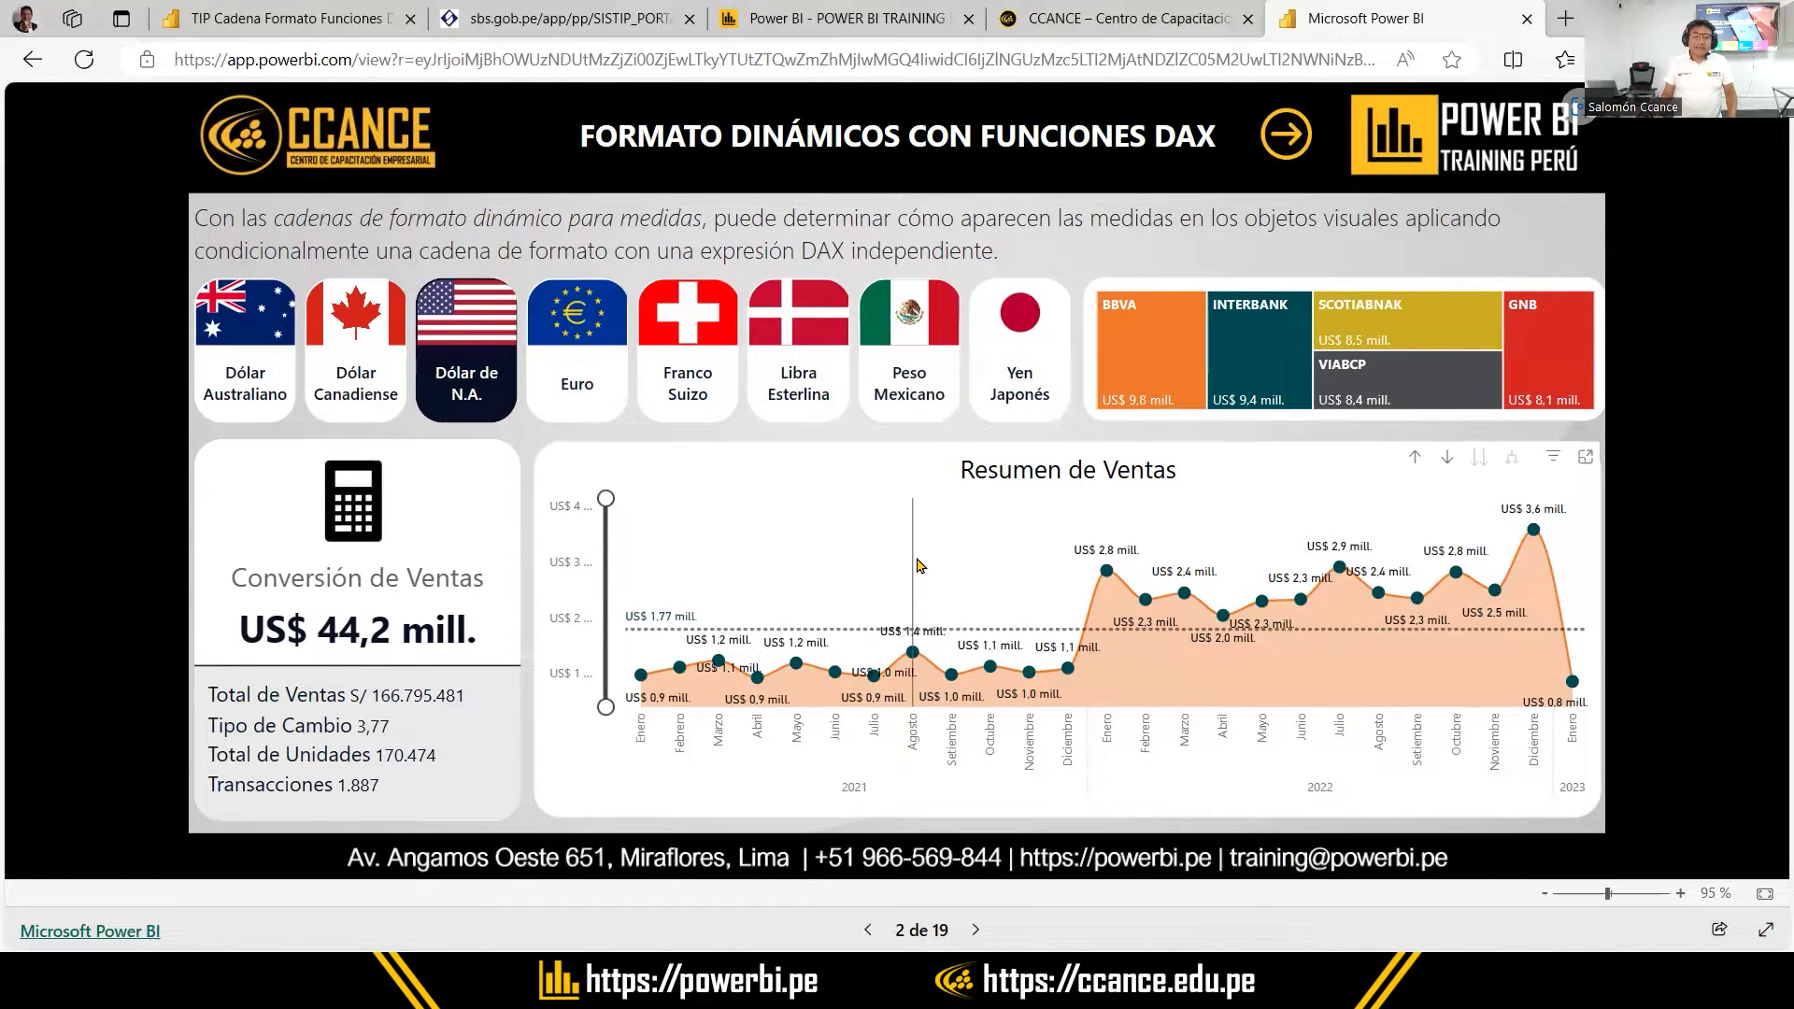
mouse_move(918, 566)
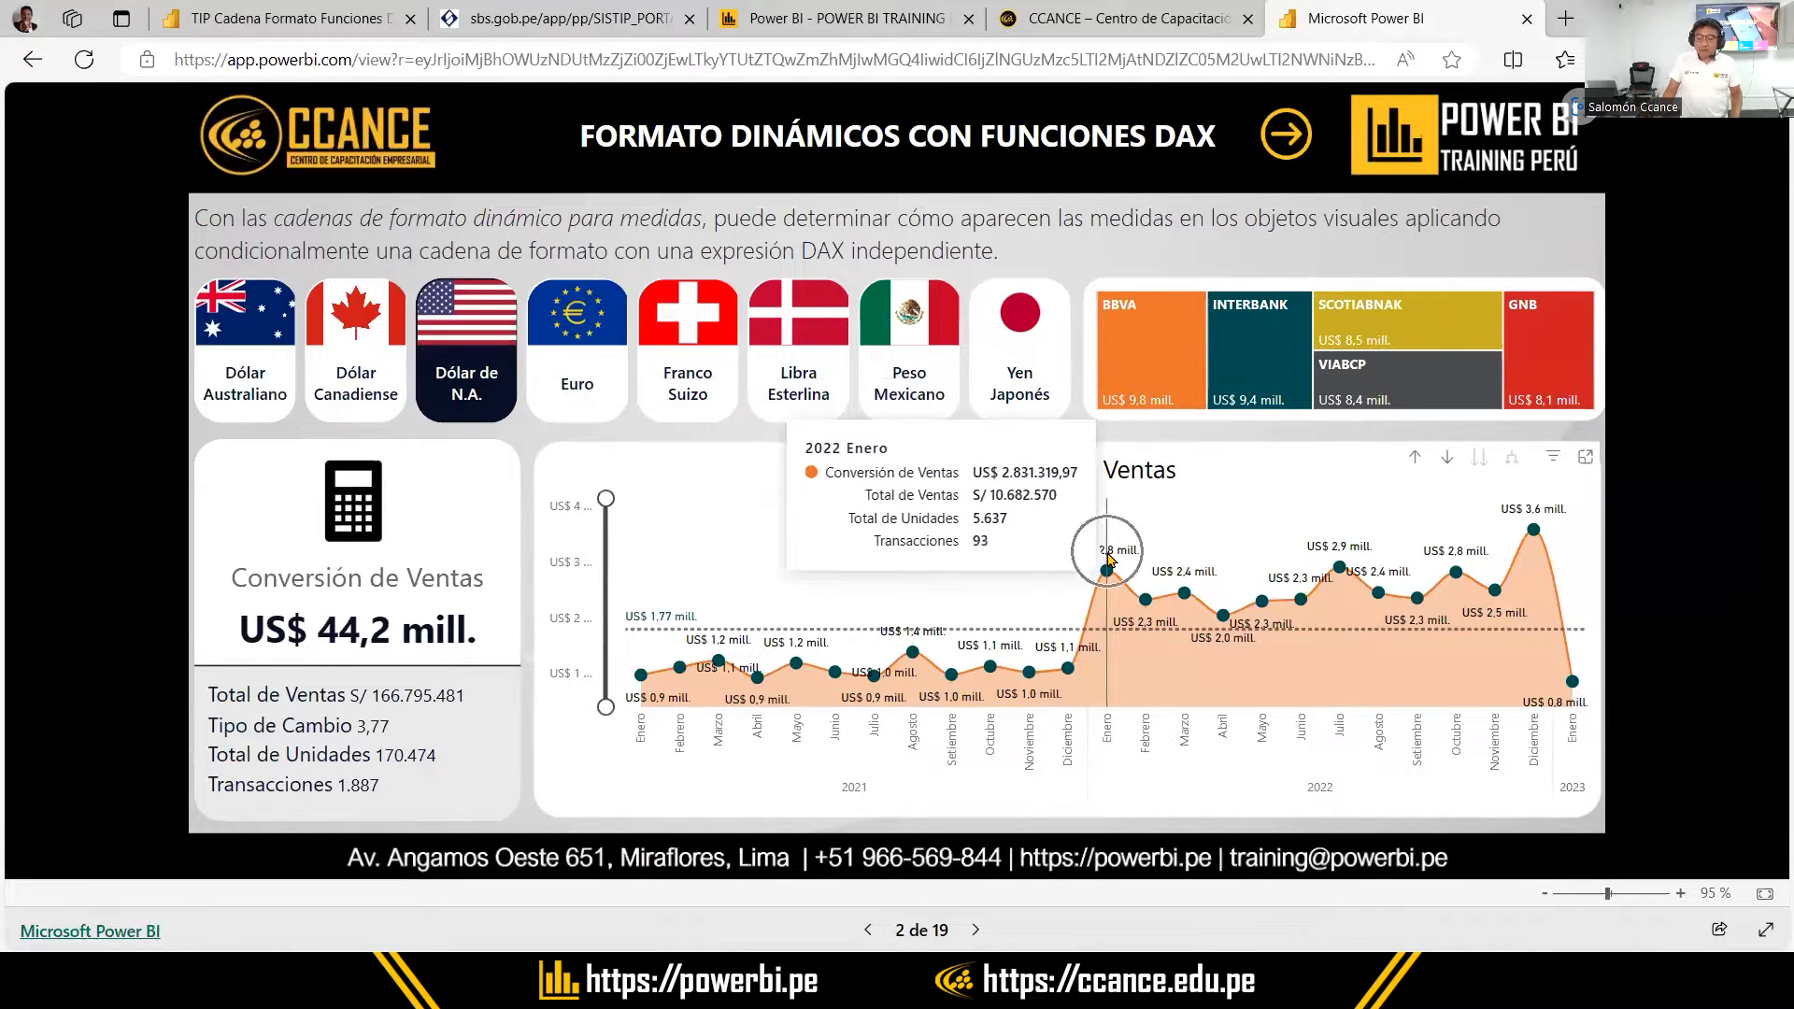
mouse_move(1061, 656)
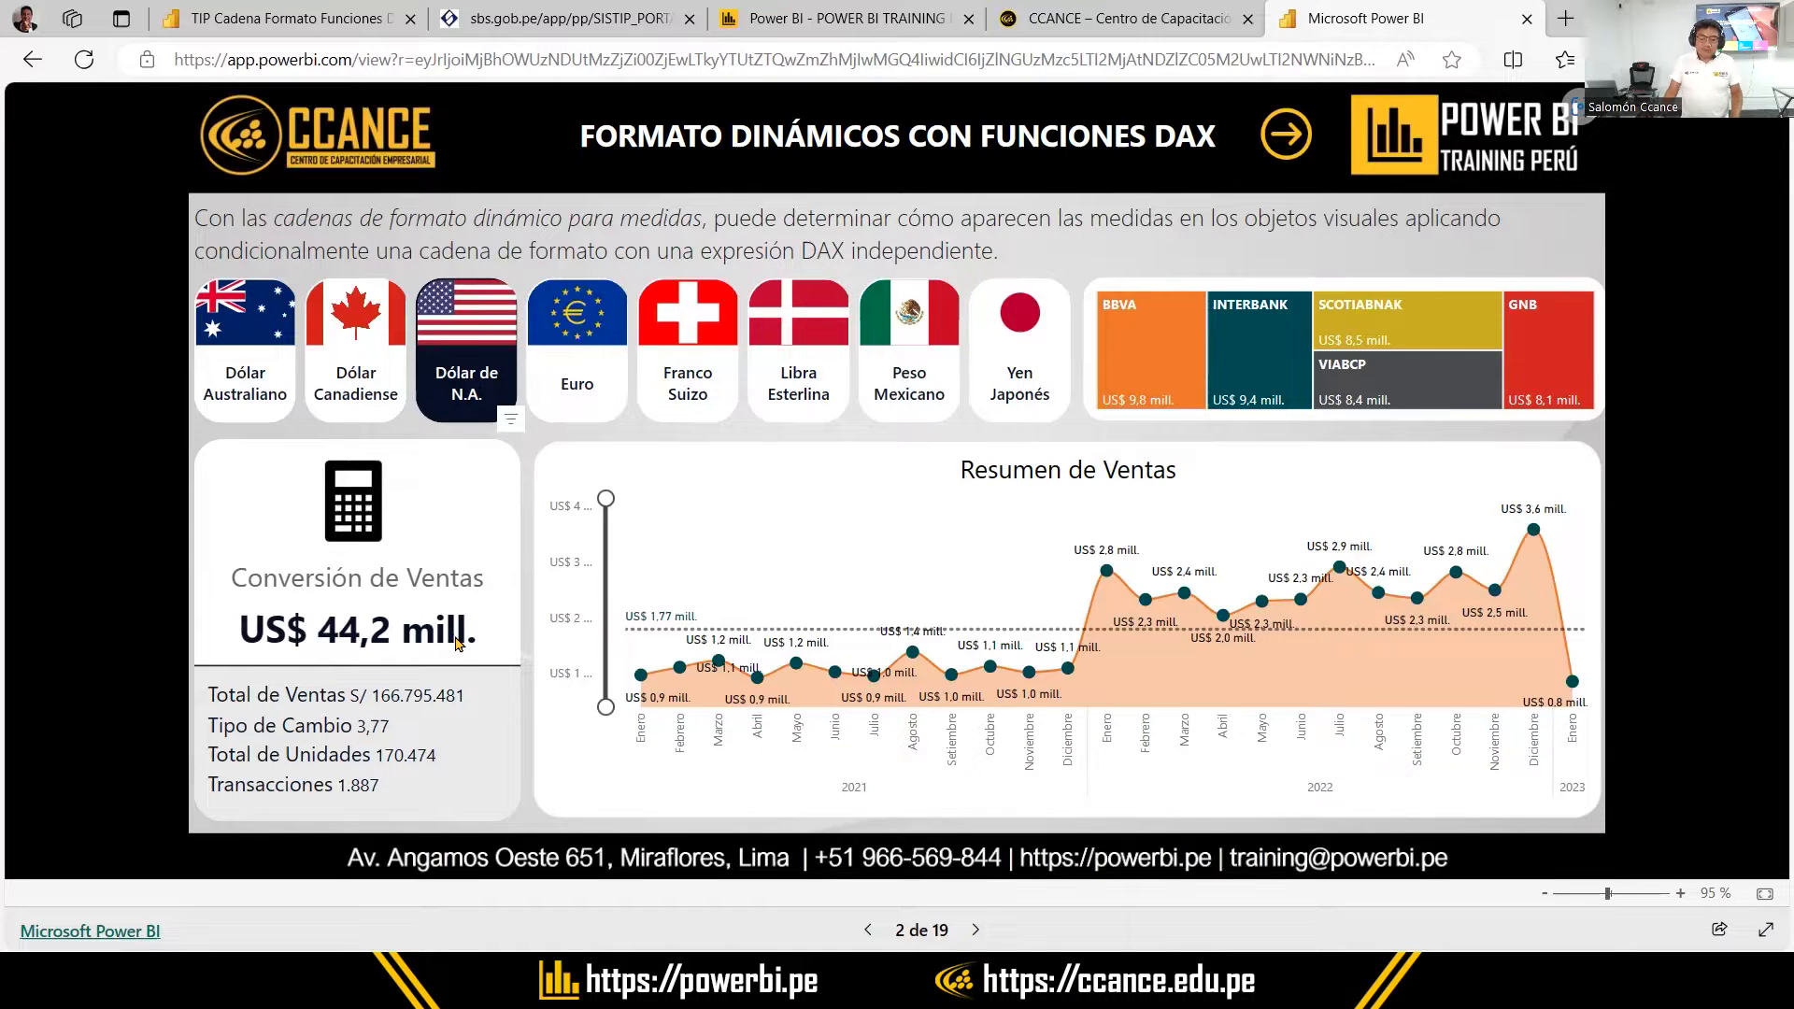
key(ctrl)
key(ctrl)
key(ctrl)
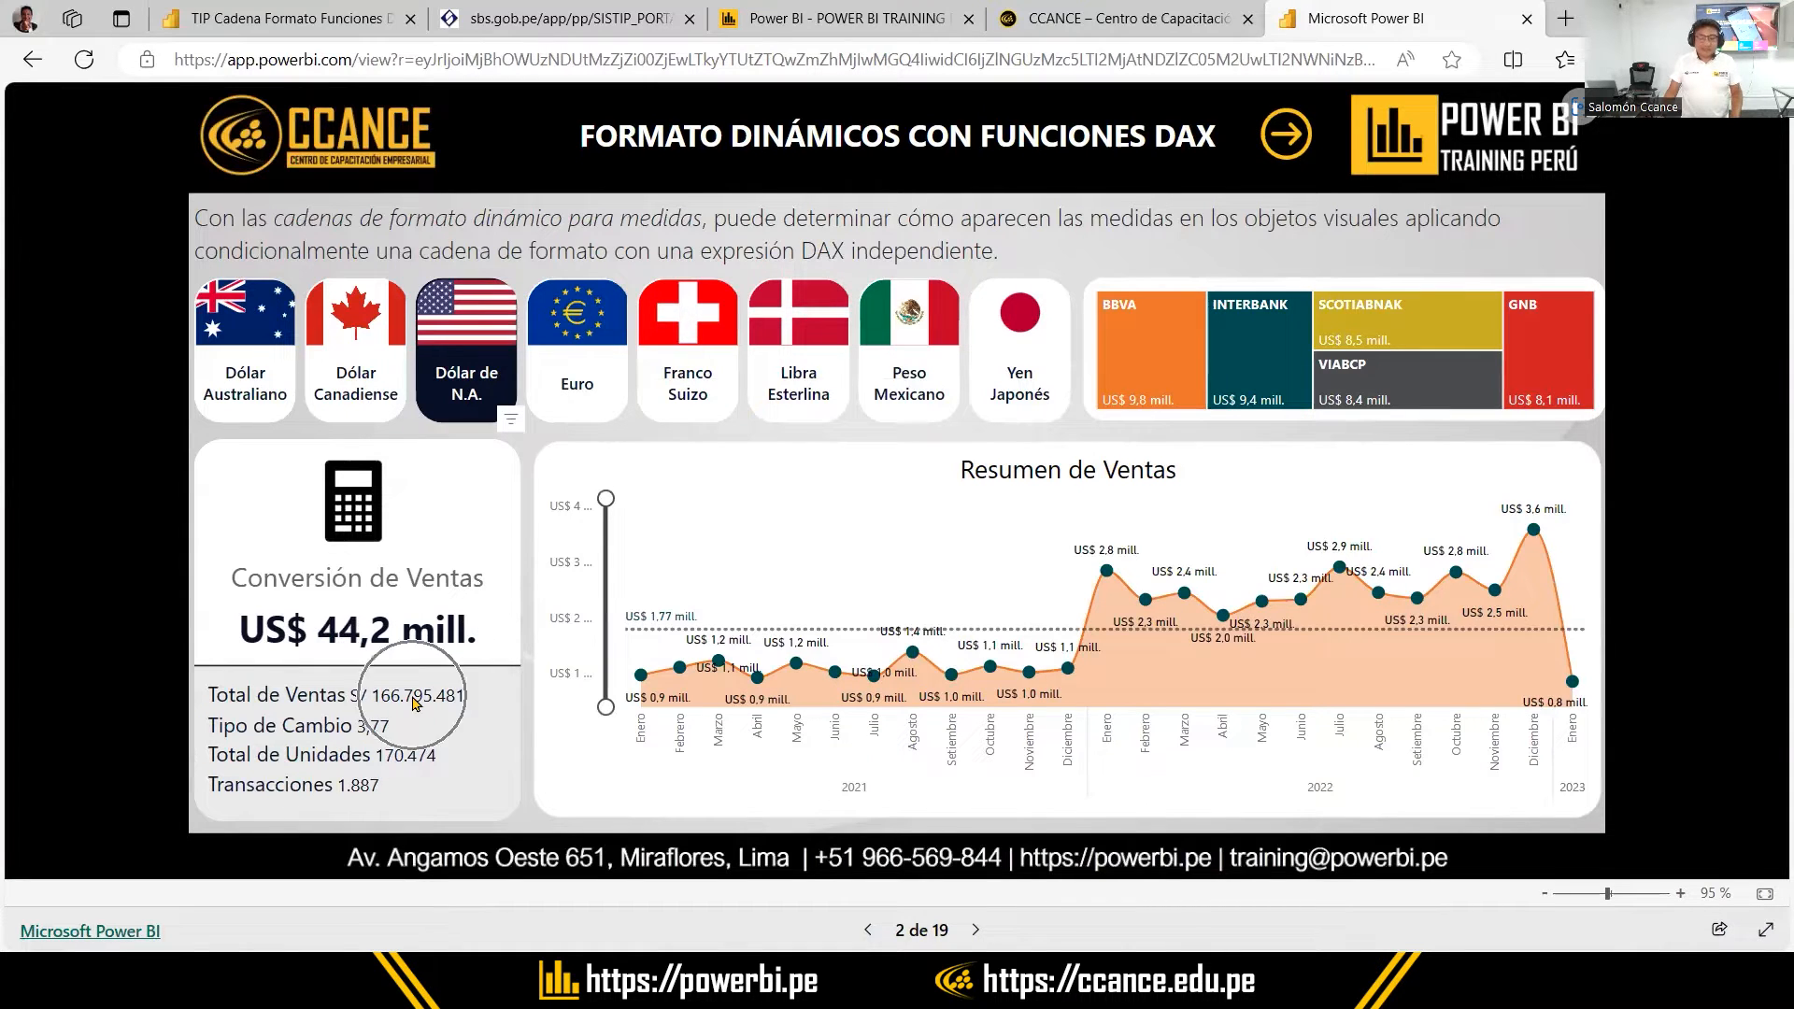
key(ctrl)
key(ctrl)
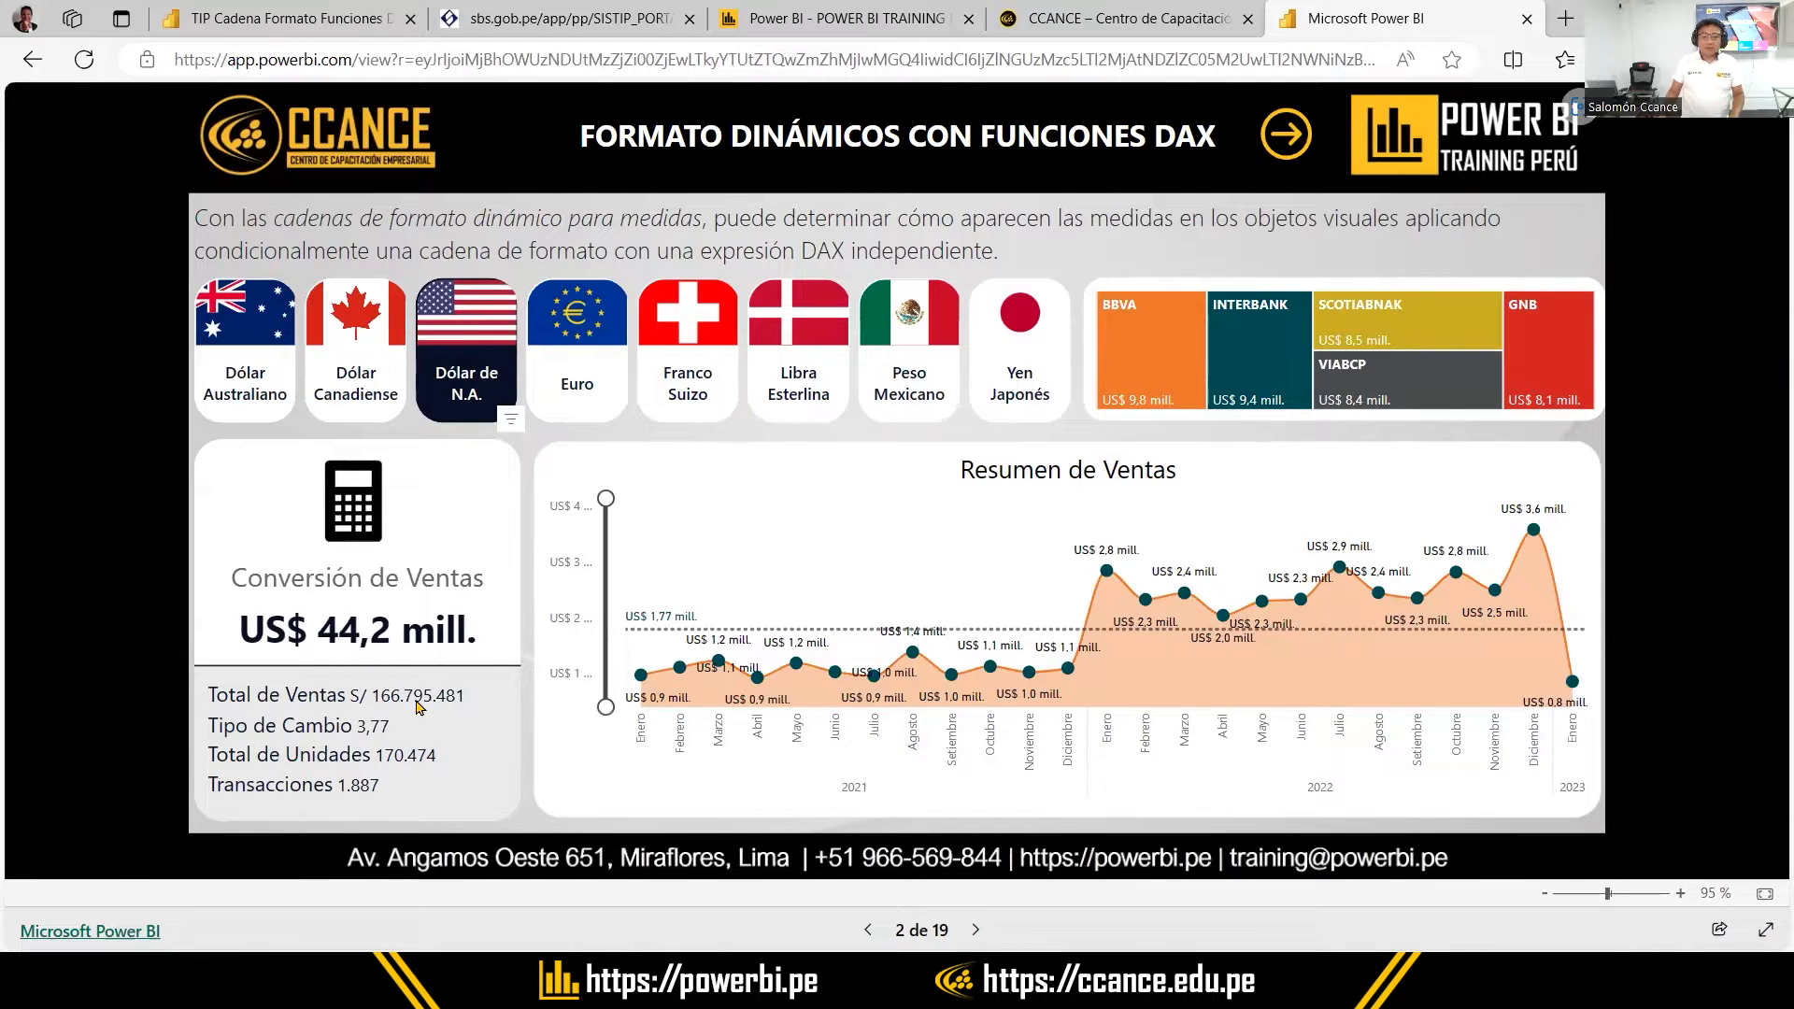
Filter the sales report by Euro, Yen Japonés, Peso Mexicano and finally Libra Esterlina to compare the converted currency formats
click(576, 378)
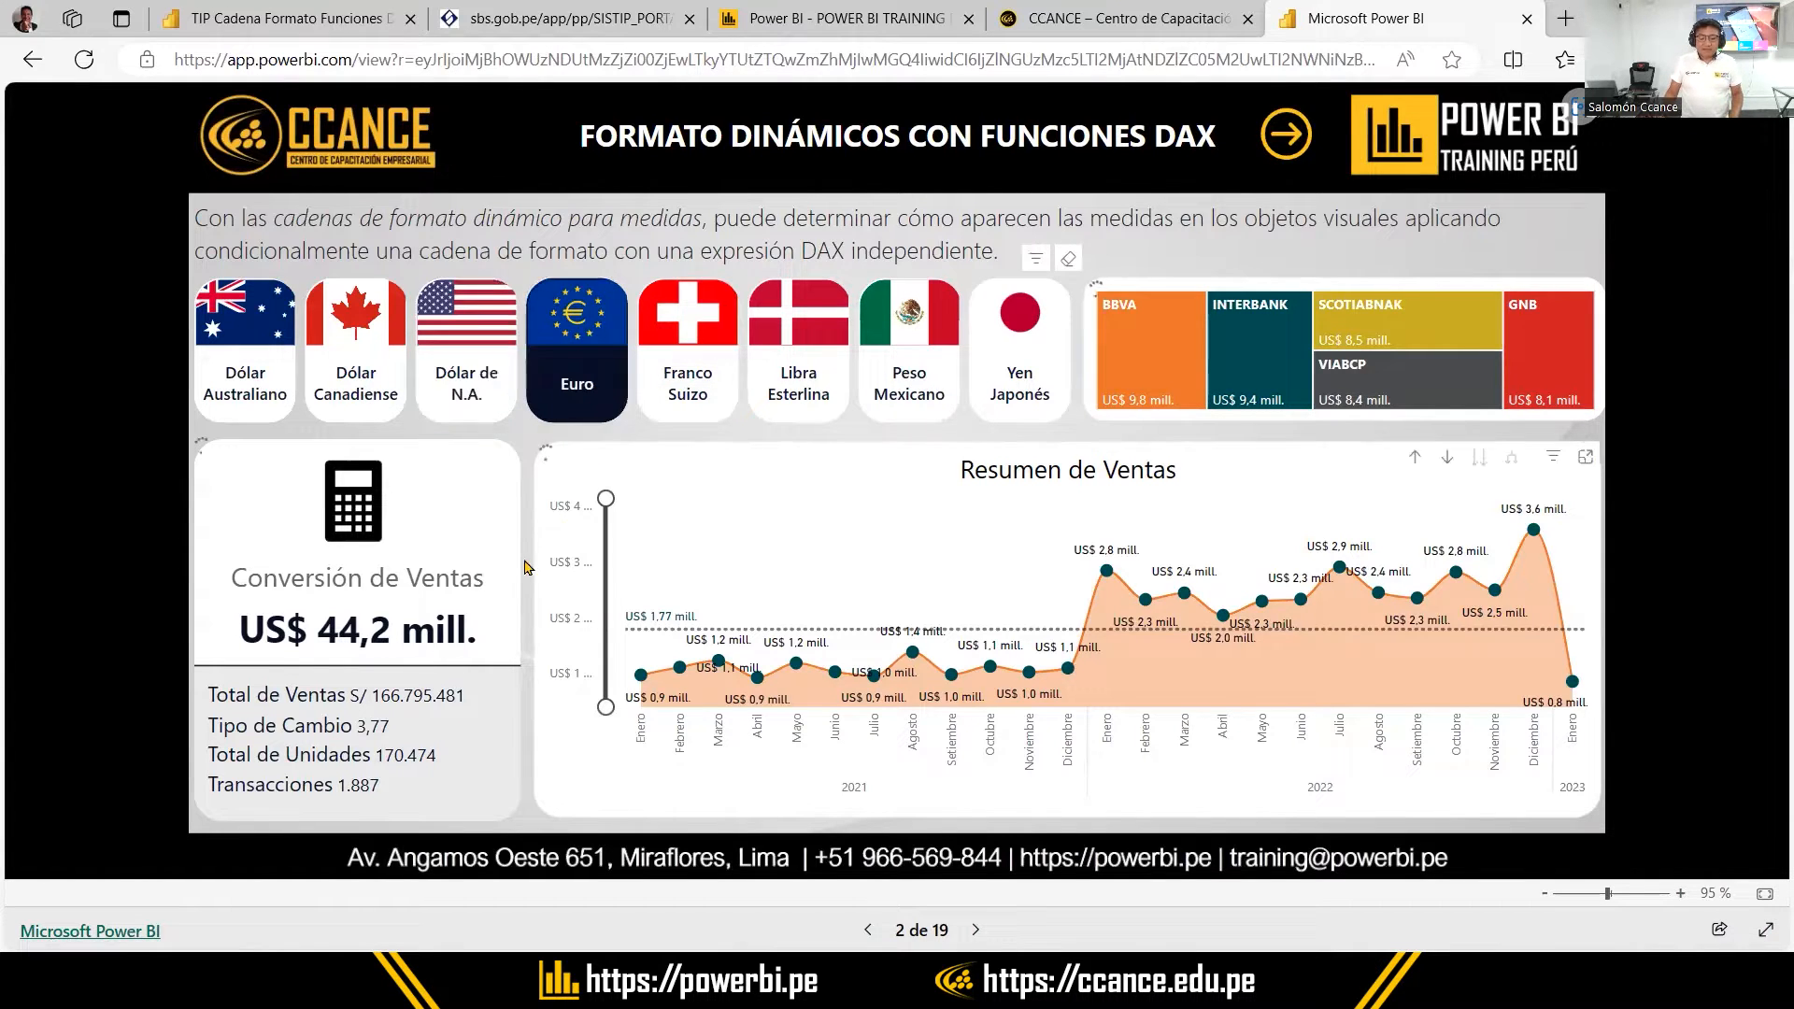
click(278, 644)
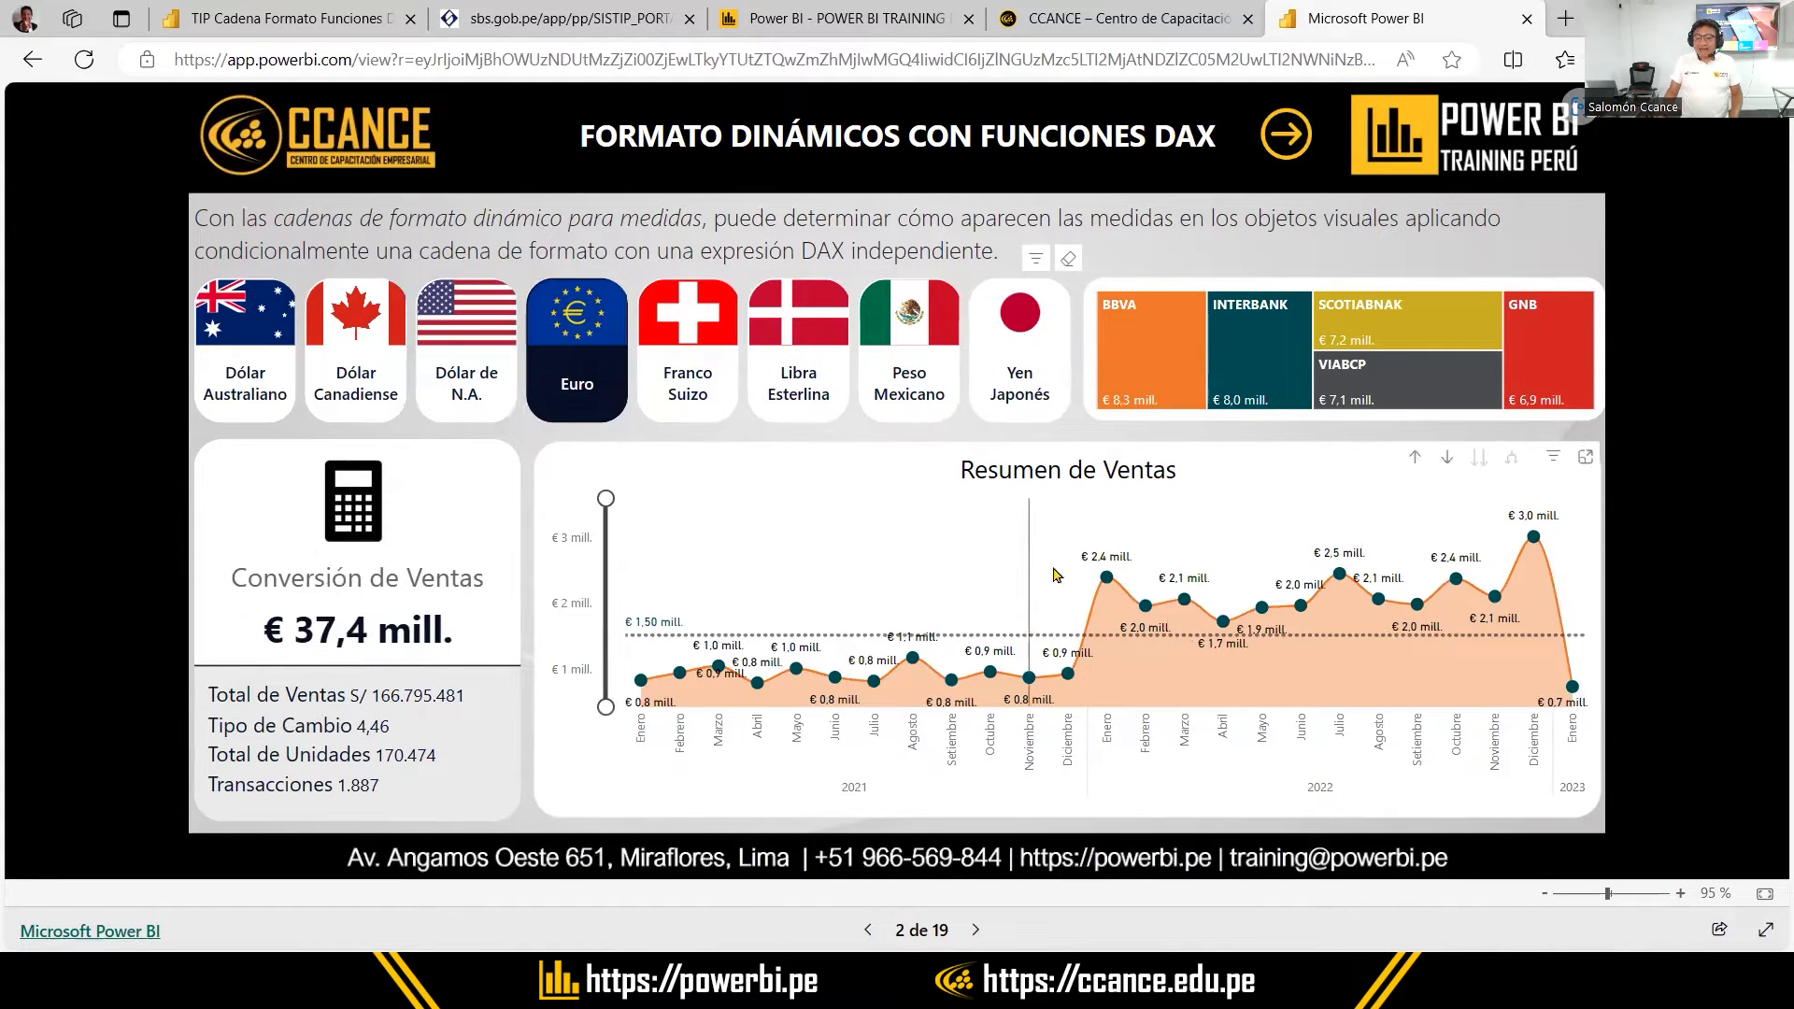
click(1131, 404)
click(1020, 383)
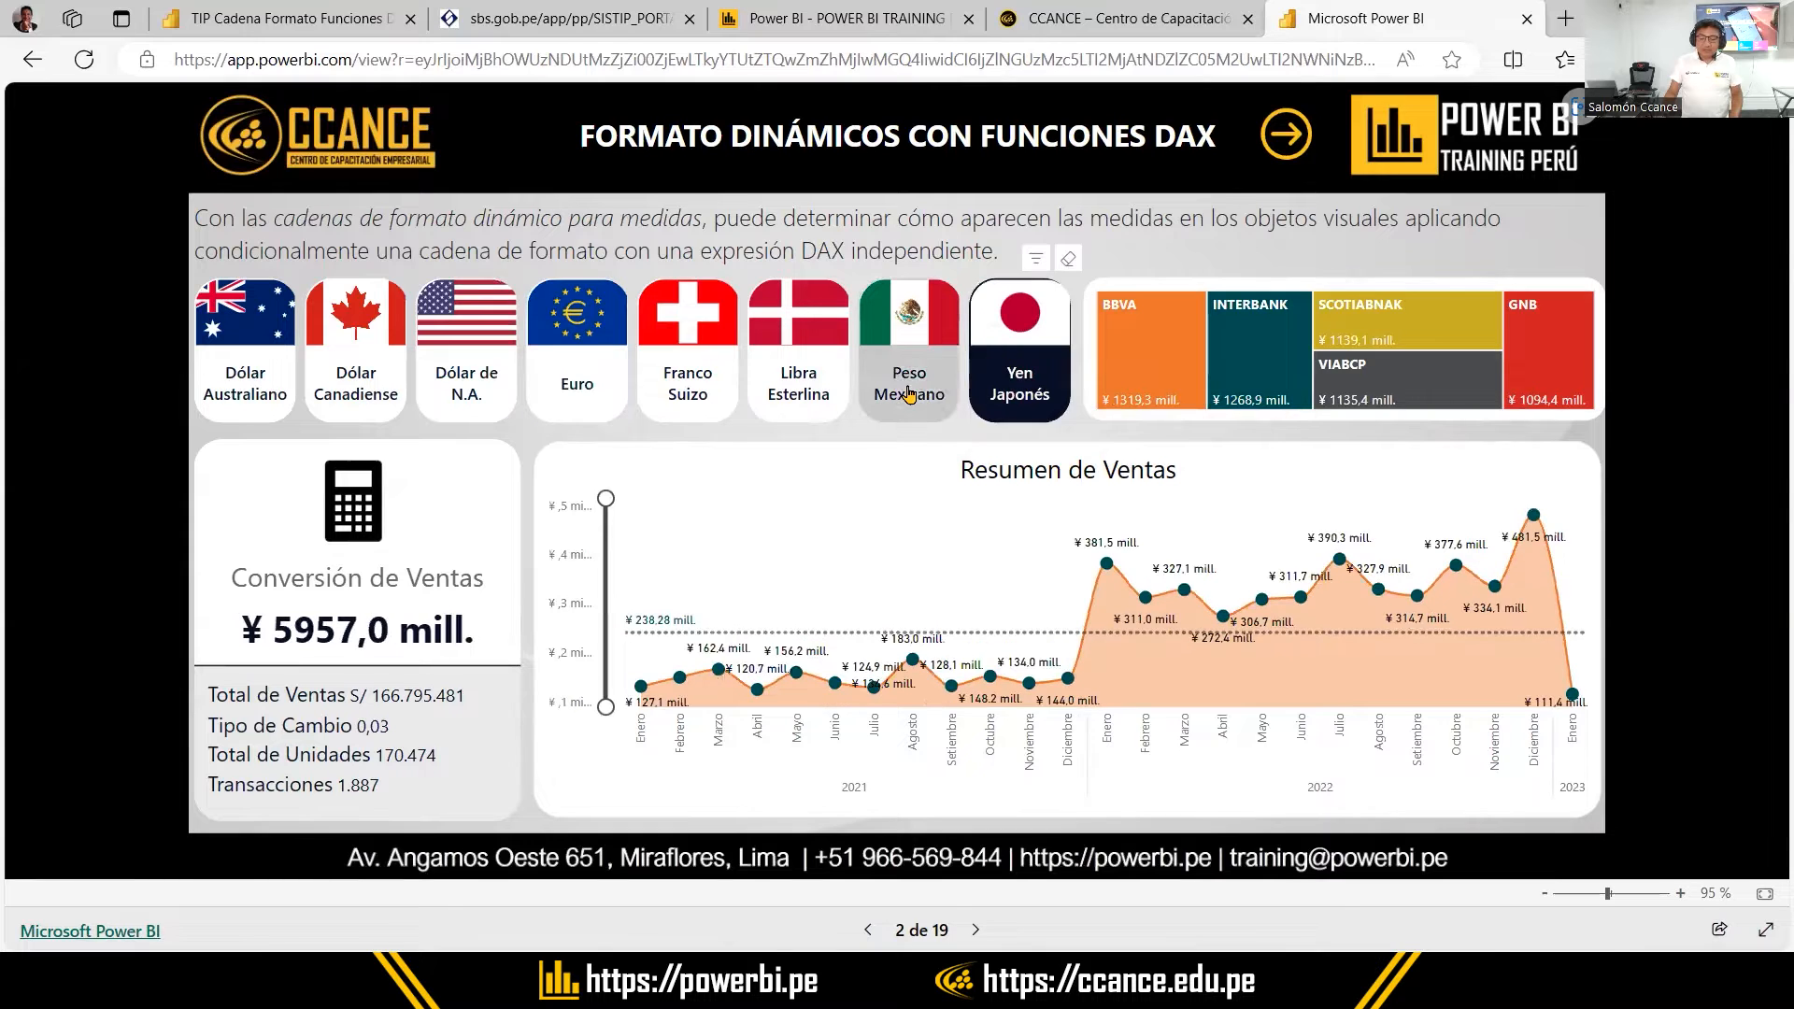
click(889, 393)
click(799, 385)
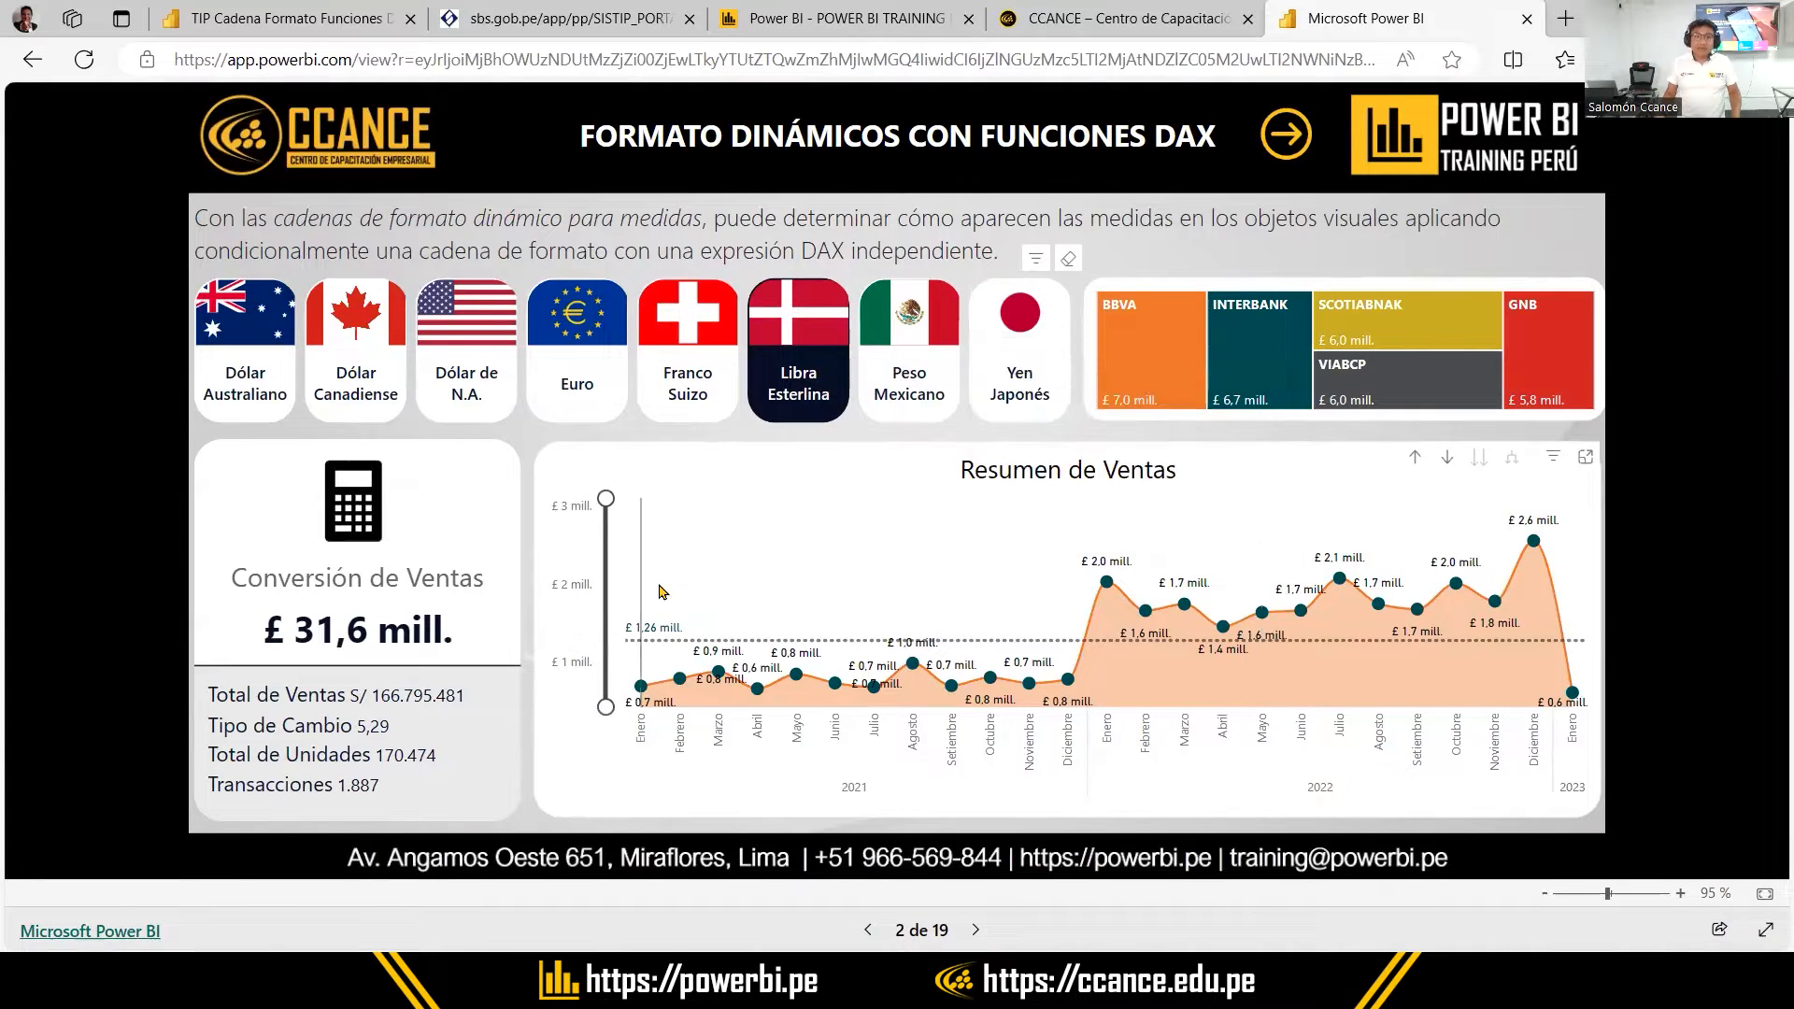
mouse_move(757, 600)
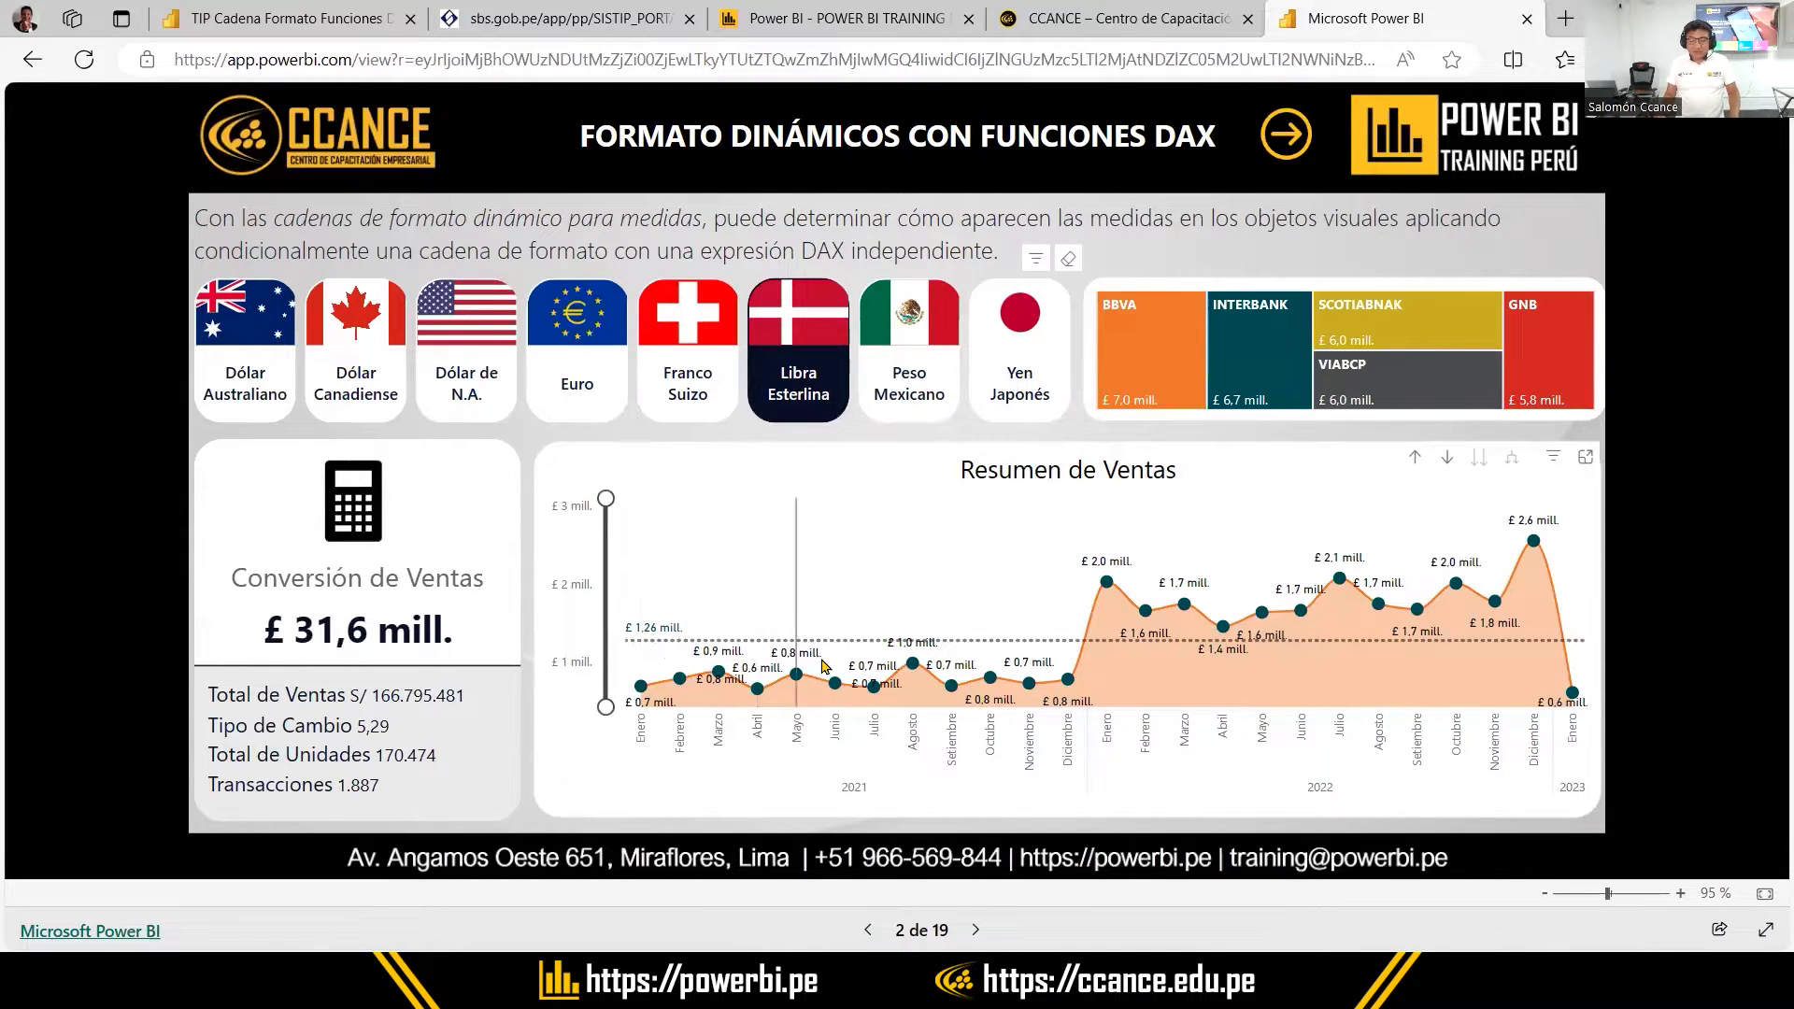
mouse_move(1029, 675)
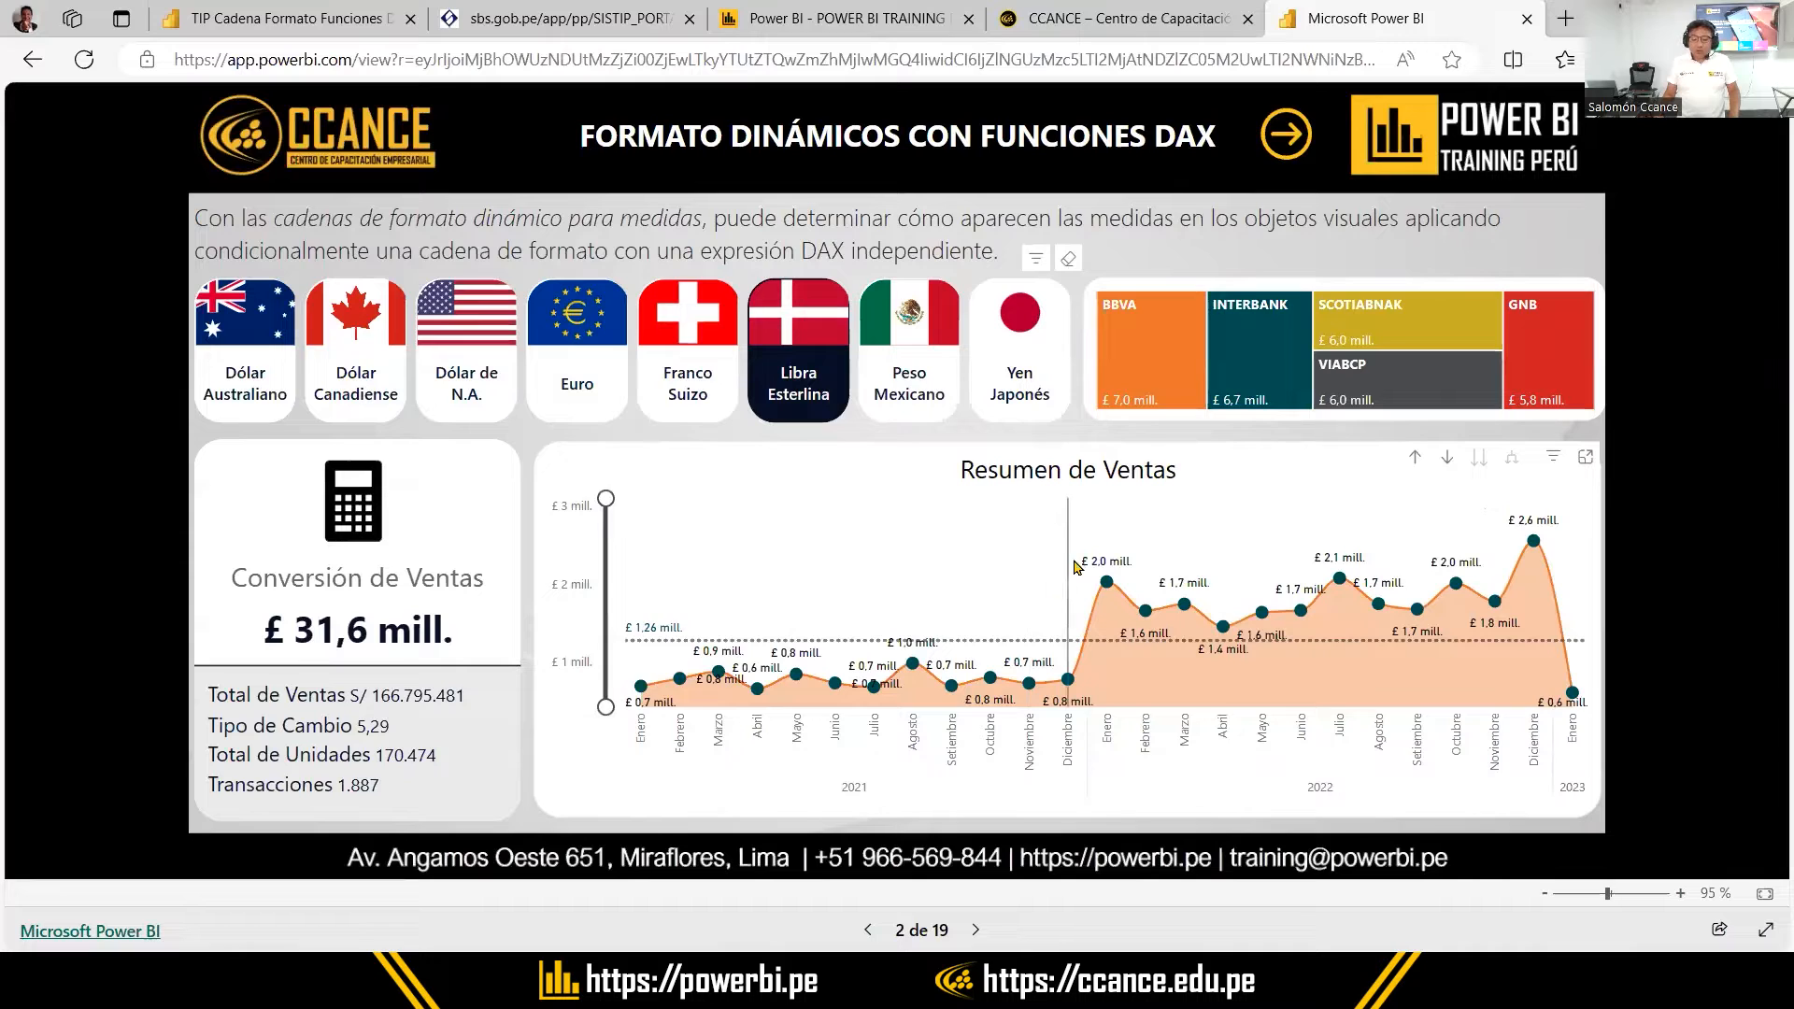
mouse_move(1089, 570)
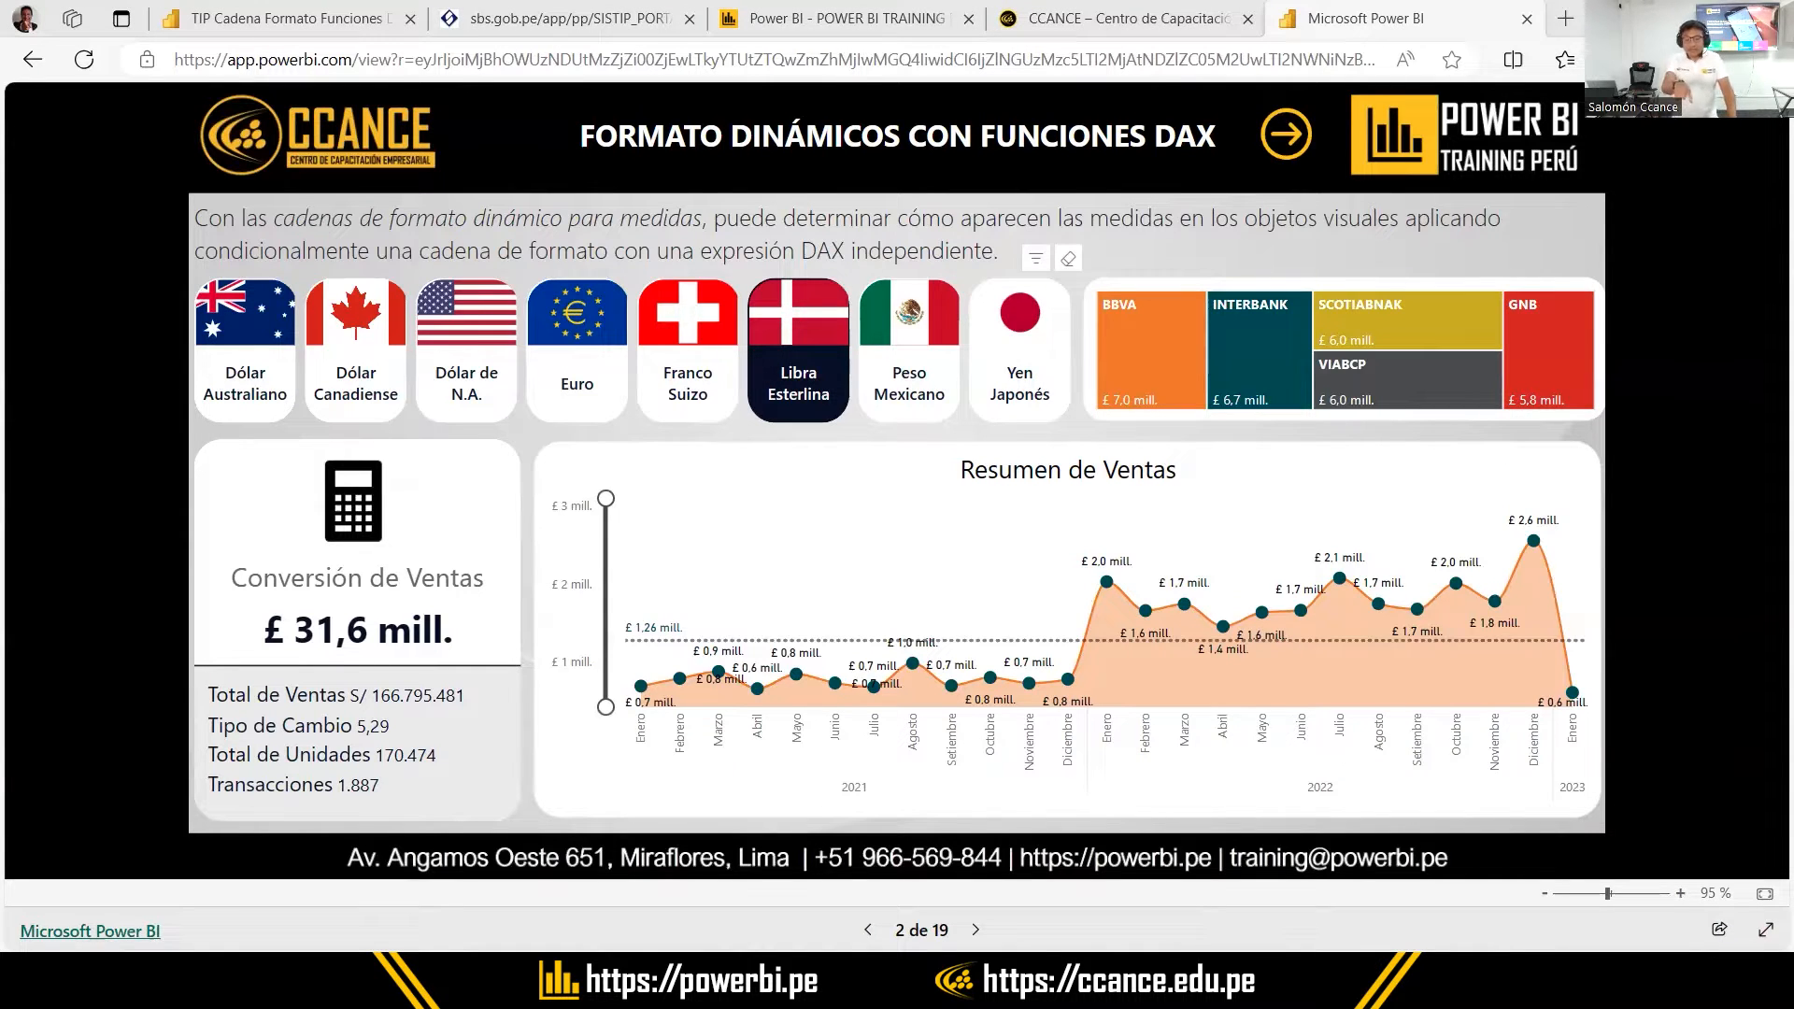
View the report's TIP cover page and return to the dynamic-format example page EX
click(930, 939)
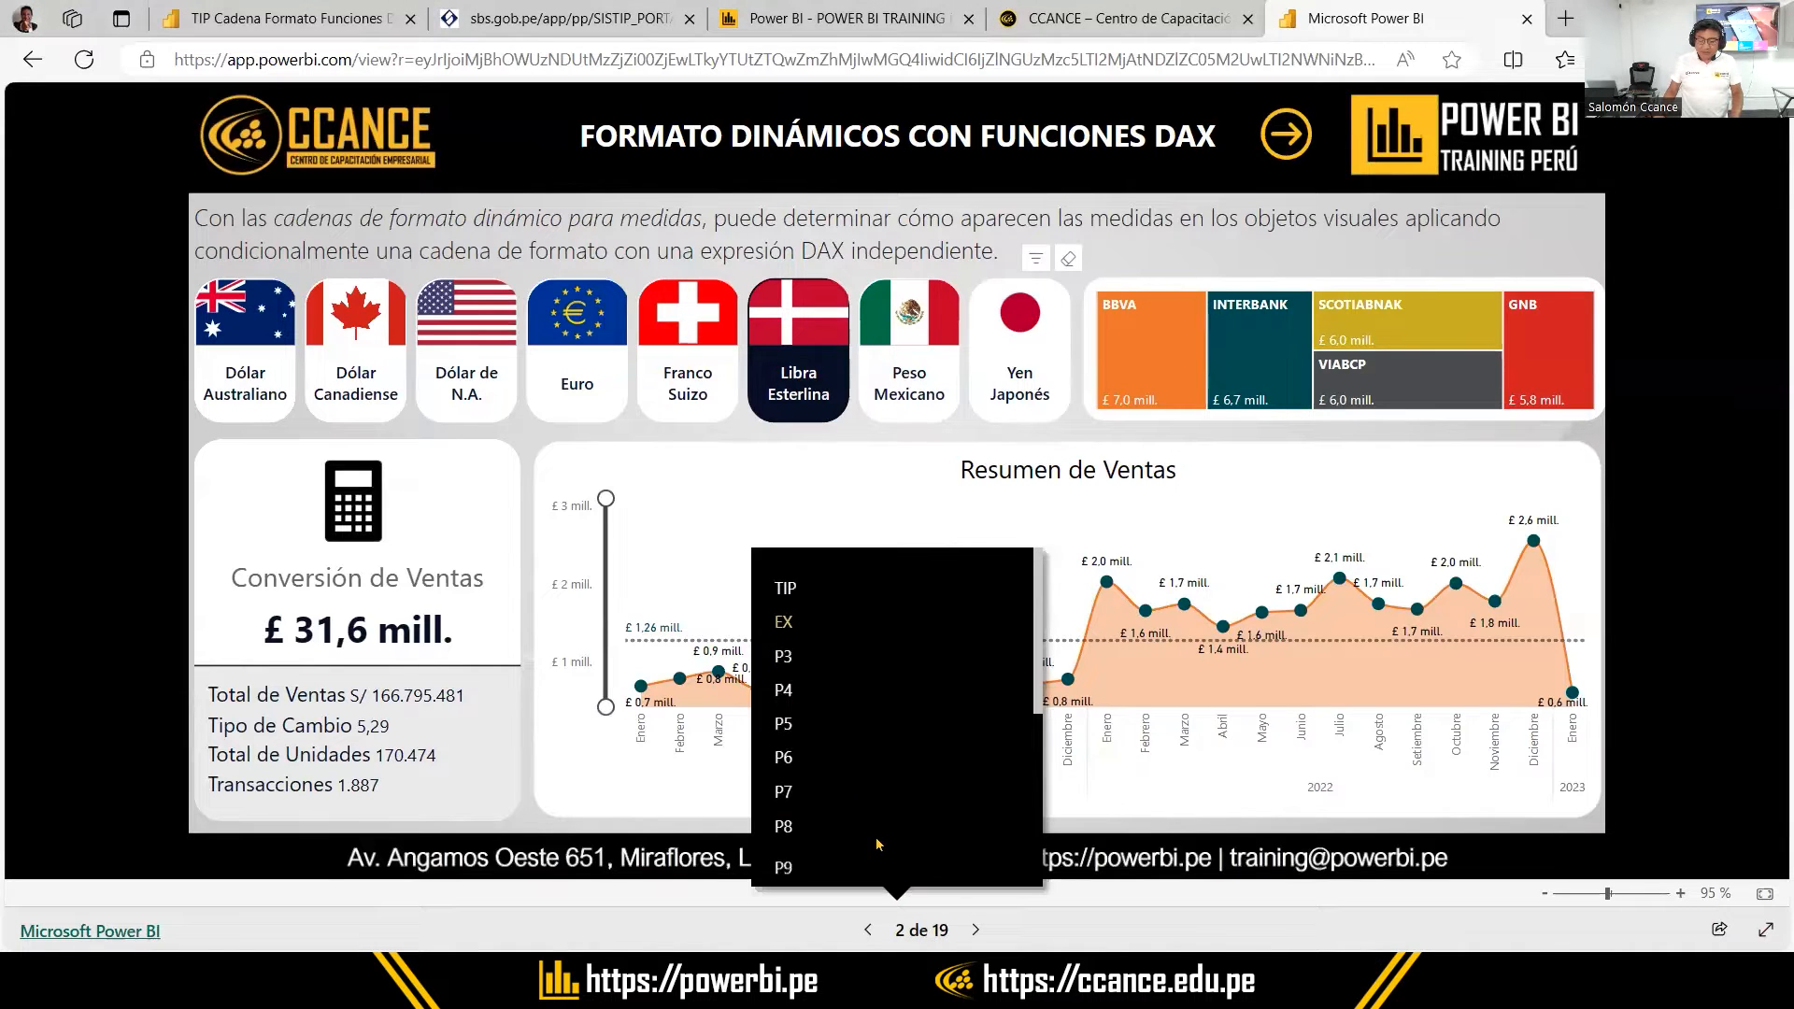
click(785, 623)
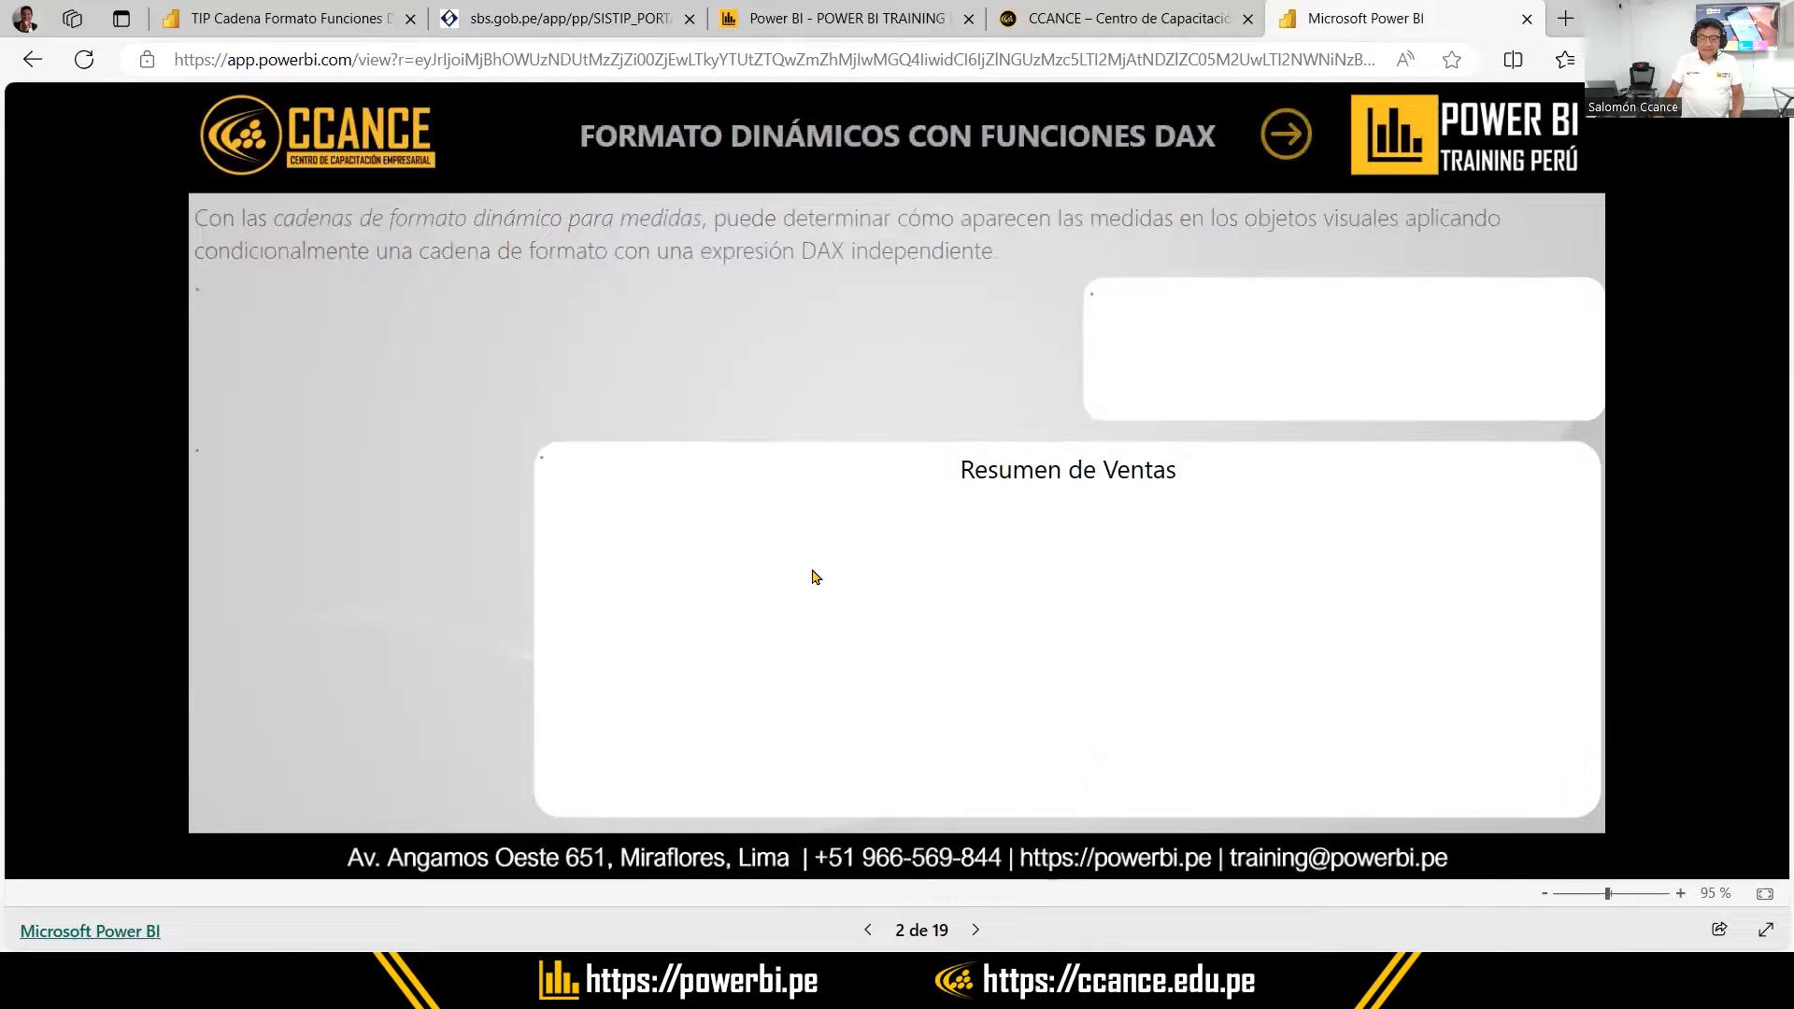
click(925, 930)
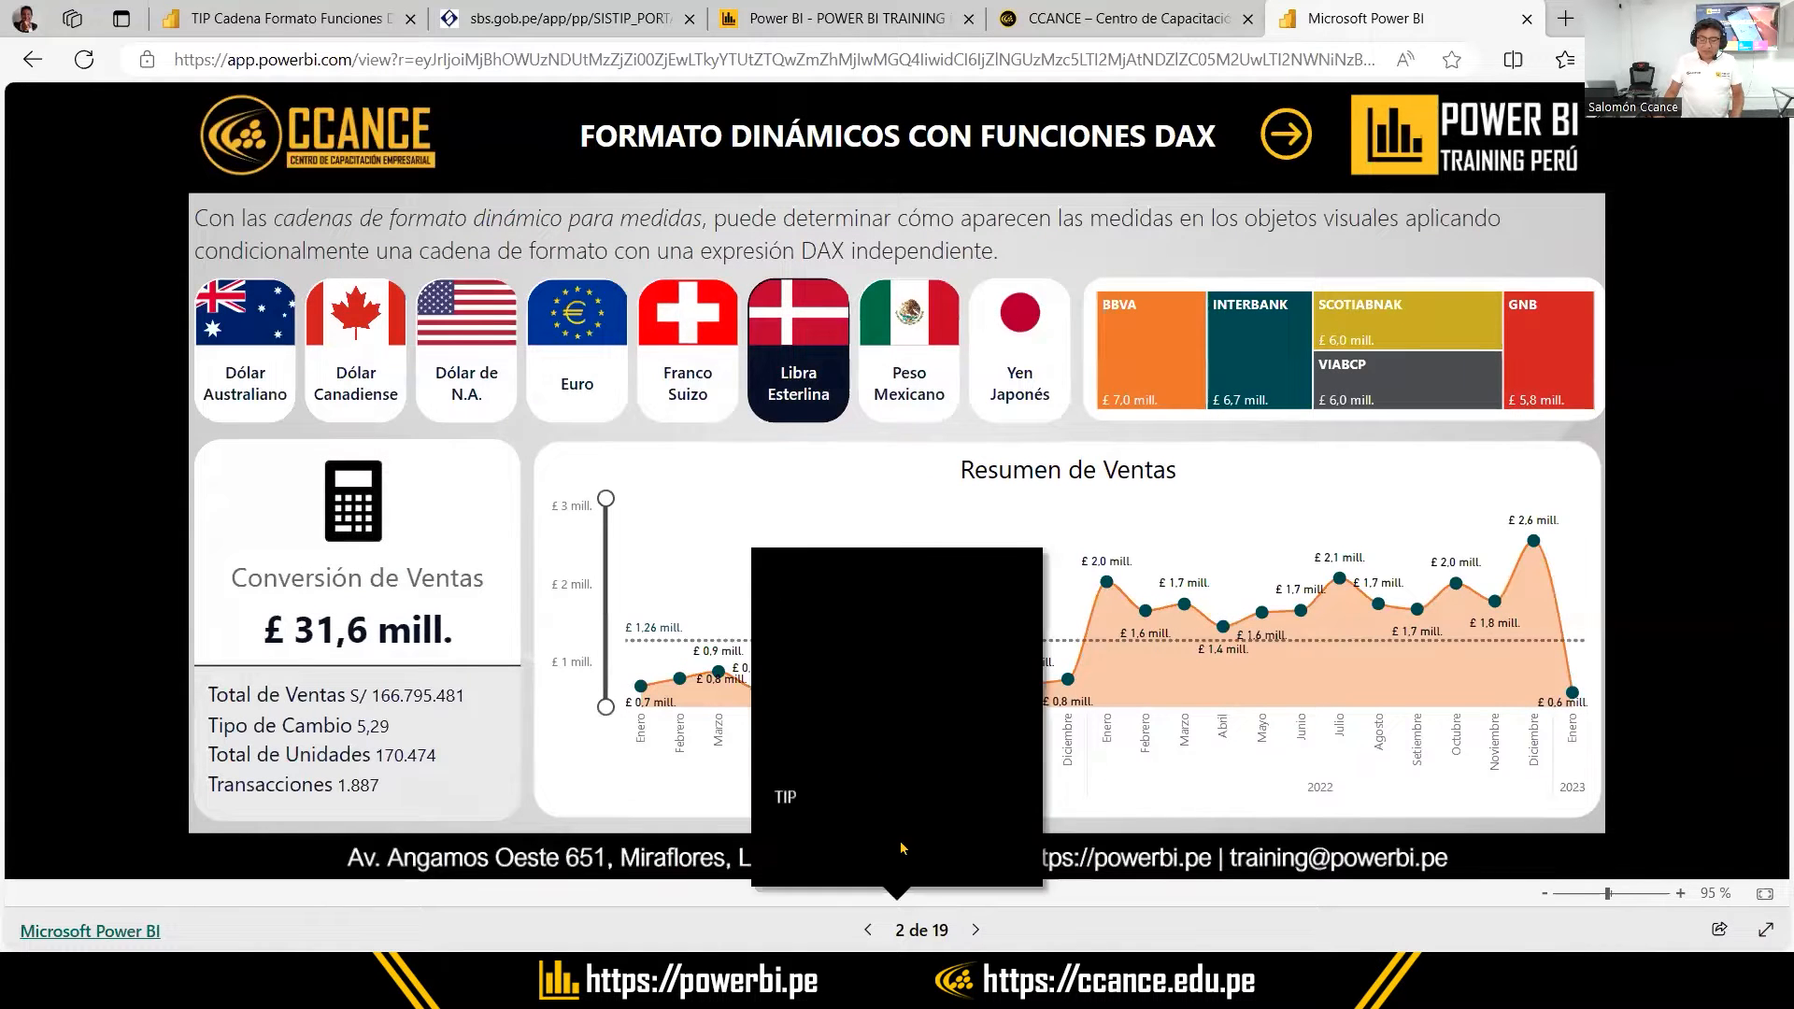
click(790, 590)
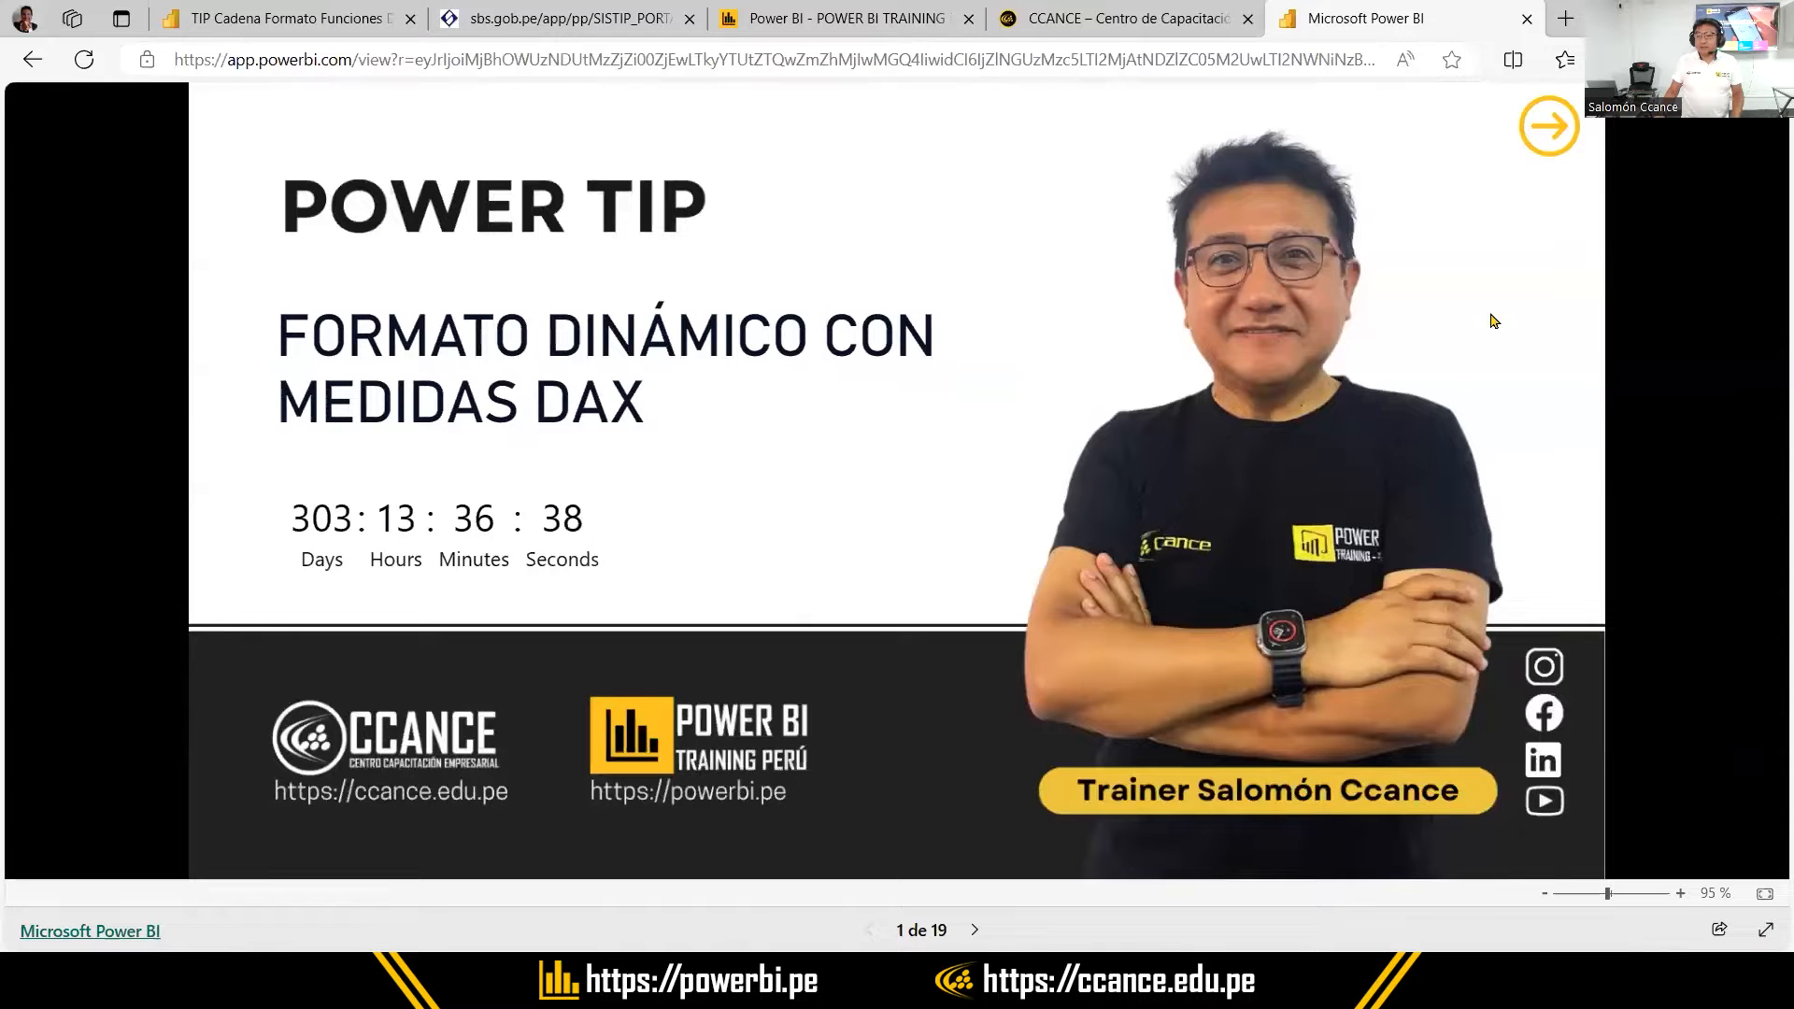
click(1549, 146)
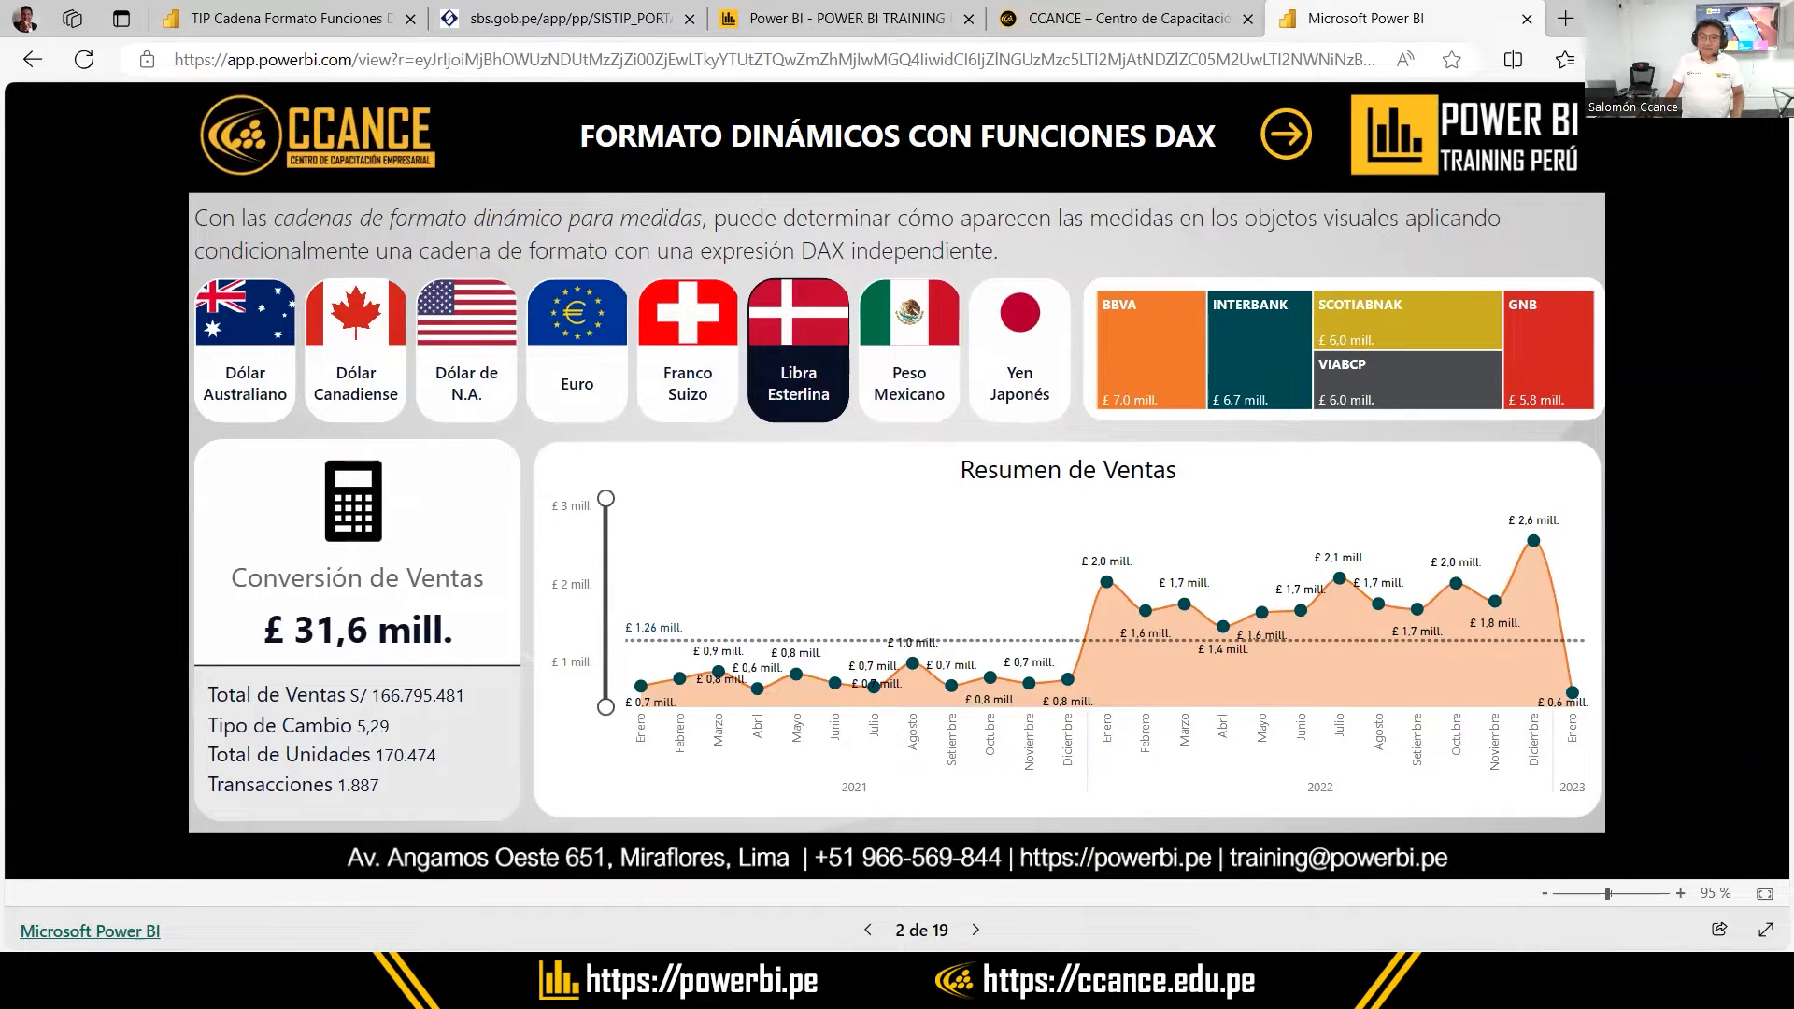
Locate the exercise file Ejercicio Cadena Formato Funciones DAX in File Explorer and switch to it in Power BI Desktop
key(alt+Tab)
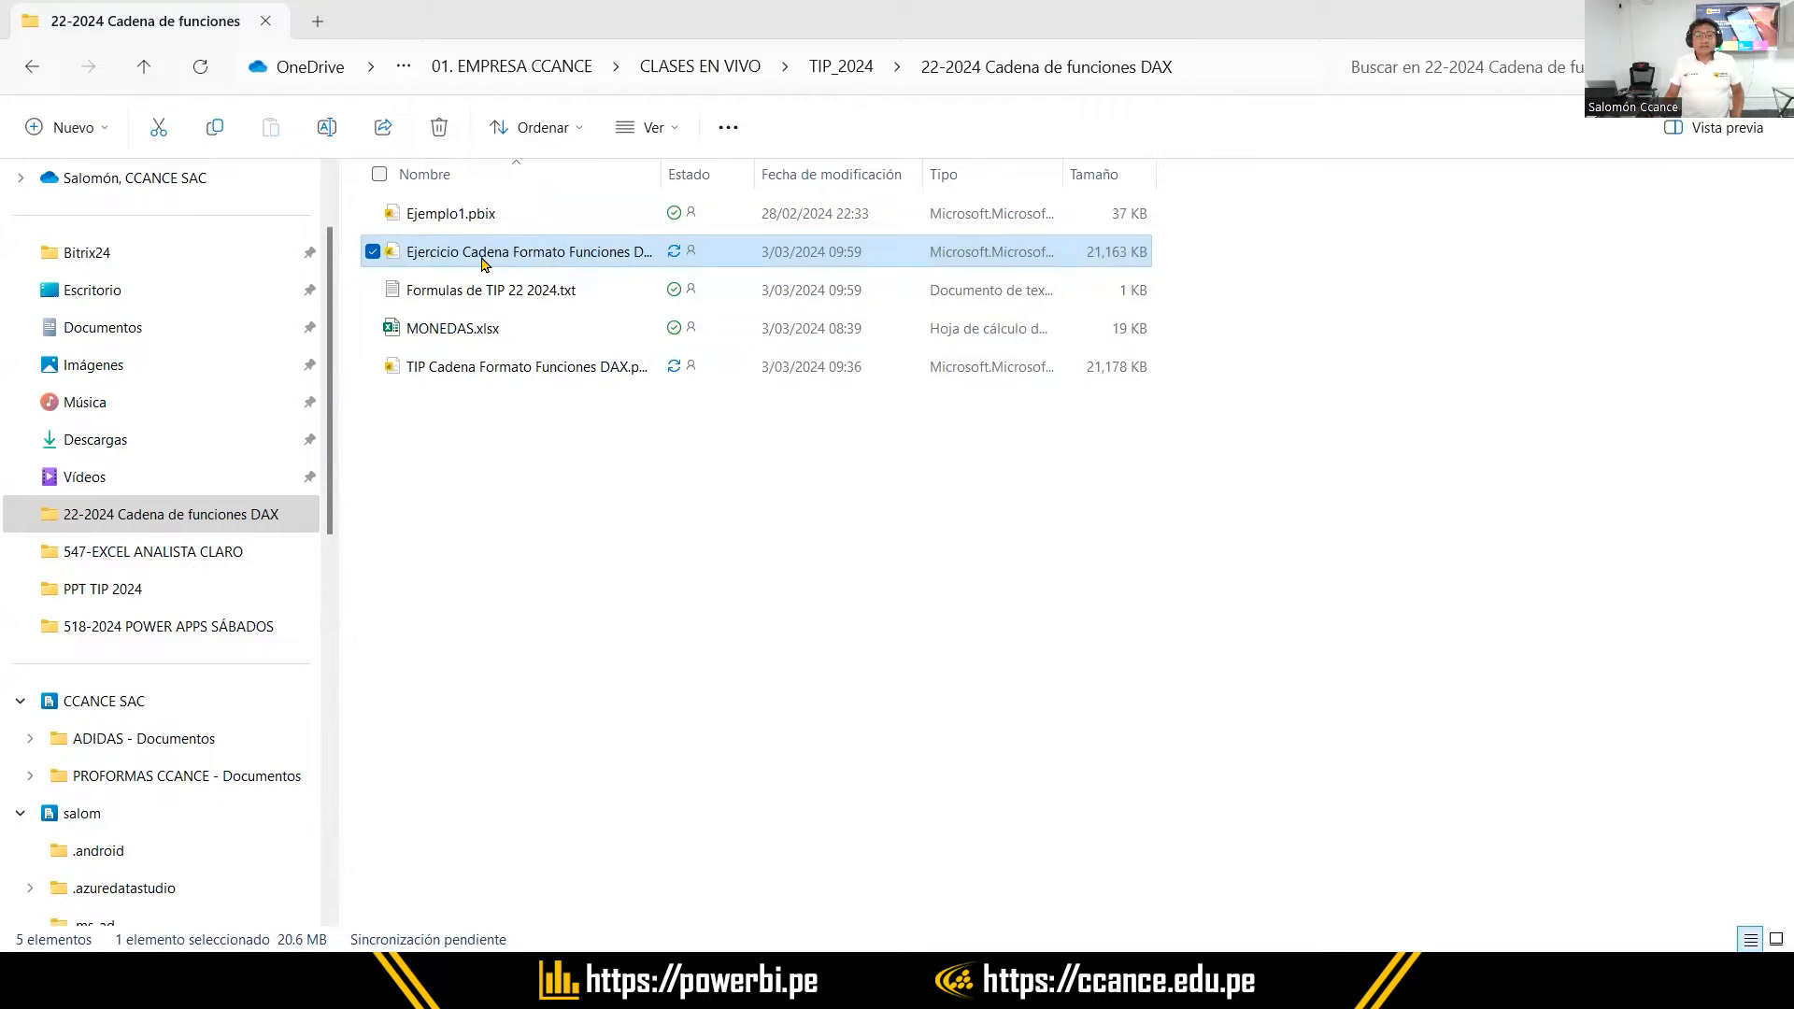
key(ctrl)
key(ctrl)
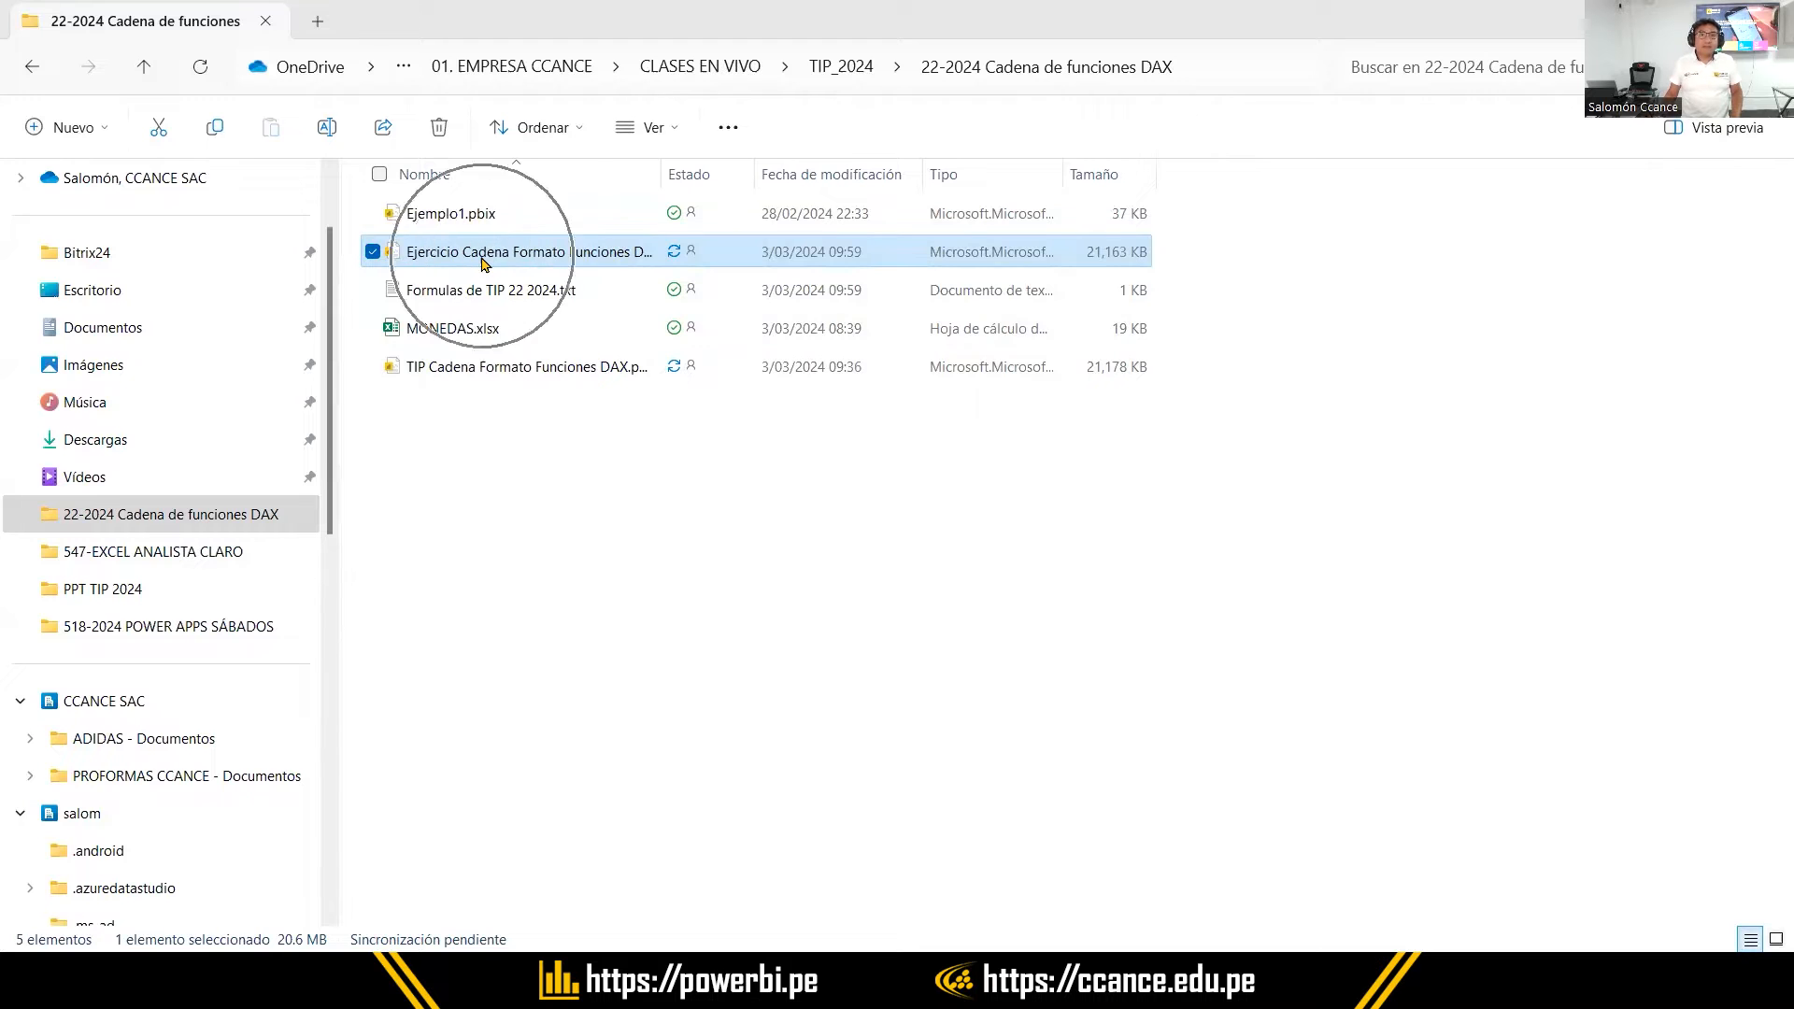
key(alt+Tab)
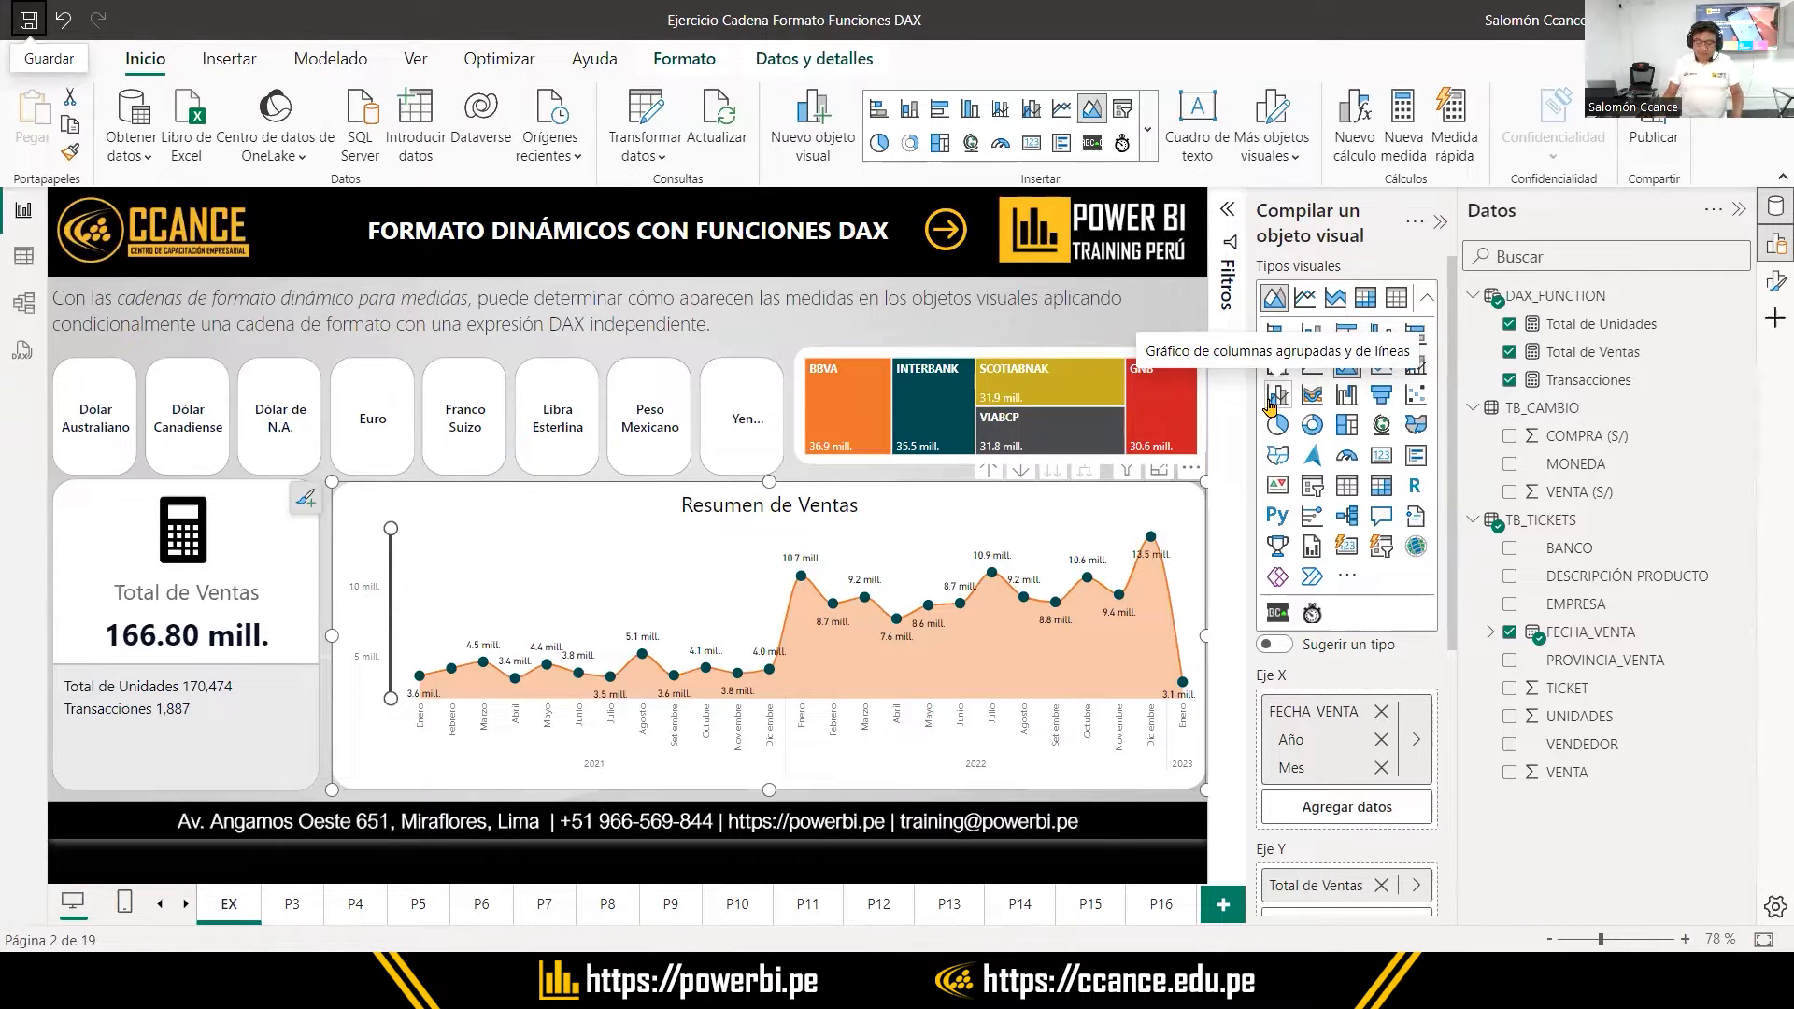
Switch to the browser and view the SBS weighted average exchange-rate page
mouse_move(976, 973)
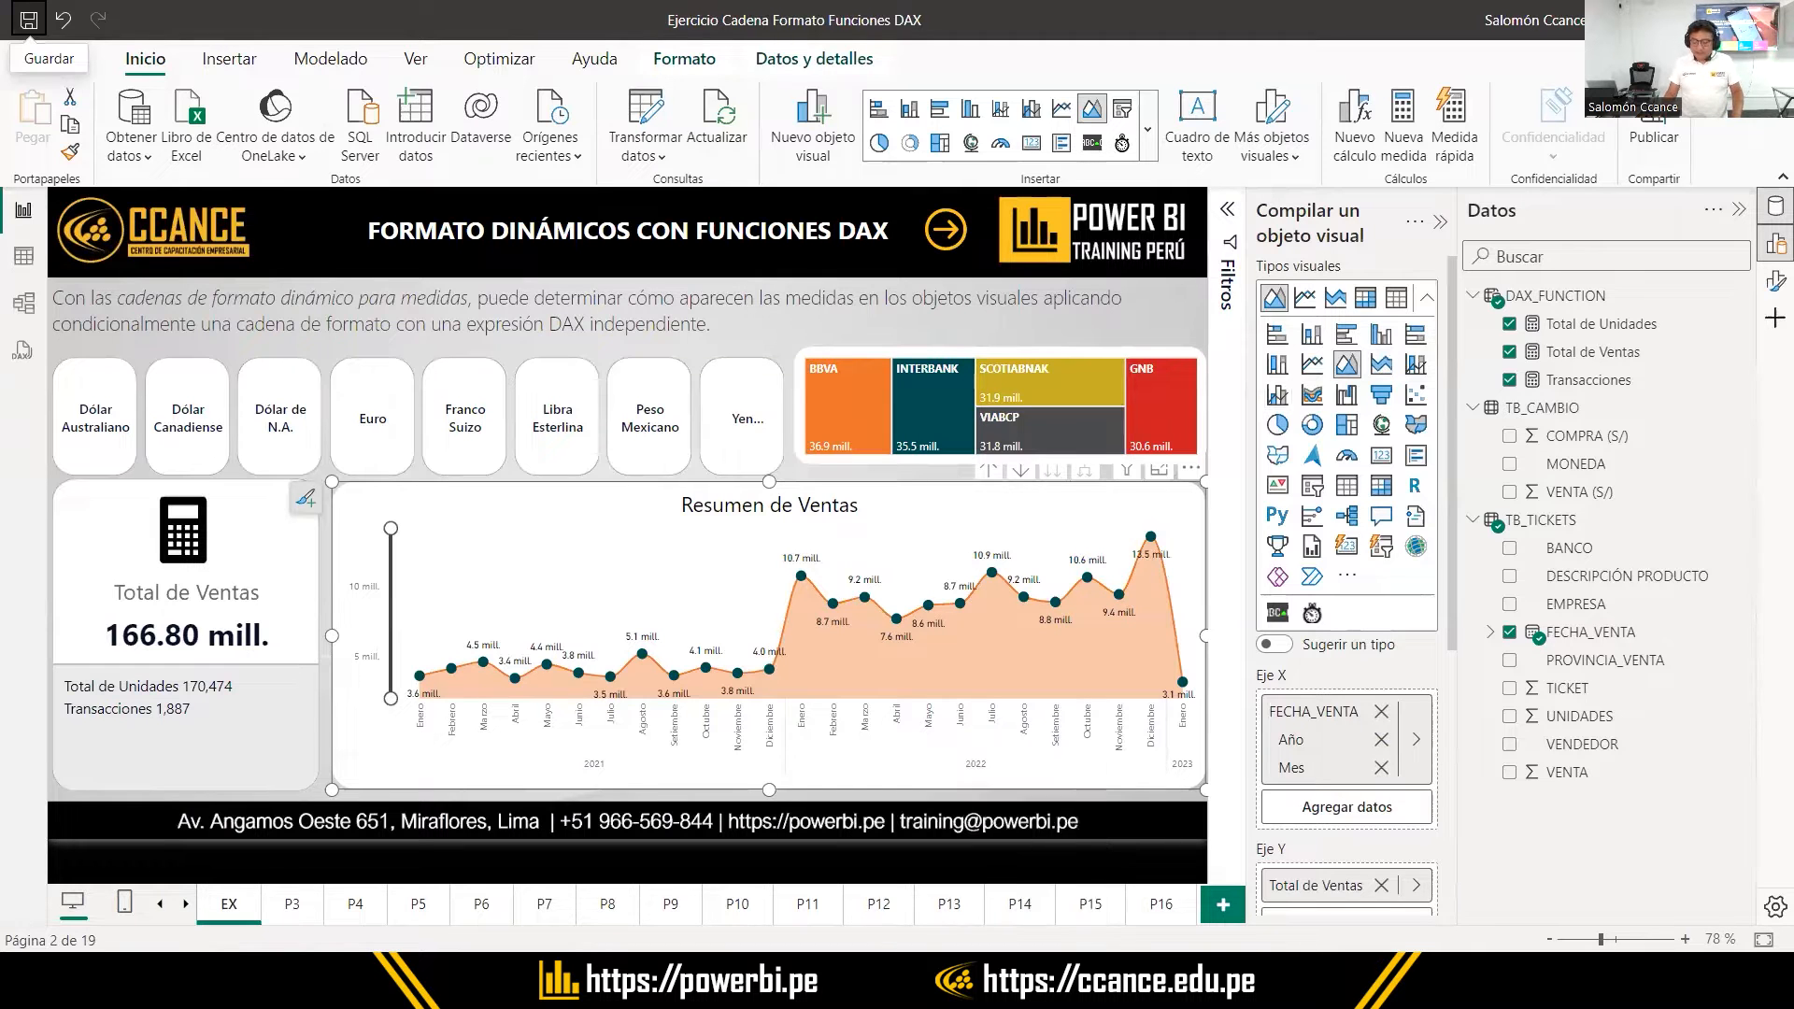
mouse_move(1182, 974)
click(976, 974)
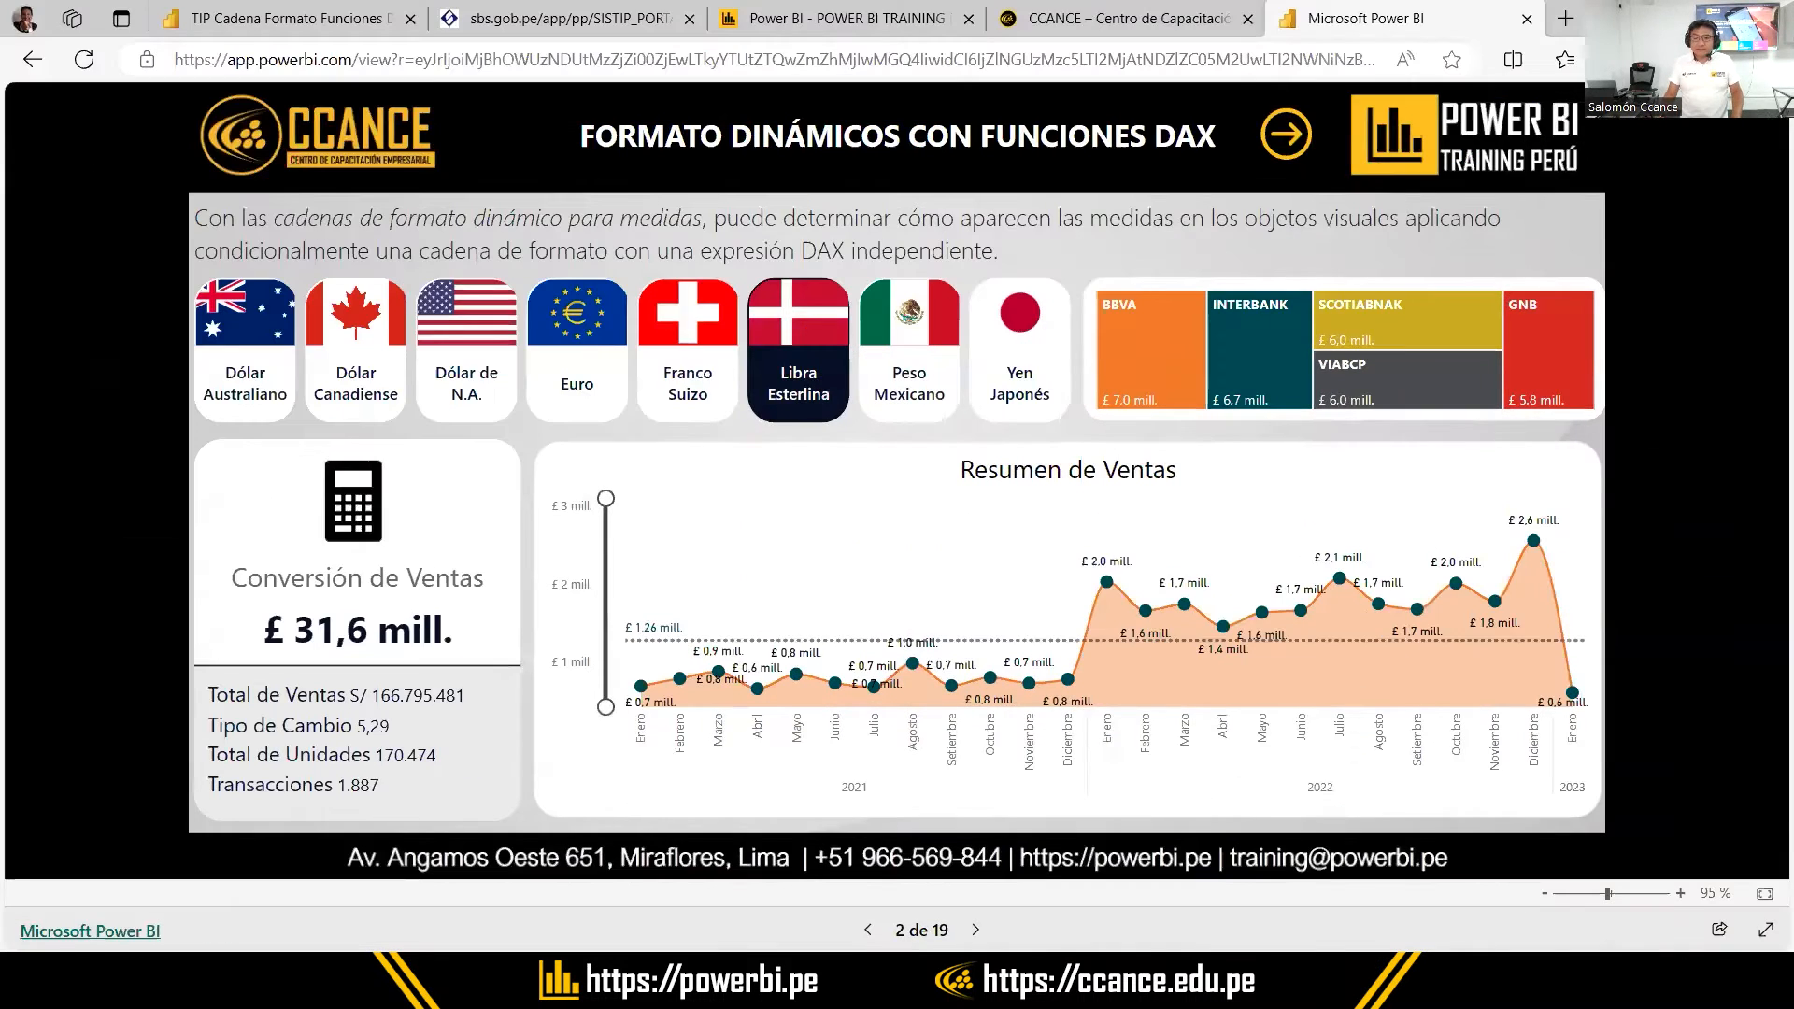
click(575, 19)
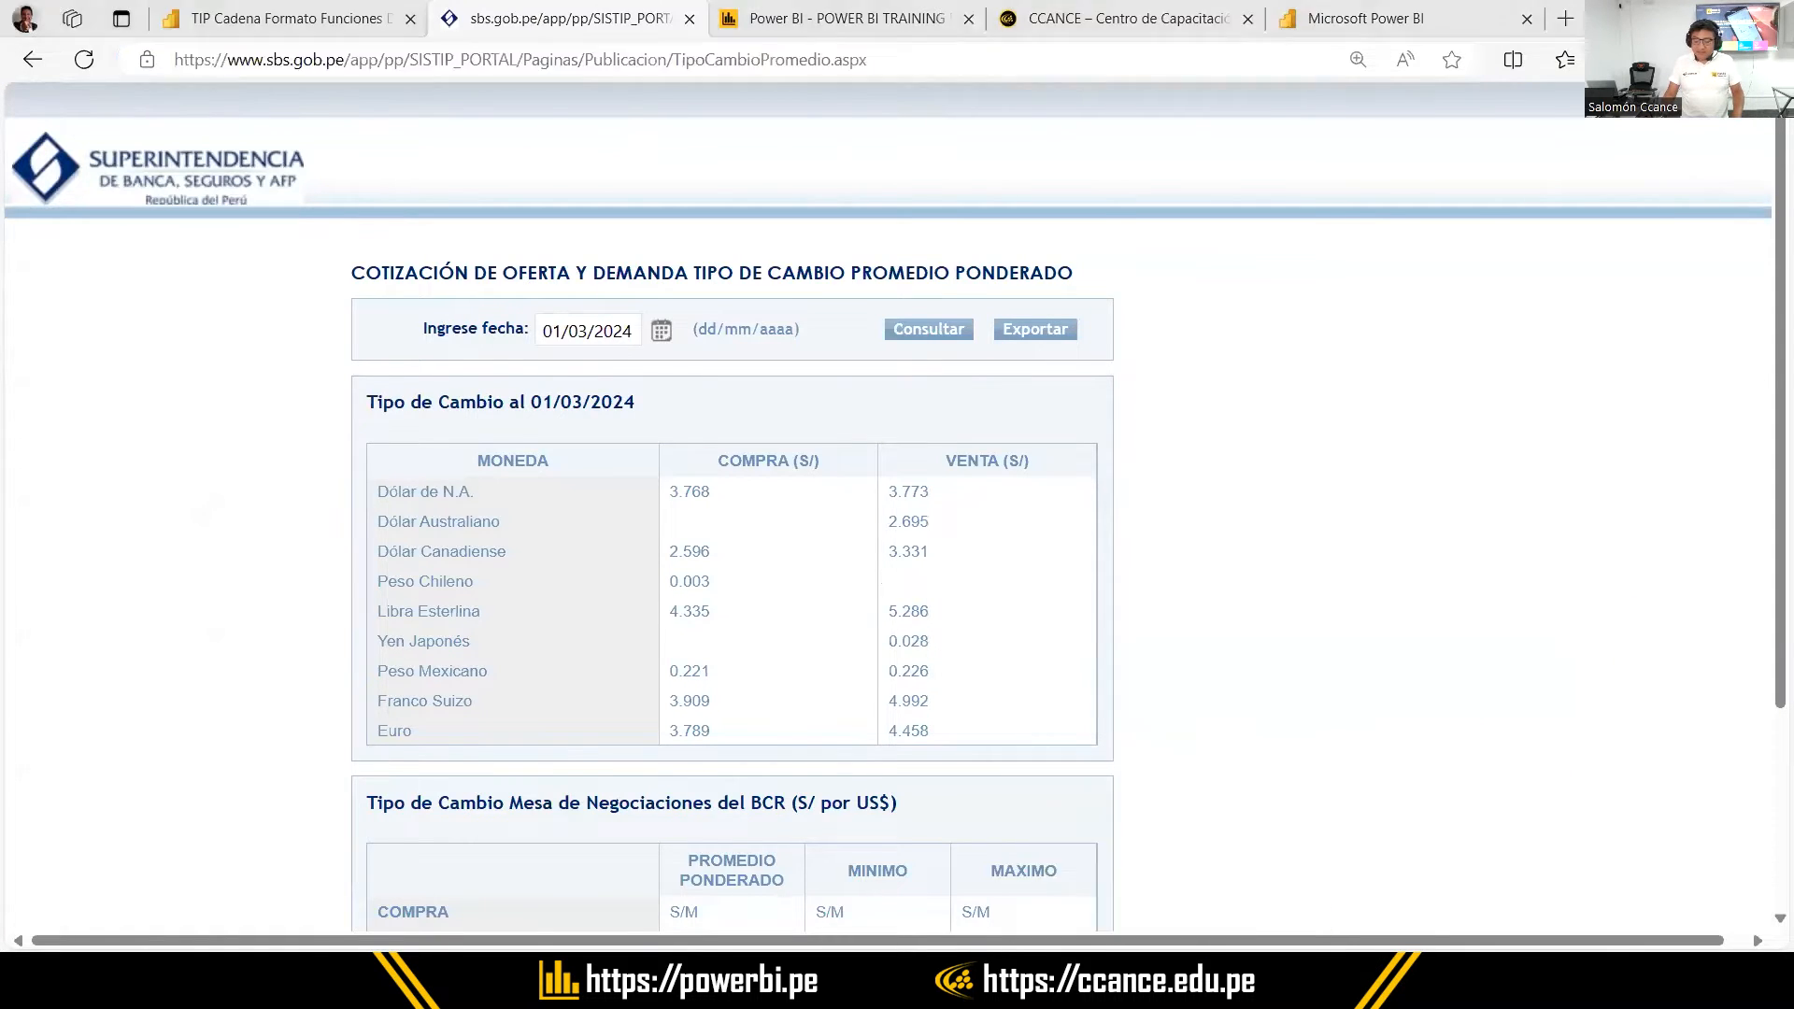
Switch to Power BI Desktop and examine the TB_CAMBIO table's rows against the exchange rates on the SBS page
key(alt+Tab)
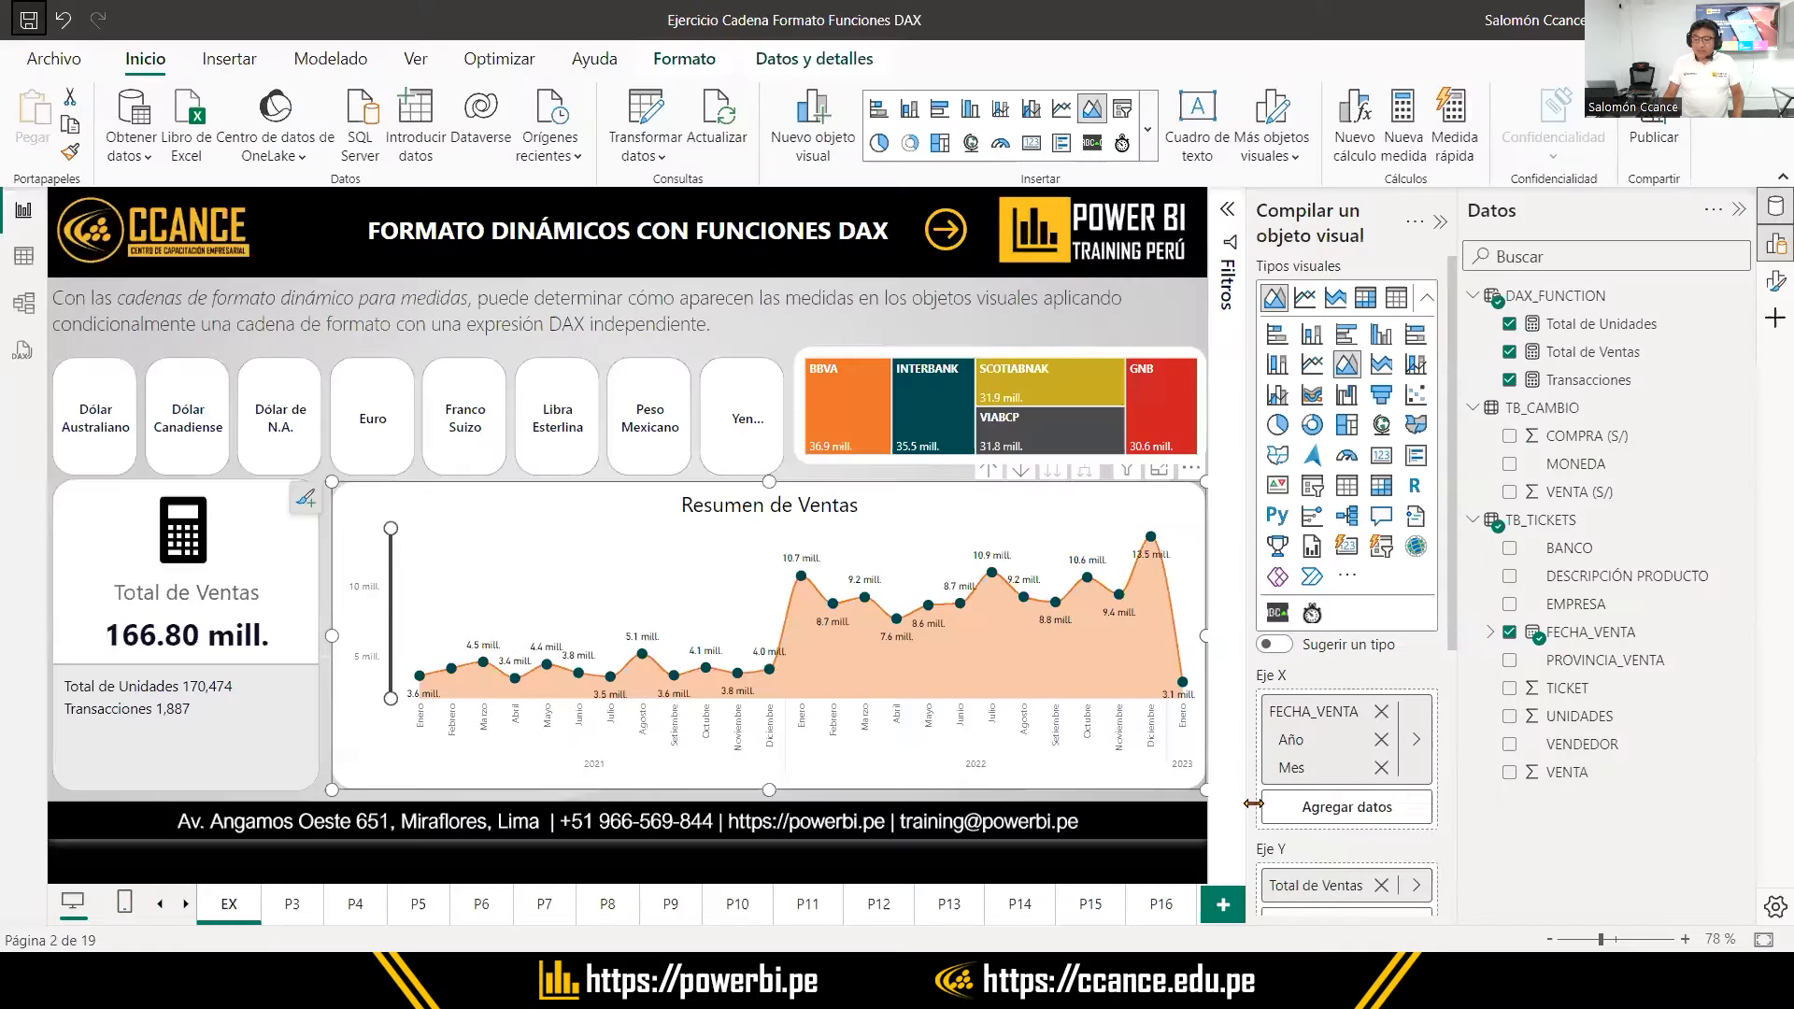
click(1546, 411)
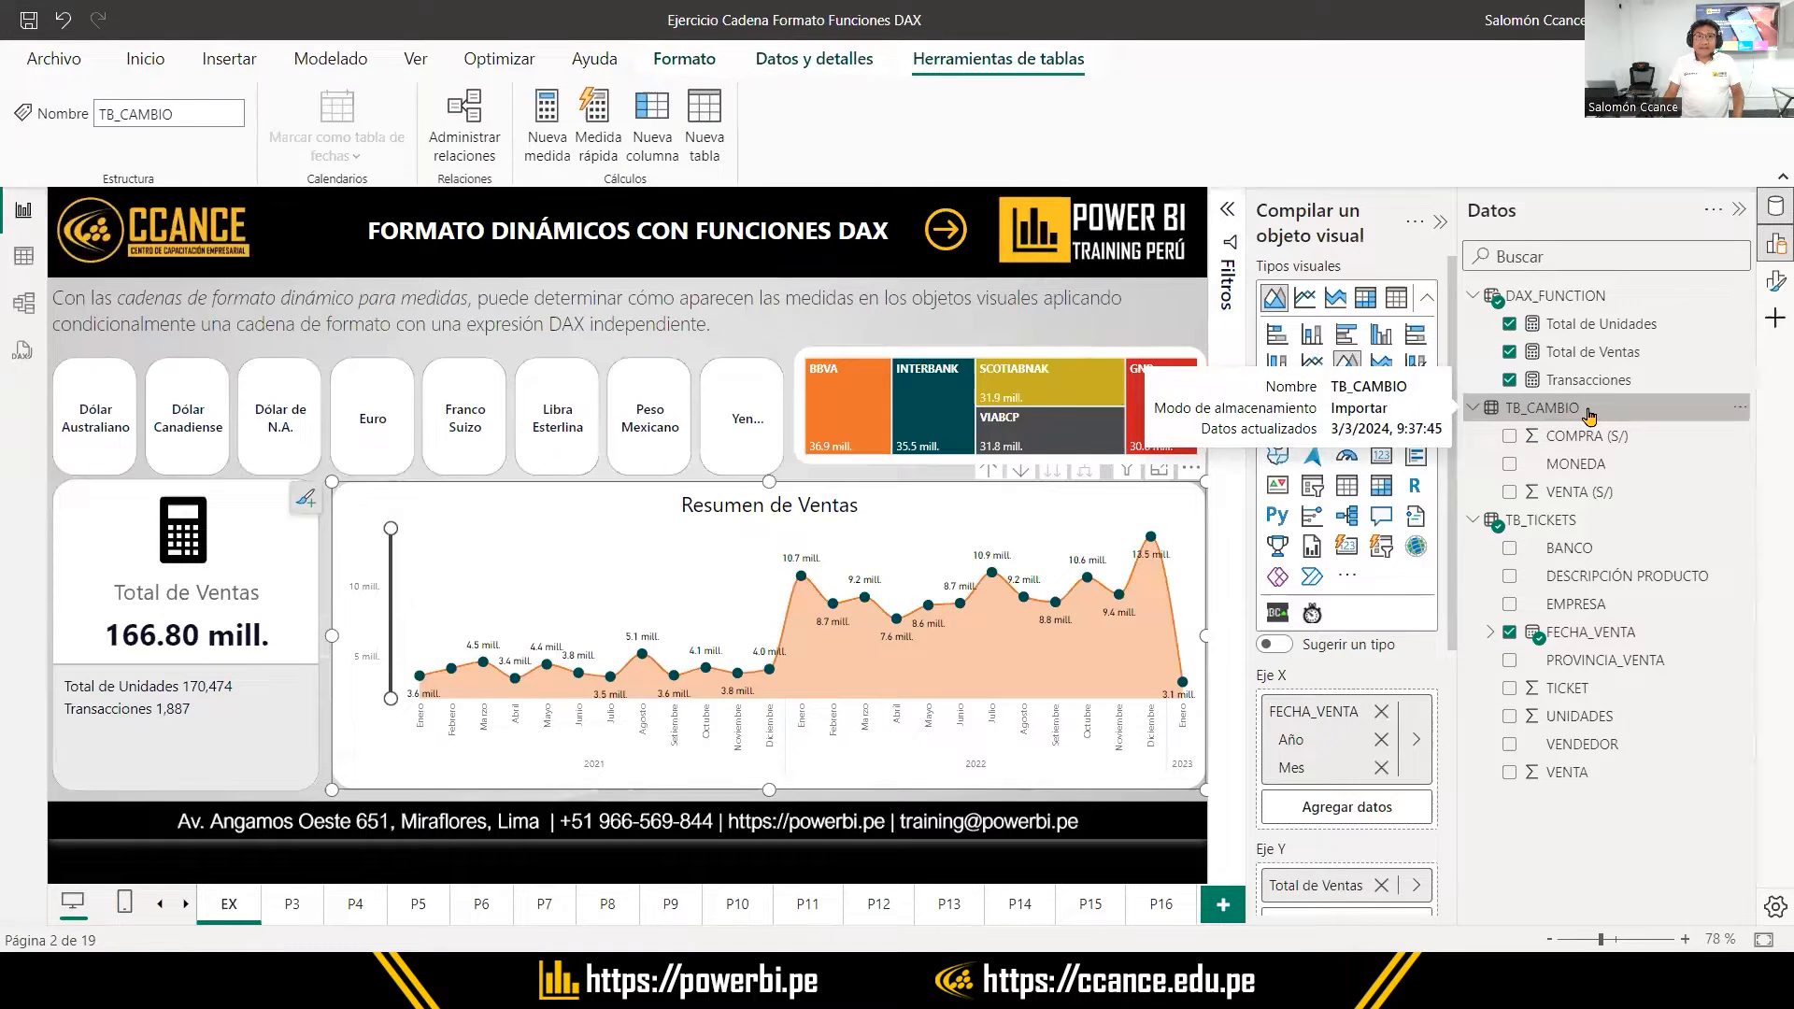
click(23, 264)
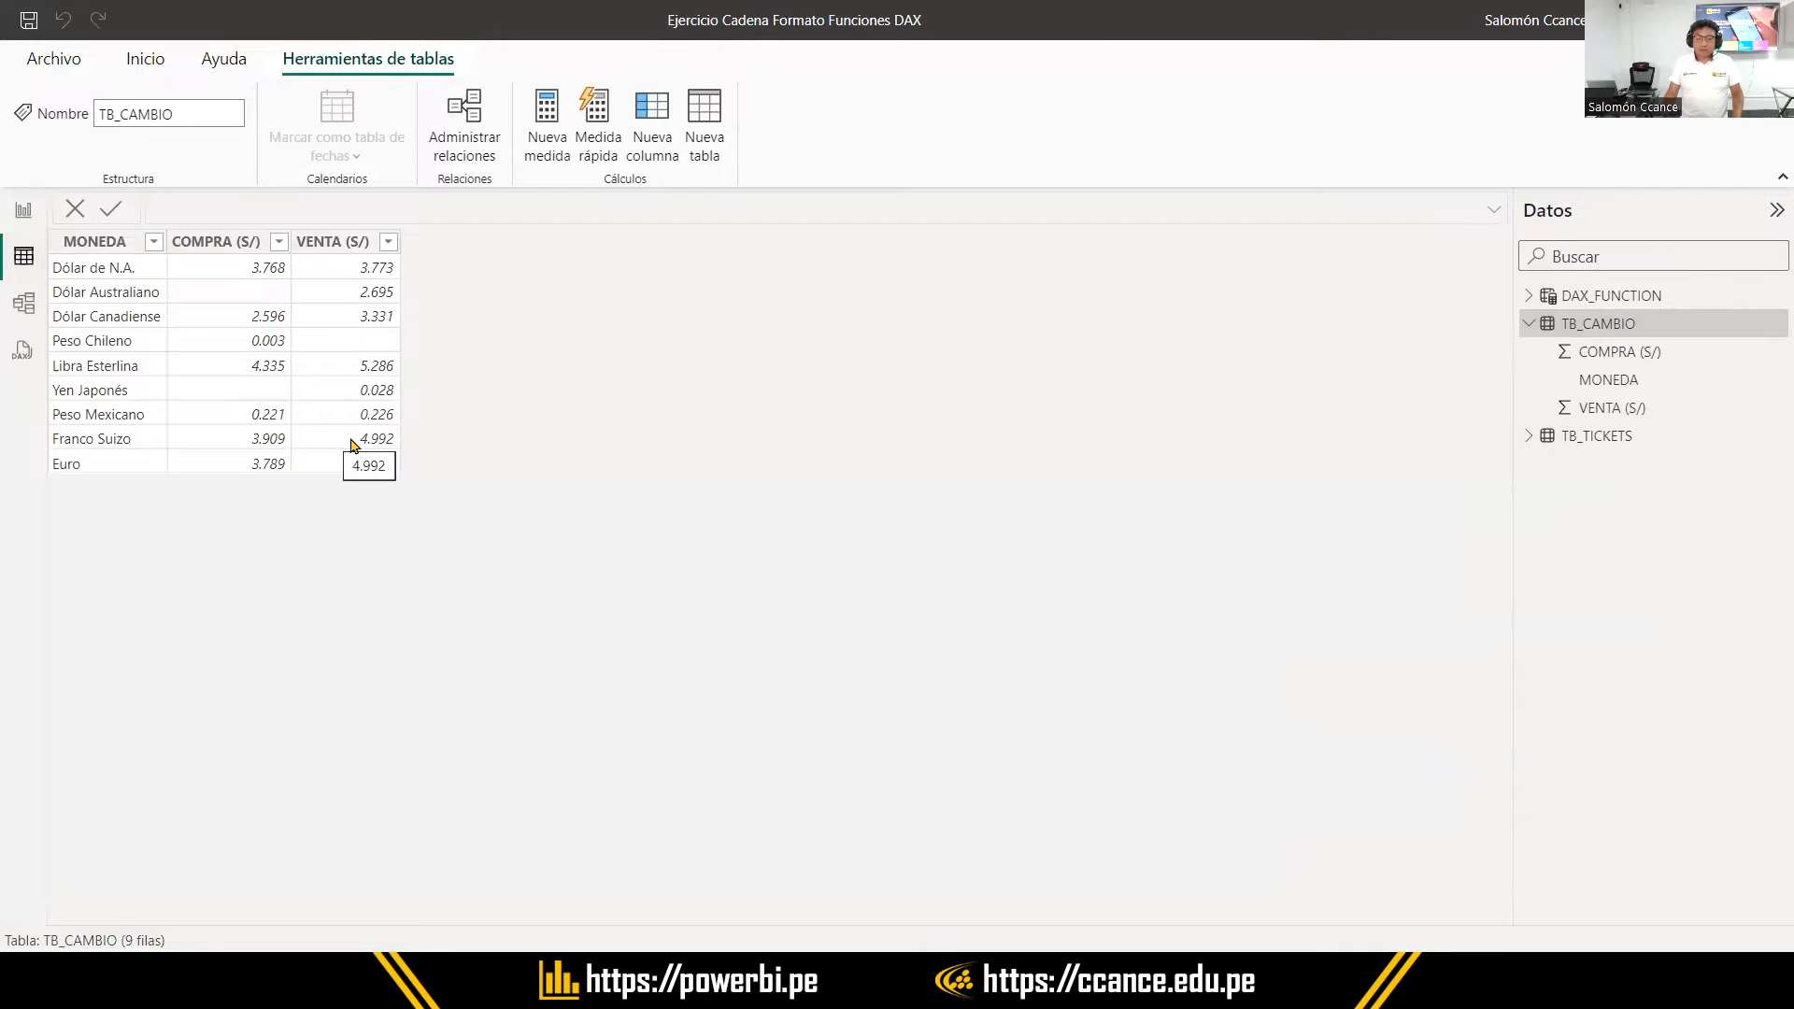
key(alt+Tab)
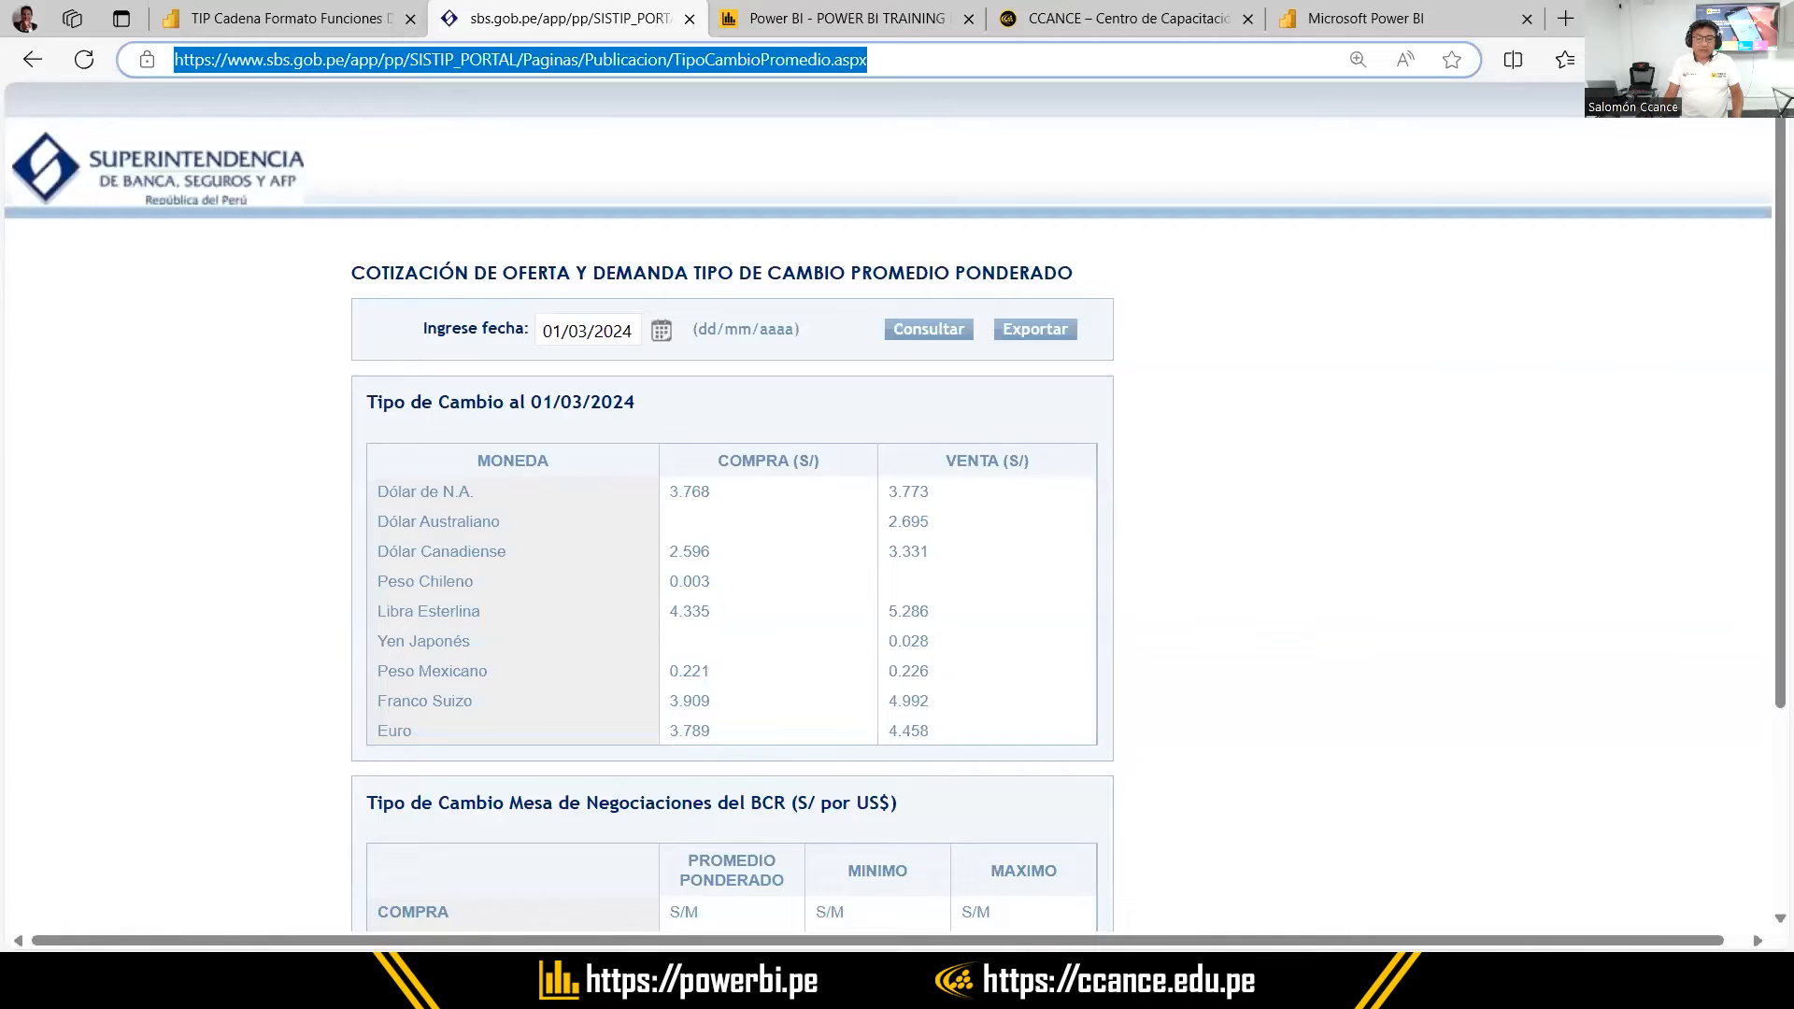
key(alt+Tab)
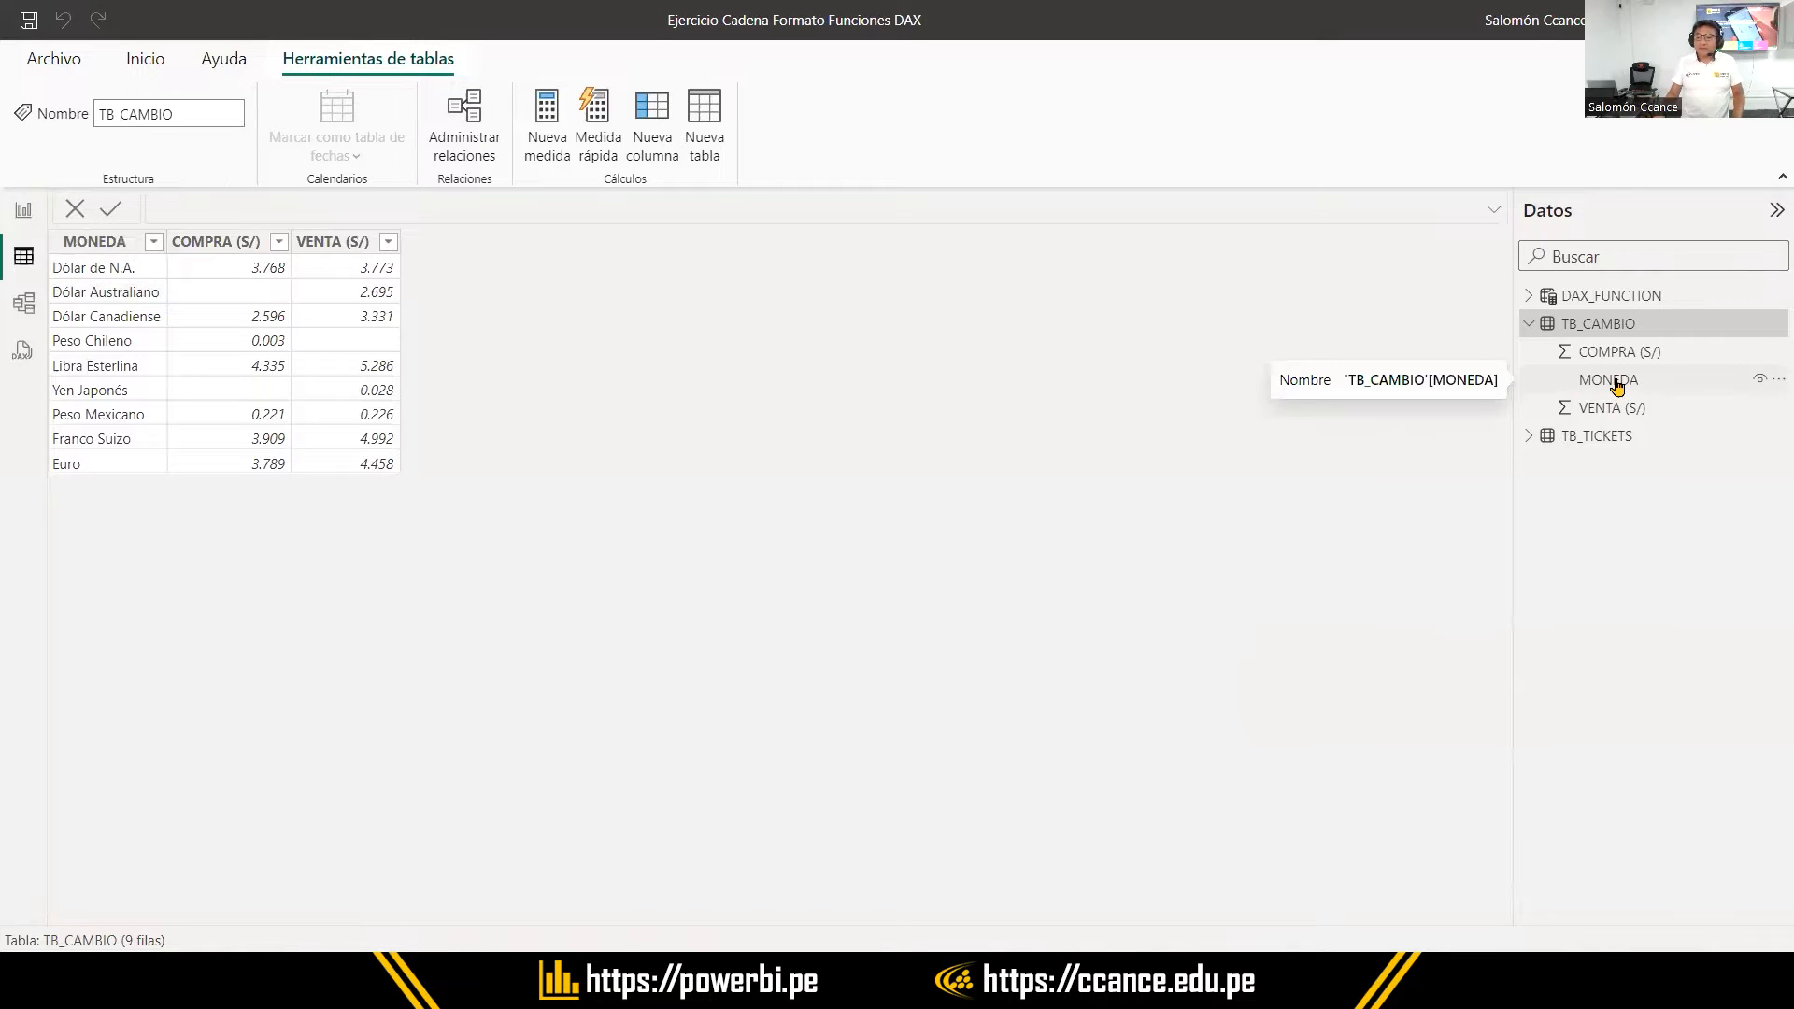
Refresh the data of the TB_CAMBIO table, return to the report view and check the table's last update time
click(1609, 327)
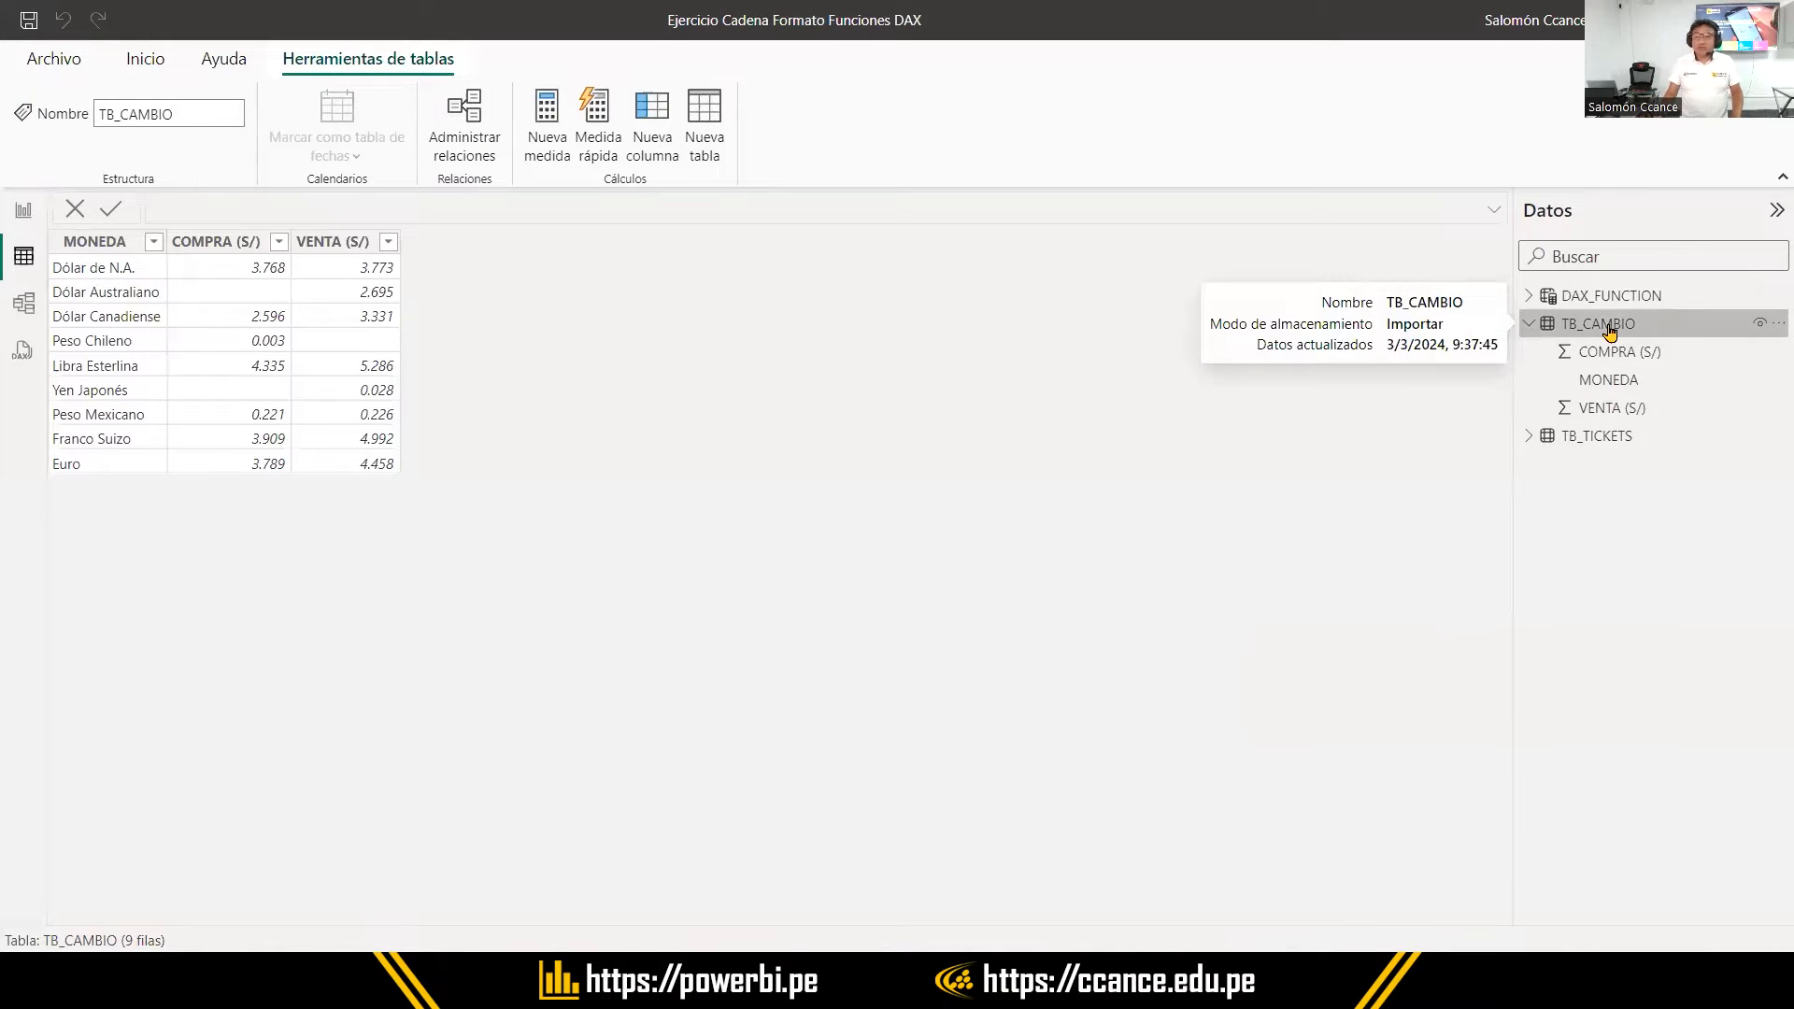
right_click(1607, 327)
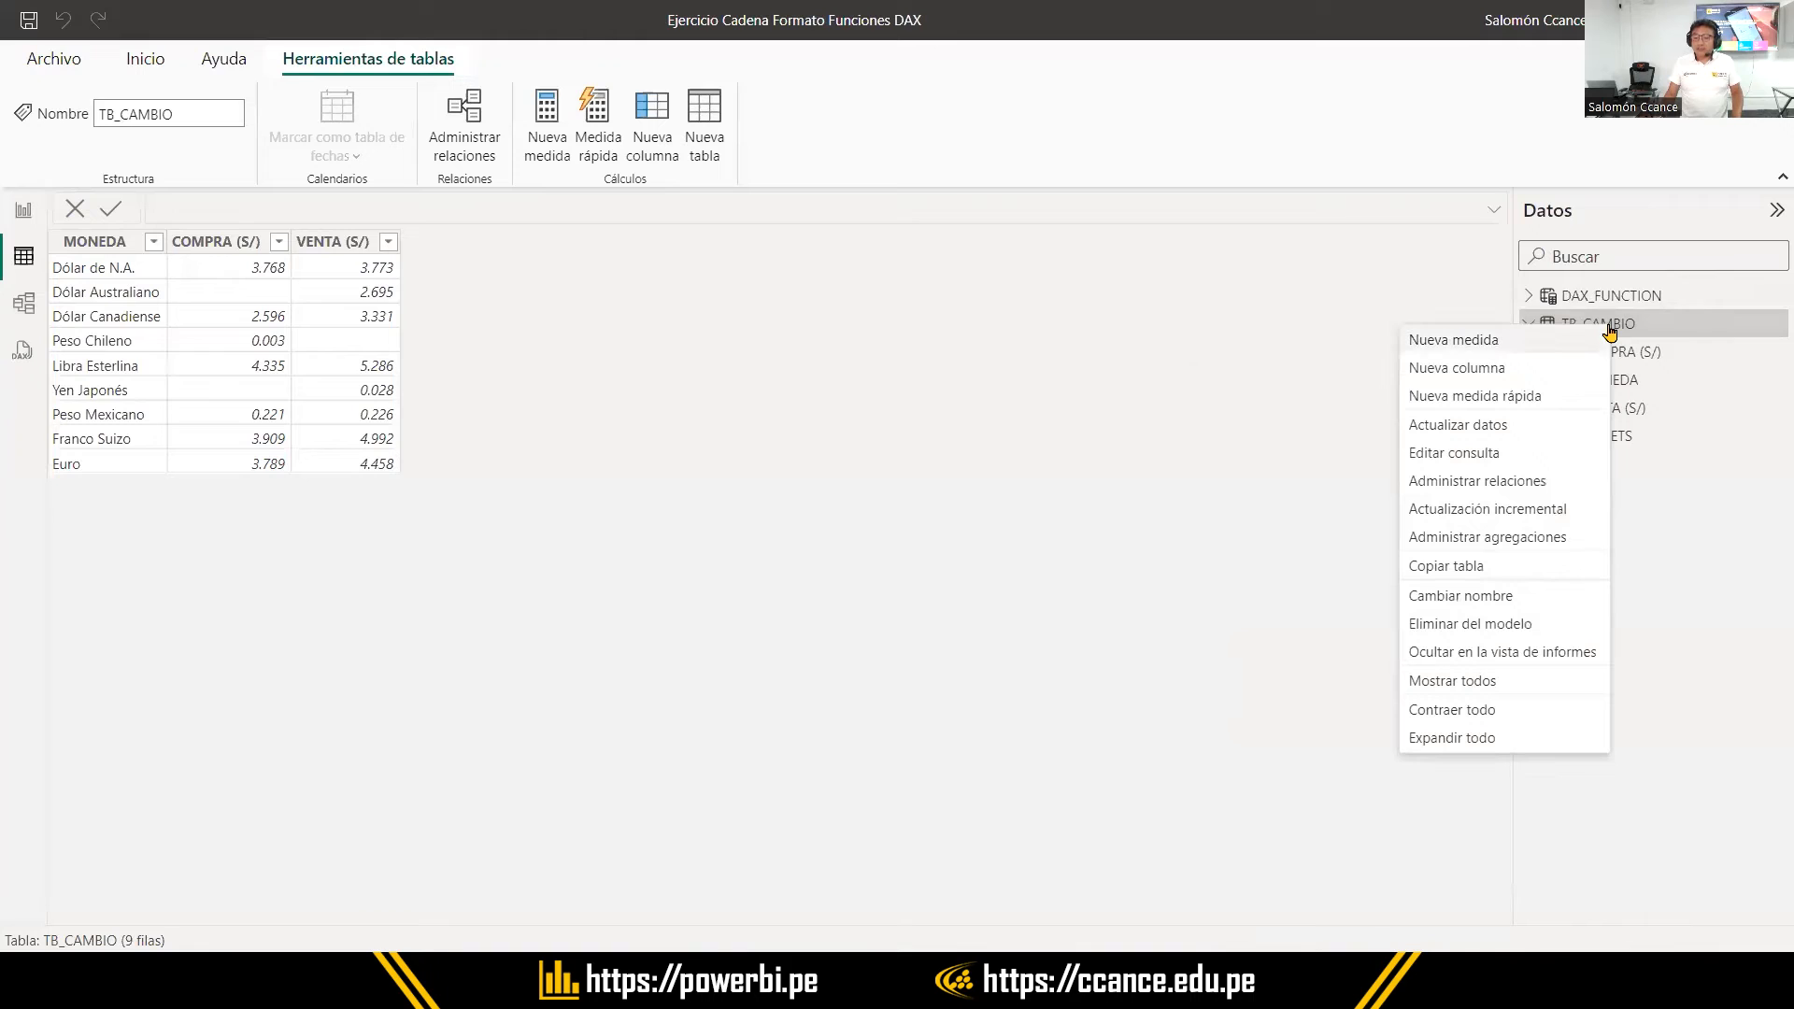
click(1493, 429)
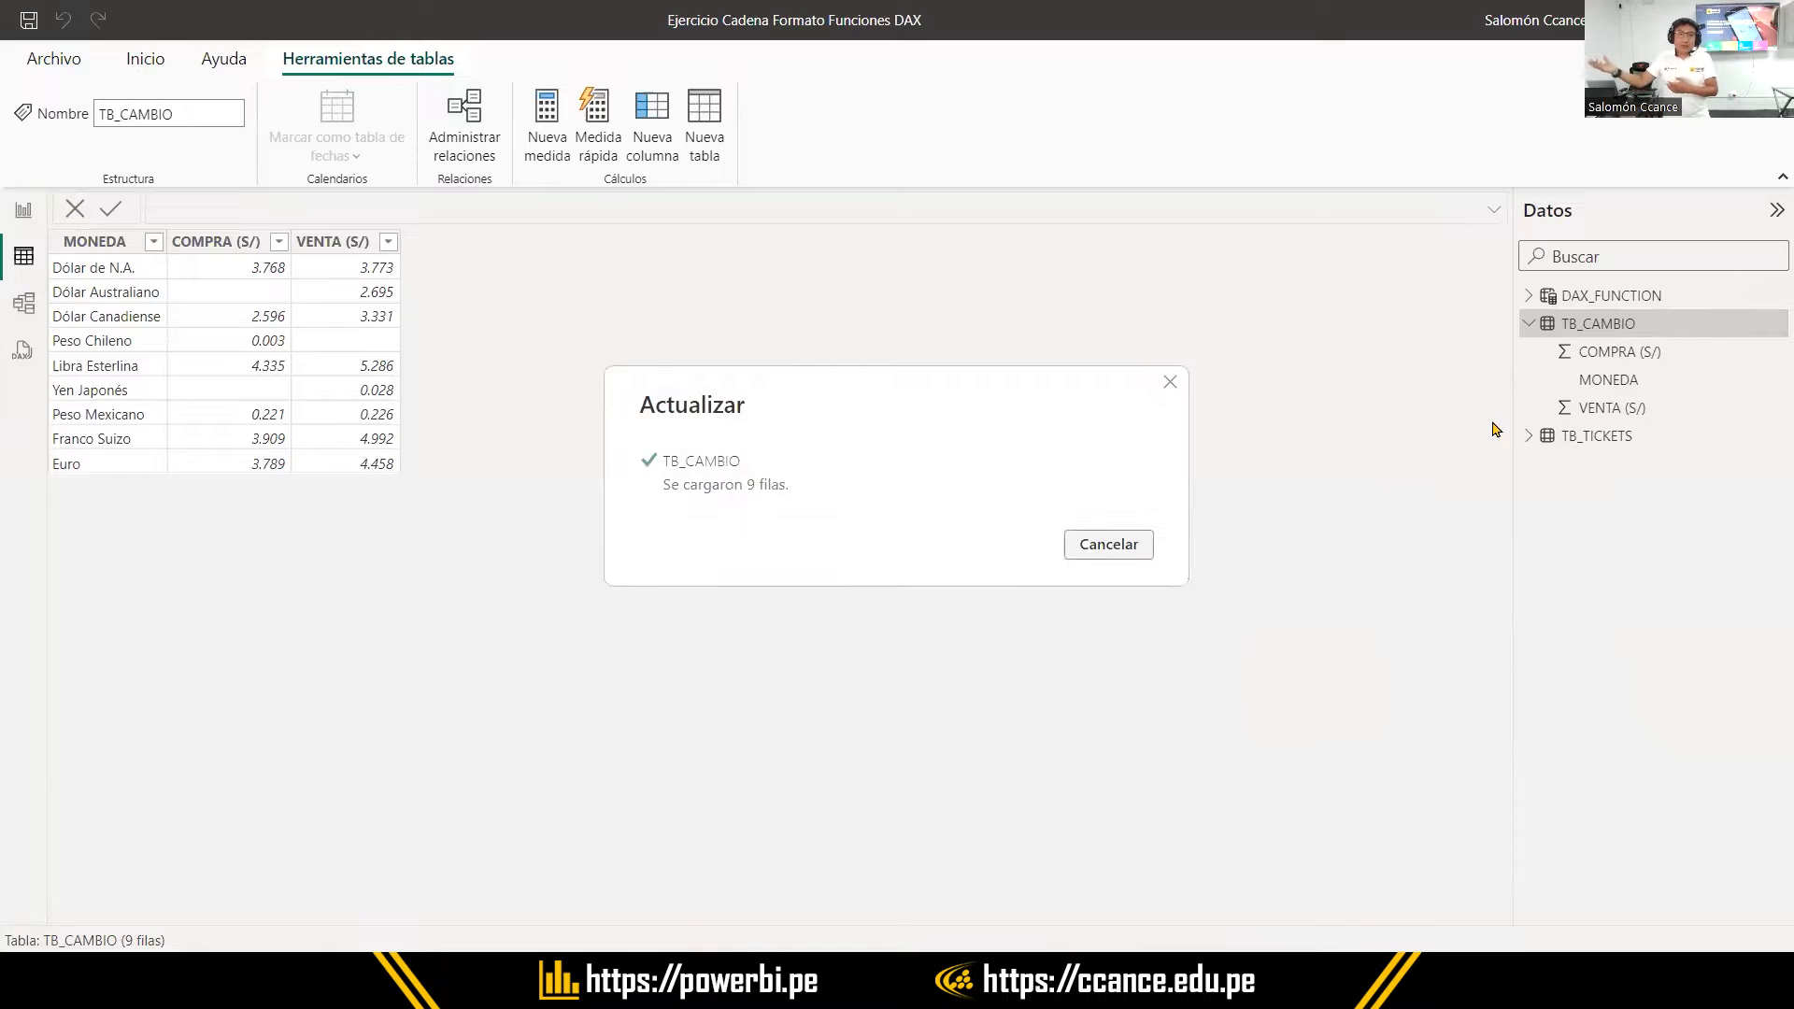
click(25, 213)
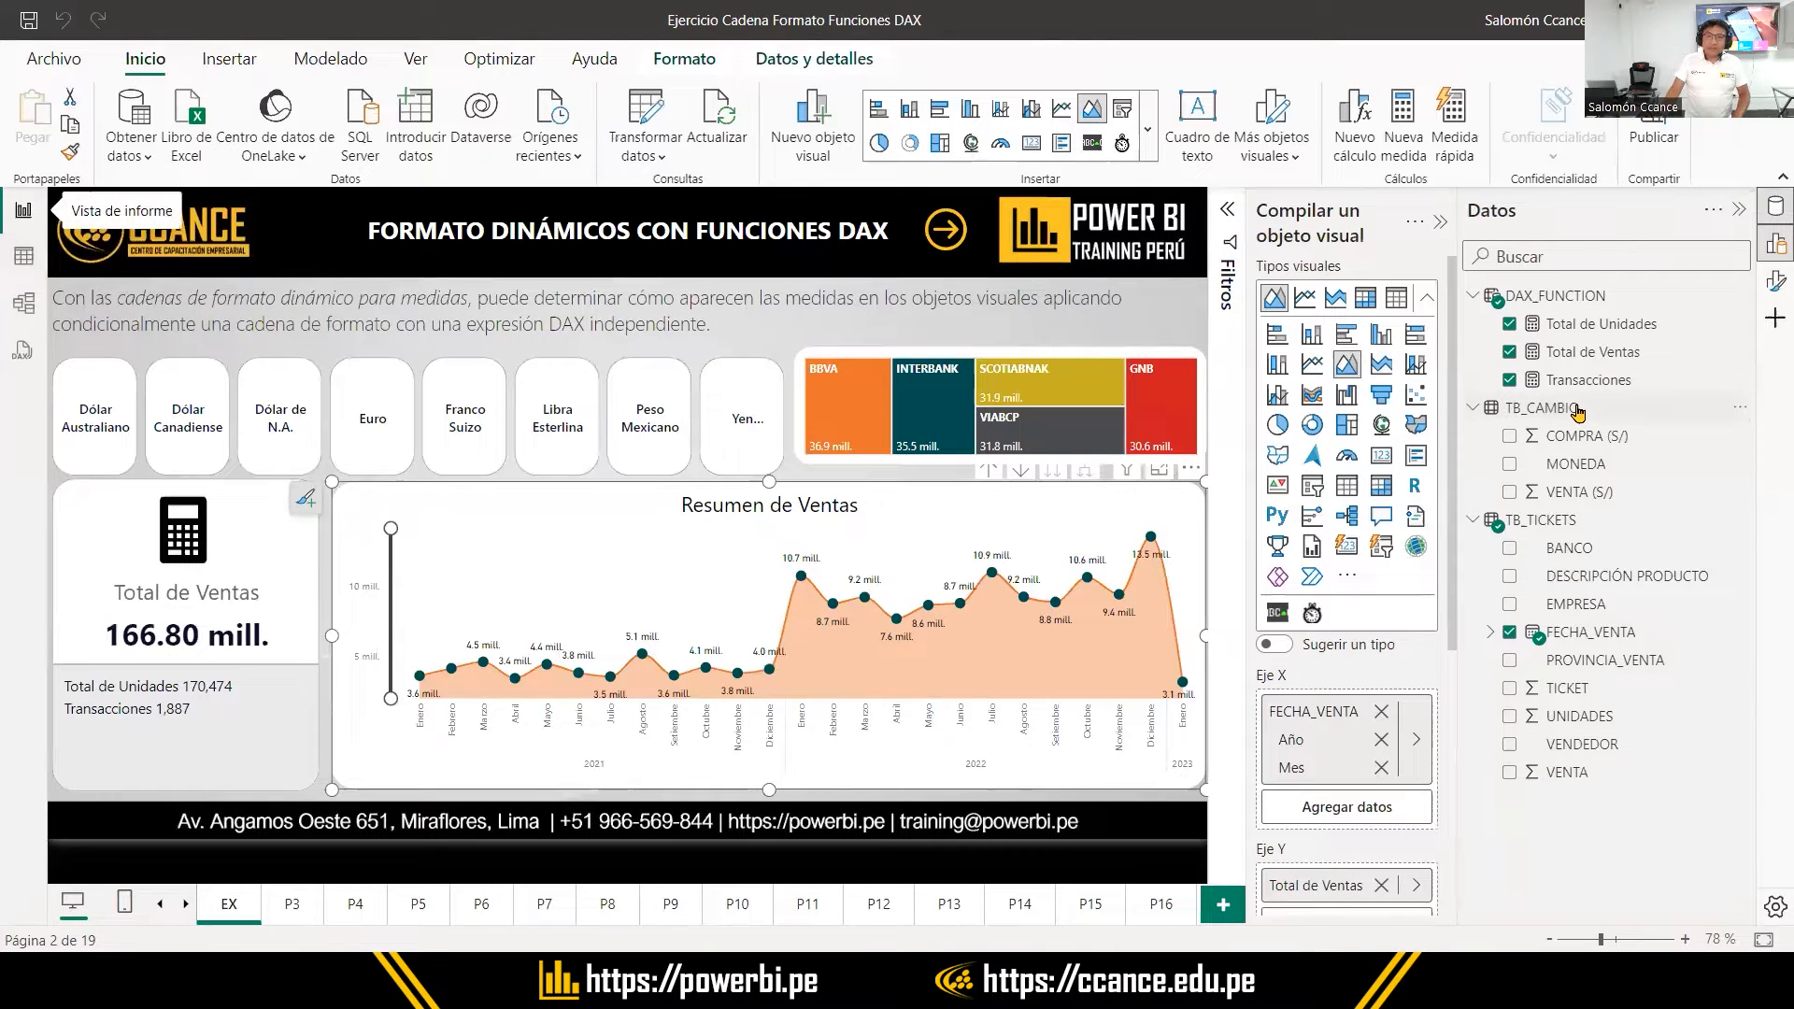
mouse_move(1577, 412)
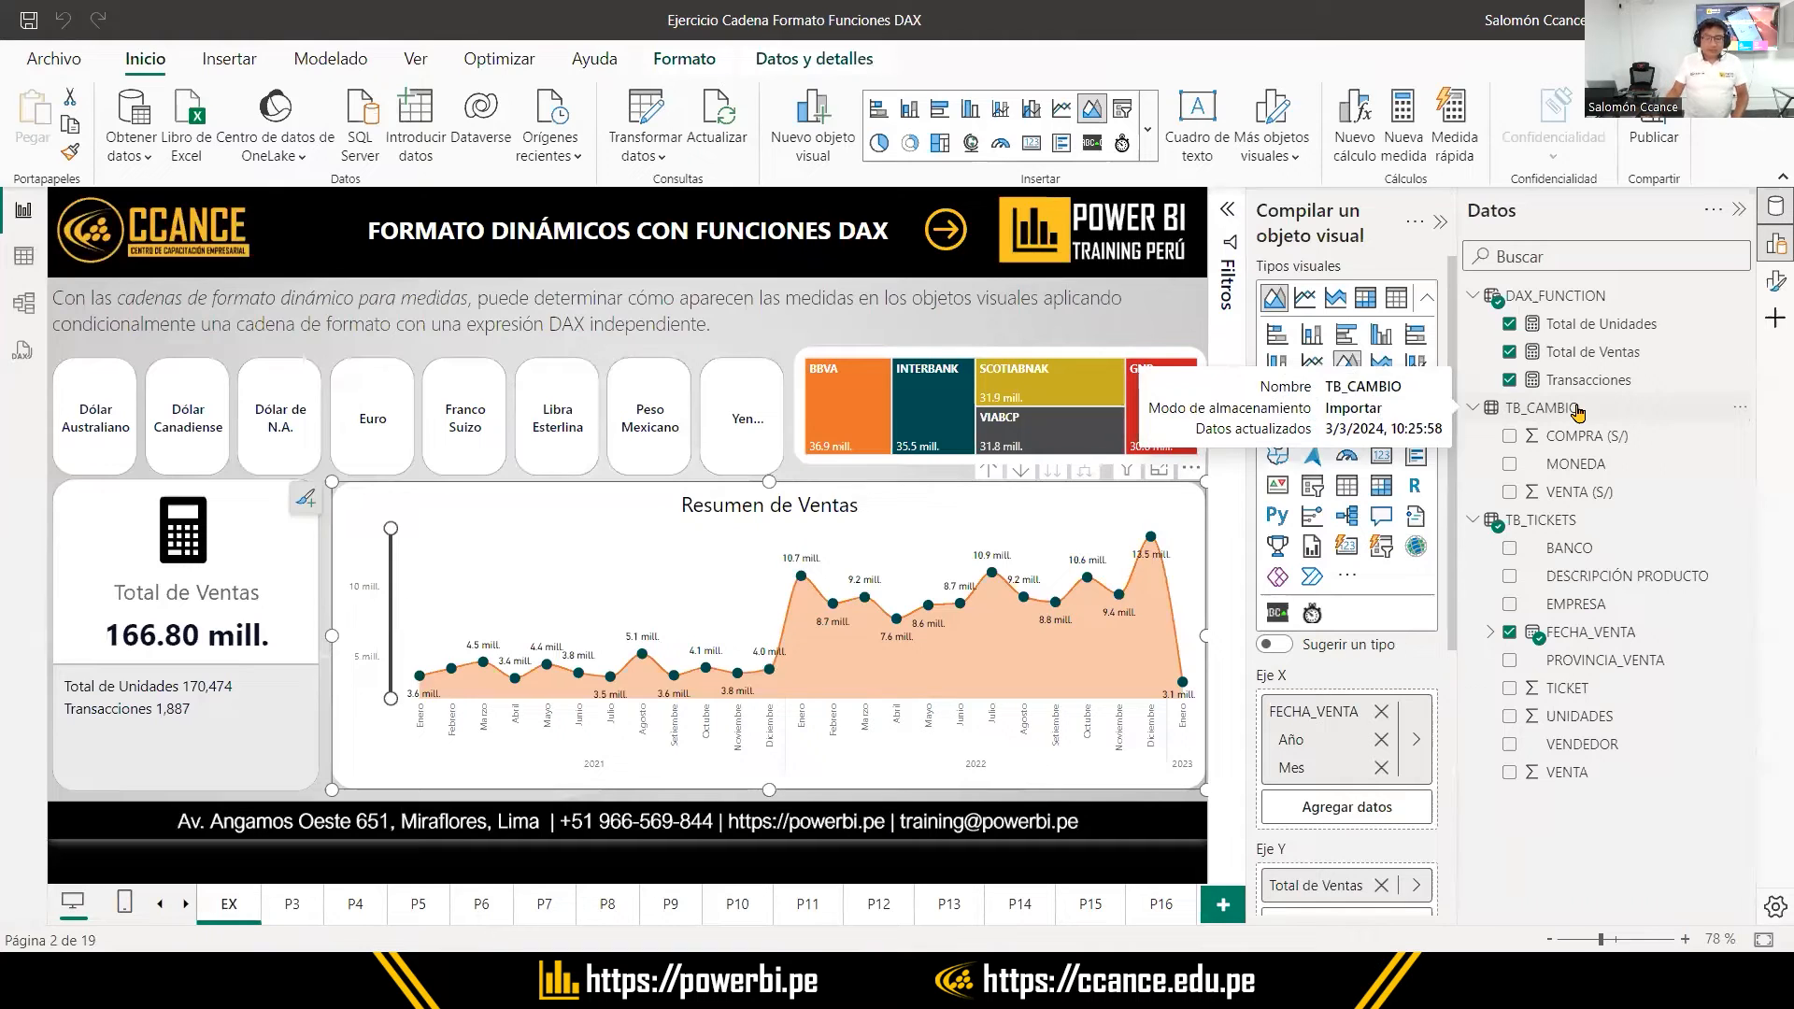
click(127, 156)
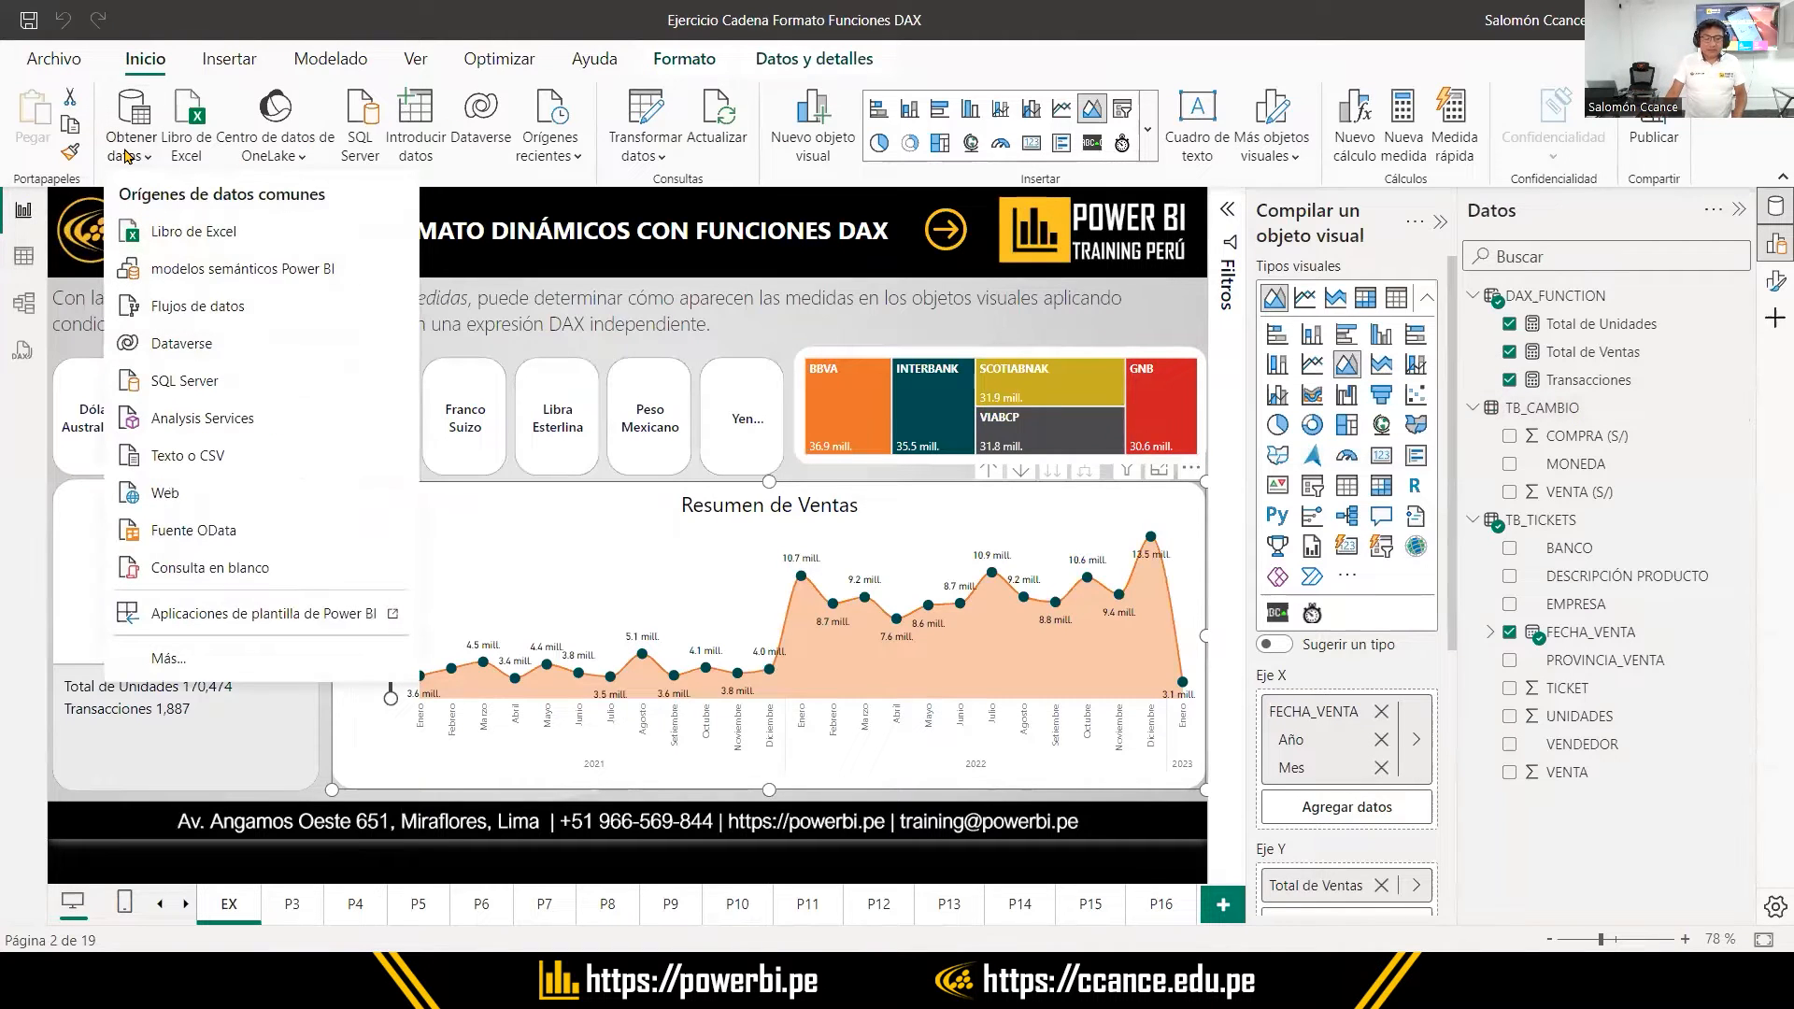
click(166, 493)
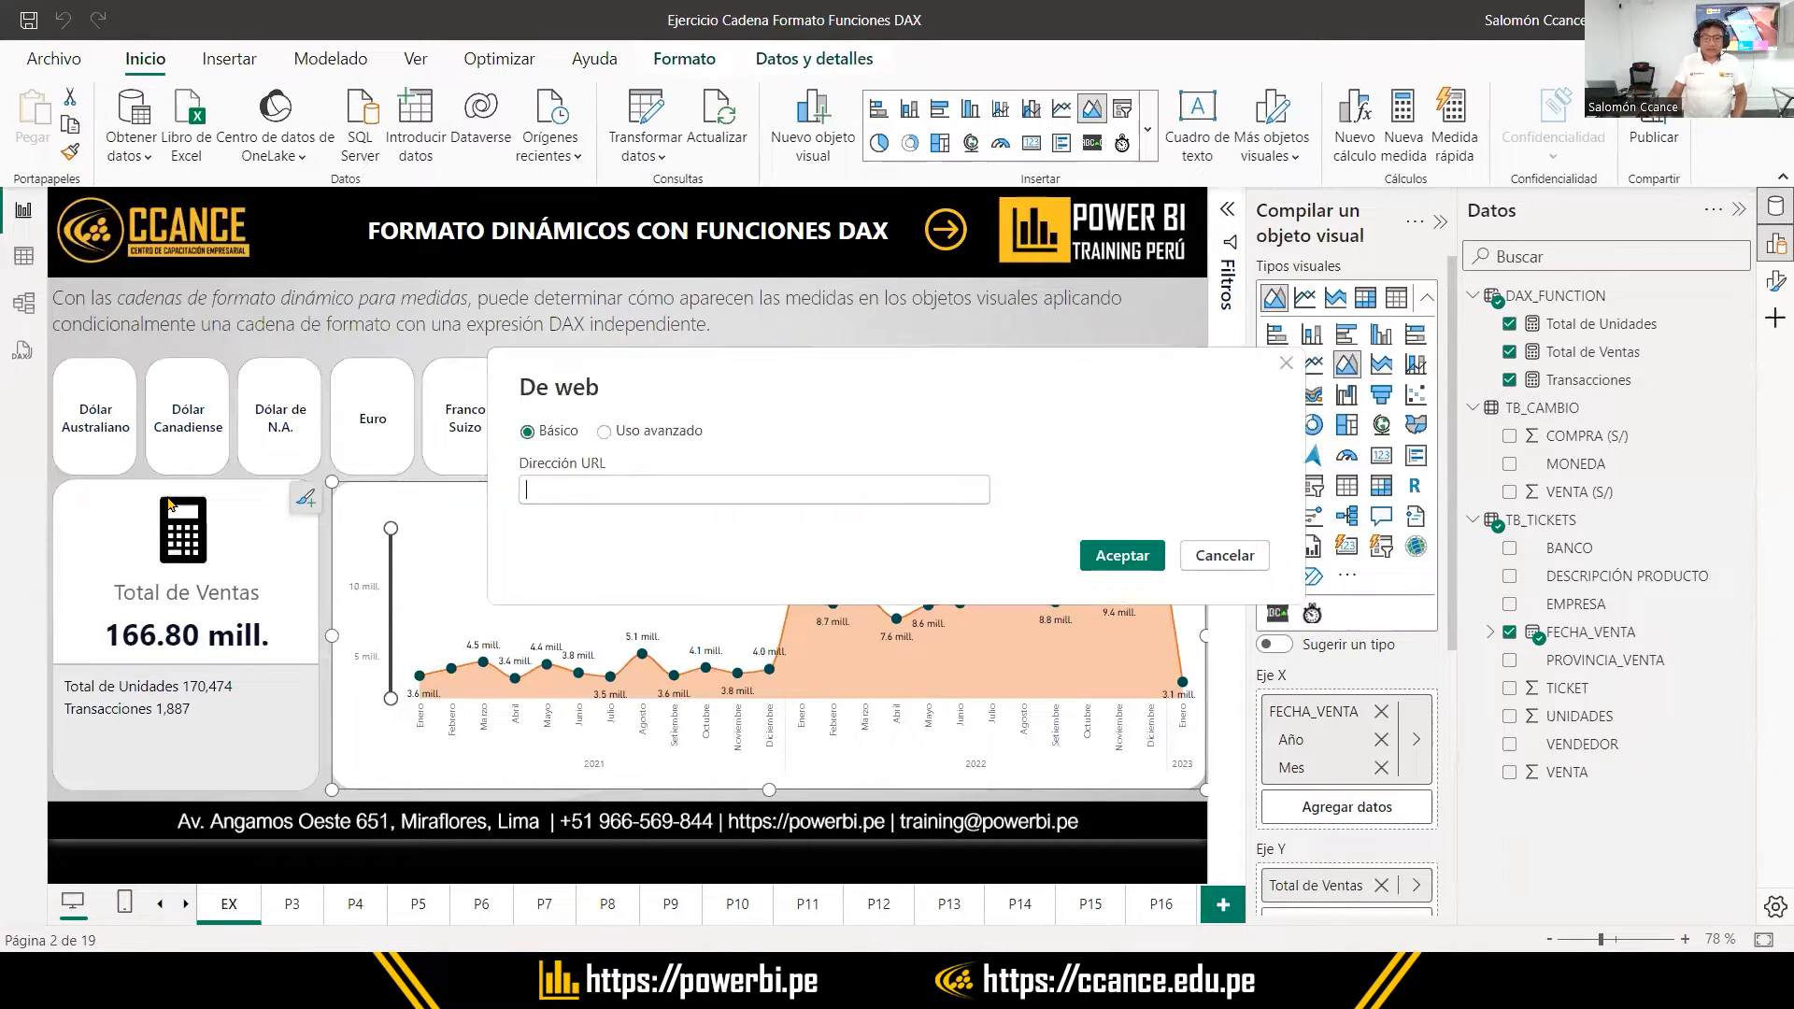
key(alt+Tab)
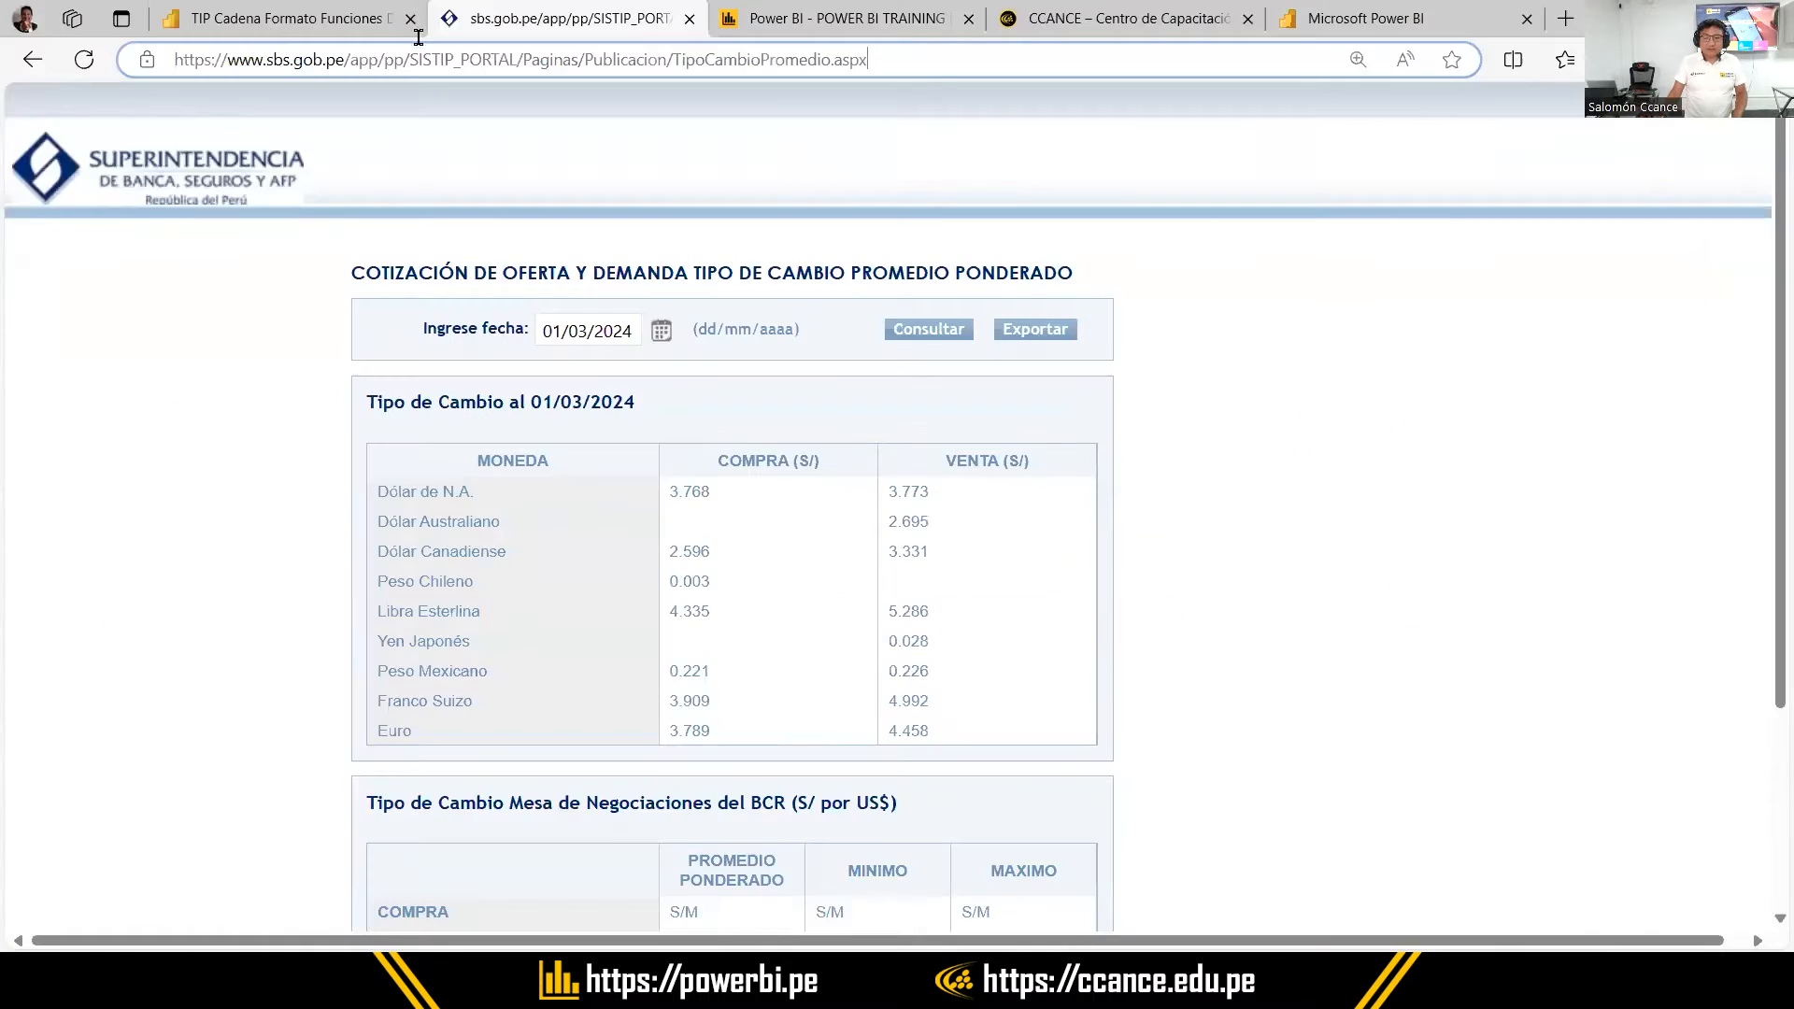
click(421, 58)
key(ctrl+c)
key(alt+Tab)
click(572, 487)
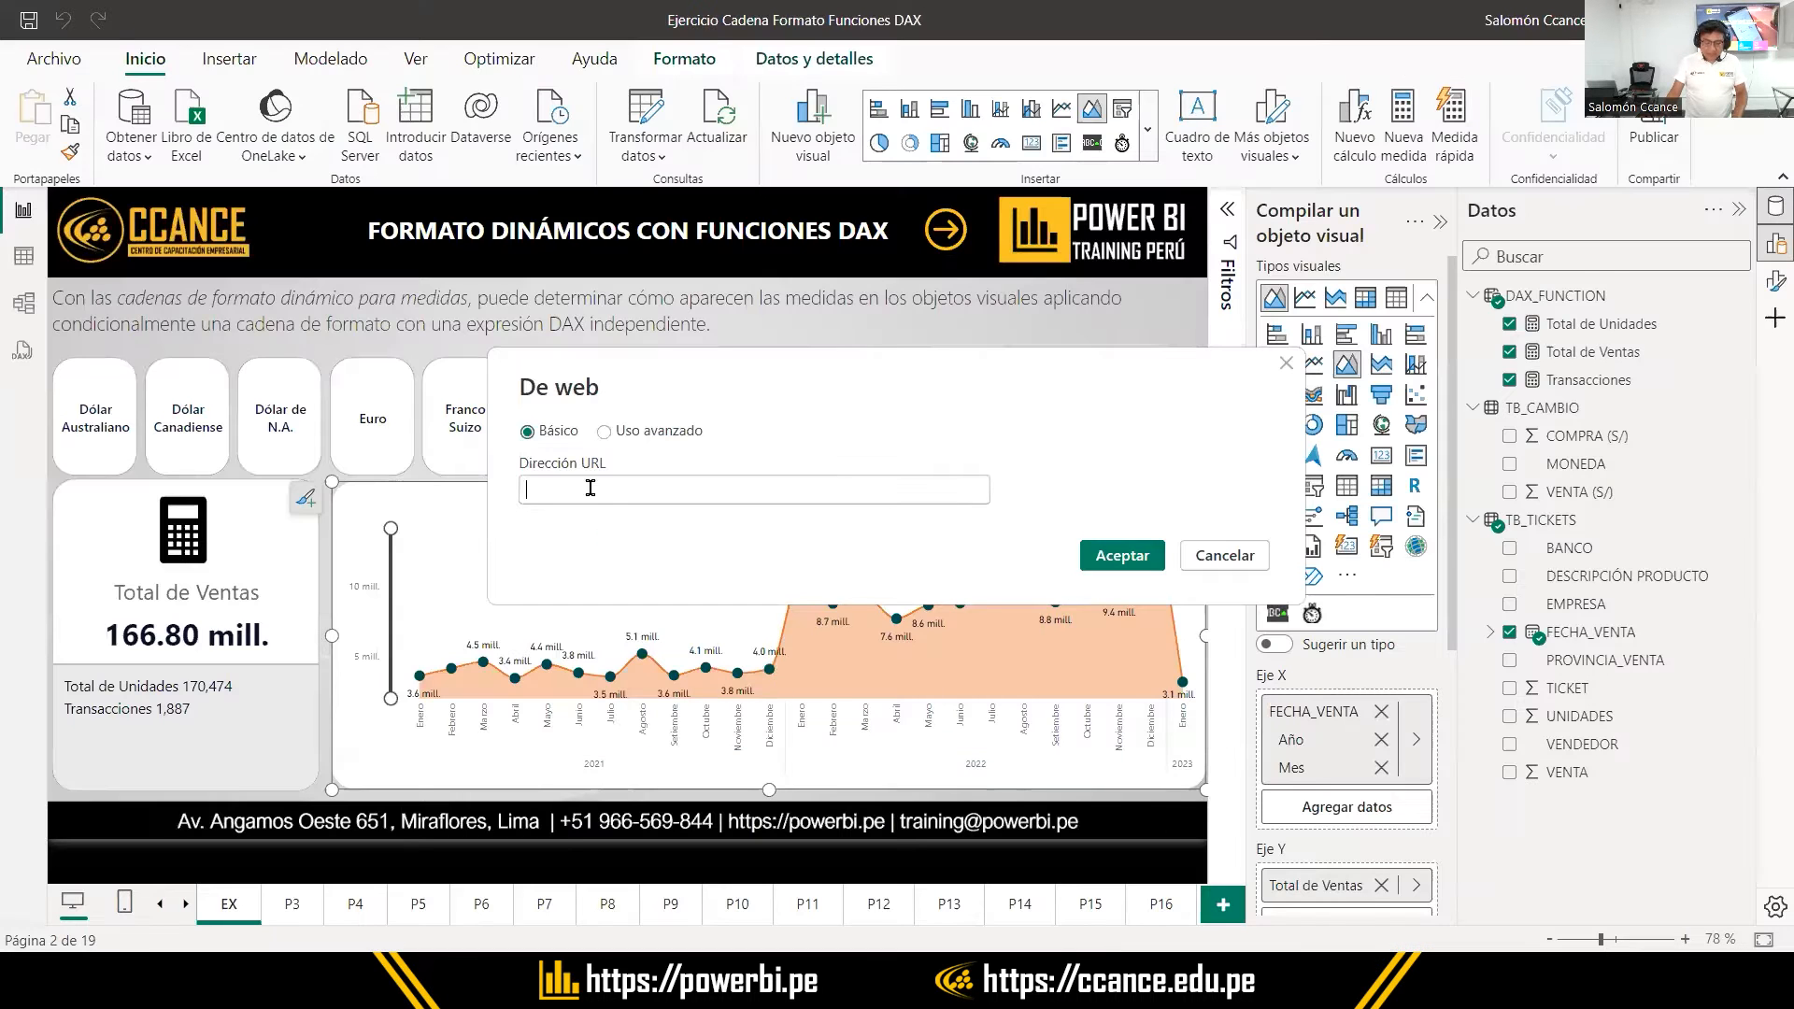
key(ctrl+v)
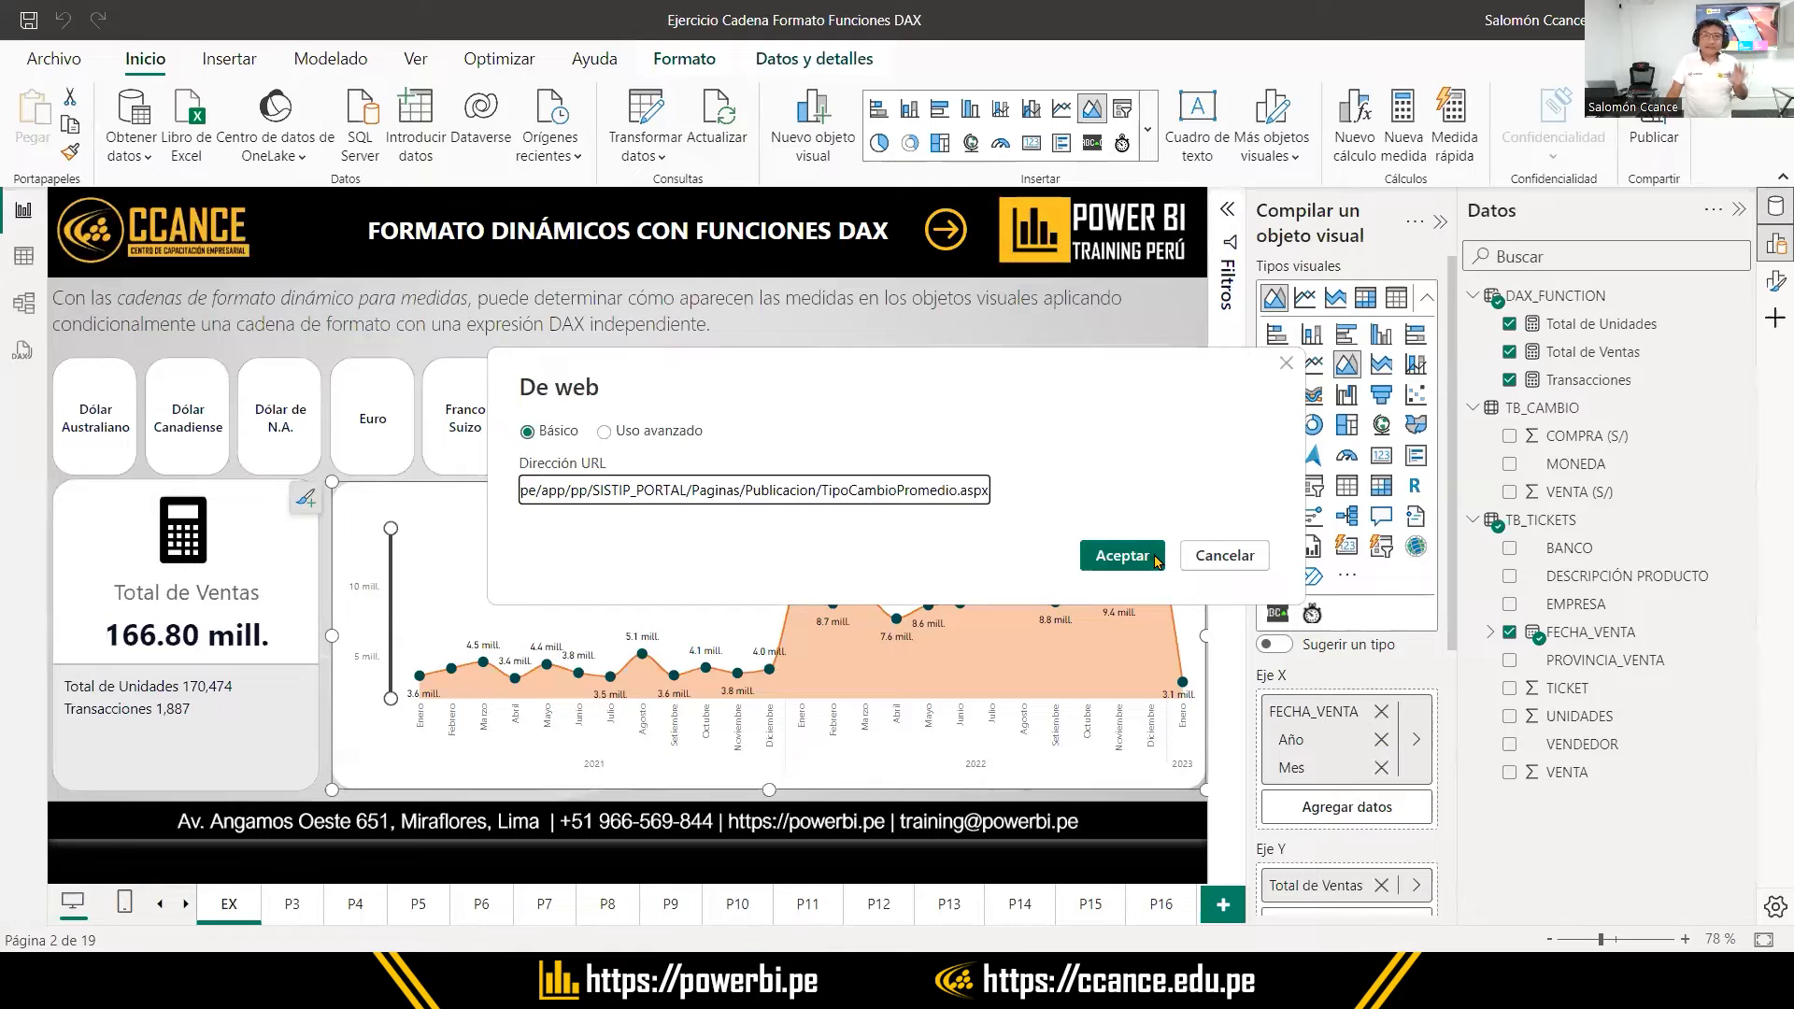
click(1238, 560)
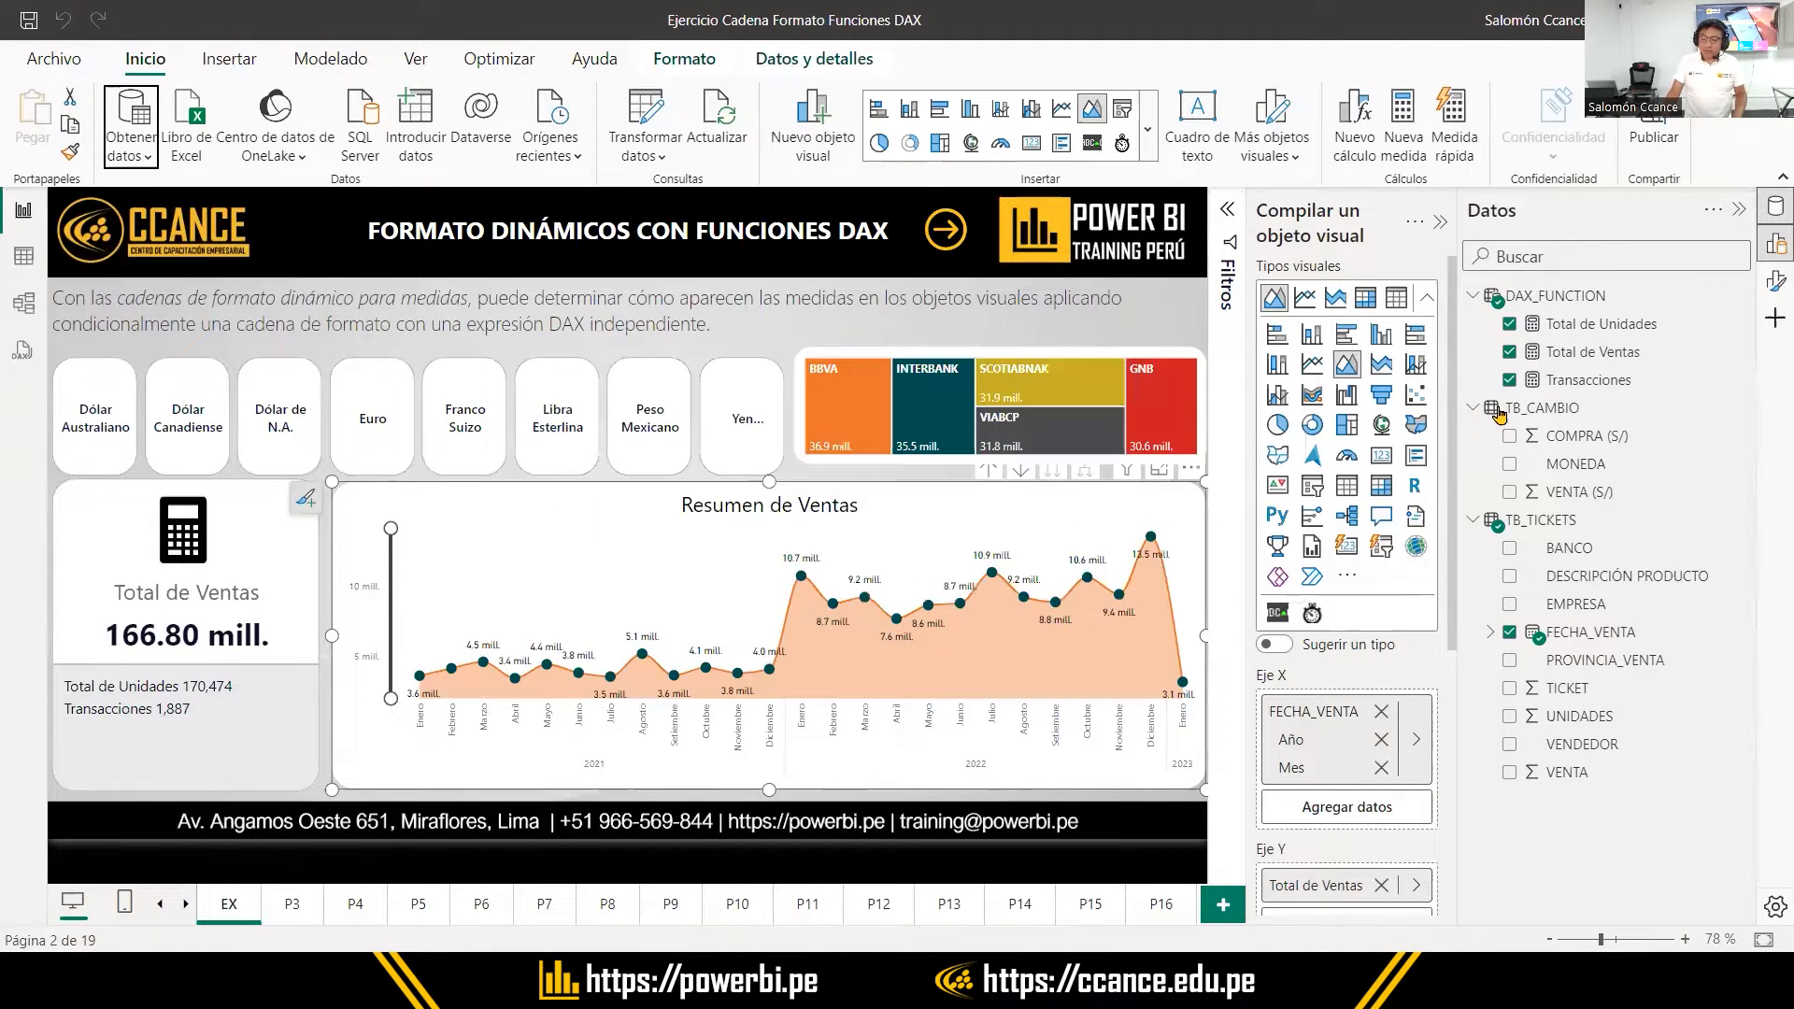
Review the TB_CAMBIO table's currency, COMPRA and VENTA rows in table view, and return to the report
click(1542, 411)
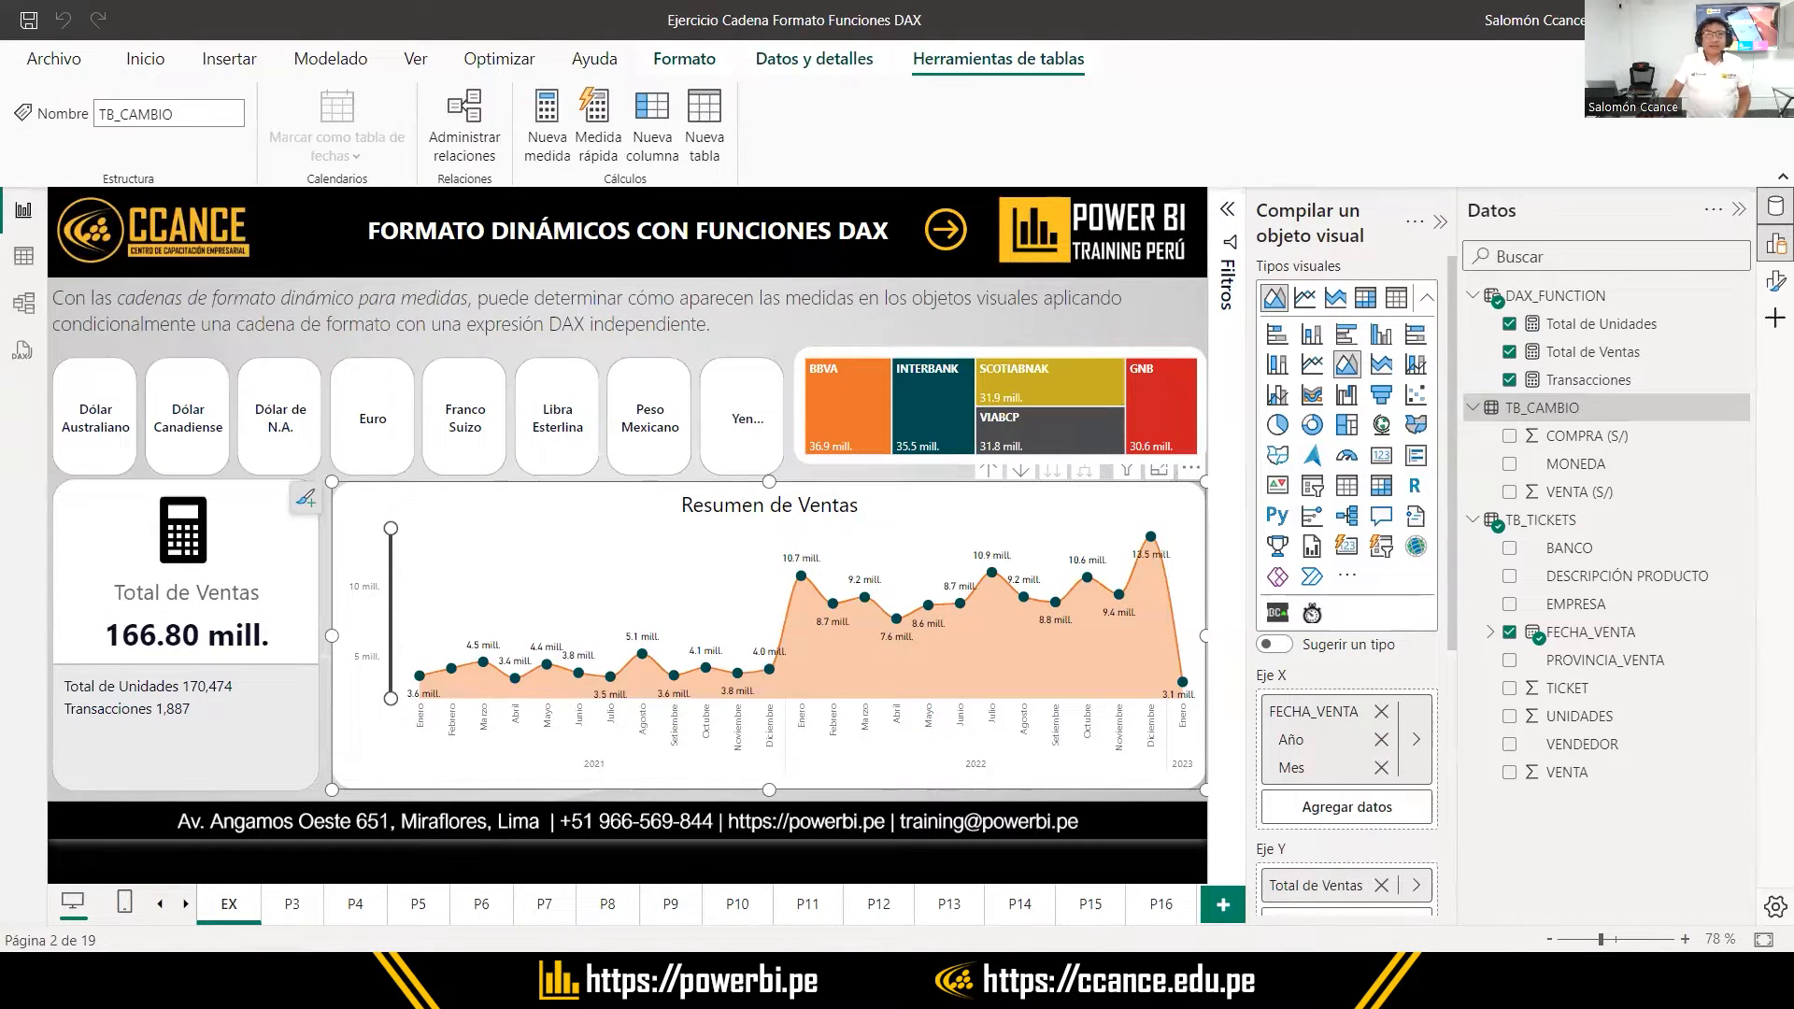
click(23, 255)
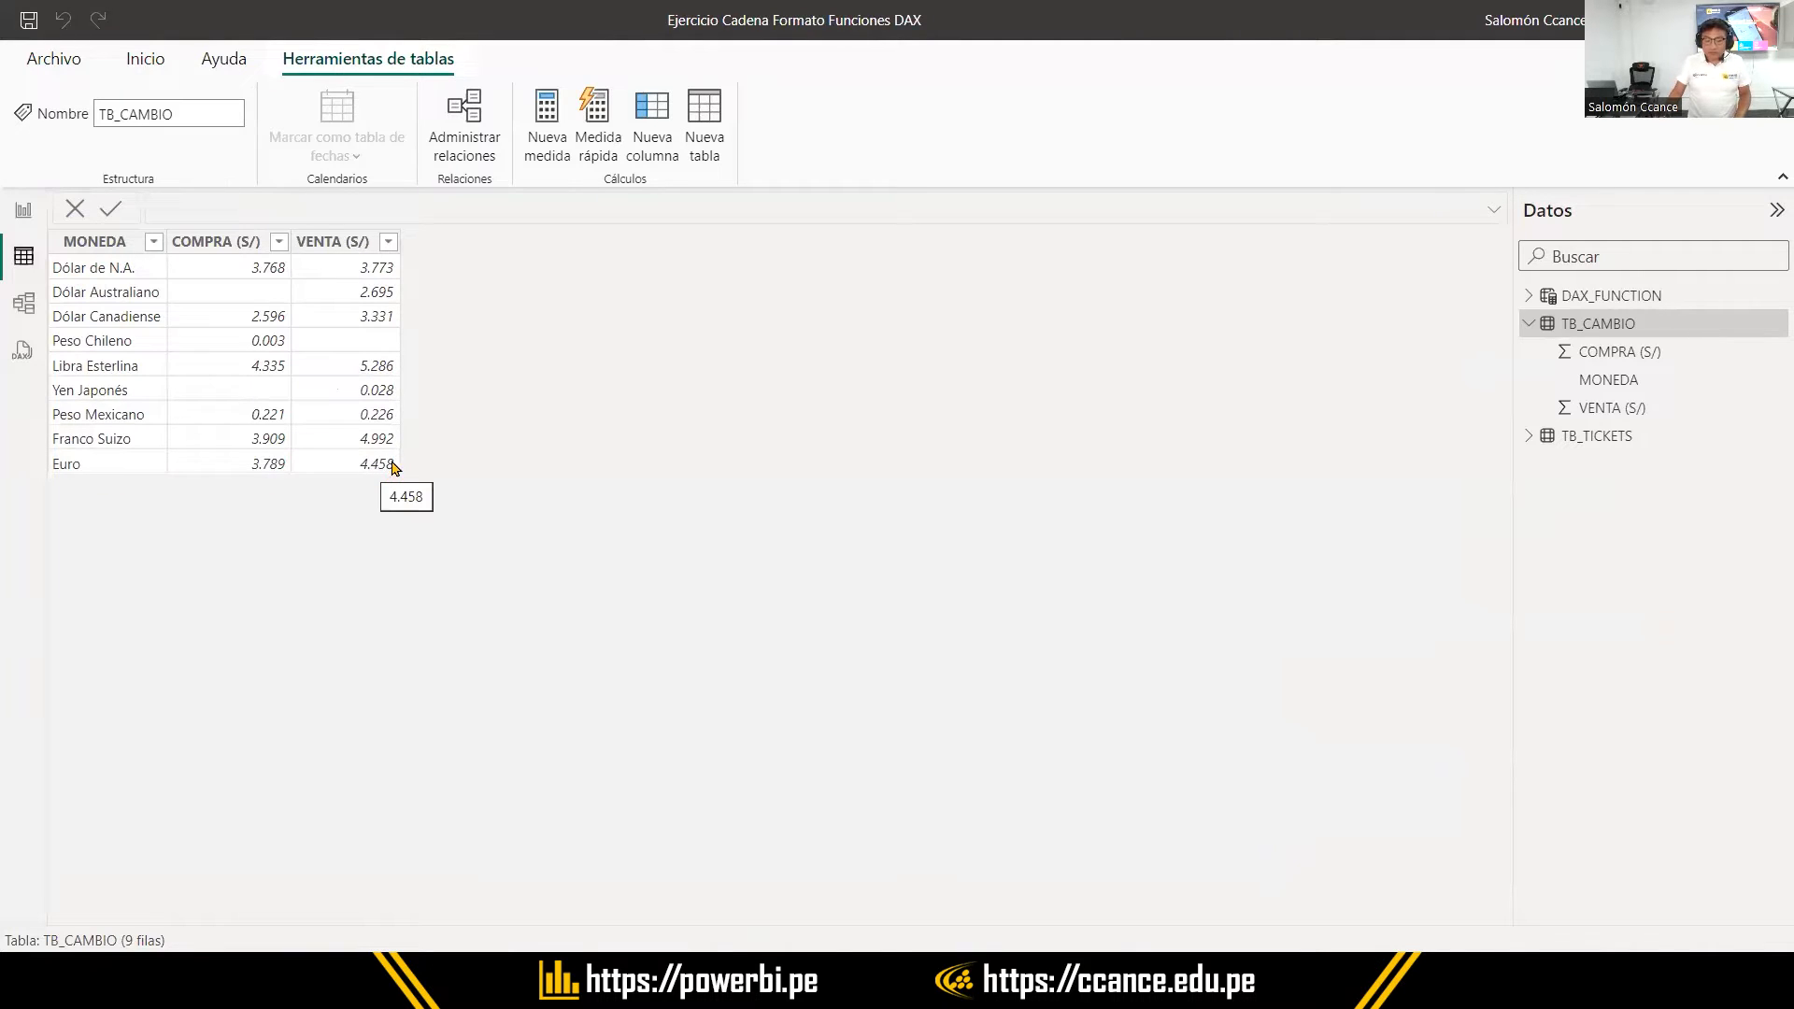
click(14, 217)
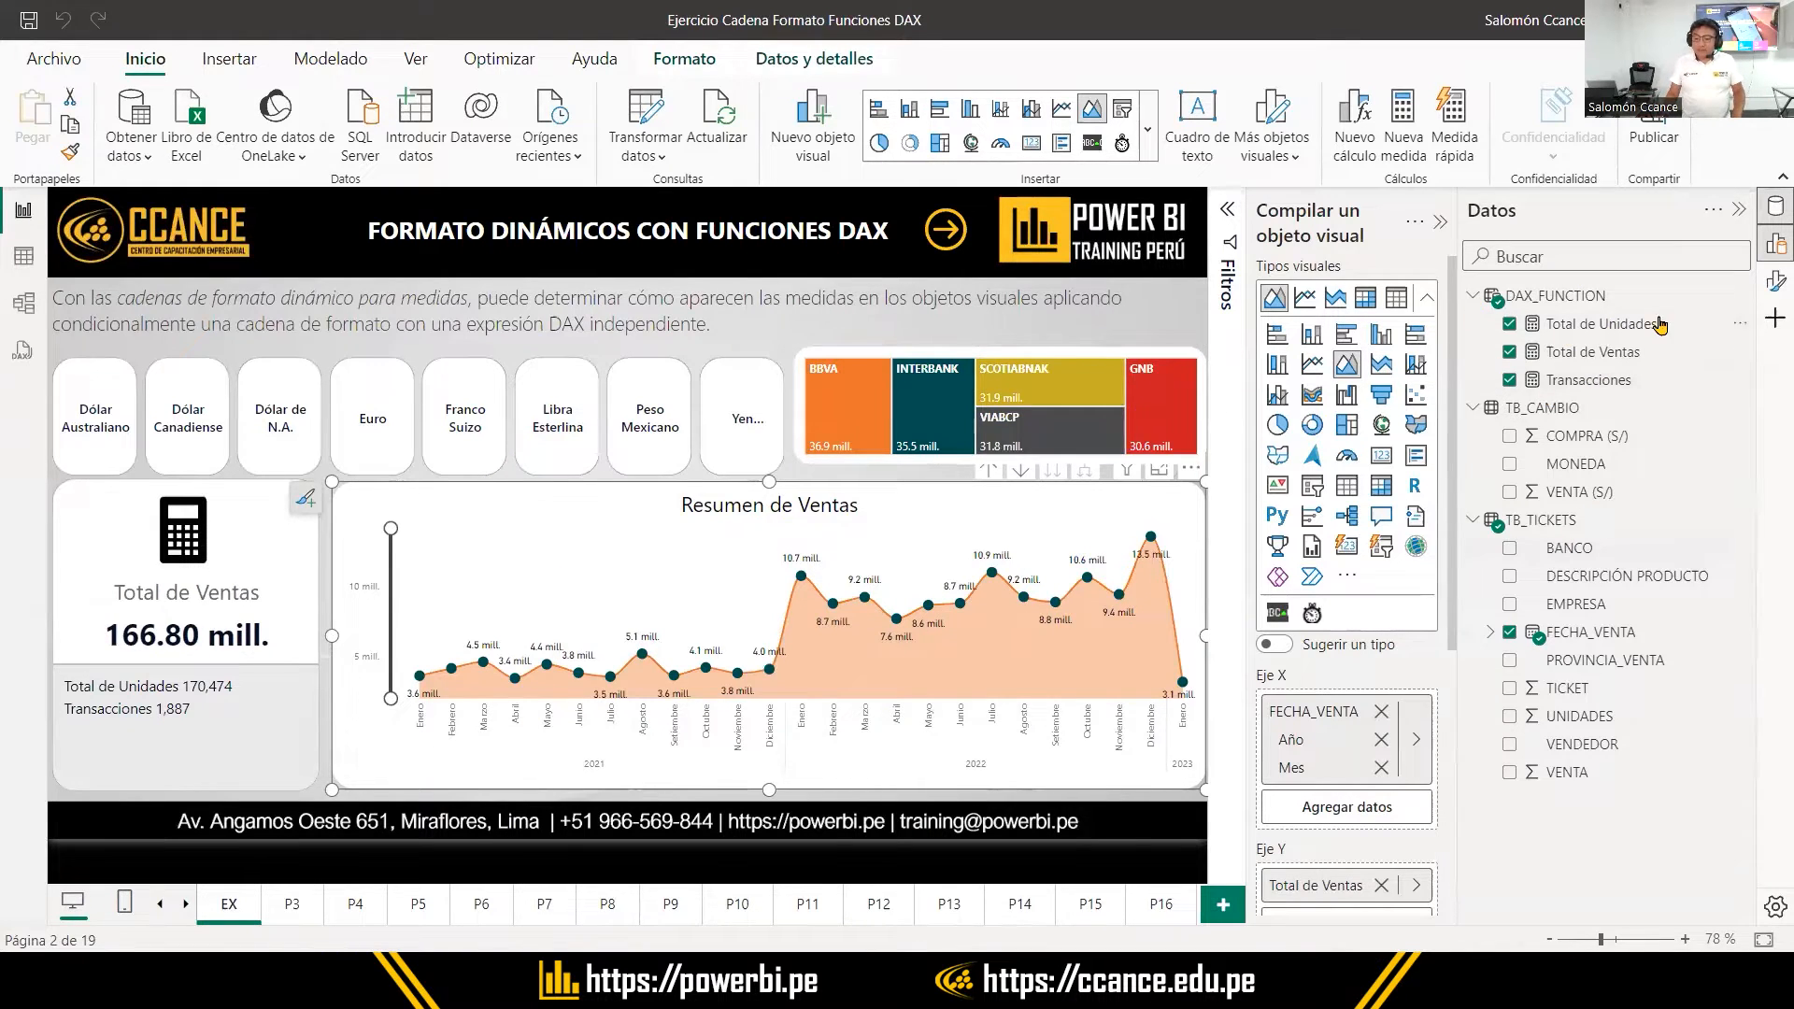
Examine the Total de Ventas measure's formula and its use in the bank treemap and the sales card
click(1586, 353)
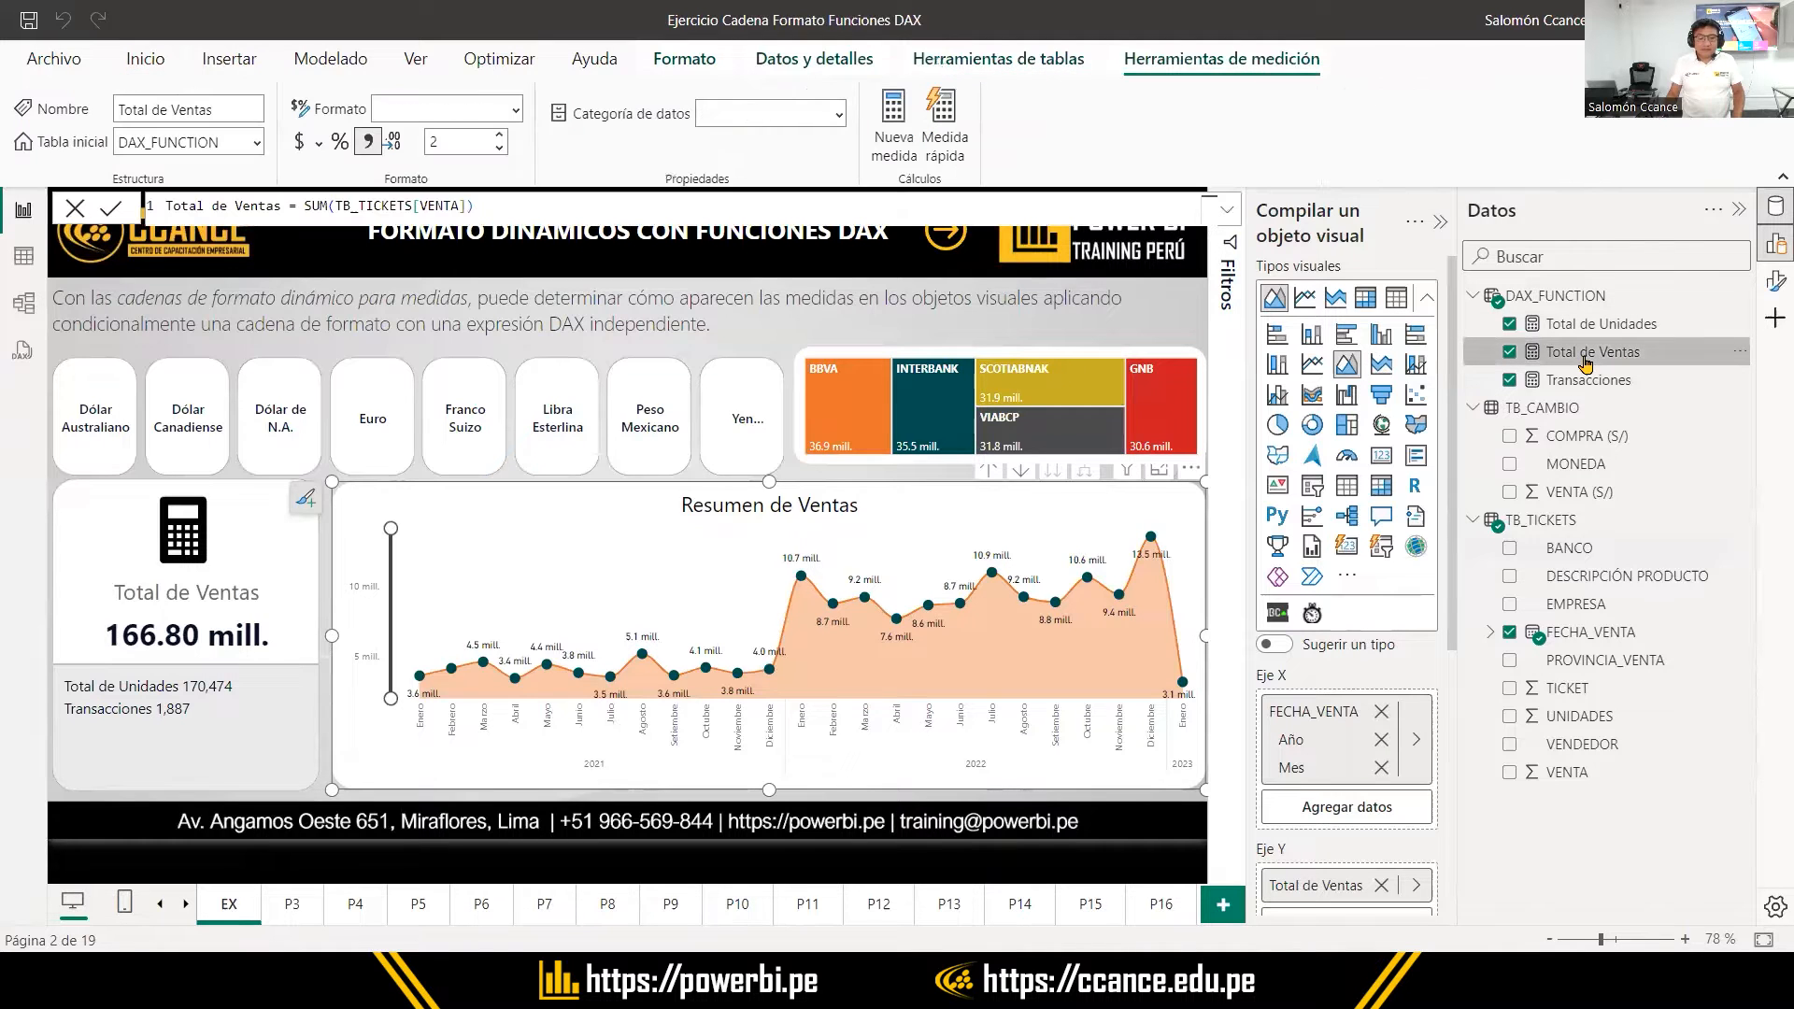
drag(303, 206, 499, 202)
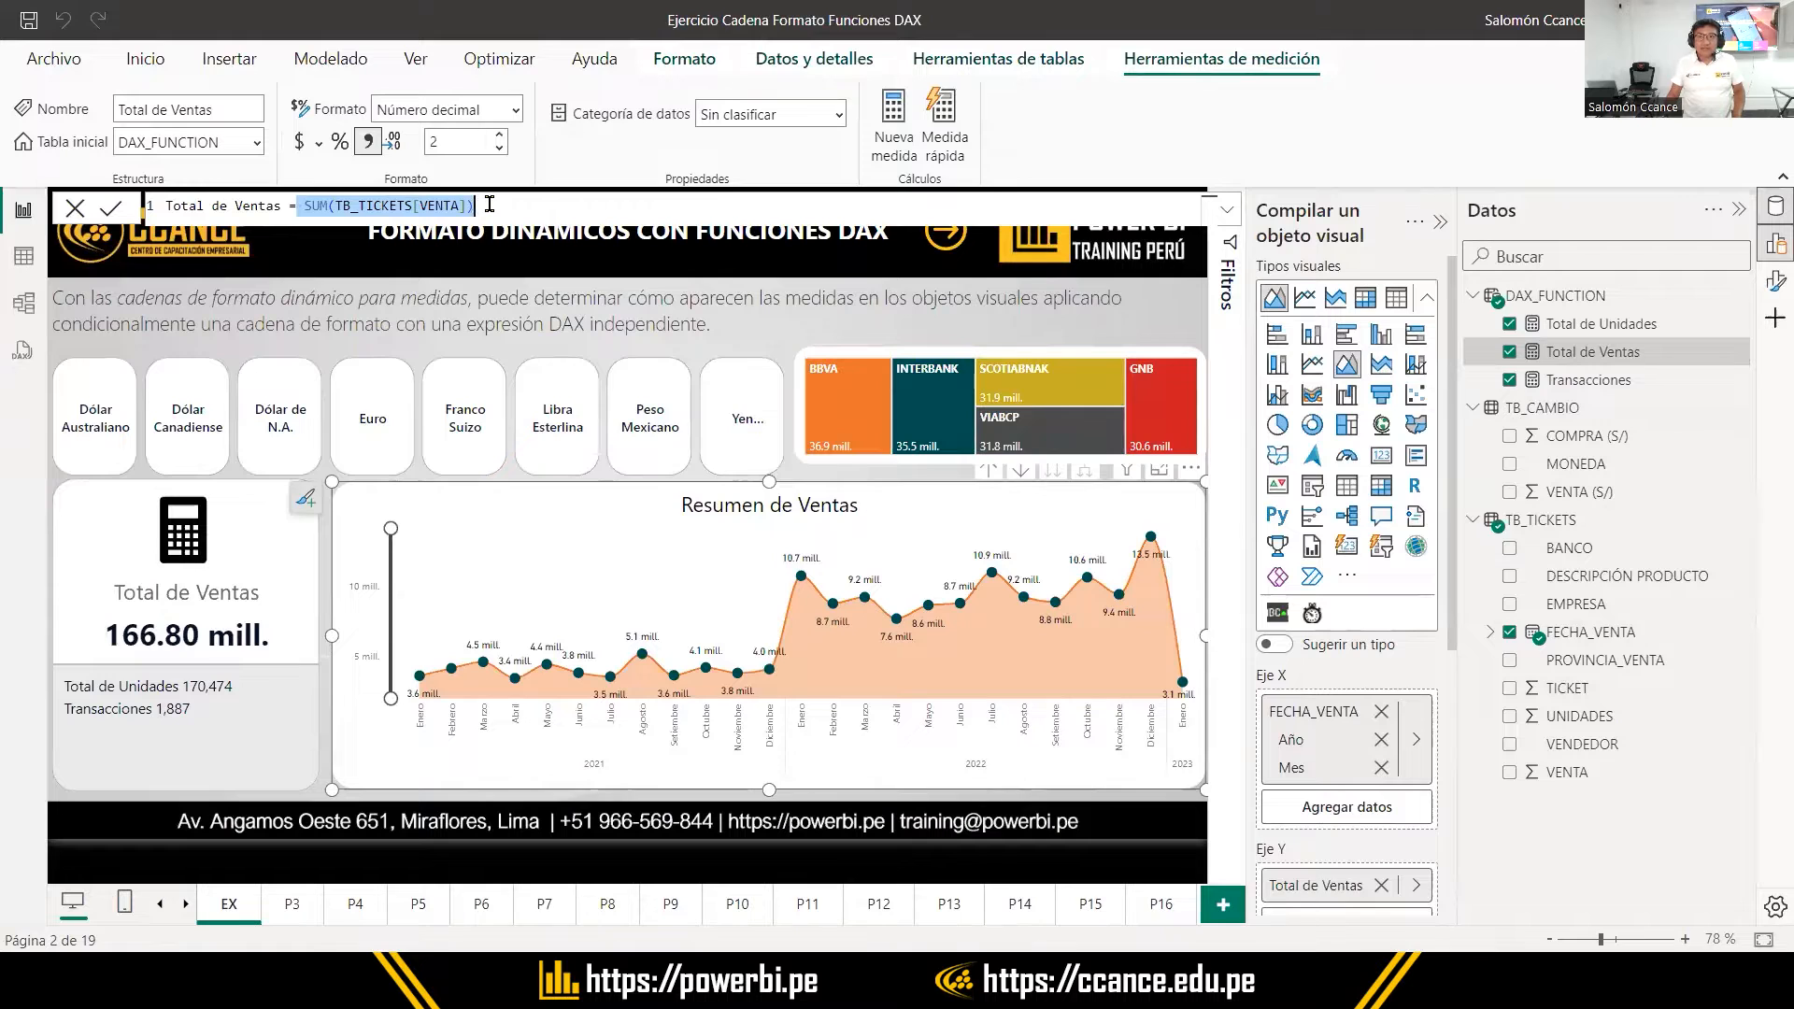
click(963, 360)
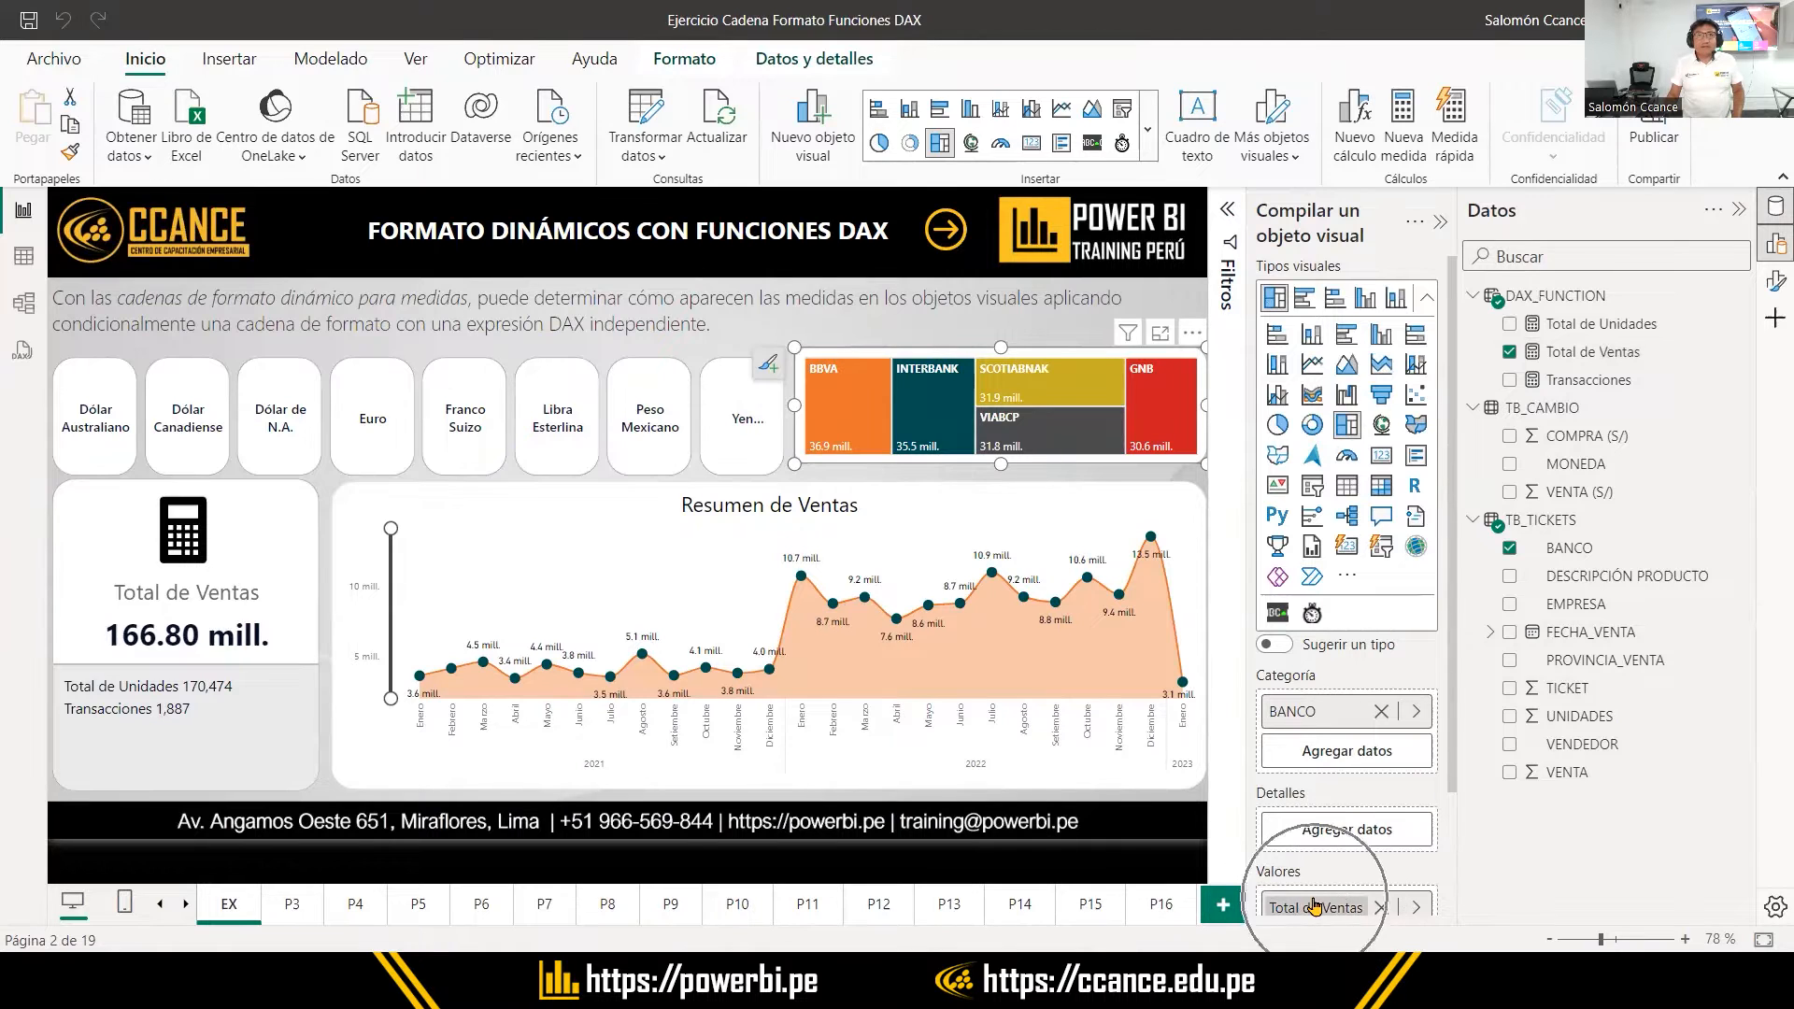
click(251, 515)
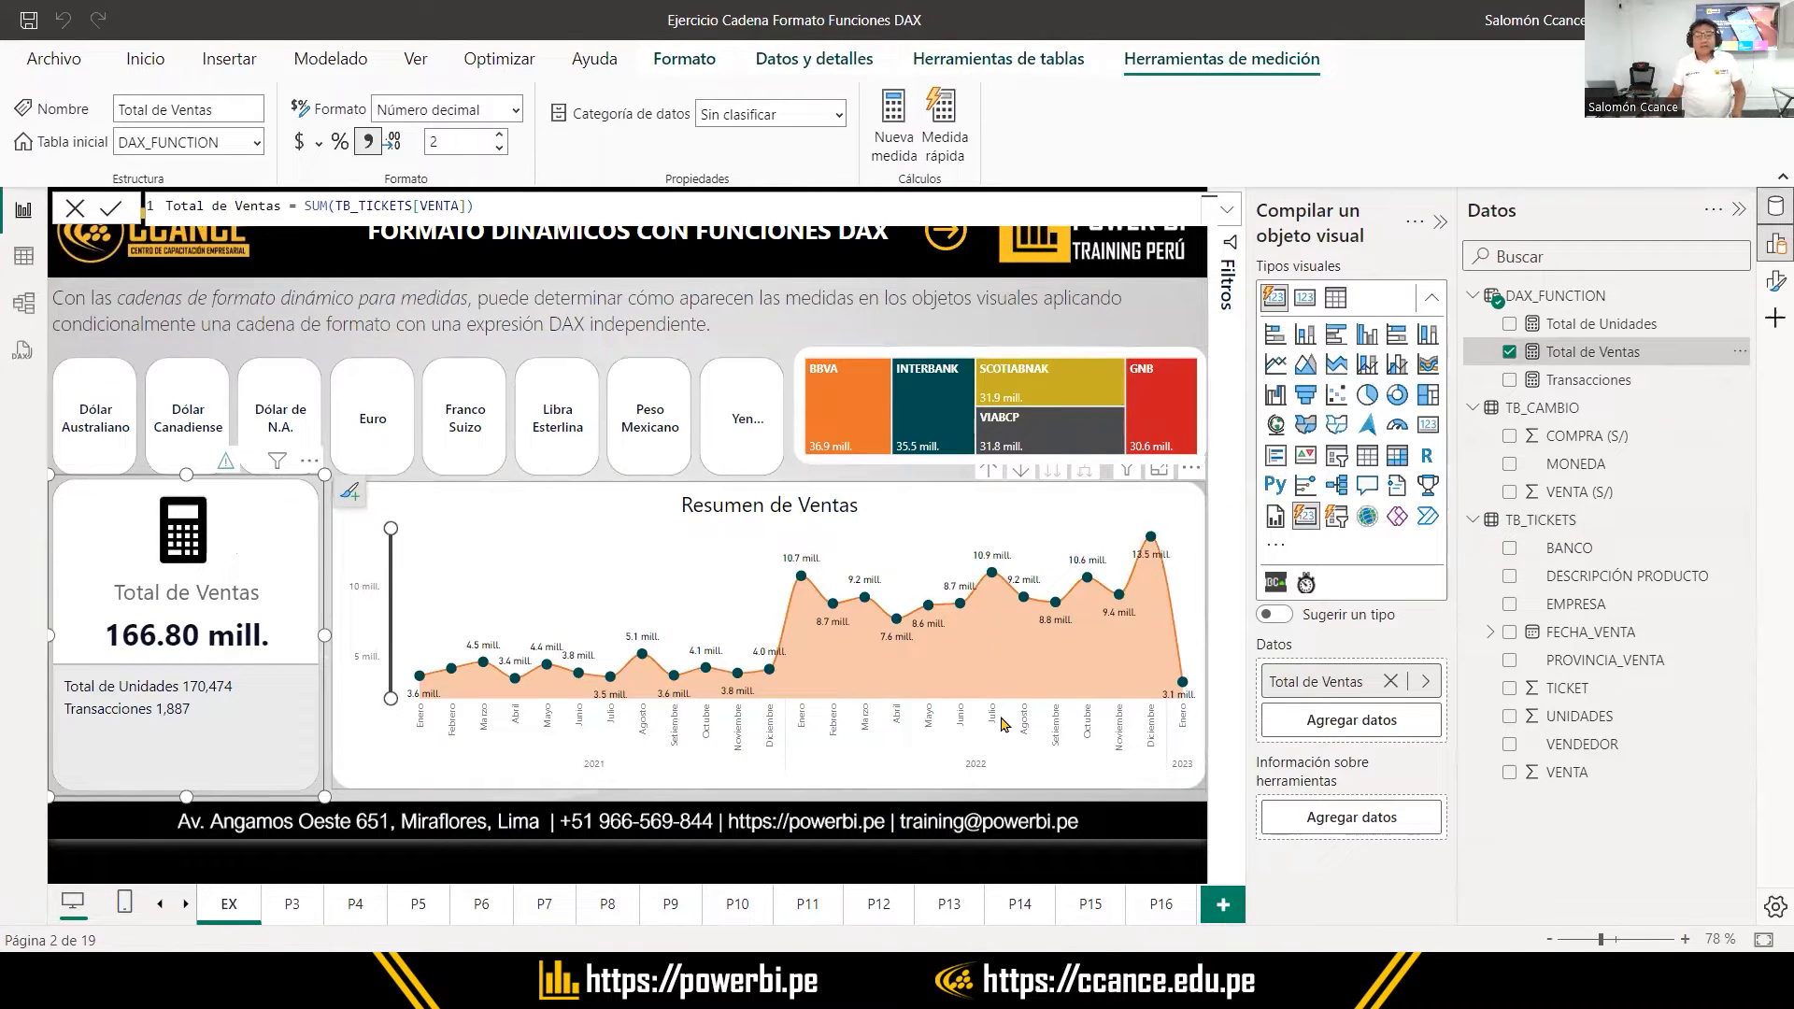
mouse_move(1002, 693)
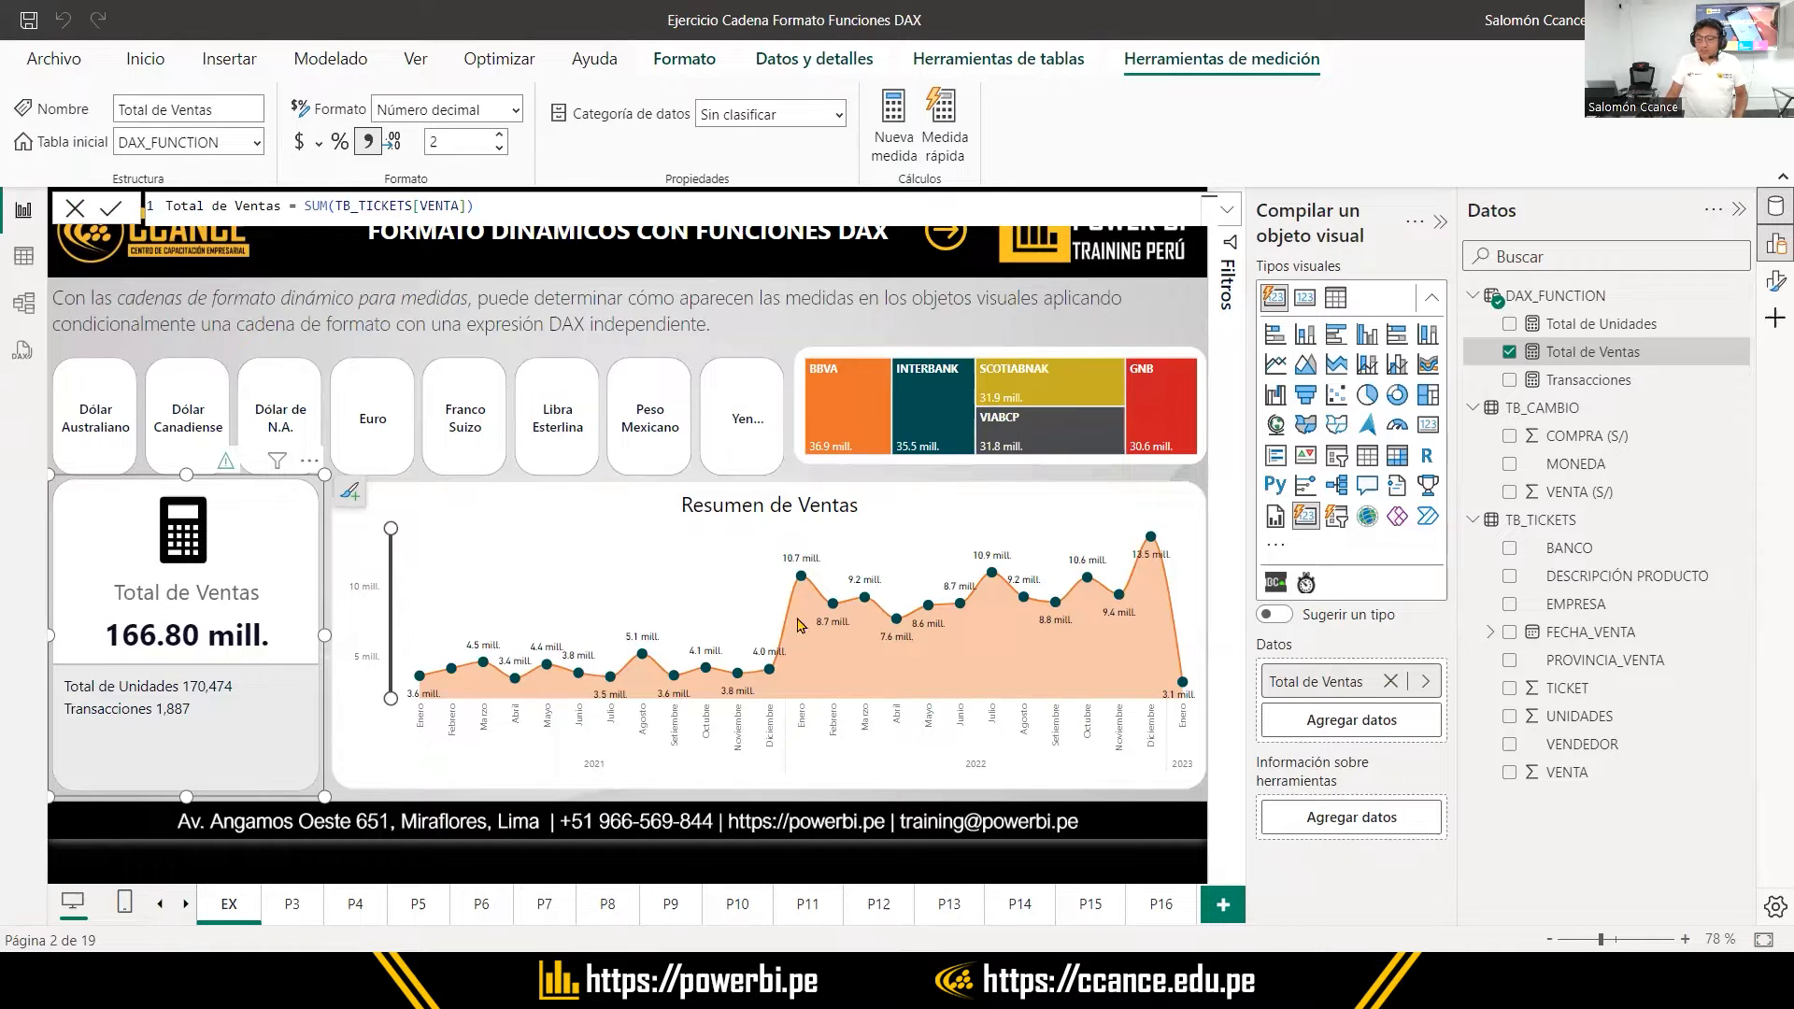
View the TB_CAMBIO table's exchange rates again in table view and return to the report page
click(1578, 408)
click(17, 267)
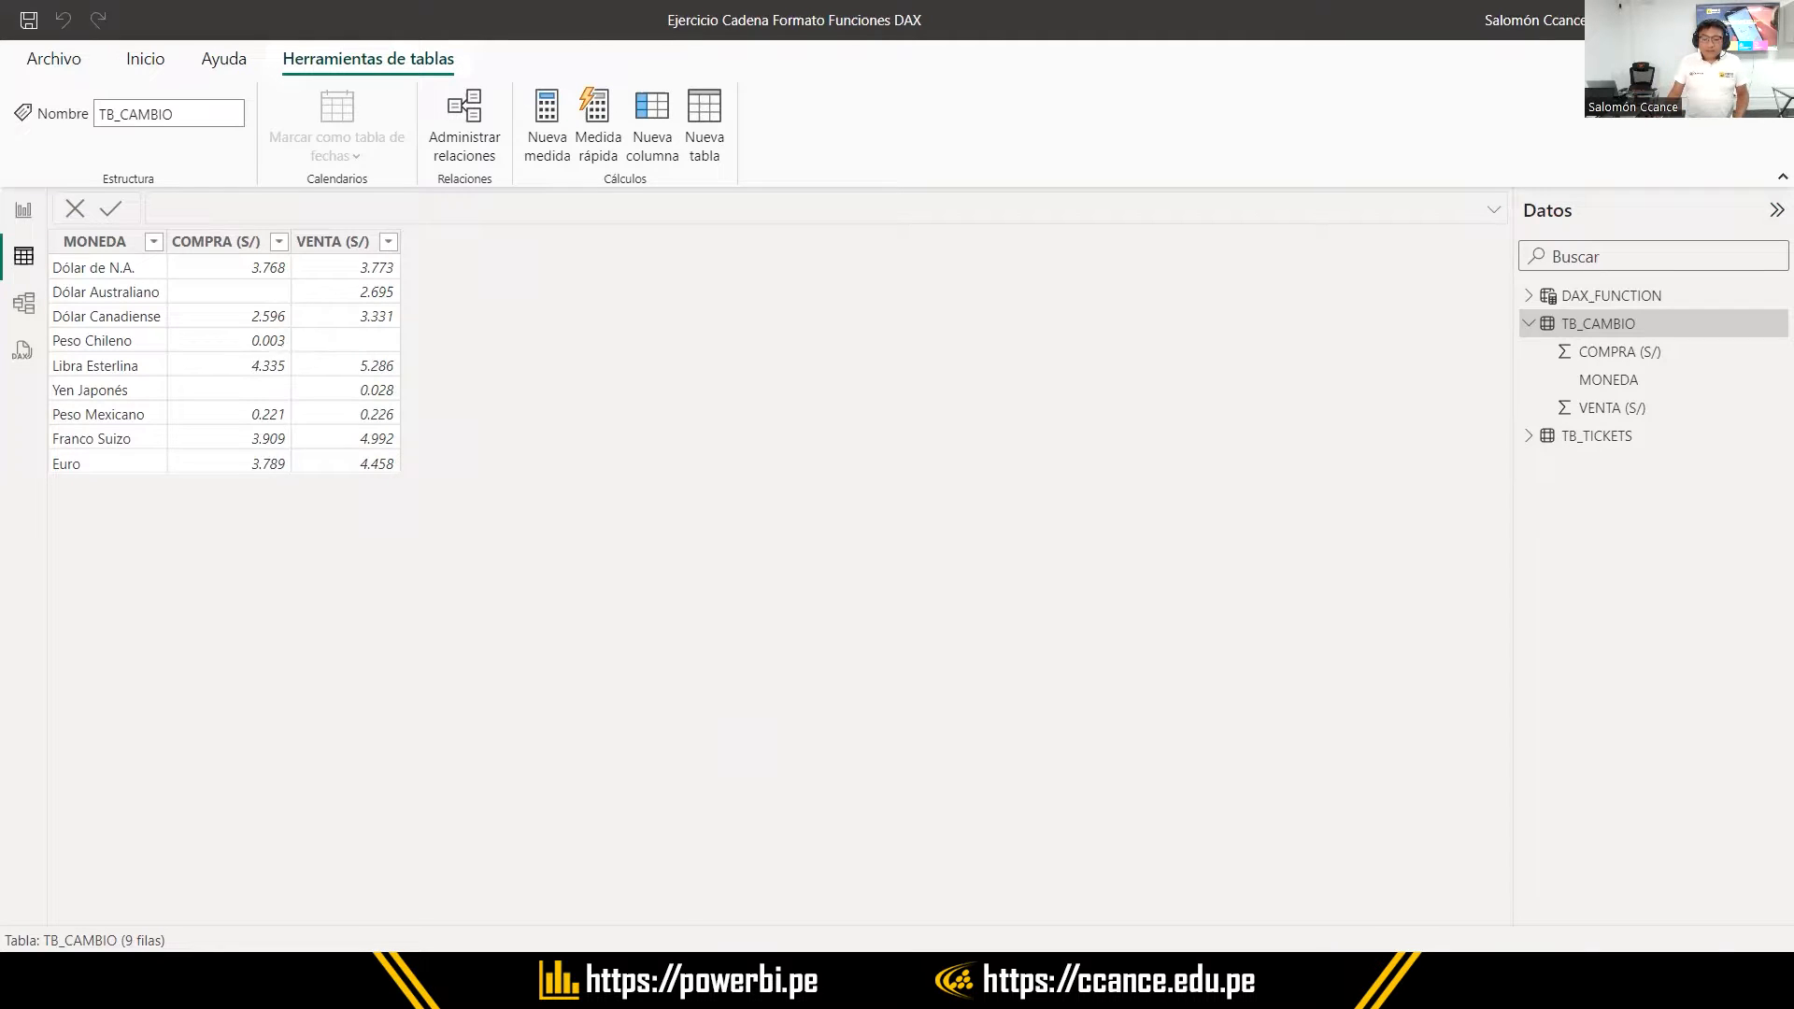
key(alt+Tab)
key(alt+Tab)
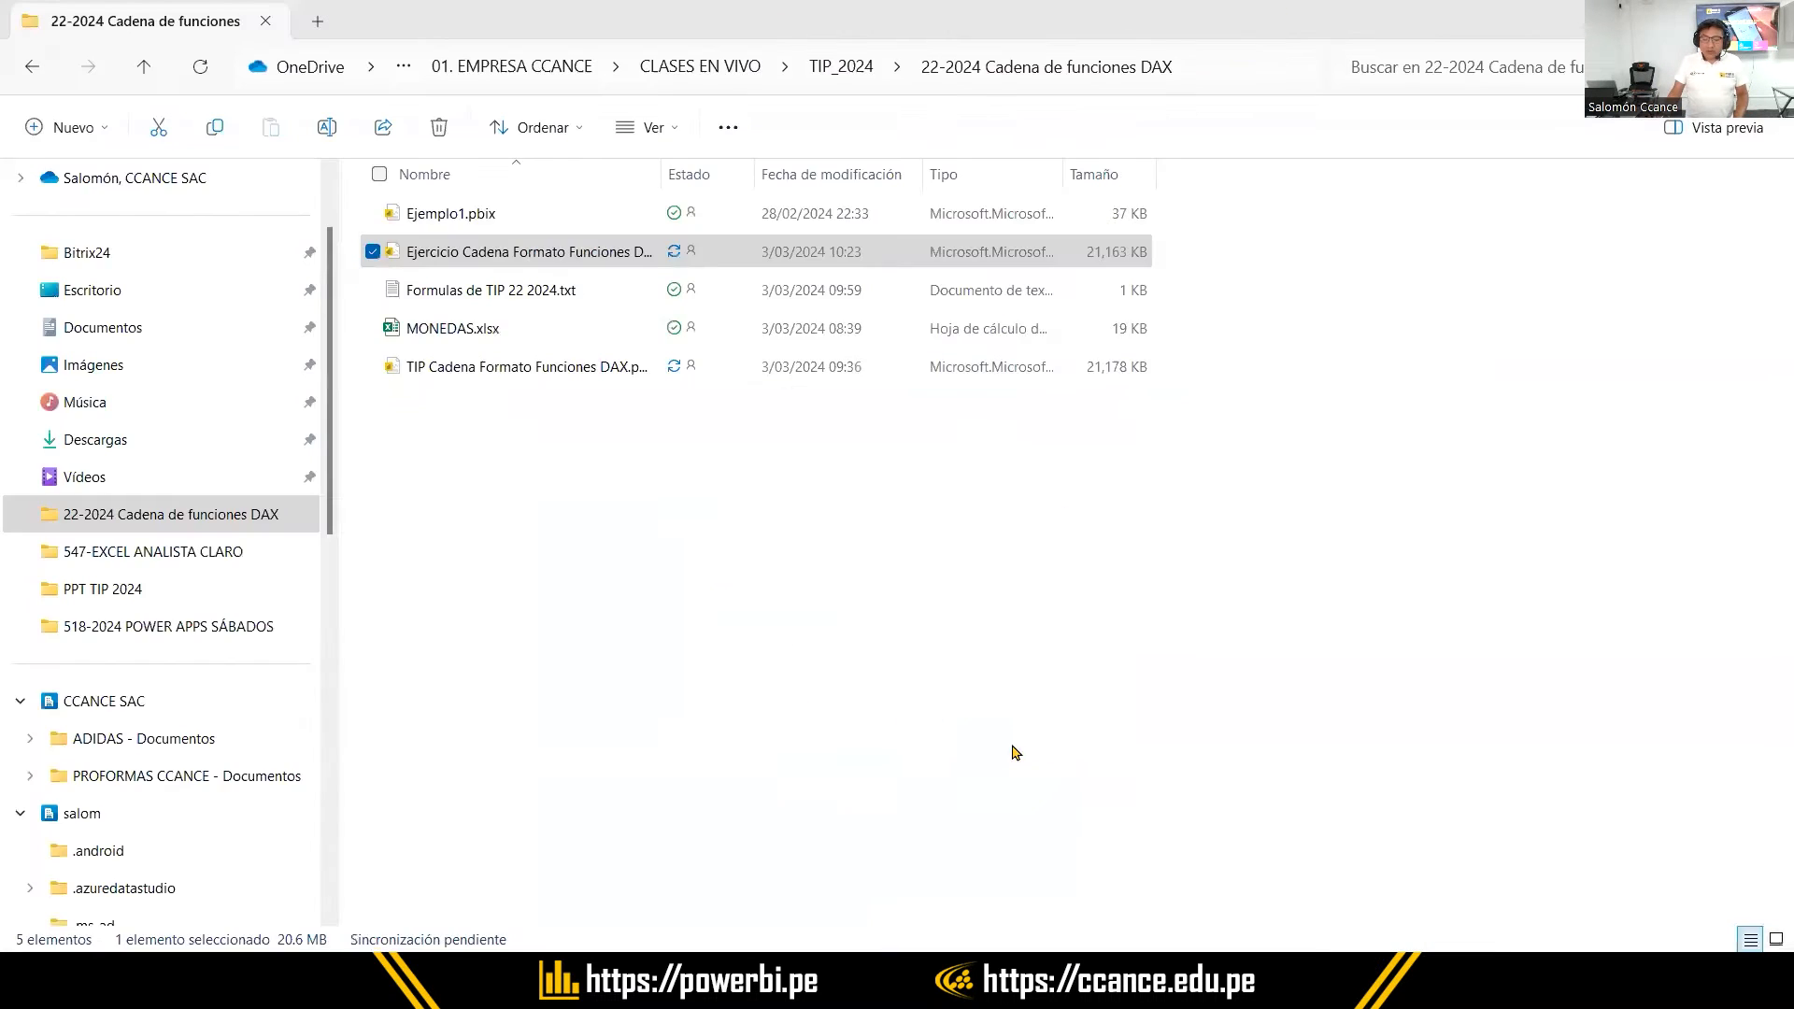
key(alt+Tab)
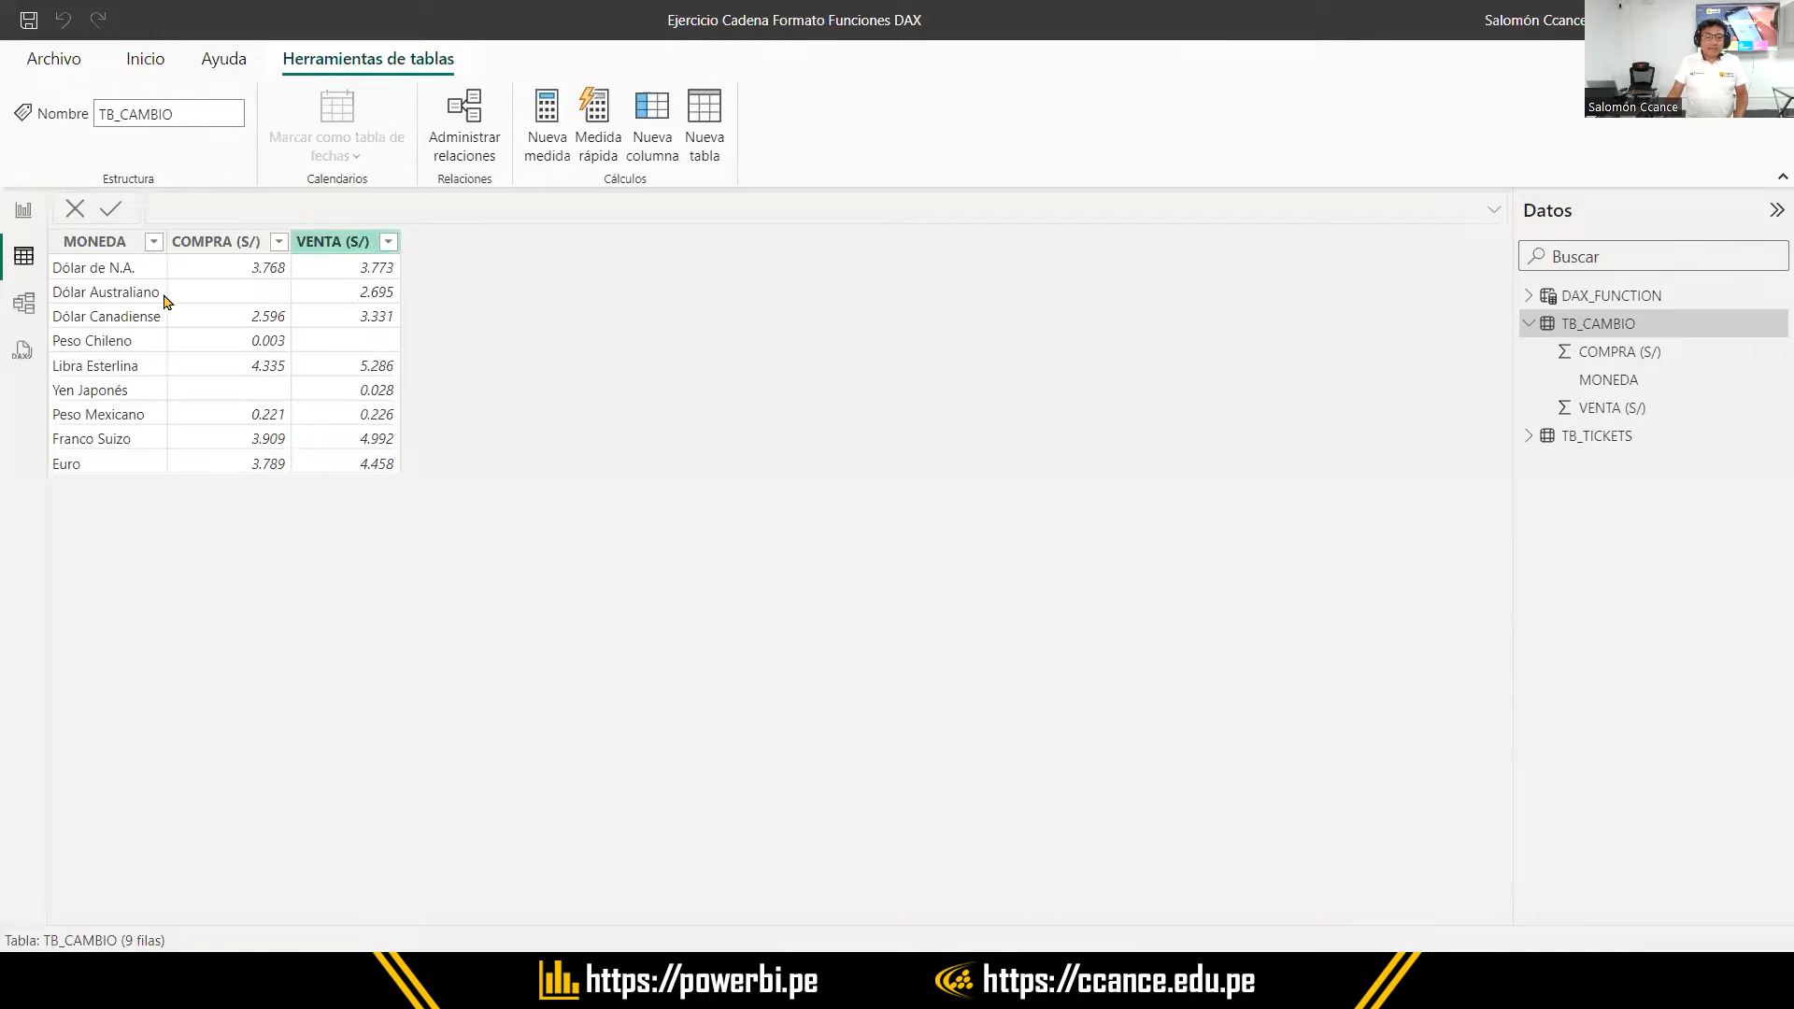
click(24, 209)
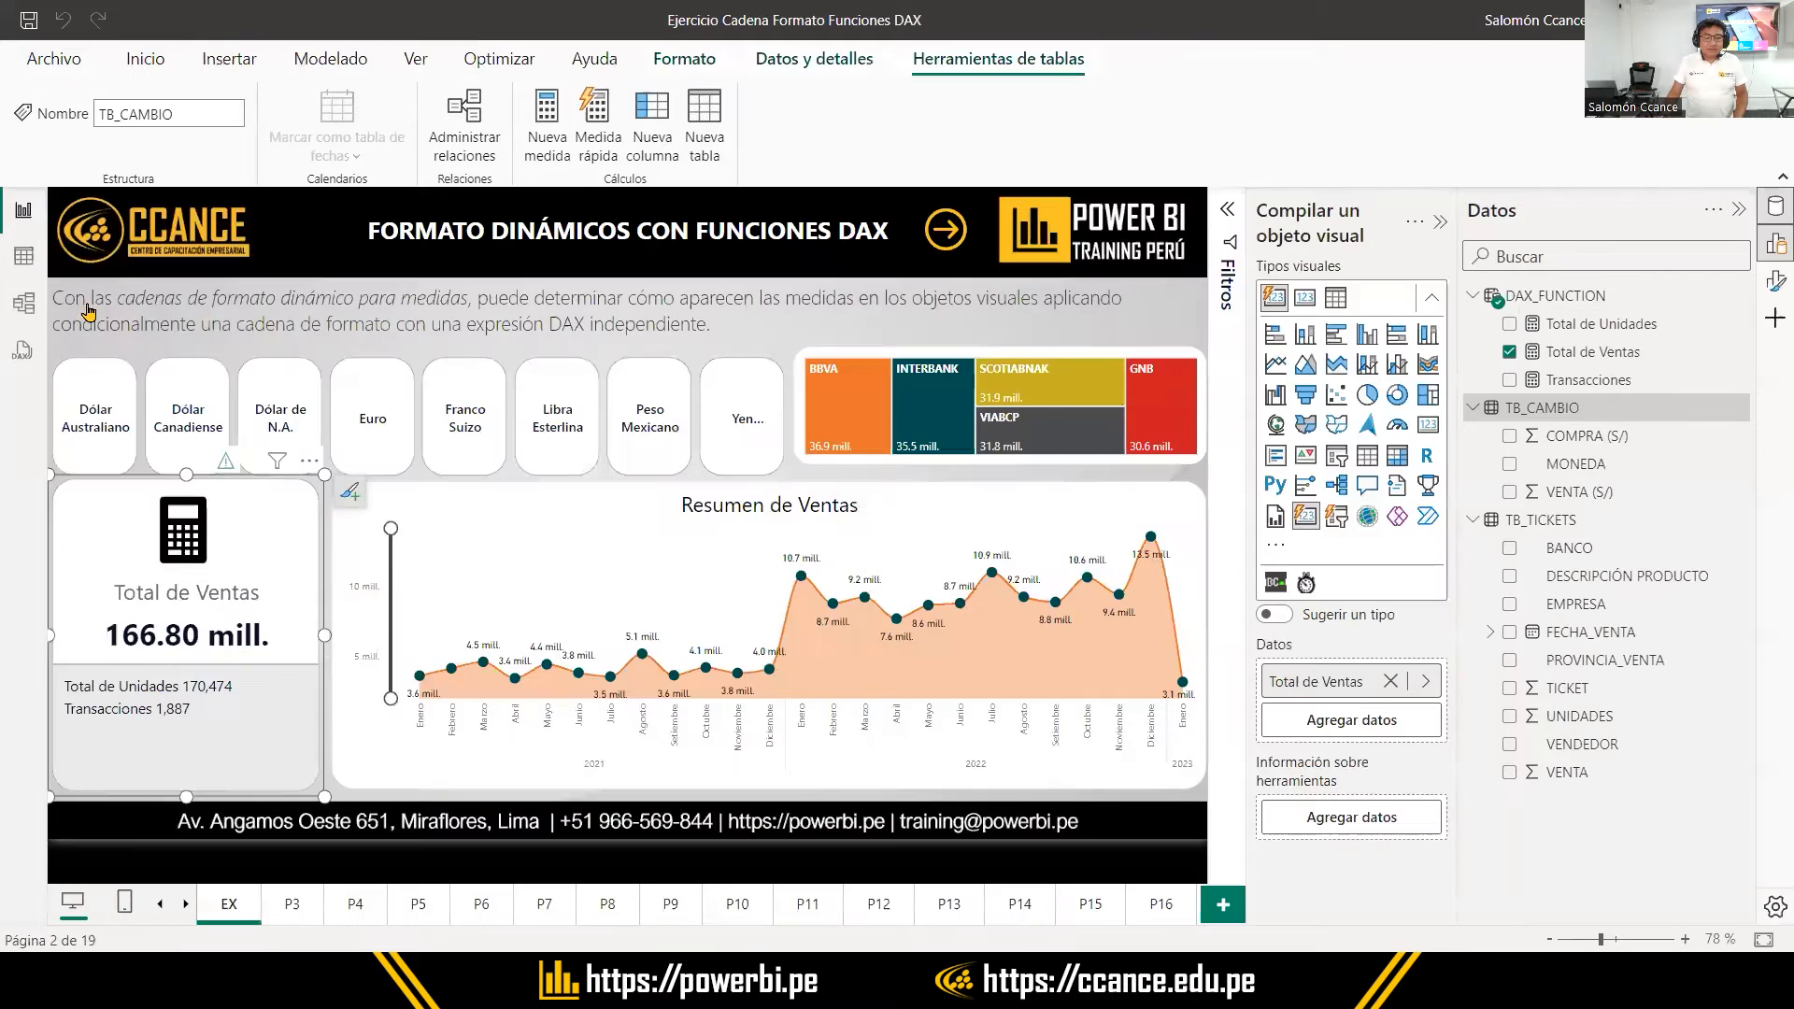
Select Dólar de N.A. and Euro in turn in the MONEDA slicer, and look up the Euro row in TB_CAMBIO
click(512, 369)
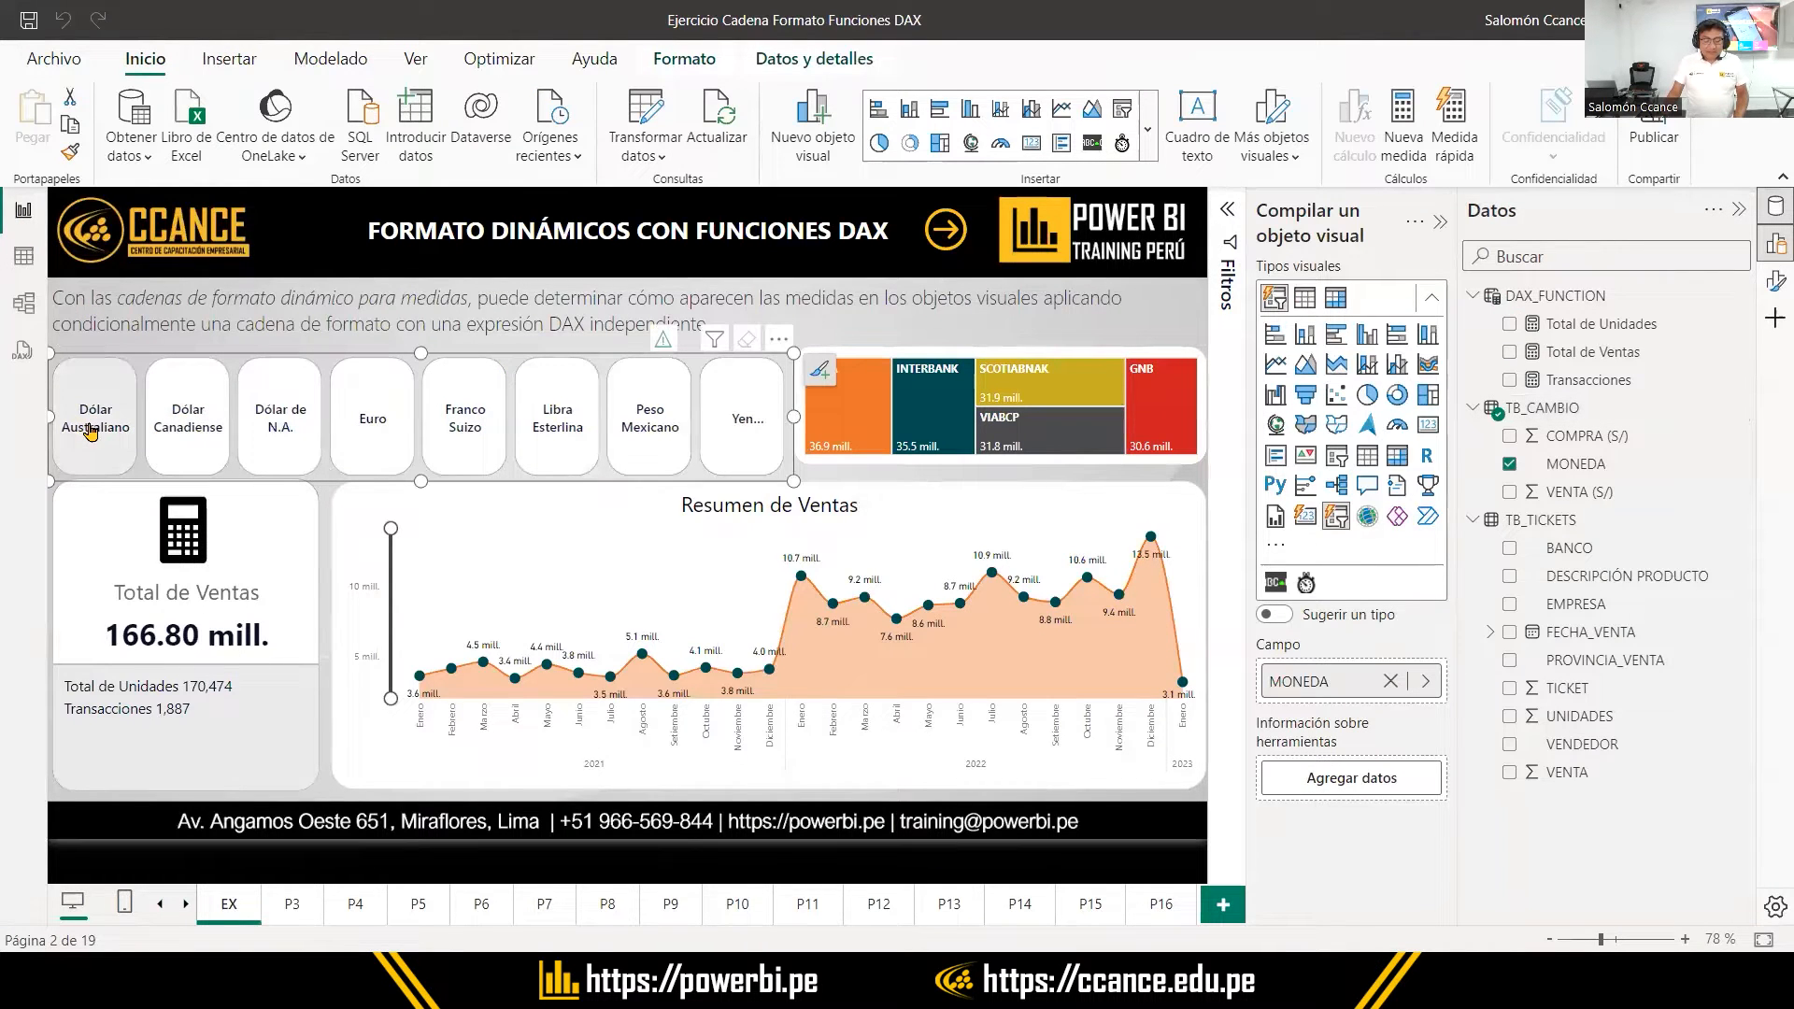
click(280, 423)
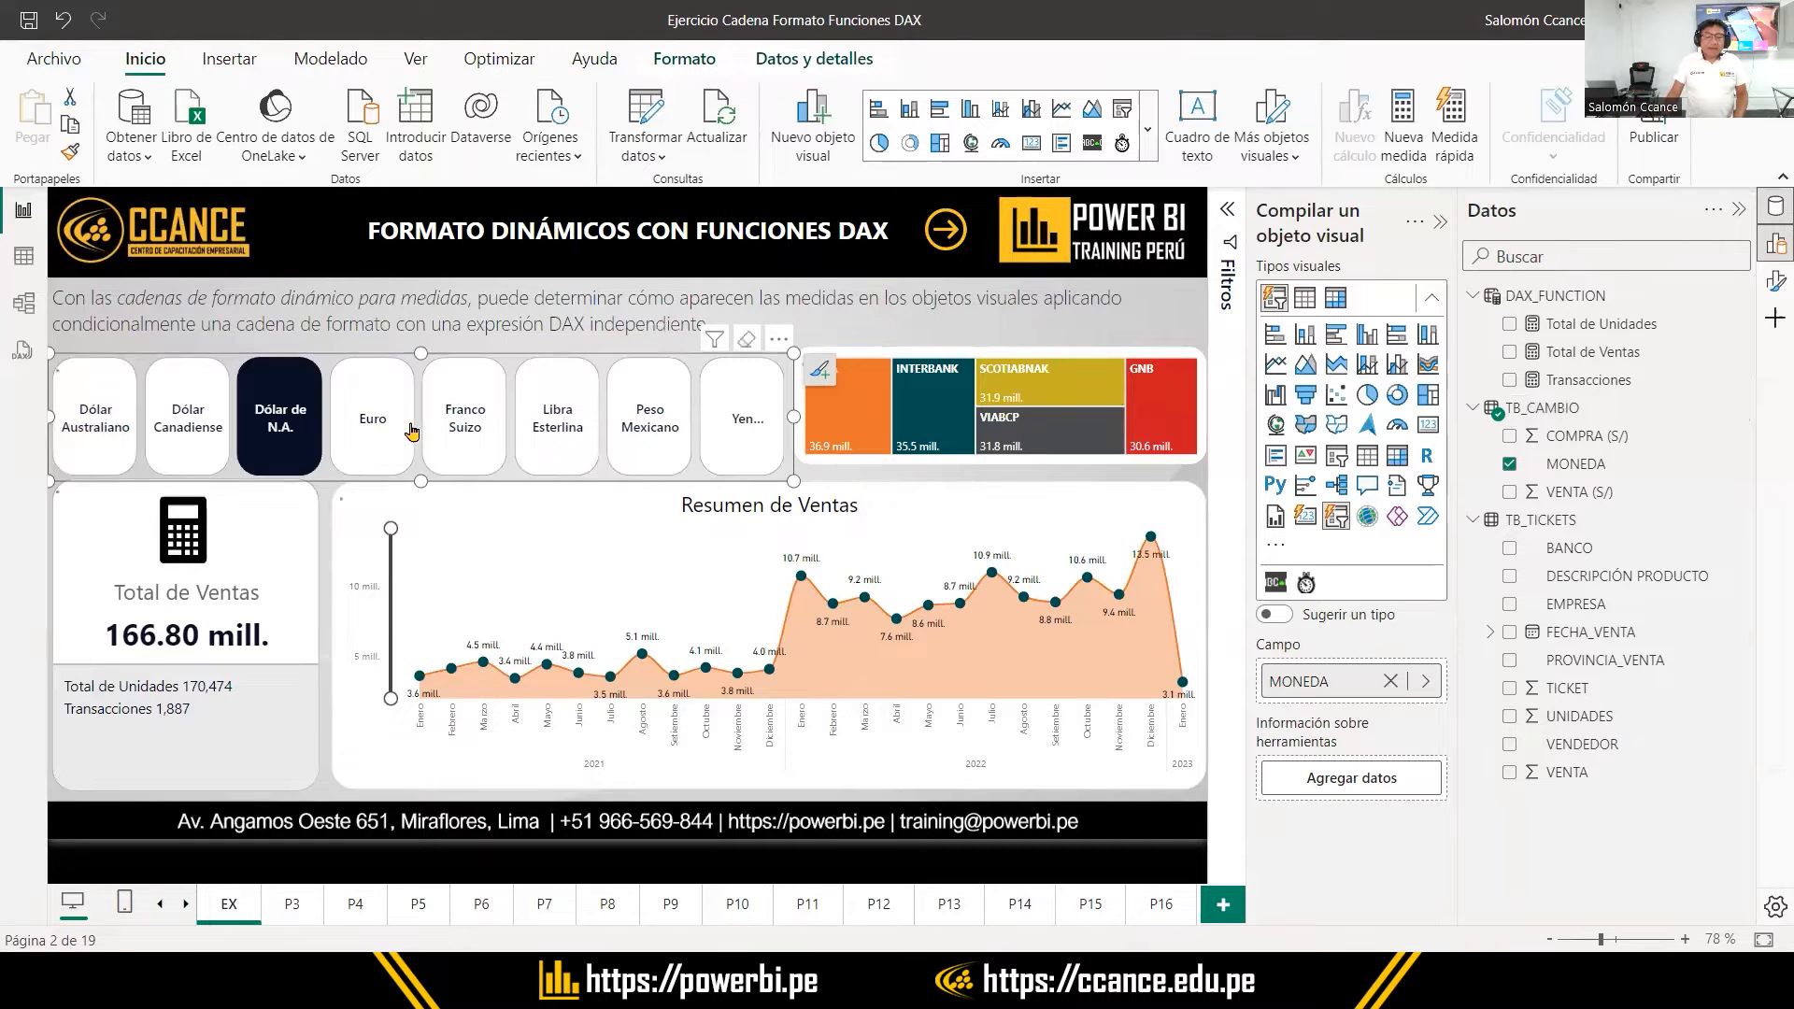
click(368, 402)
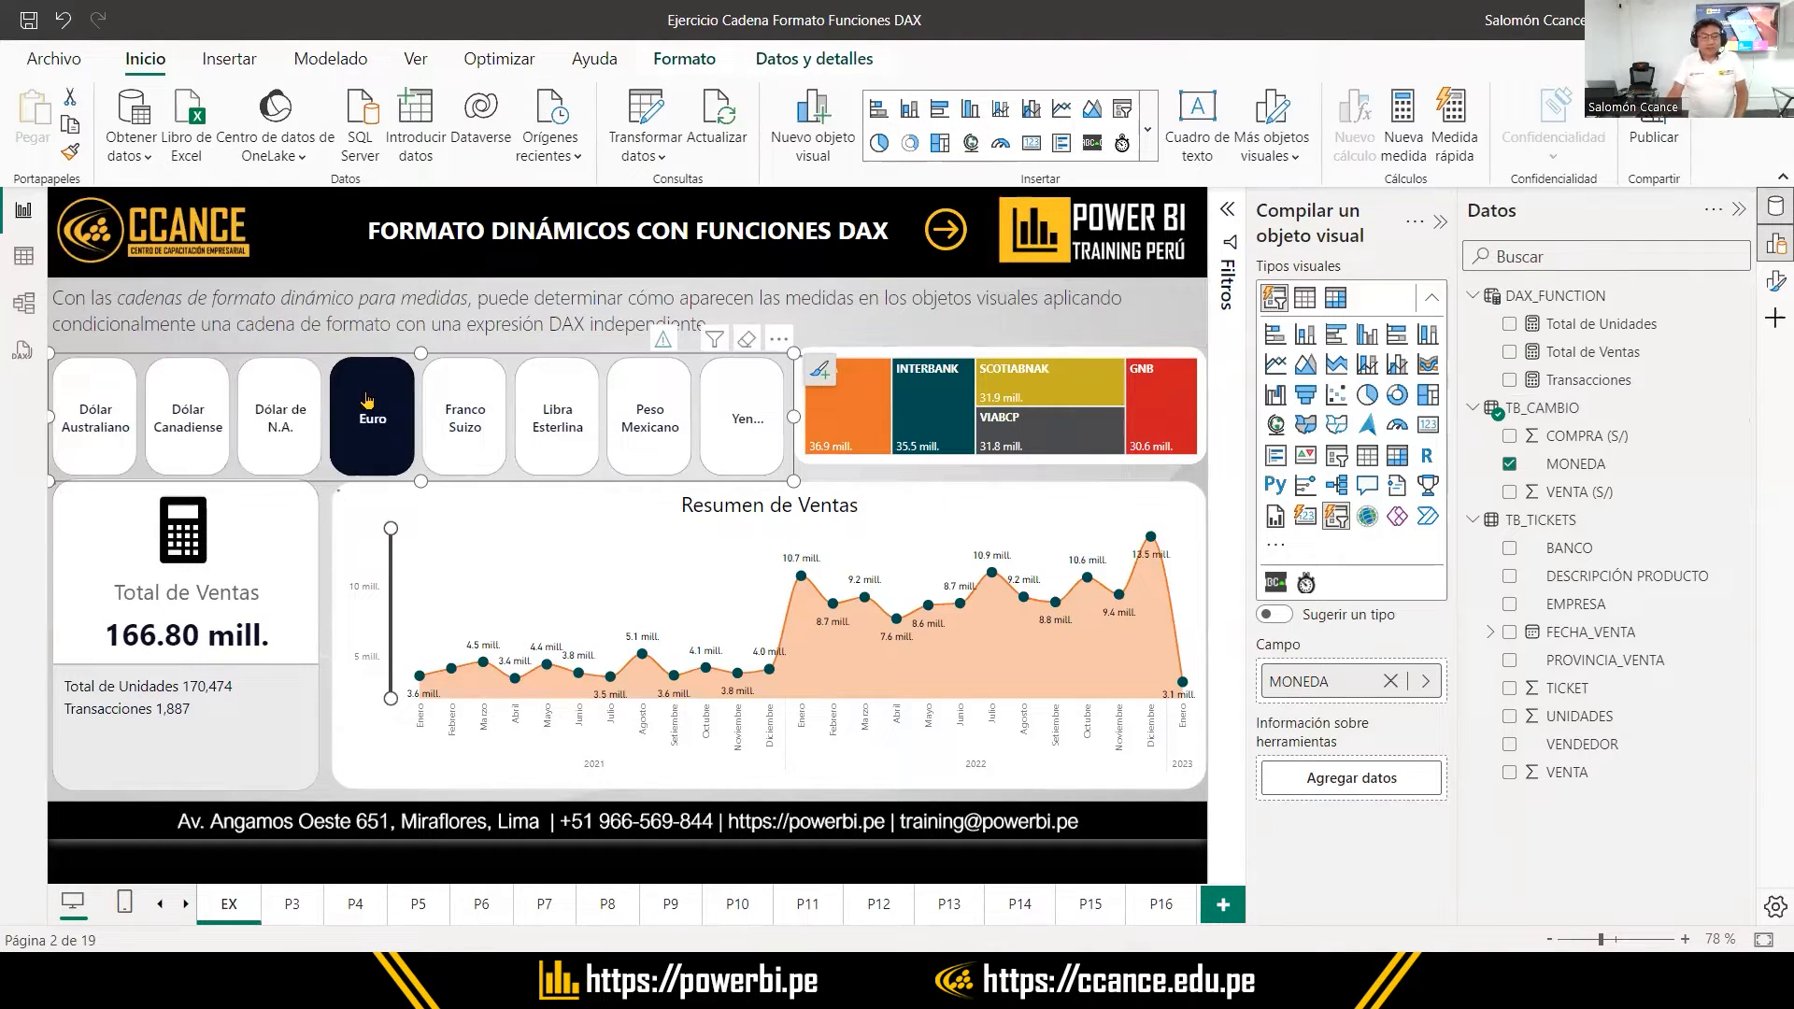
click(23, 258)
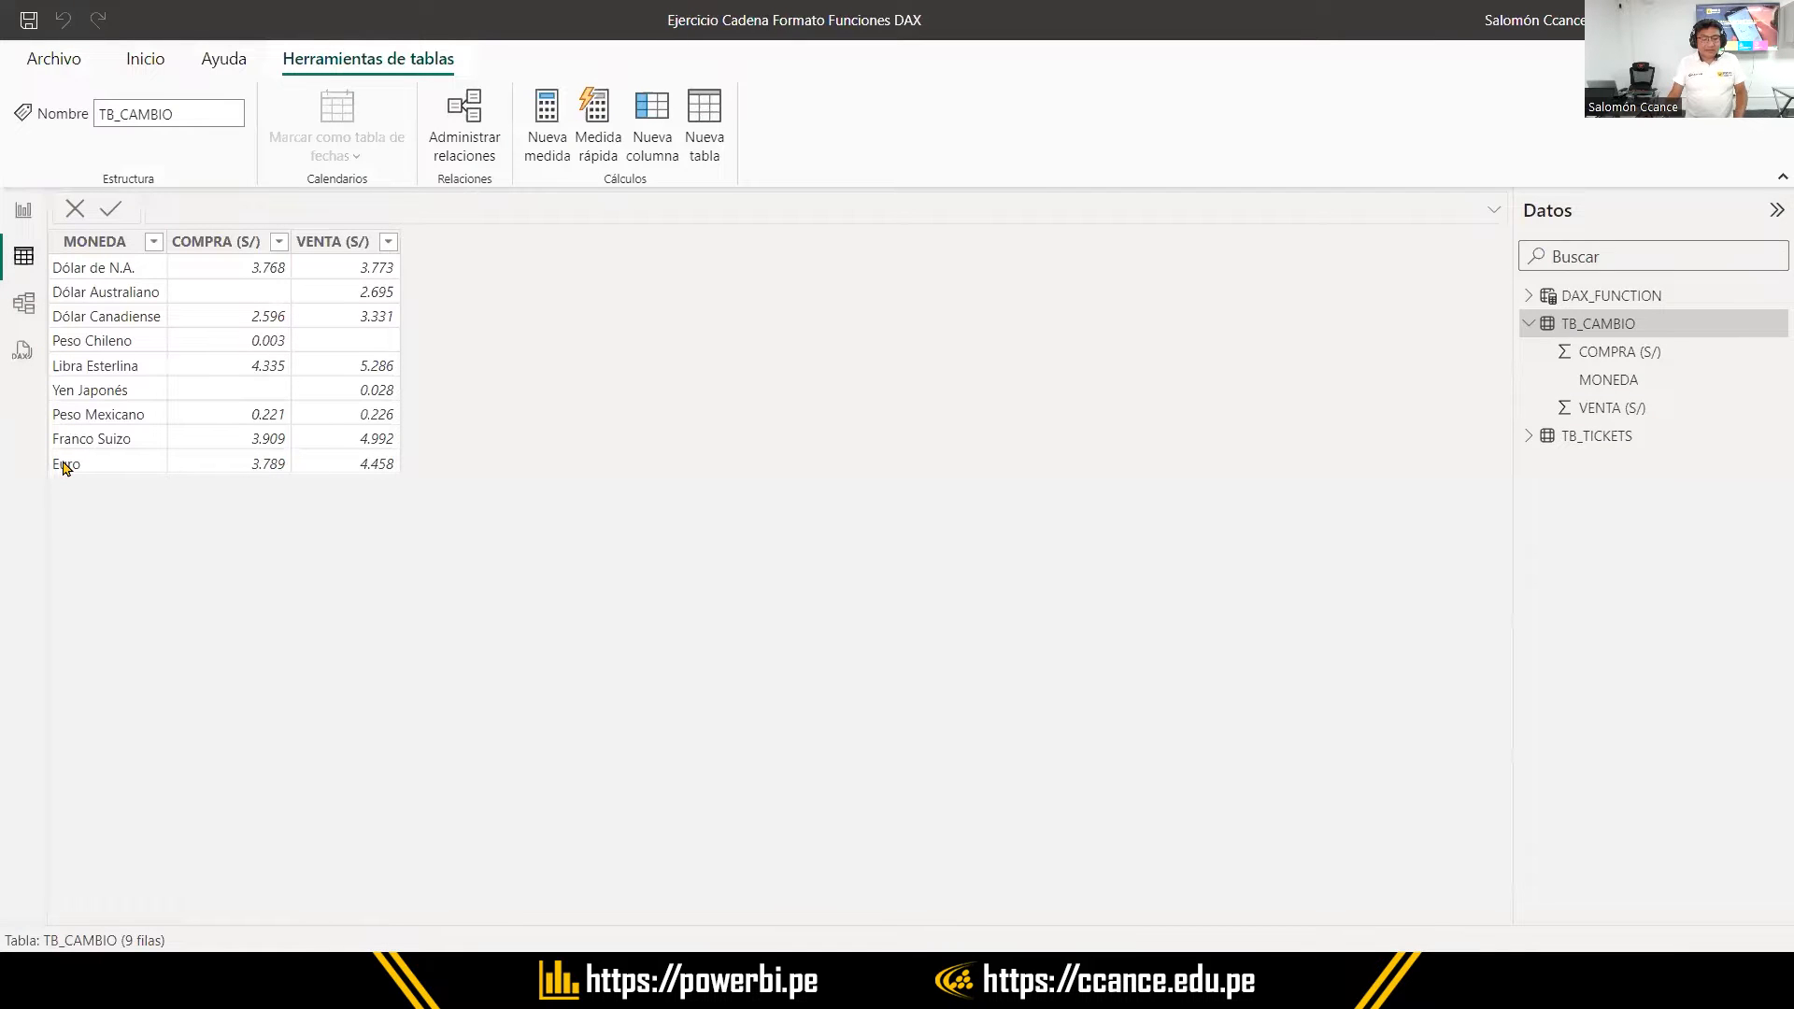
click(64, 465)
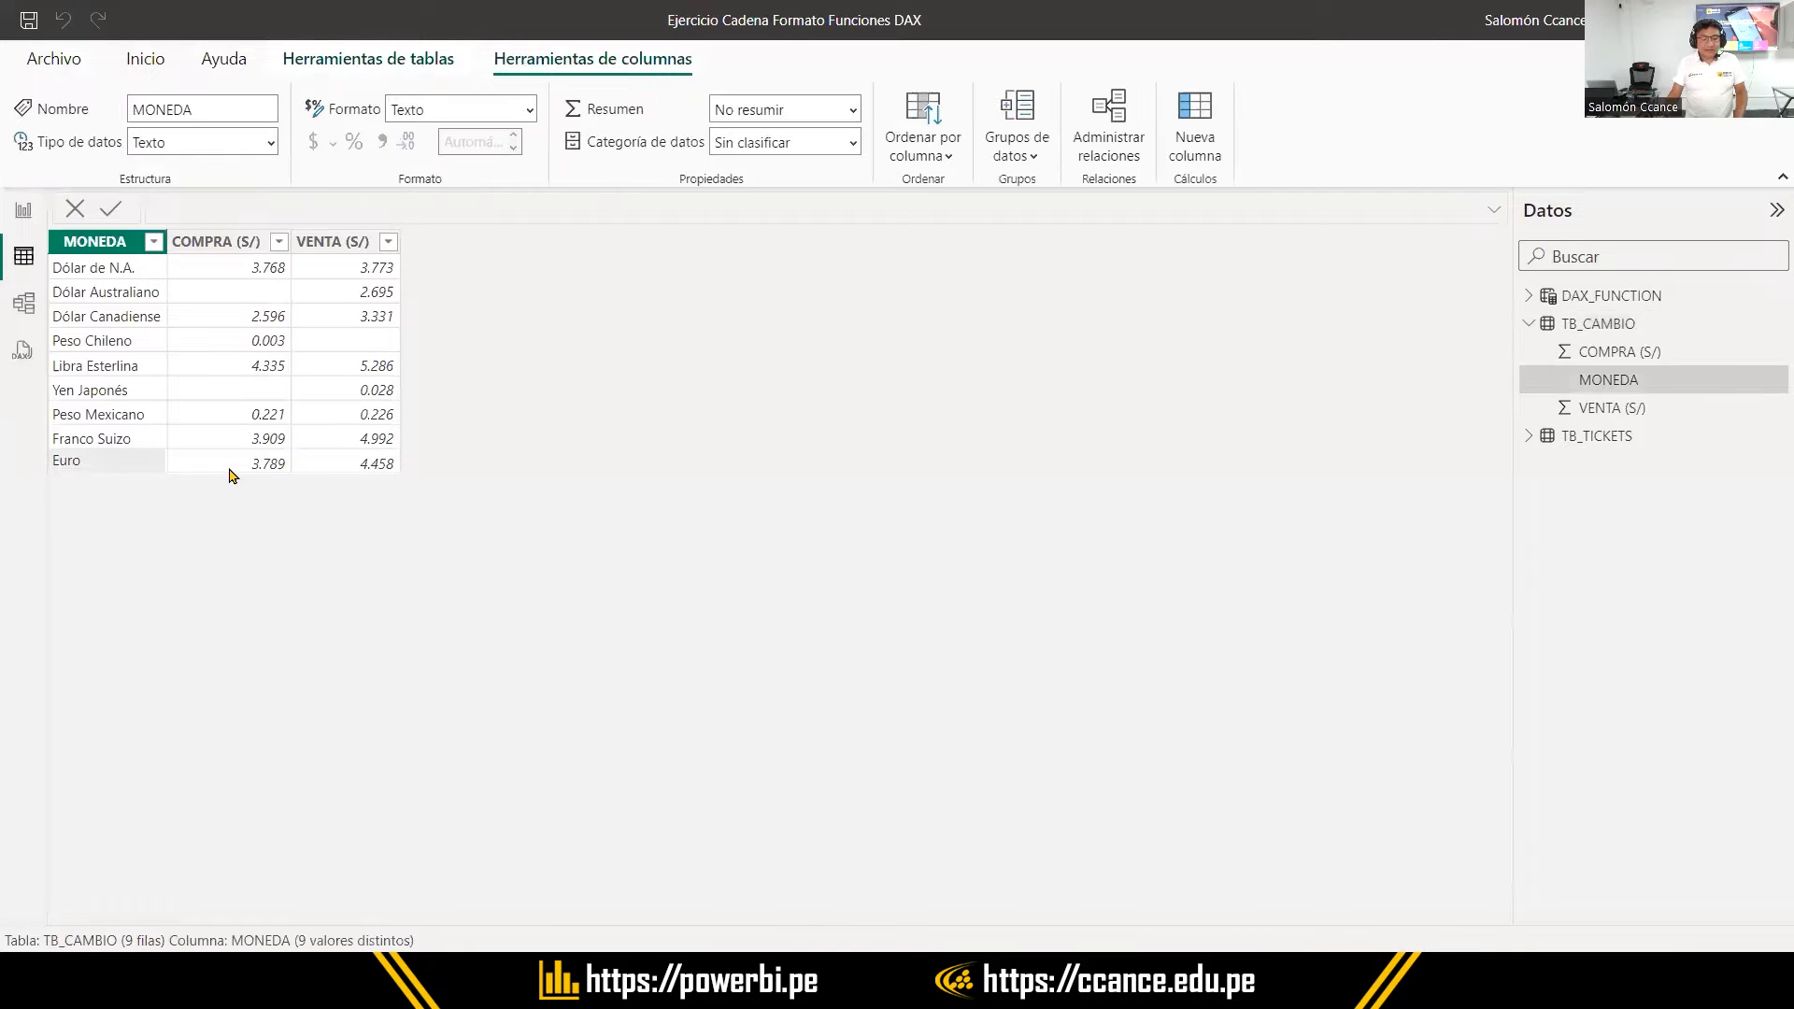
Select Peso Mexicano in the report's MONEDA slicer and look up its row in the TB_CAMBIO table
click(25, 211)
click(663, 443)
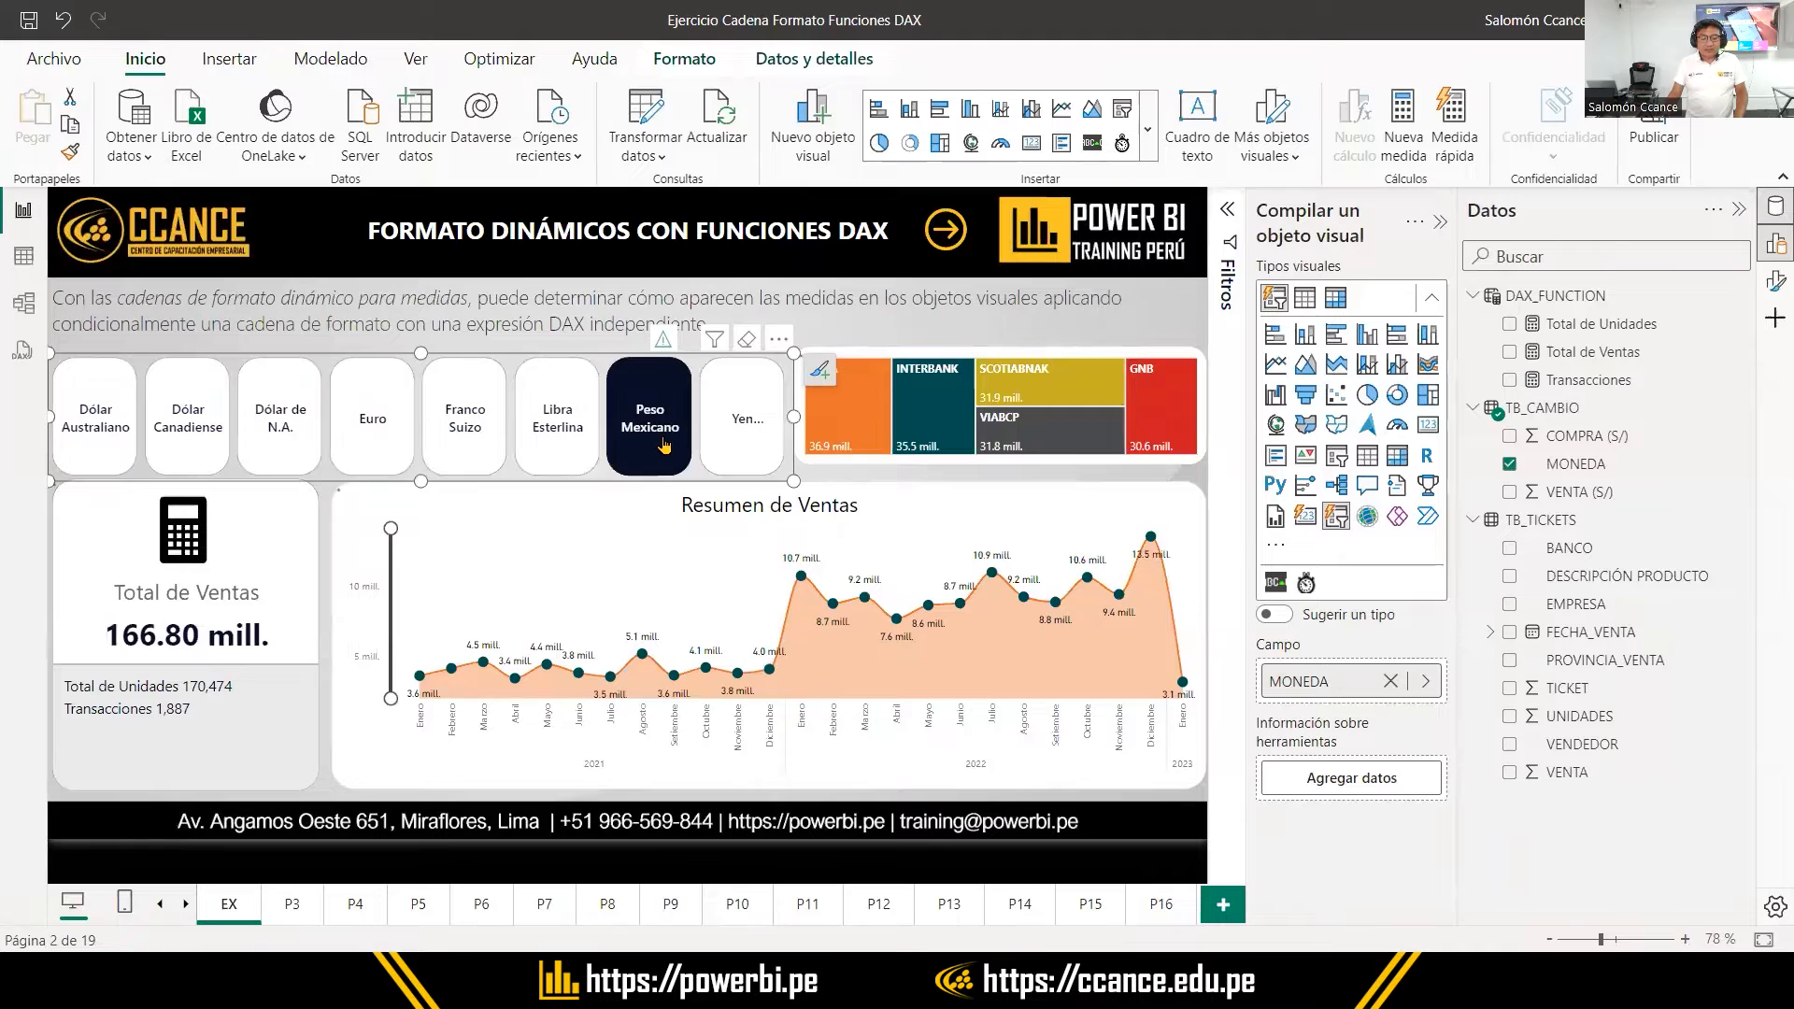
click(24, 256)
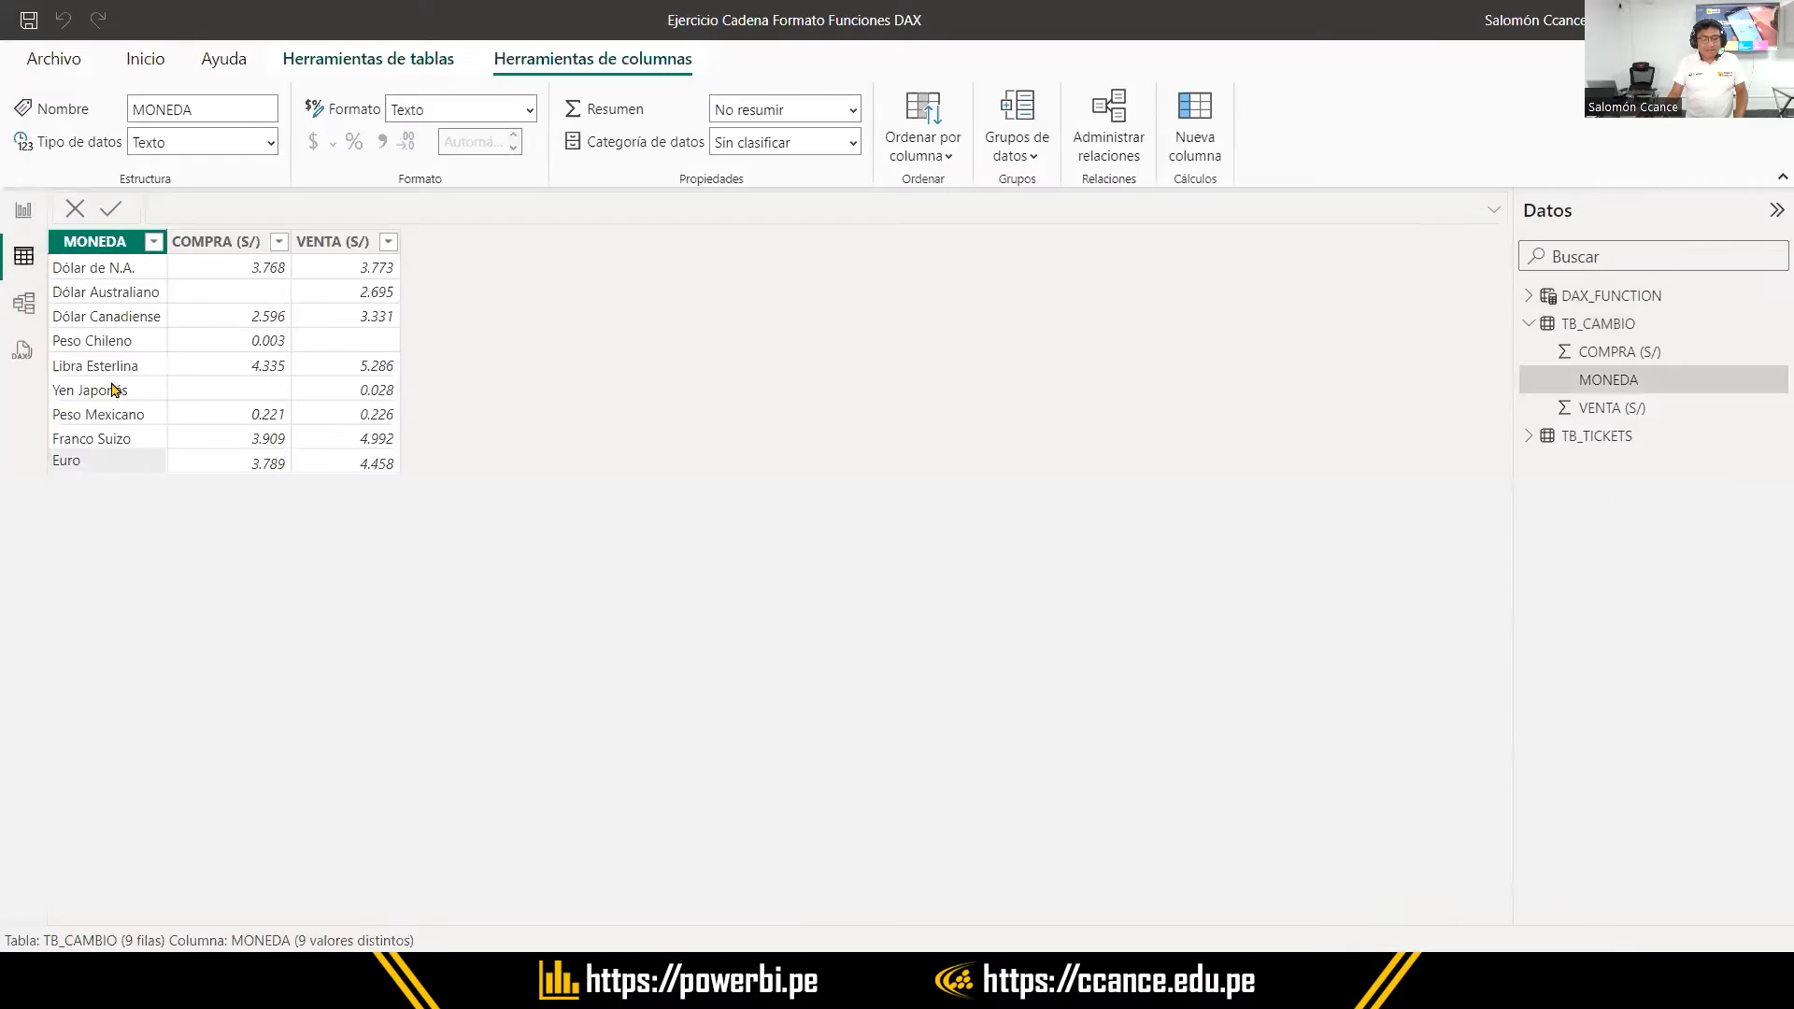
click(126, 418)
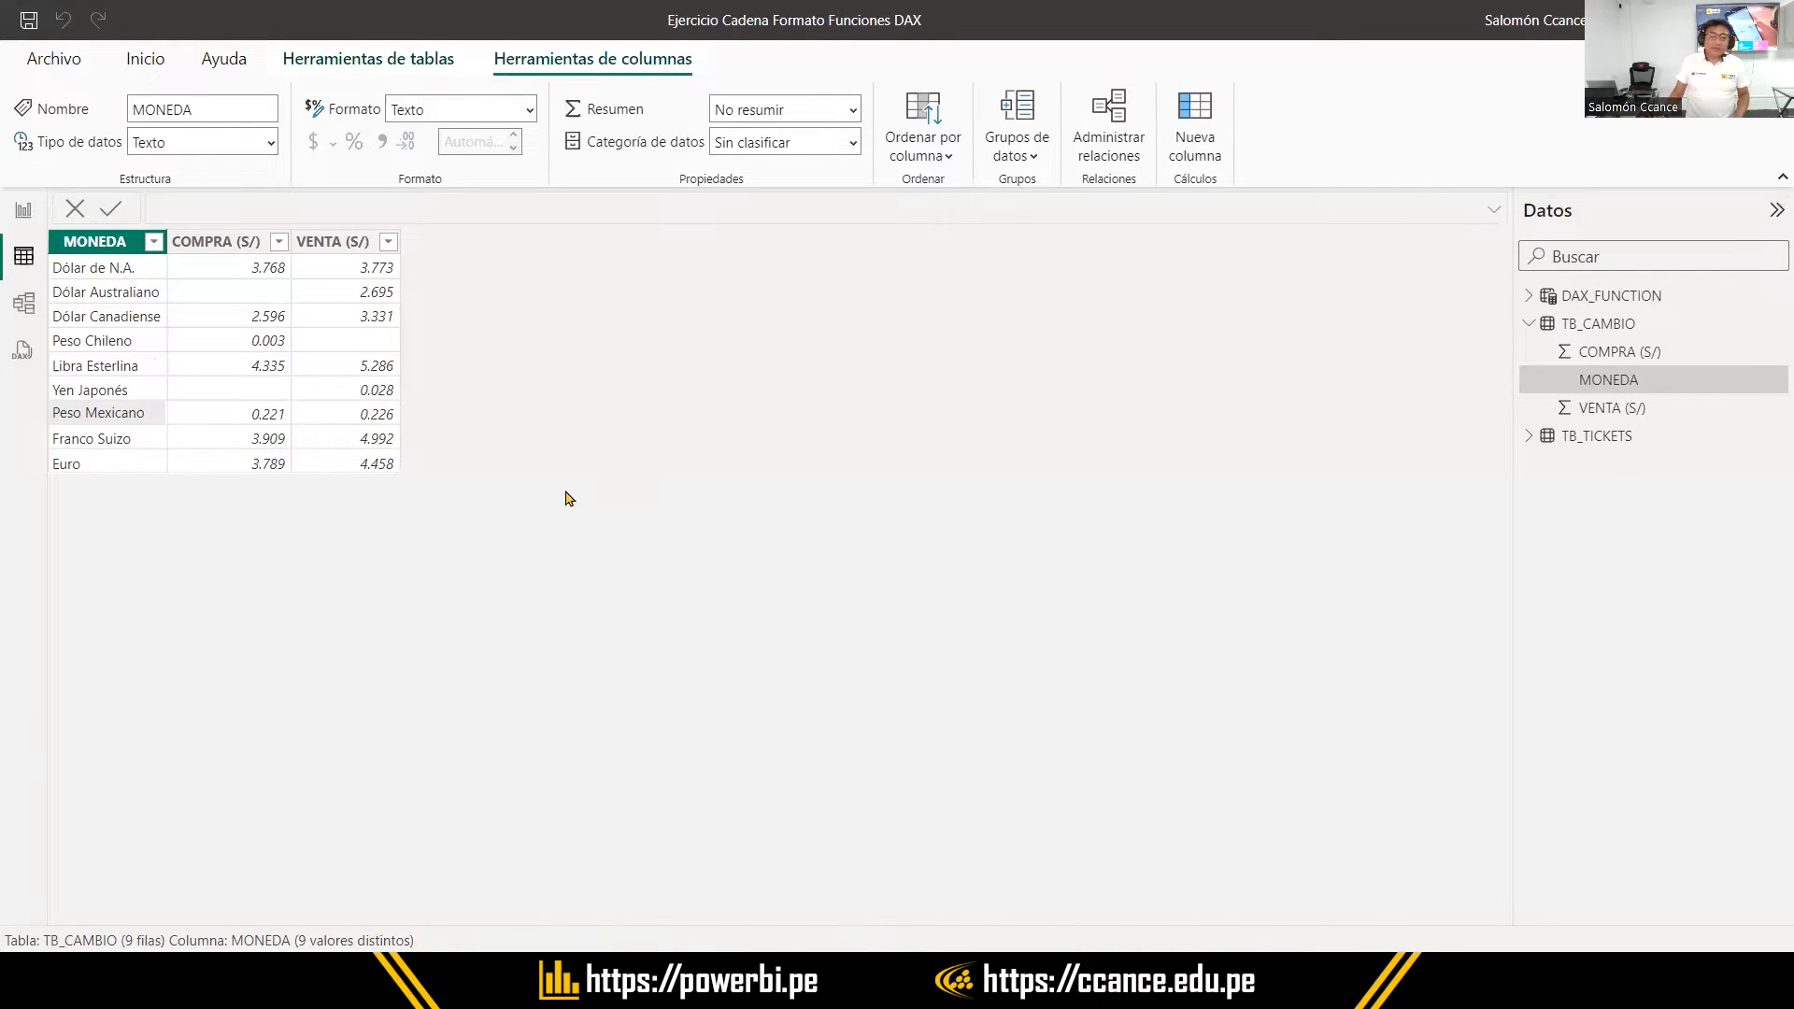
Expand the DAX_FUNCTION table, create a new measure in it and enlarge the formula text
click(1574, 299)
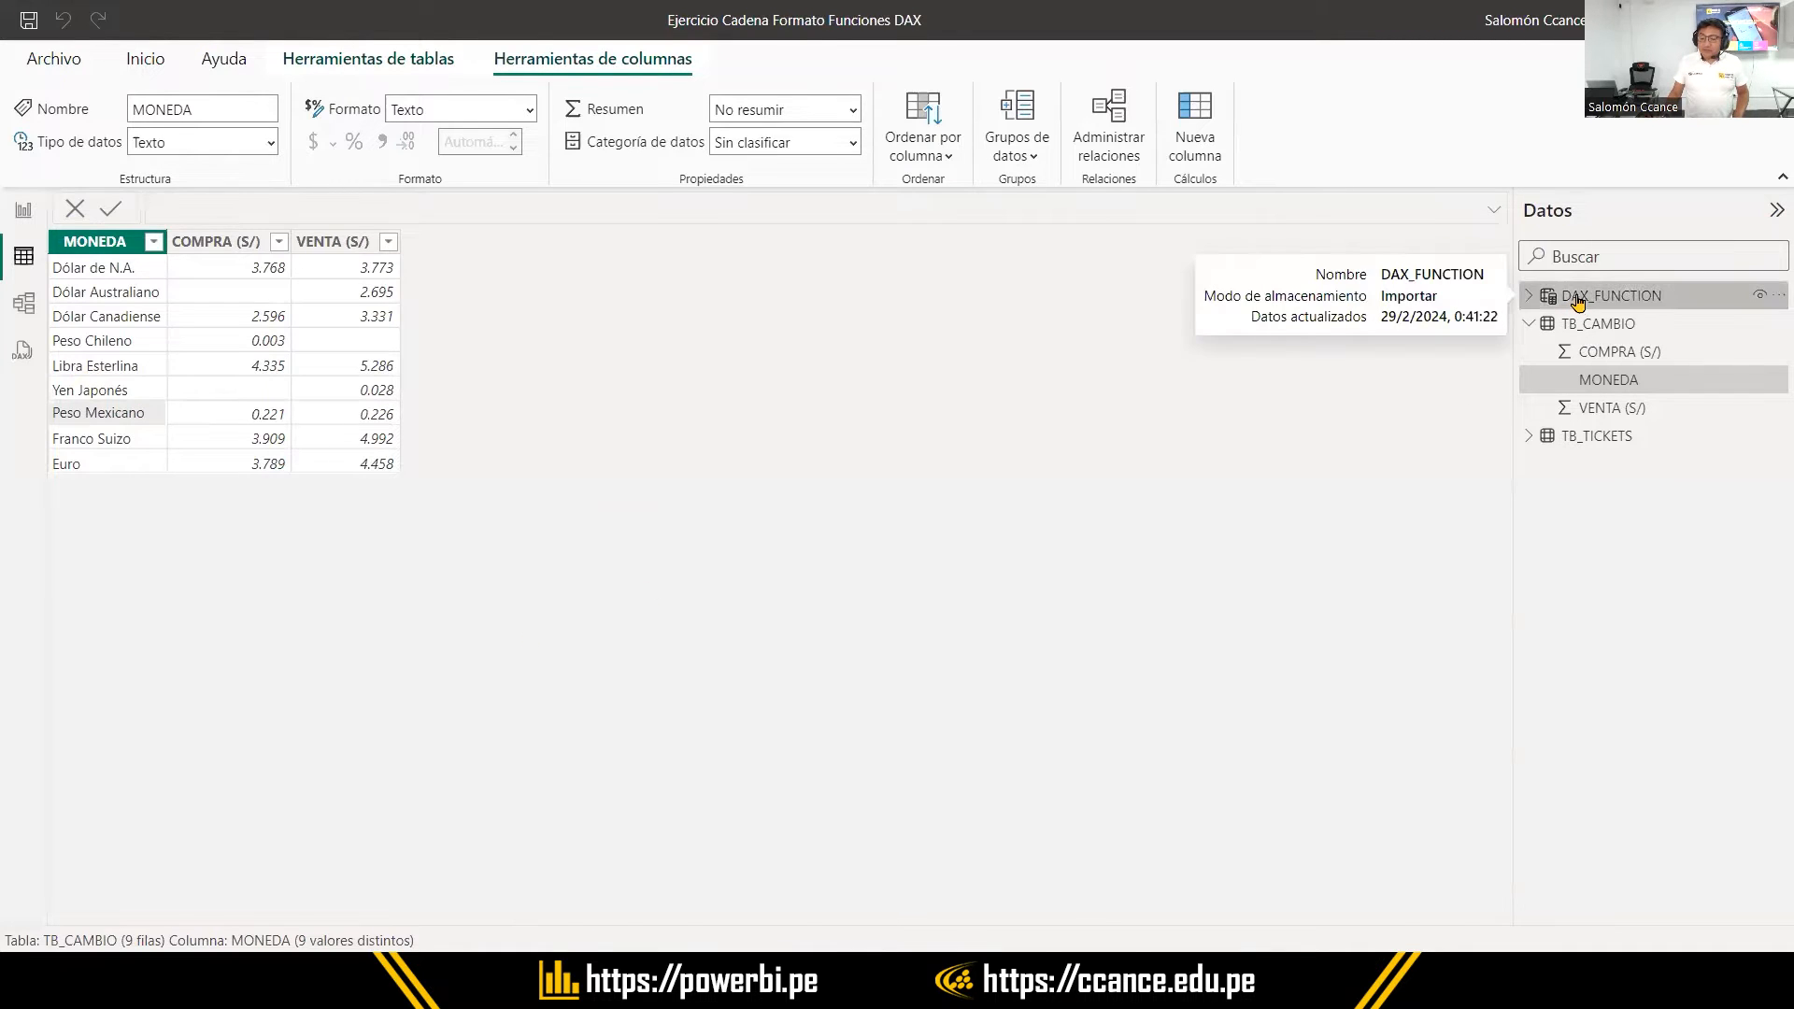
click(1527, 297)
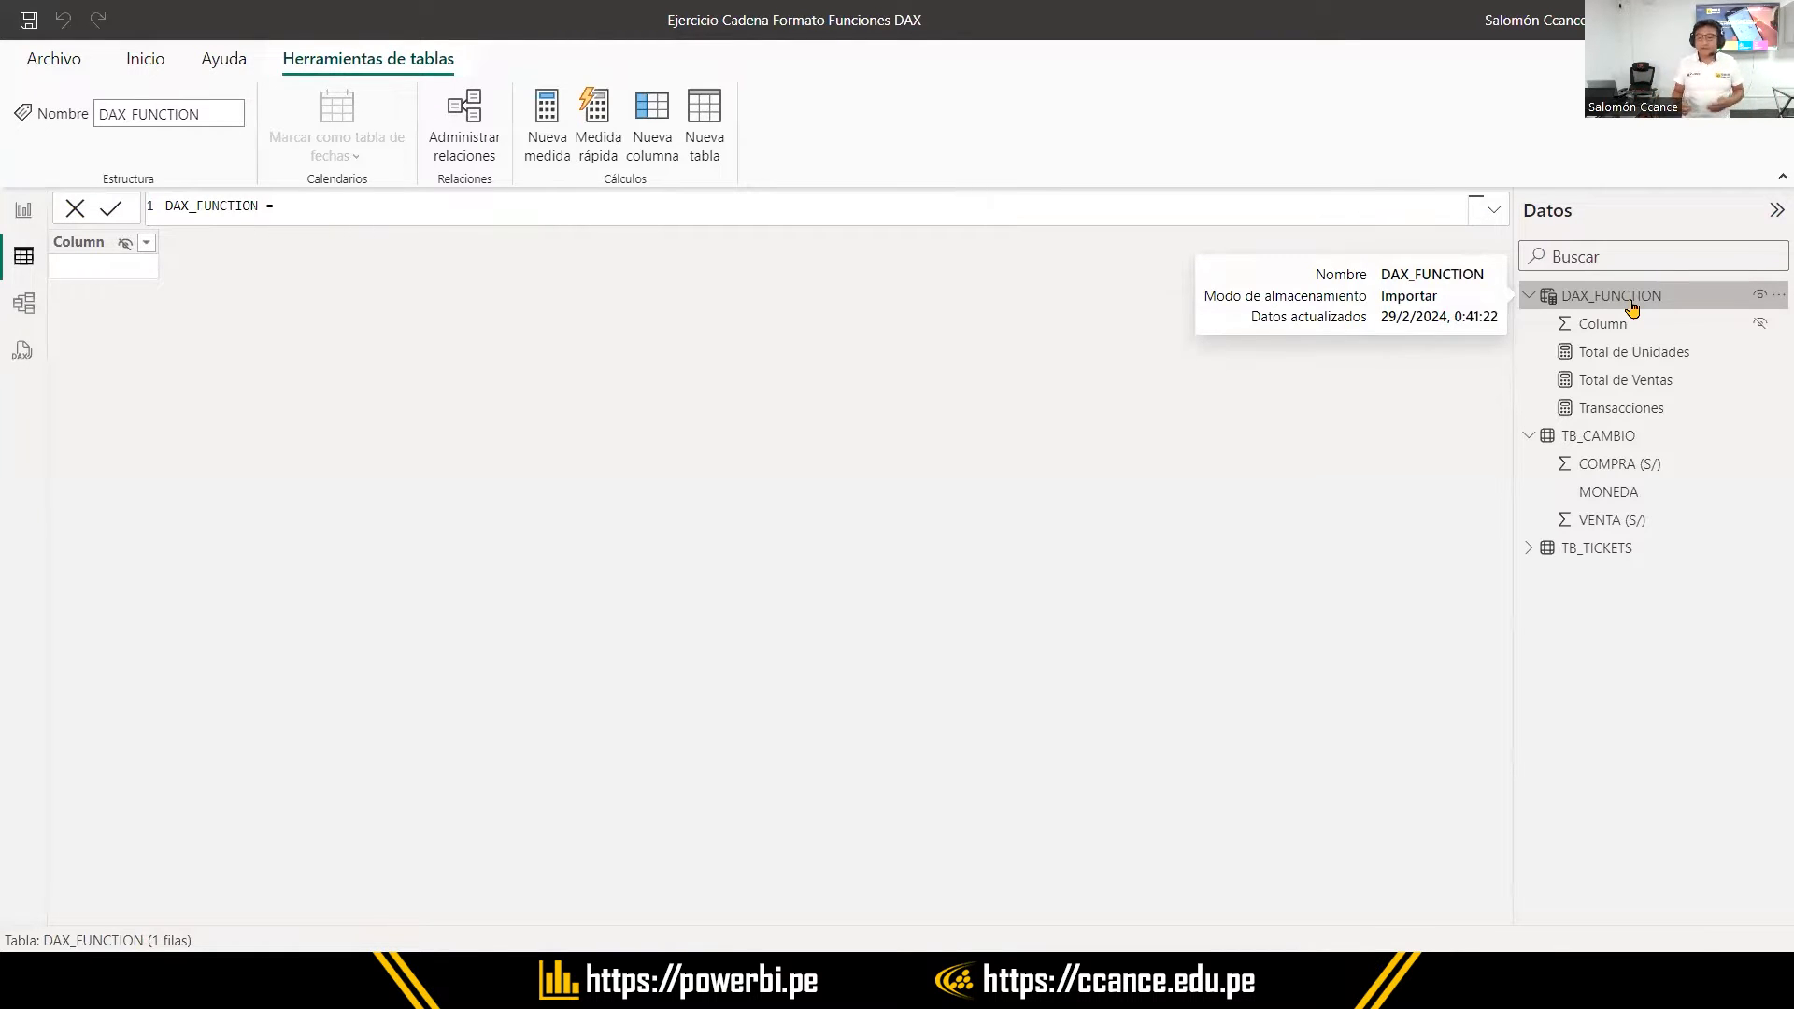
click(1601, 301)
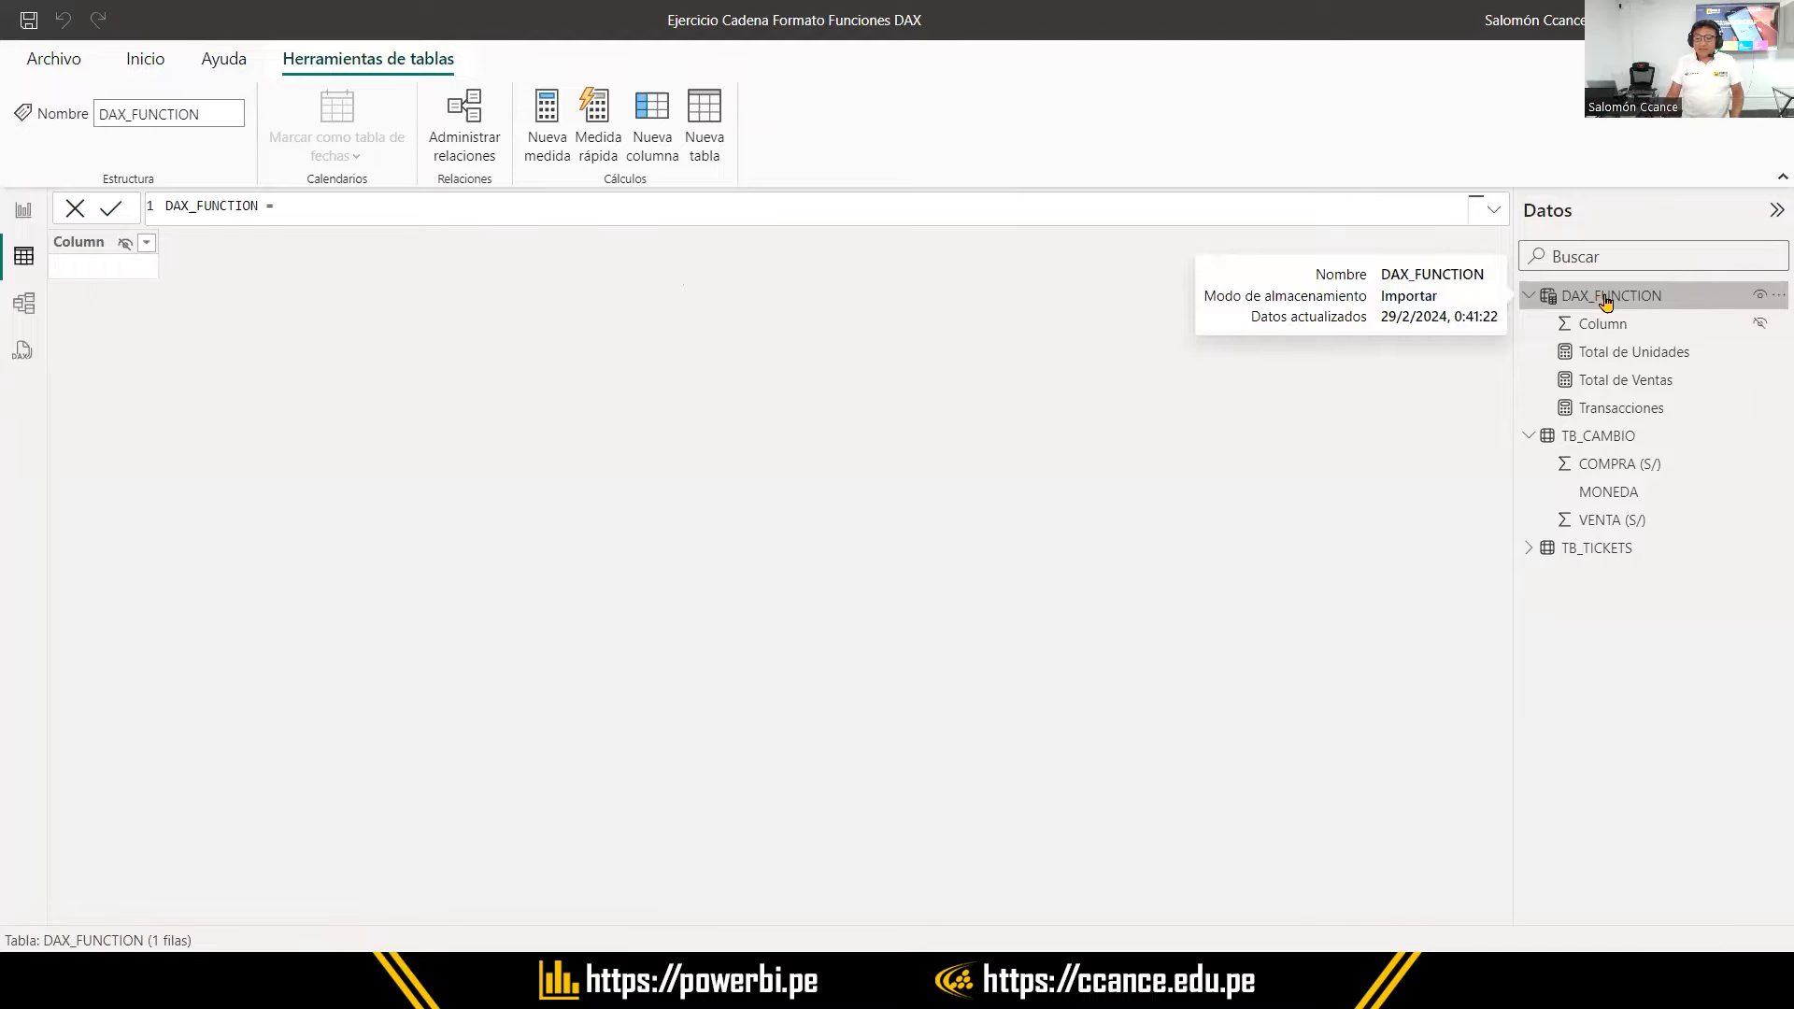
right_click(1603, 296)
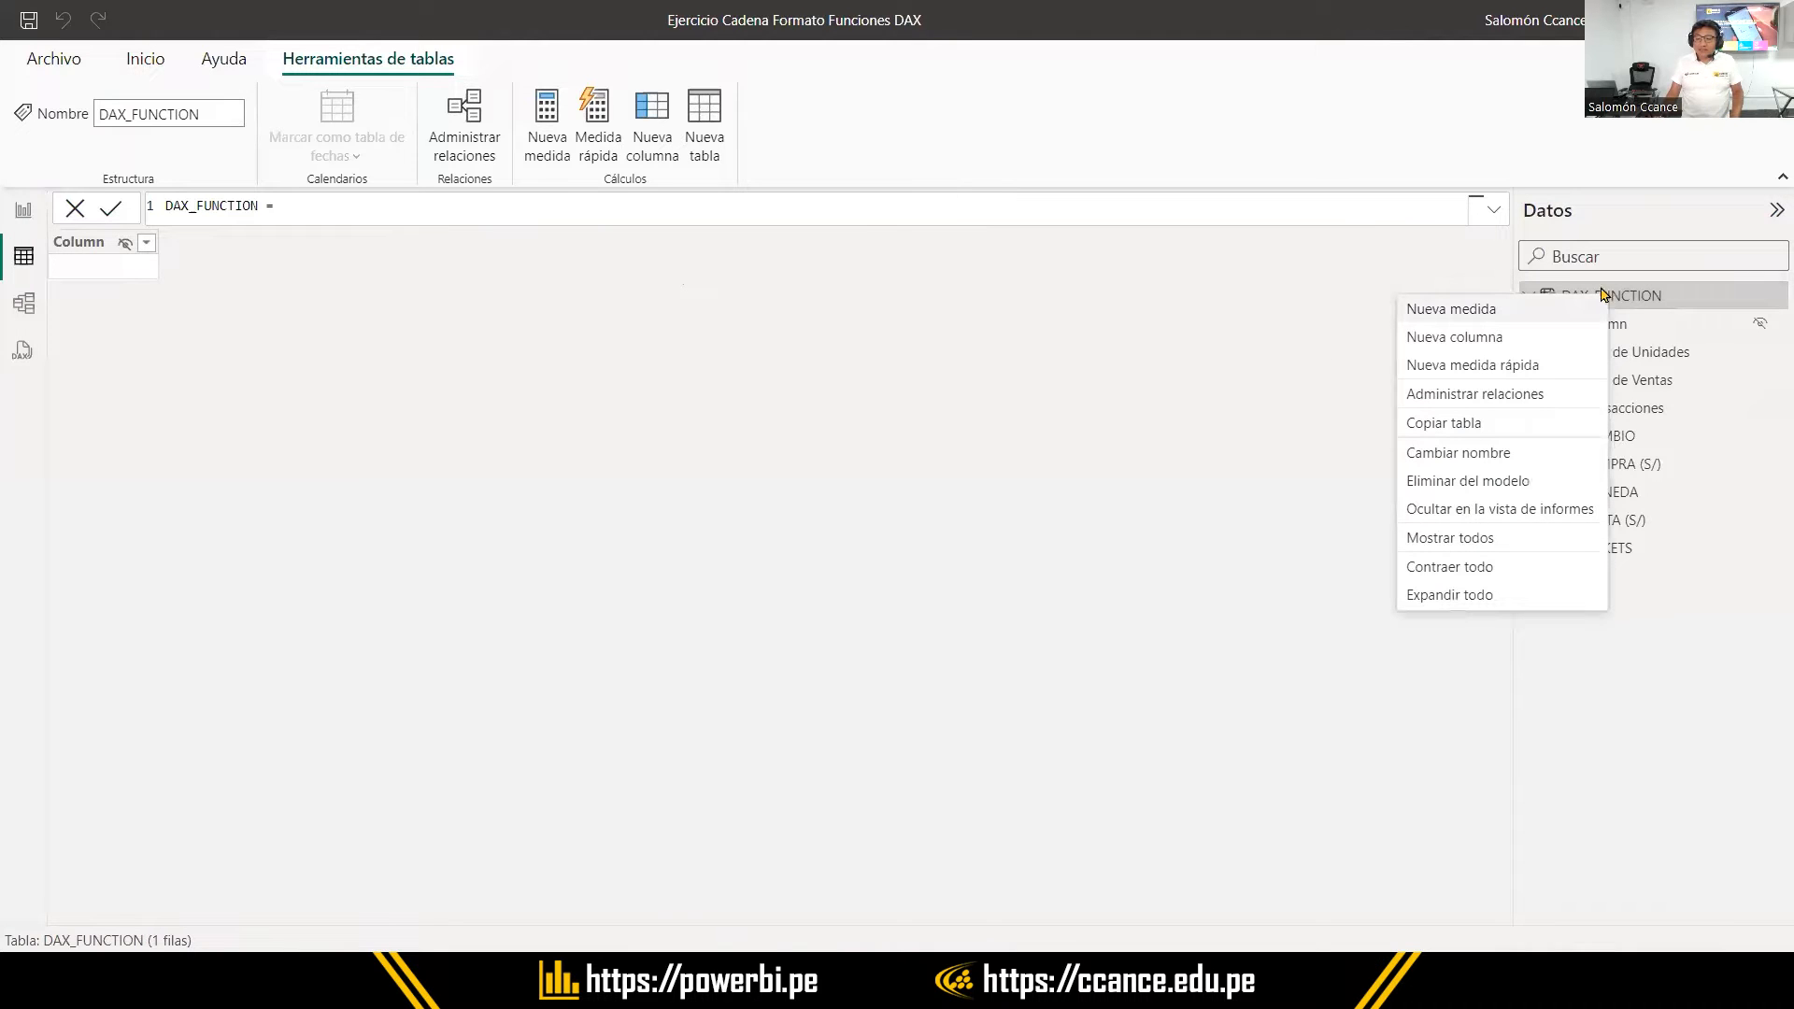
click(1468, 314)
scroll(307, 216, up, 3)
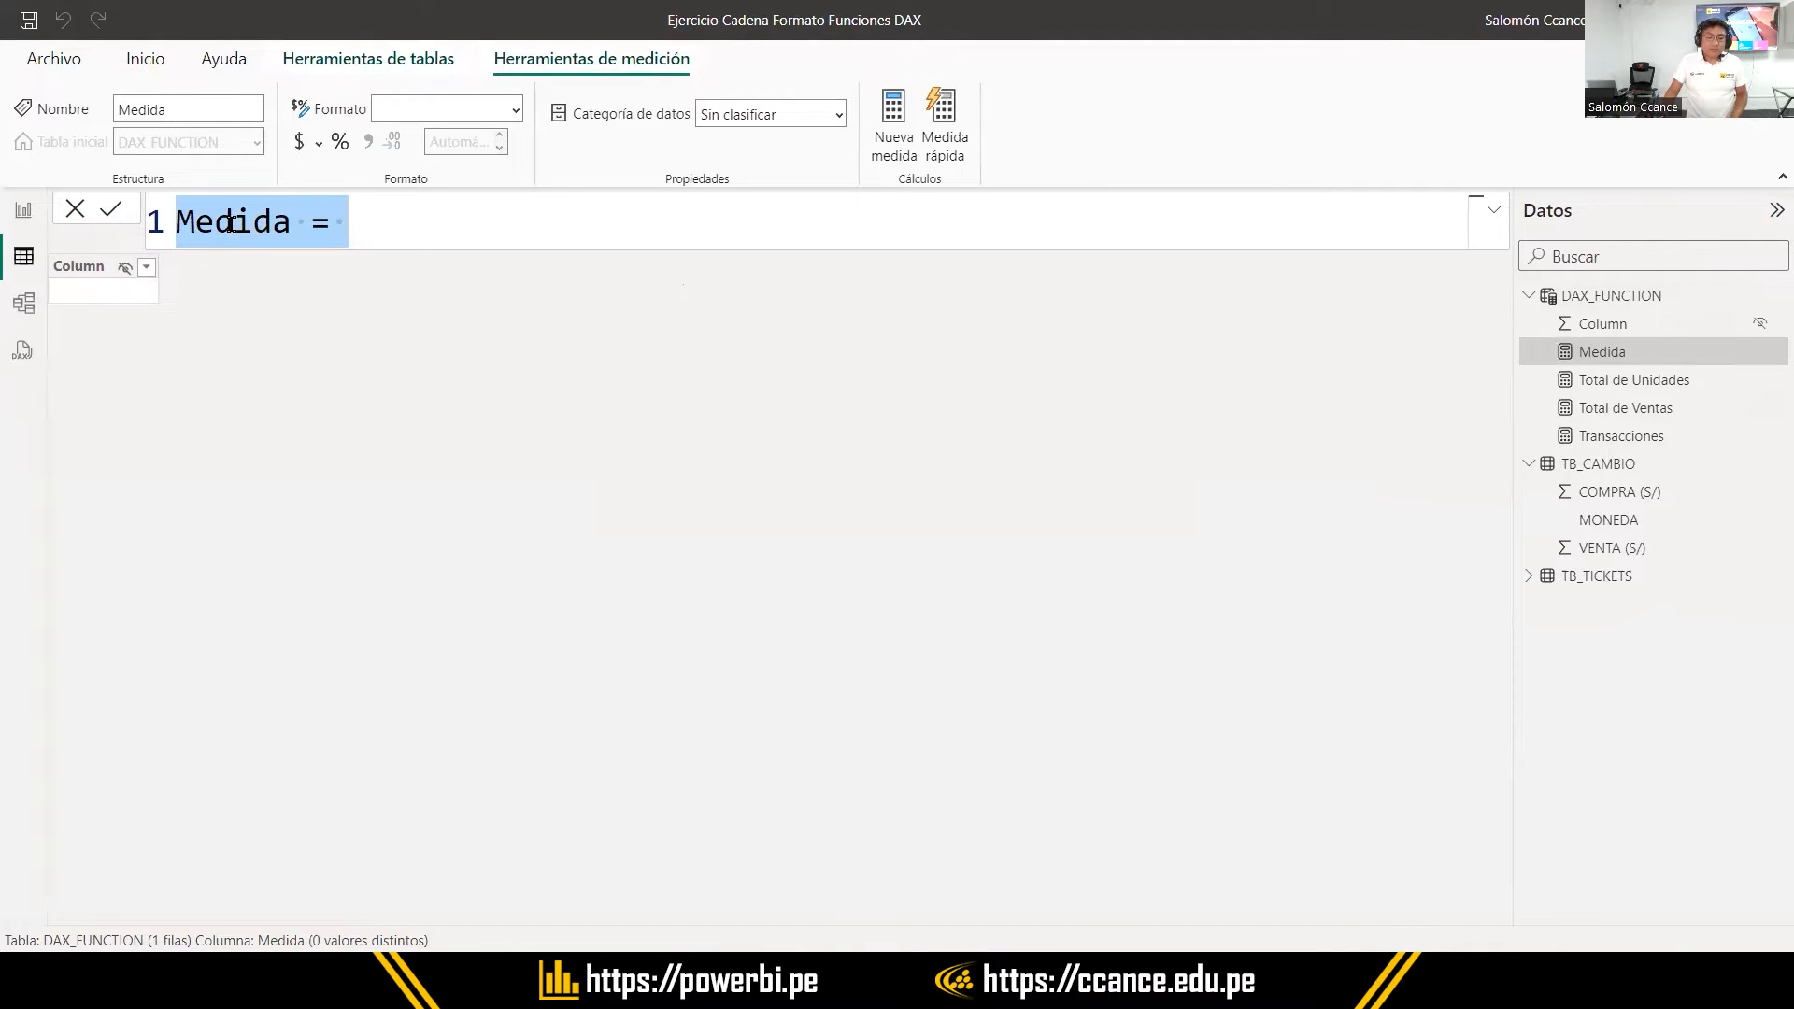
Name the new measure Tipo de Cambio in its formula, keeping the equals sign ready for the expression
double_click(230, 224)
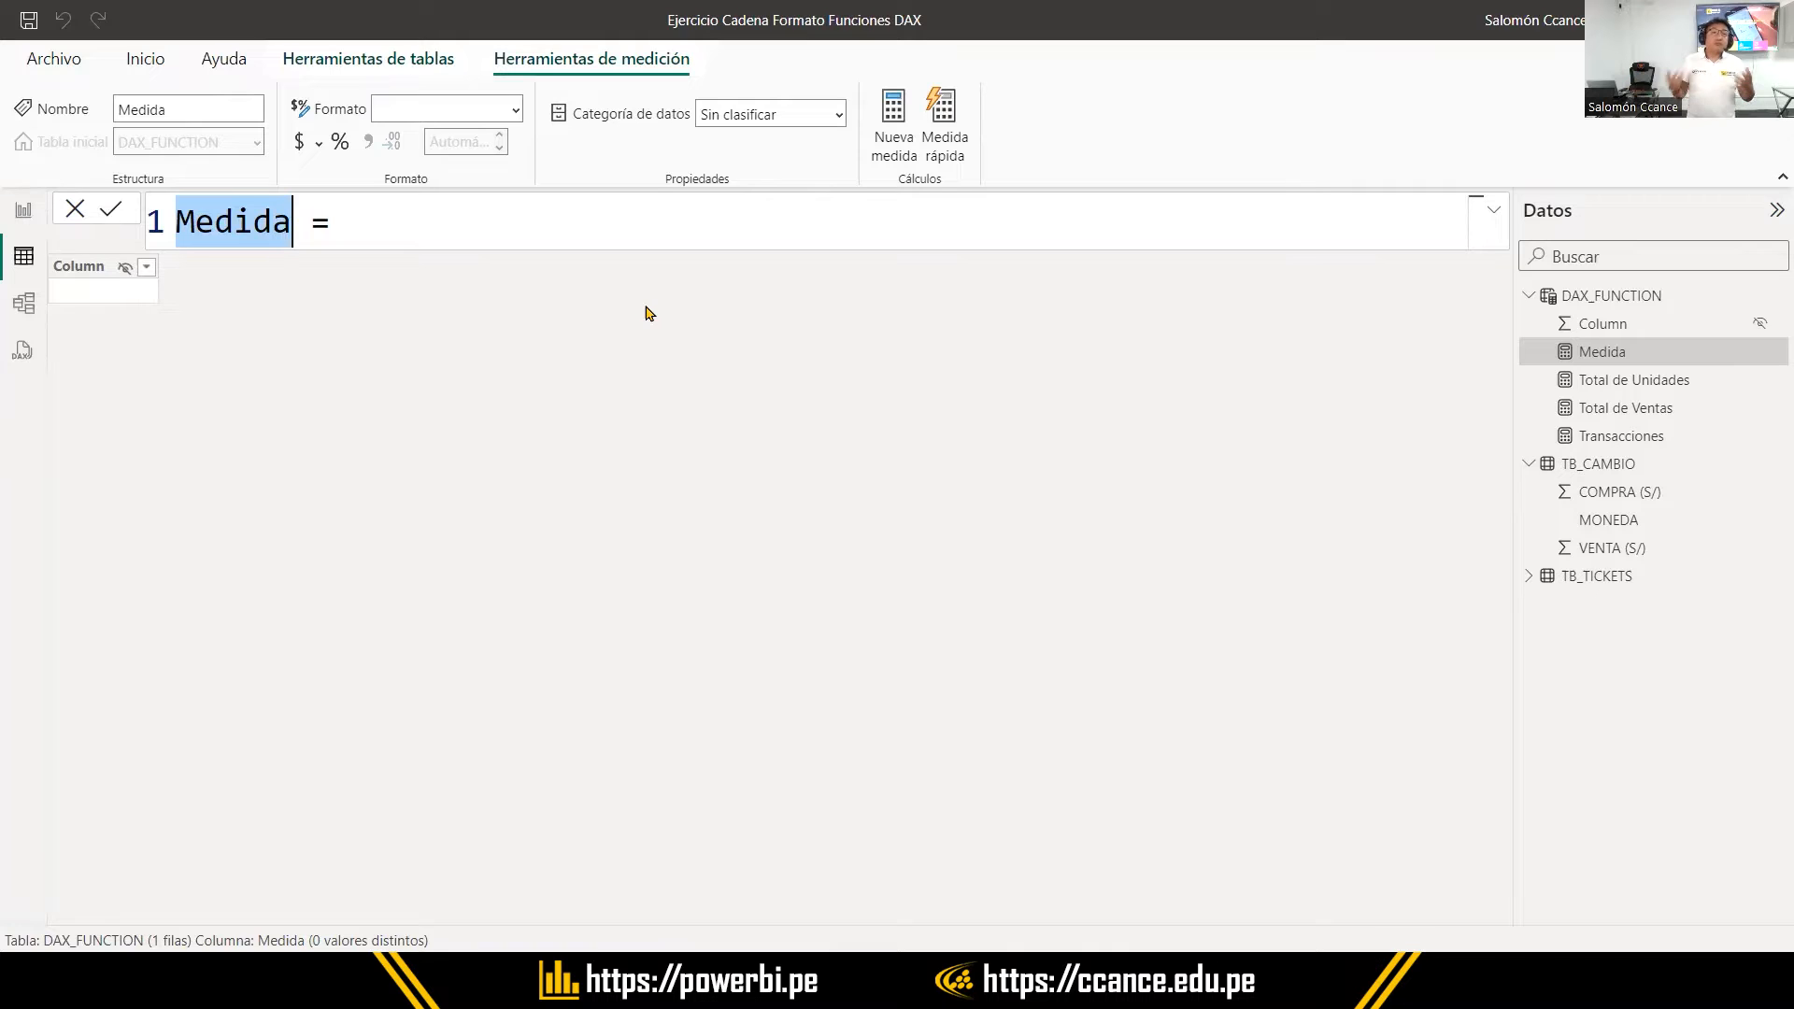
text(Tipo de Cambio)
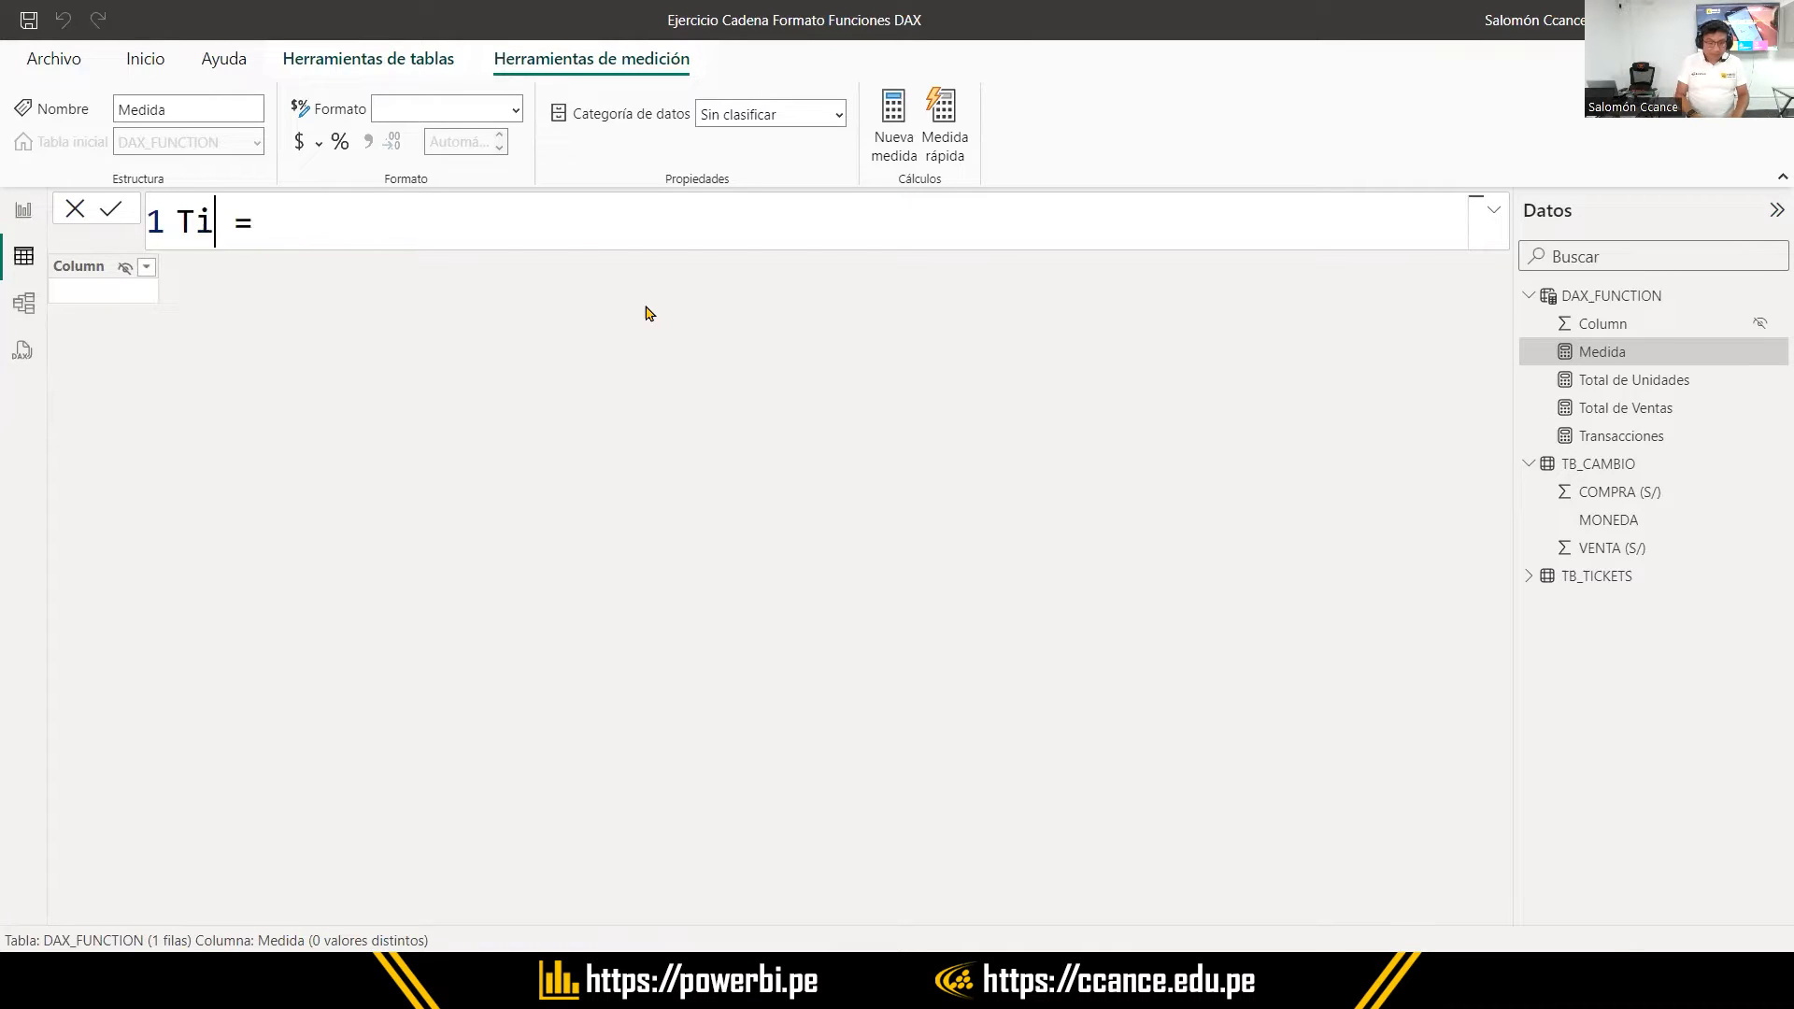
key(Right)
key(Right)
key(Right)
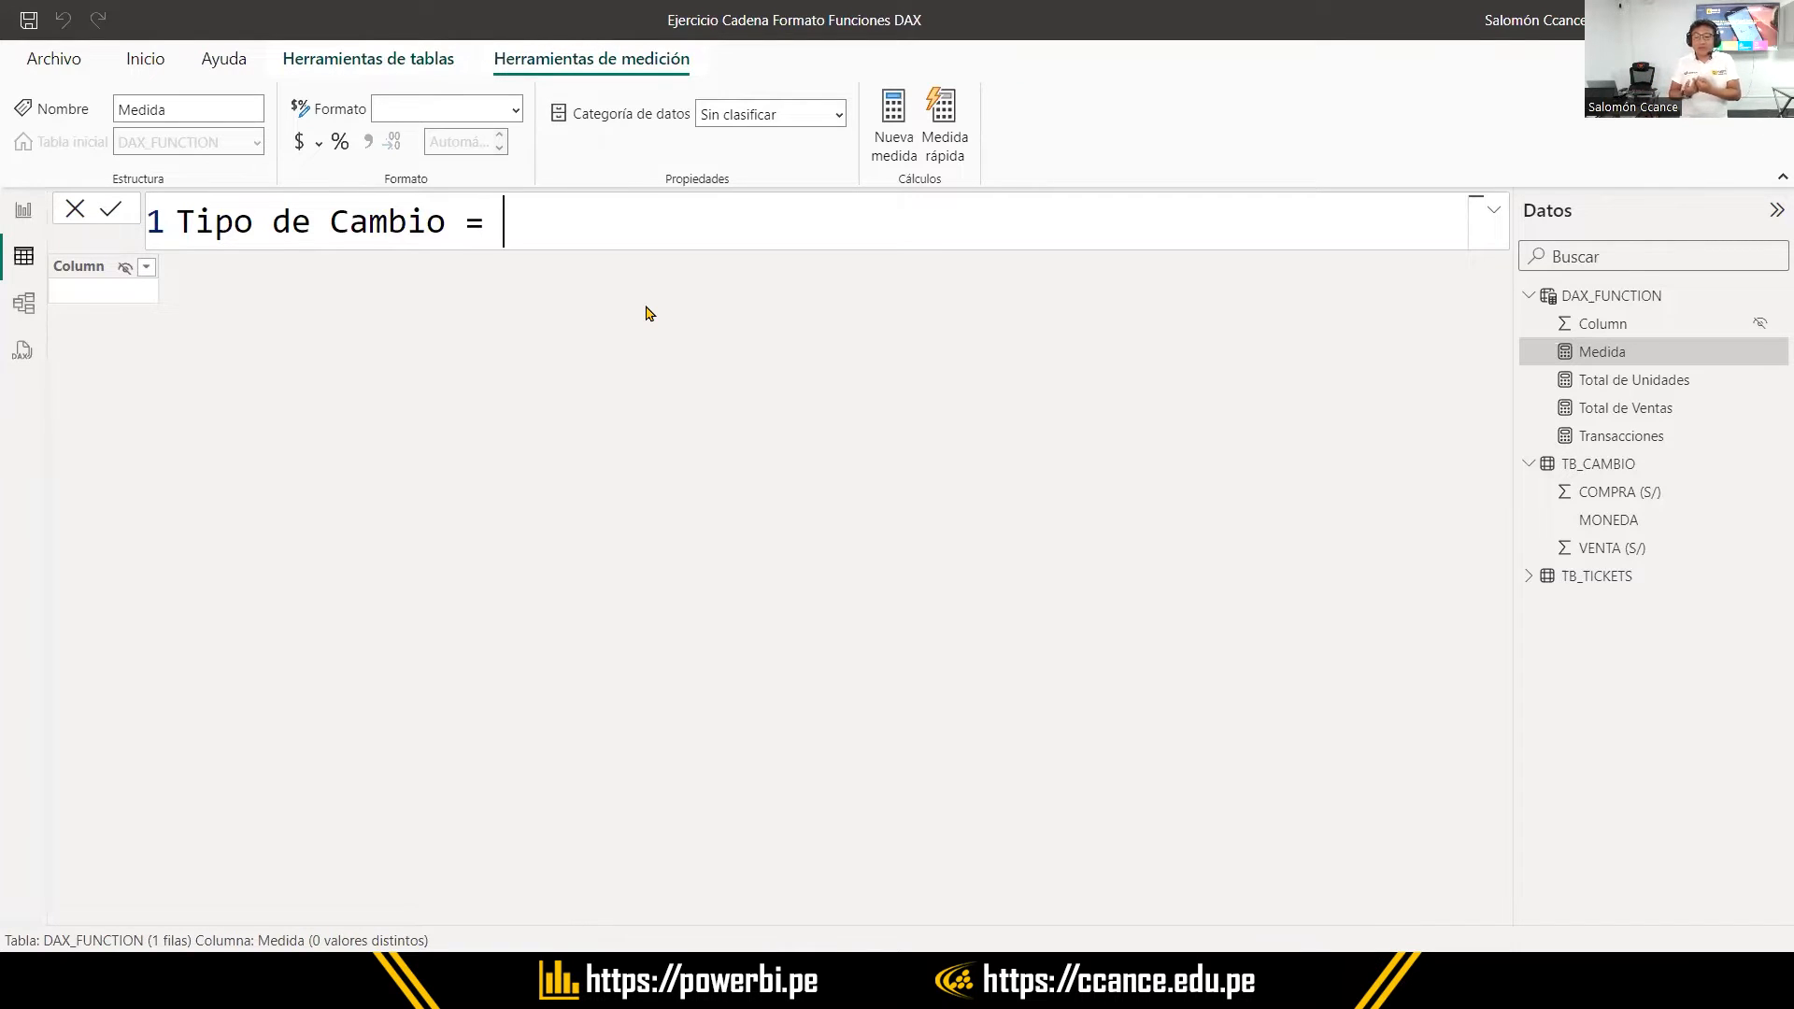
Start the Tipo de Cambio expression with SELECTEDVALUE on the TB_CAMBIO[VENTA (S/)] column, ready for an alternate result
text(Se)
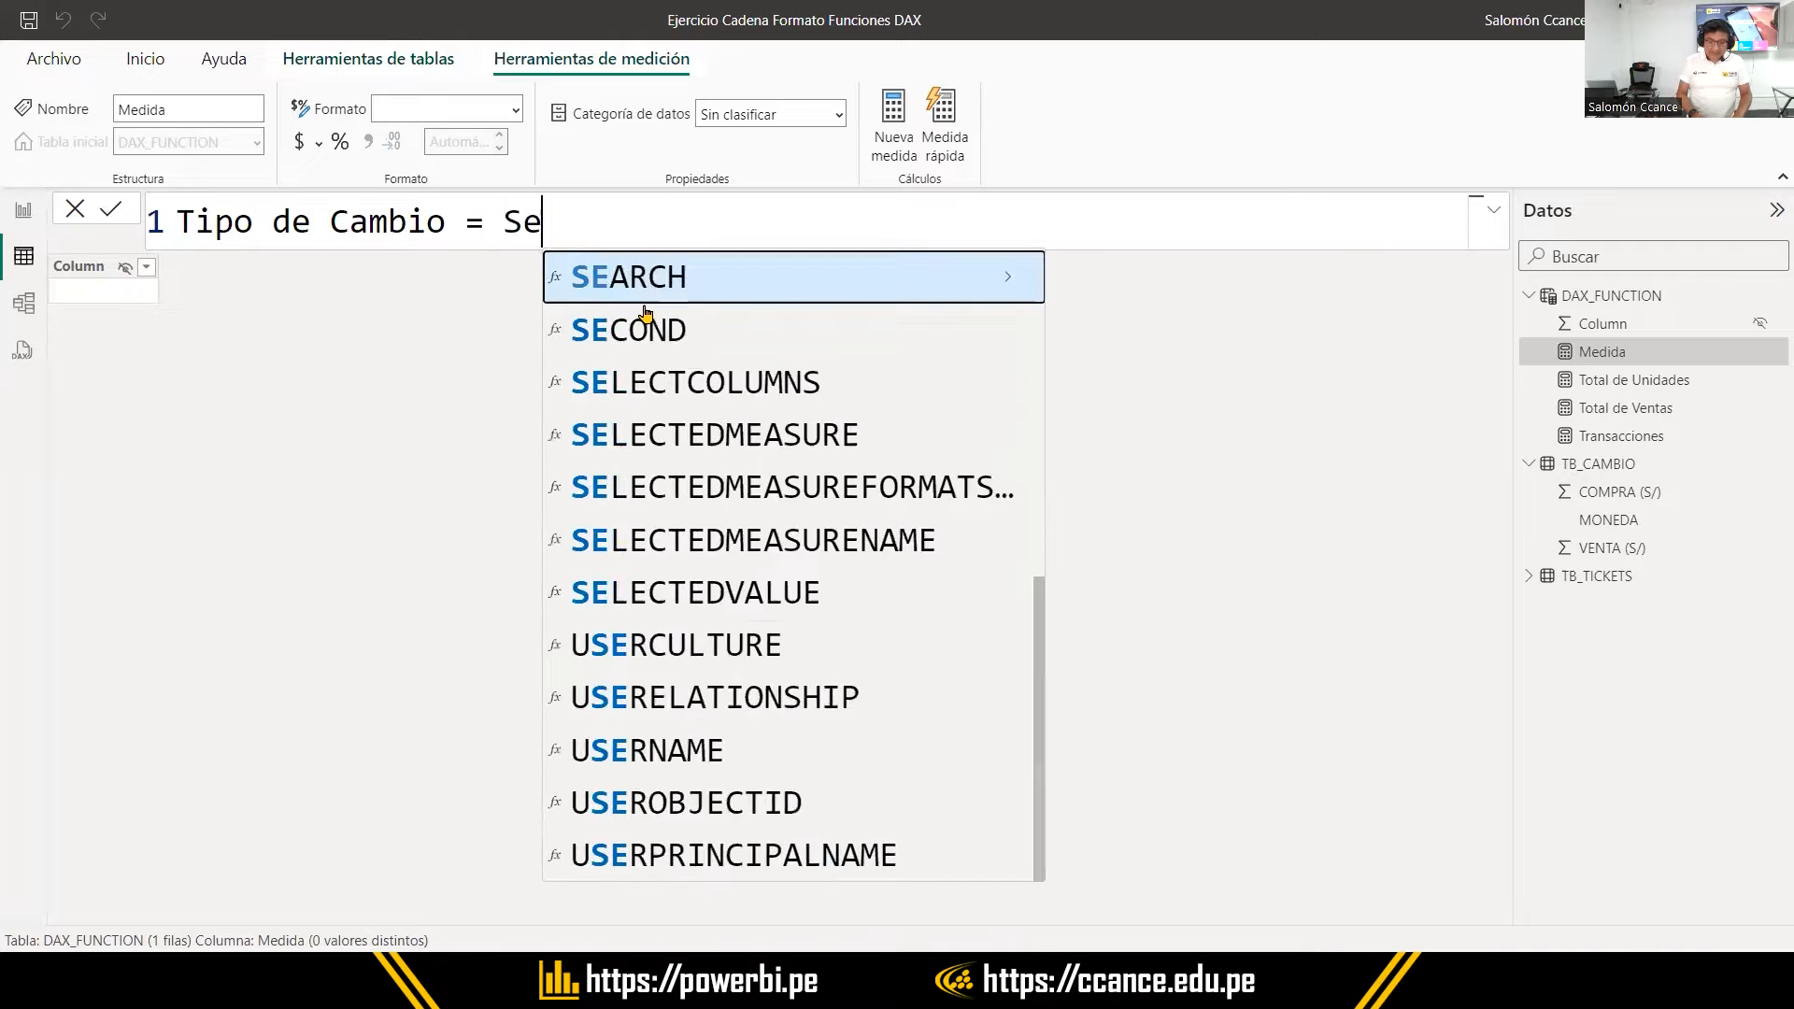
text(l)
key(Down)
key(Down)
key(Down)
key(Down)
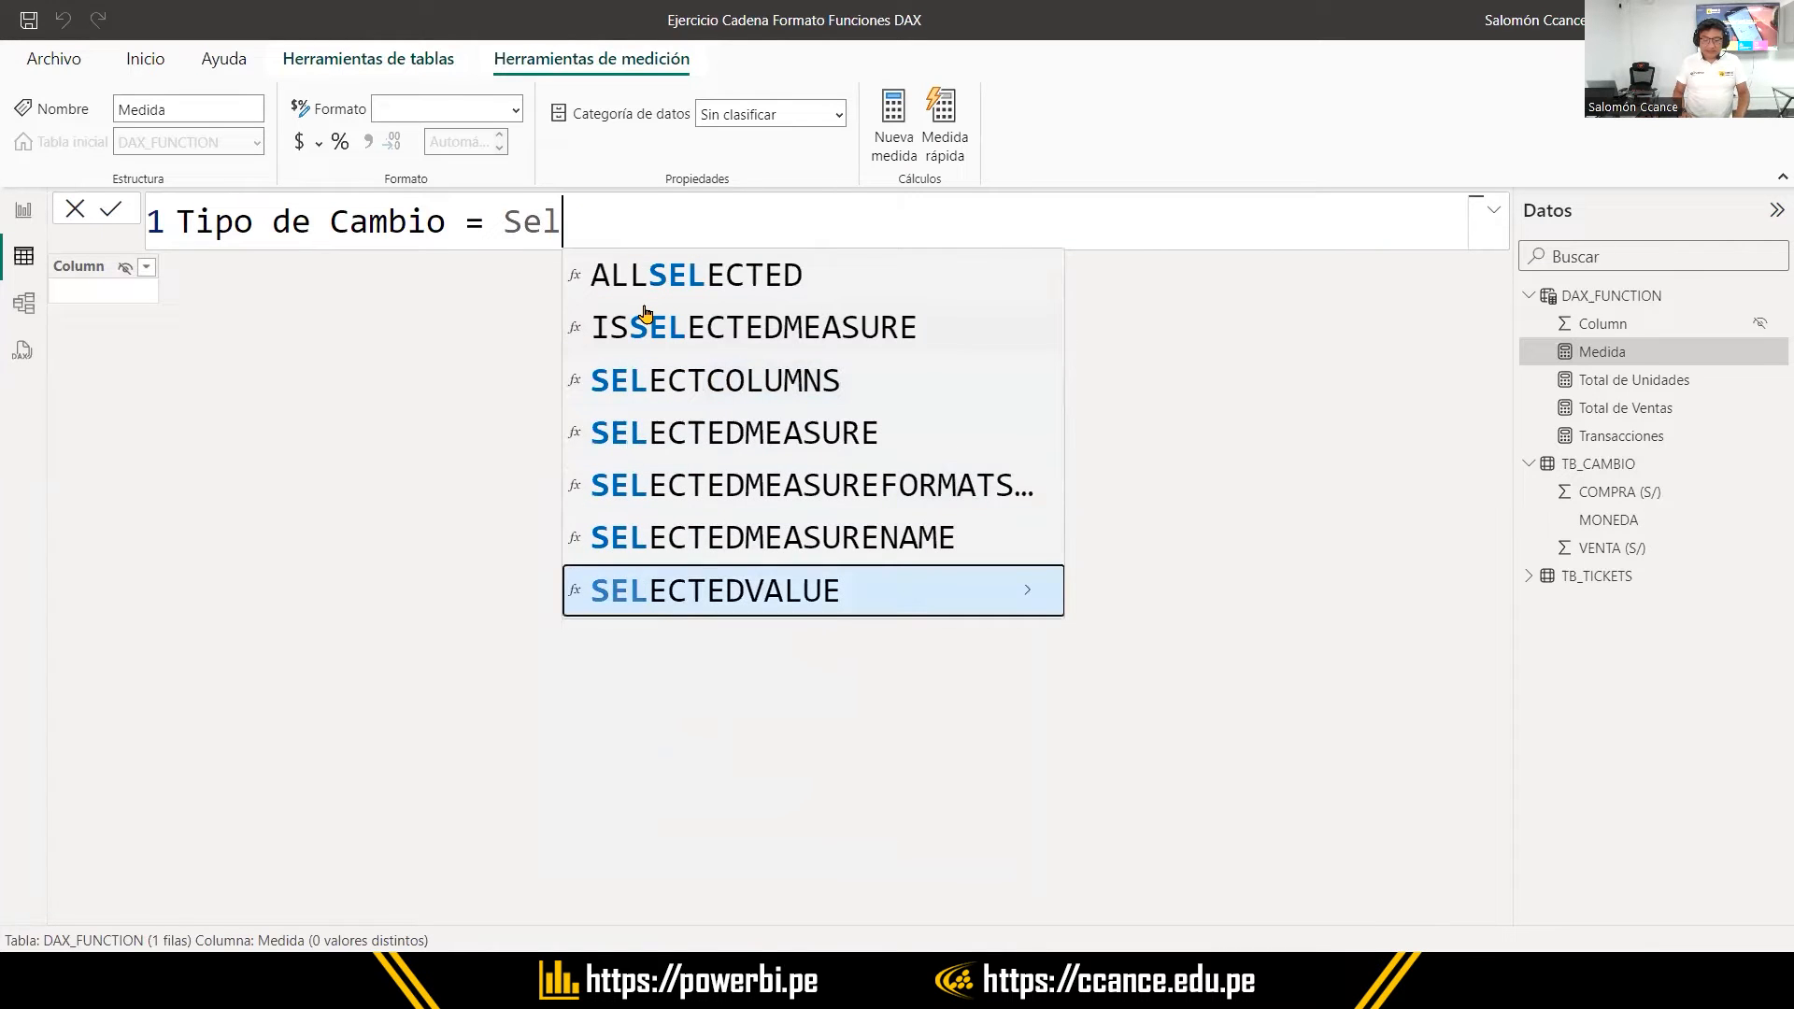
key(Tab)
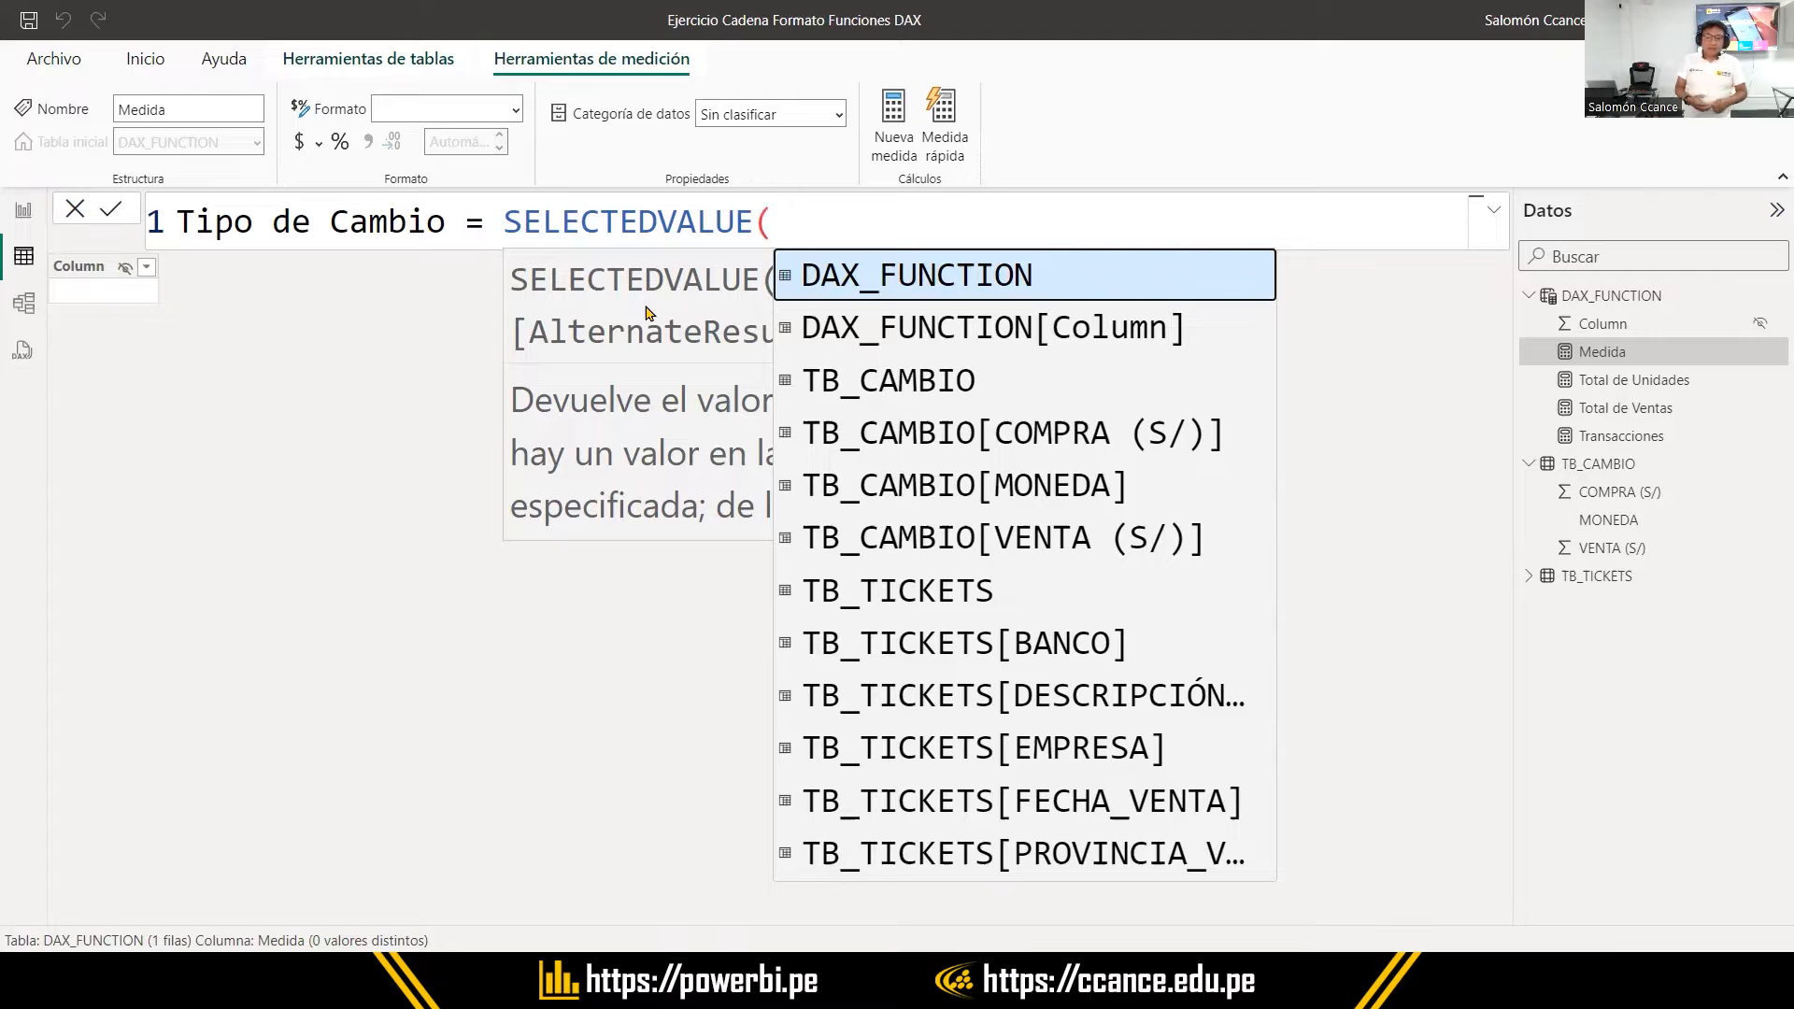
text(venta)
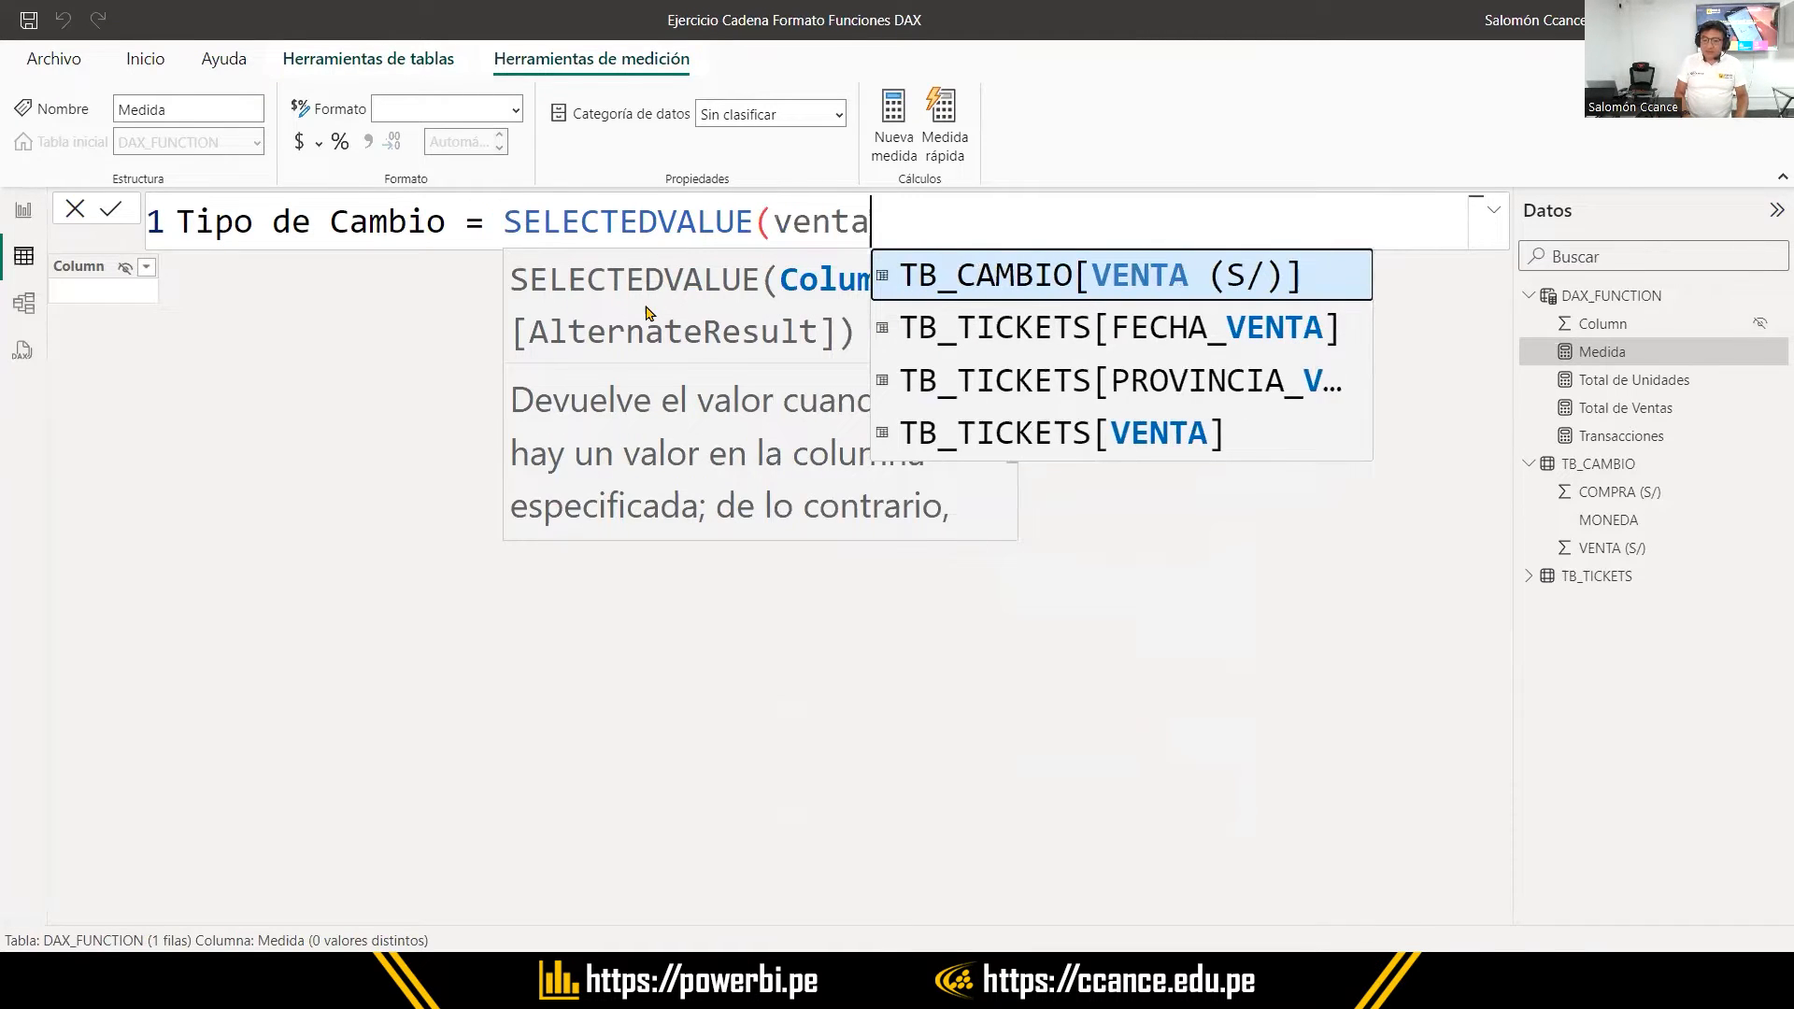
key(Tab)
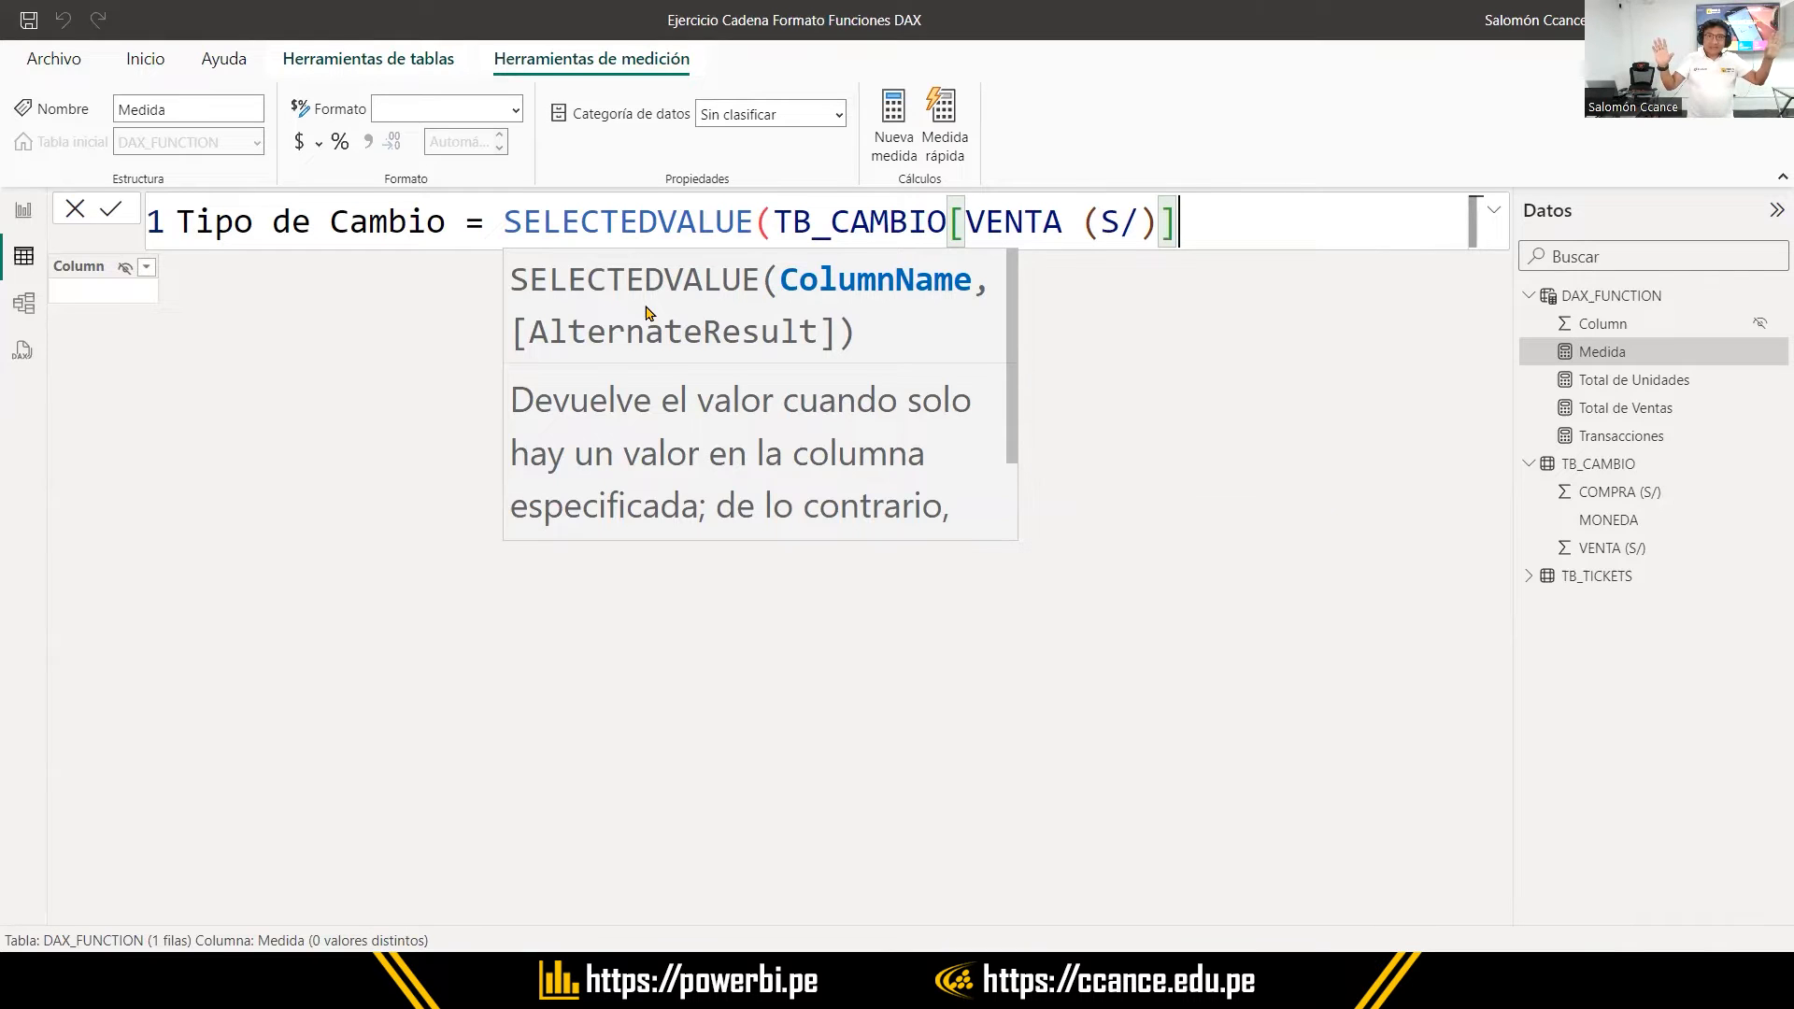
text(,)
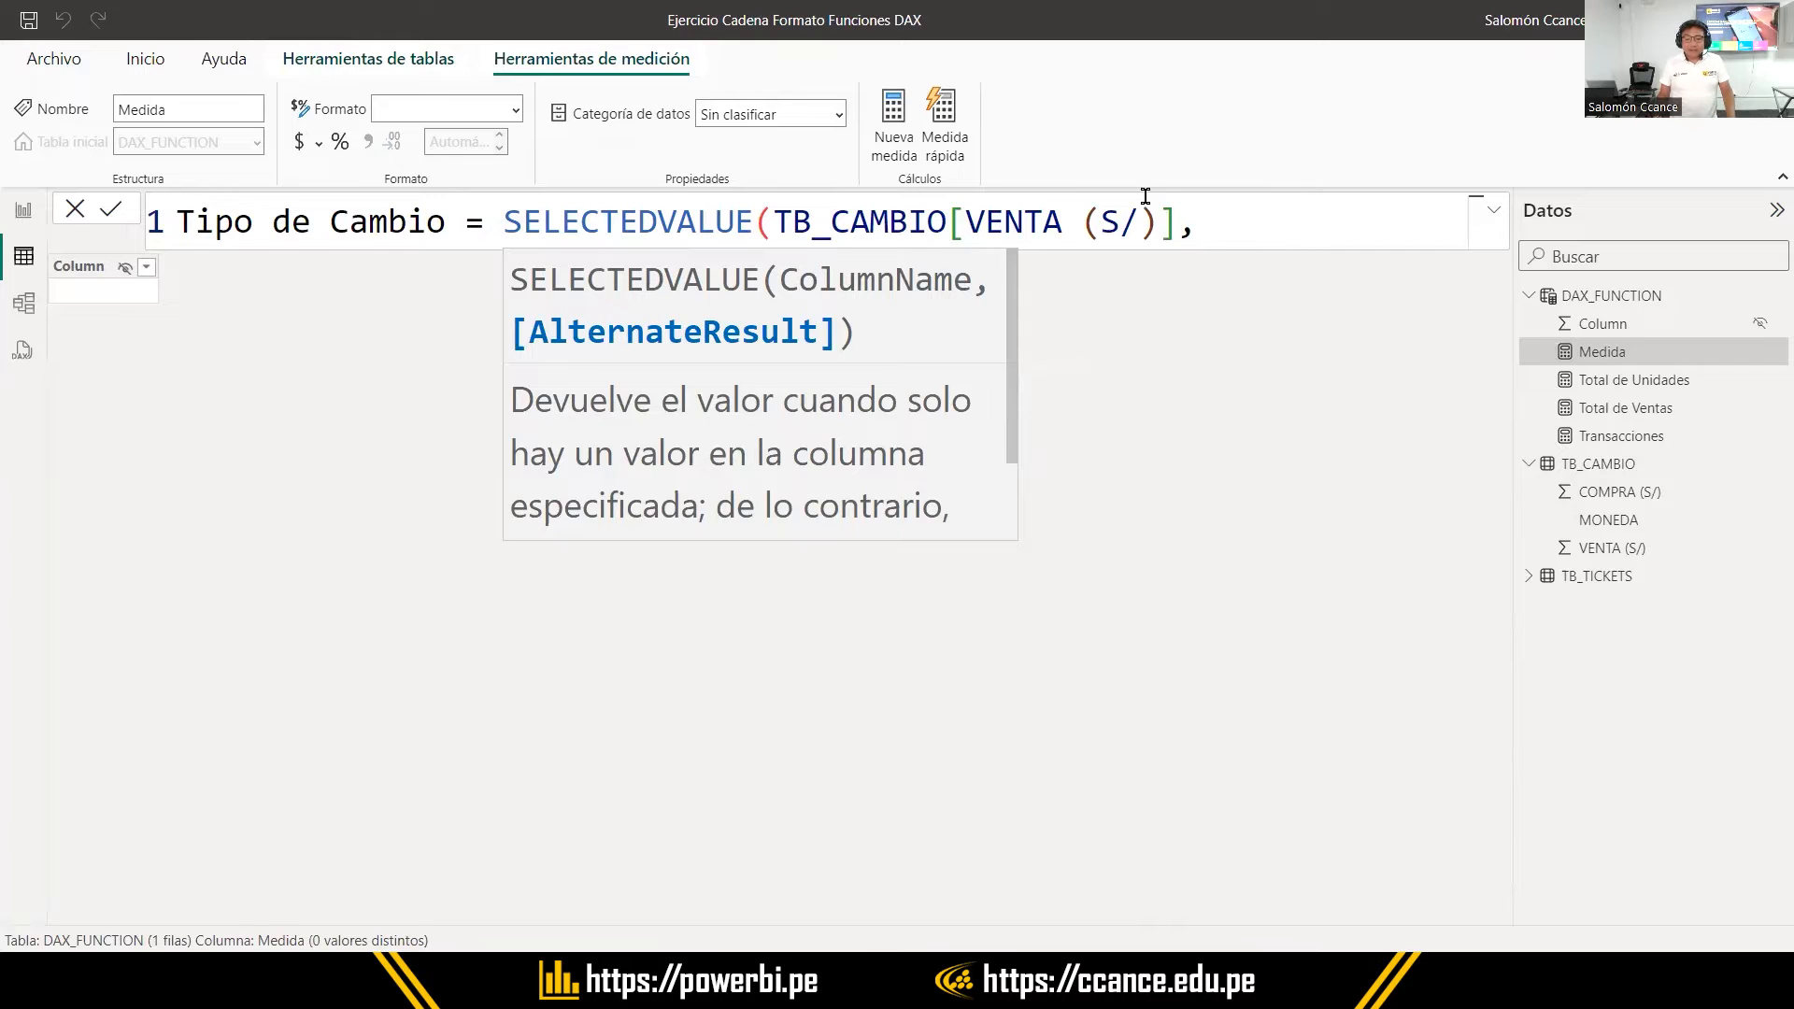
Complete SELECTEDVALUE with 1 as the alternate result and commit the Tipo de Cambio measure
click(1140, 222)
drag(1091, 217, 772, 217)
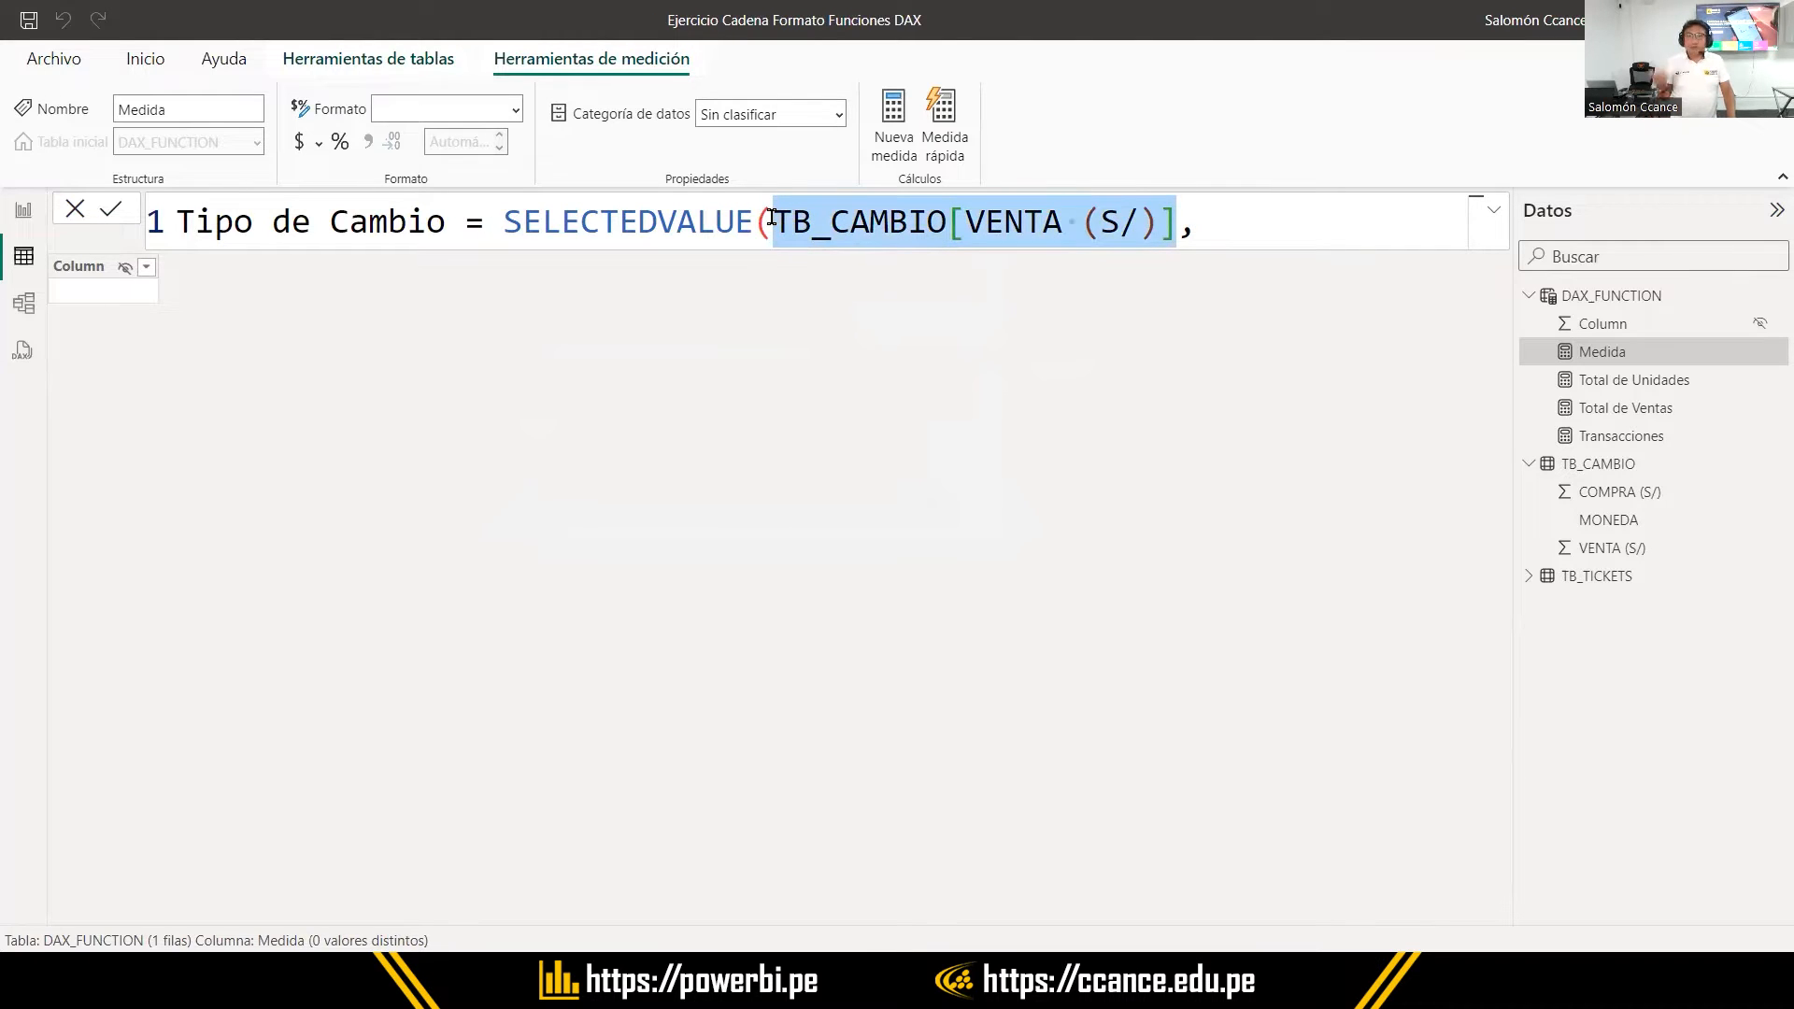
click(1235, 227)
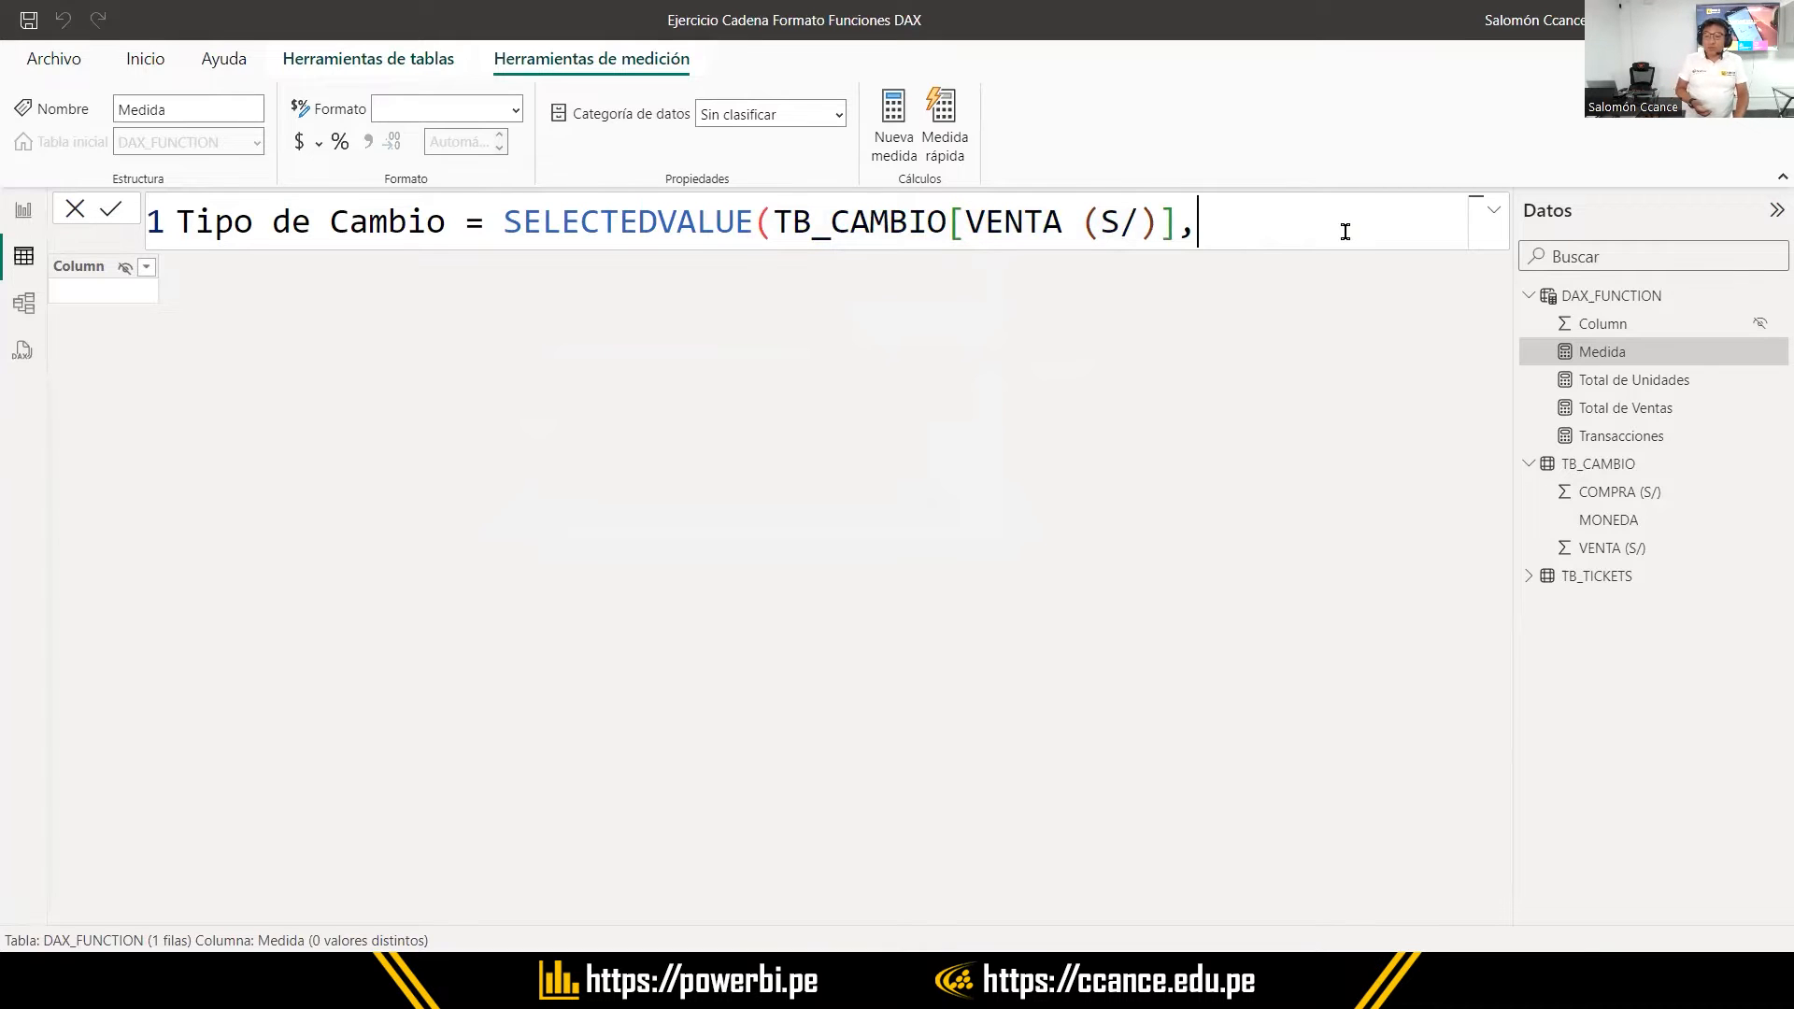
text(1))
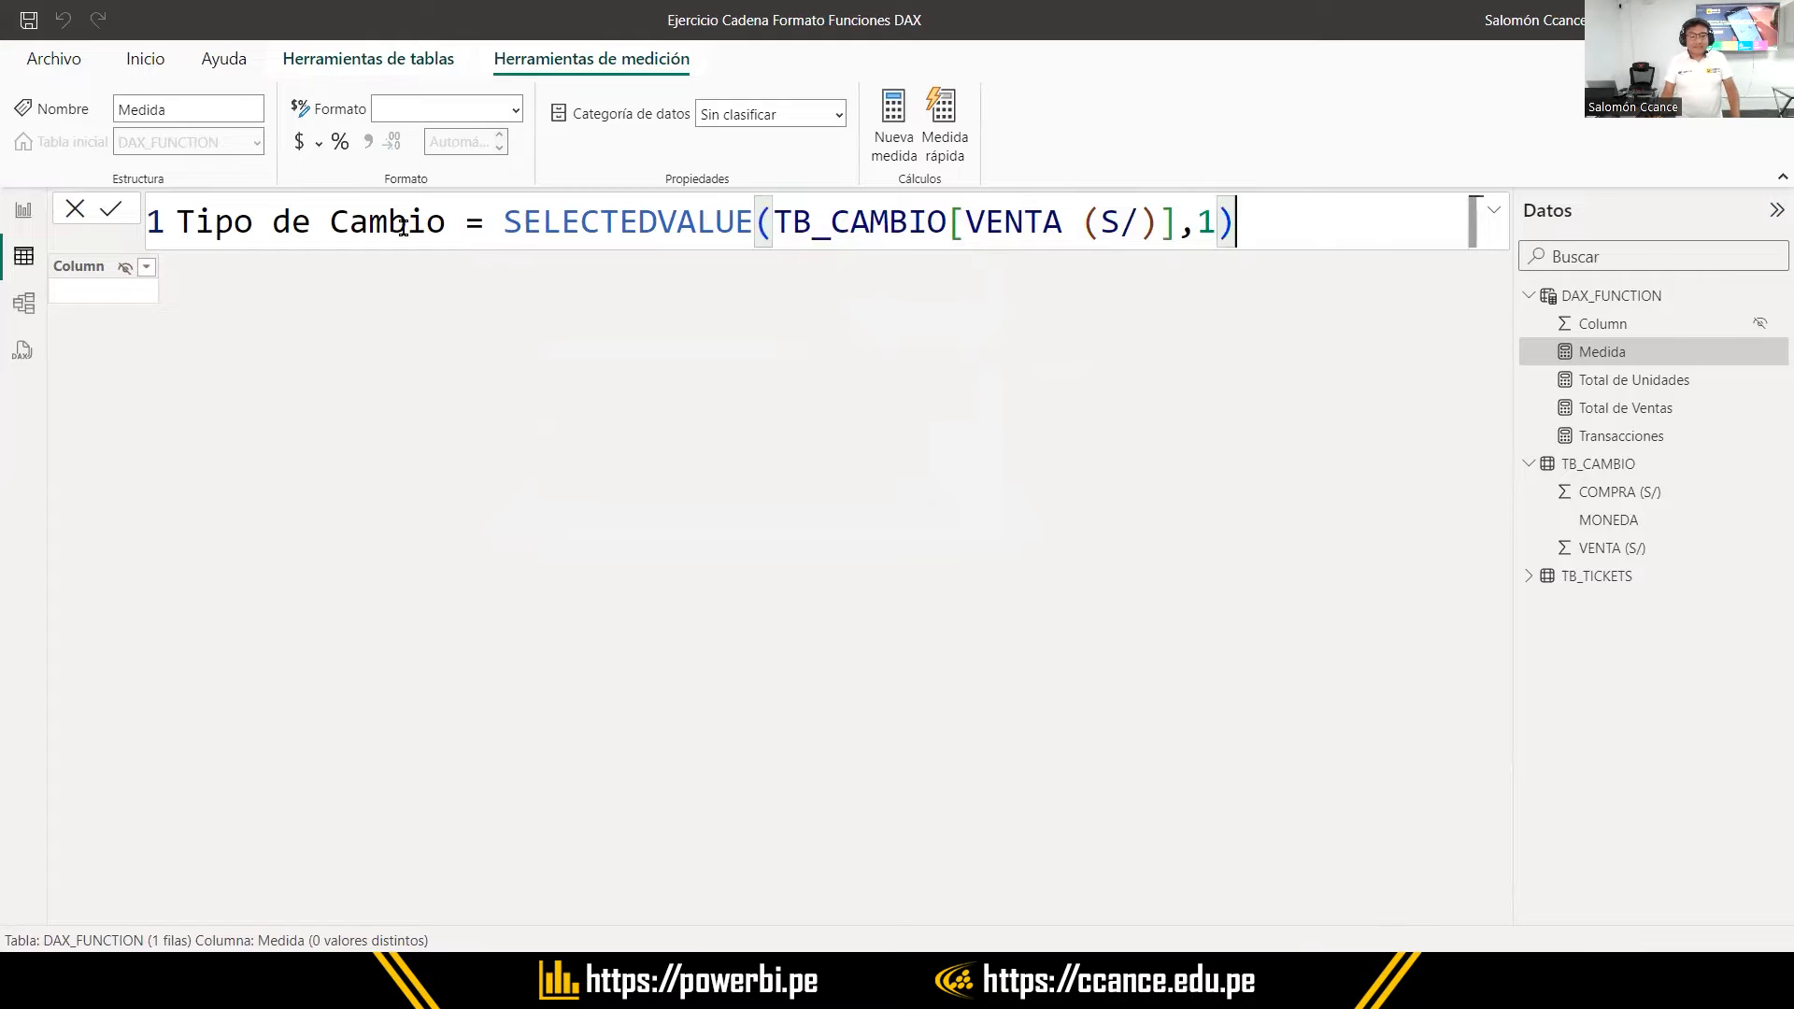
drag(446, 222, 150, 217)
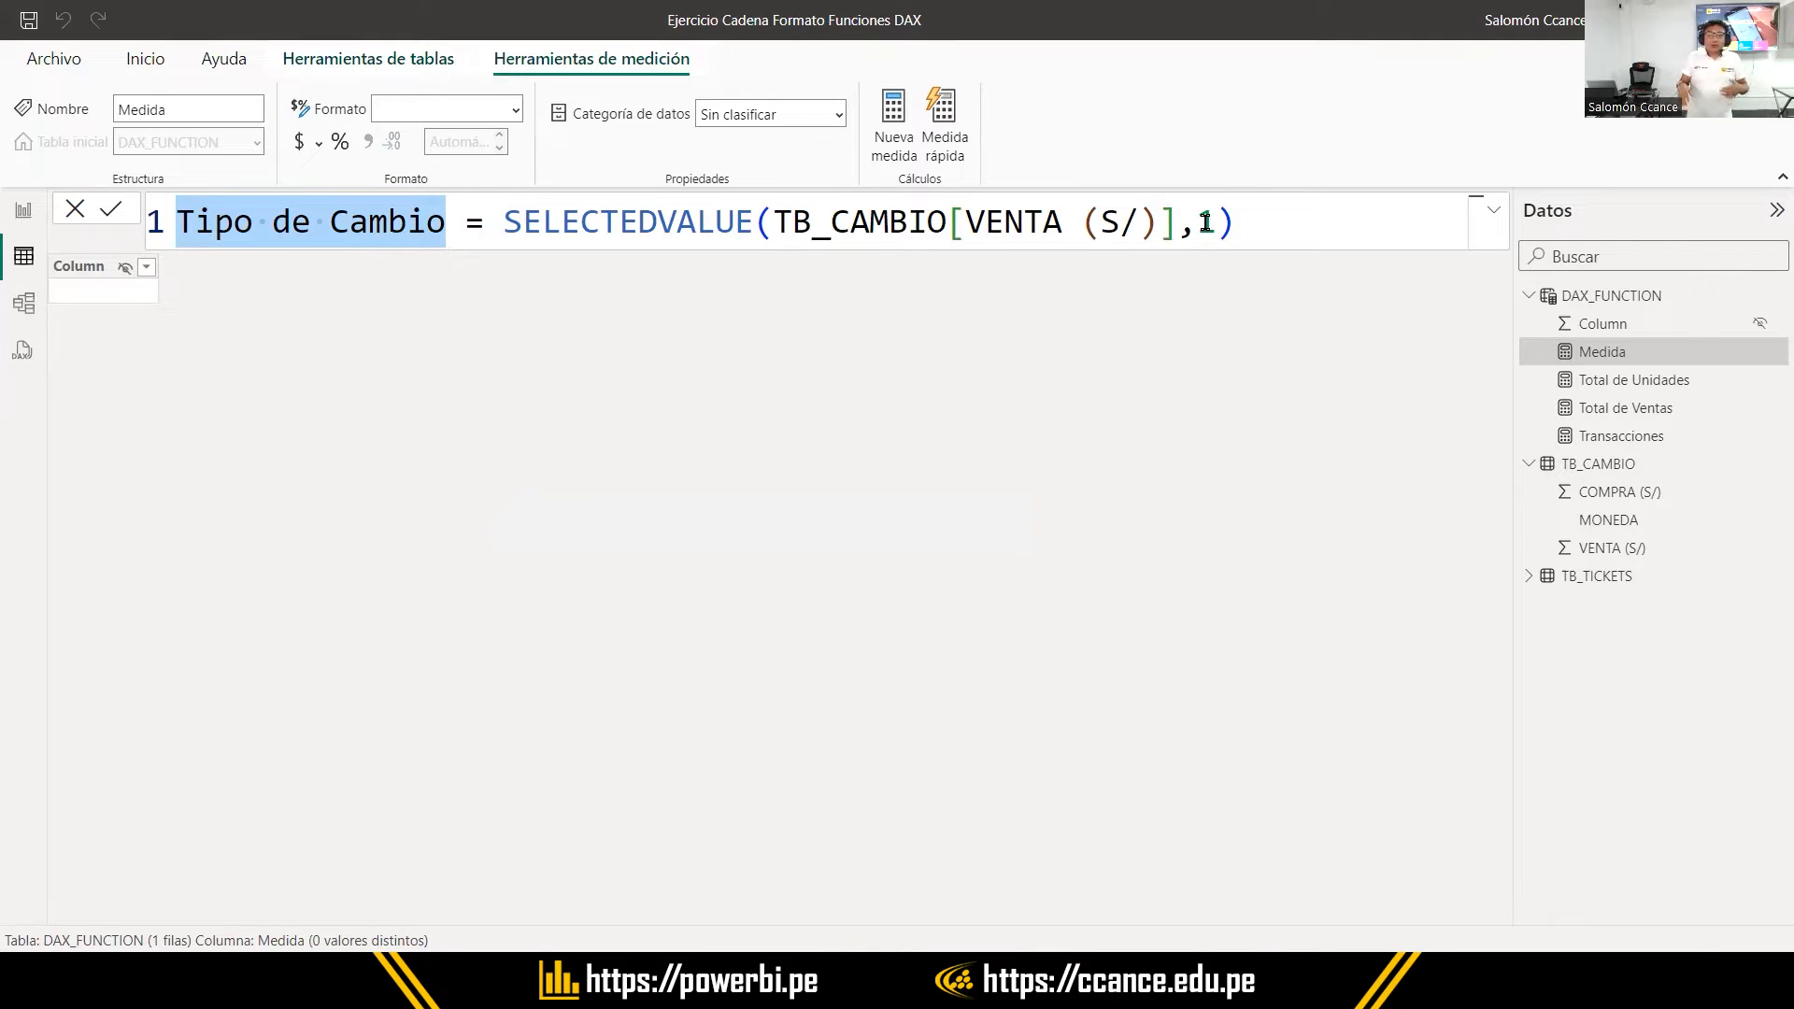
click(1315, 223)
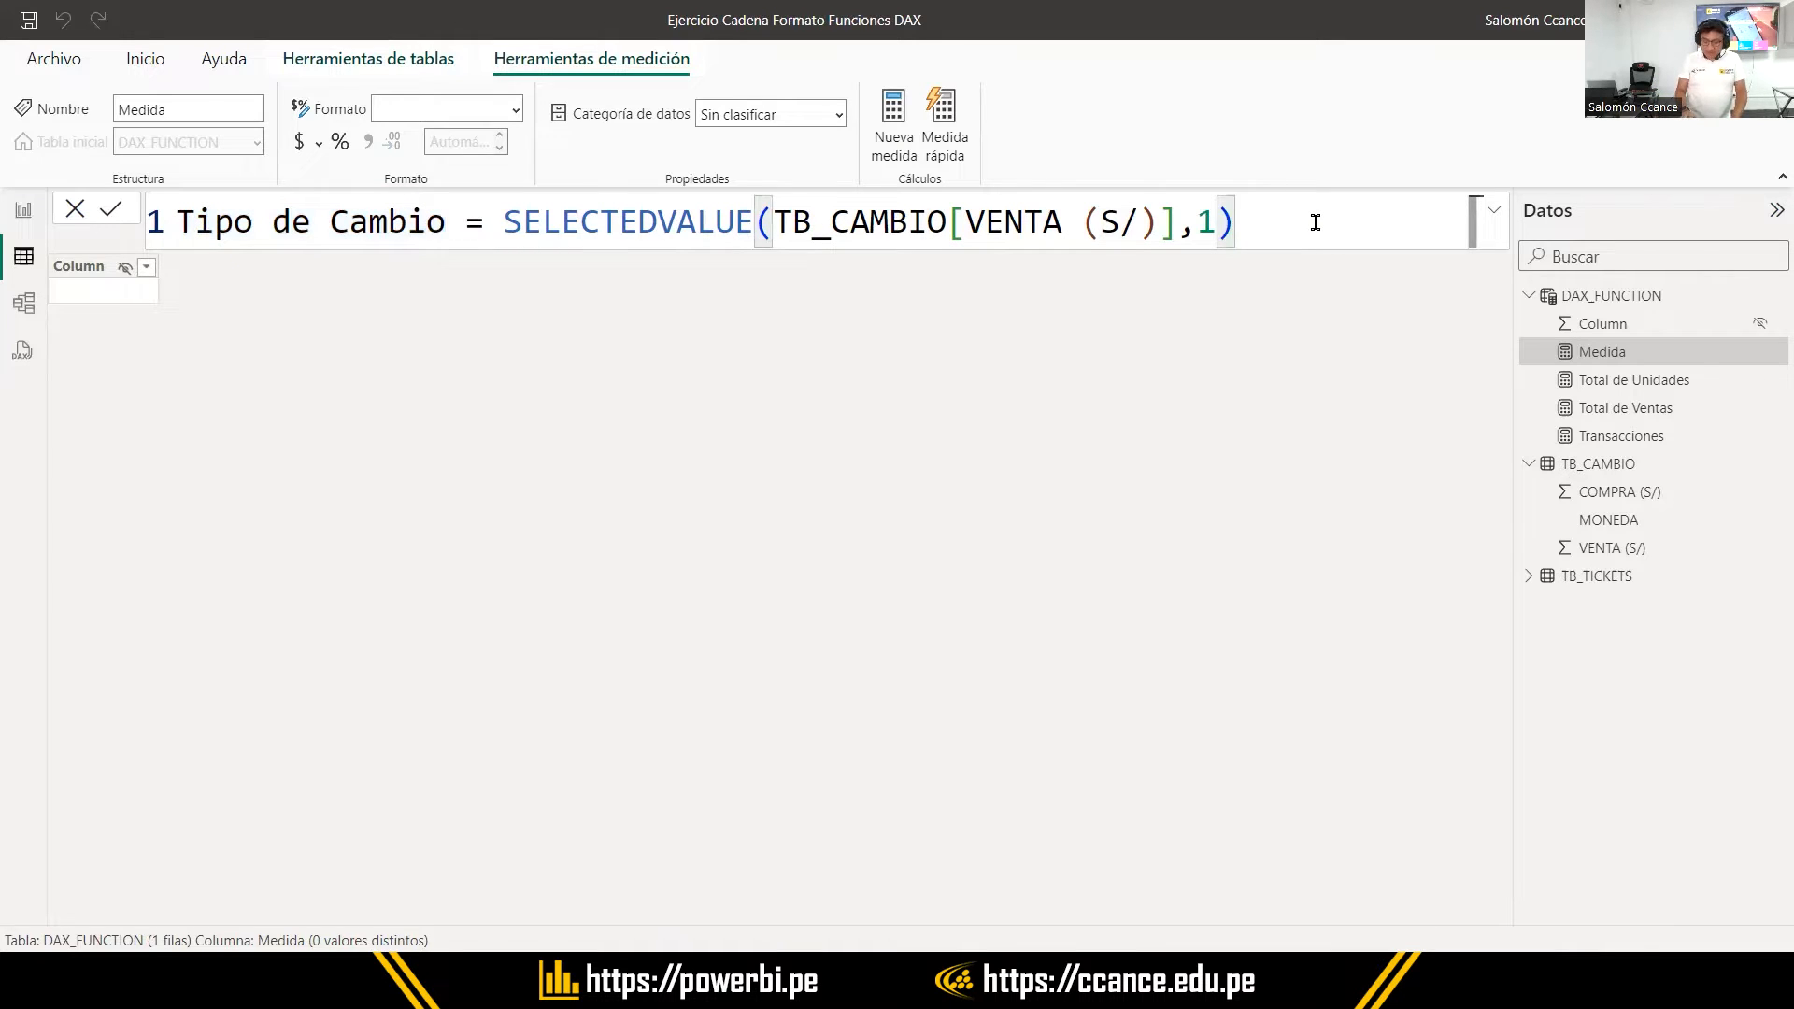
key(Return)
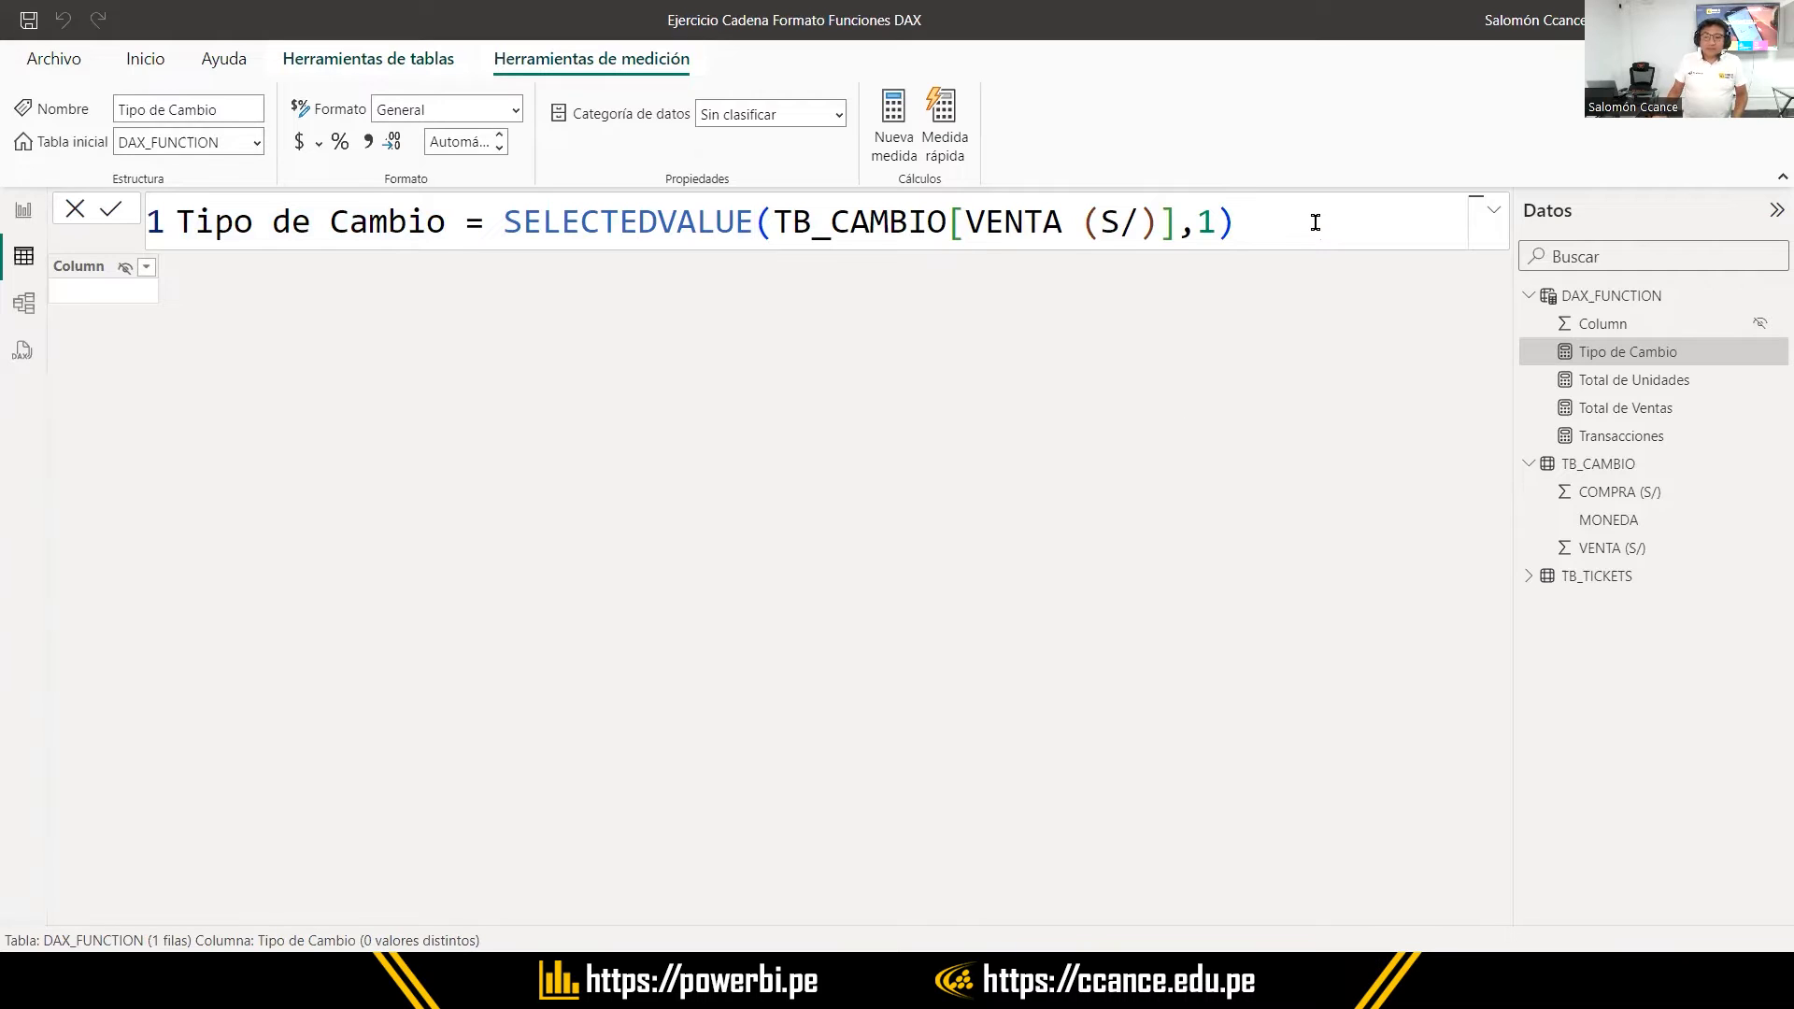
Return to the report page and select the Tipo de Cambio measure in the DAX_FUNCTION table
key(ctrl+a)
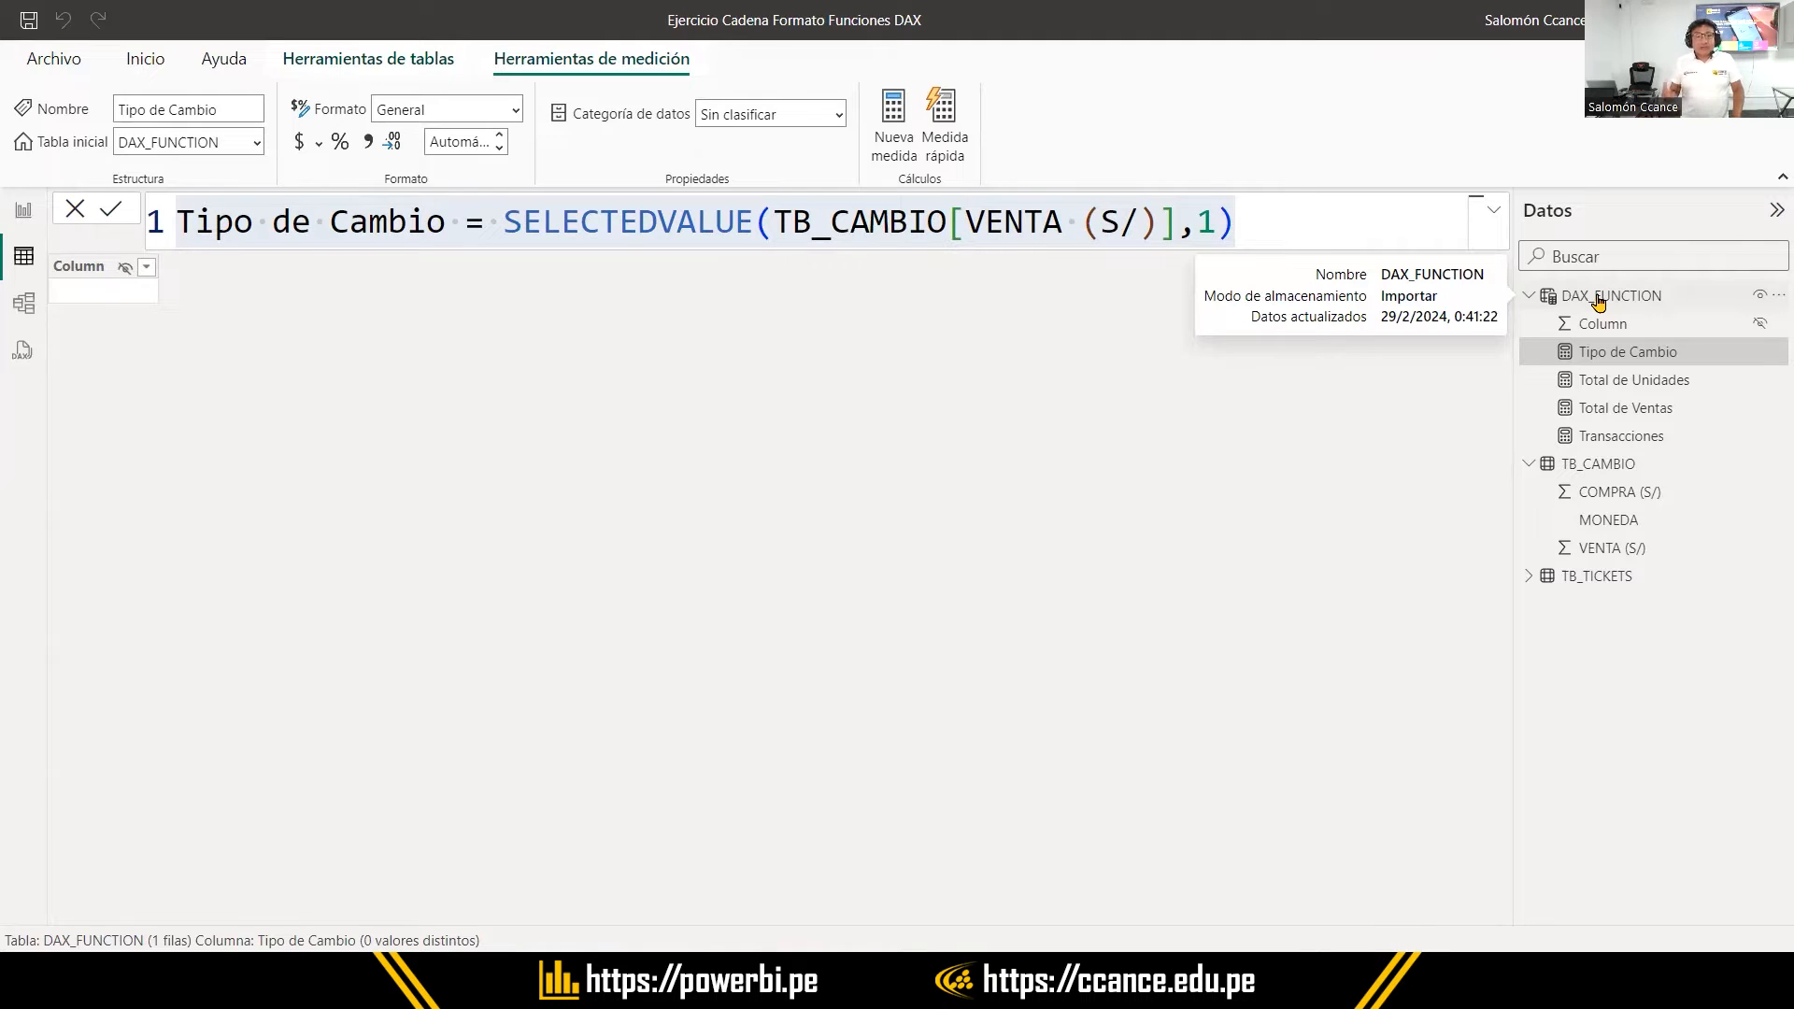
click(23, 210)
click(1603, 327)
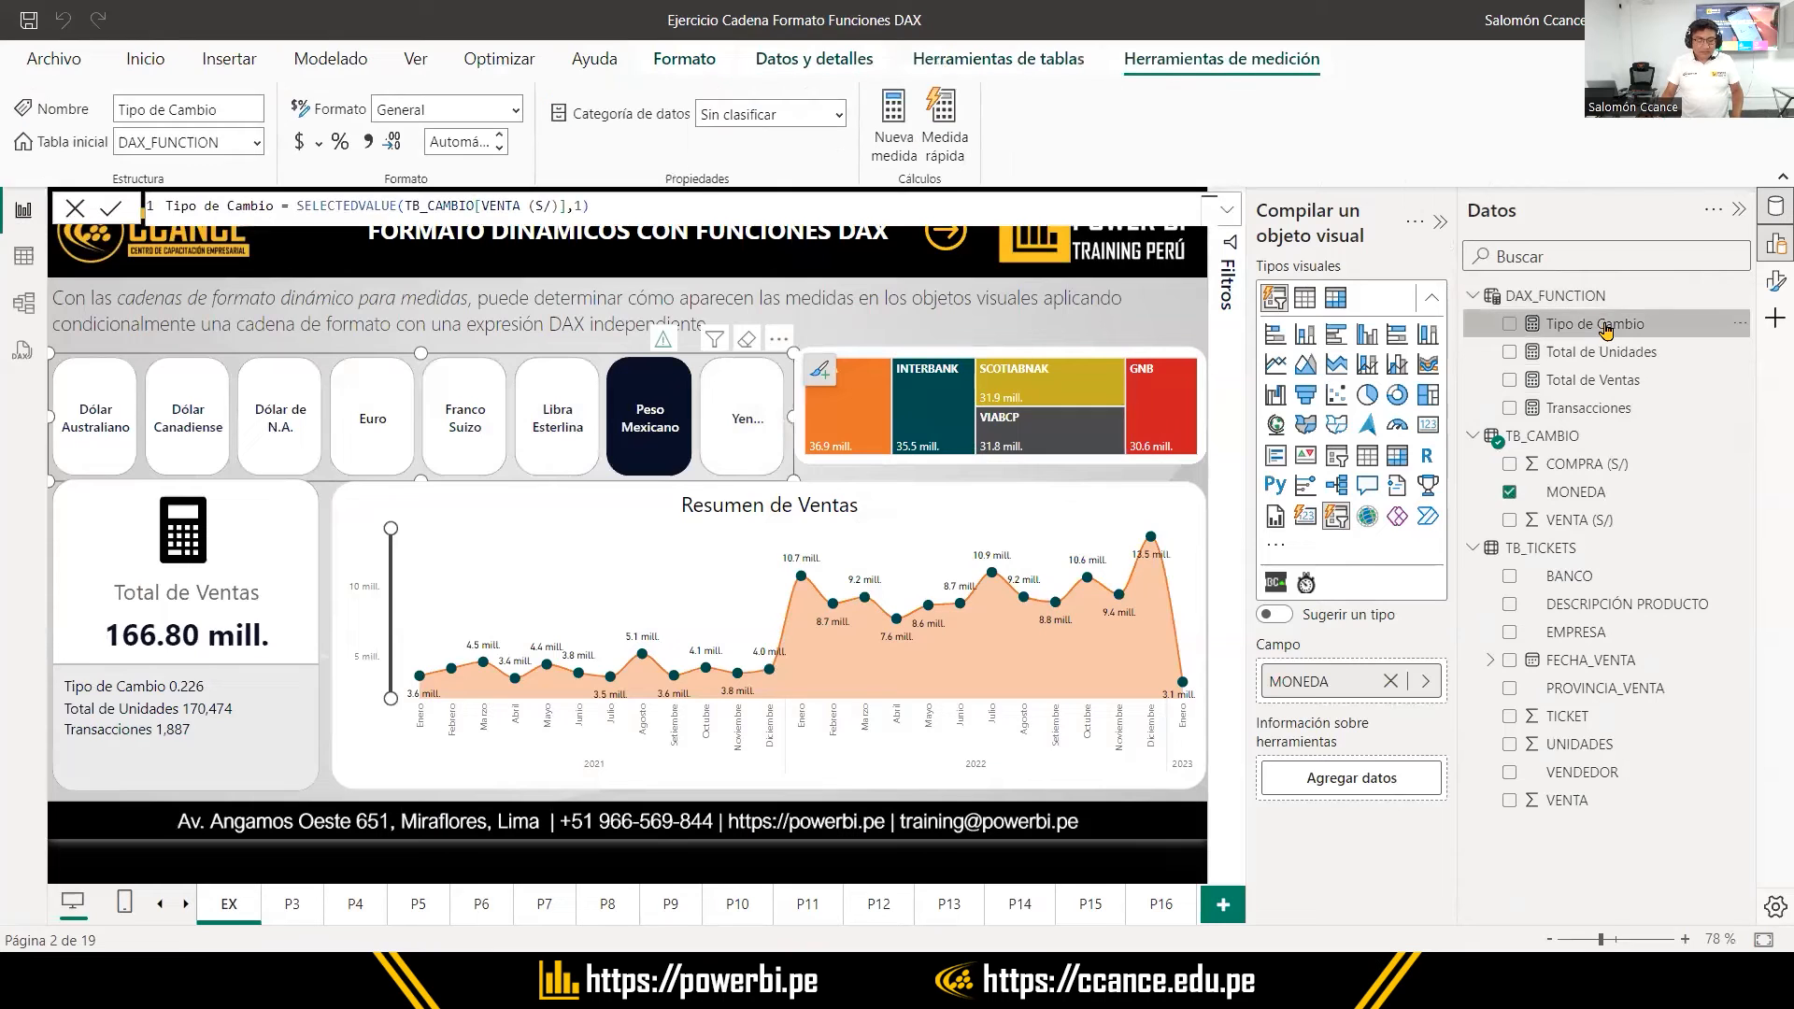
Narrow the MONEDA slicer and add a card showing Tipo de Cambio in the free space beside it
drag(1593, 327, 493, 432)
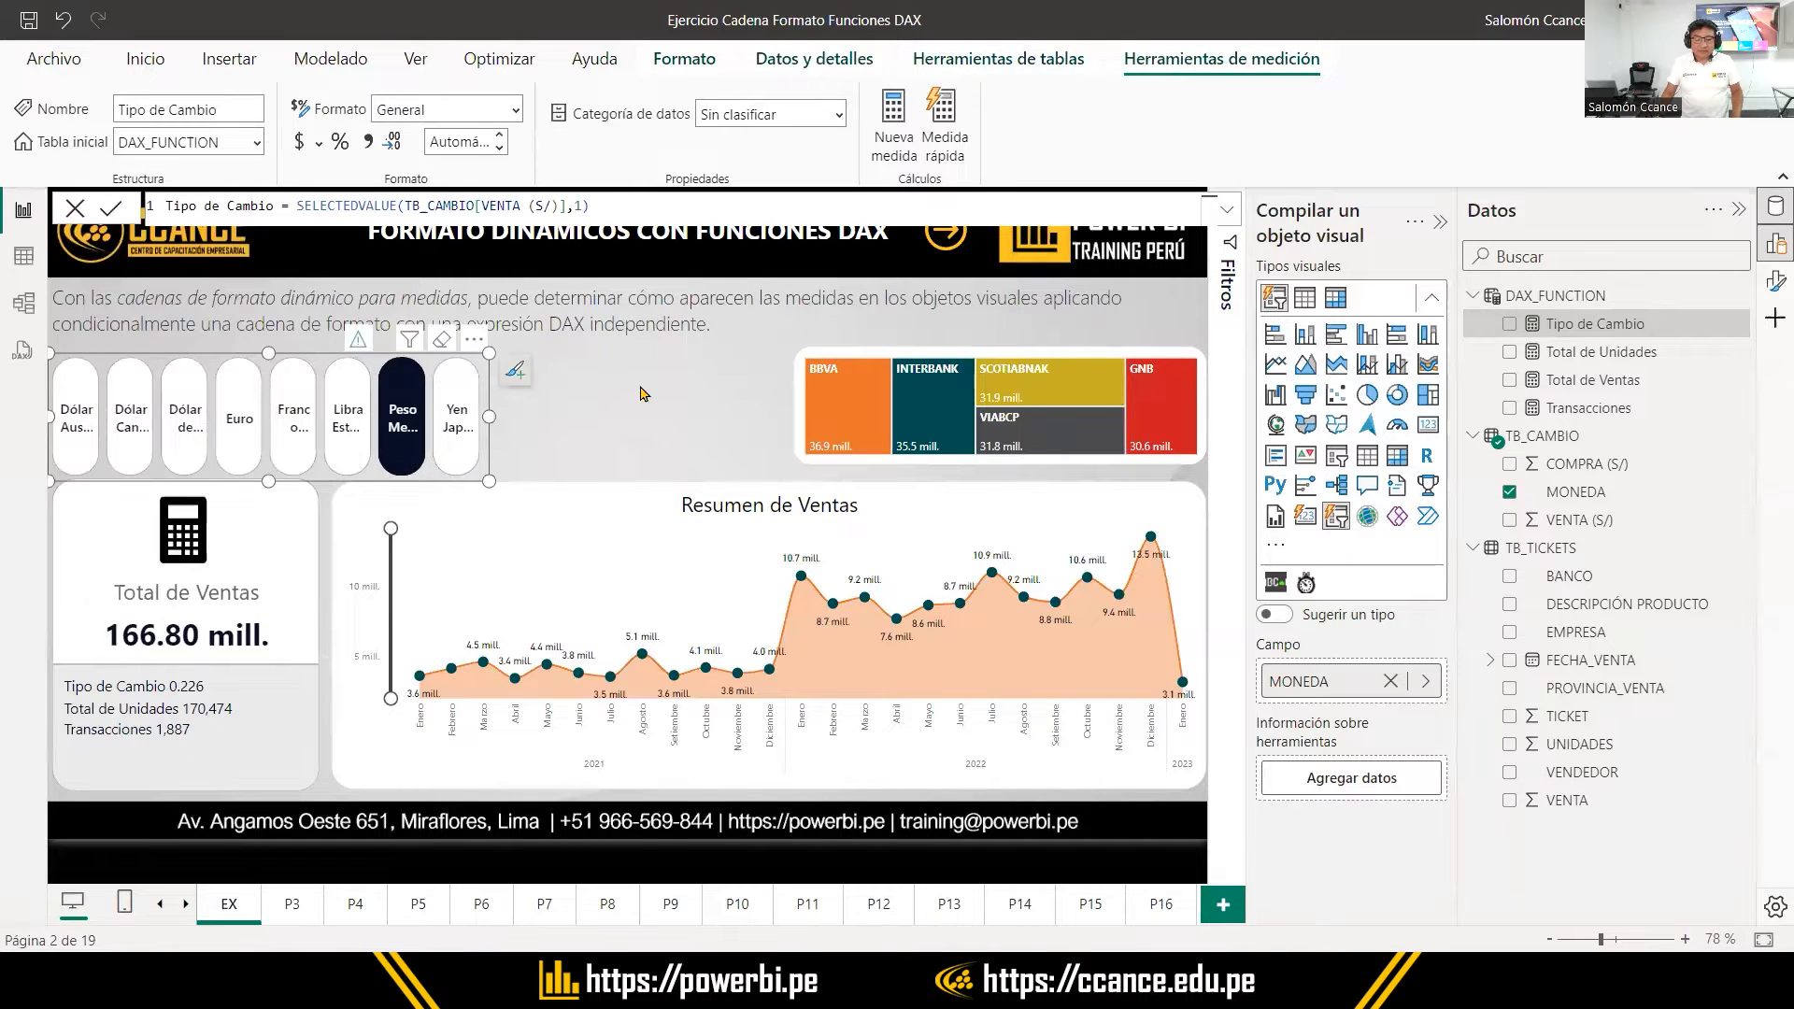
drag(1581, 325, 626, 398)
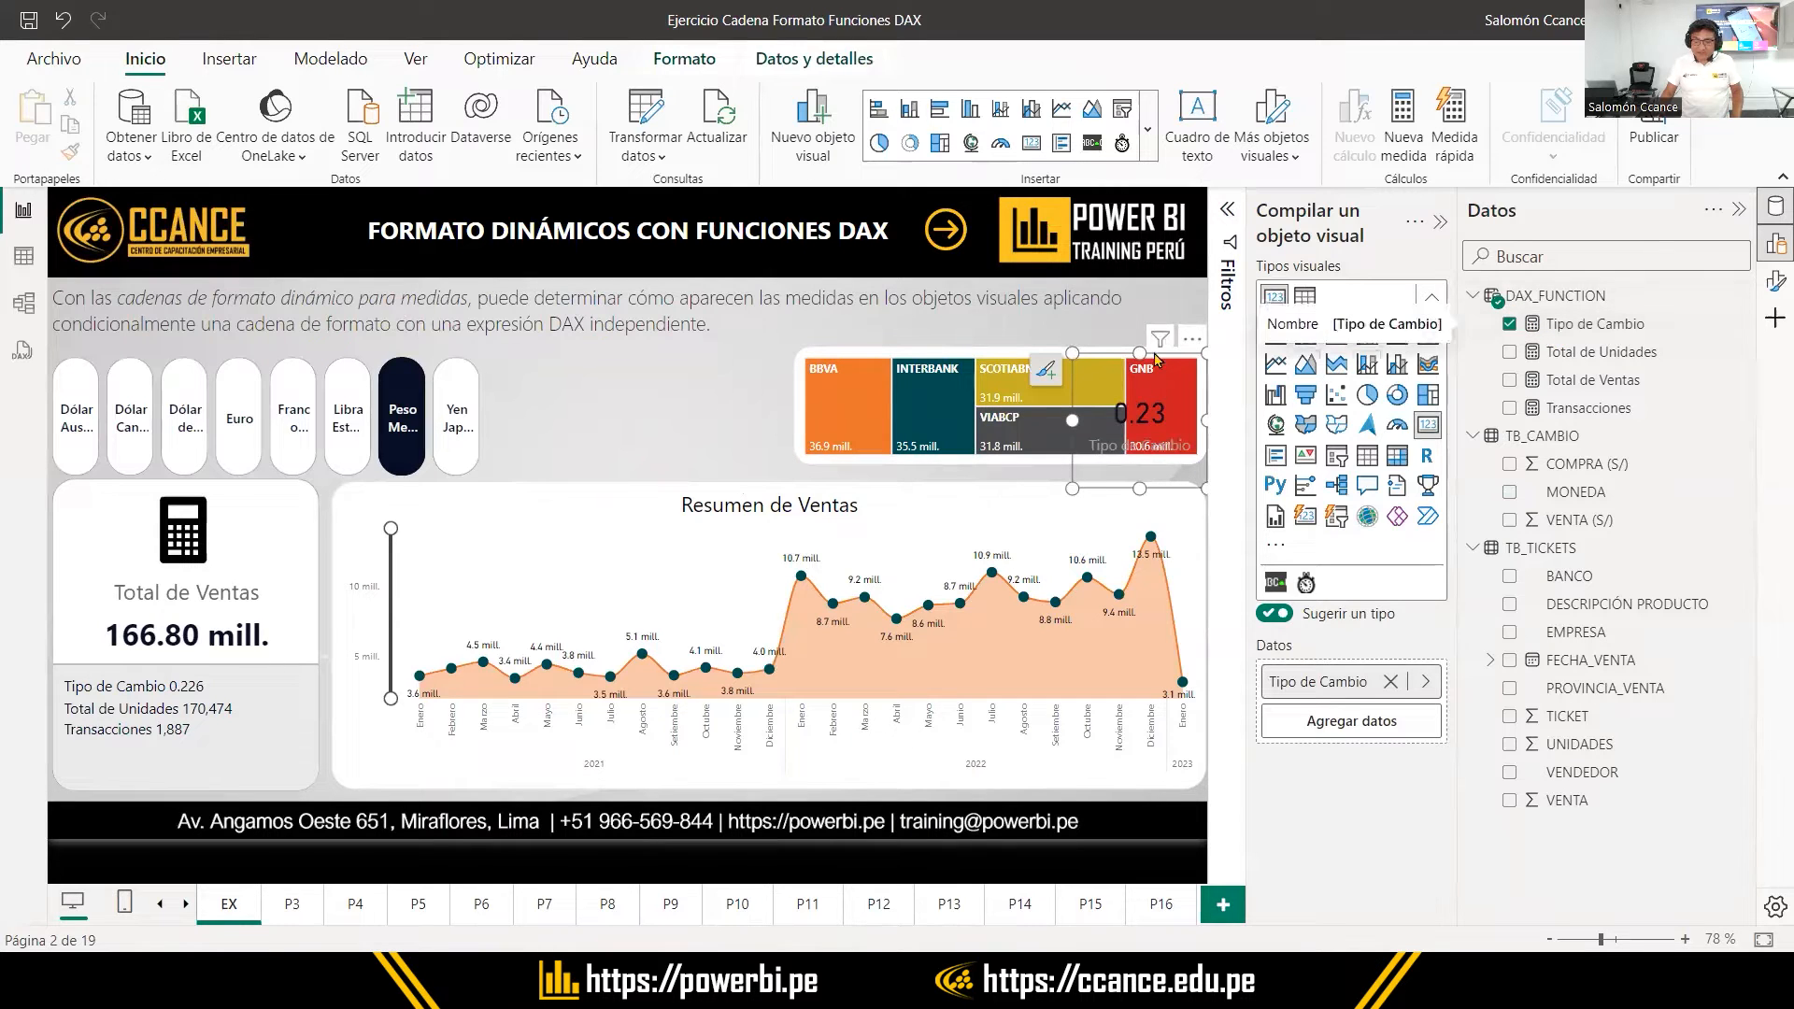
drag(1075, 355, 541, 352)
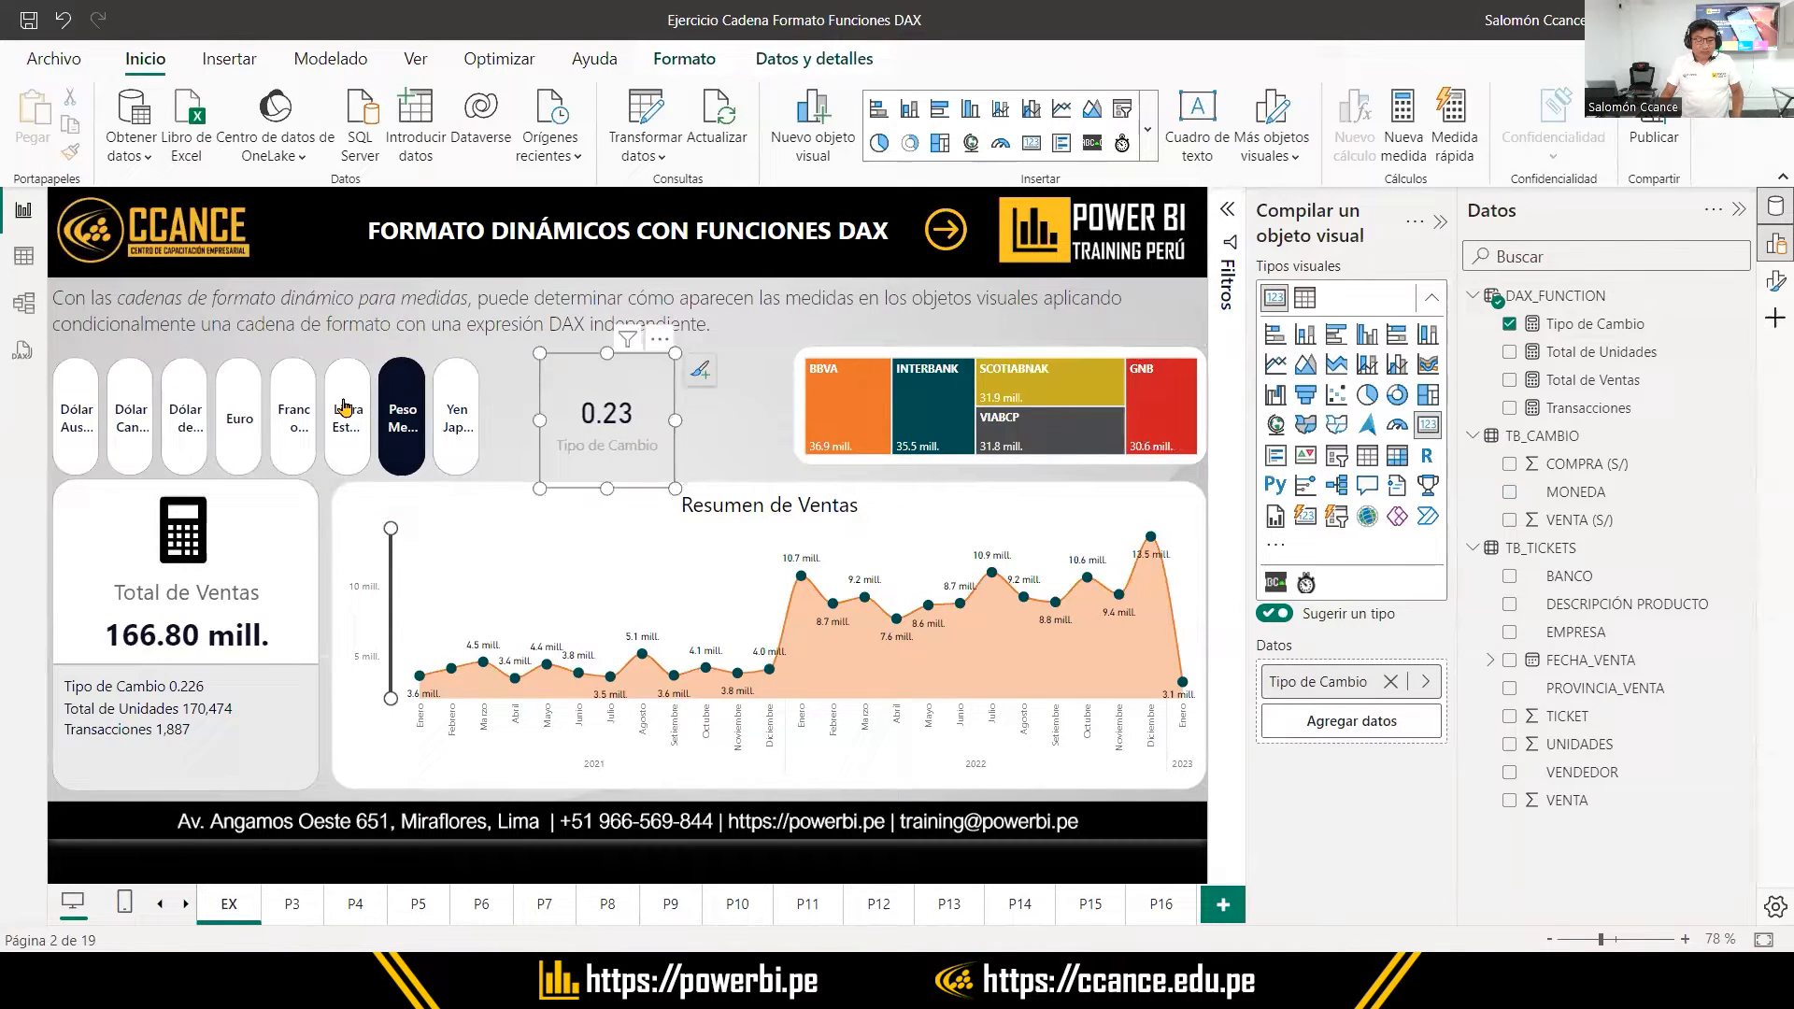
Check the Tipo de Cambio card for each currency from Dólar Australiano to Yen Japonés, and with the slicer selection cleared
click(86, 426)
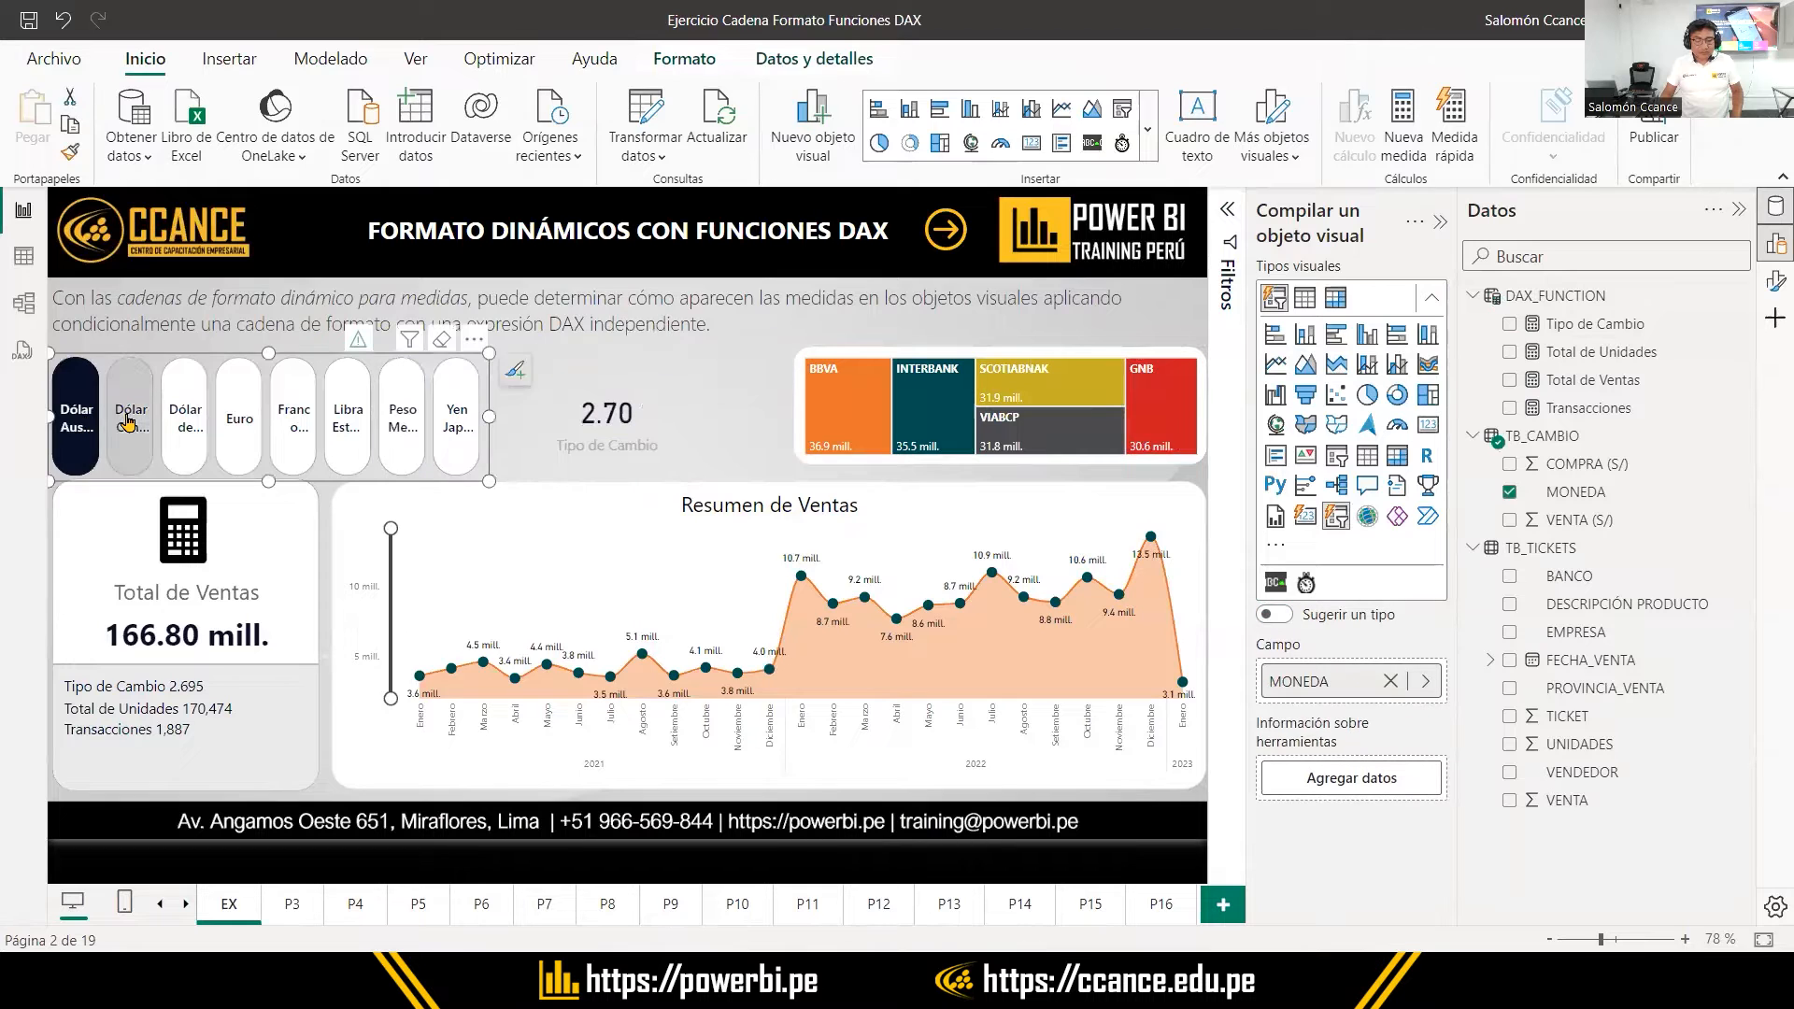
click(129, 426)
click(185, 420)
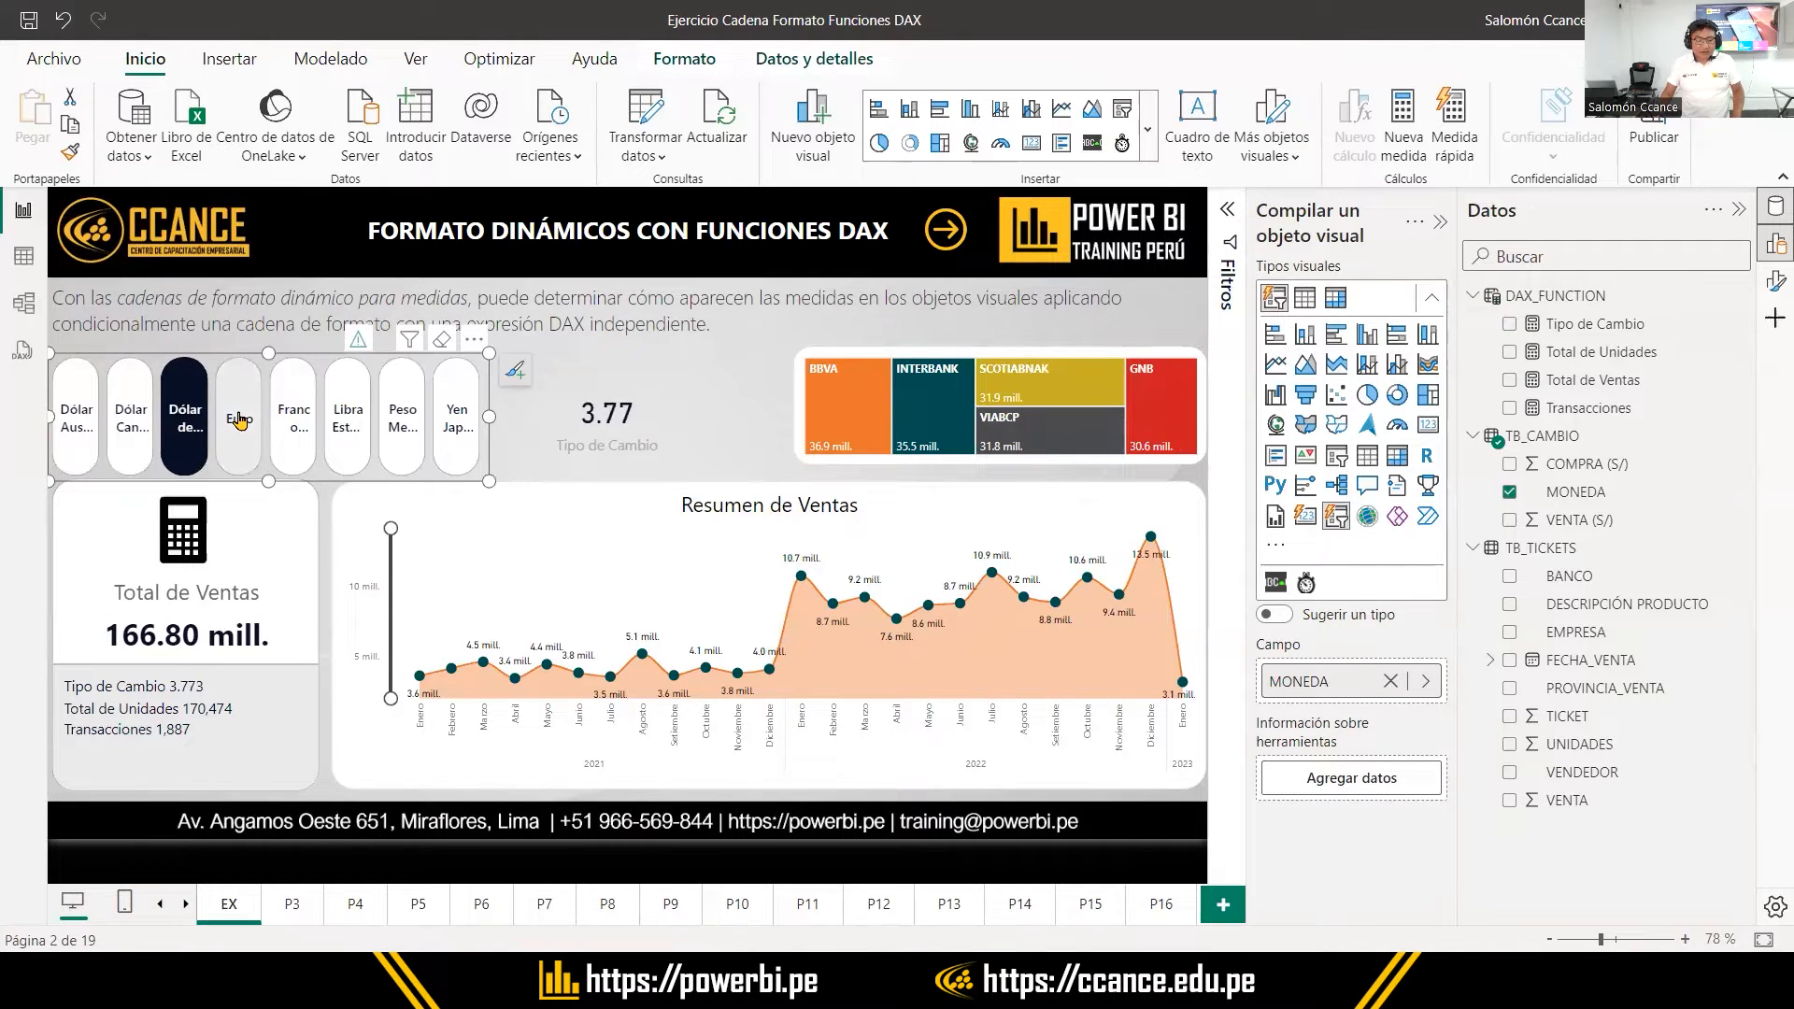
click(239, 422)
click(294, 419)
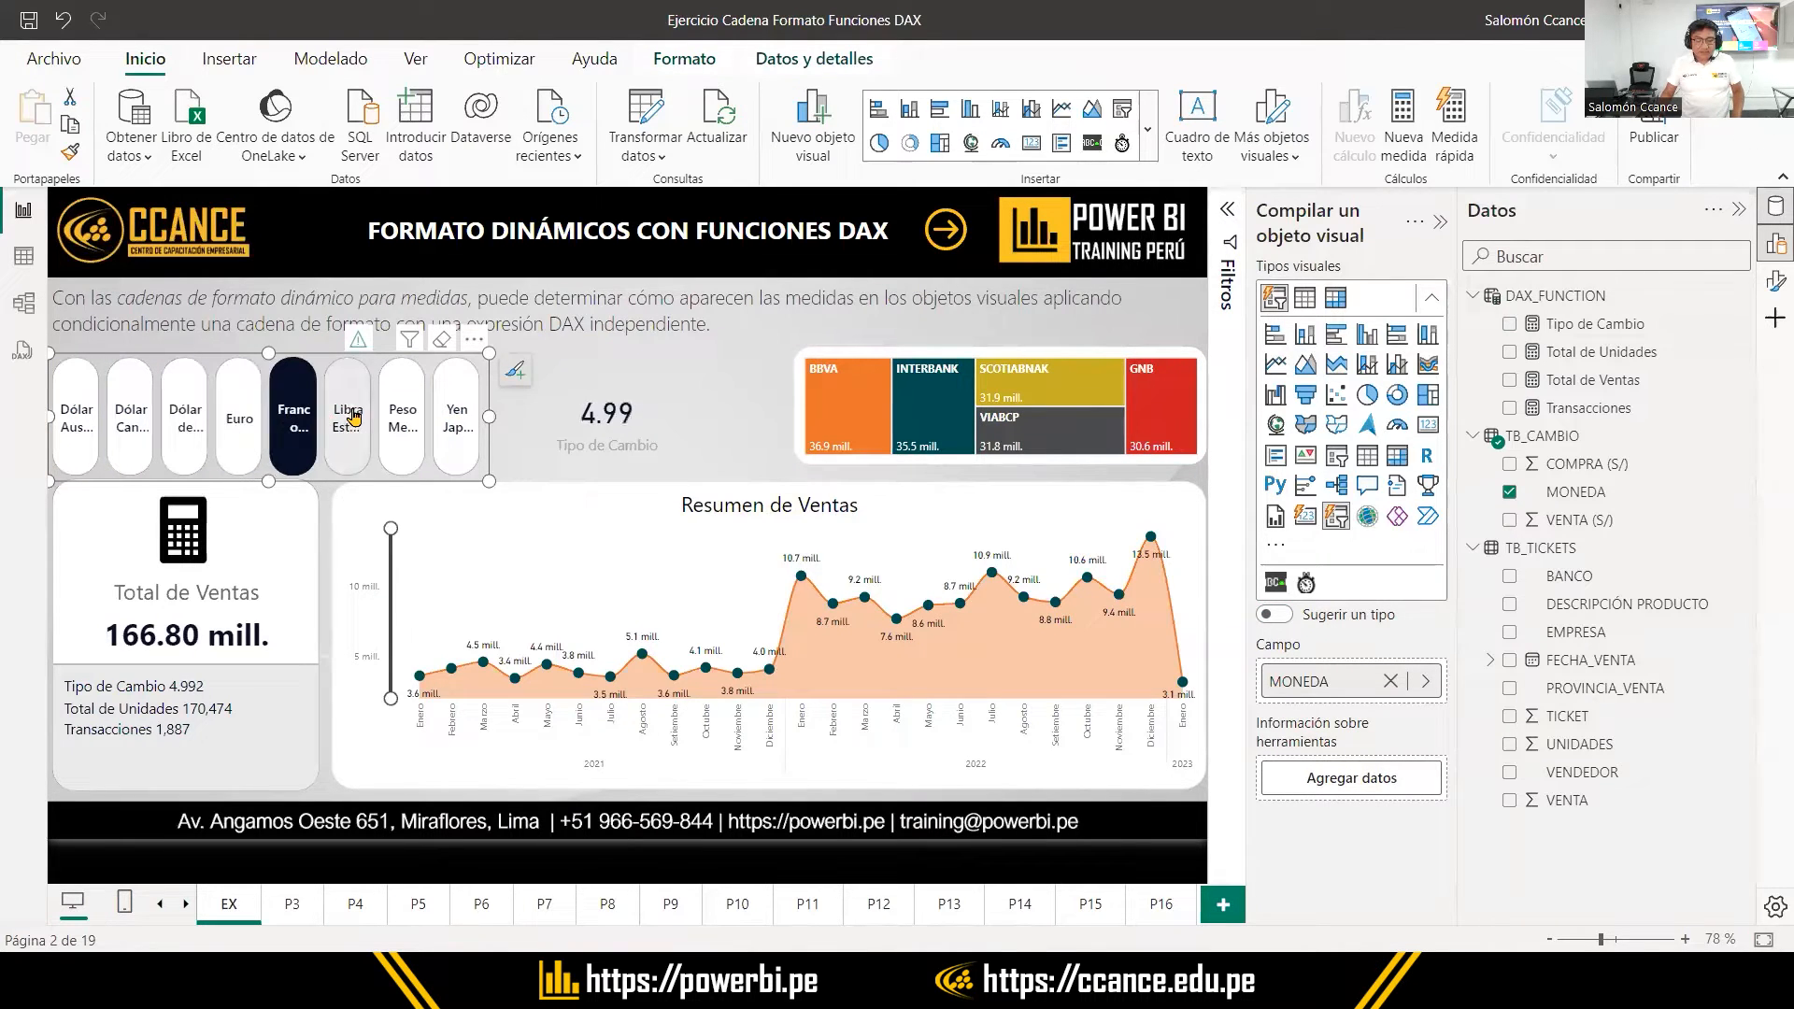
click(350, 419)
click(402, 421)
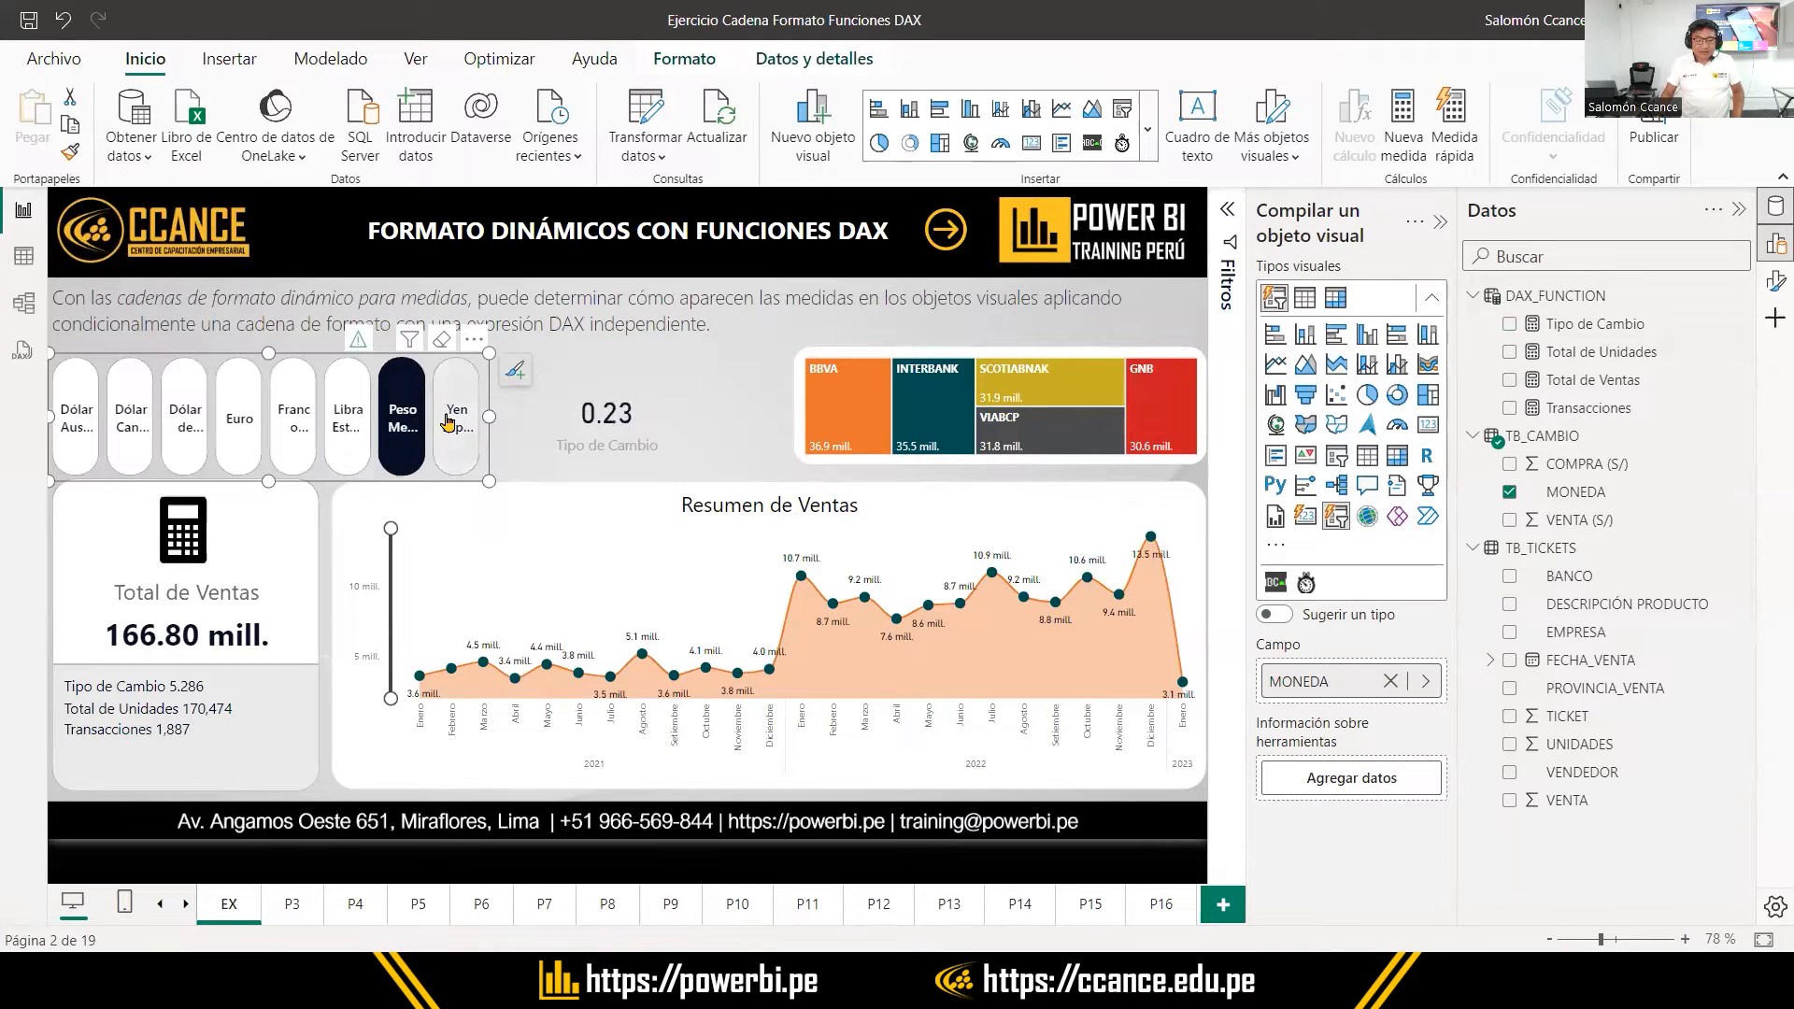
click(452, 420)
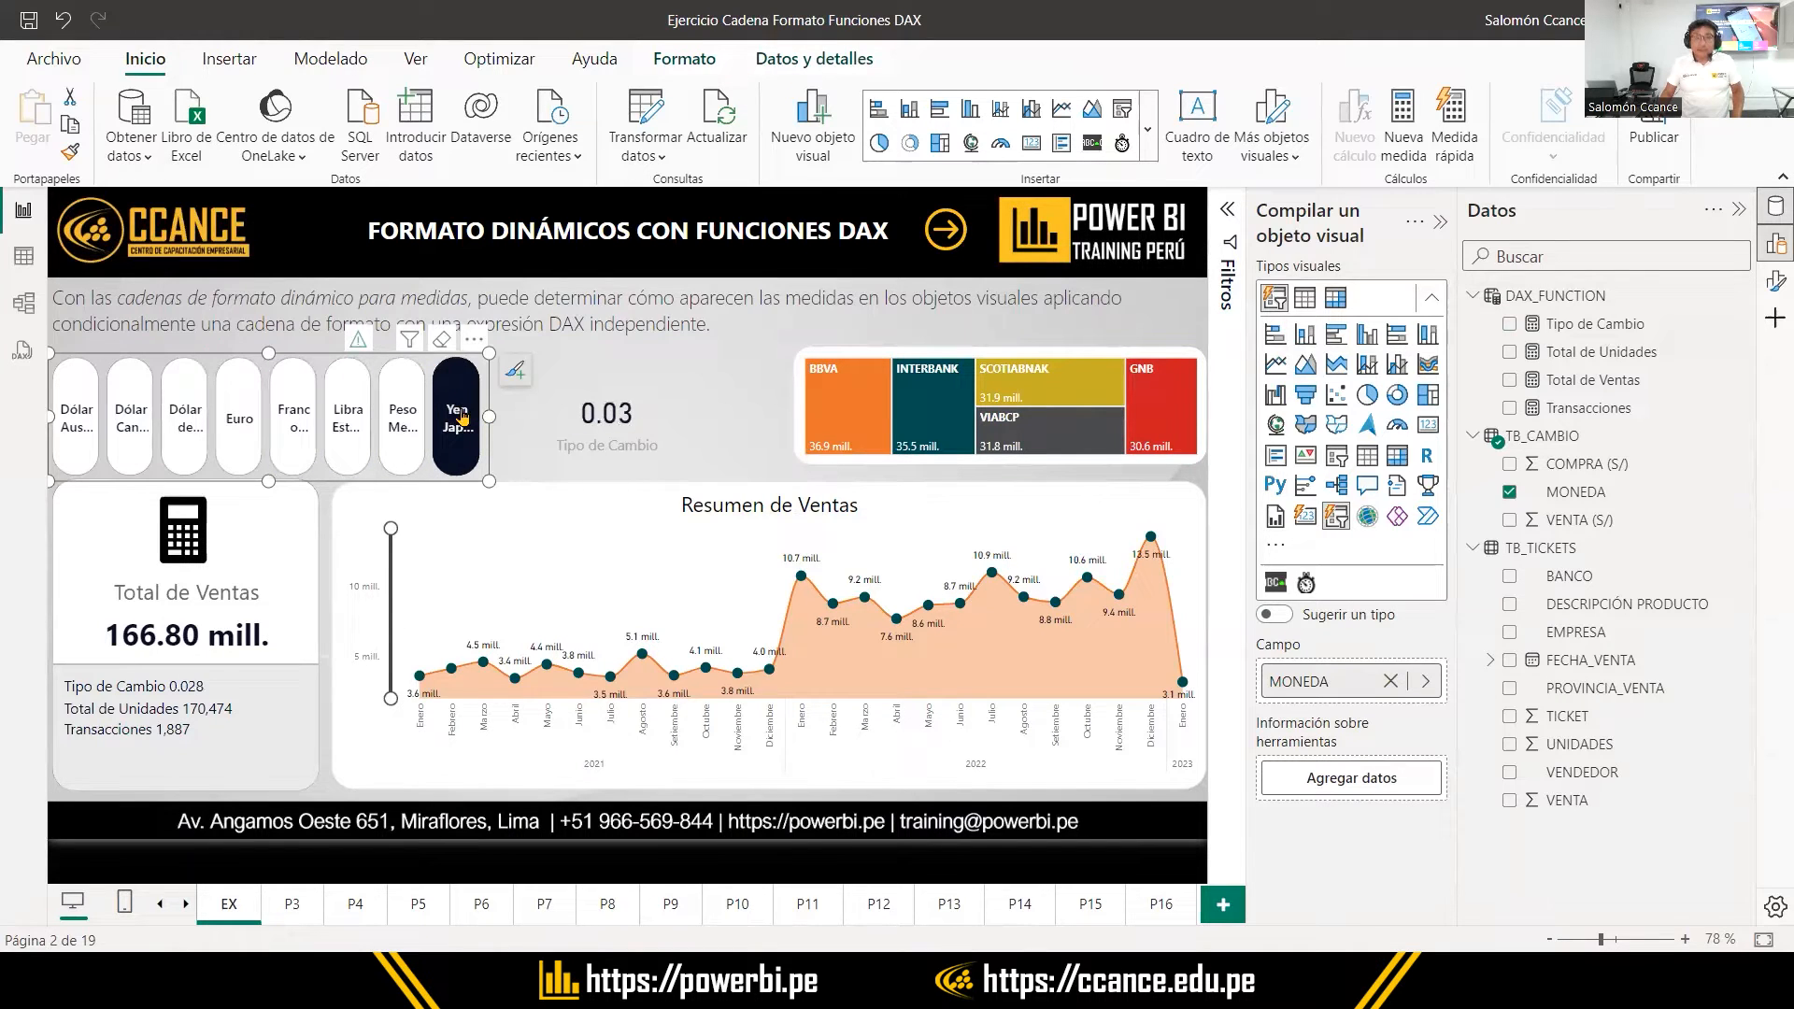
click(472, 415)
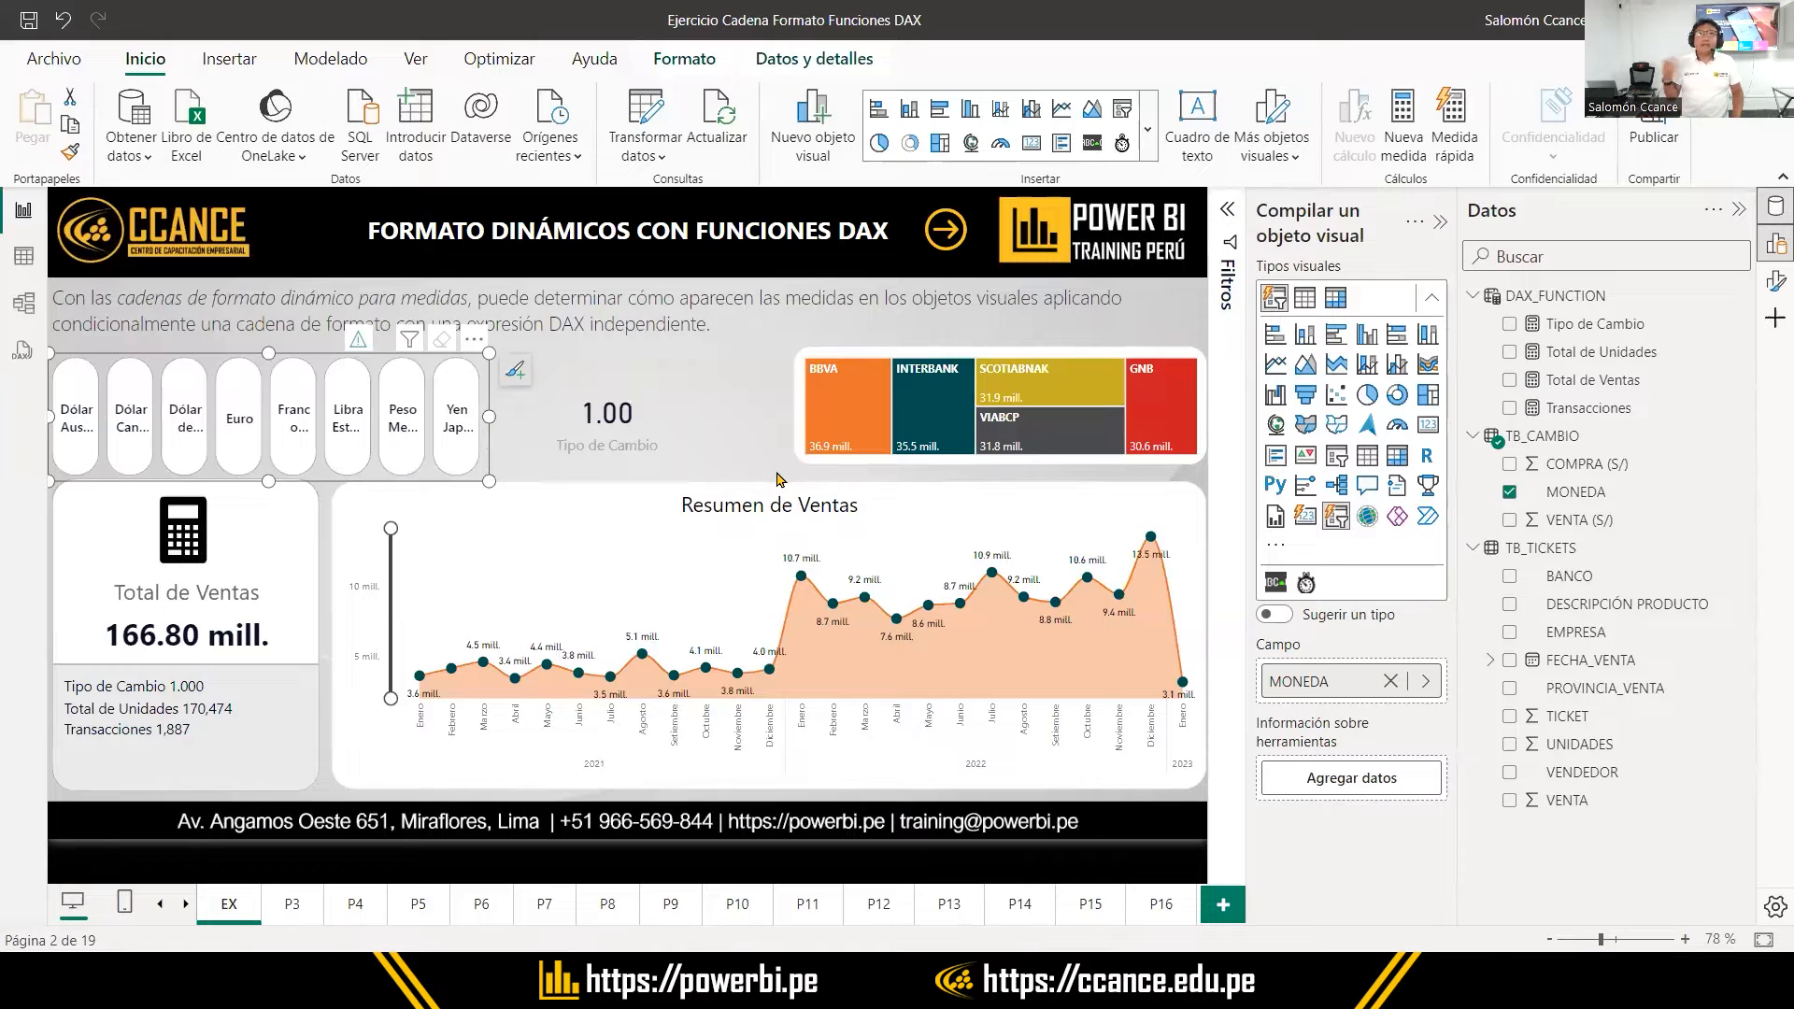
Delete the Tipo de Cambio test card and widen the MONEDA slicer to fill the space up to the treemap
click(635, 411)
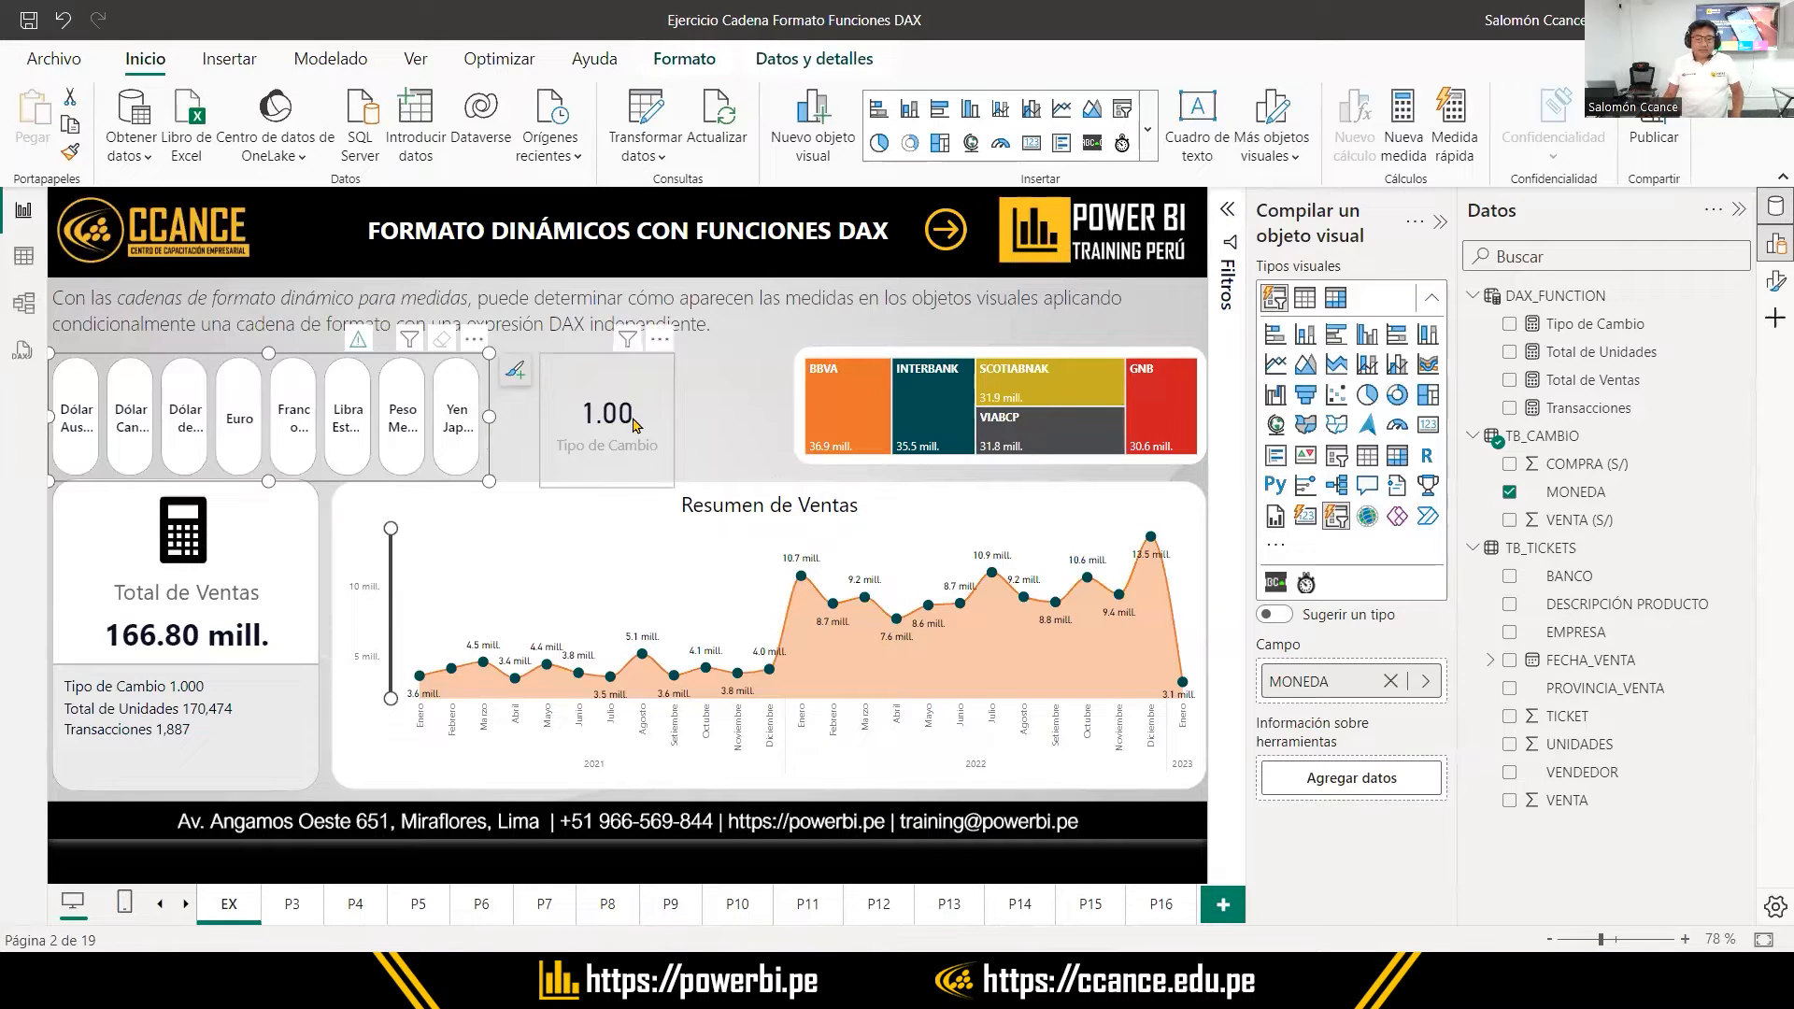
click(660, 338)
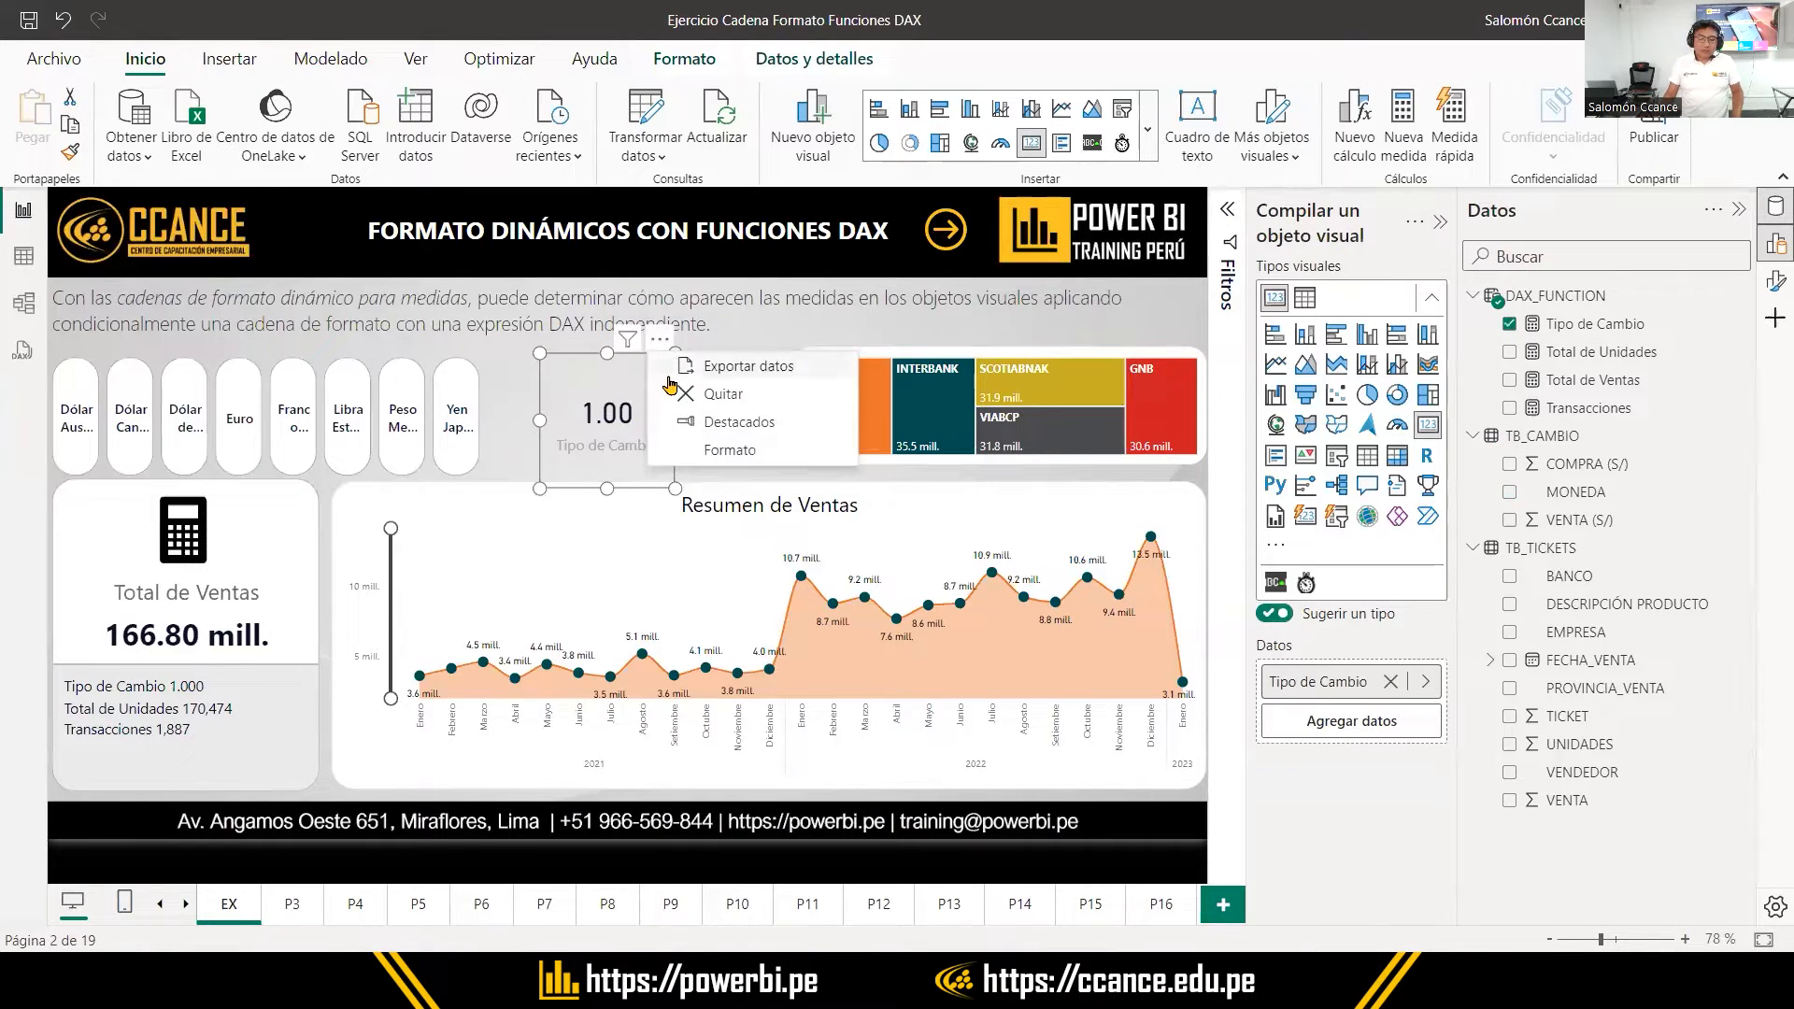
click(733, 398)
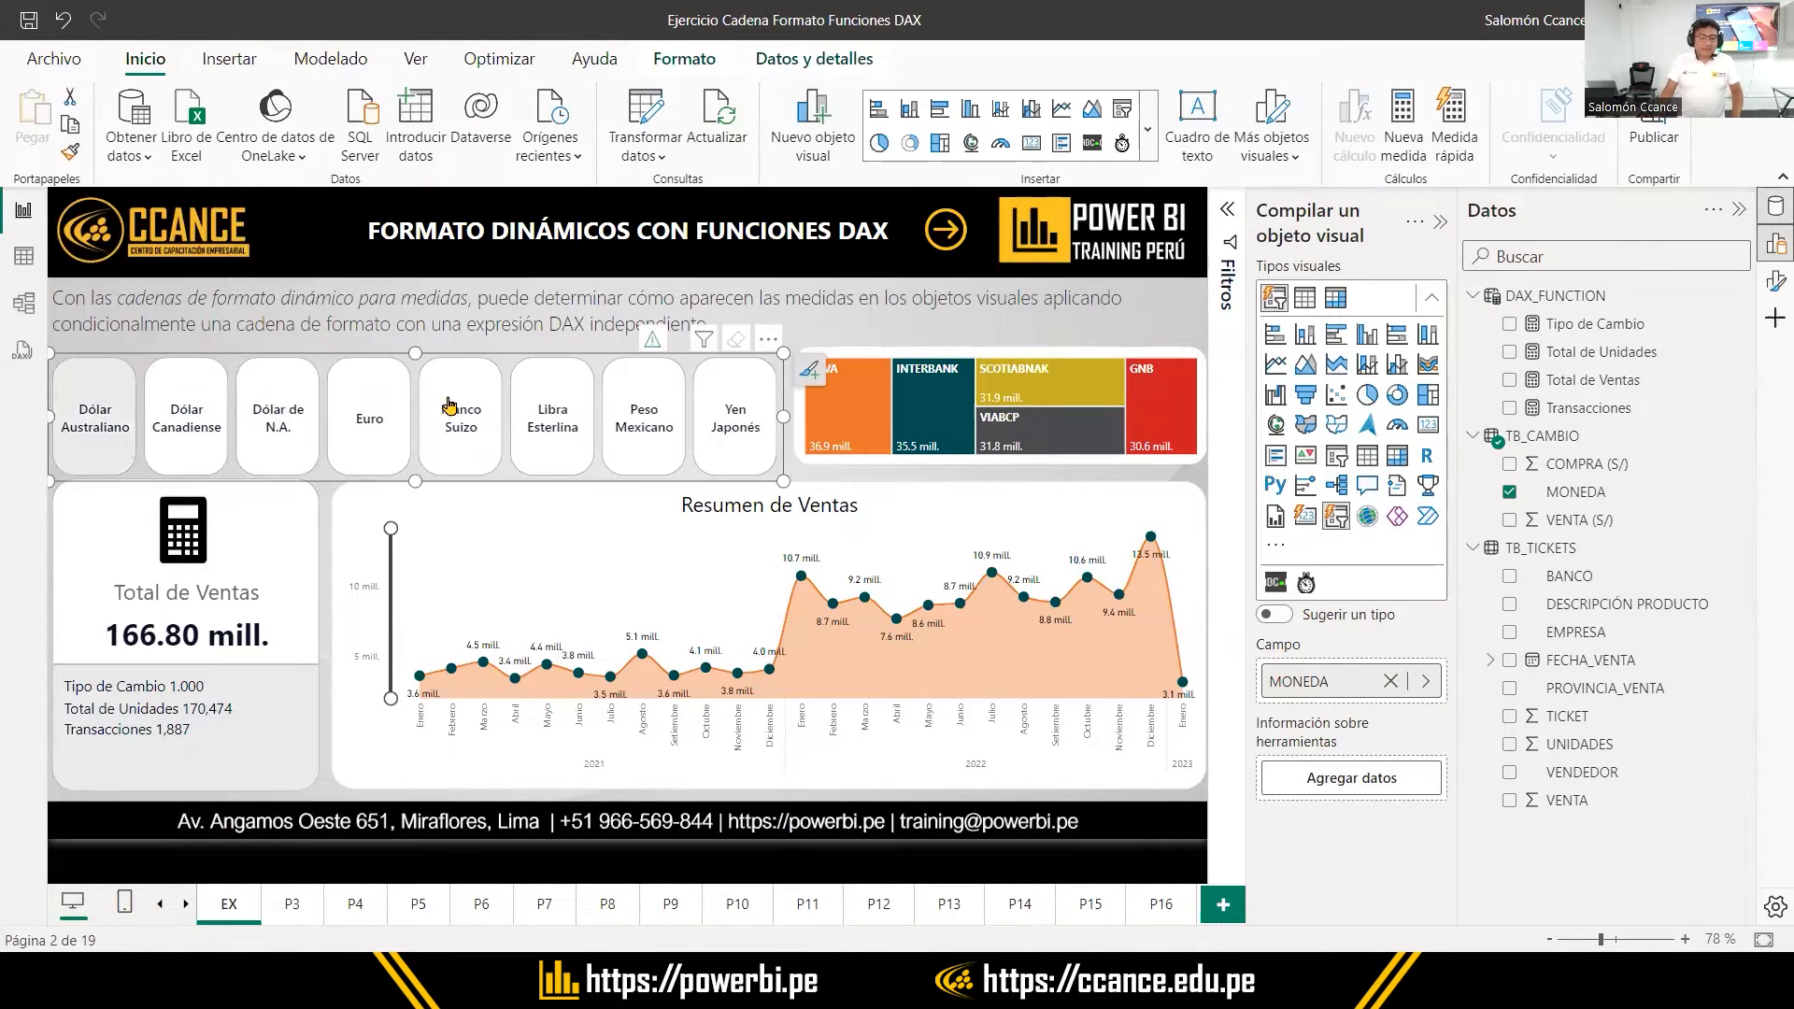
Look up the Tarjeta (nueva) visual in the gallery of insertable visuals and close the gallery
click(1147, 141)
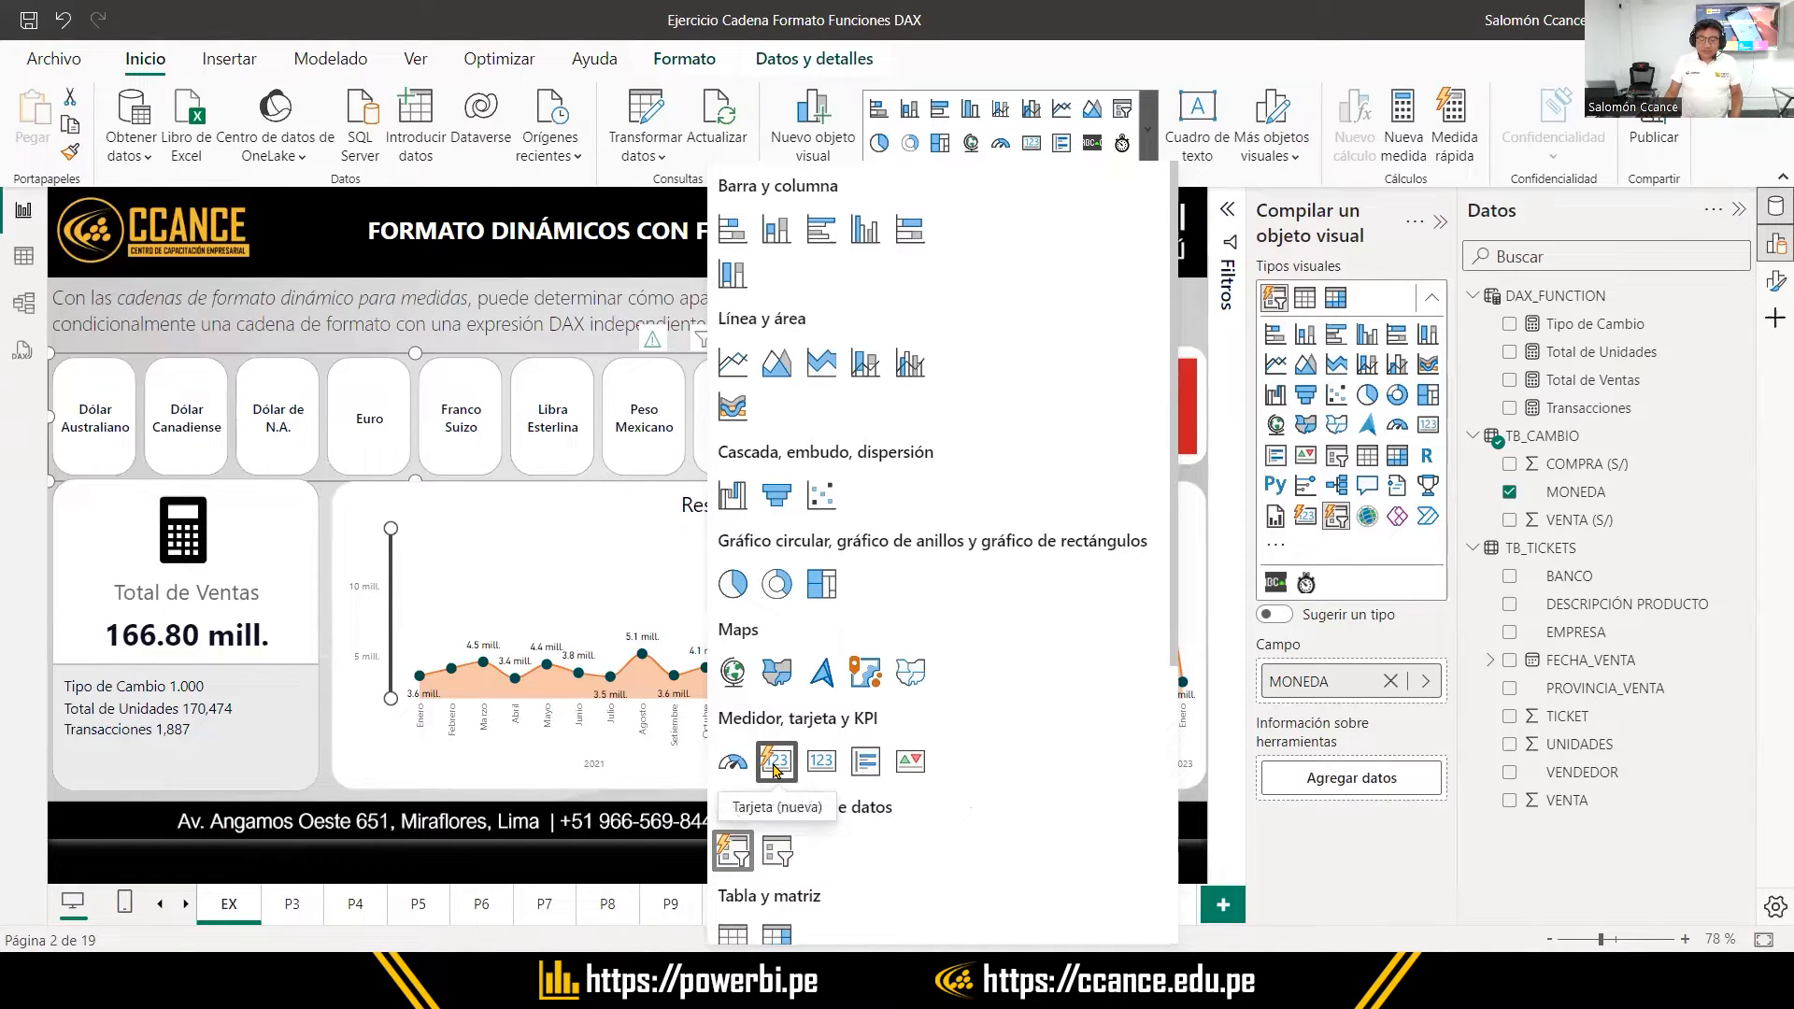
key(ctrl)
key(ctrl)
key(ctrl)
key(ctrl)
click(279, 254)
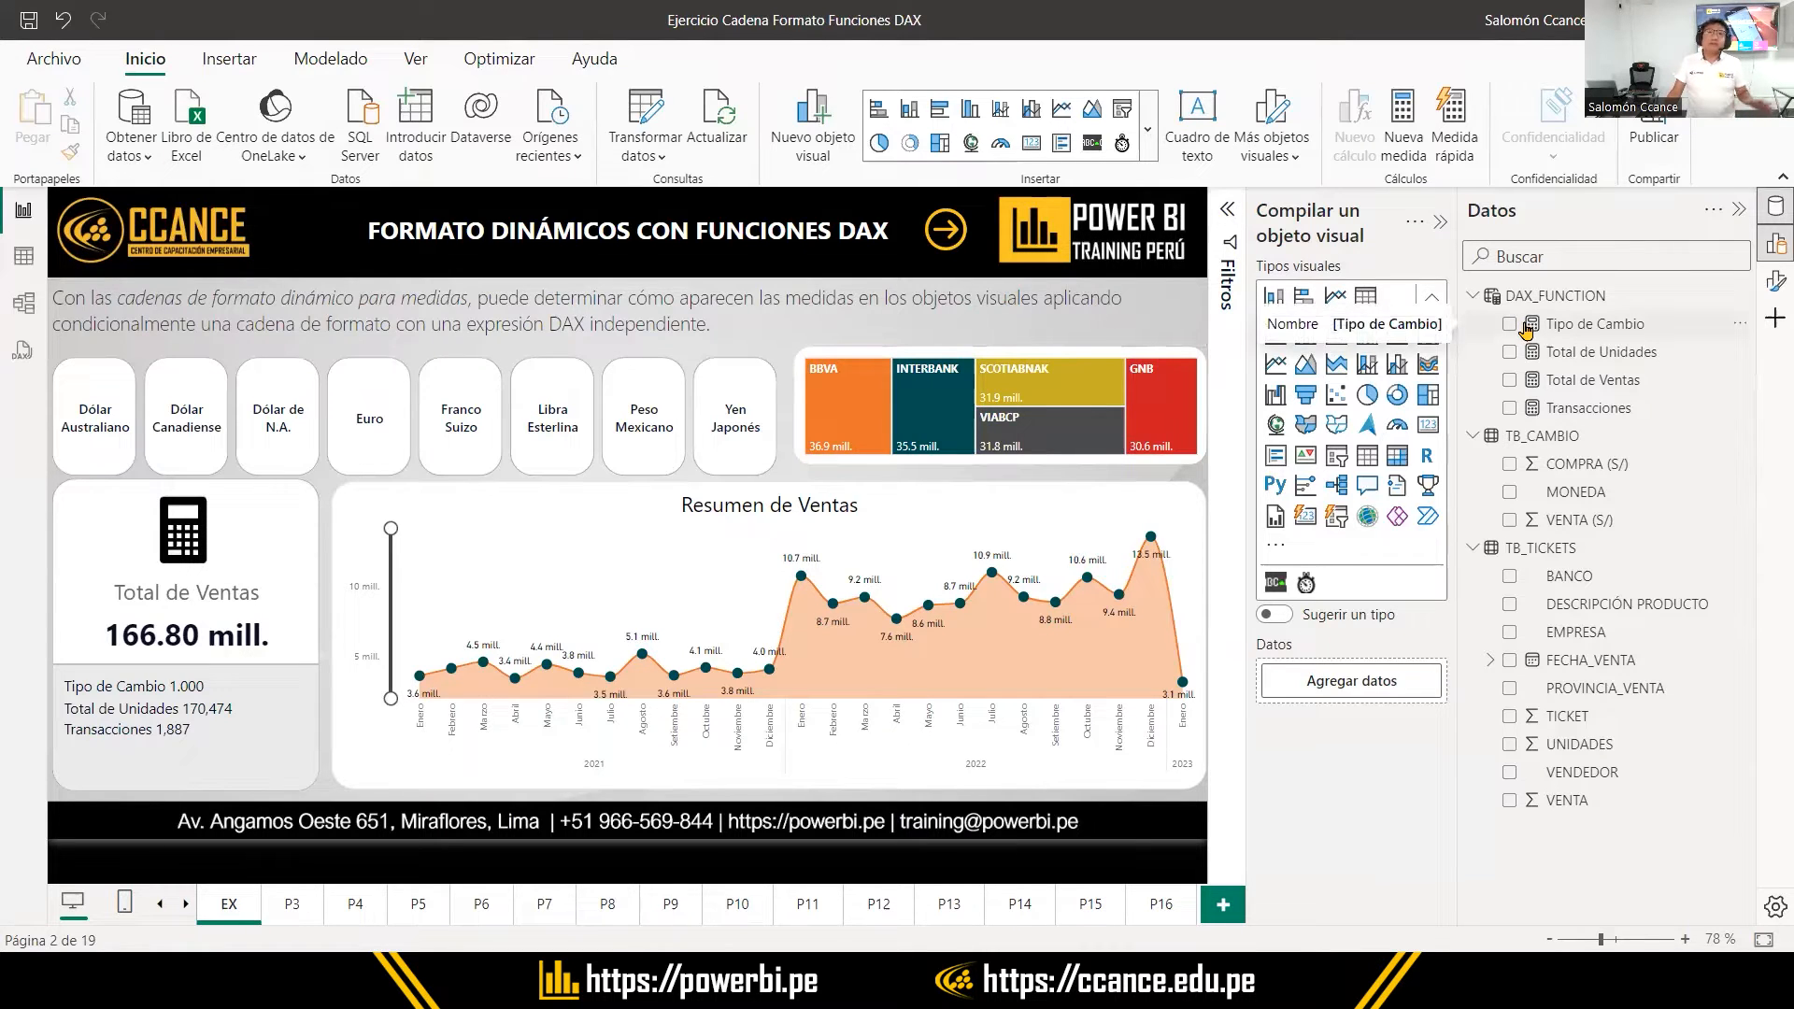
Open the program options and display the global preview features (Características de versión preliminar)
click(56, 59)
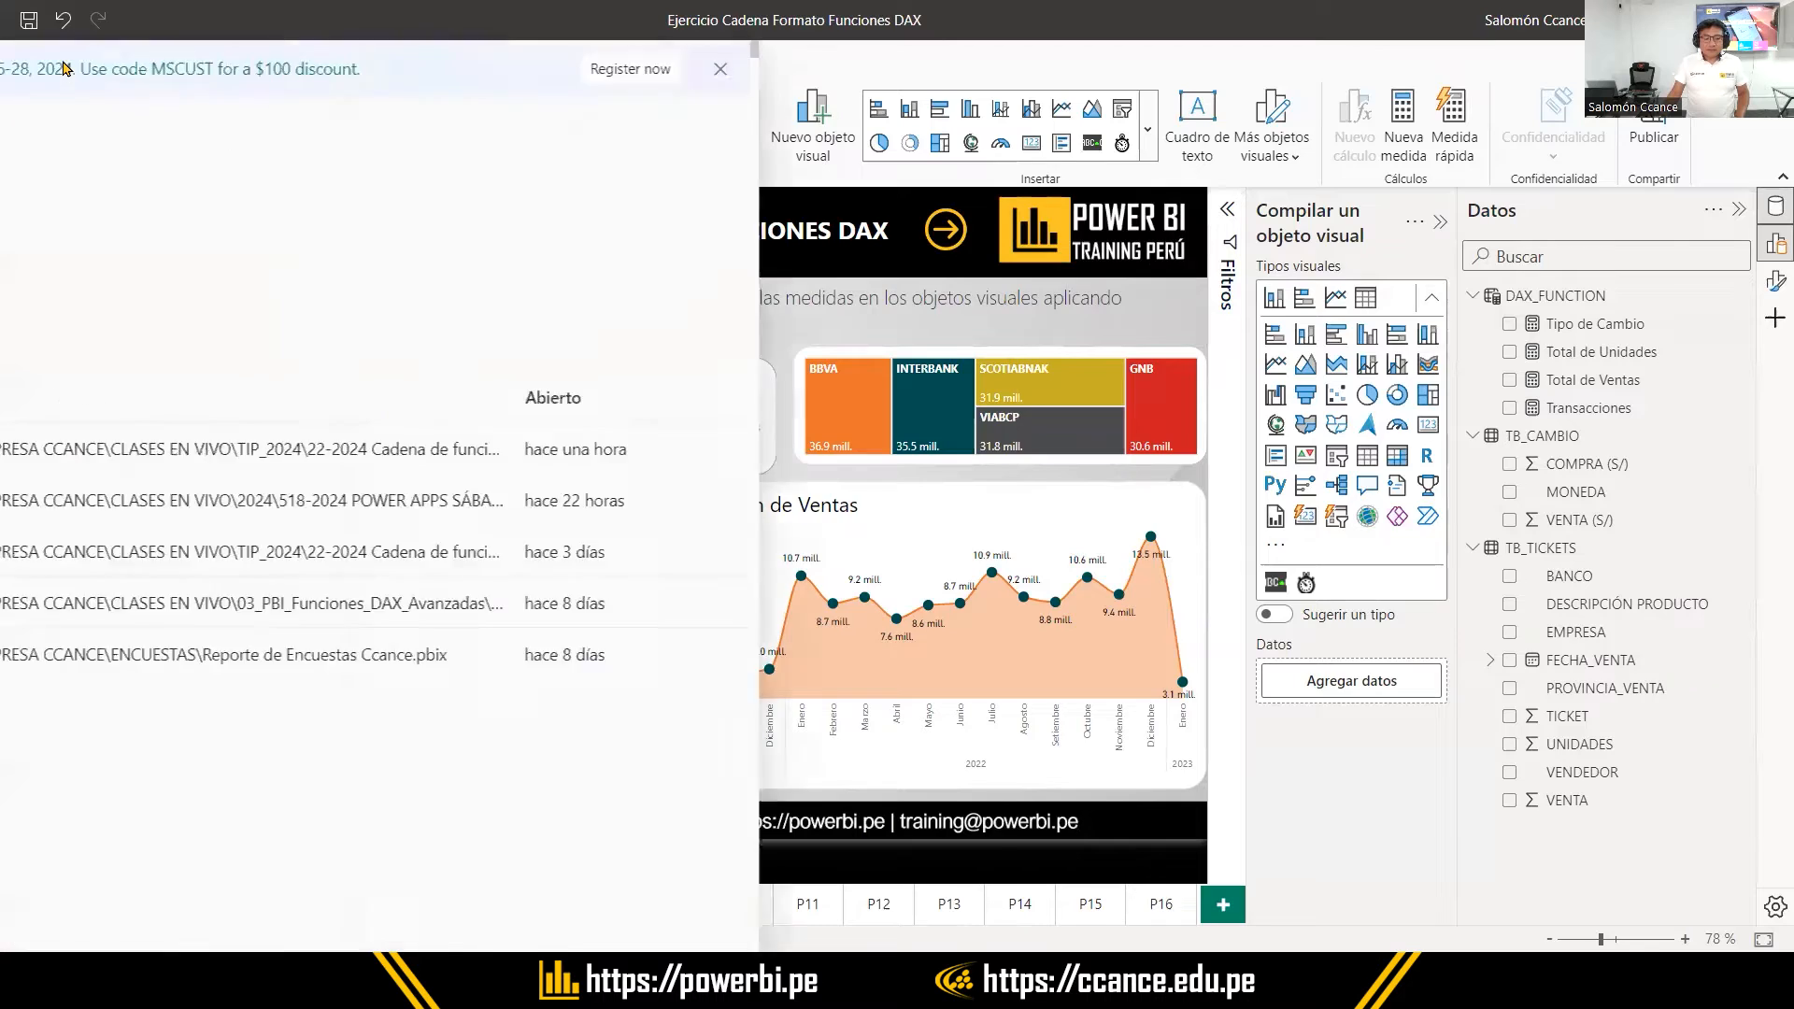
click(110, 893)
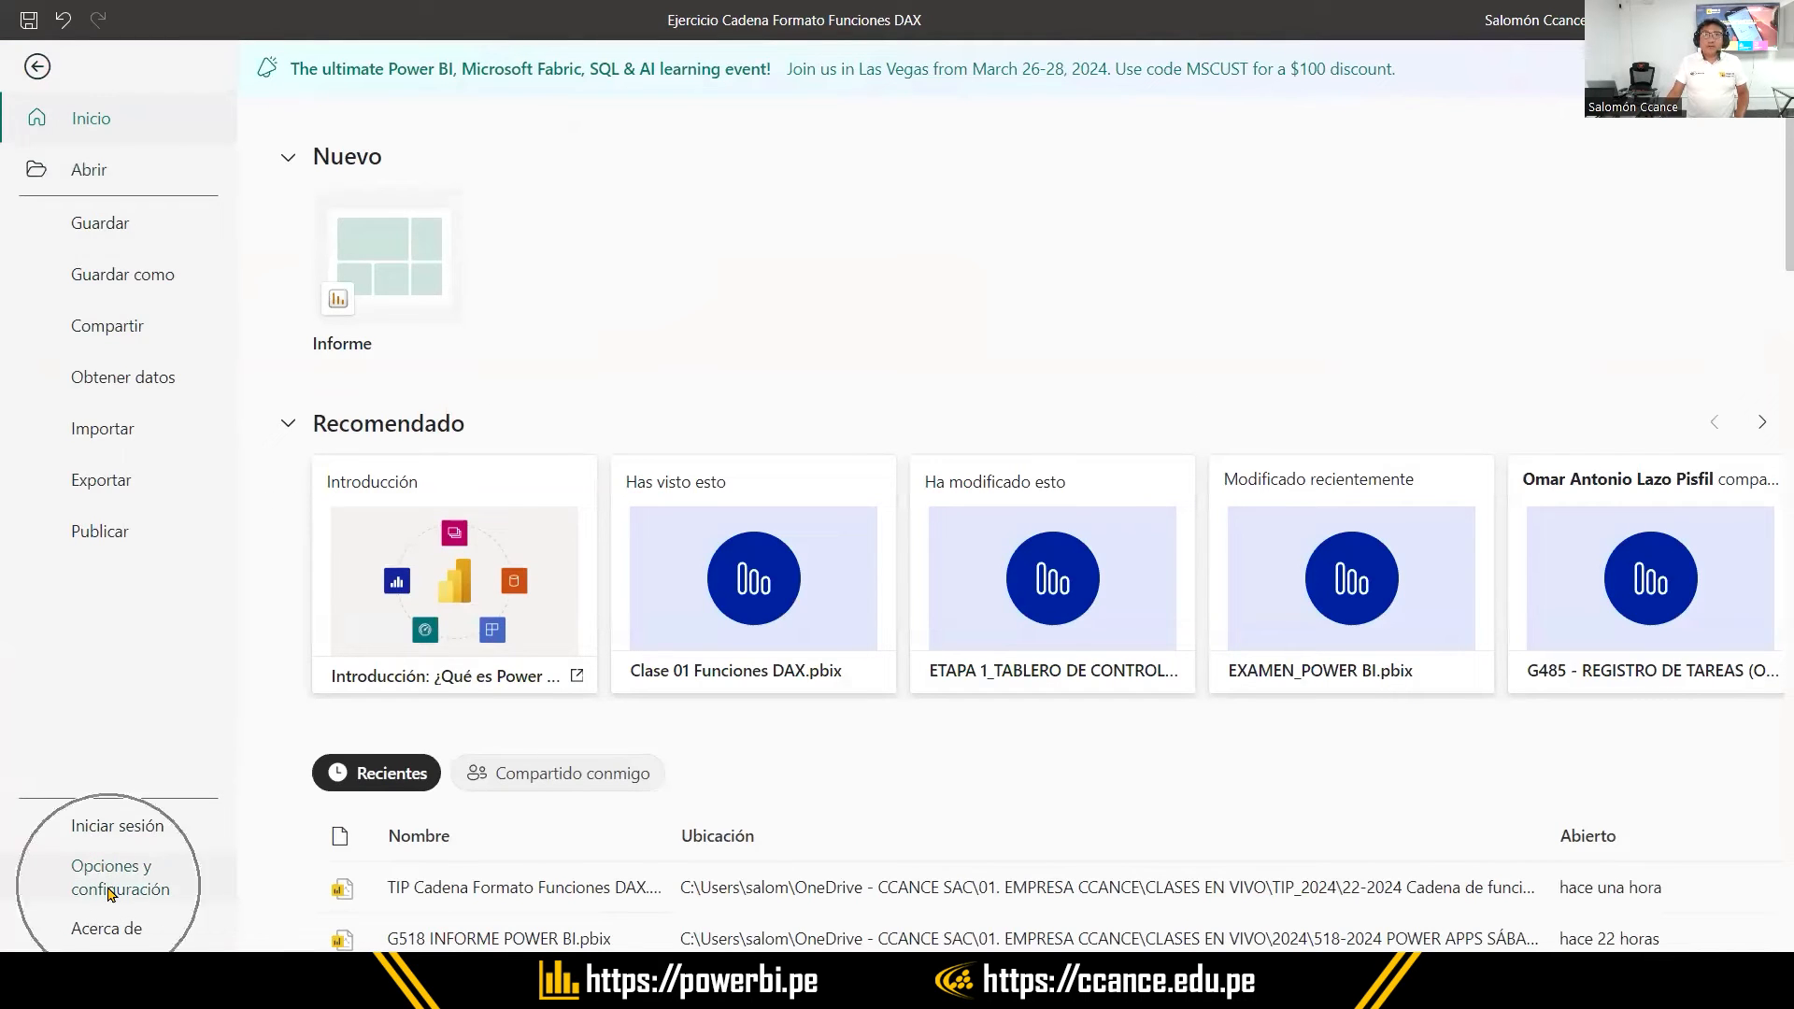
click(110, 892)
click(369, 208)
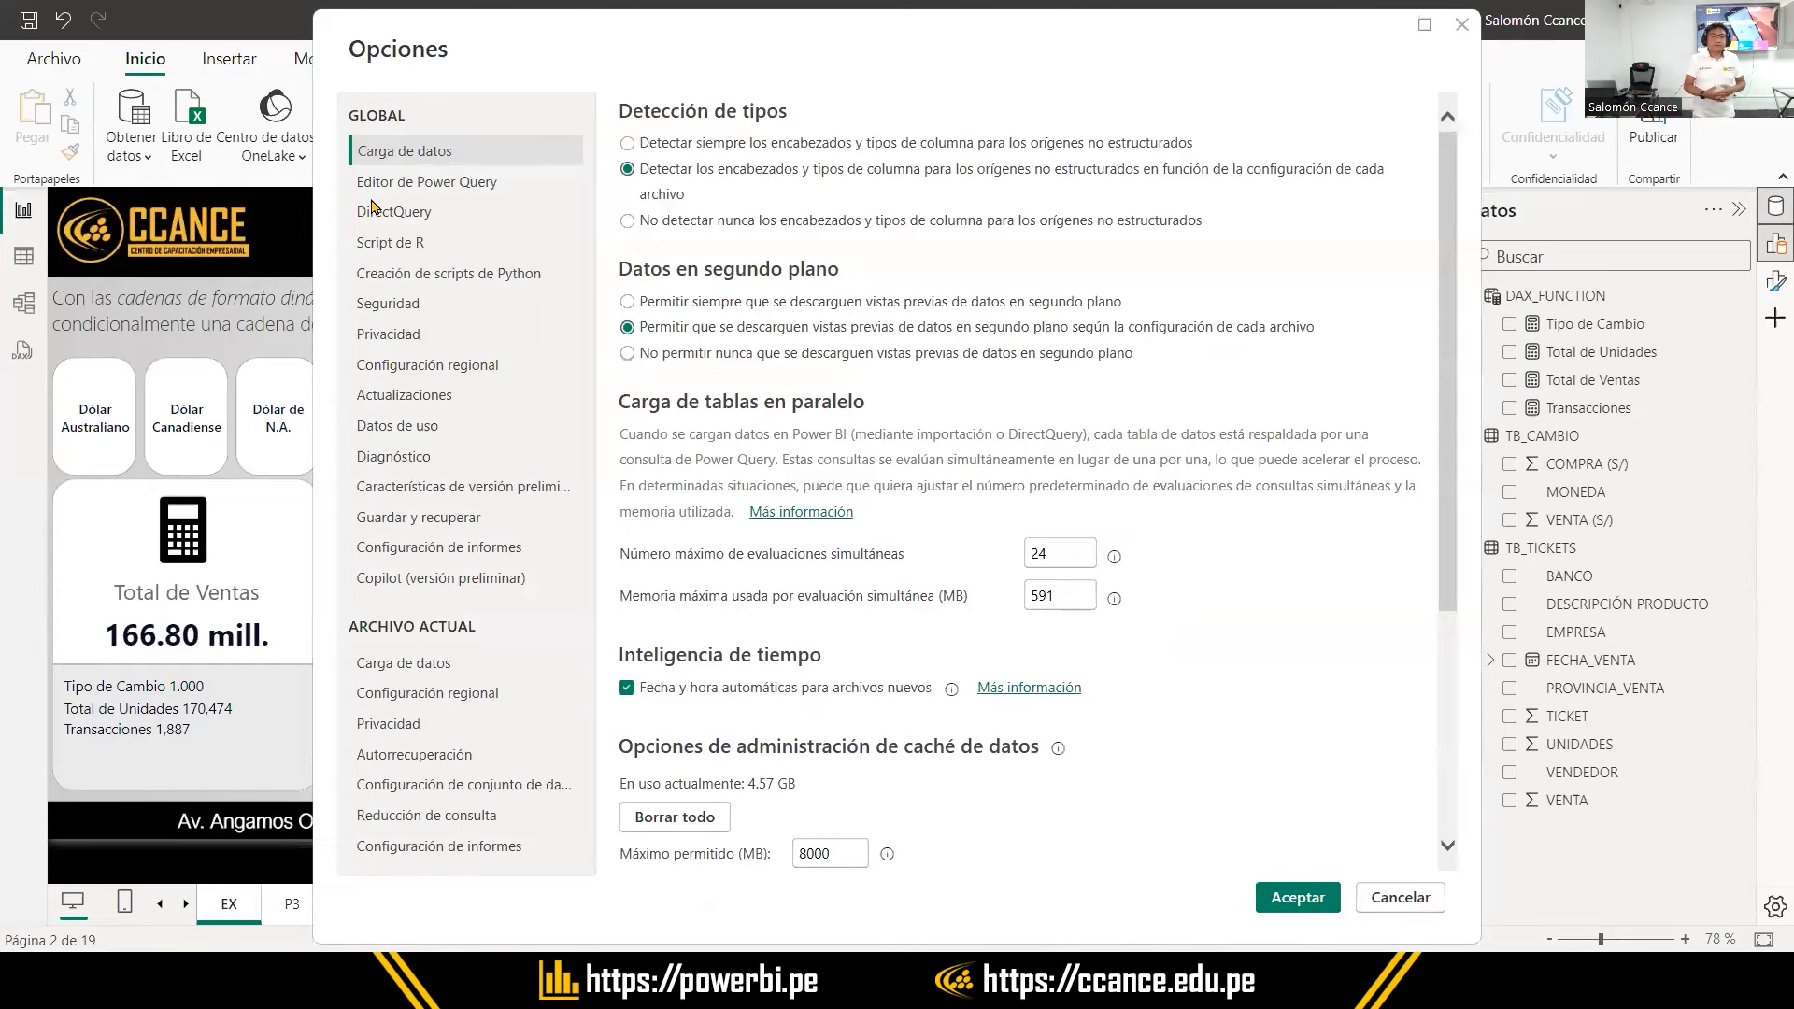
click(444, 487)
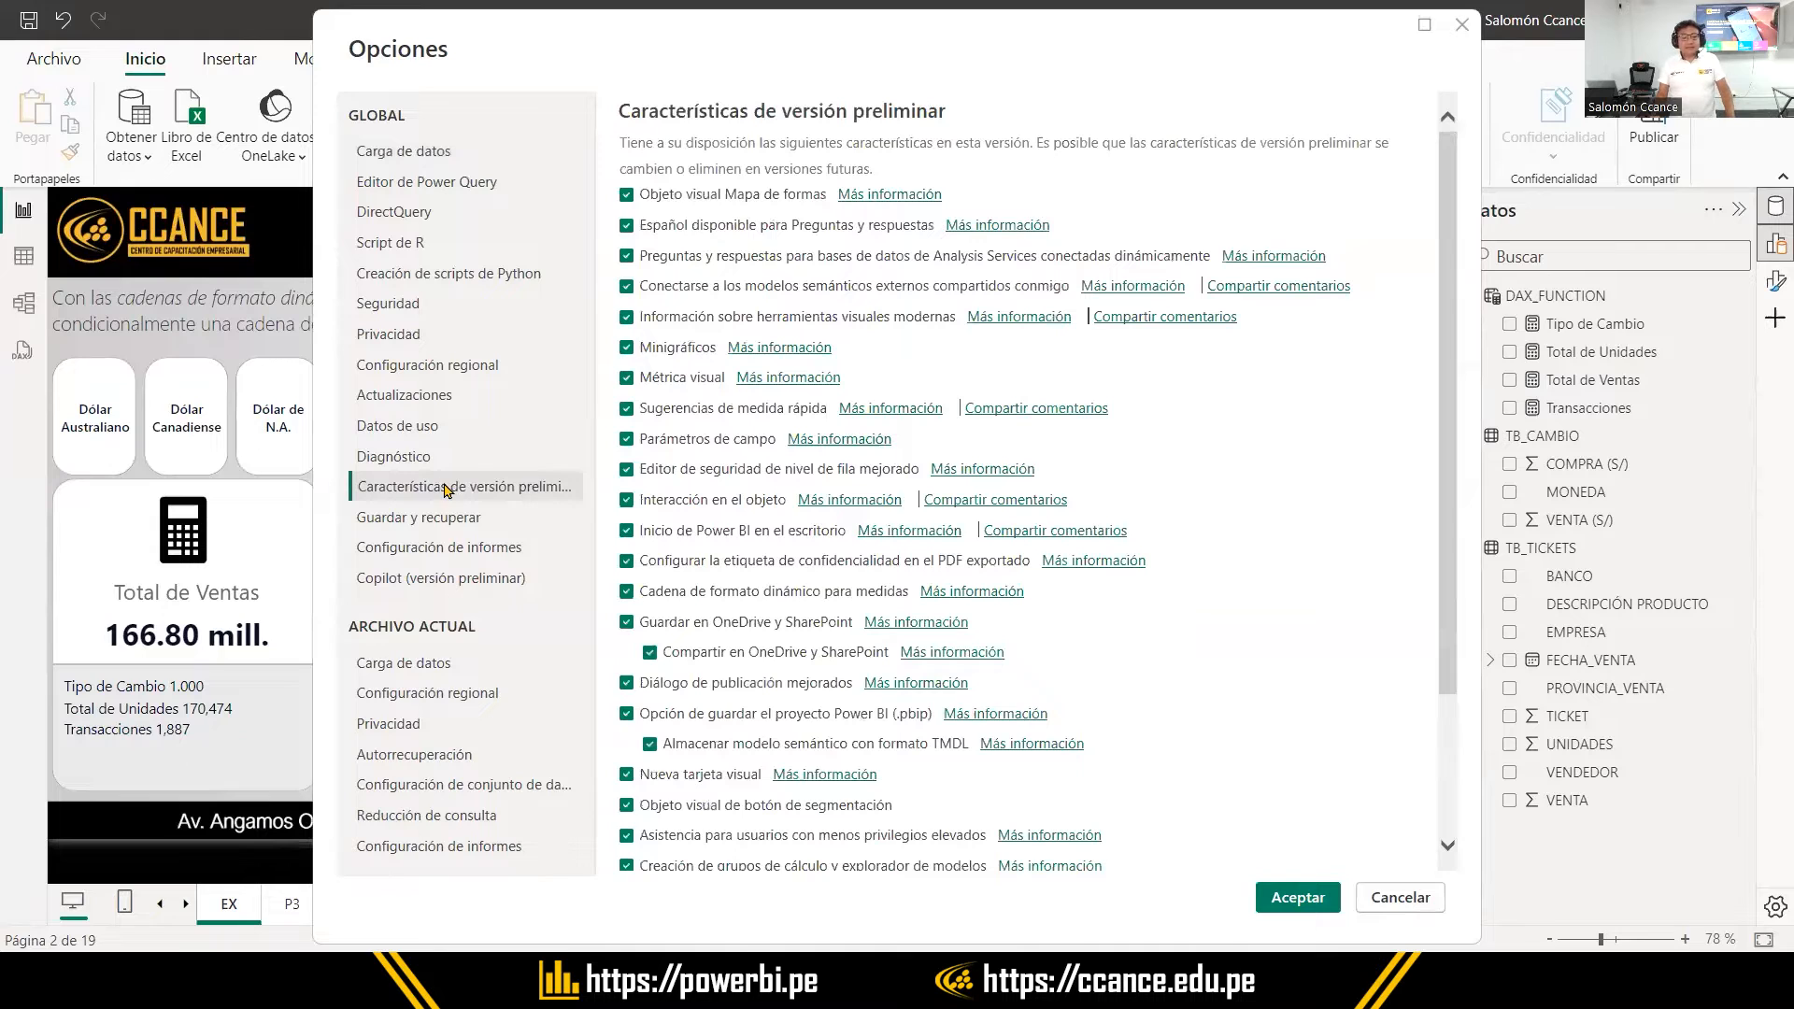
Check the preview features Interacción en el objeto, Cadena de formato dinámico para medidas and Objeto visual de botón de segmentación, and close the options
click(466, 499)
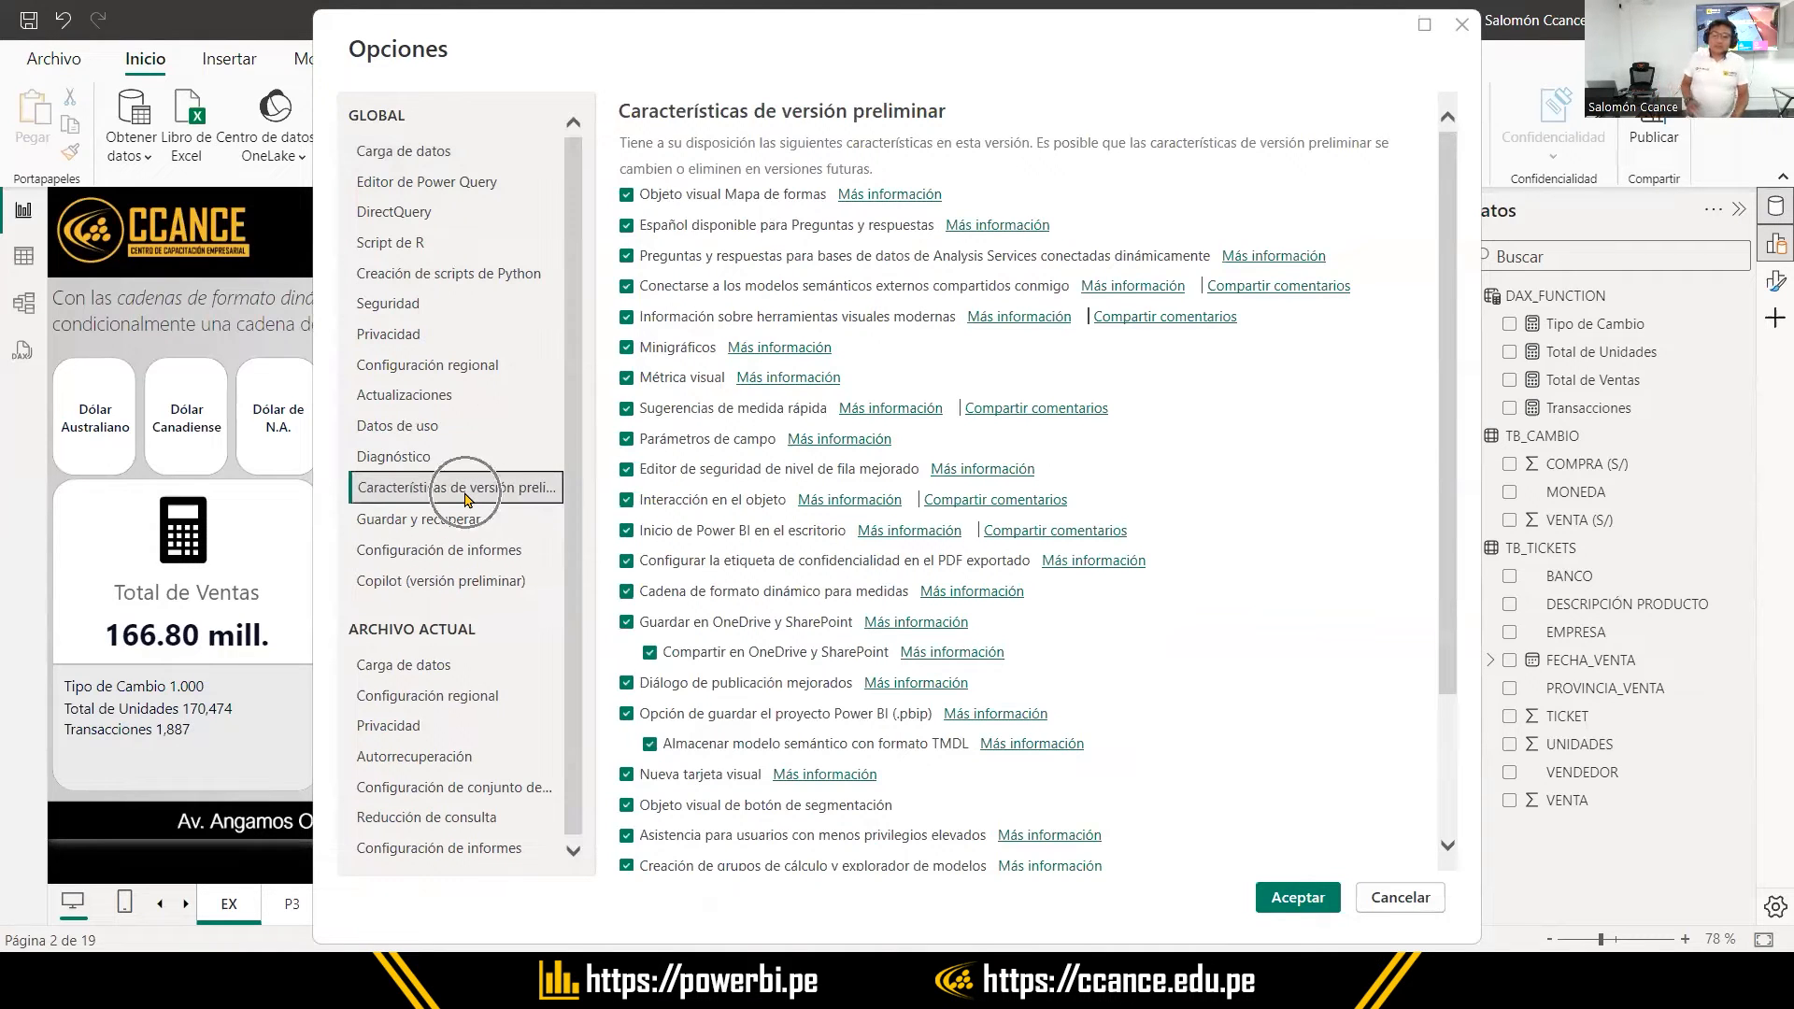
click(465, 499)
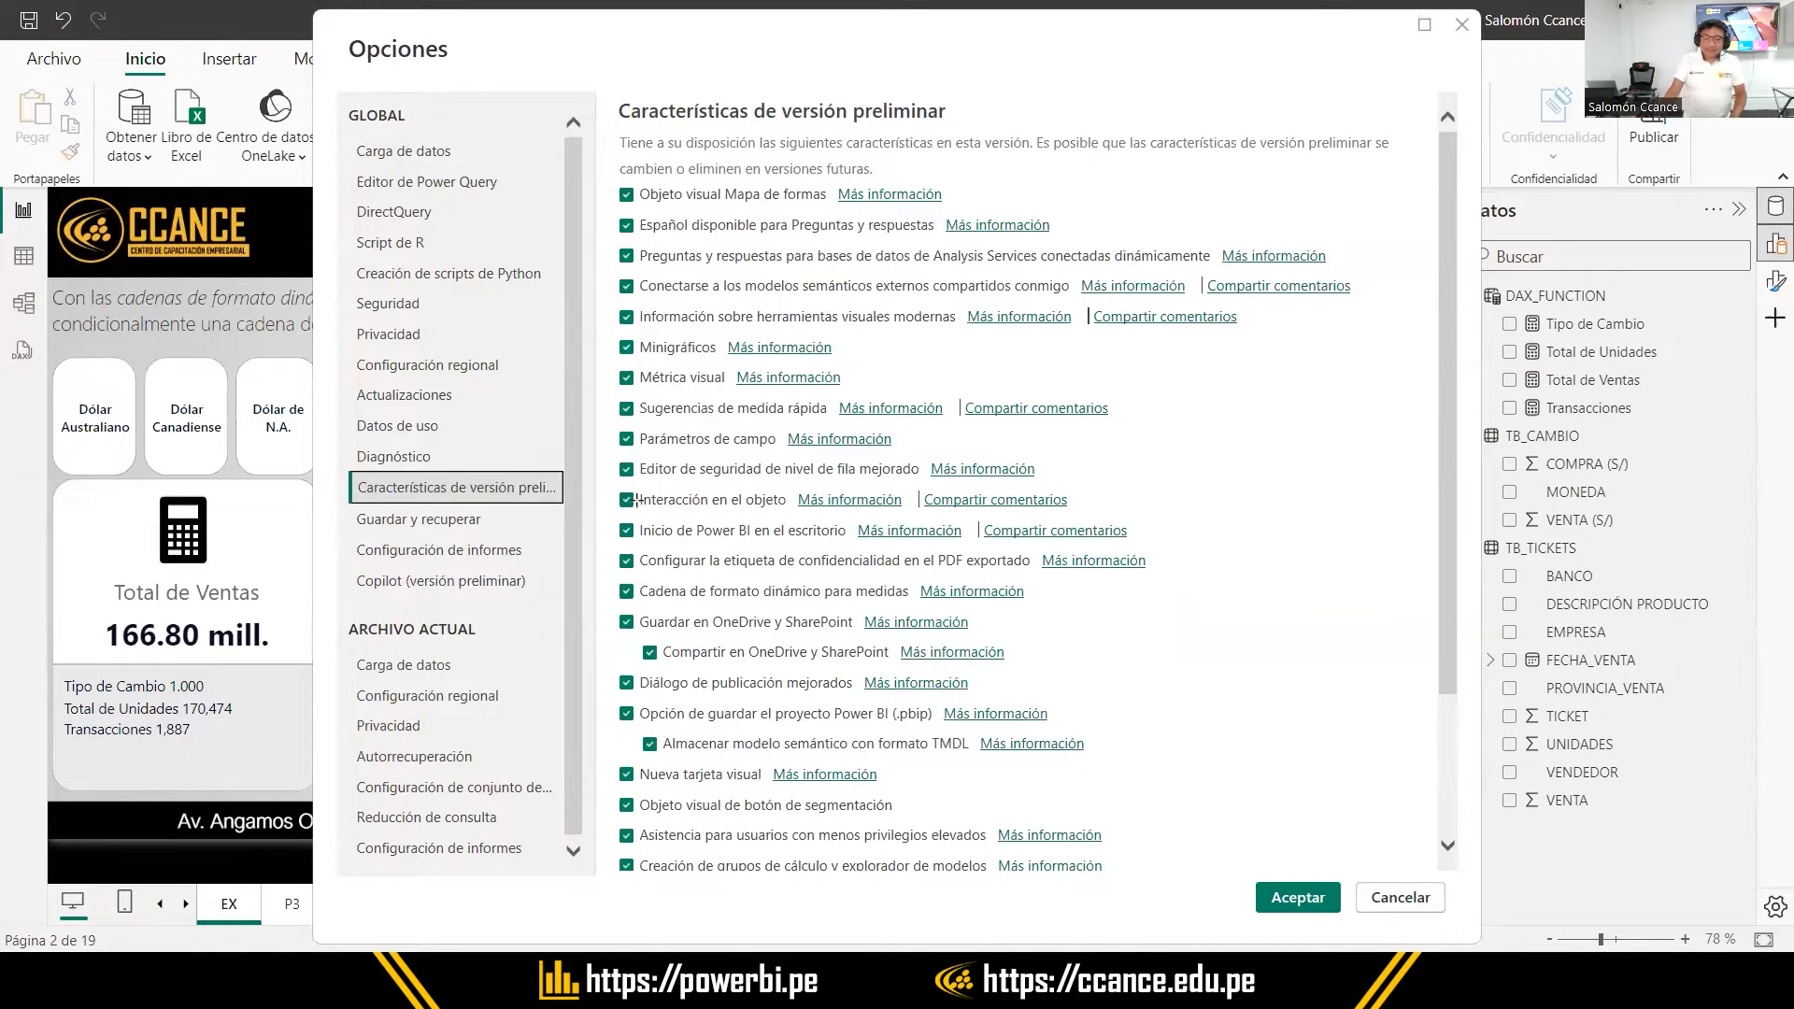
drag(602, 574, 1076, 607)
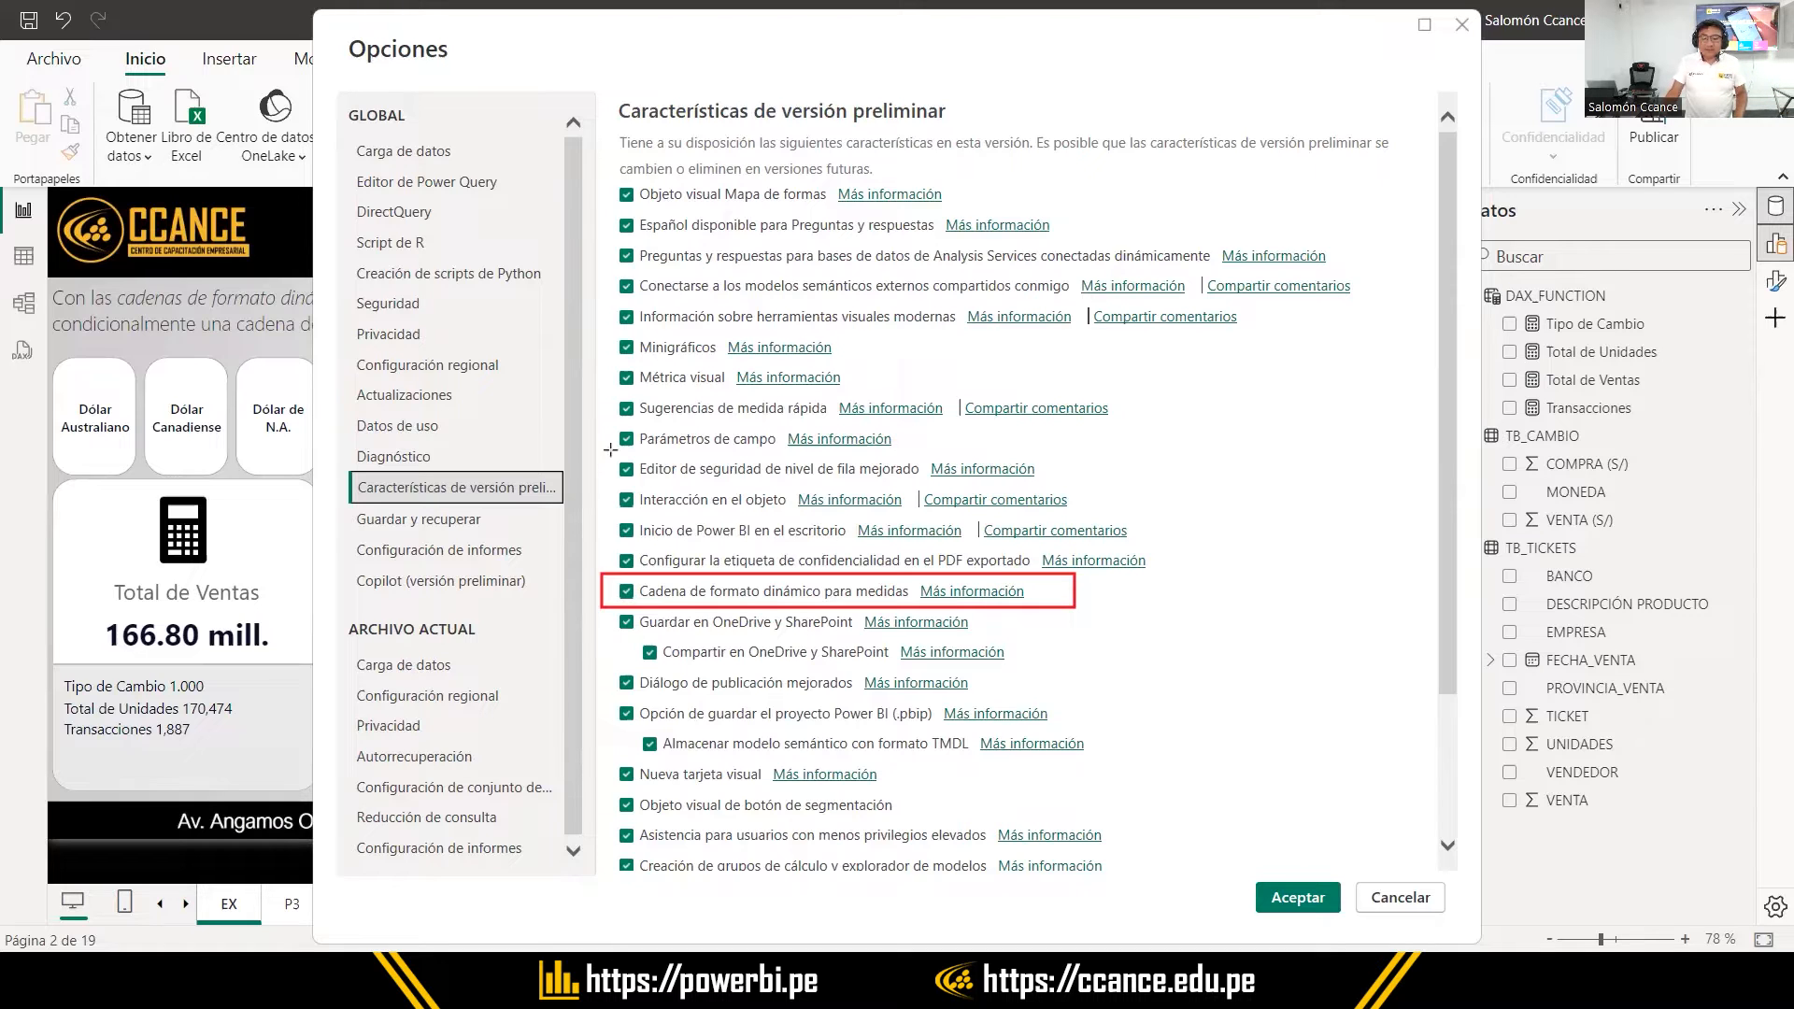
mouse_move(602, 482)
mouse_down()
mouse_move(621, 514)
mouse_move(1090, 512)
mouse_up()
mouse_move(603, 790)
mouse_down()
mouse_move(658, 813)
mouse_move(924, 821)
mouse_up()
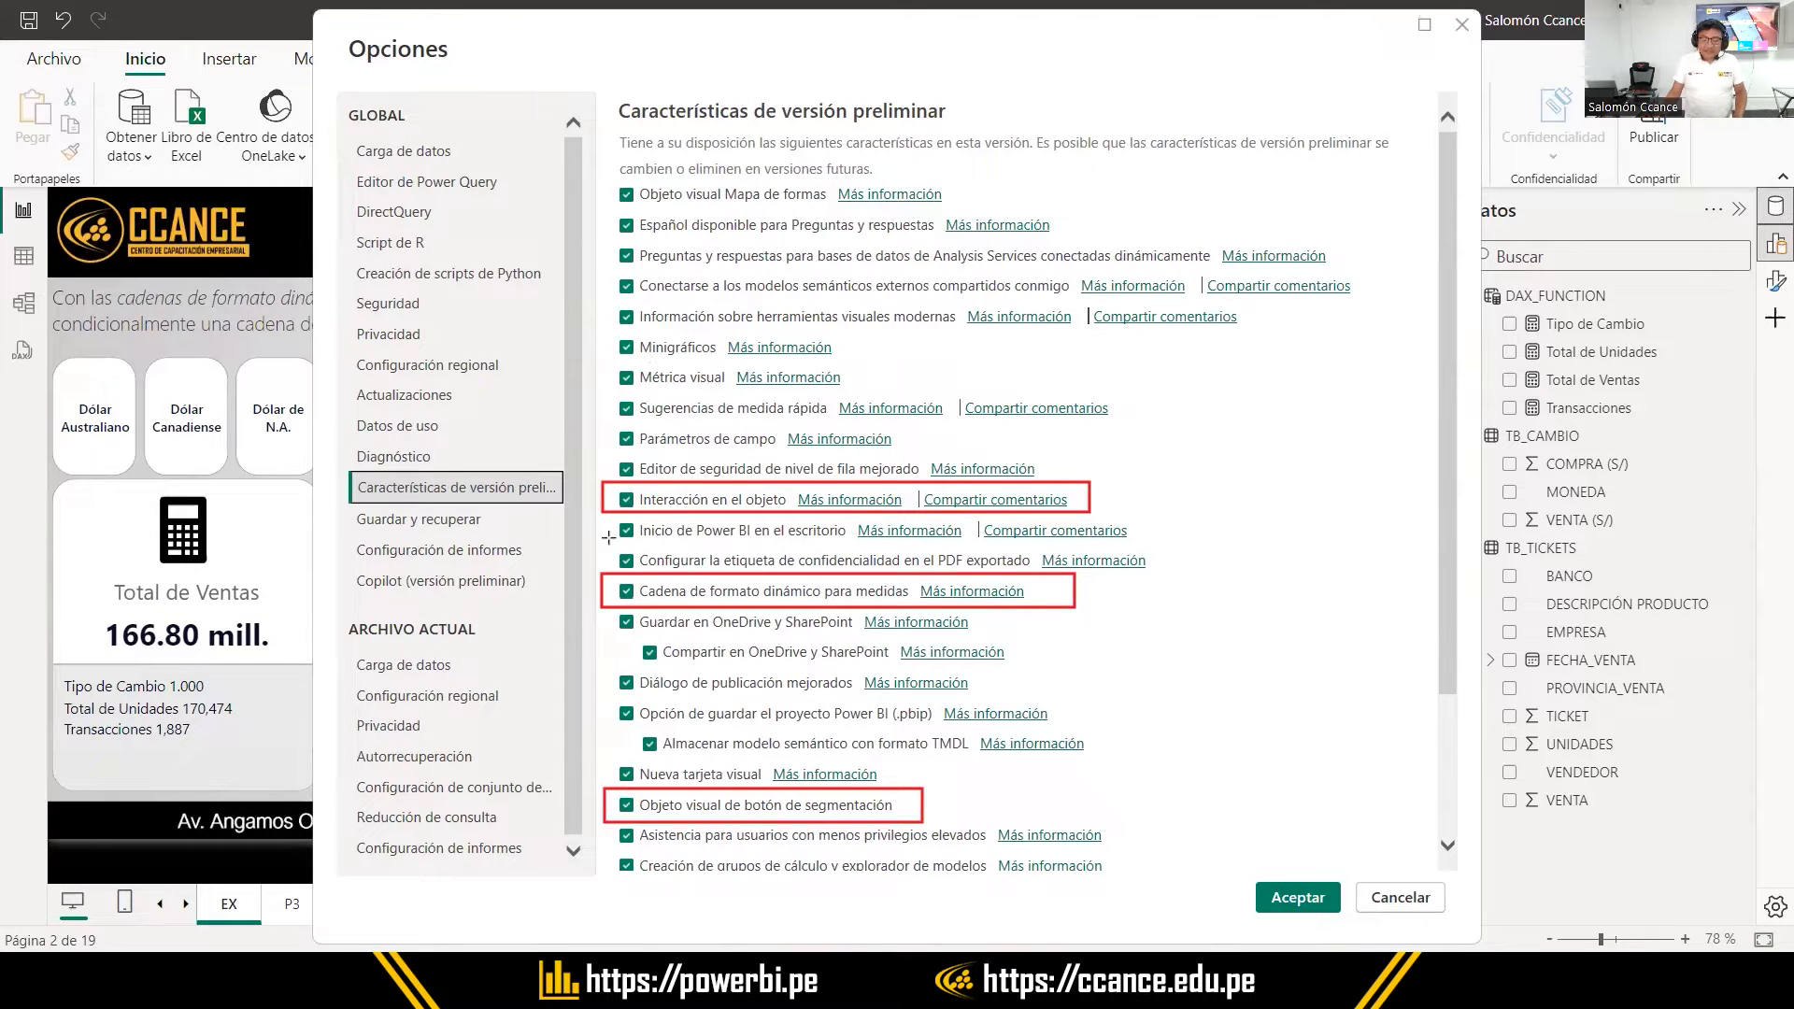
drag(582, 903, 1160, 166)
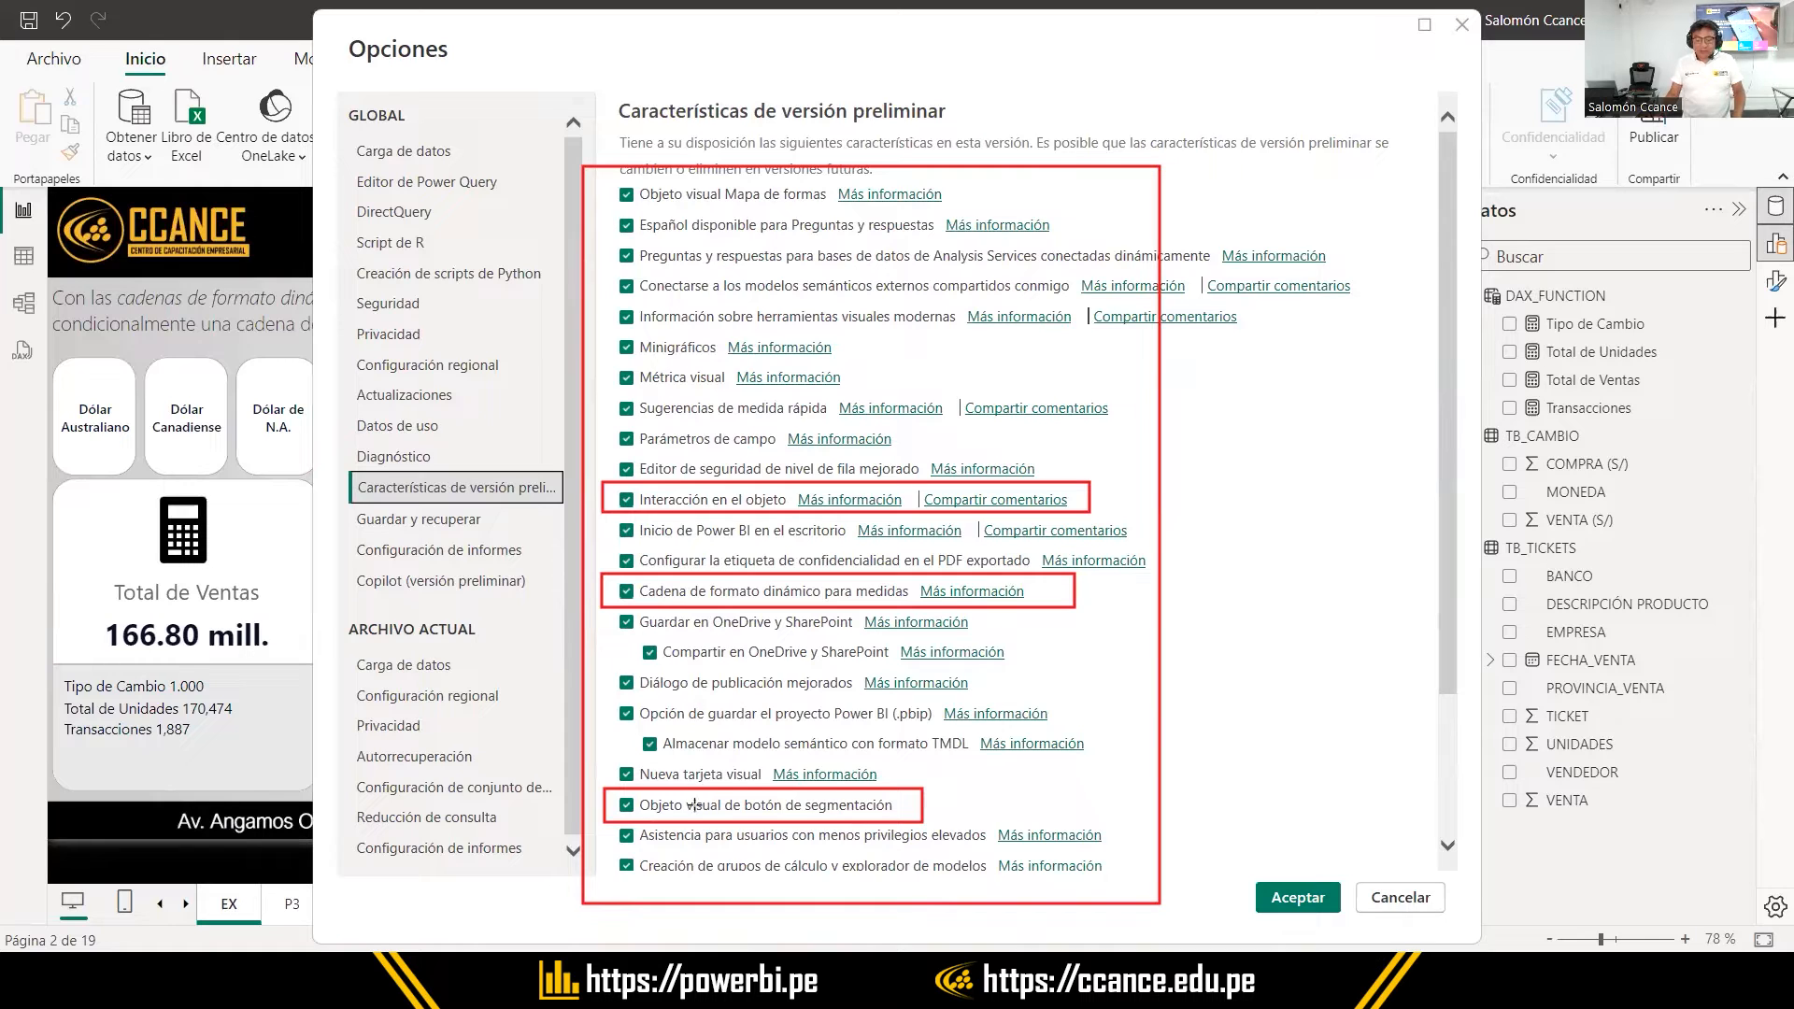
drag(1249, 871, 1352, 925)
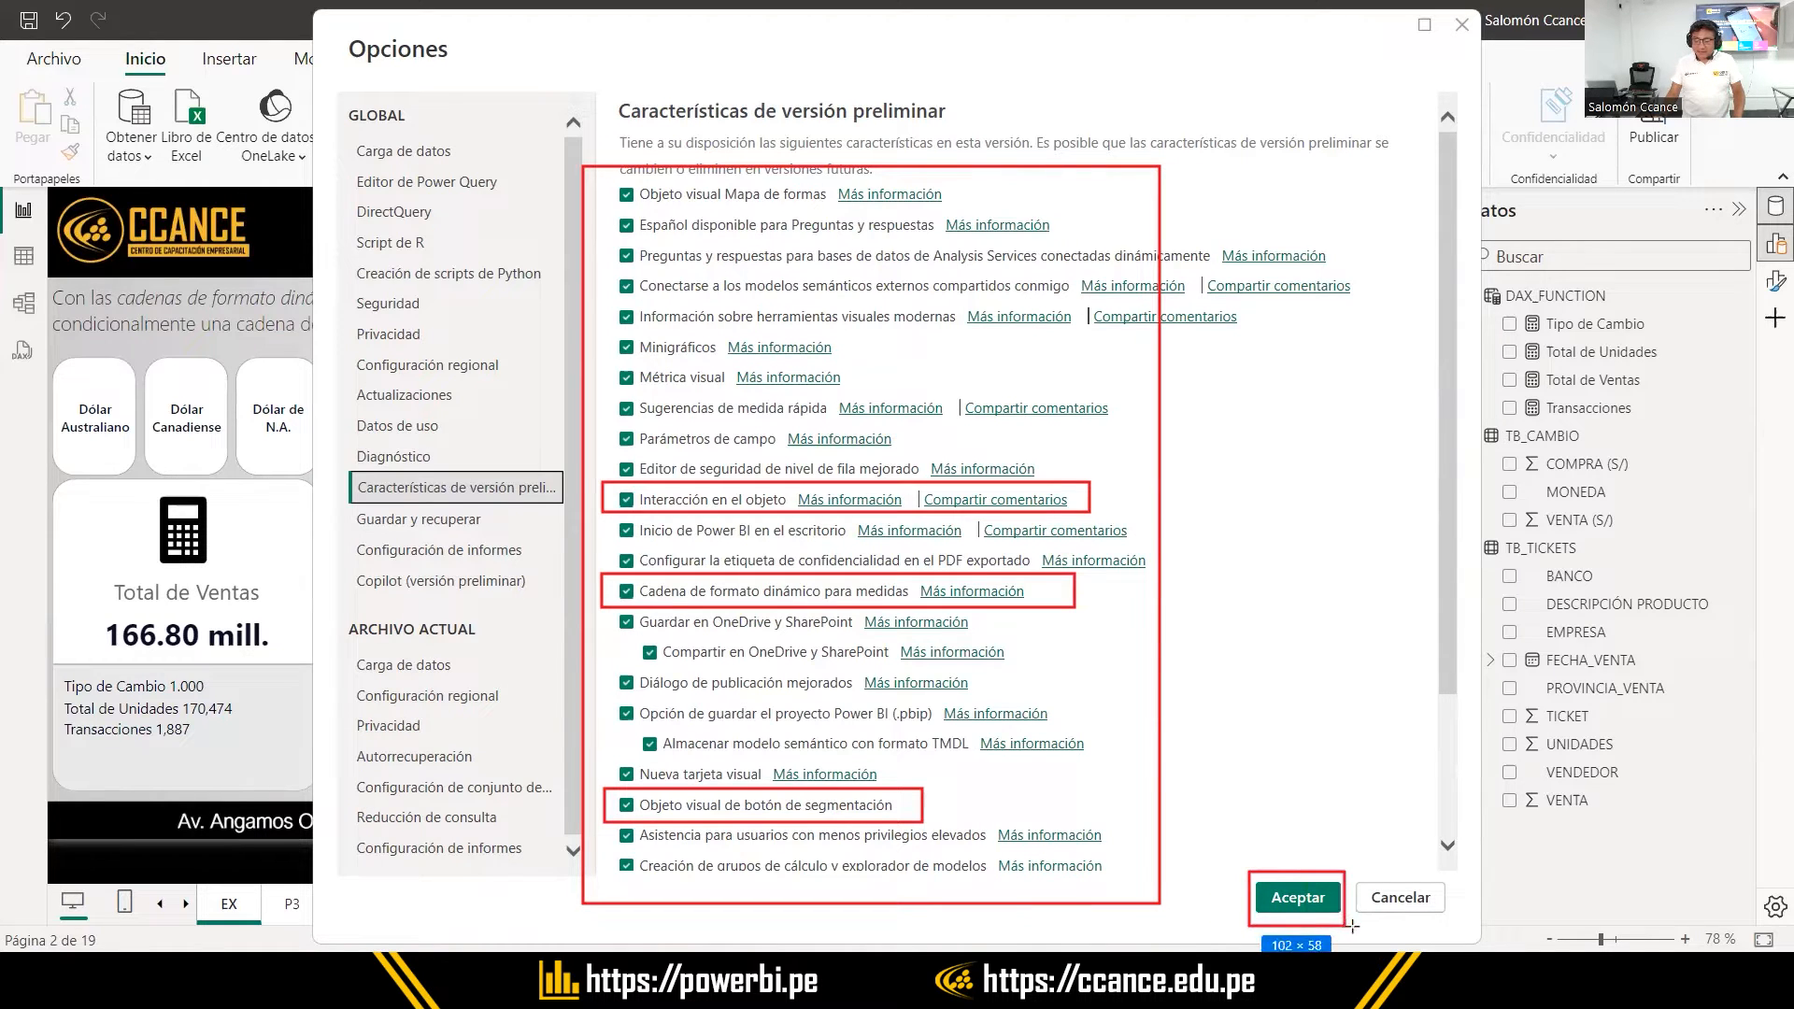
drag(329, 462, 575, 518)
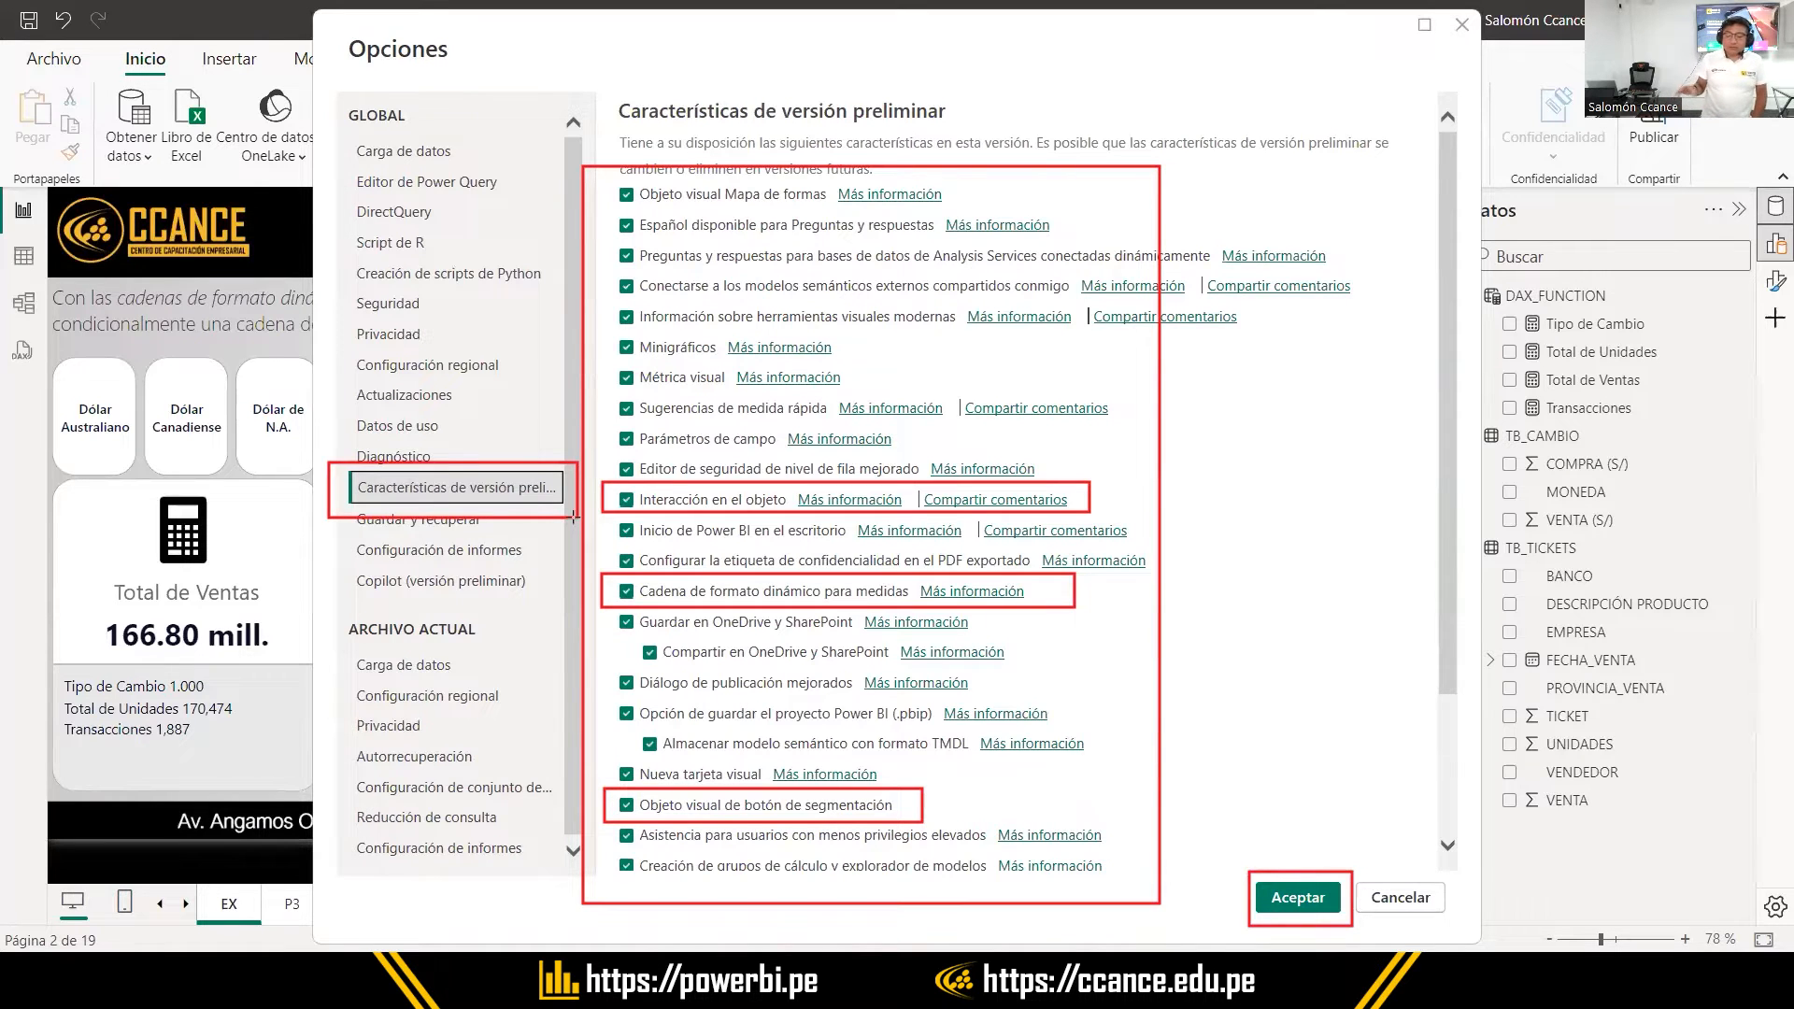
key(Return)
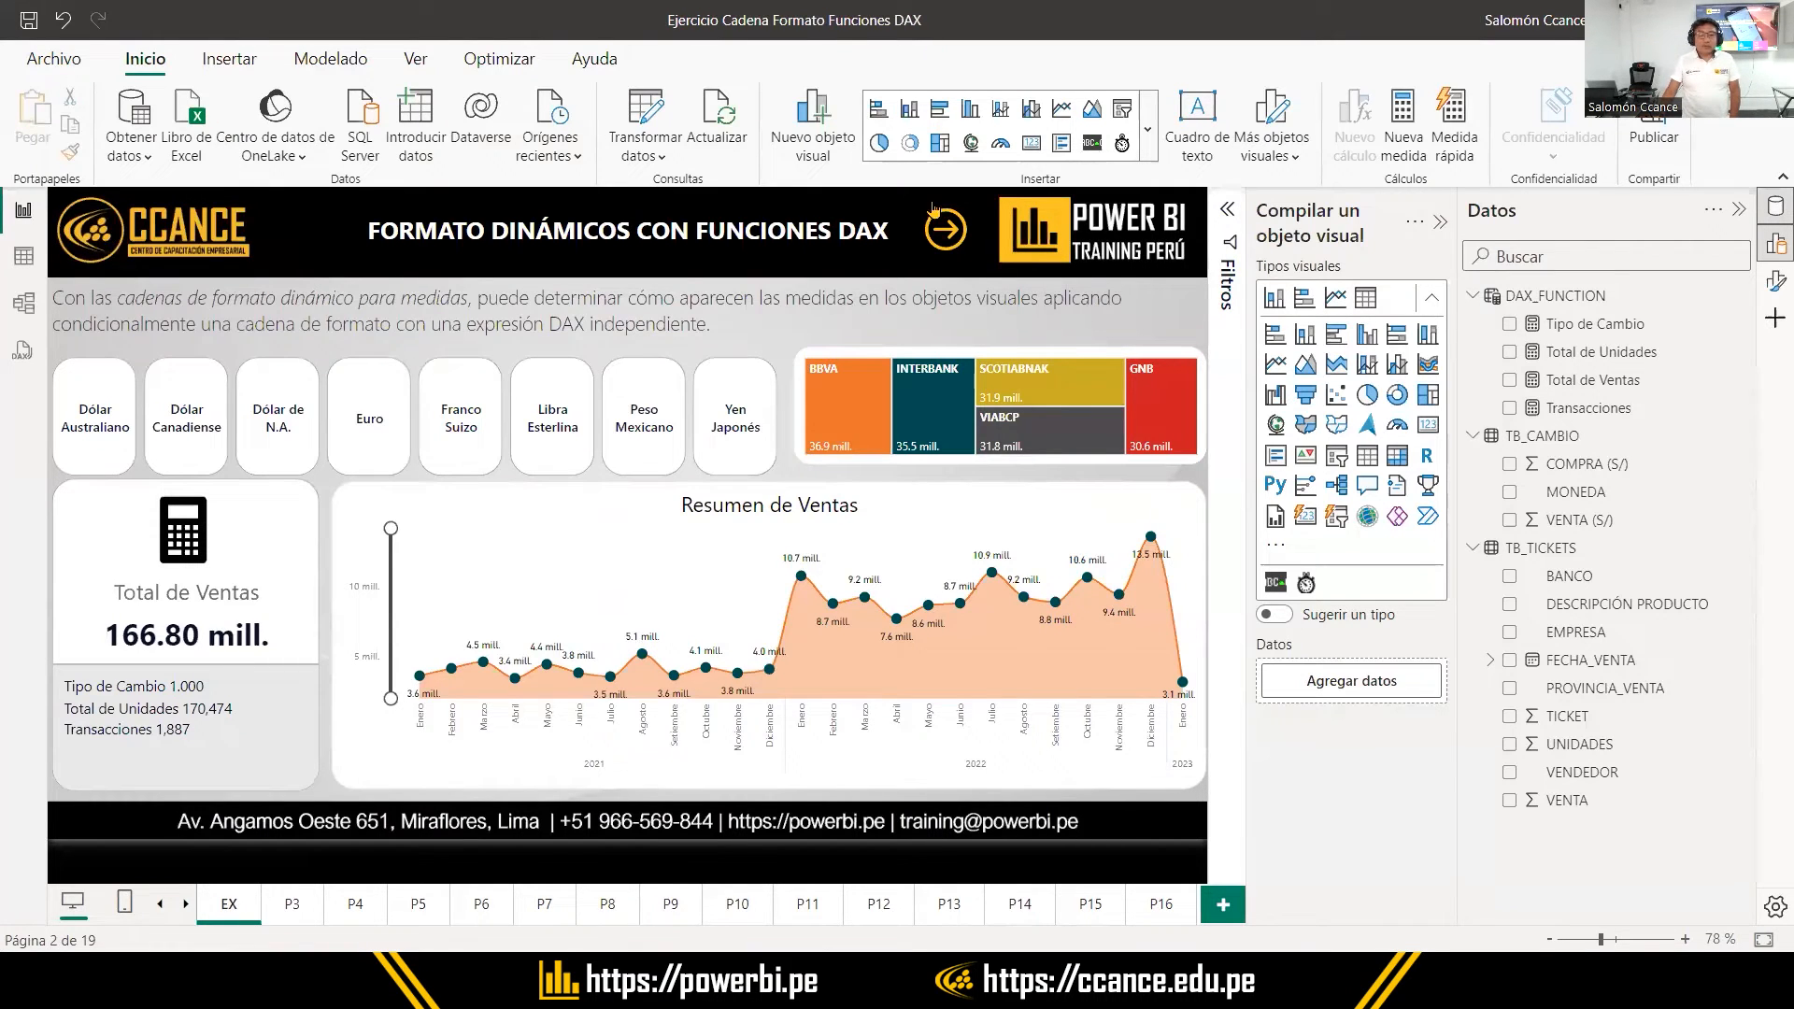
Check the installed program version and its release month in the Acerca de information and close it
click(58, 60)
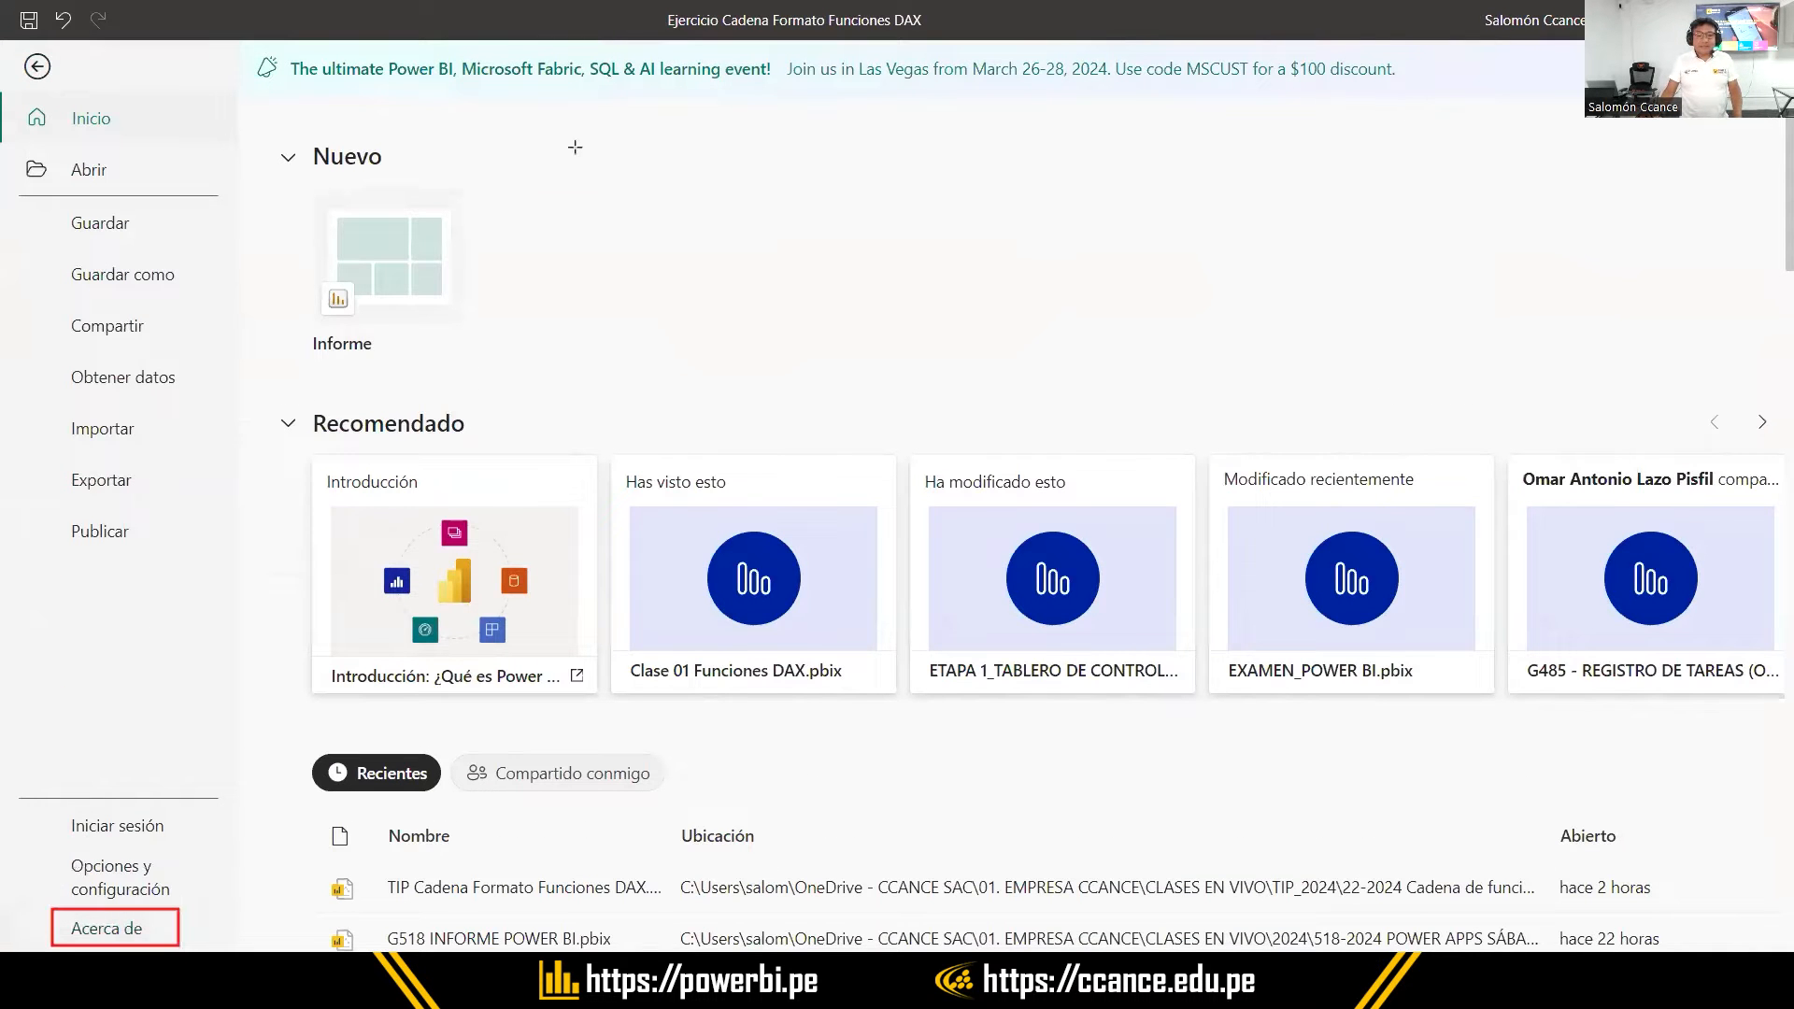
key(Escape)
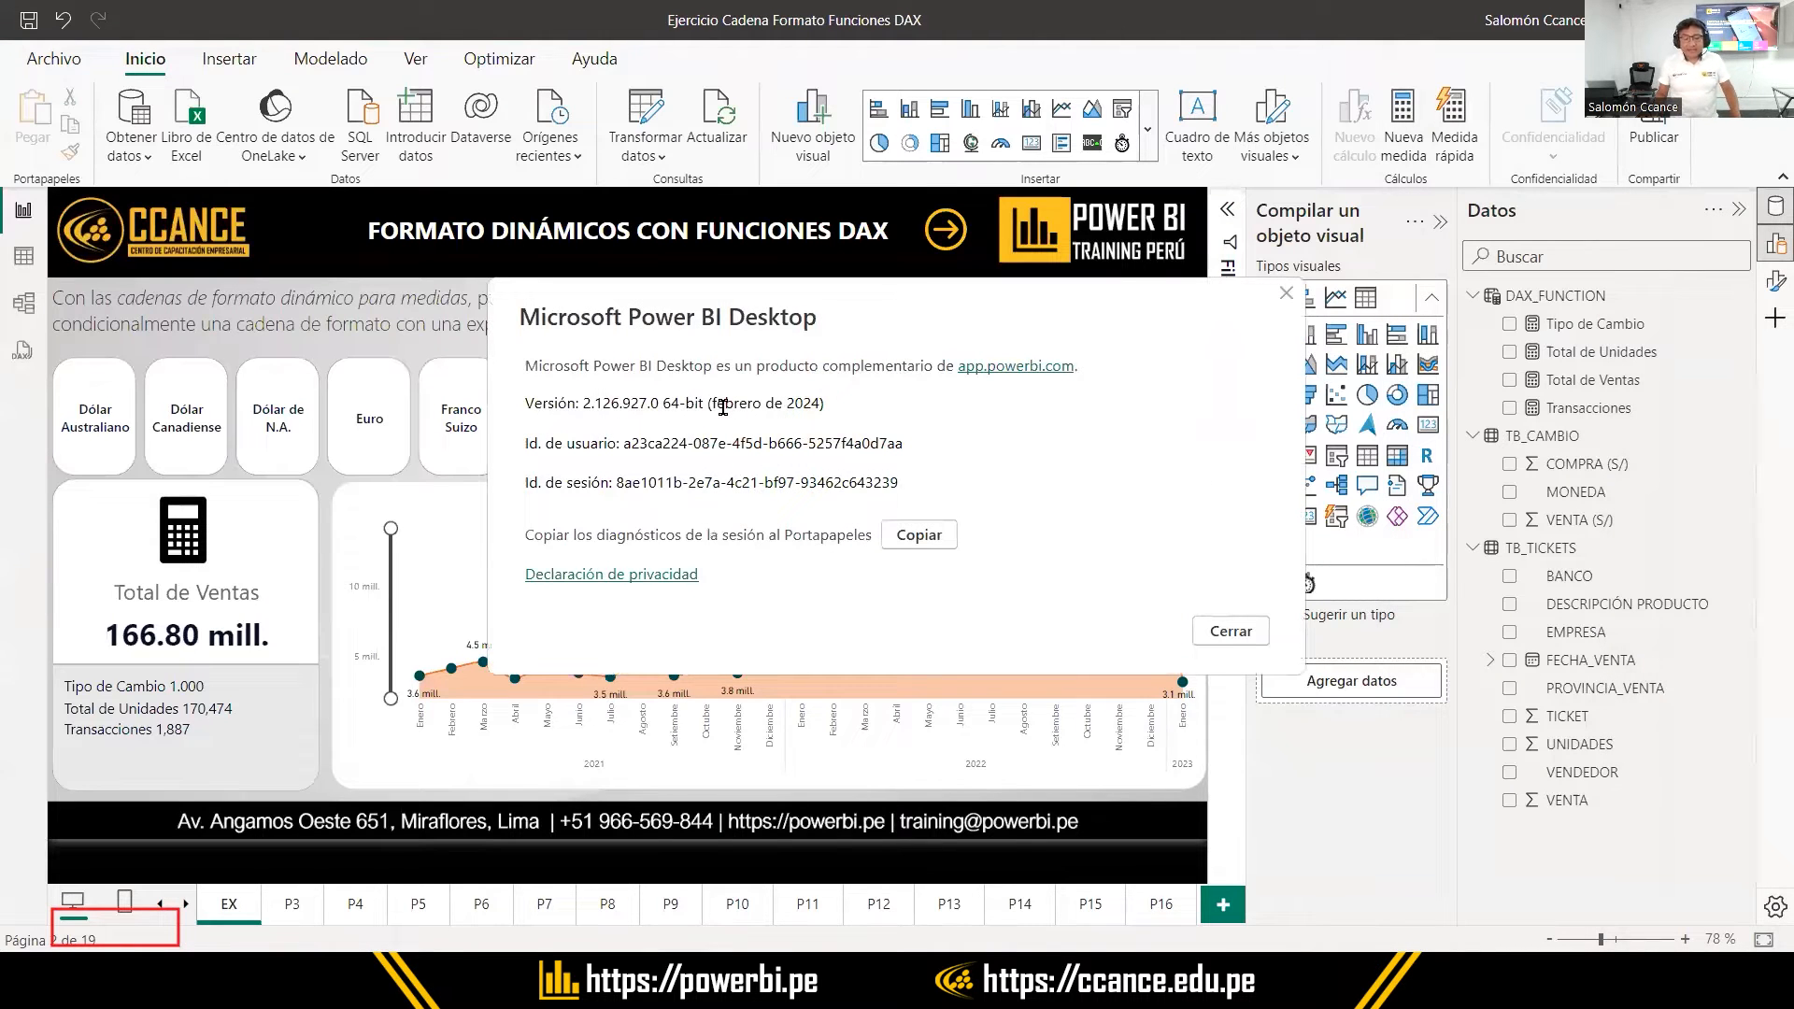
drag(720, 408, 839, 406)
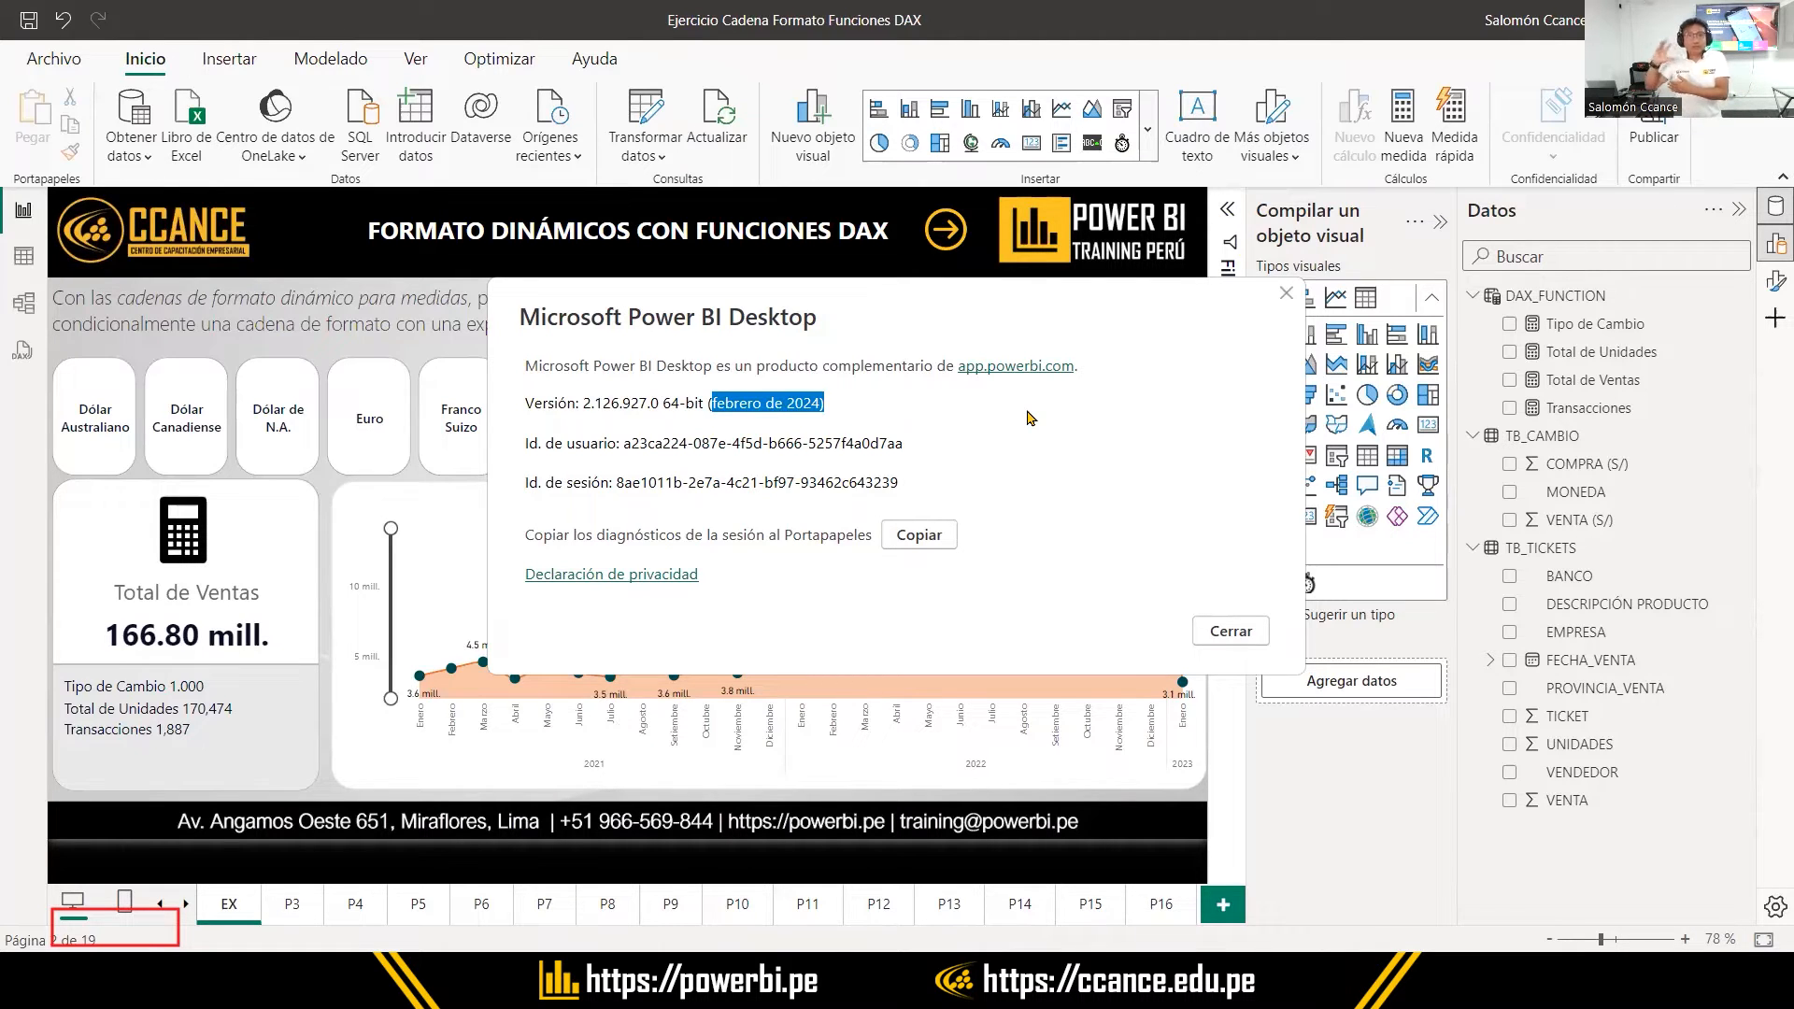
key(Escape)
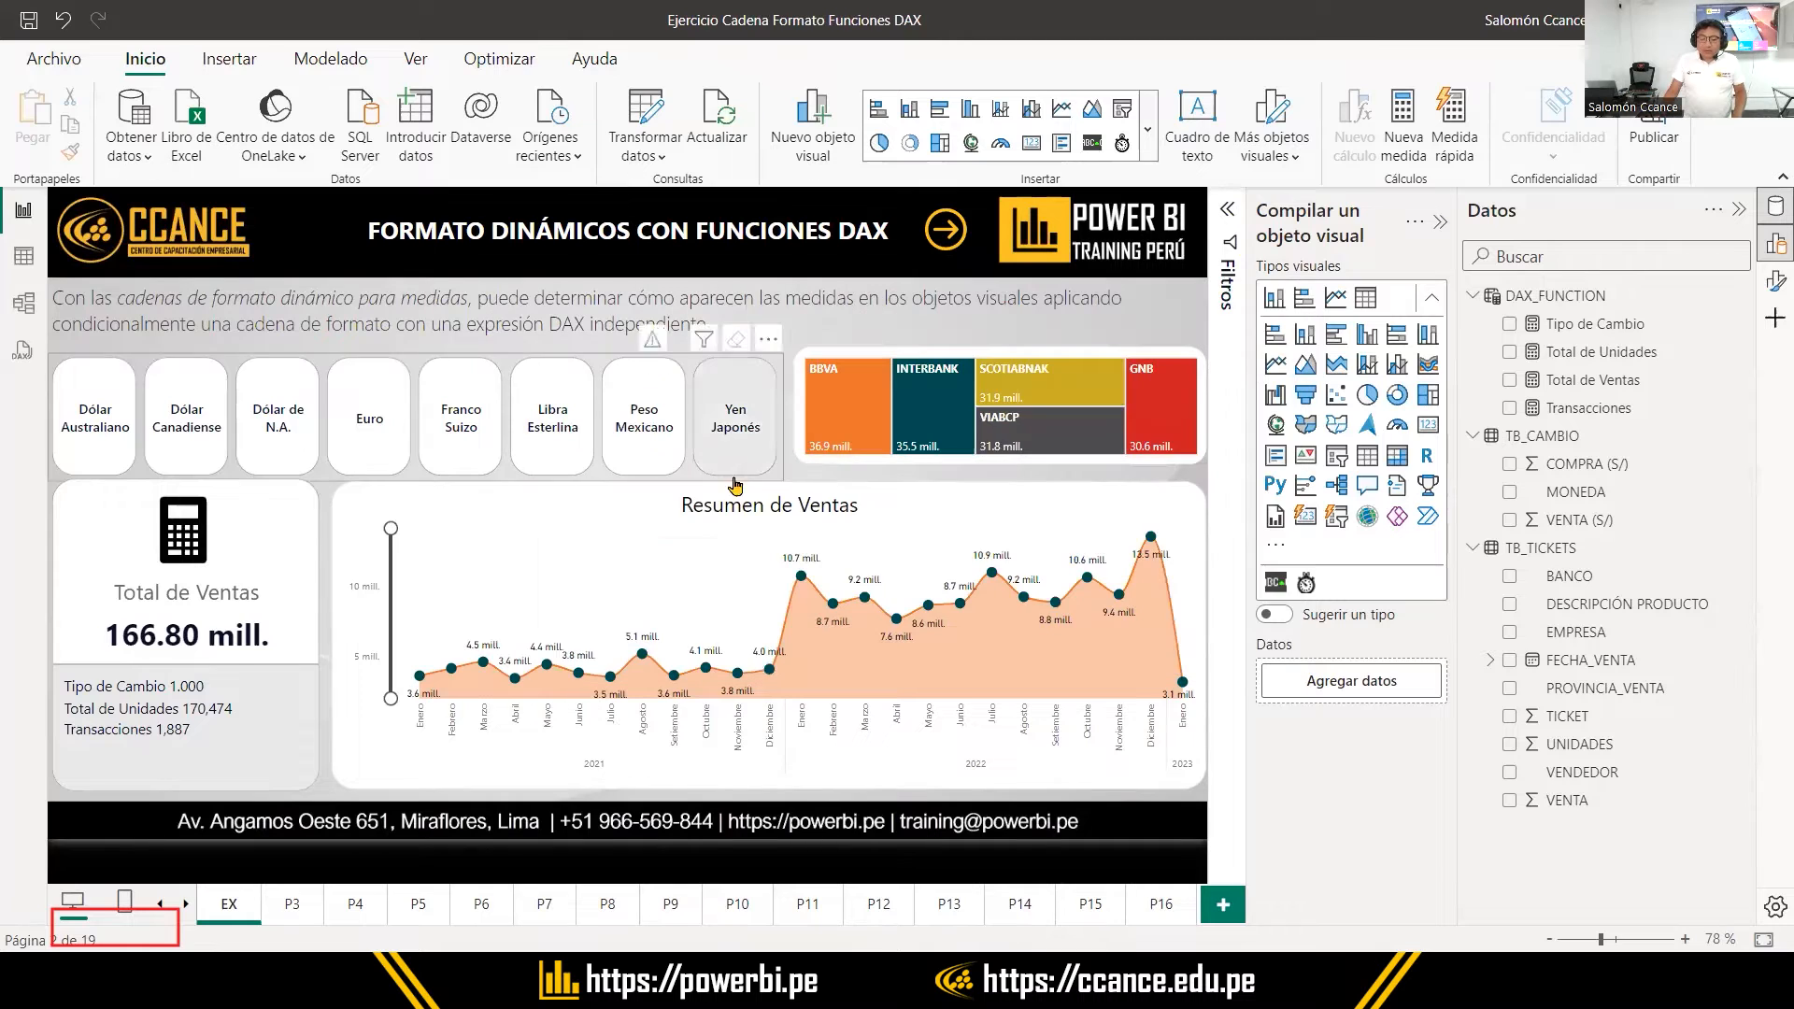
Display the formula of the Tipo de Cambio measure in DAX_FUNCTION at an enlarged text size
click(1606, 325)
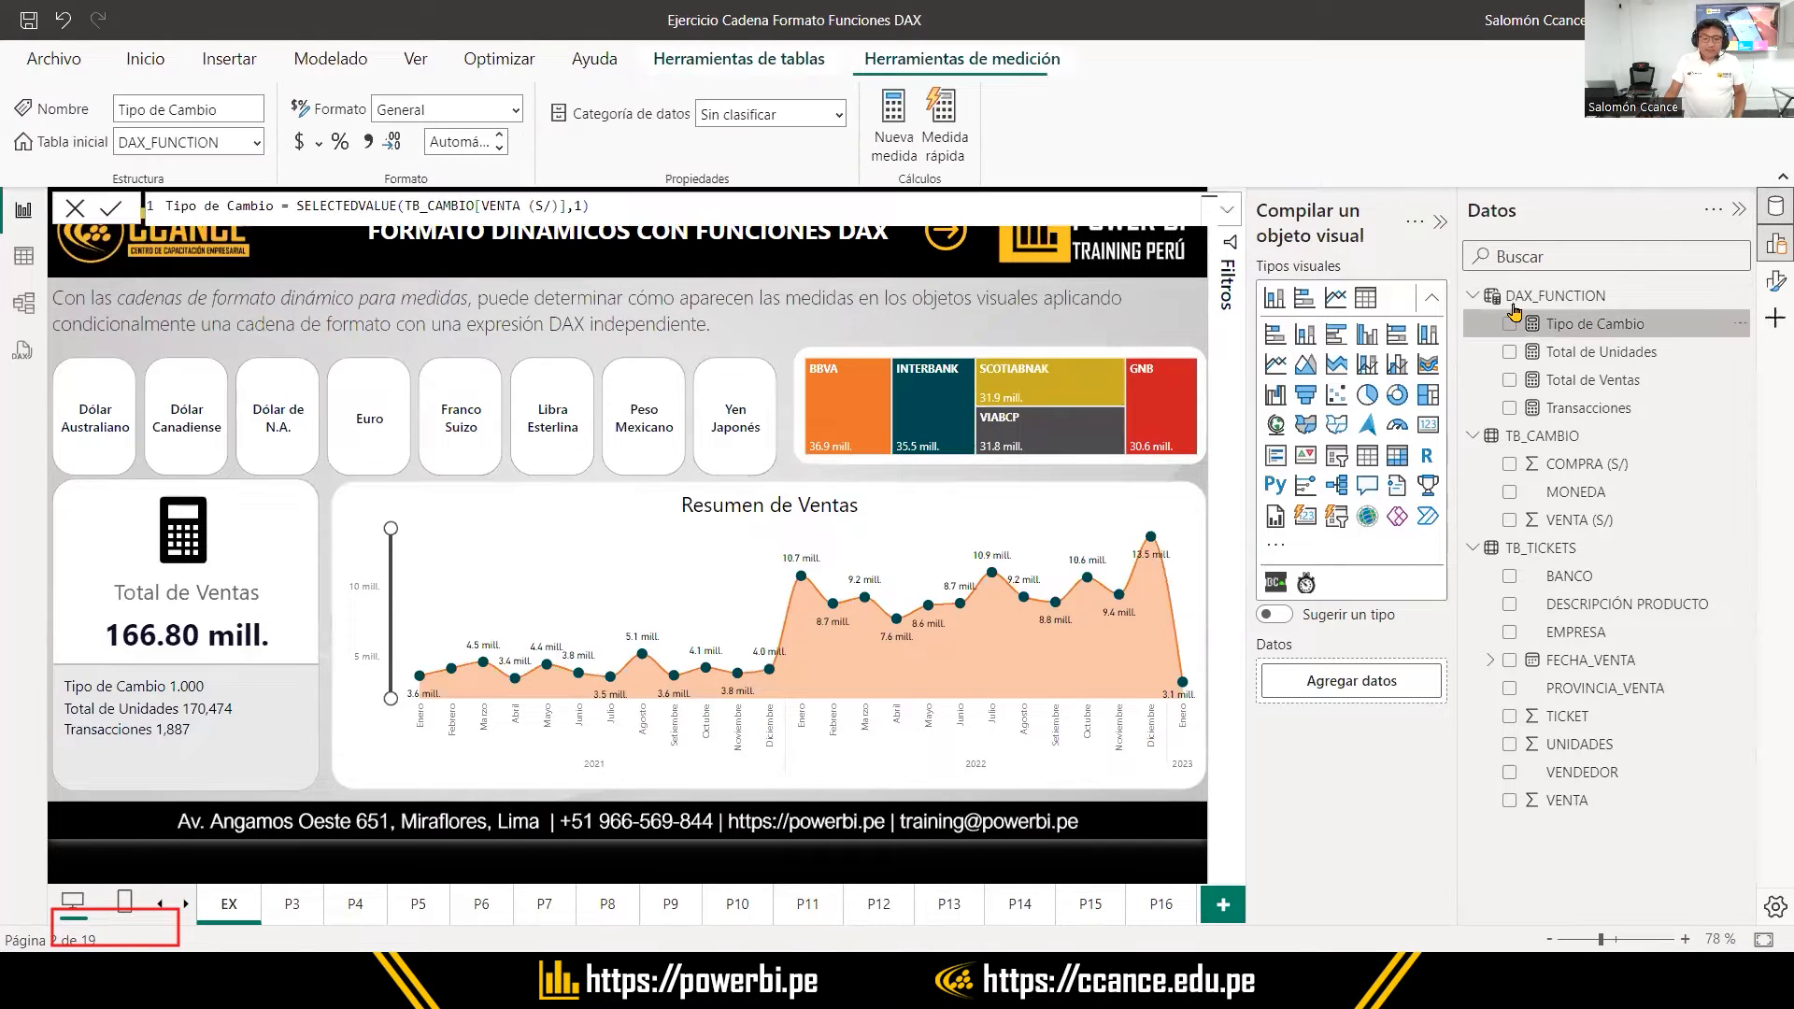
click(620, 206)
scroll(619, 205, up, 4)
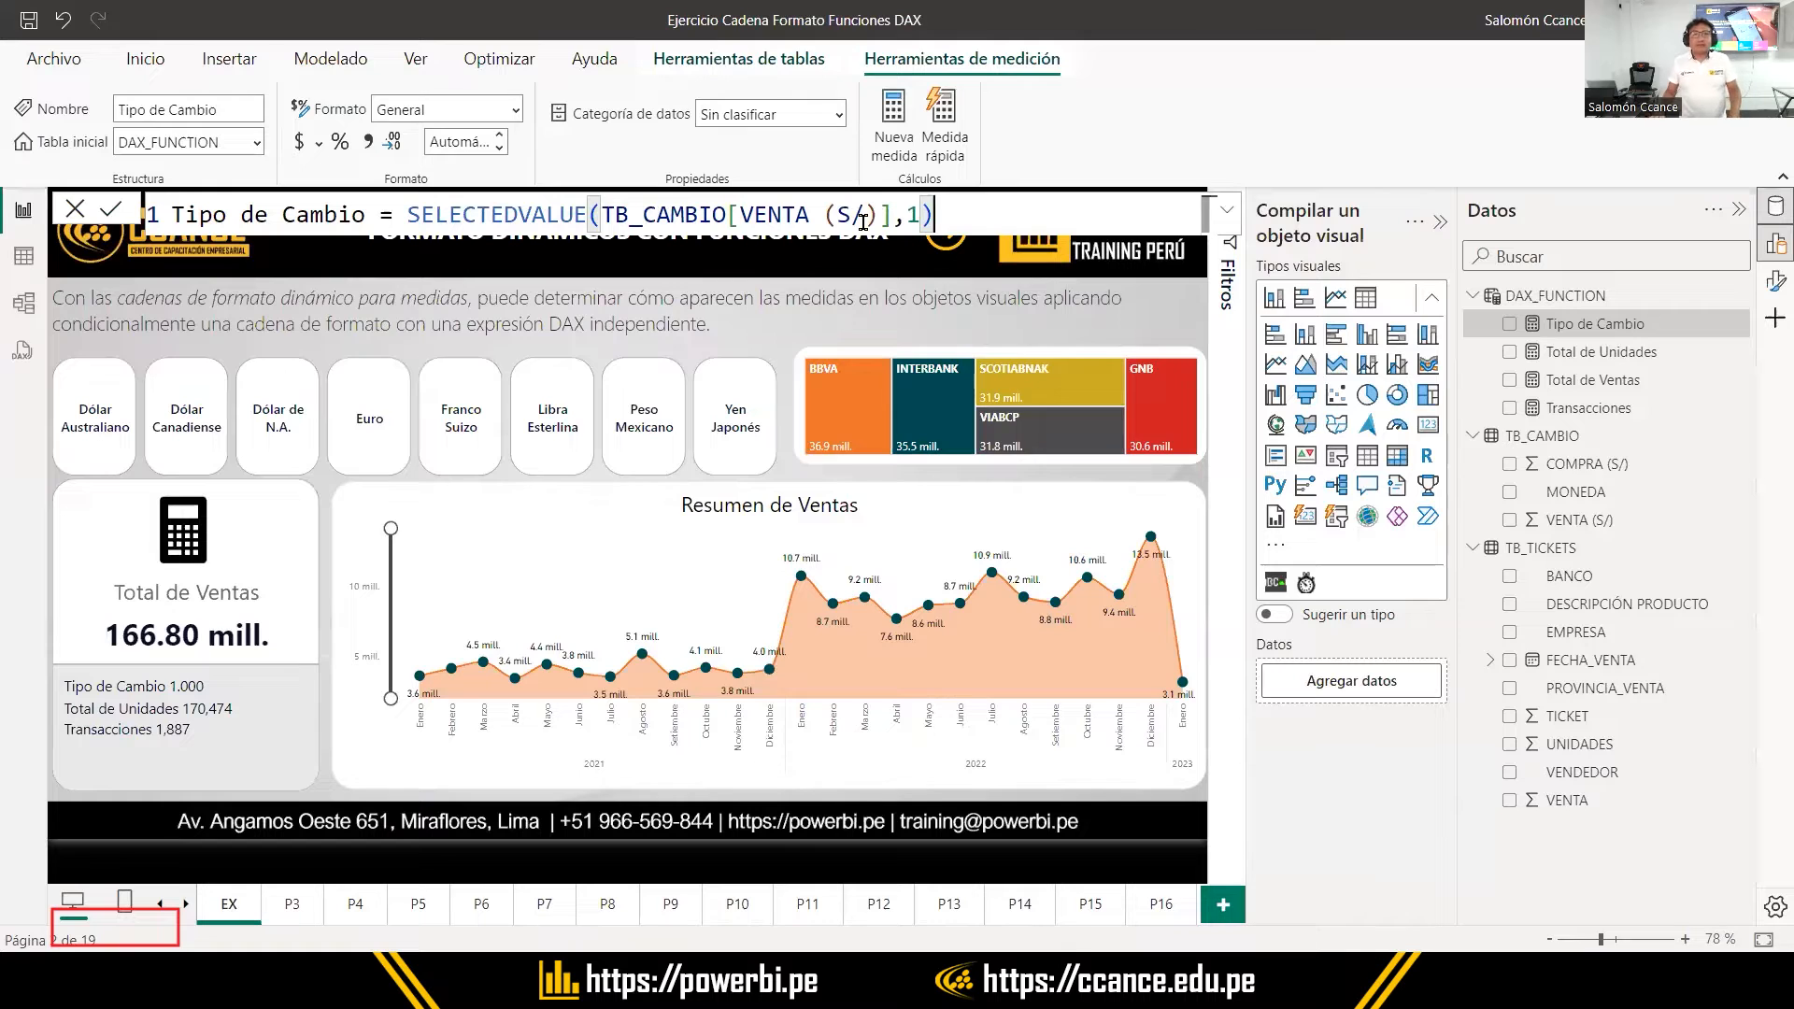
Add a new measure named Conversión de Ventas to the DAX_FUNCTION table
click(1571, 297)
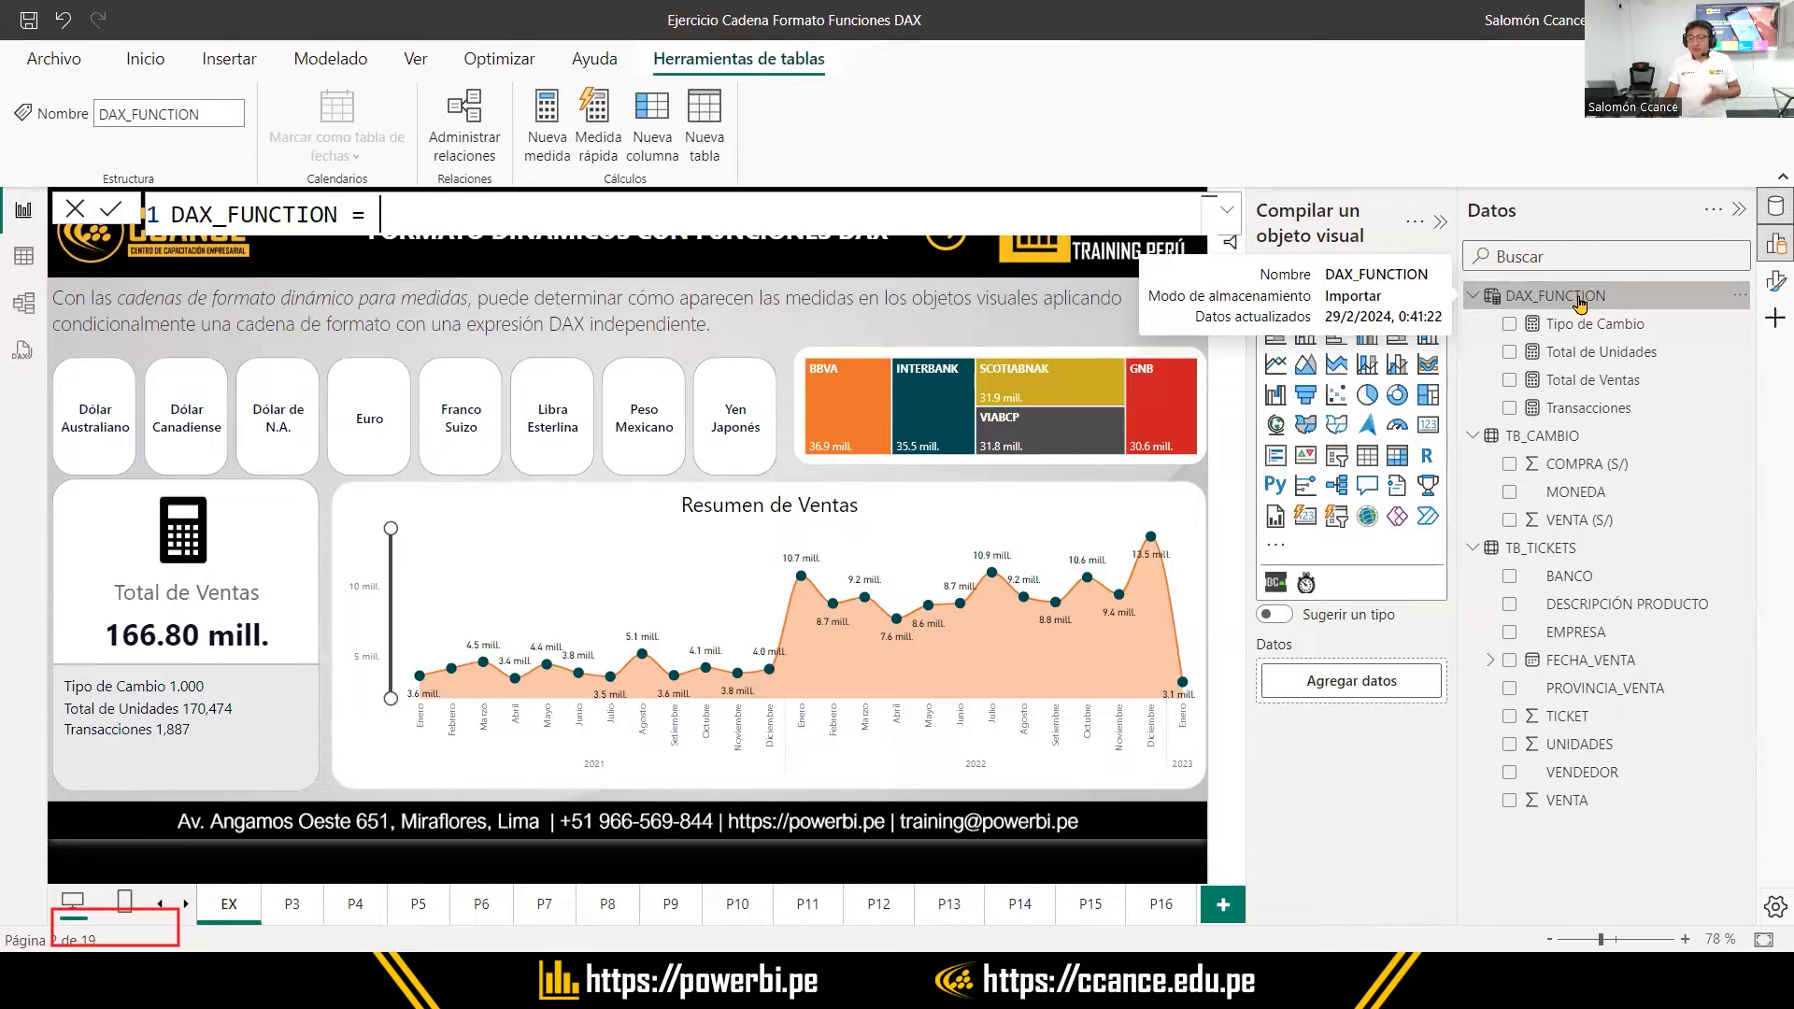
right_click(1579, 299)
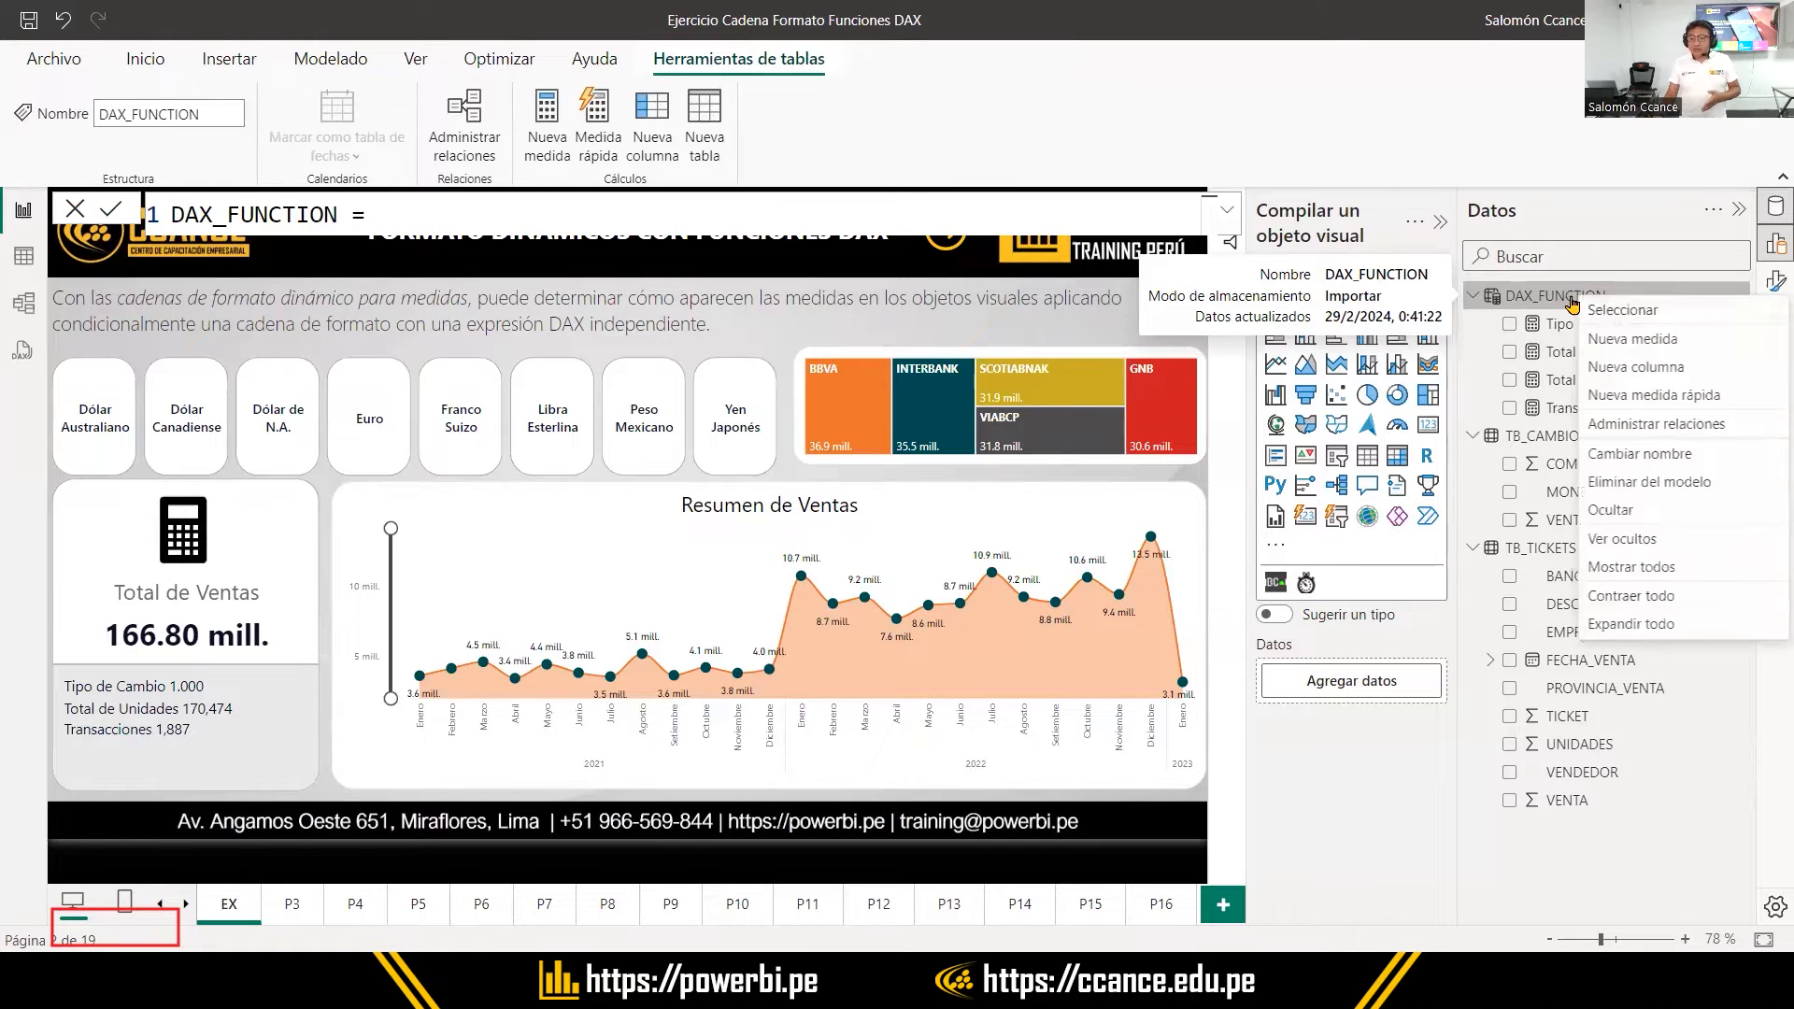
click(1648, 345)
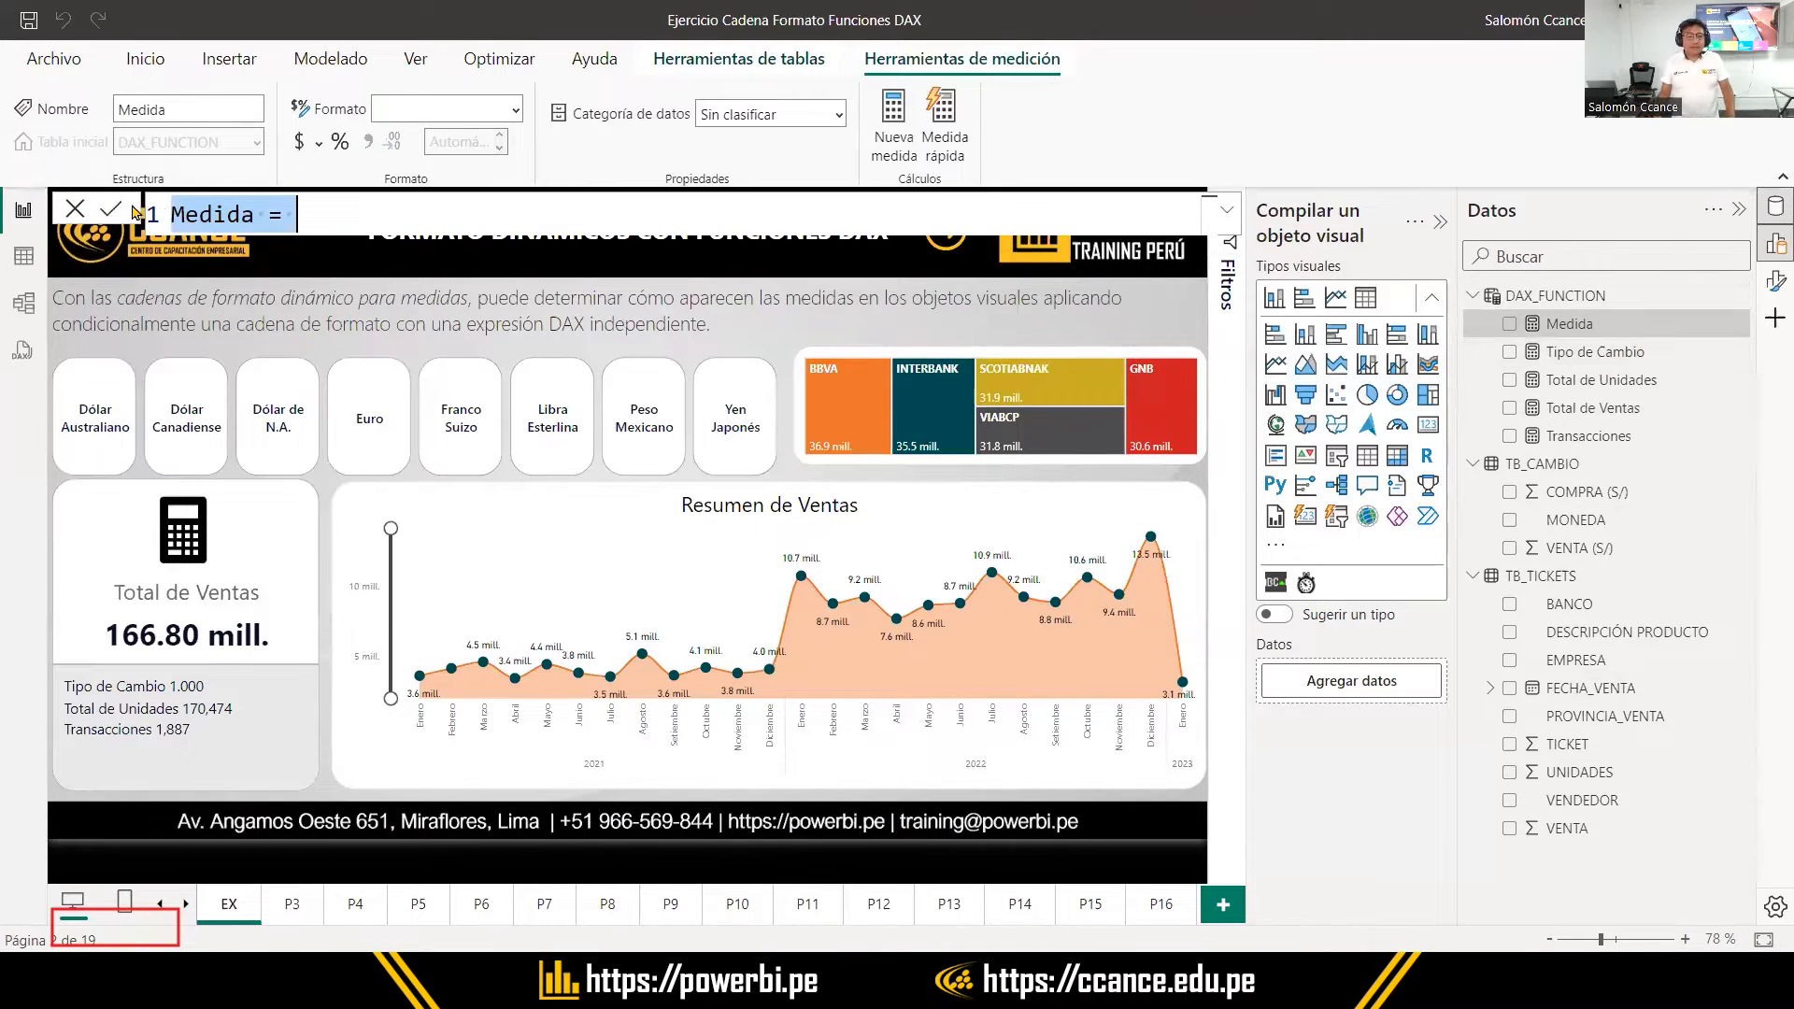
double_click(209, 213)
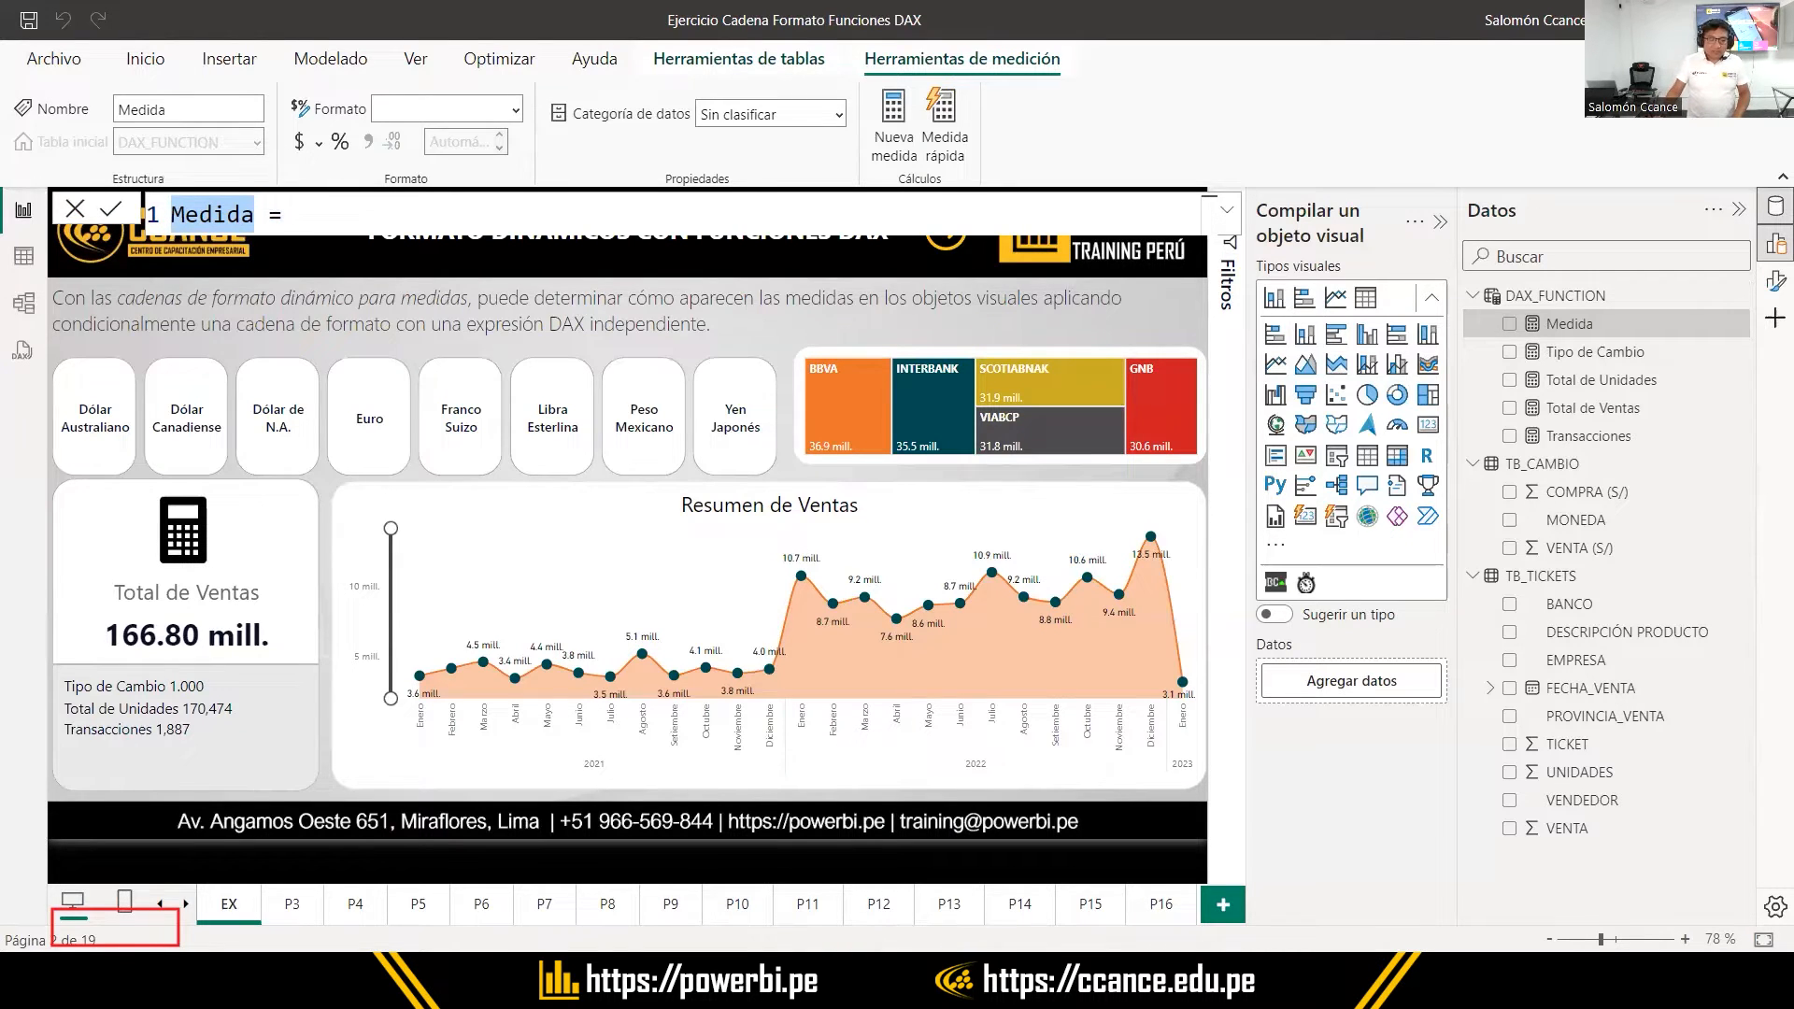
text(Conversi)
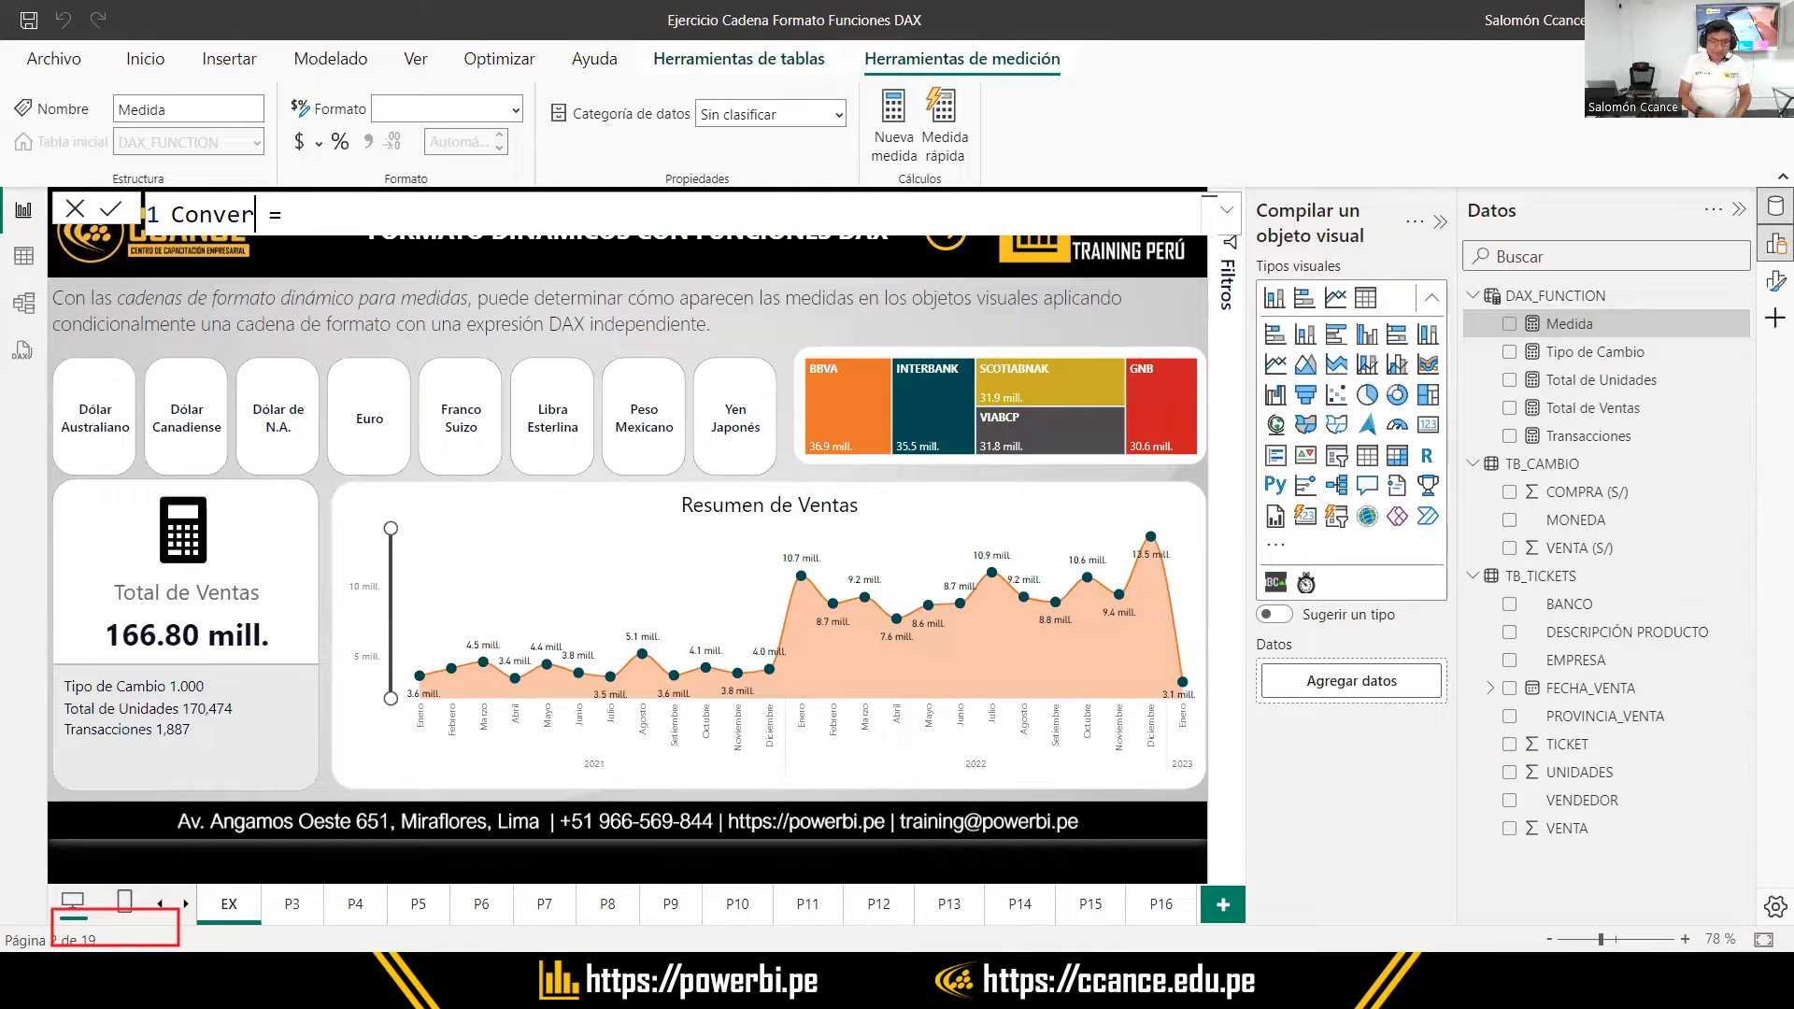
text(ón de )
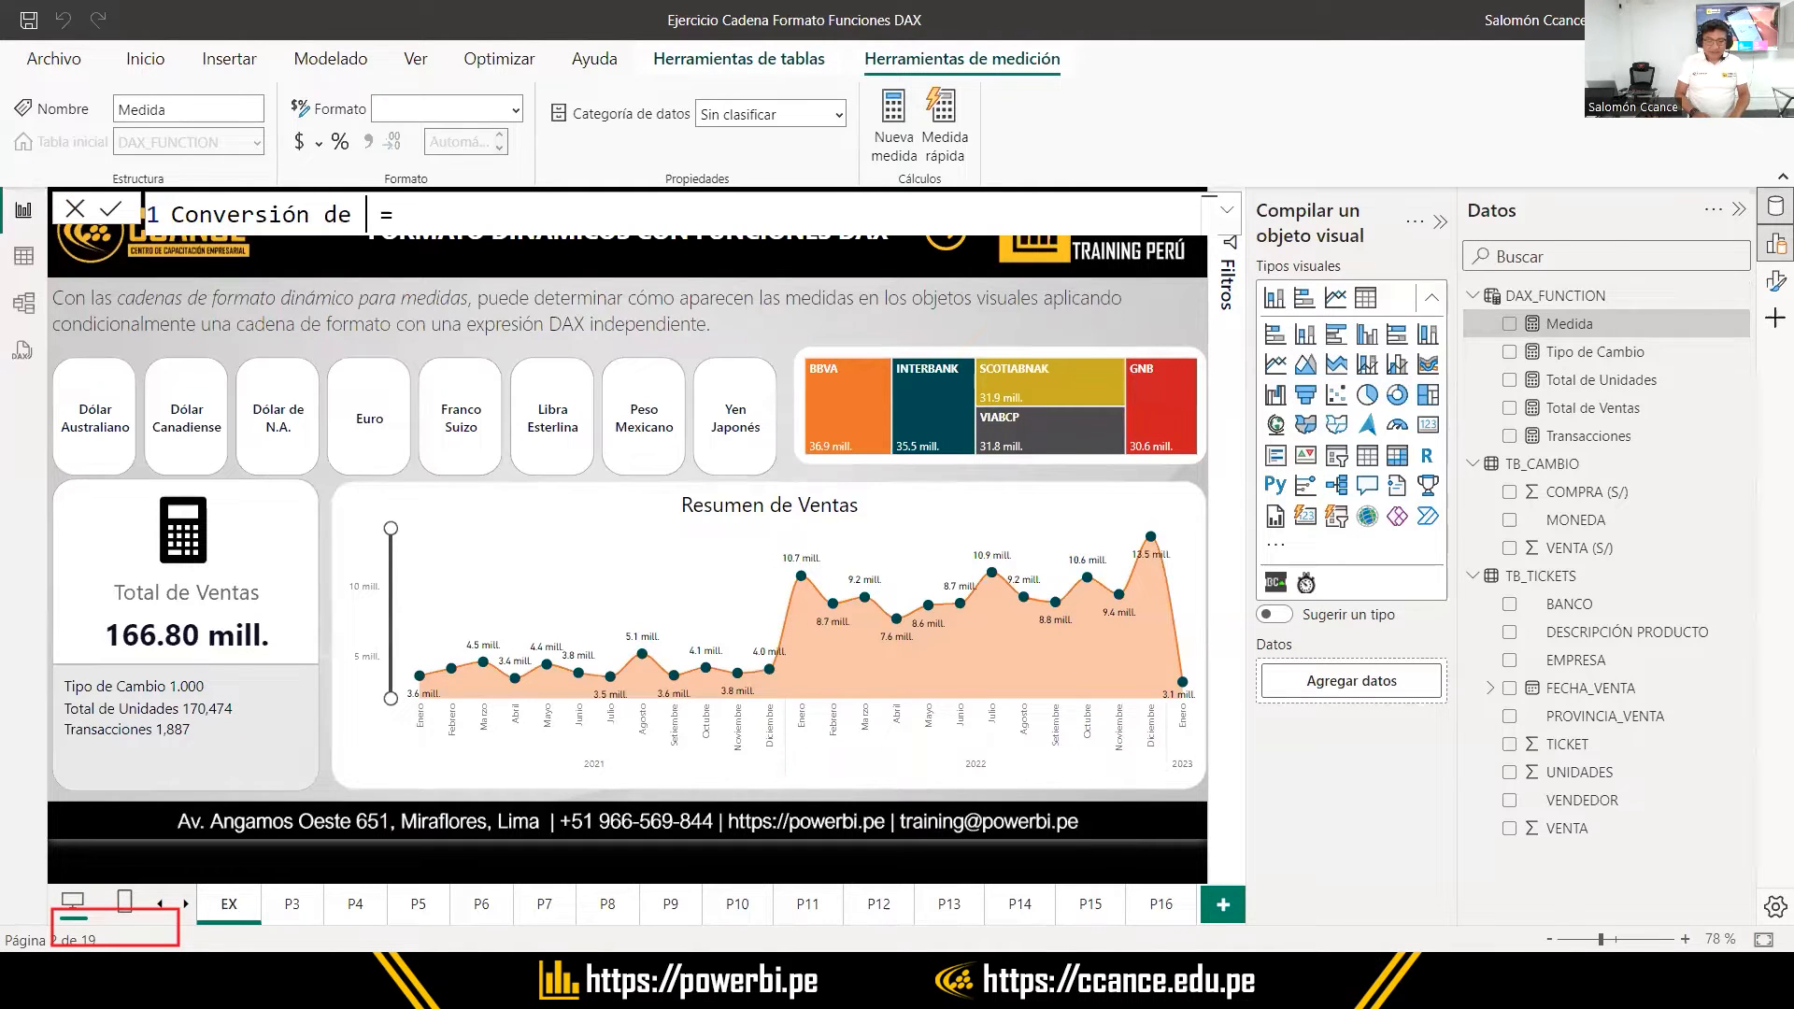
text(Ventas)
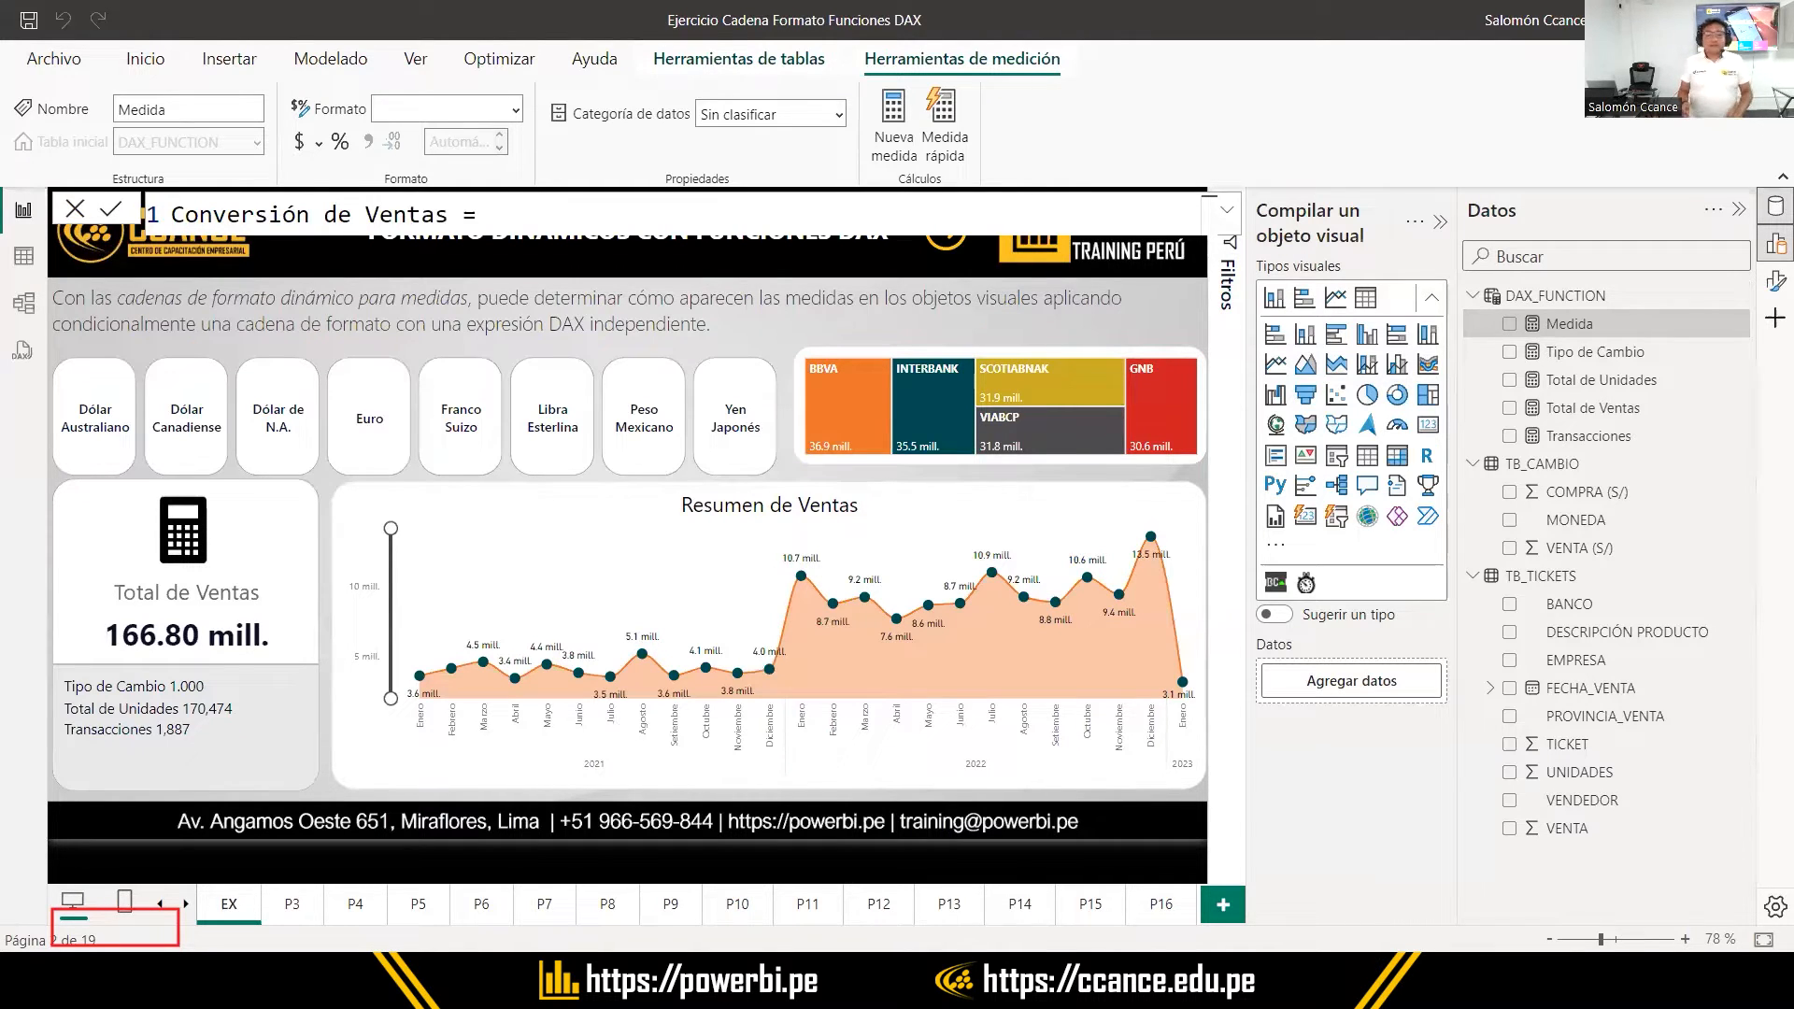
Enter the Conversión de Ventas formula as [Total de Ventas] / [Tipo de Cambio]
click(523, 220)
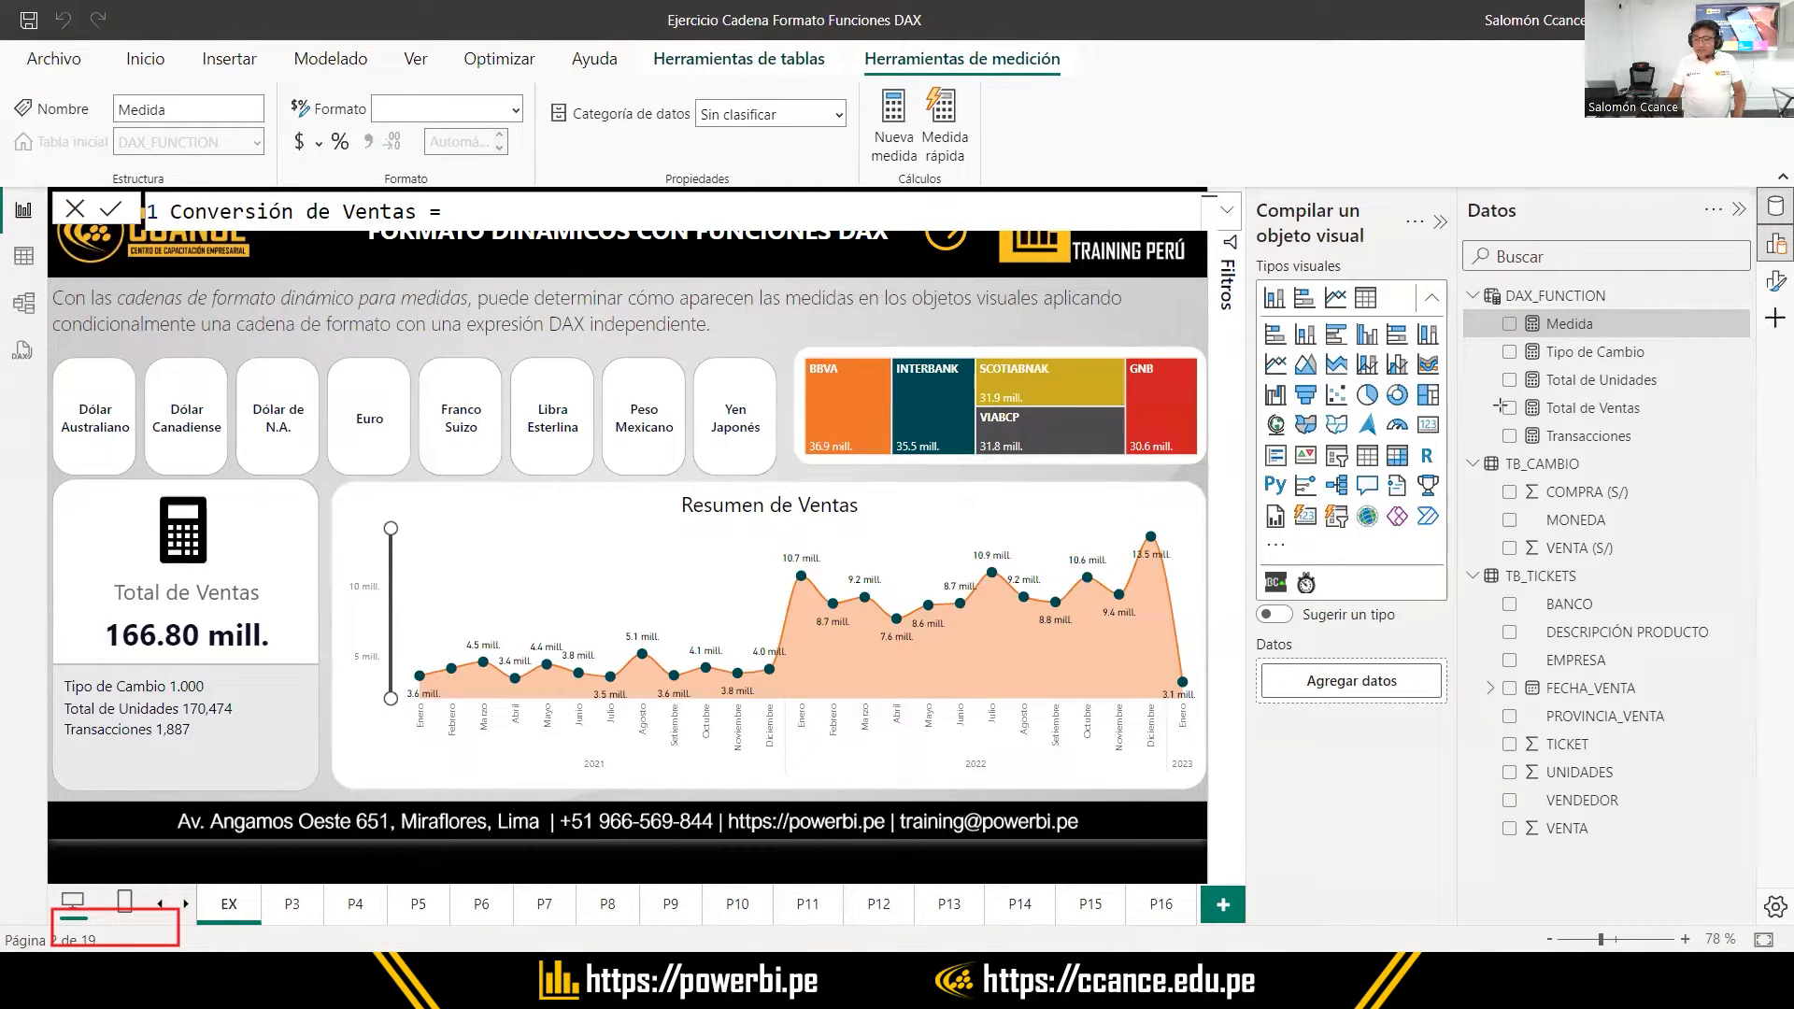
drag(1497, 397, 1664, 424)
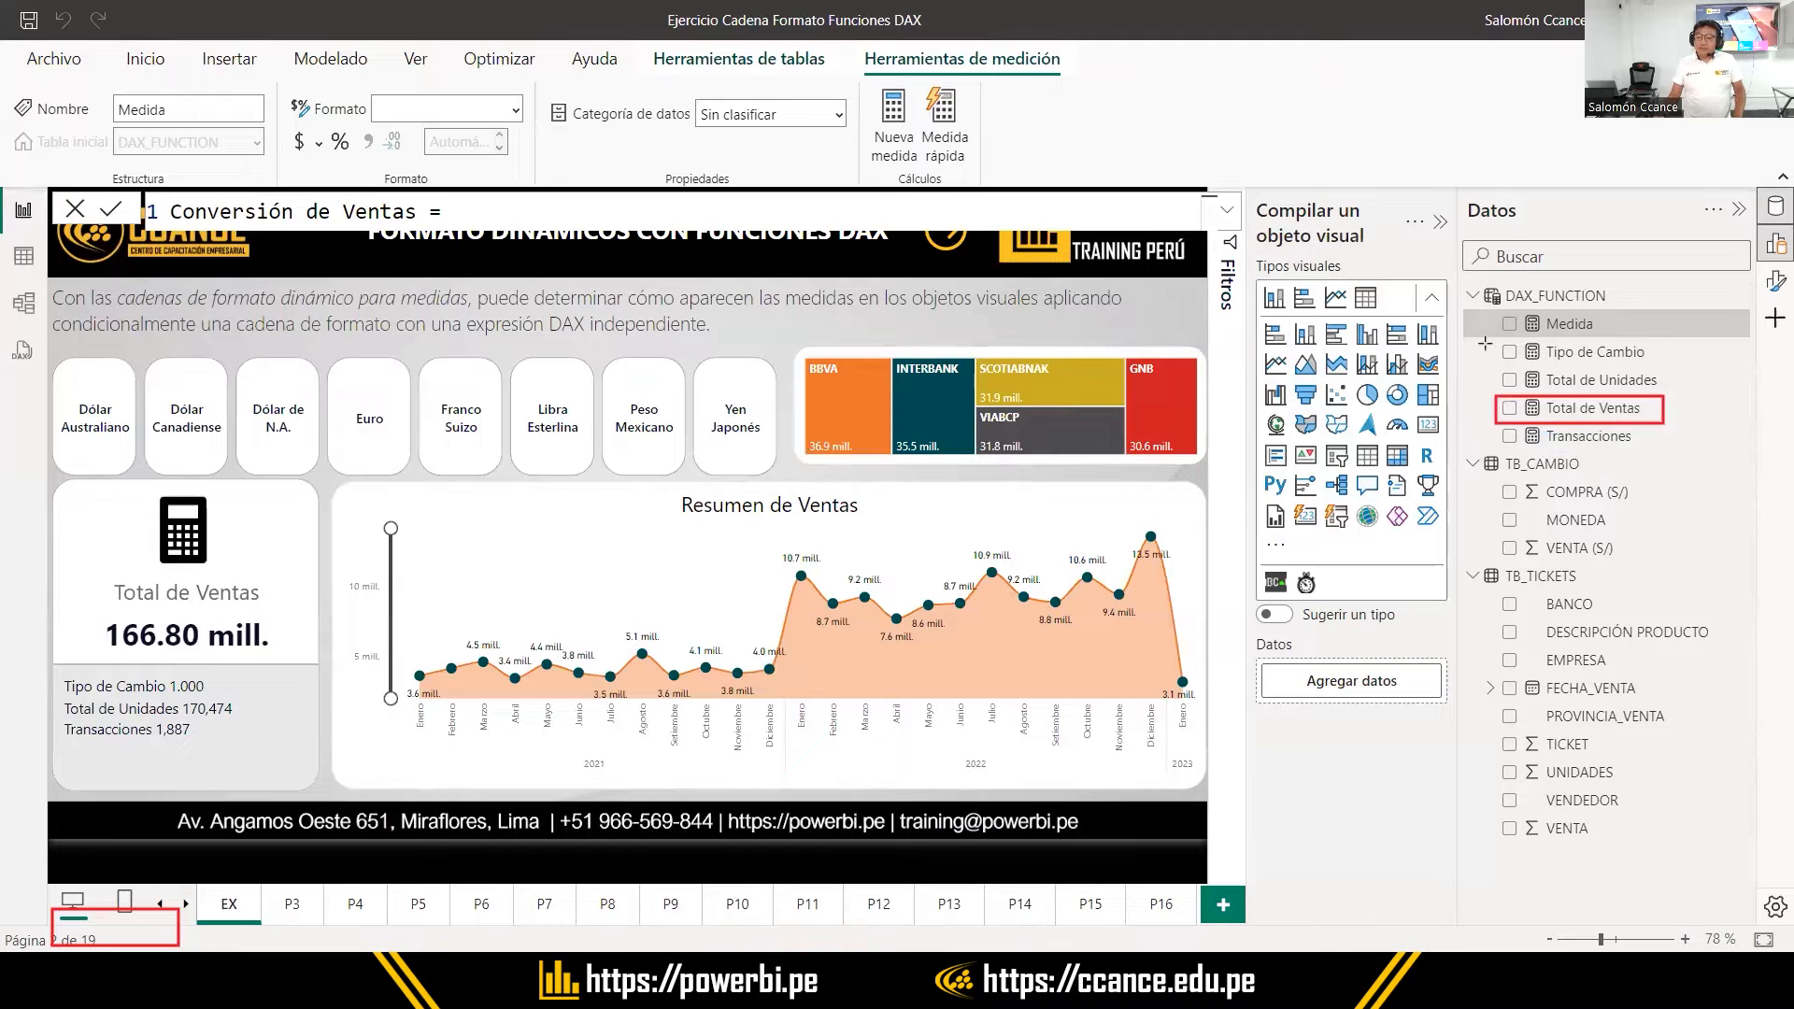
drag(1485, 342, 1692, 364)
drag(48, 351, 805, 482)
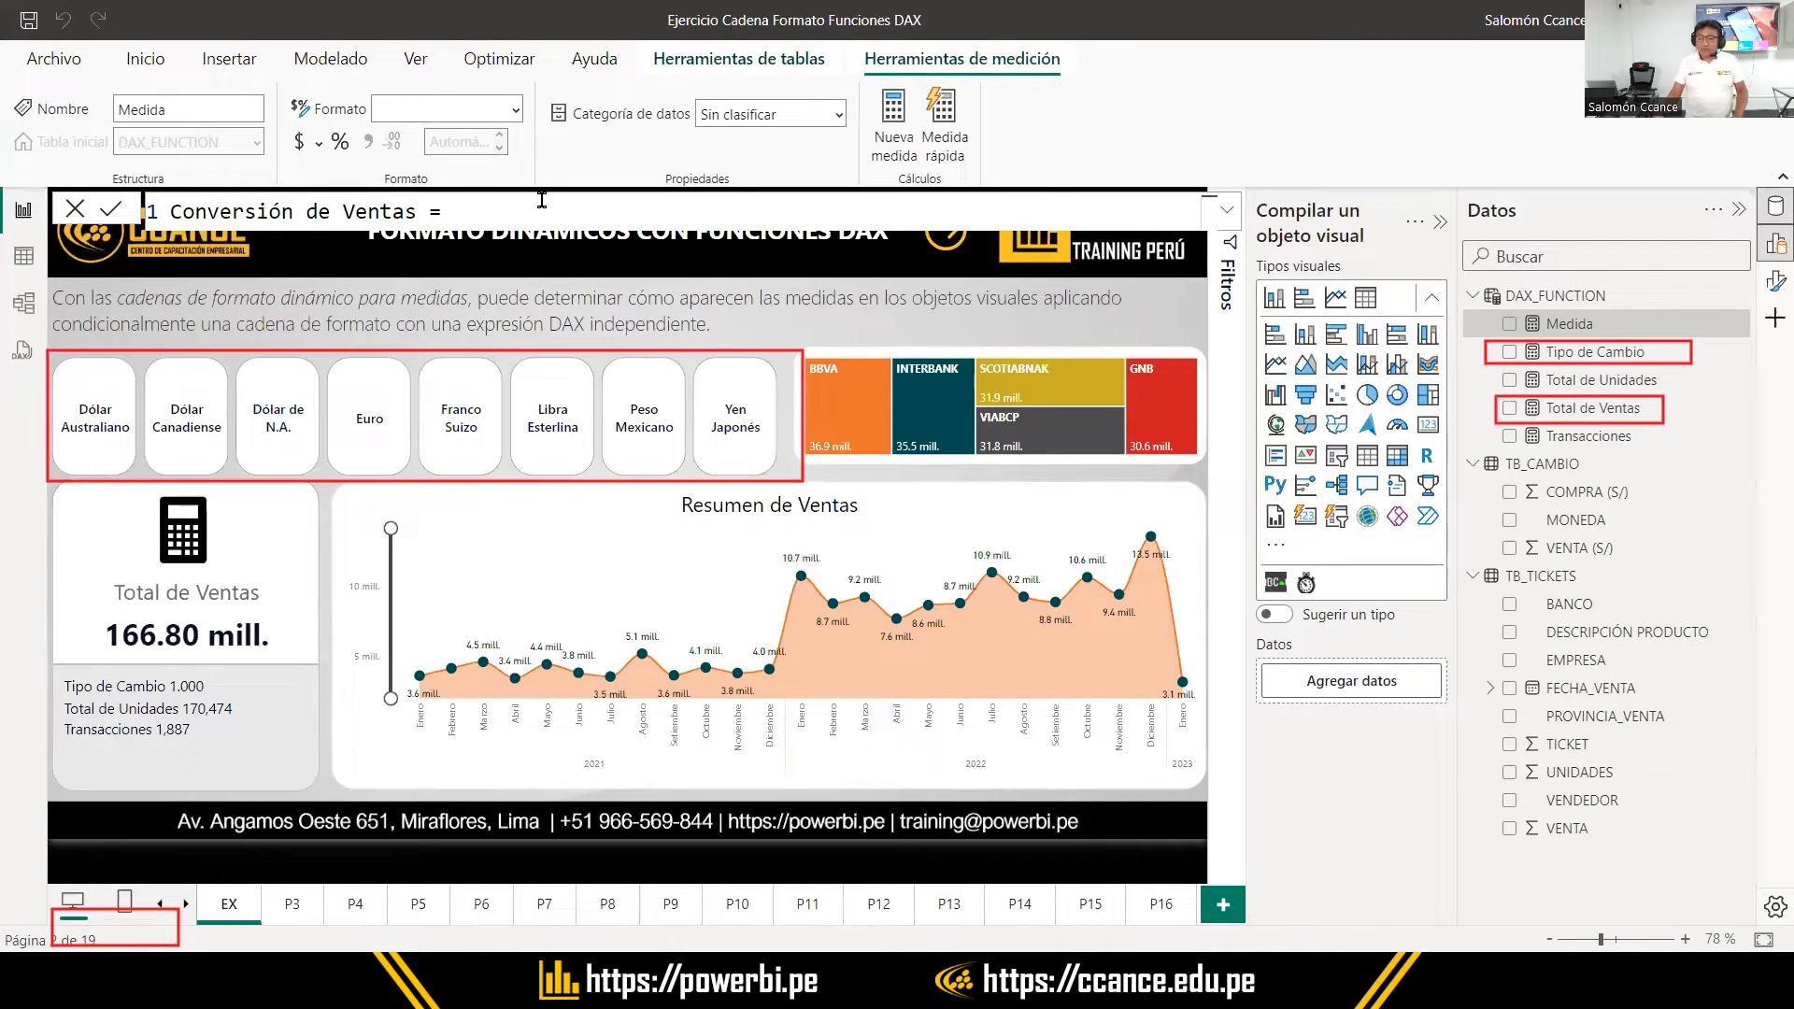
text(Tot)
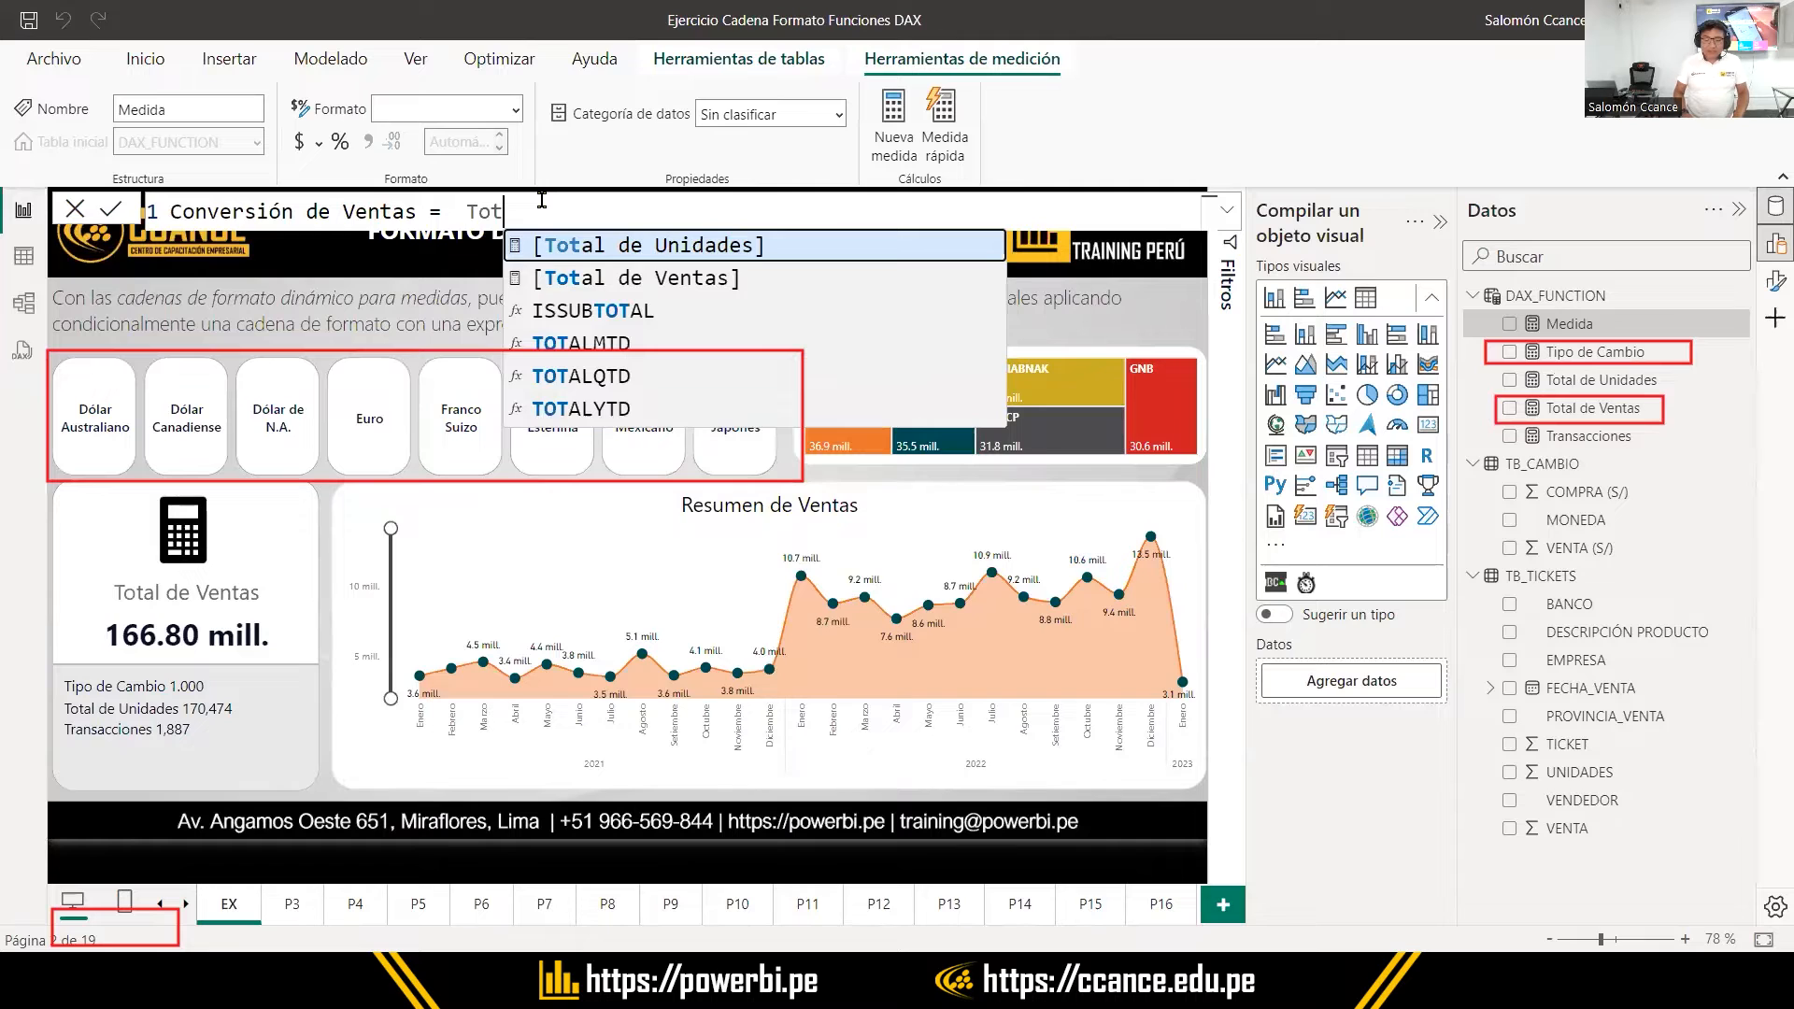
key(Down)
key(Tab)
text(/ [T)
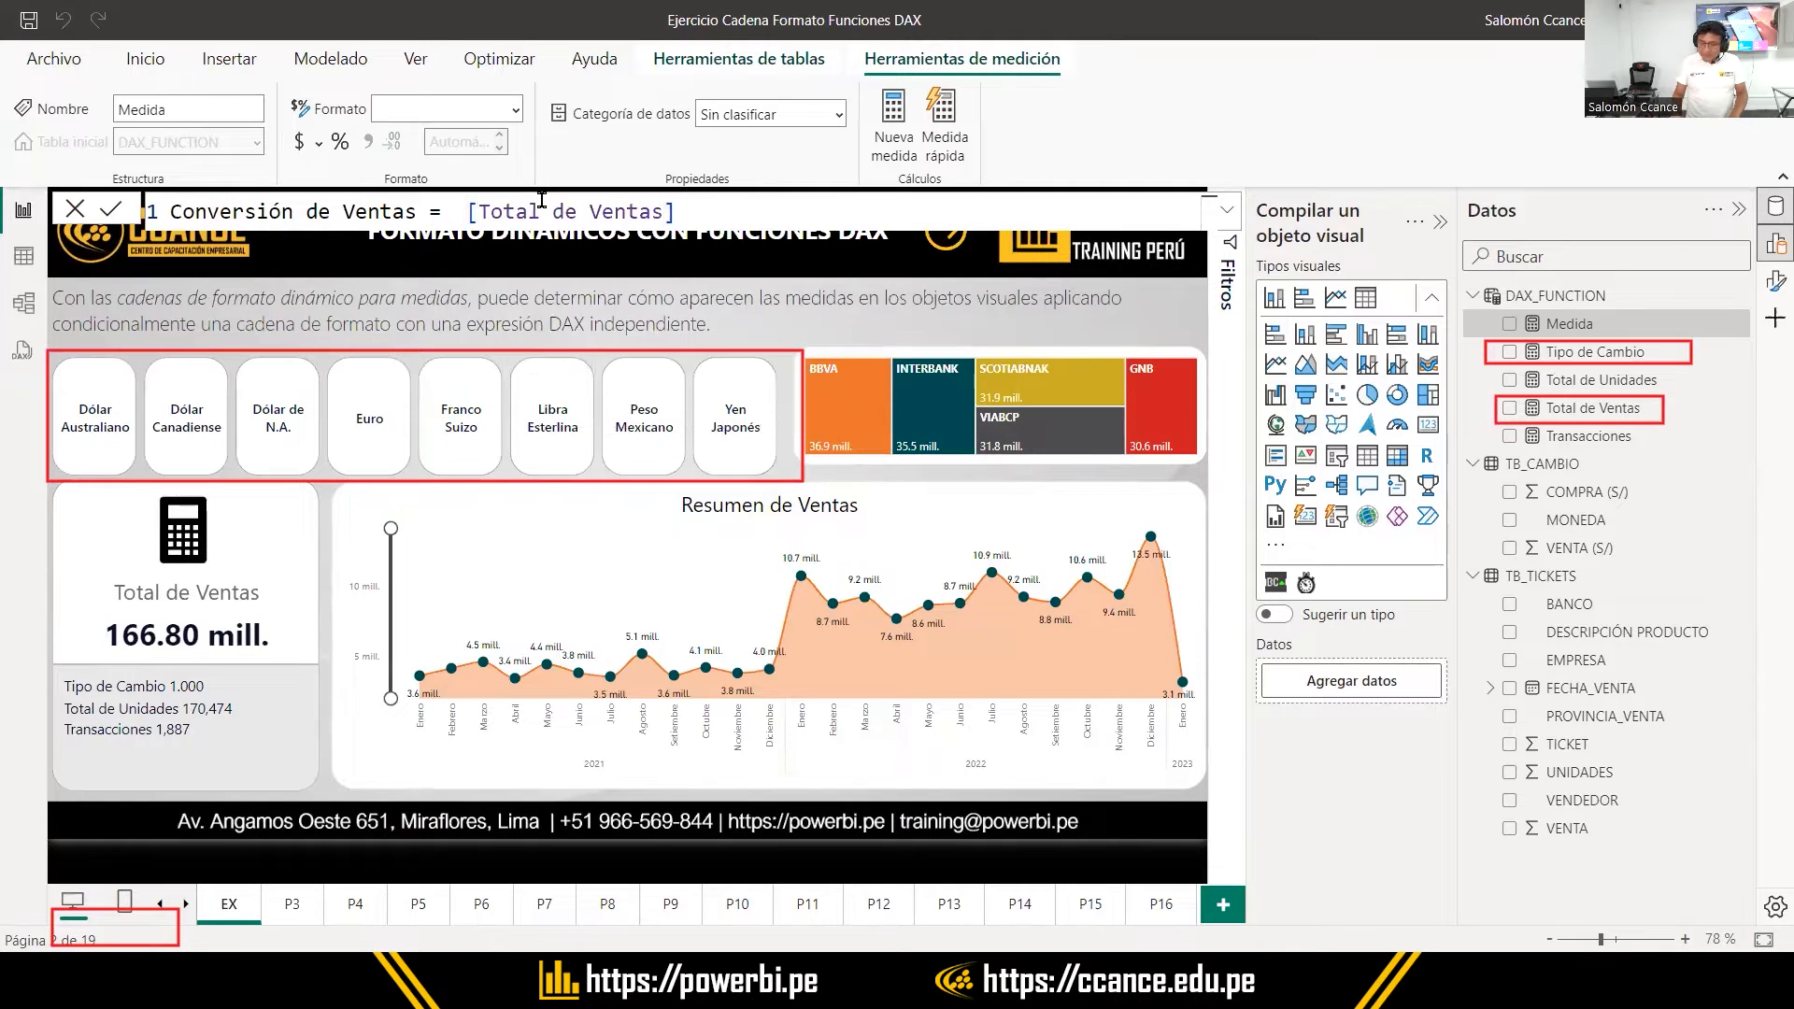
text(ipo)
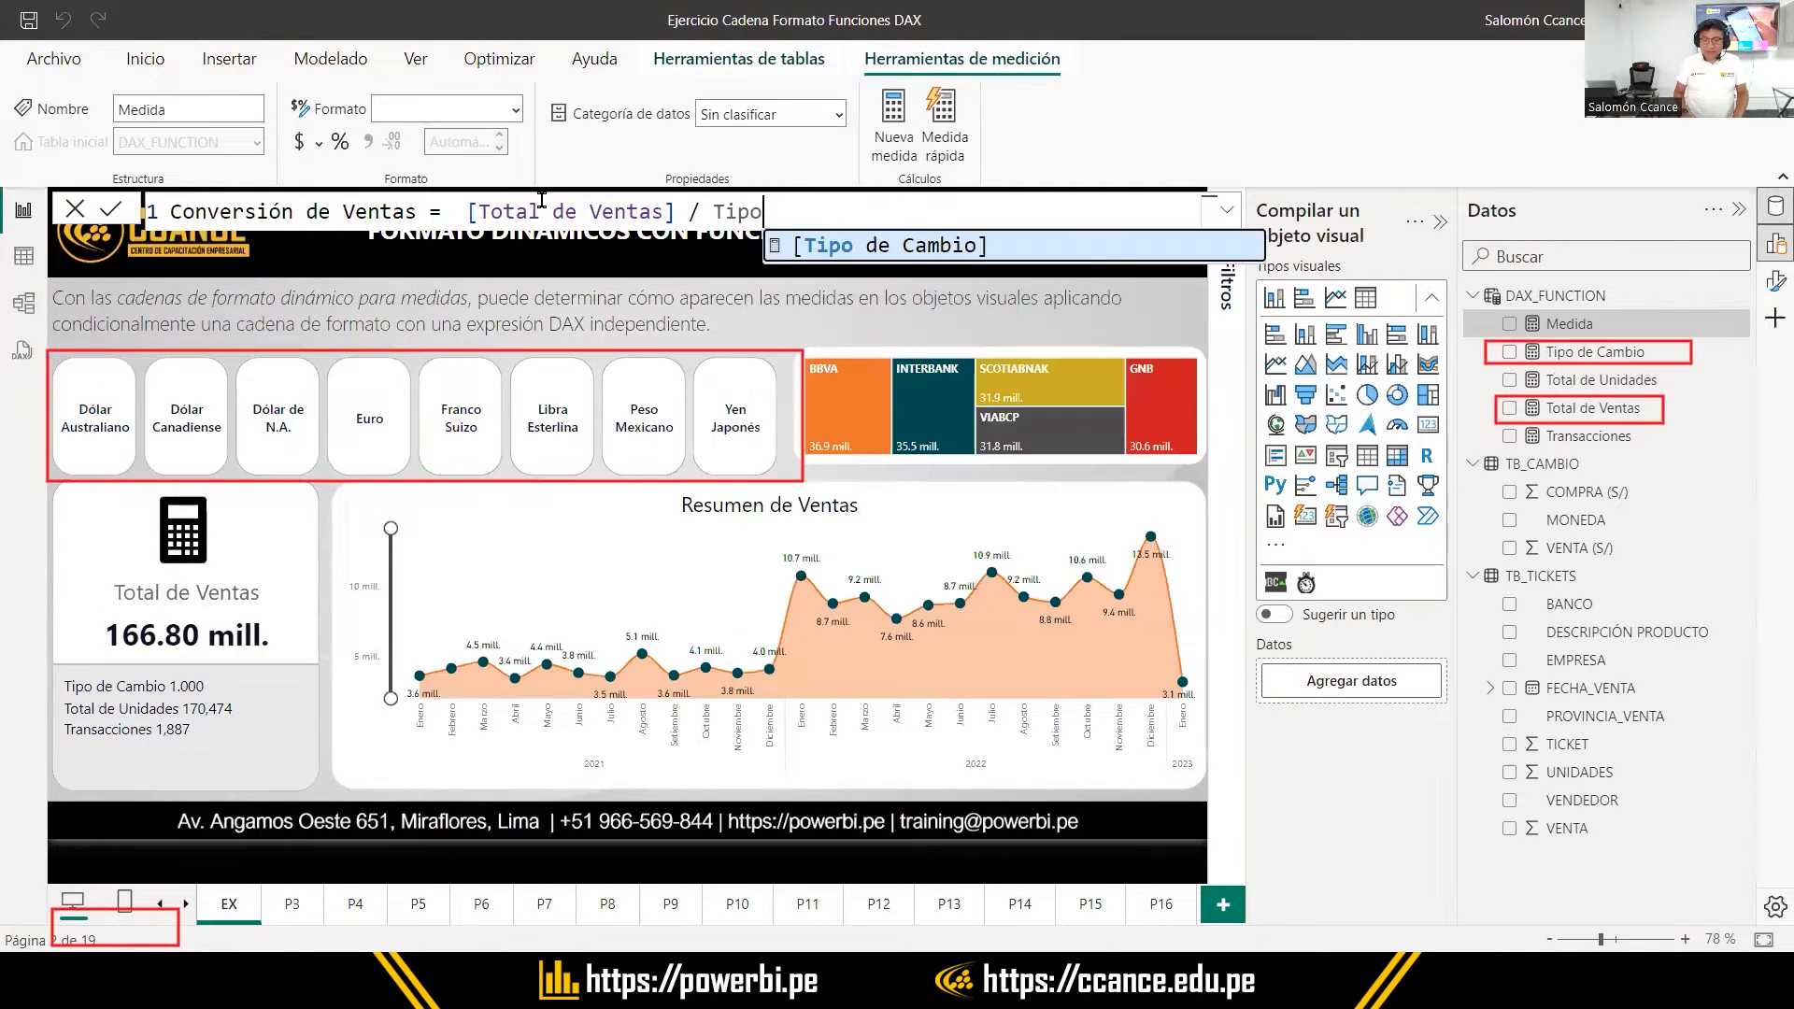
key(Tab)
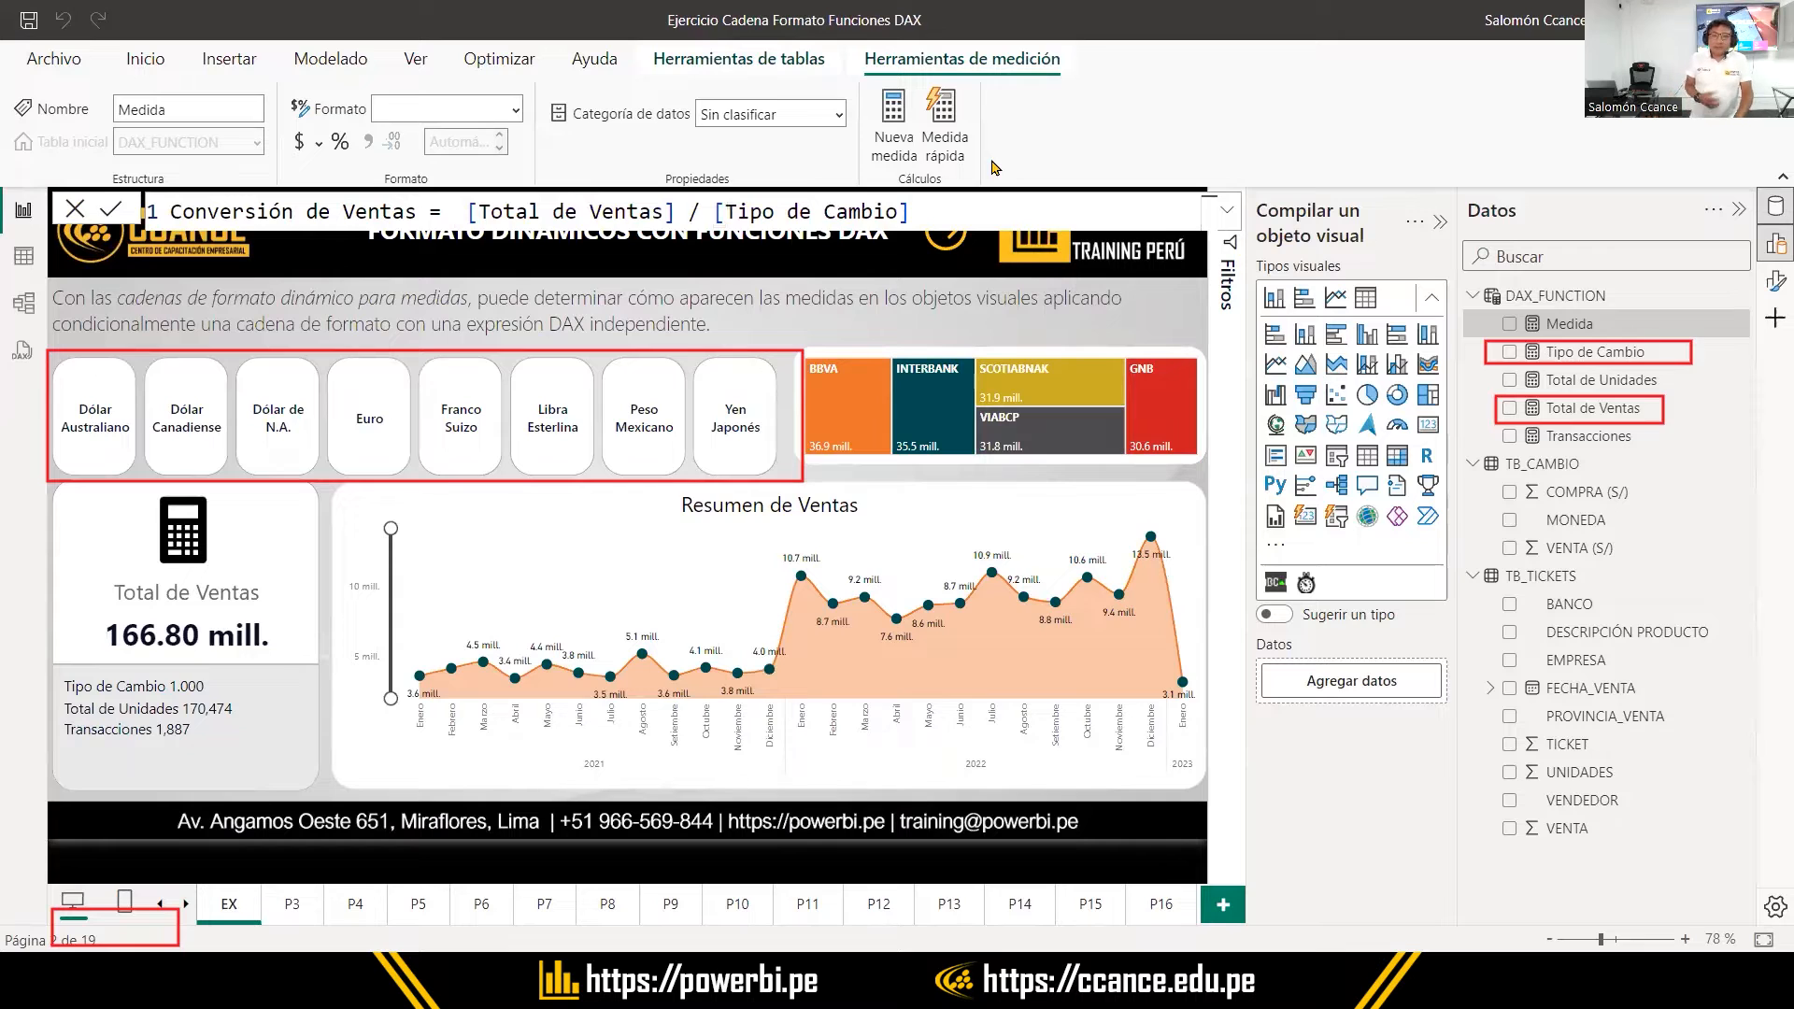
Rewrite the division with the DIVIDE function as DIVIDE( [Total de Ventas] , [Tipo de Cambio] )
text(DIVIDE()
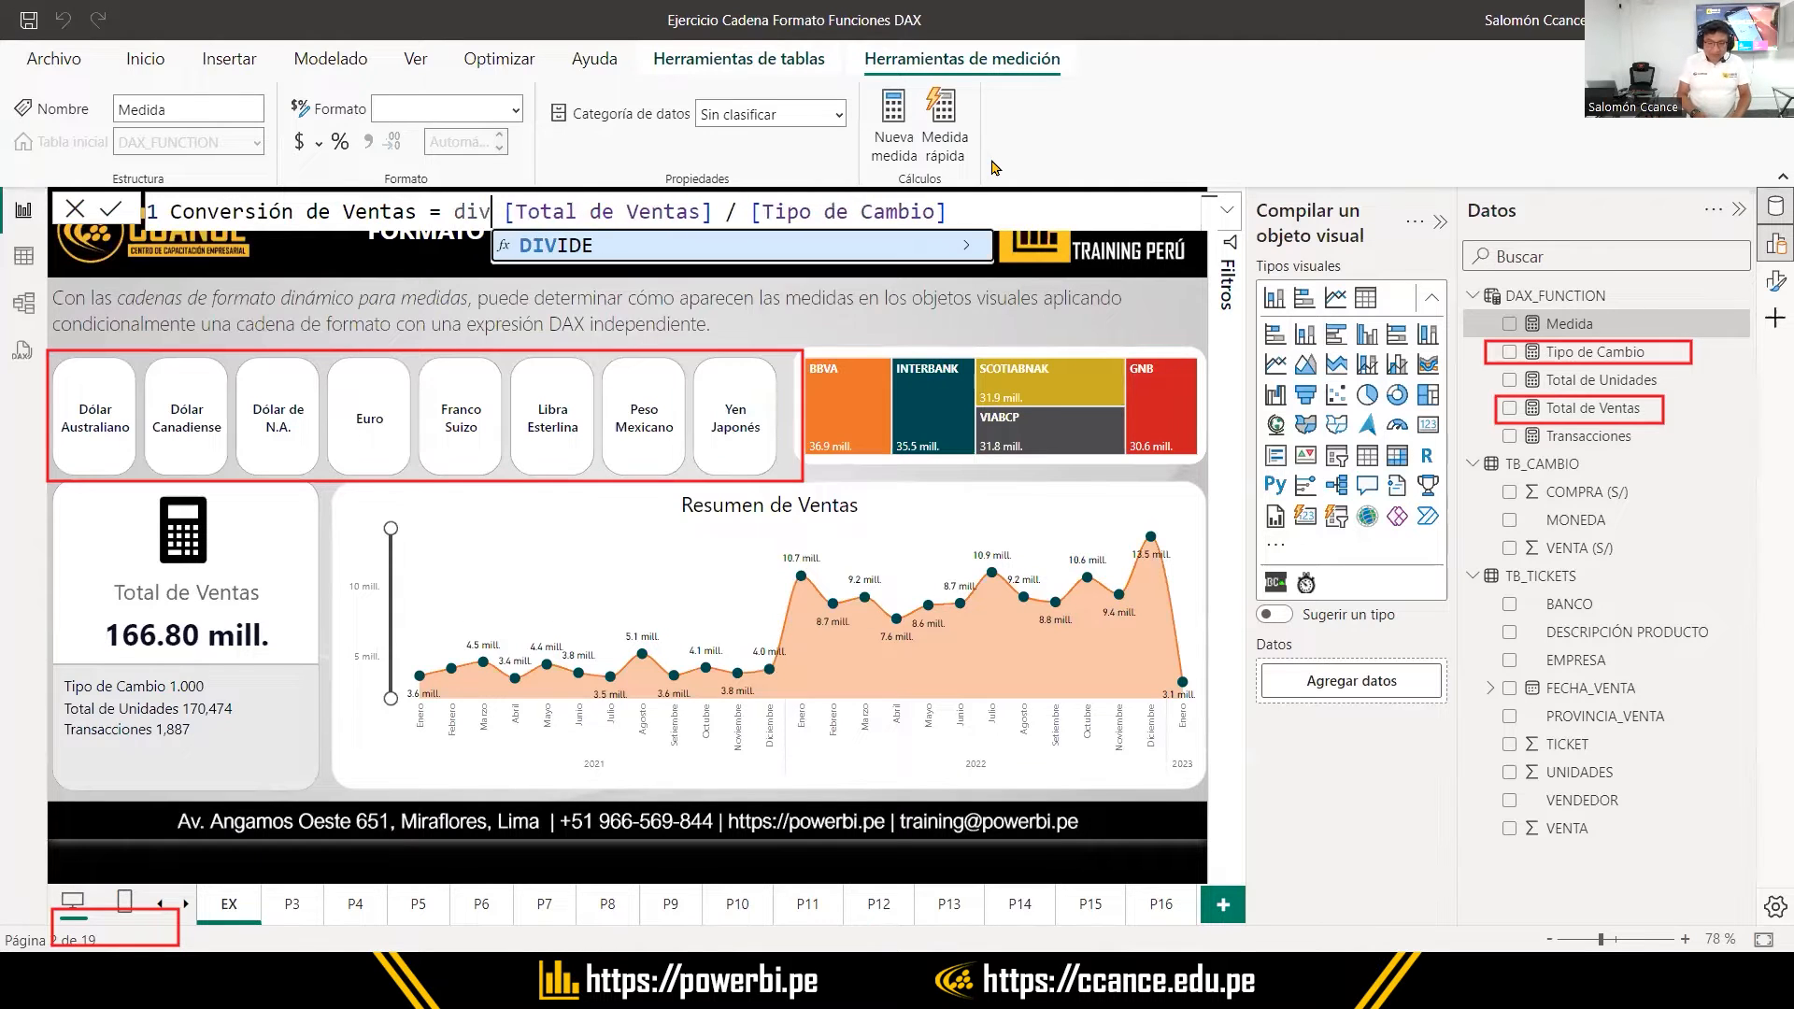
key(ctrl+Right)
key(ctrl+Right)
key(ctrl+Right)
key(ctrl+Right)
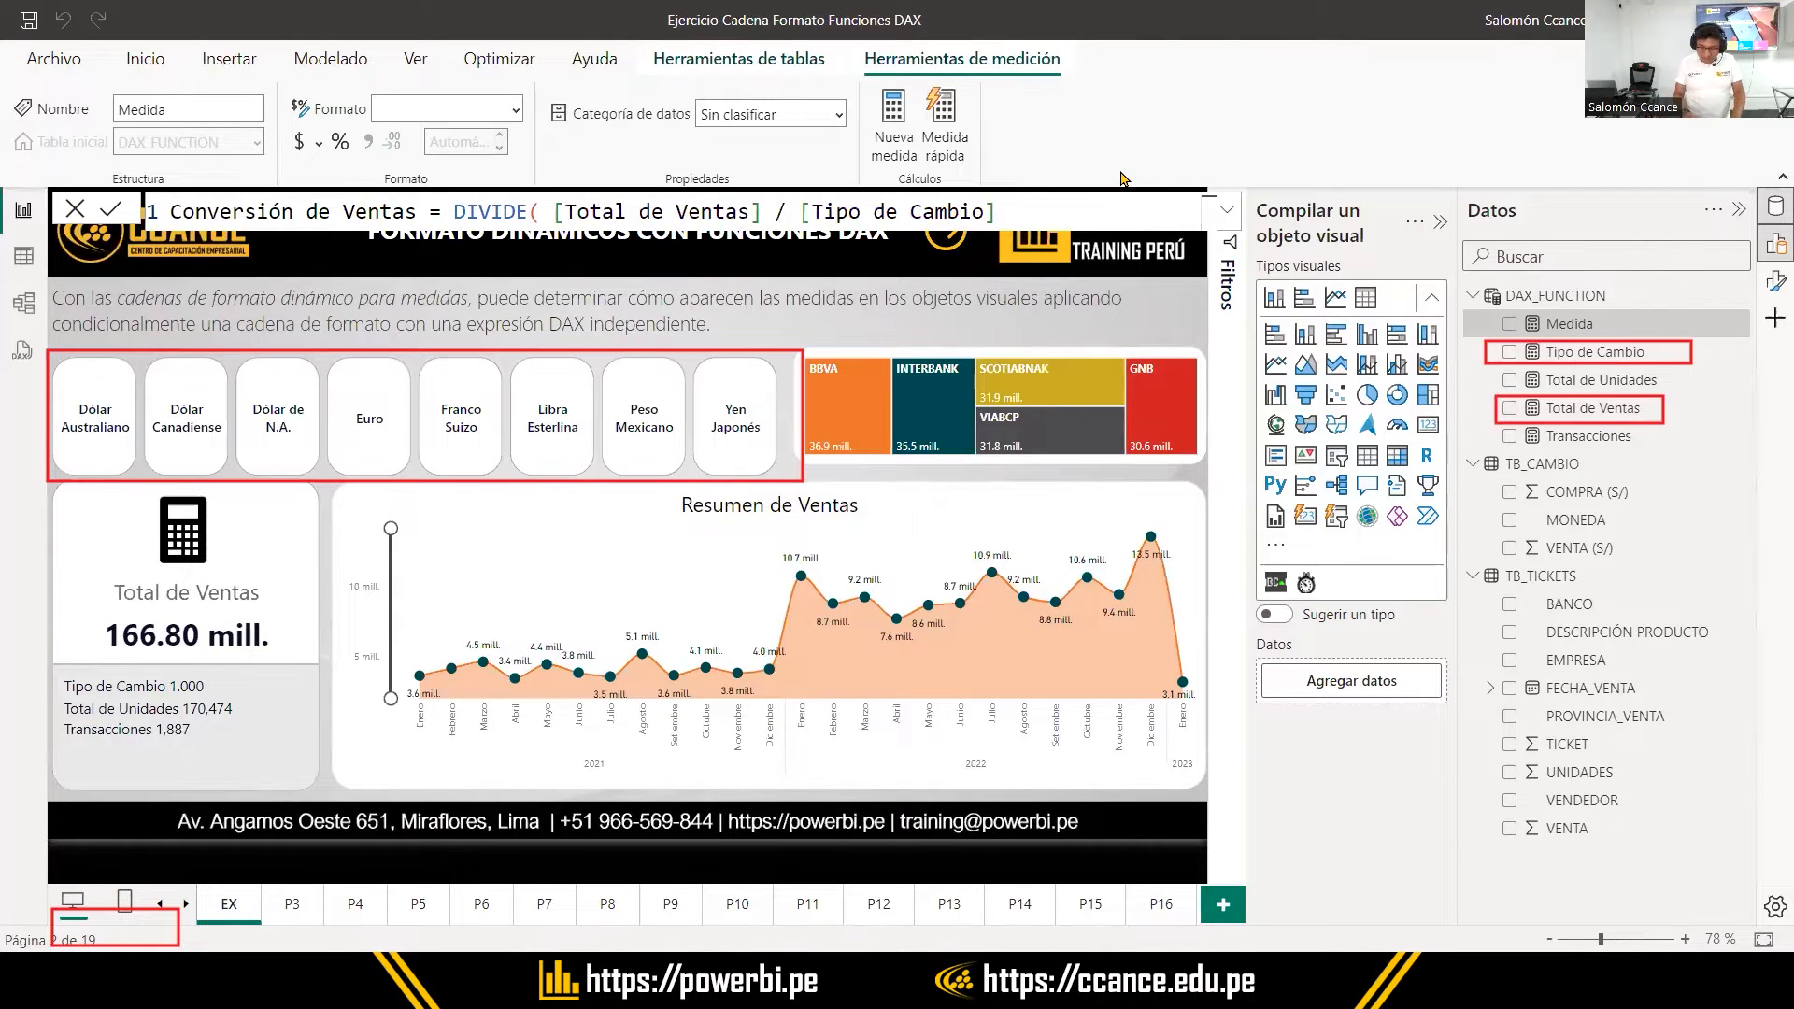
key(BackSpace)
text(,)
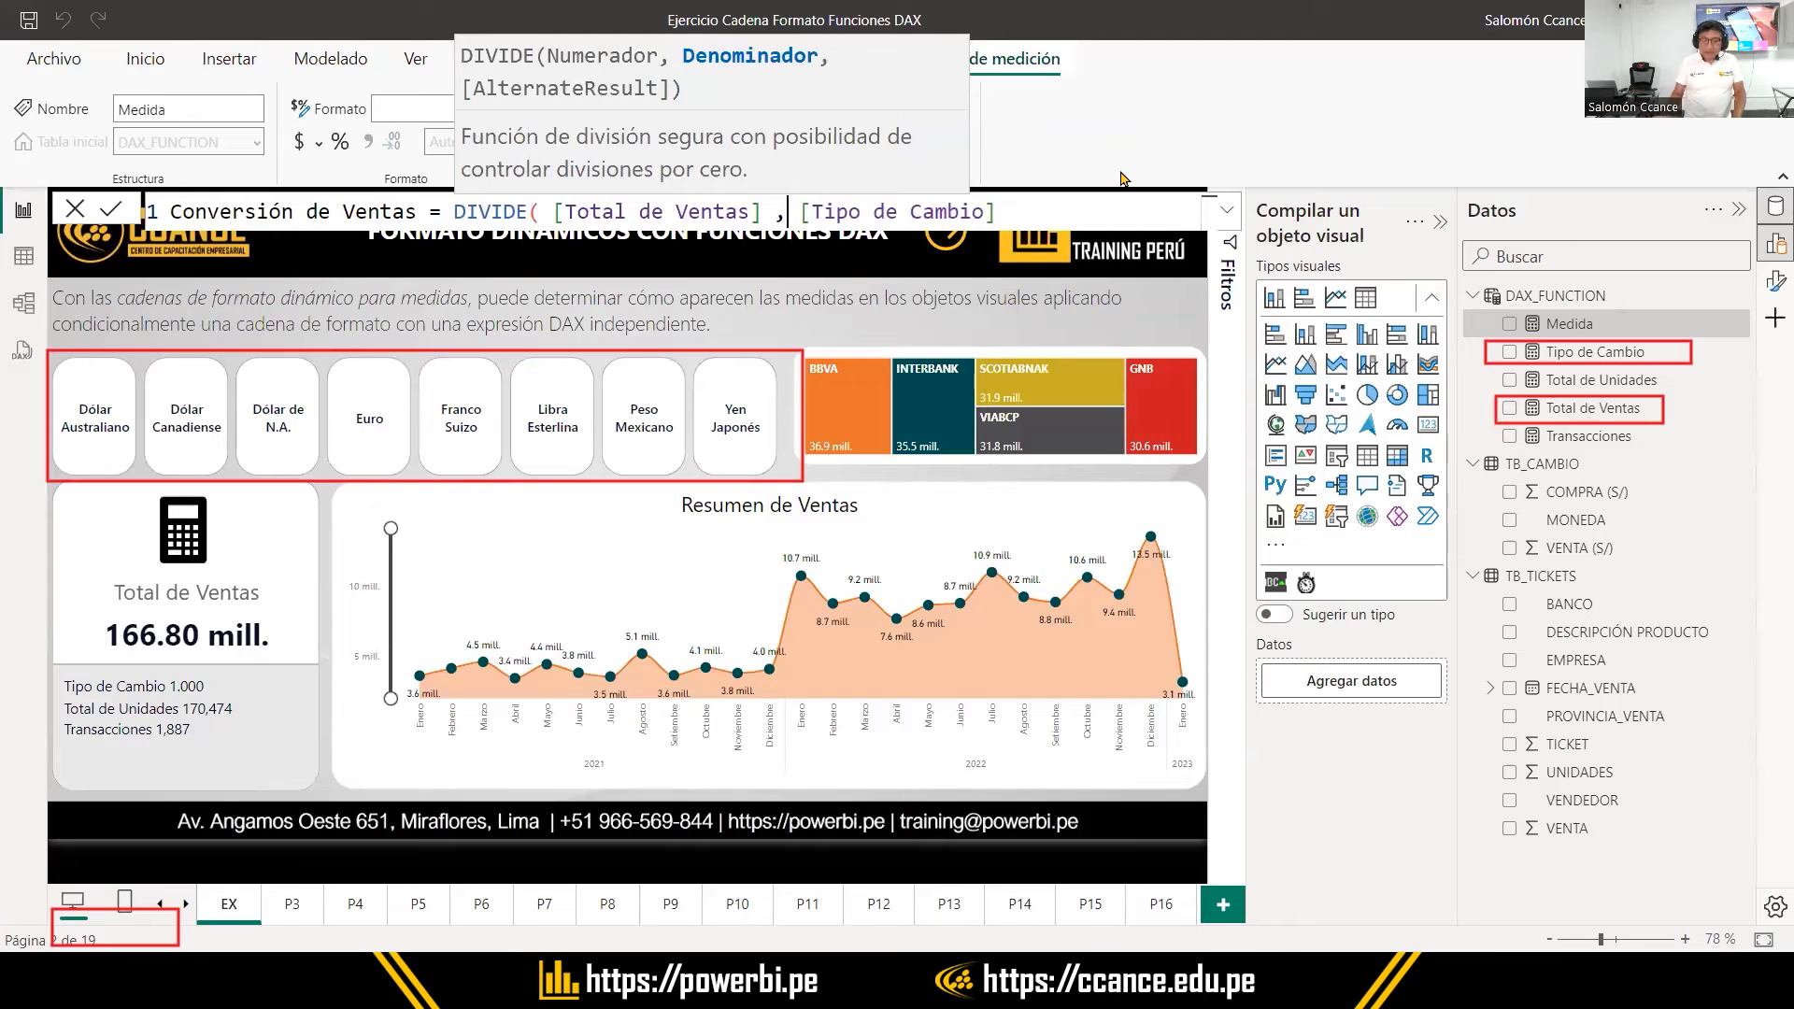
click(1076, 213)
text())
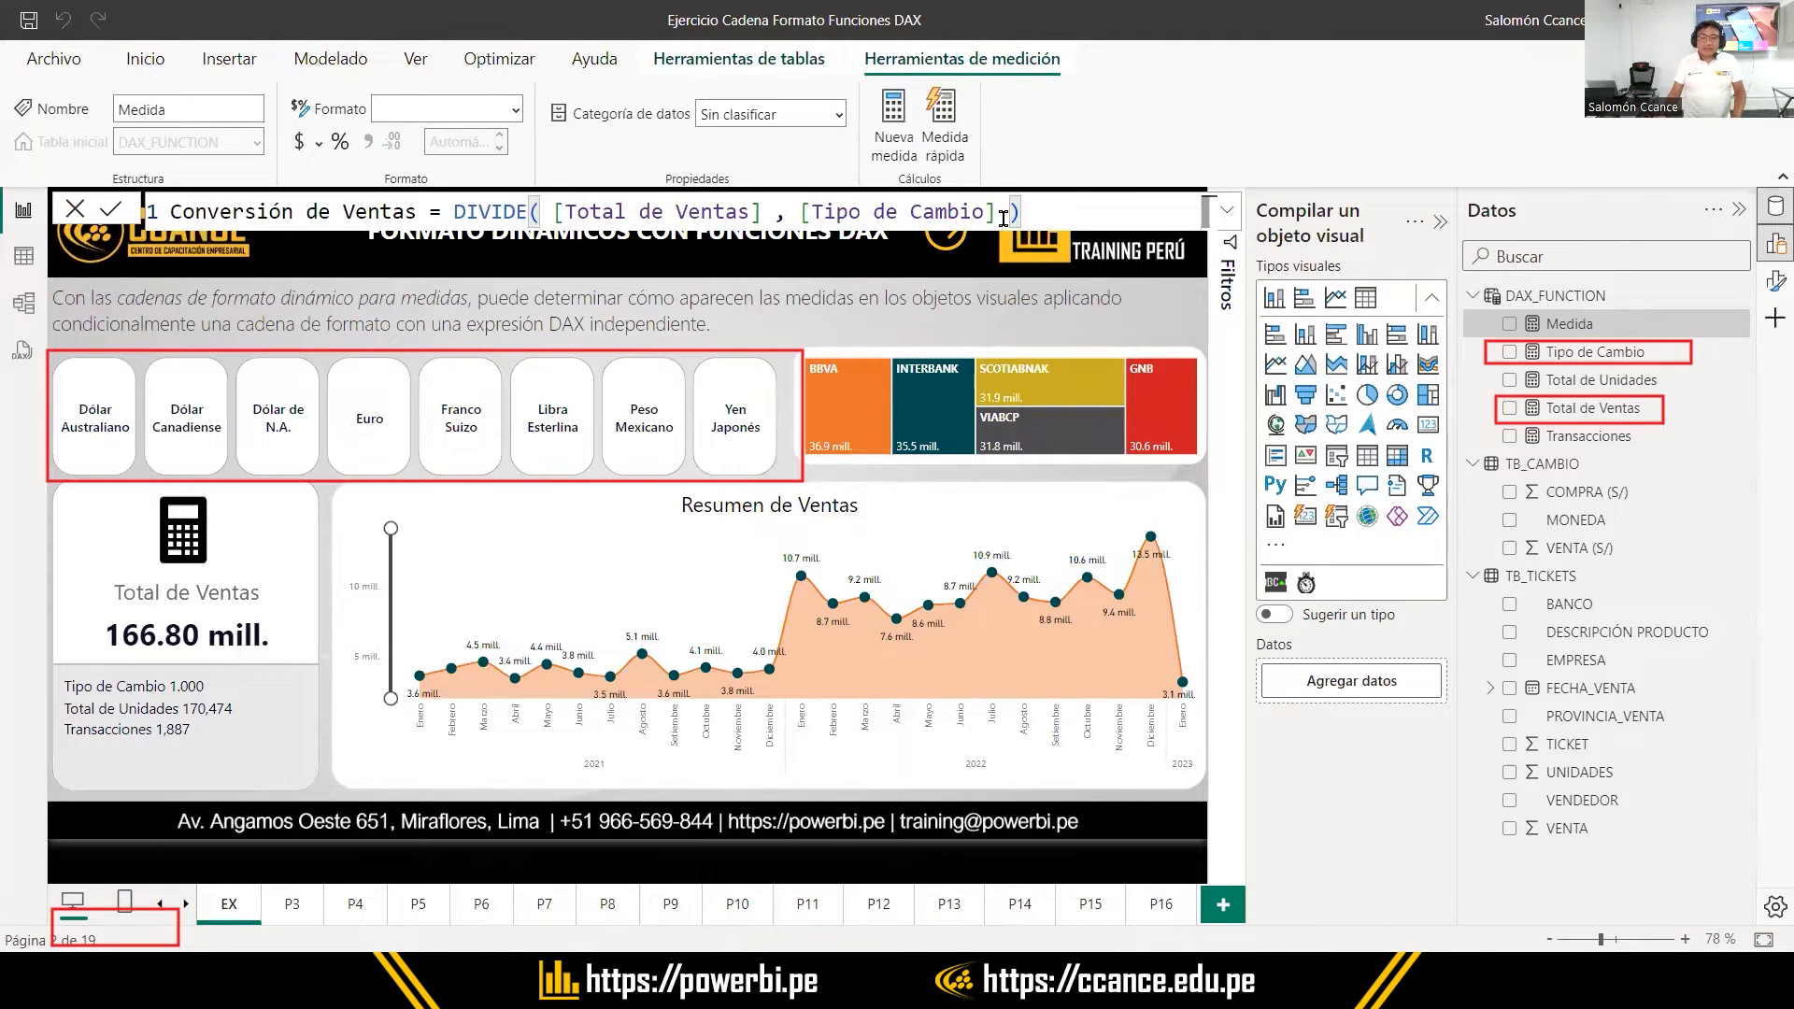
Review the numerator and denominator arguments of the DIVIDE expression in the Conversión de Ventas formula
drag(762, 212, 552, 212)
click(810, 211)
drag(857, 213, 993, 212)
drag(762, 212, 549, 213)
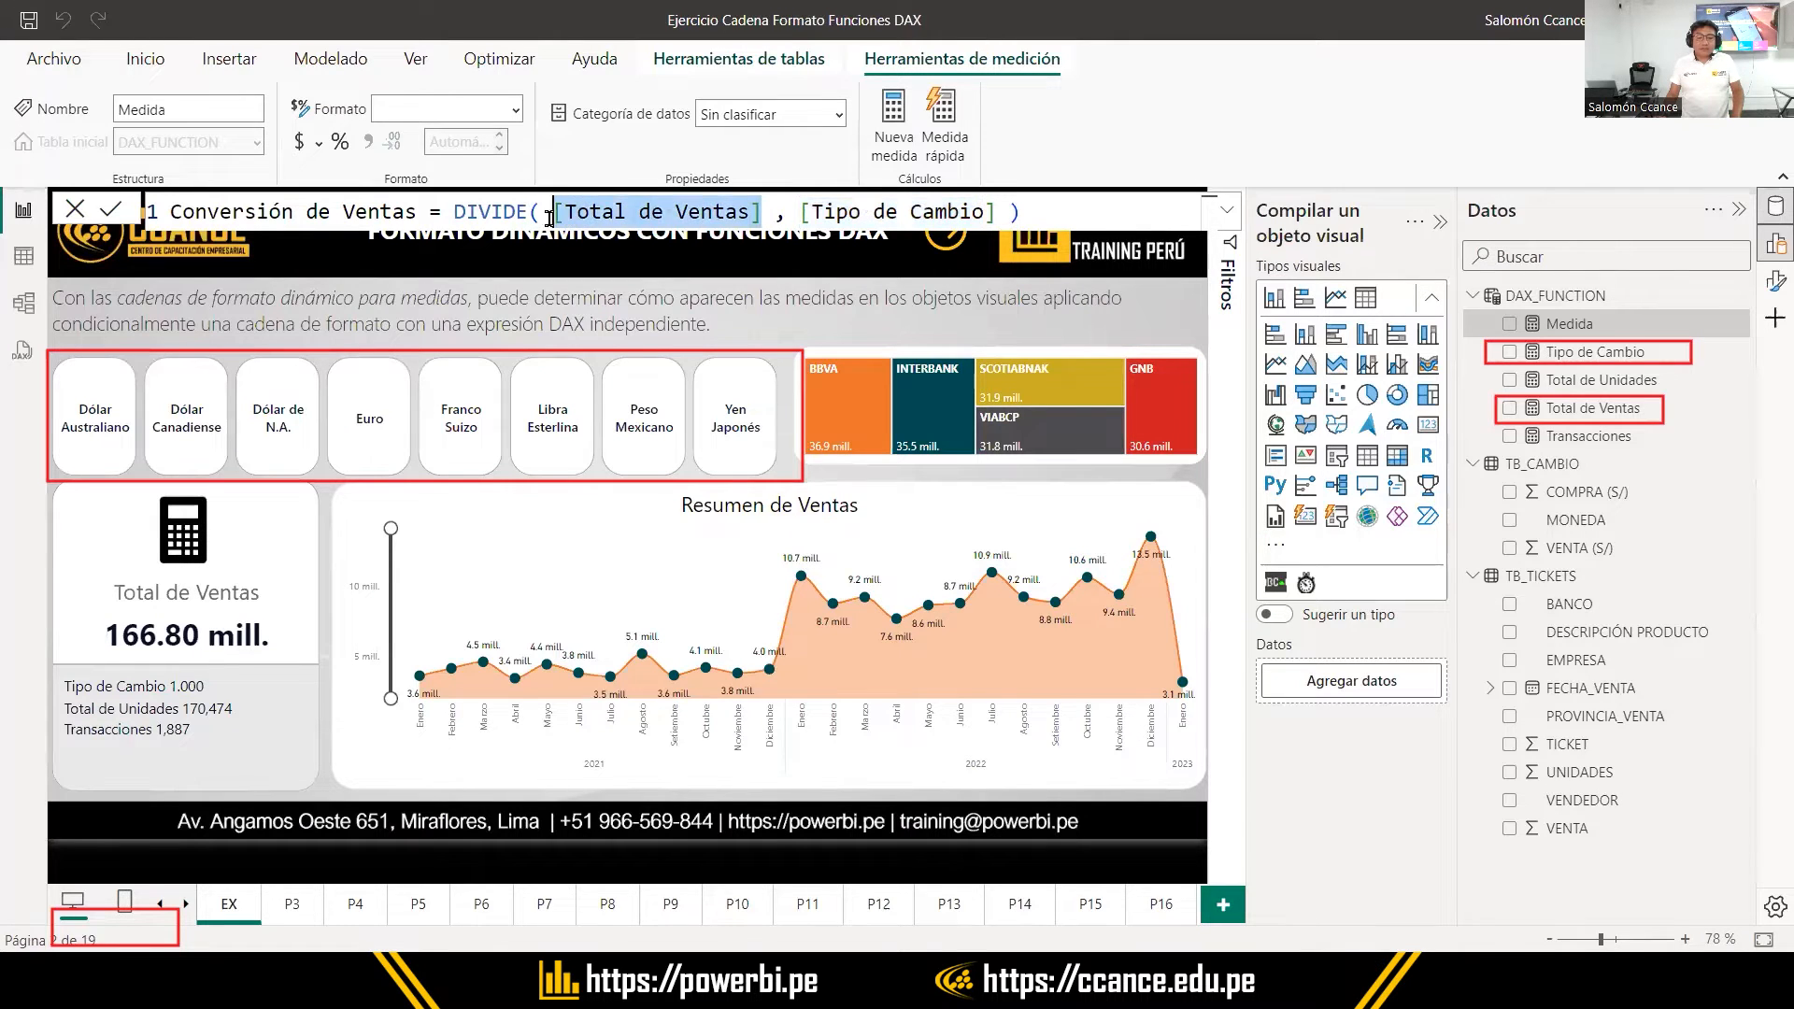
drag(799, 212, 1007, 211)
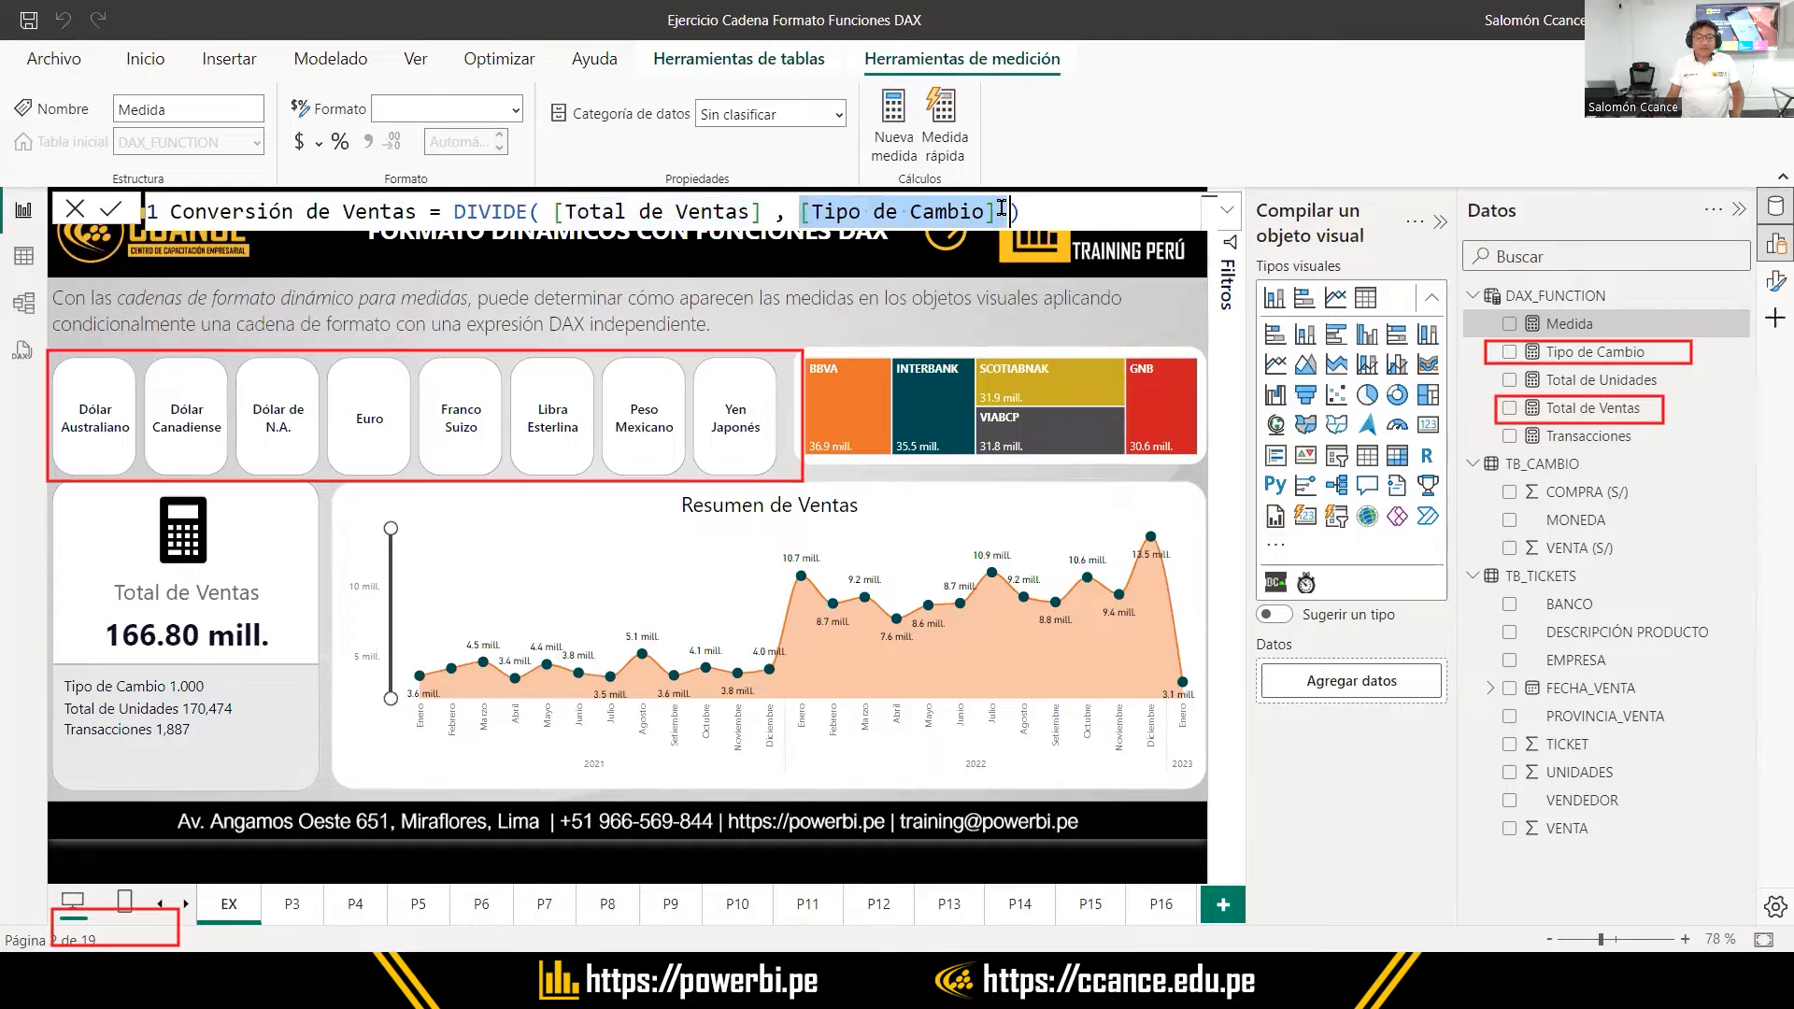
click(1044, 211)
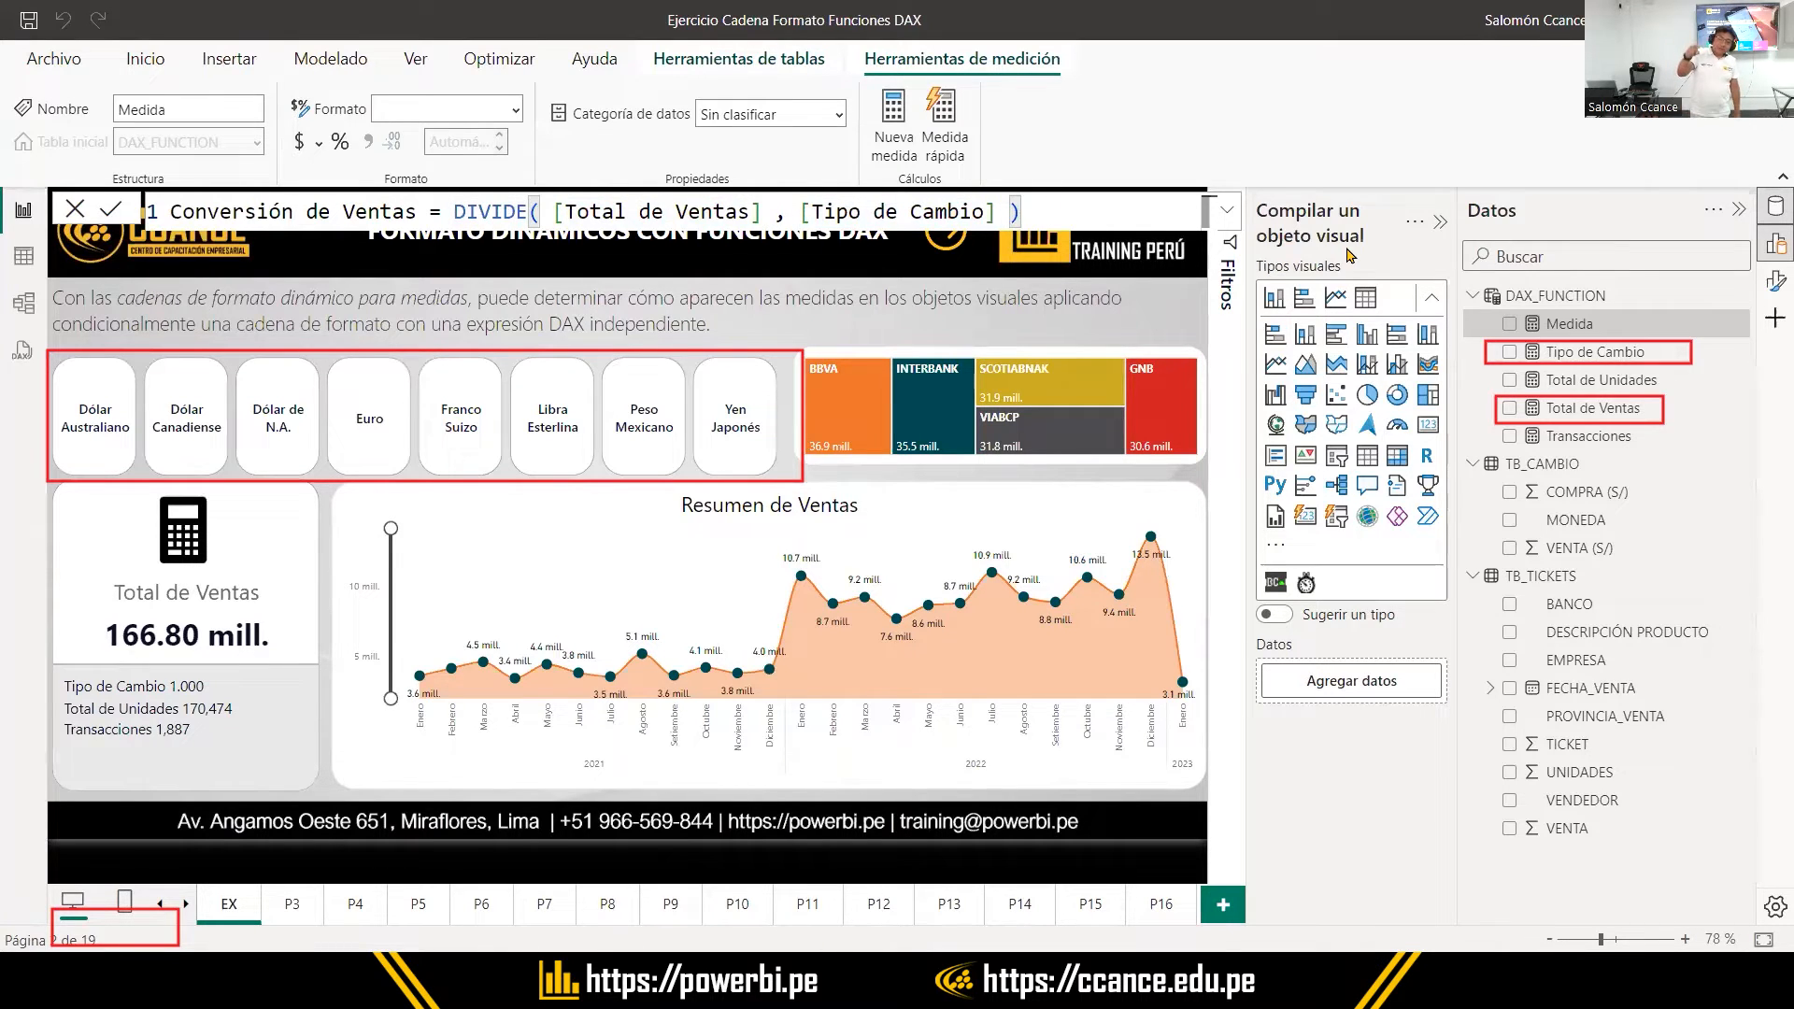
Commit the DIVIDE formula of the Conversión de Ventas measure and select the bank treemap
key(Return)
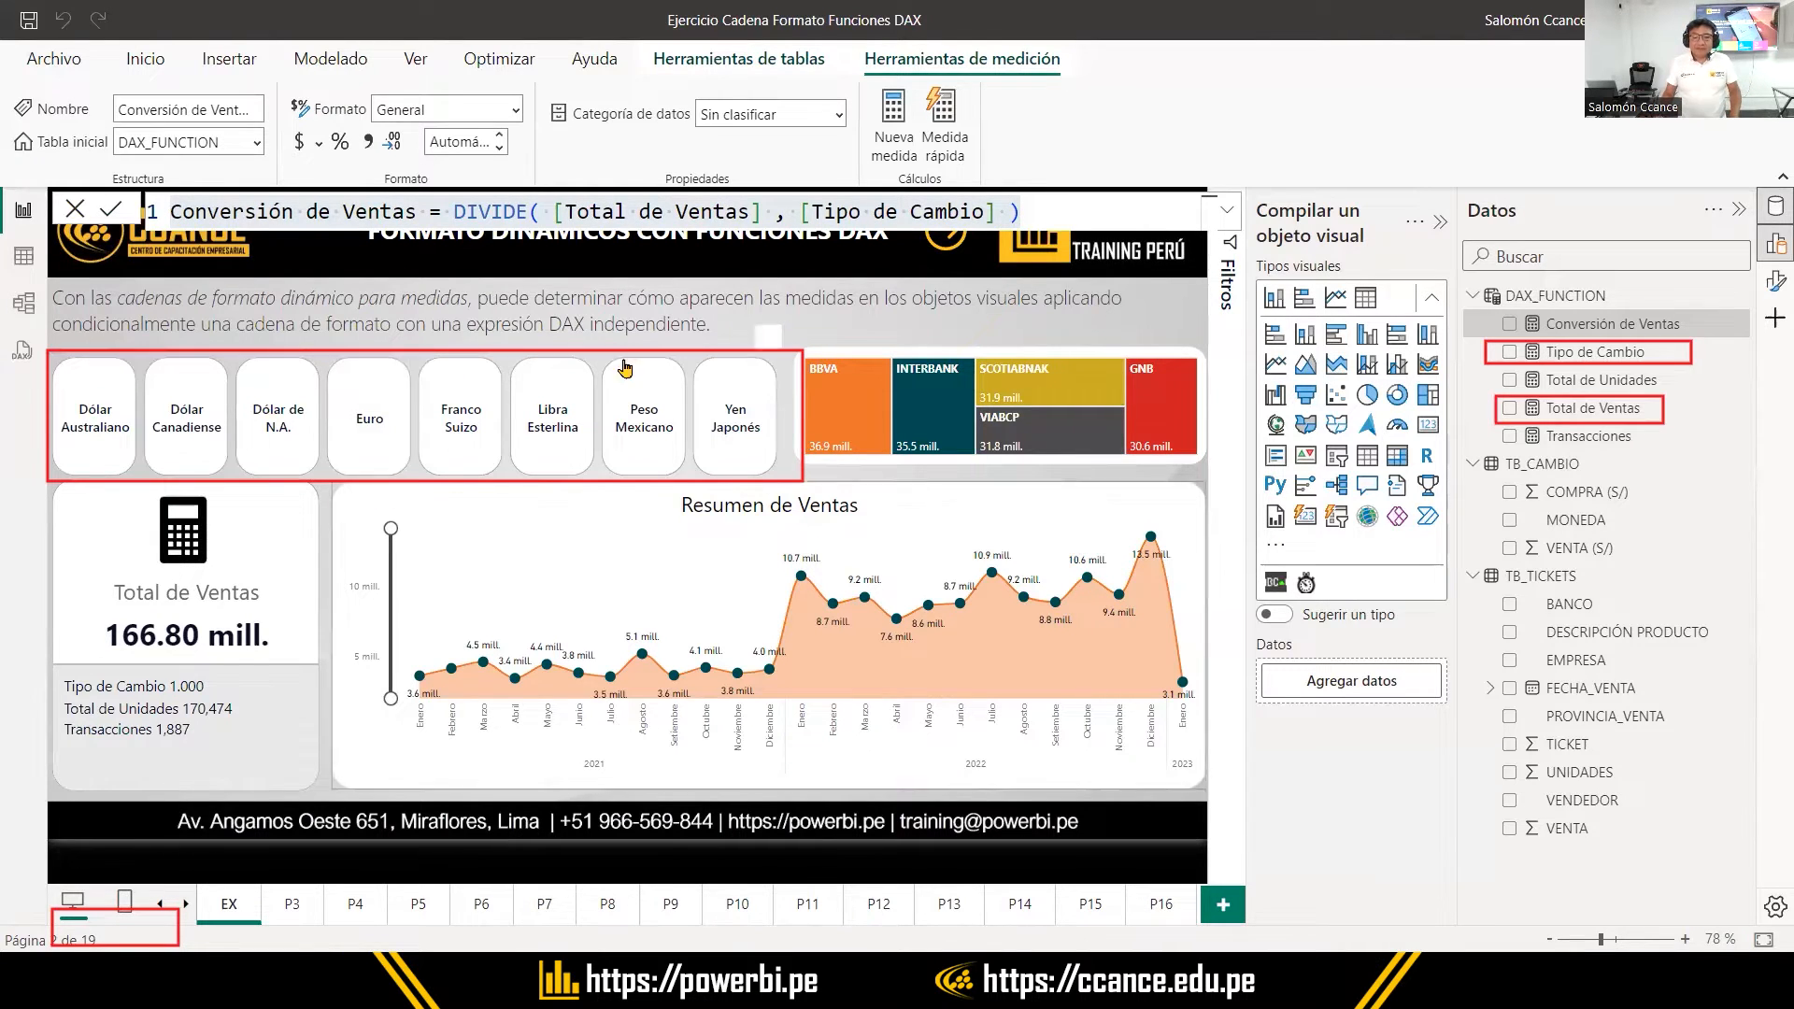
key(Escape)
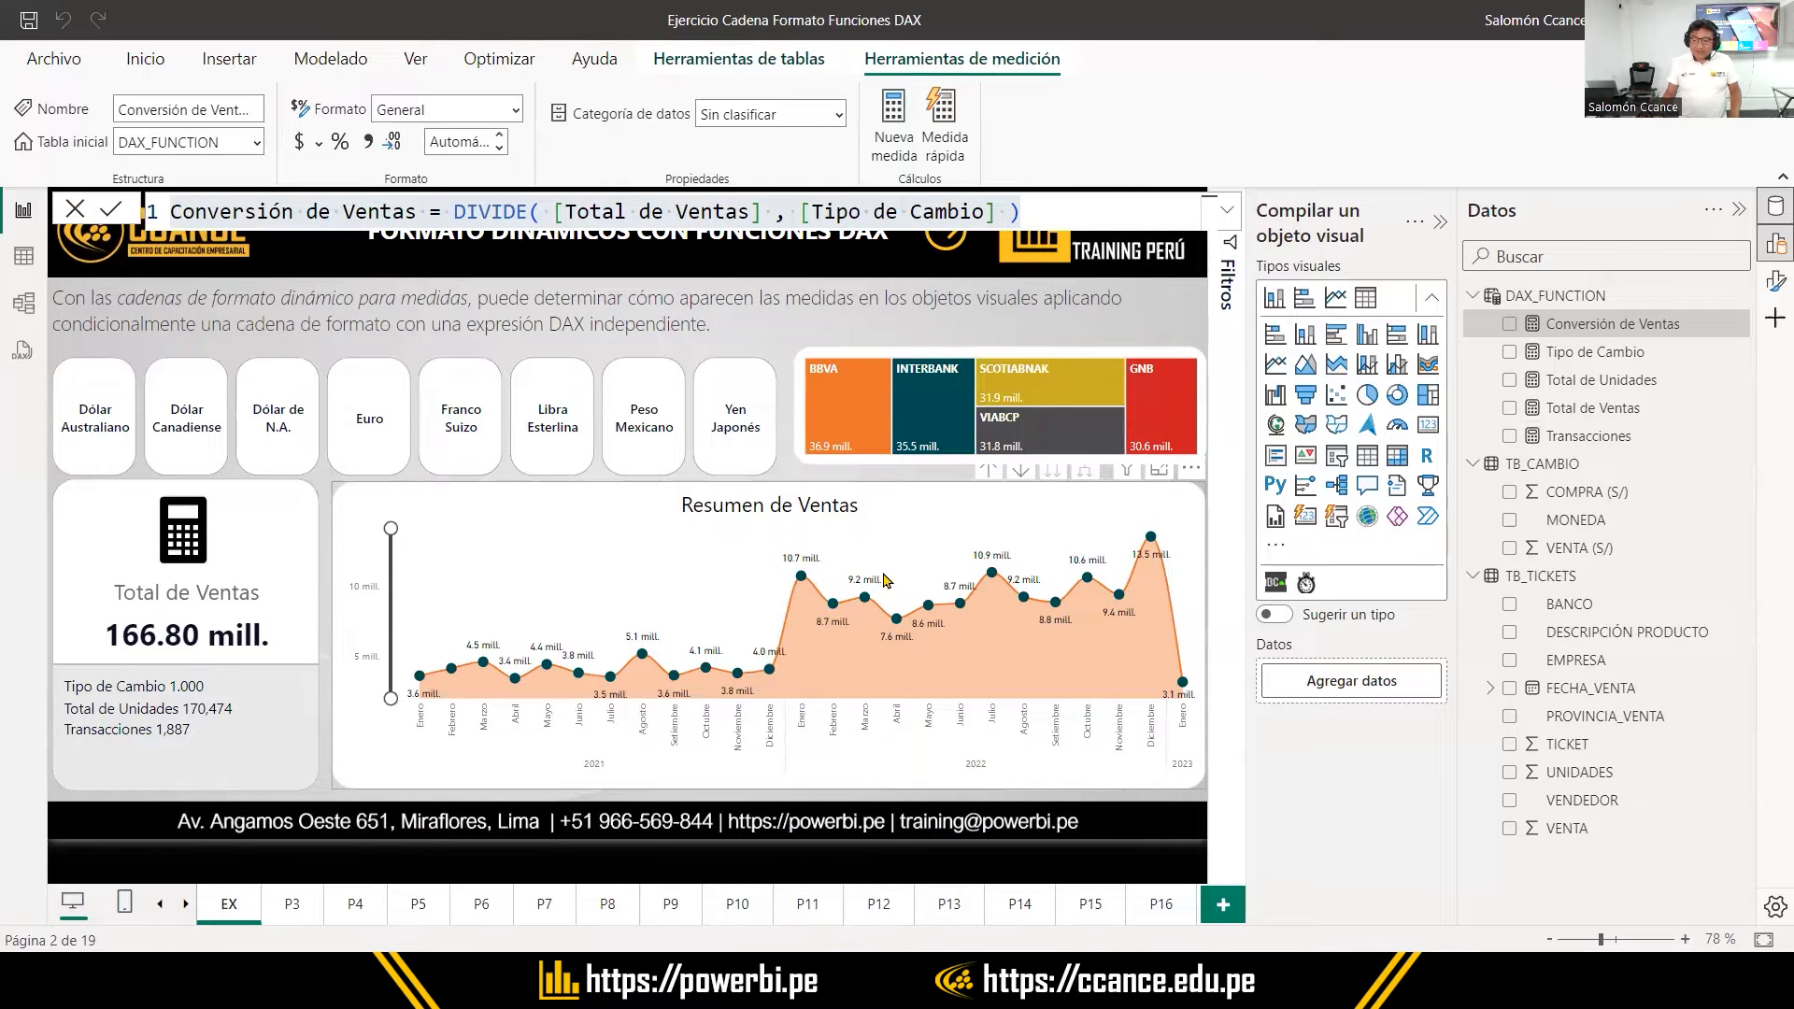
click(949, 585)
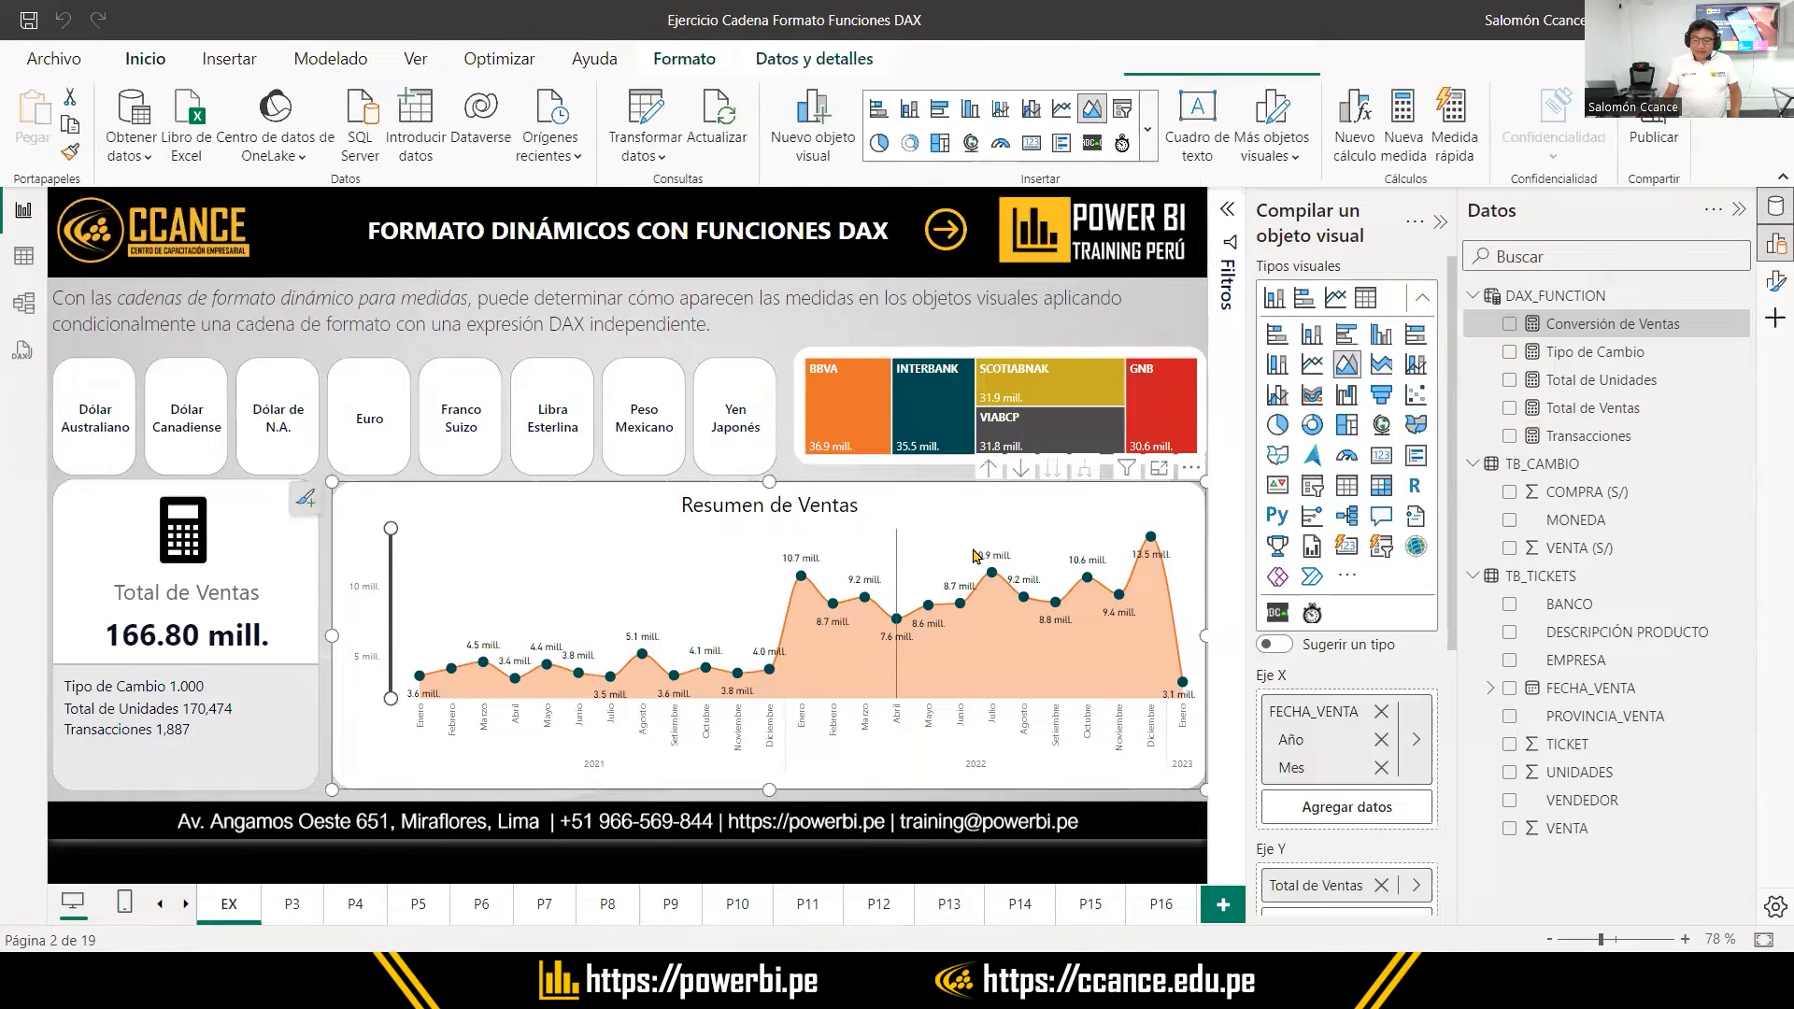
click(1084, 361)
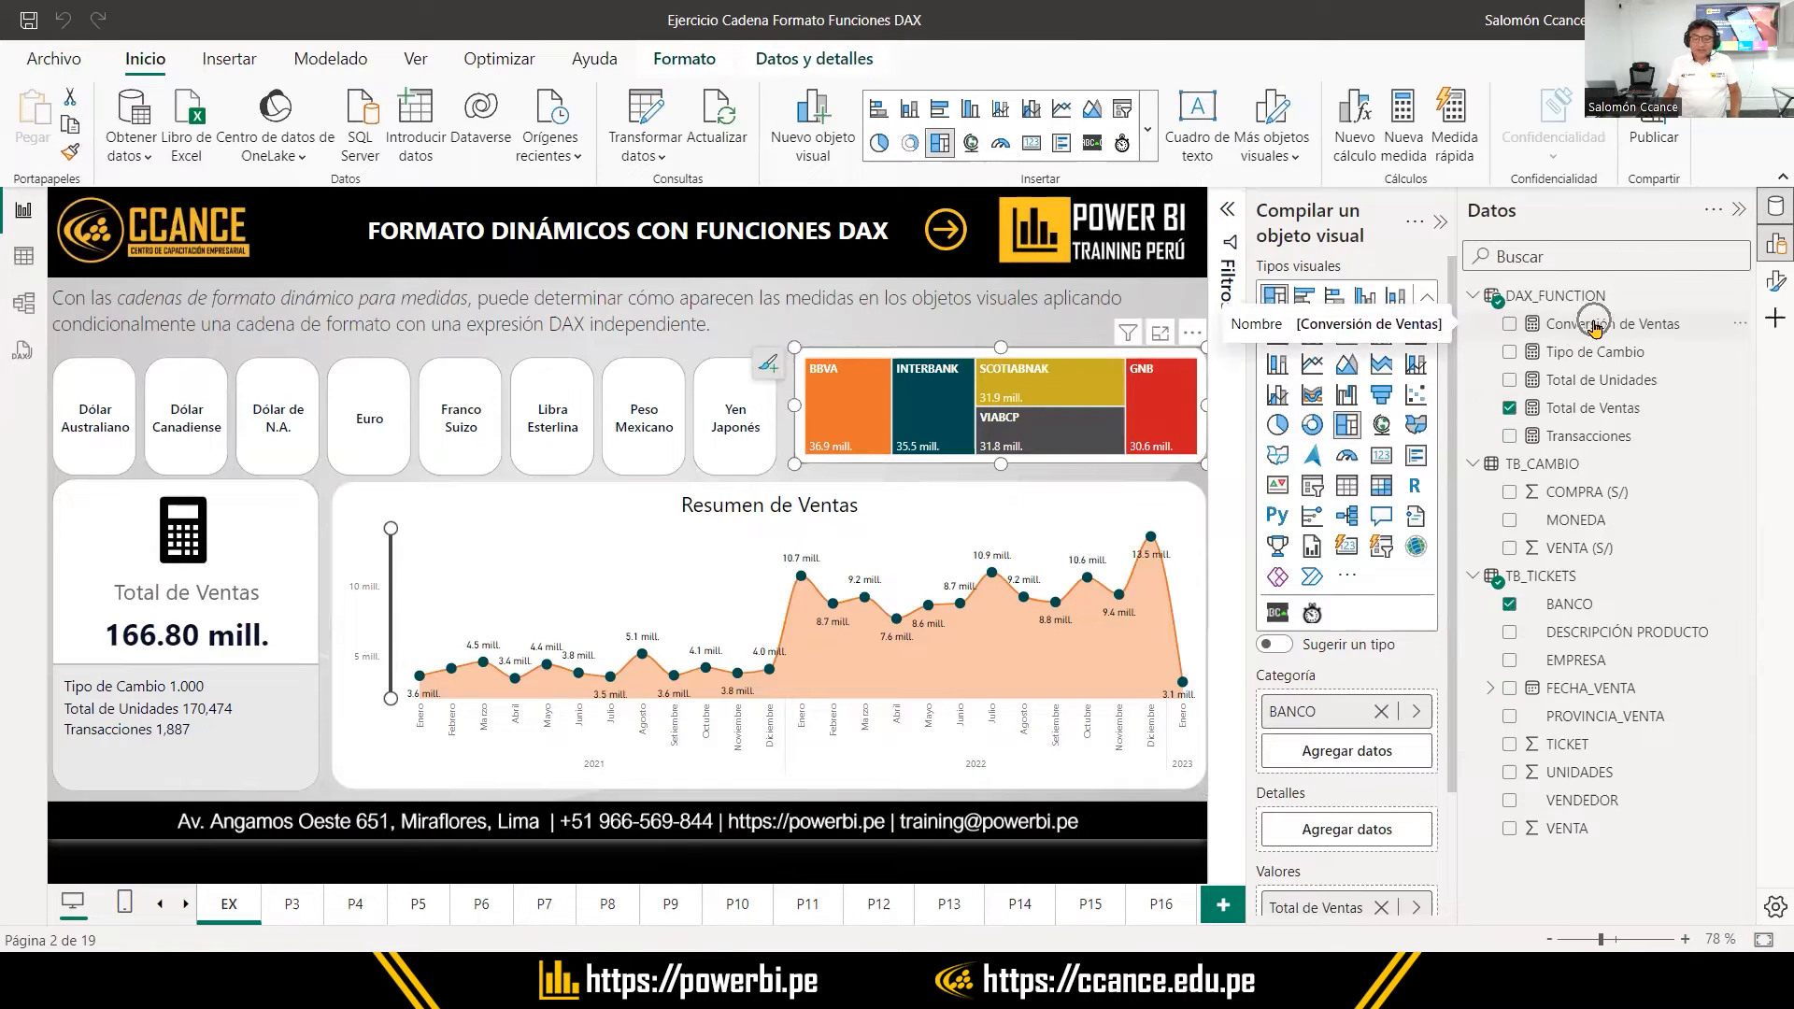
Narrow the currency slicer and add a card showing Conversión de Ventas in the freed space beside it
click(780, 417)
drag(783, 416, 476, 416)
click(635, 416)
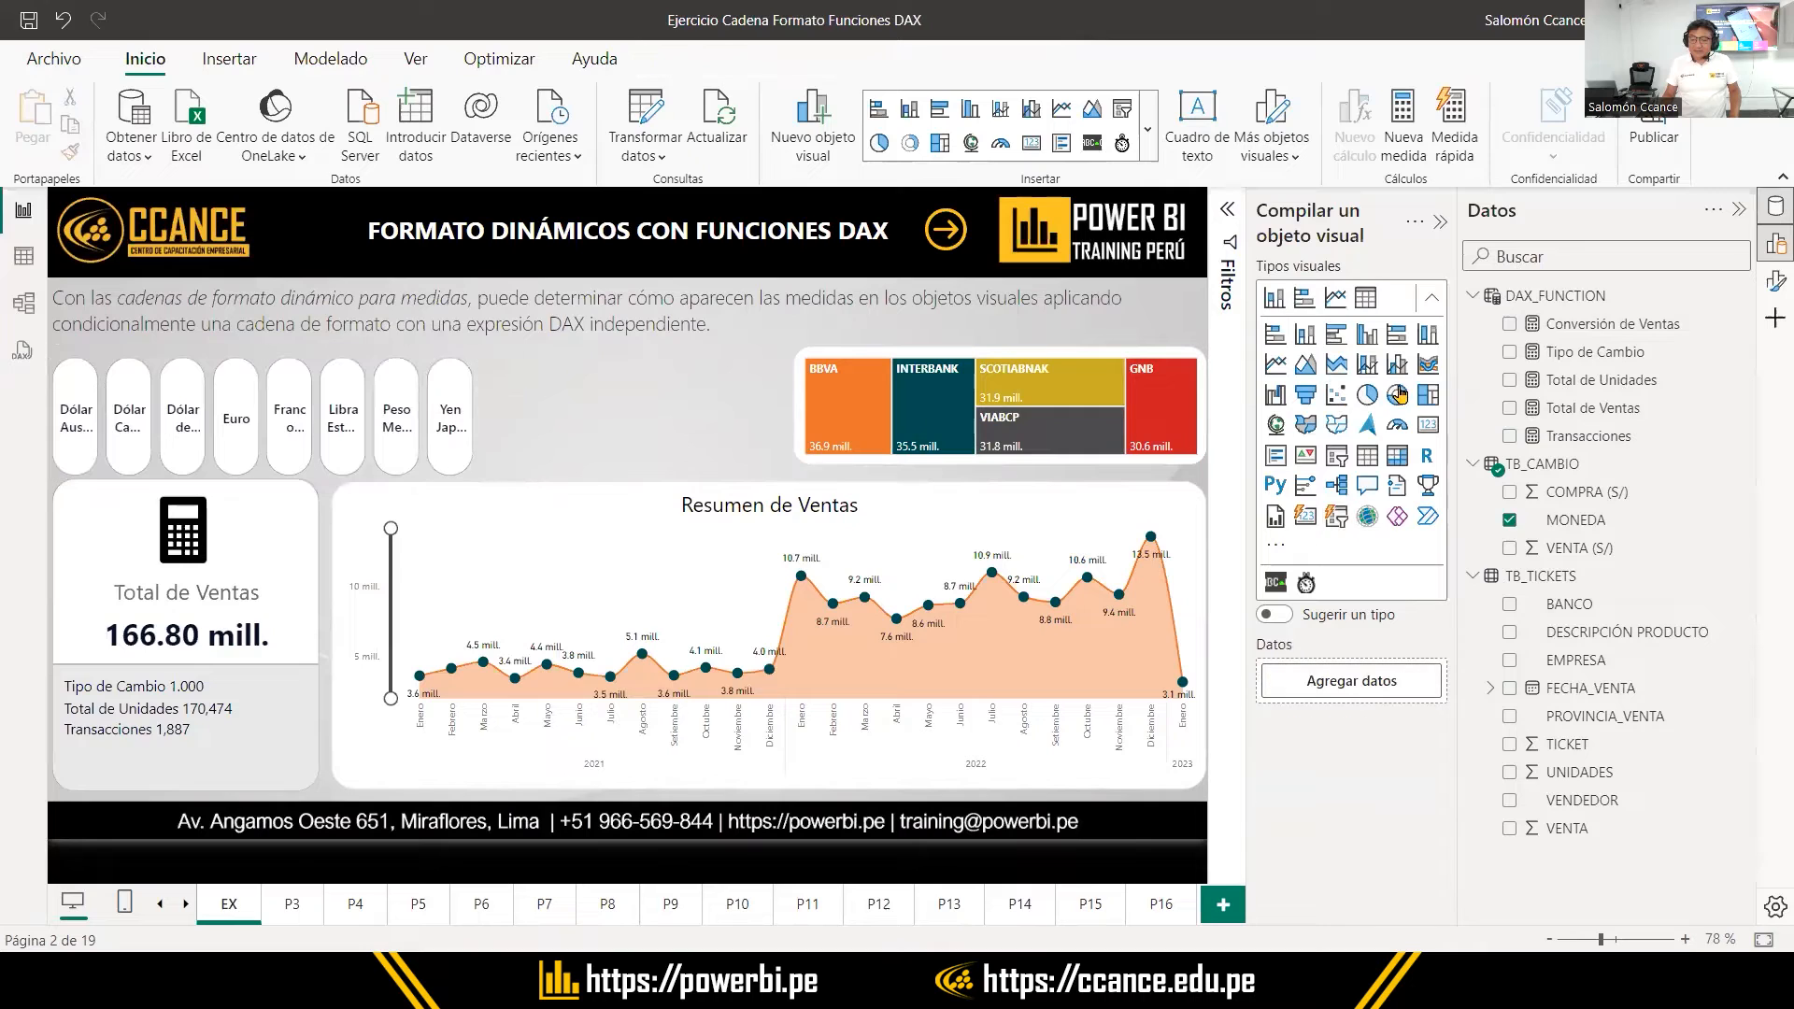
click(1623, 327)
drag(1623, 327, 624, 402)
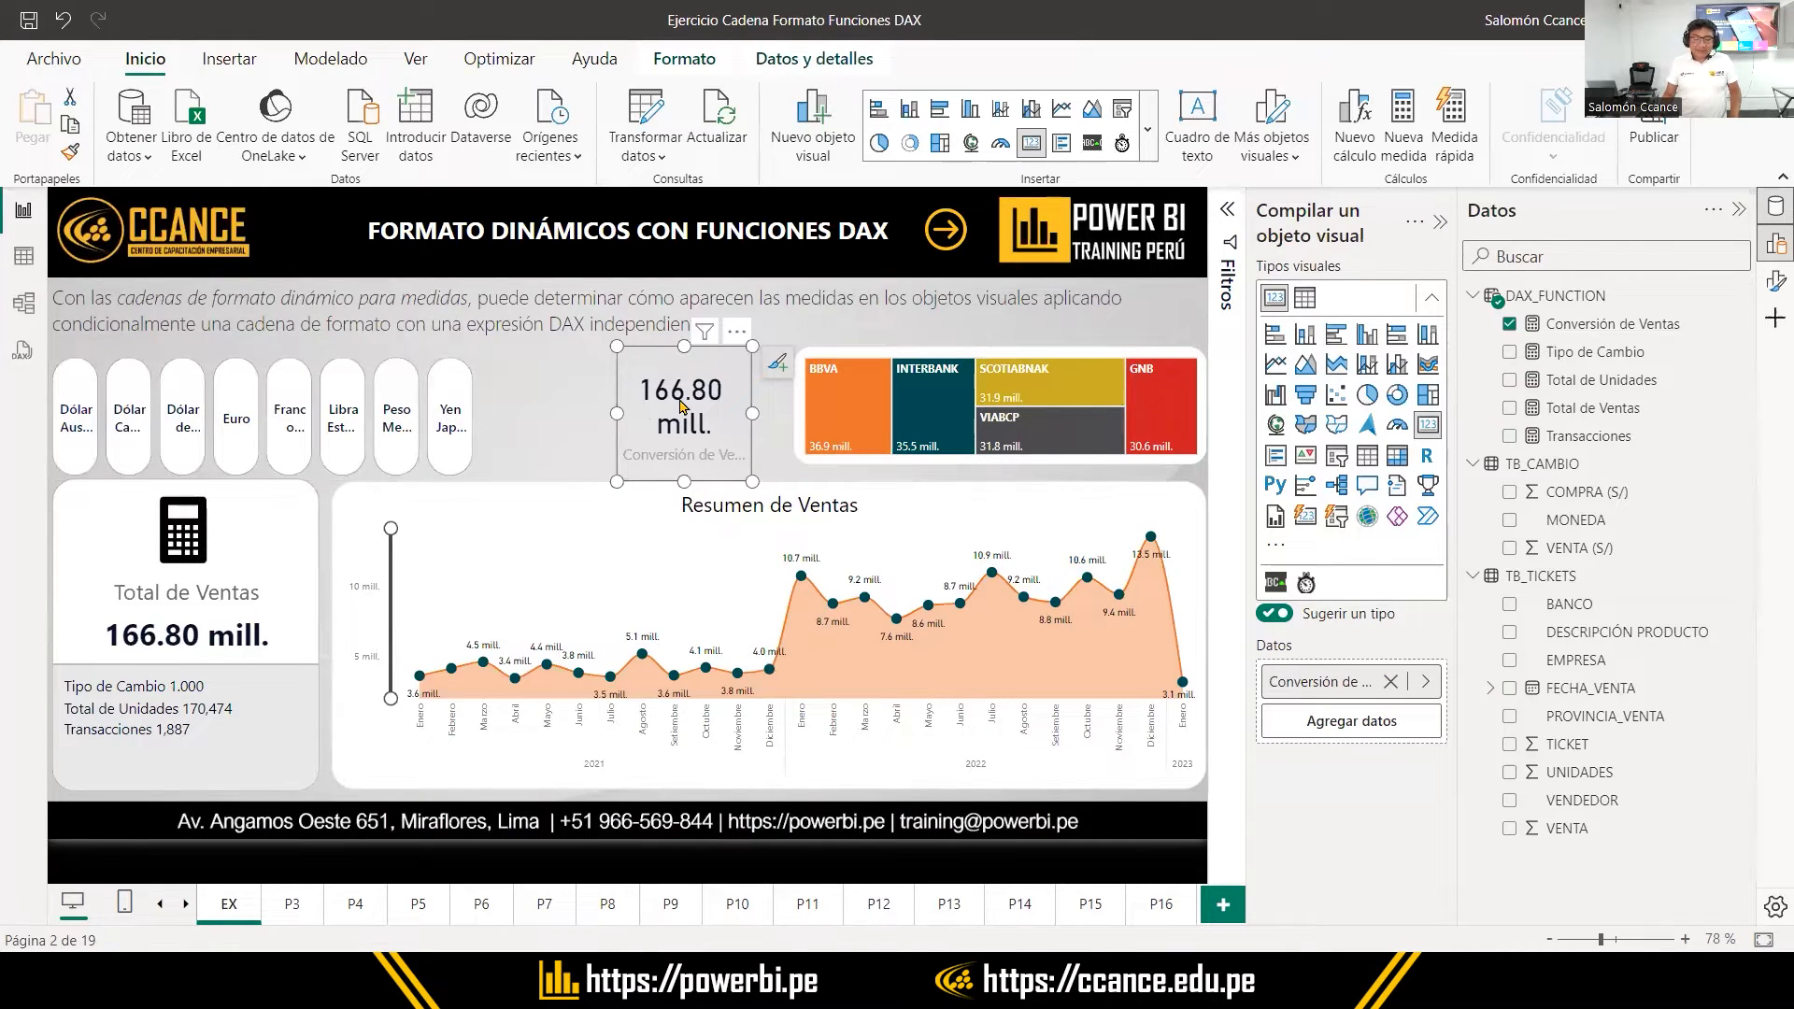
Check the new Conversión de Ventas card against the slicer's currencies from Dólar Australiano to Yen Japonés, and clear the selection
click(98, 418)
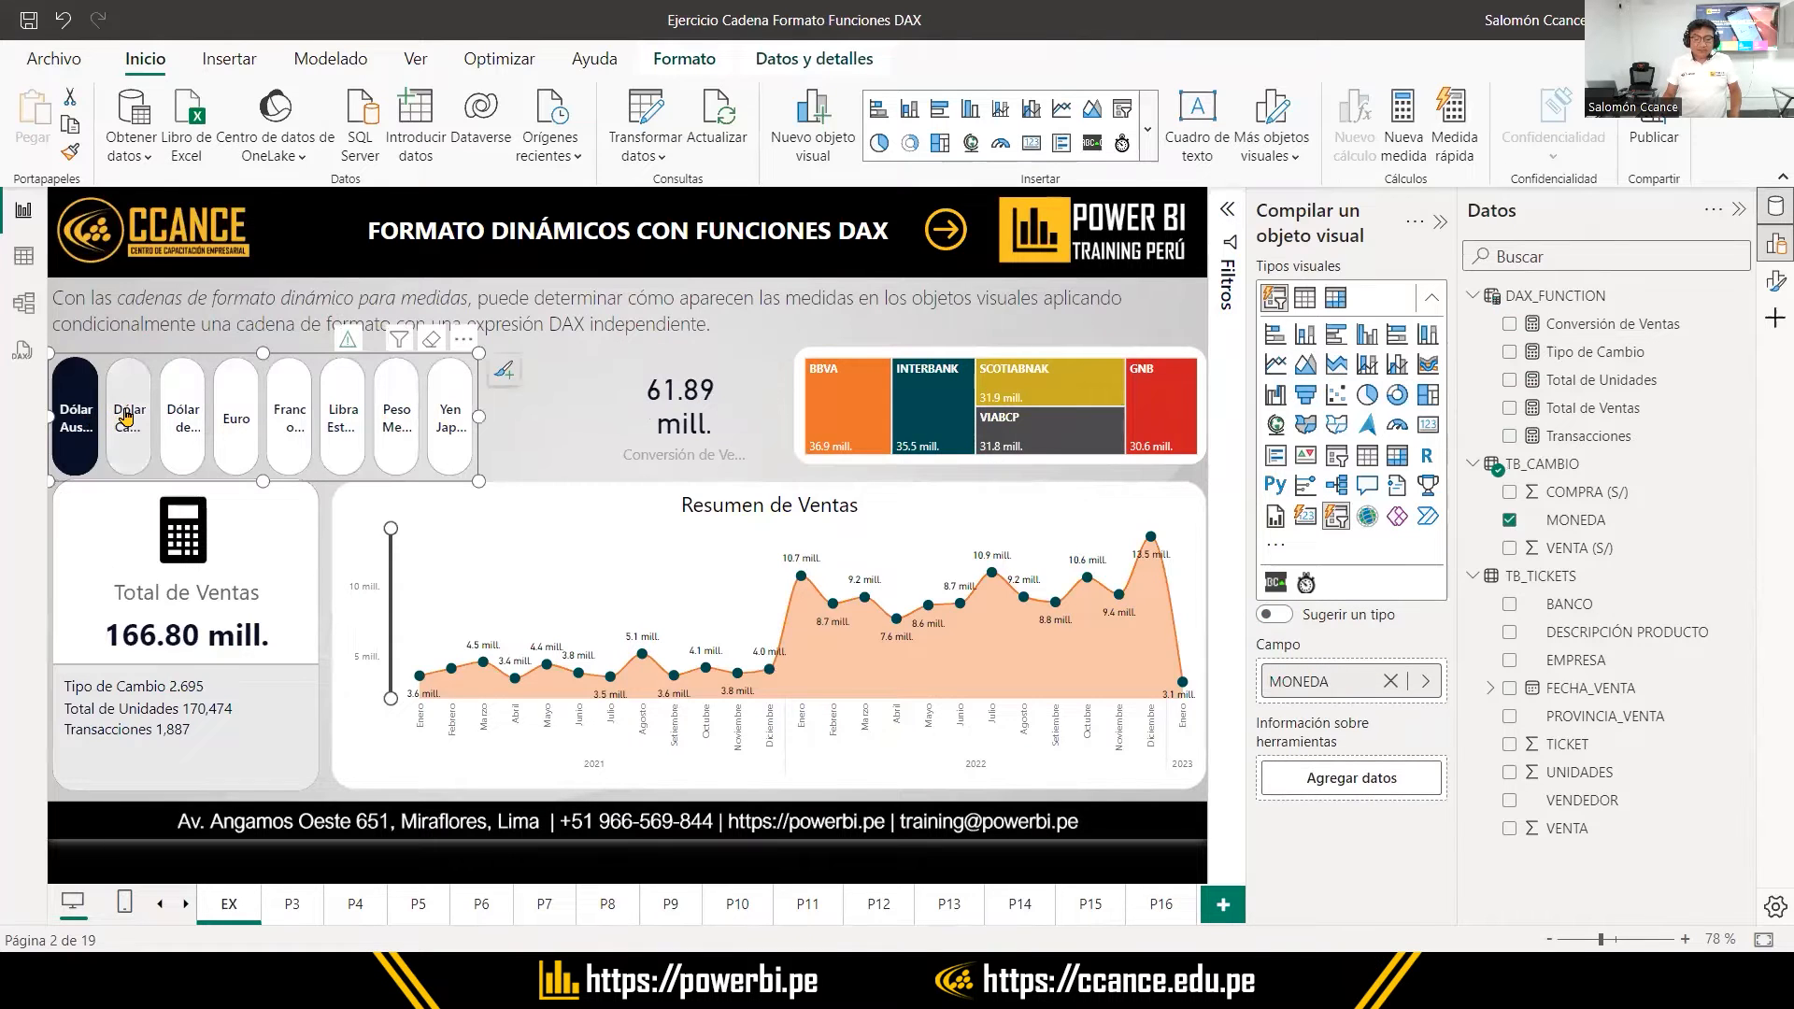
click(130, 419)
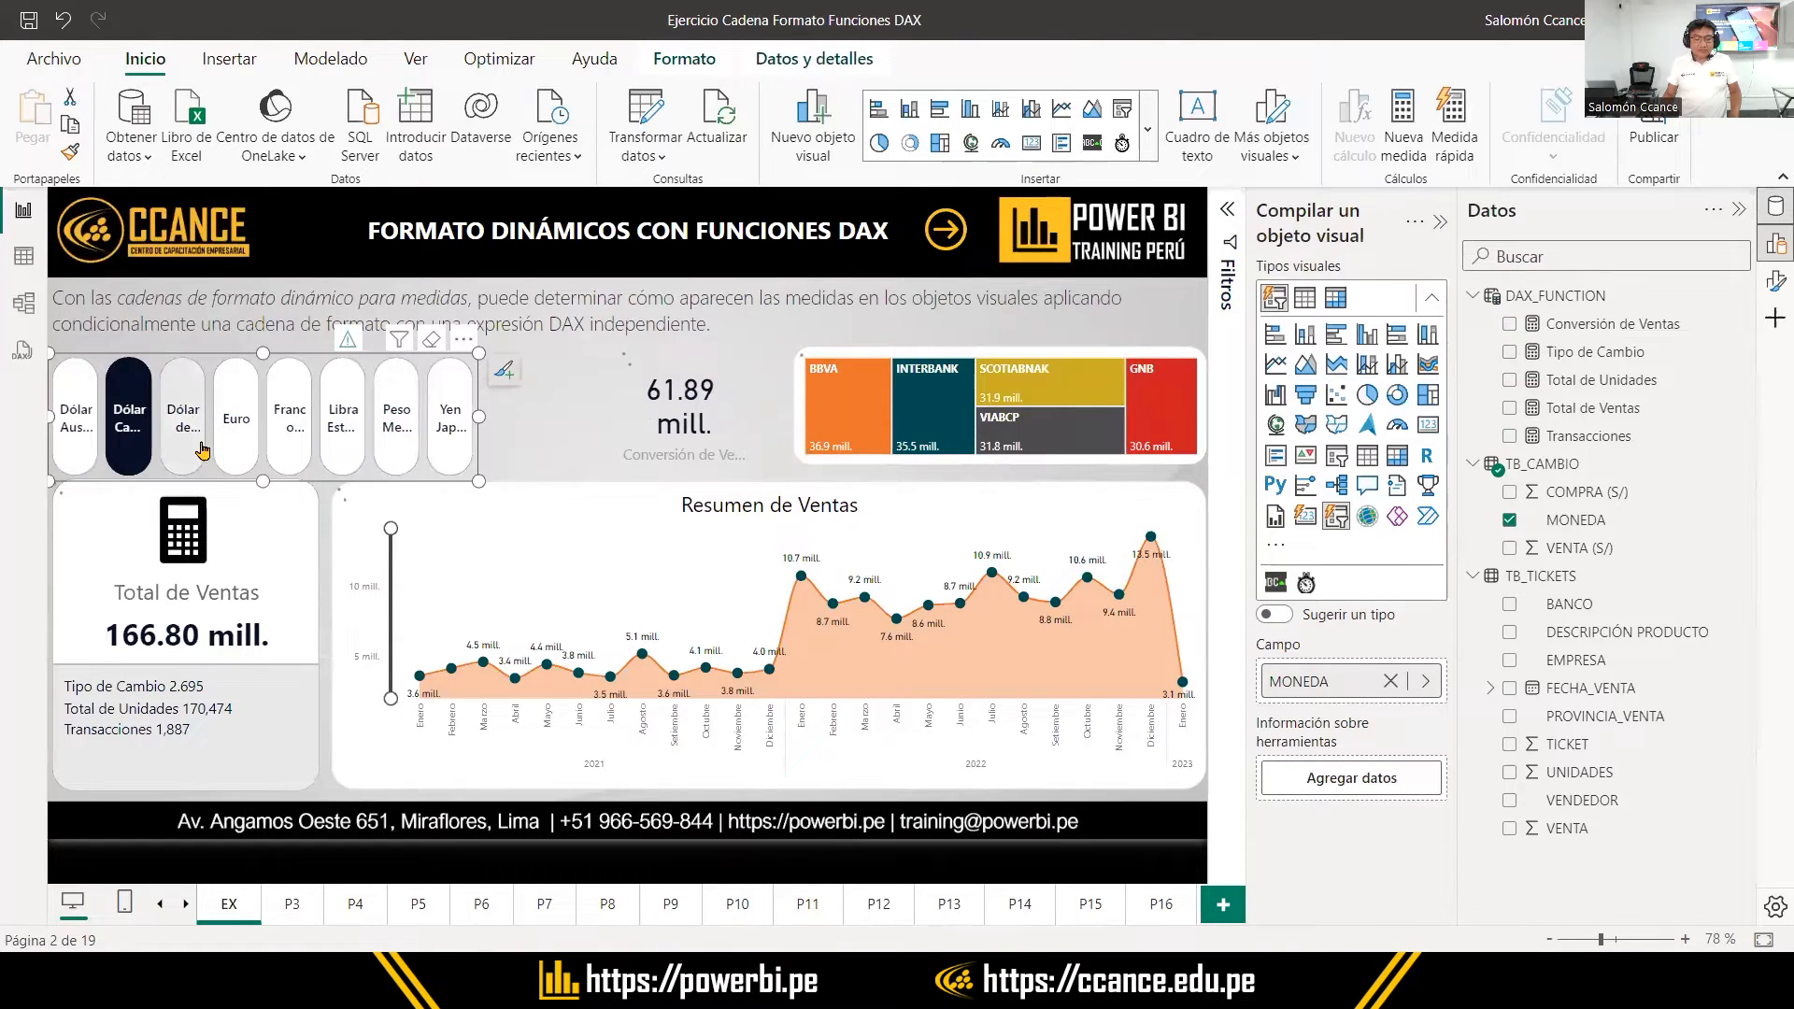
click(191, 430)
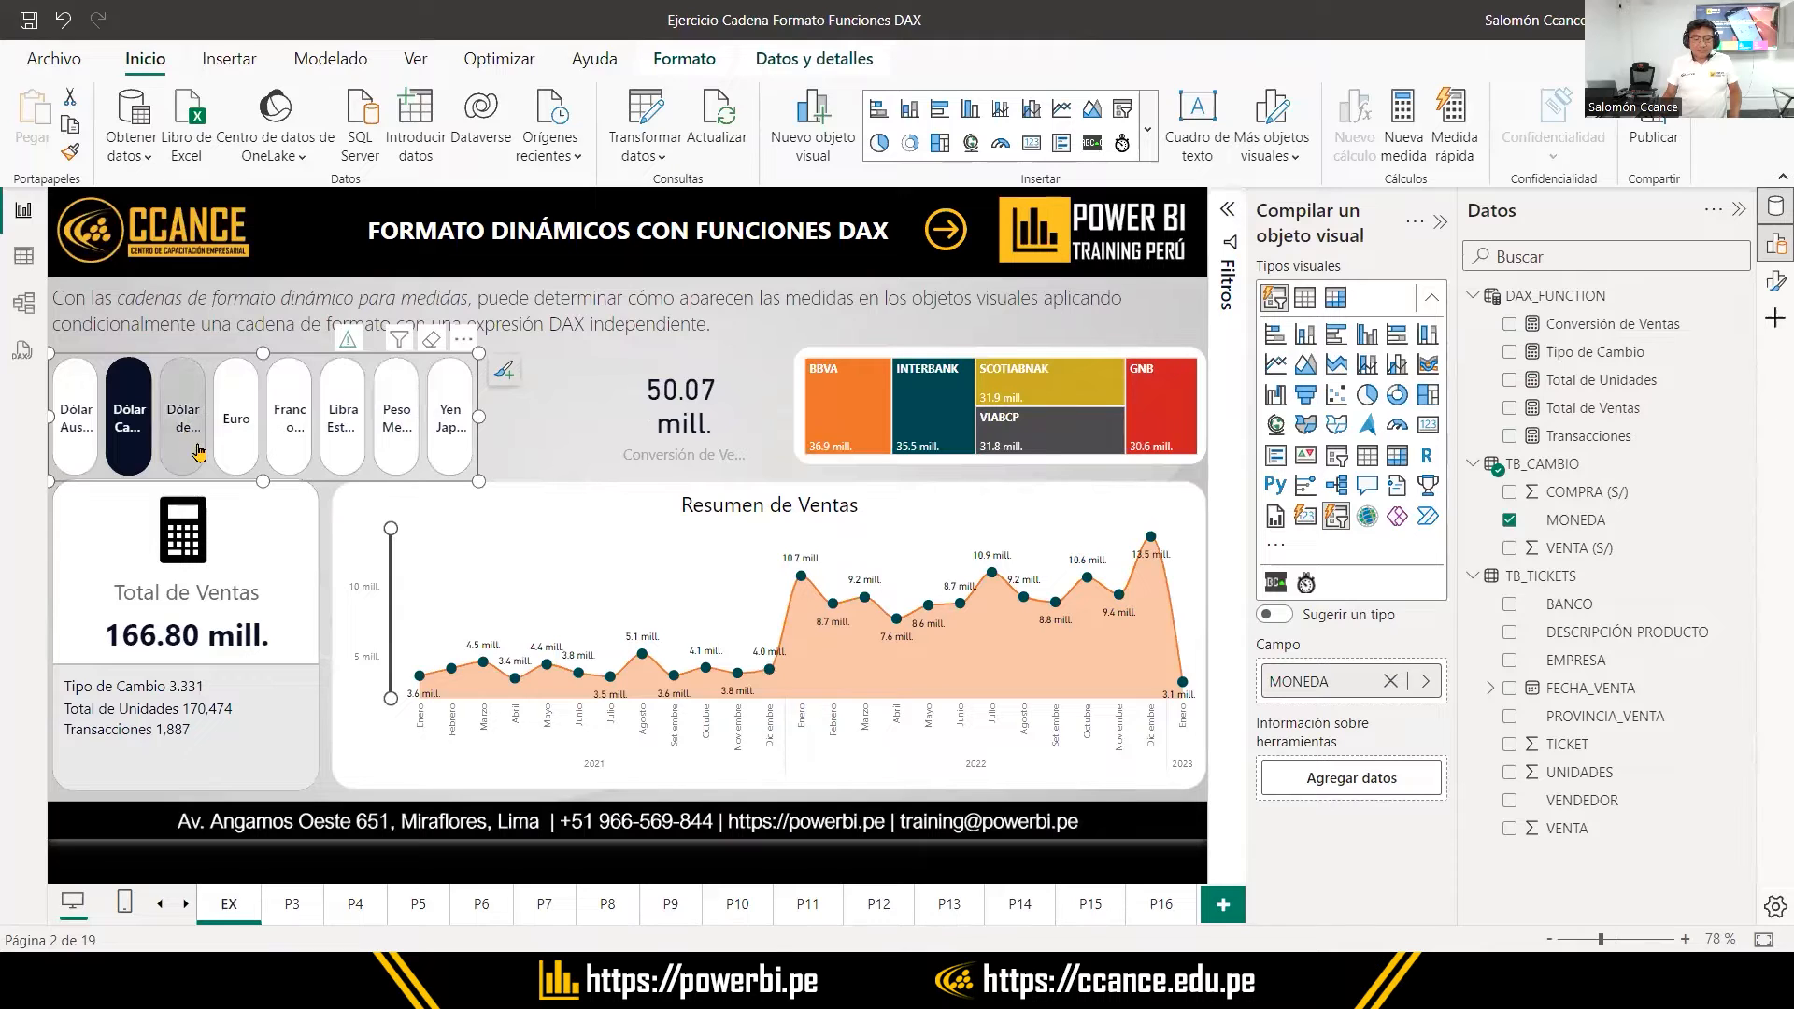
click(234, 438)
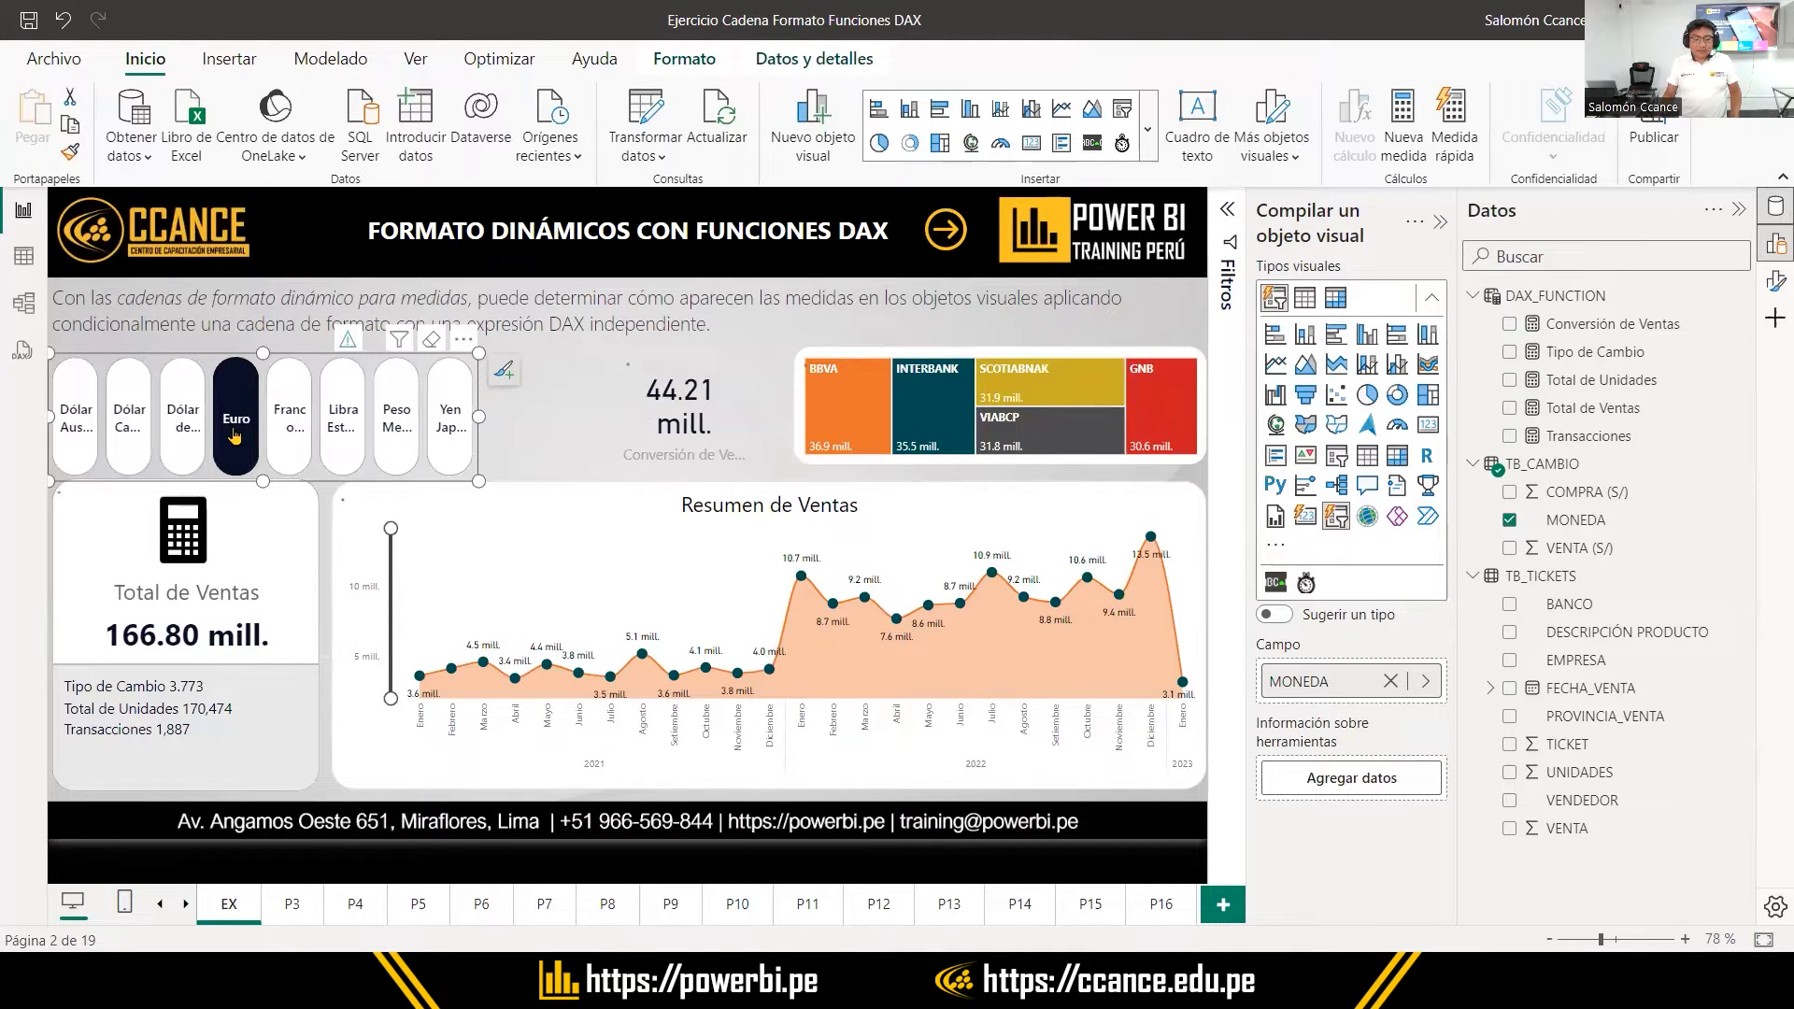
click(289, 425)
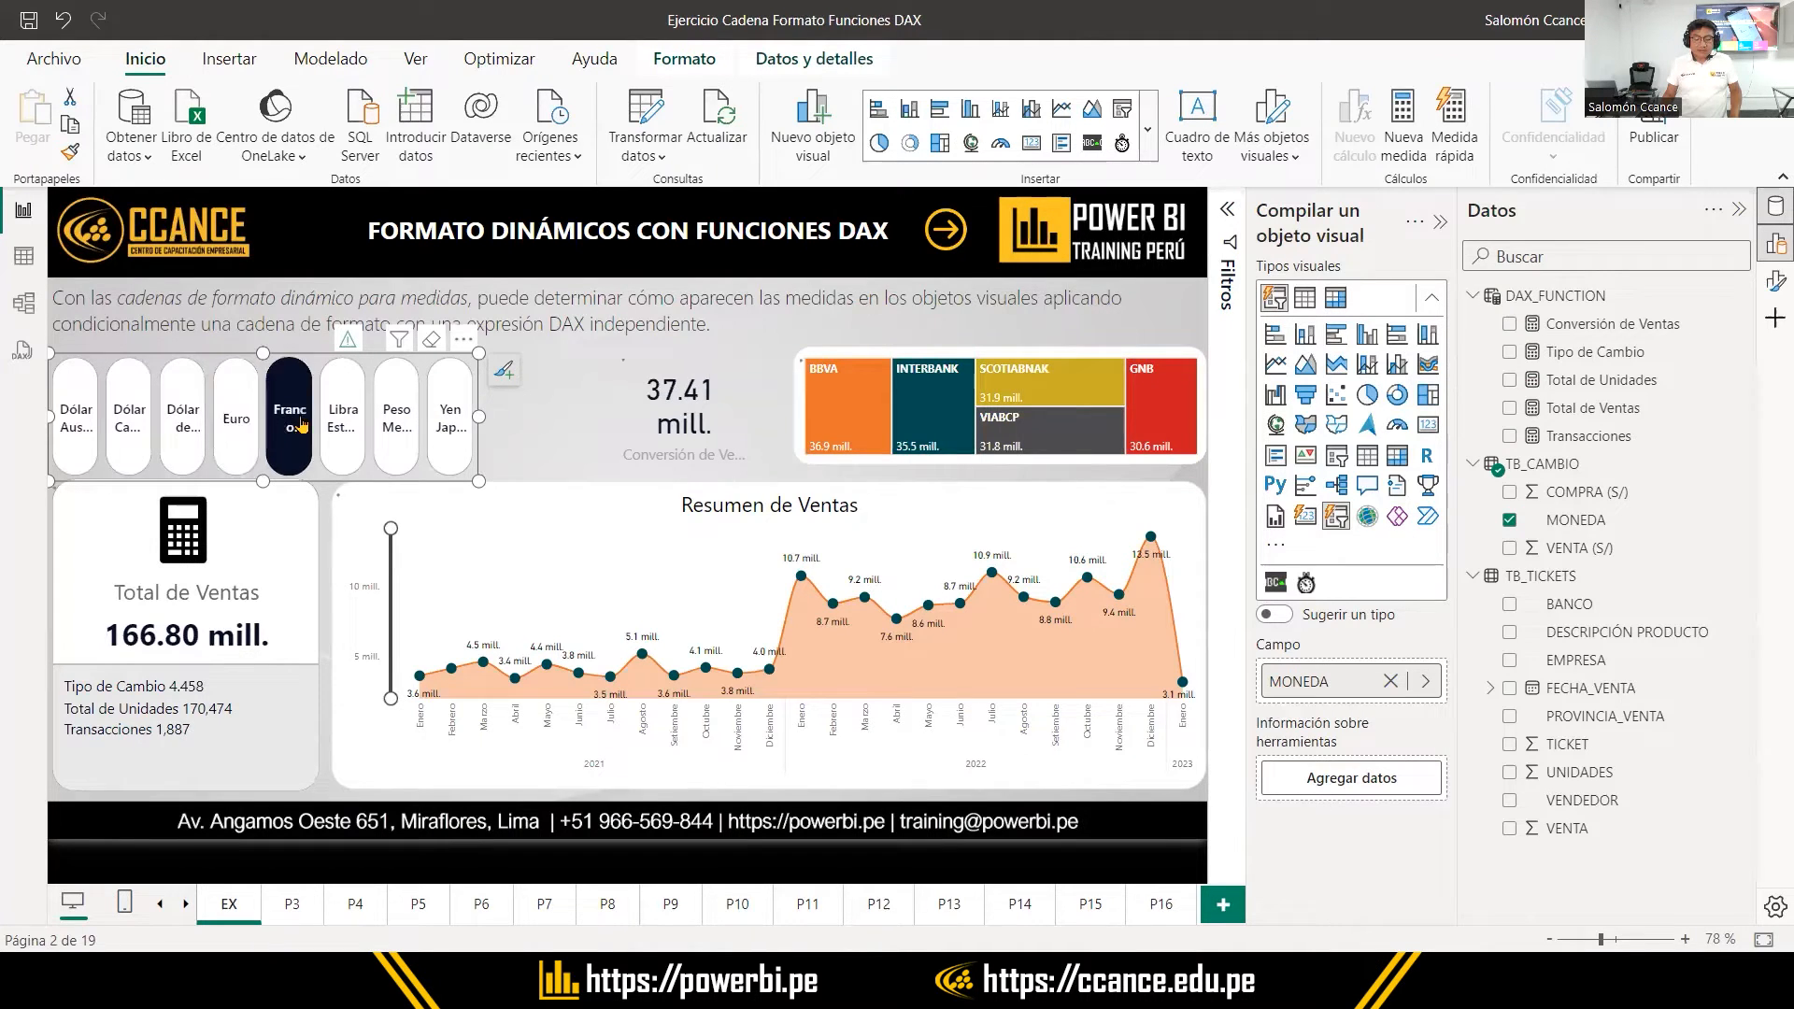
click(338, 427)
click(398, 423)
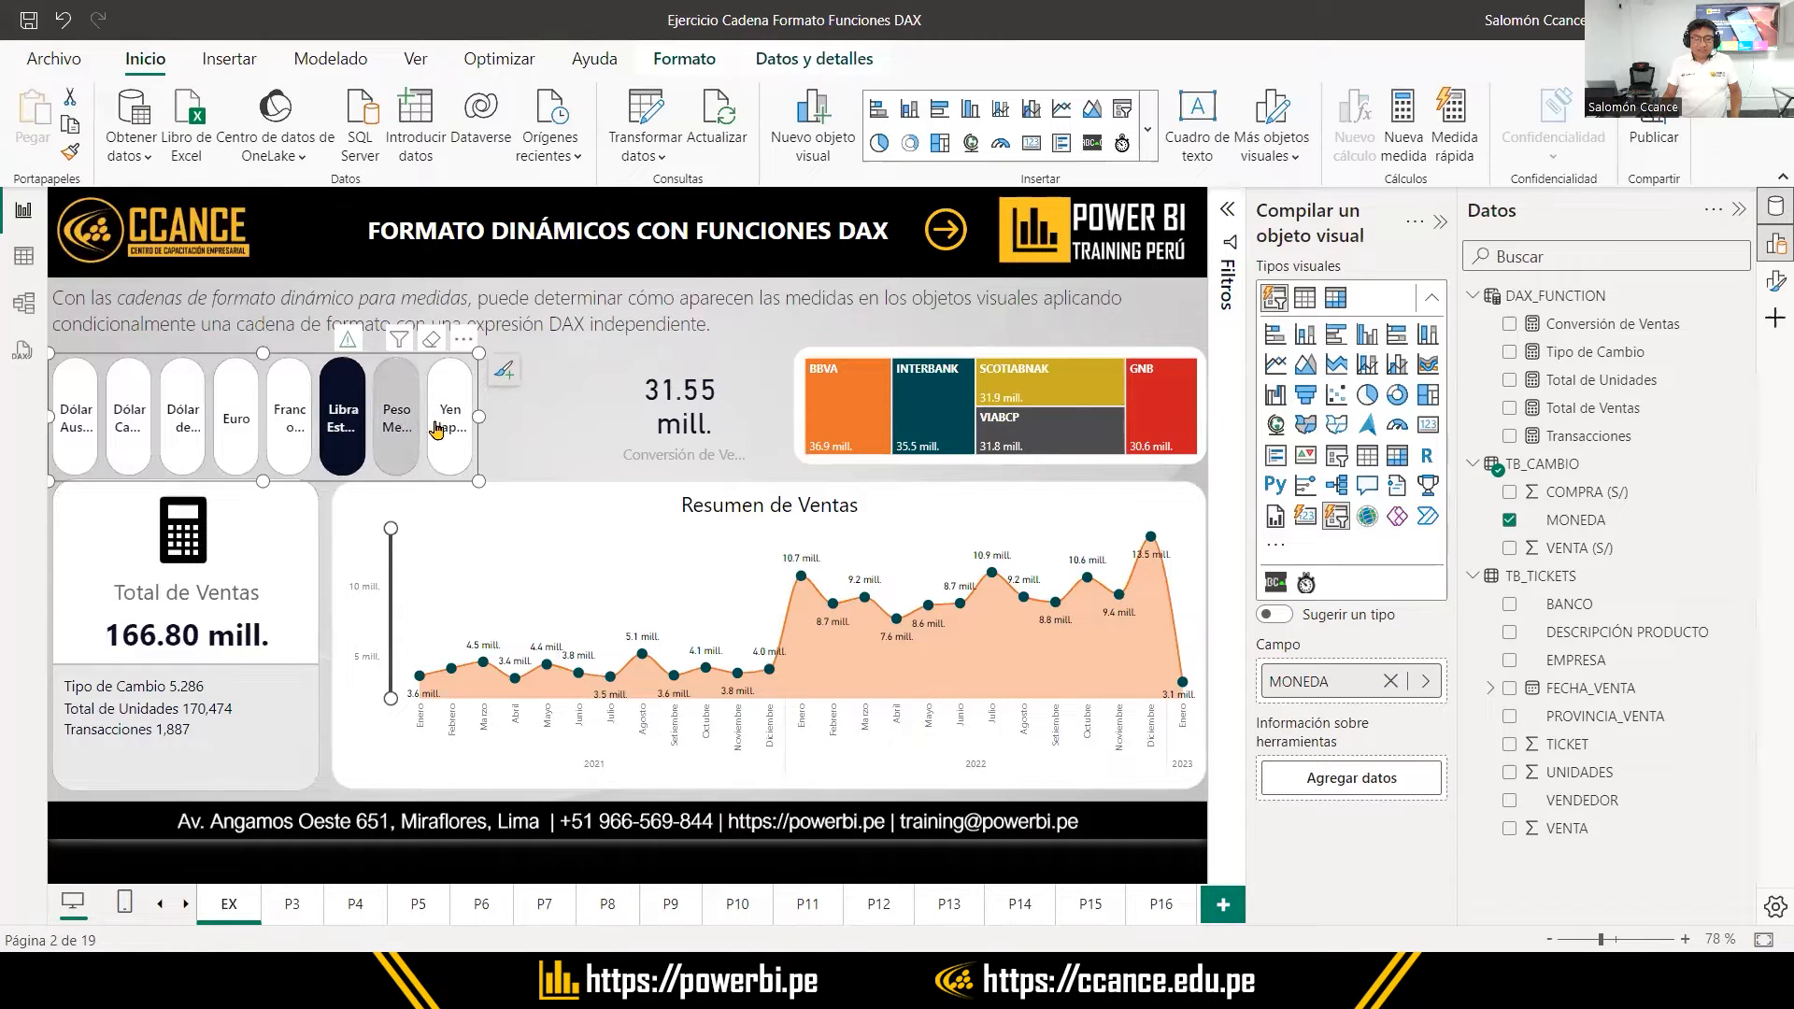
click(454, 430)
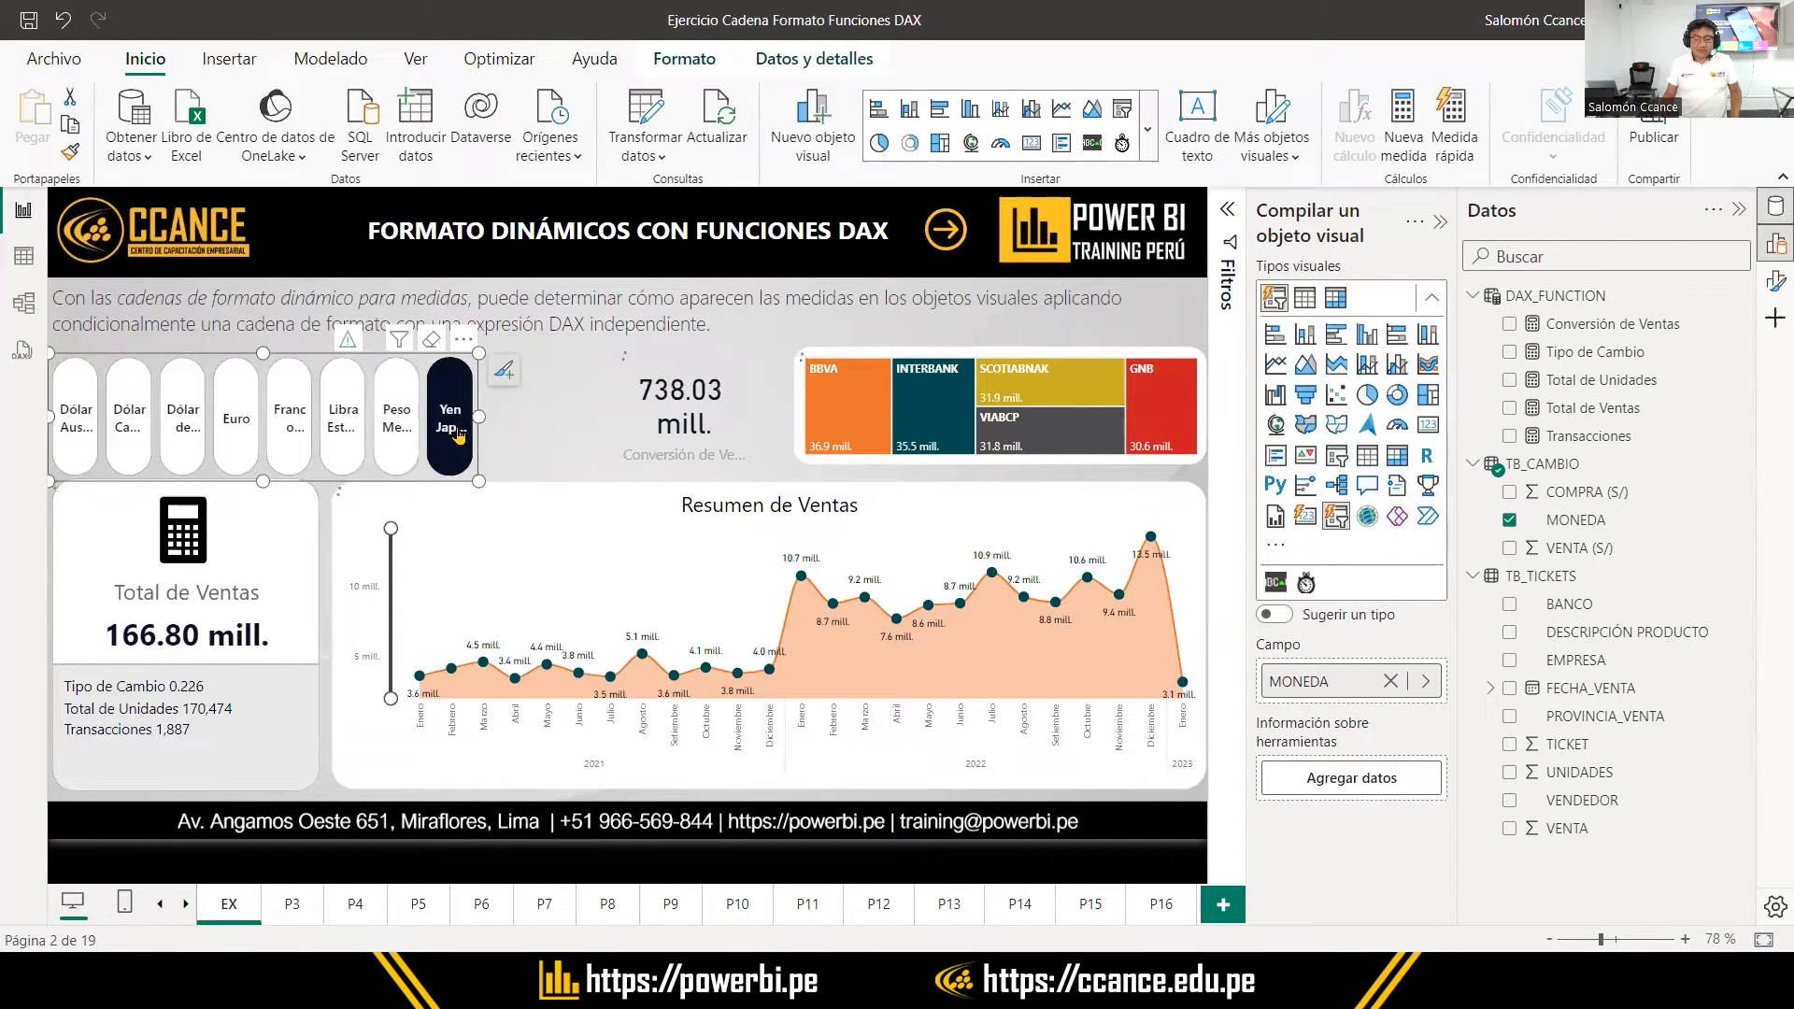
click(456, 432)
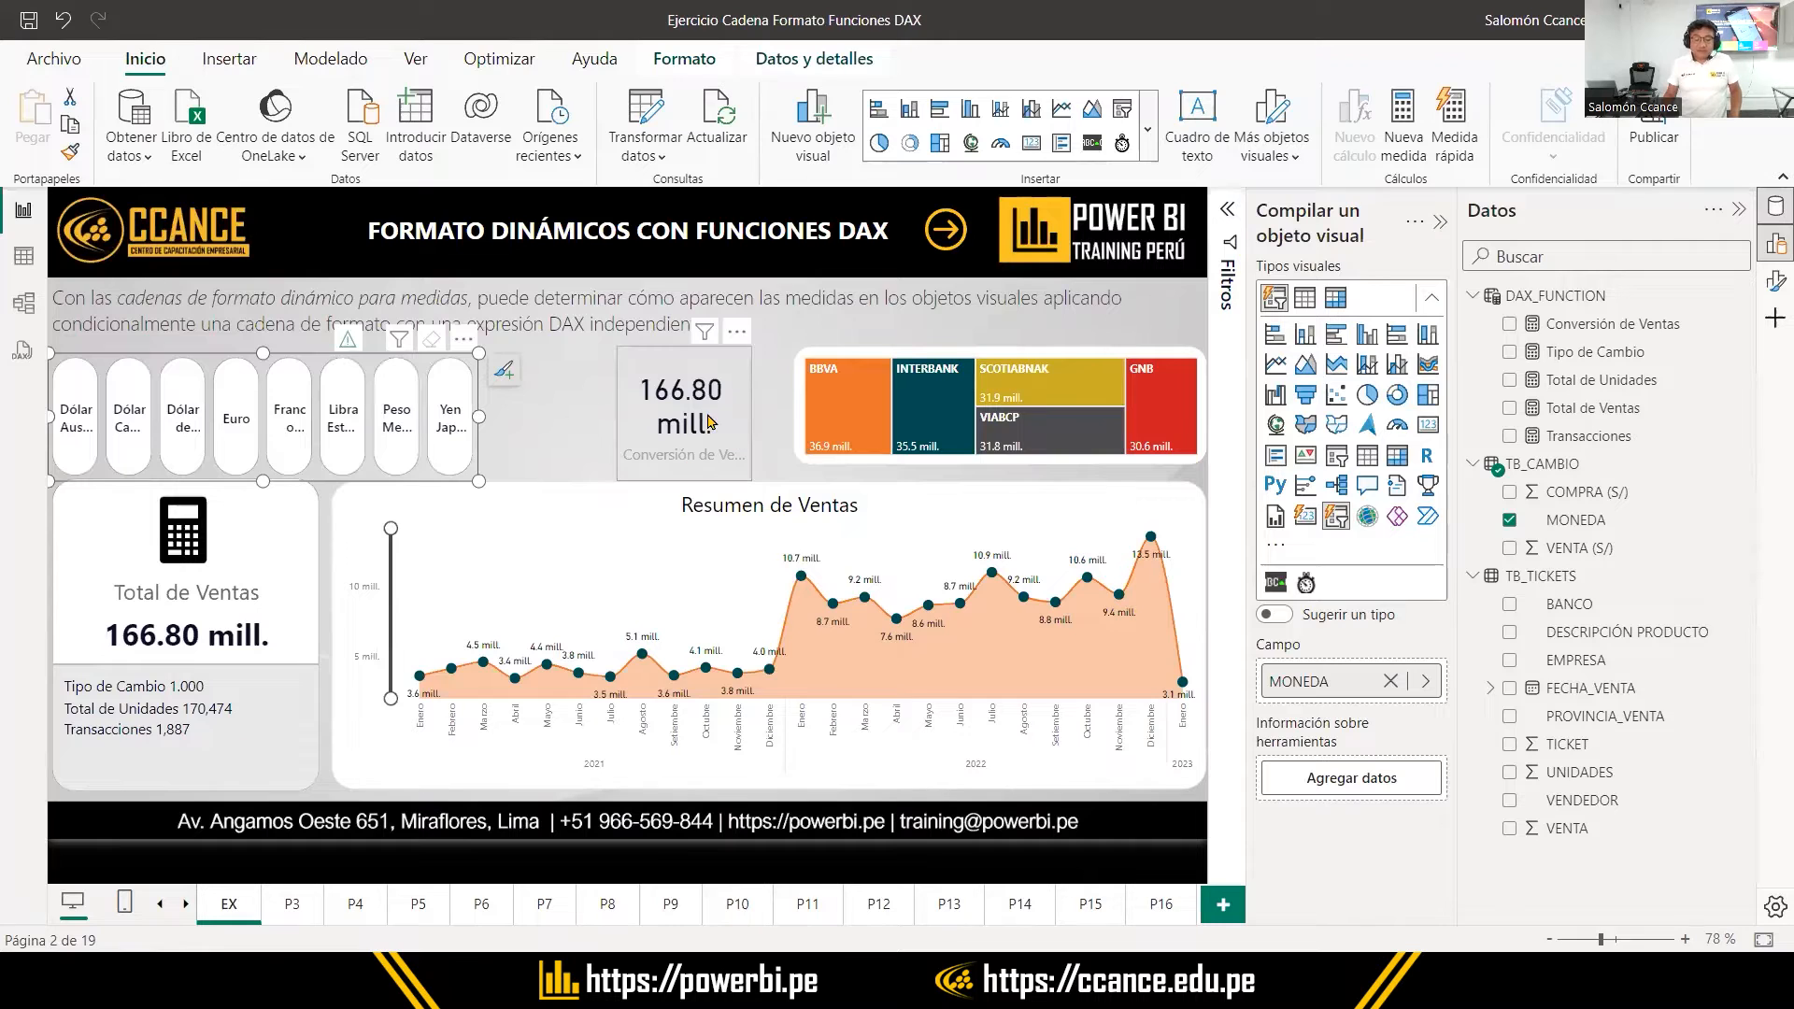
Remove the Conversión de Ventas card beside the slicer and widen the currency slicer back to the treemap
click(737, 333)
click(787, 386)
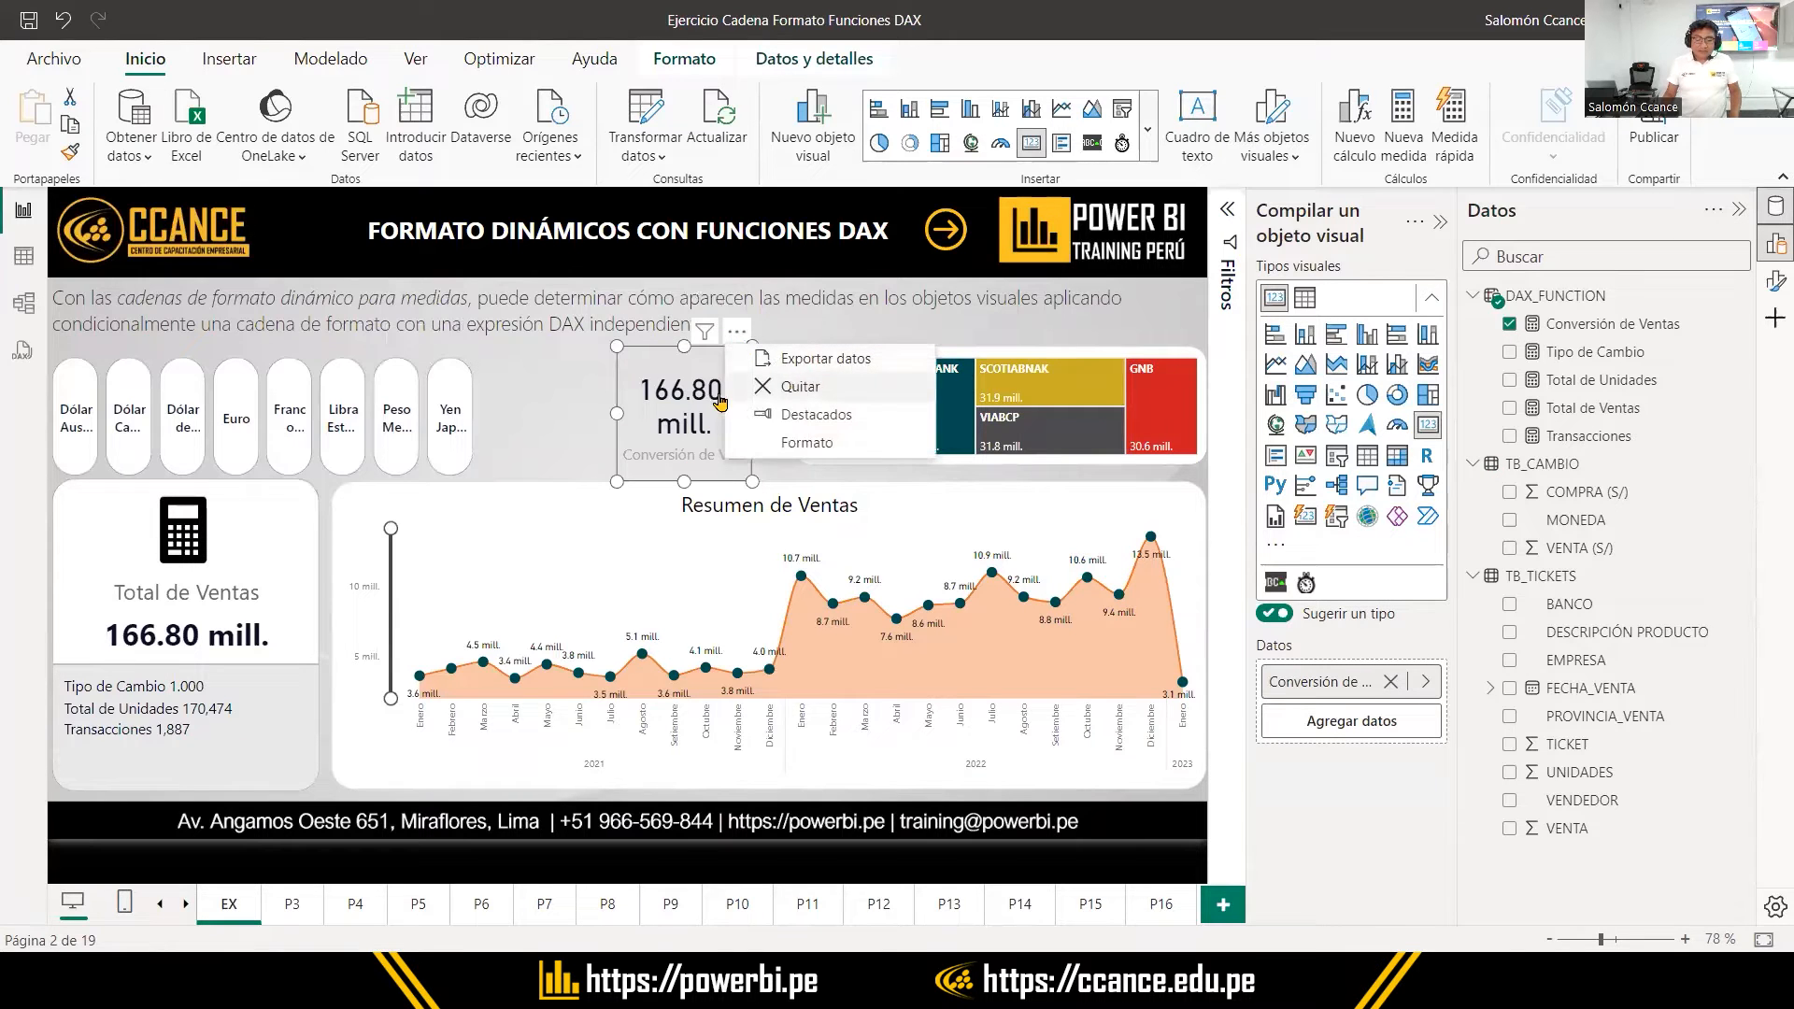
click(490, 430)
drag(491, 430, 785, 427)
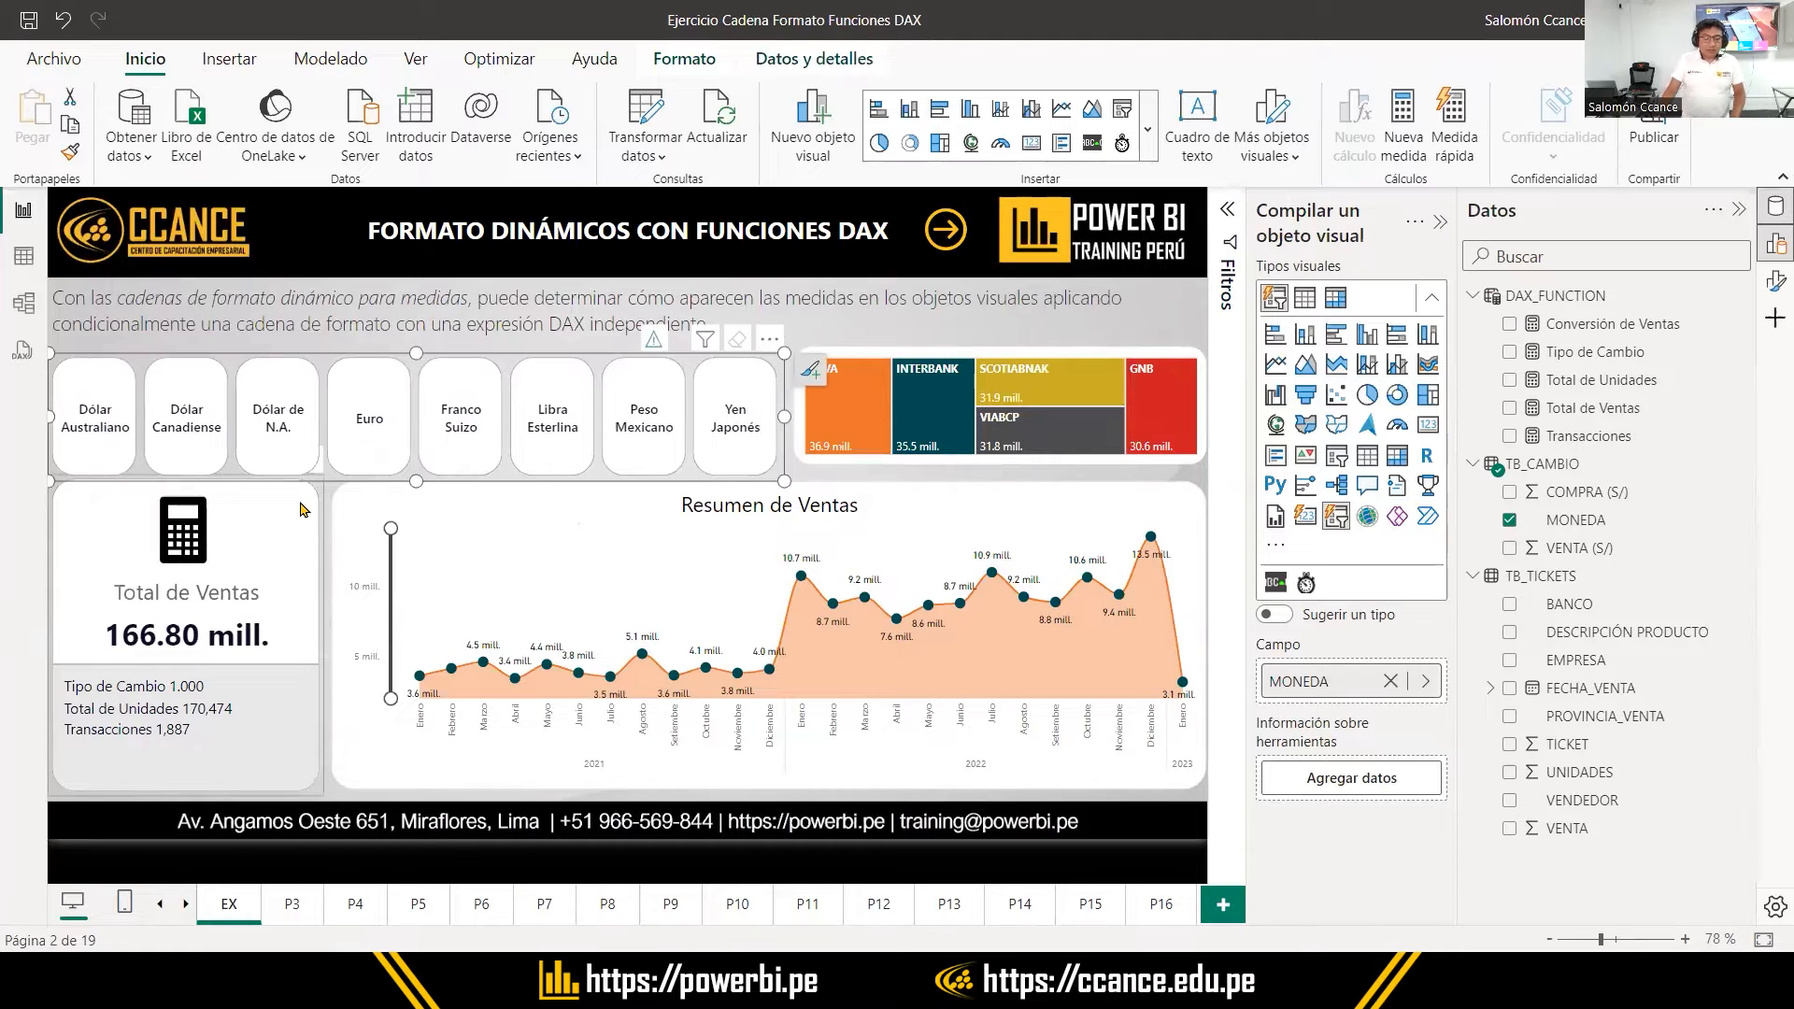
Replace Total de Ventas with the Conversión de Ventas measure in the card with the calculator icon
click(285, 526)
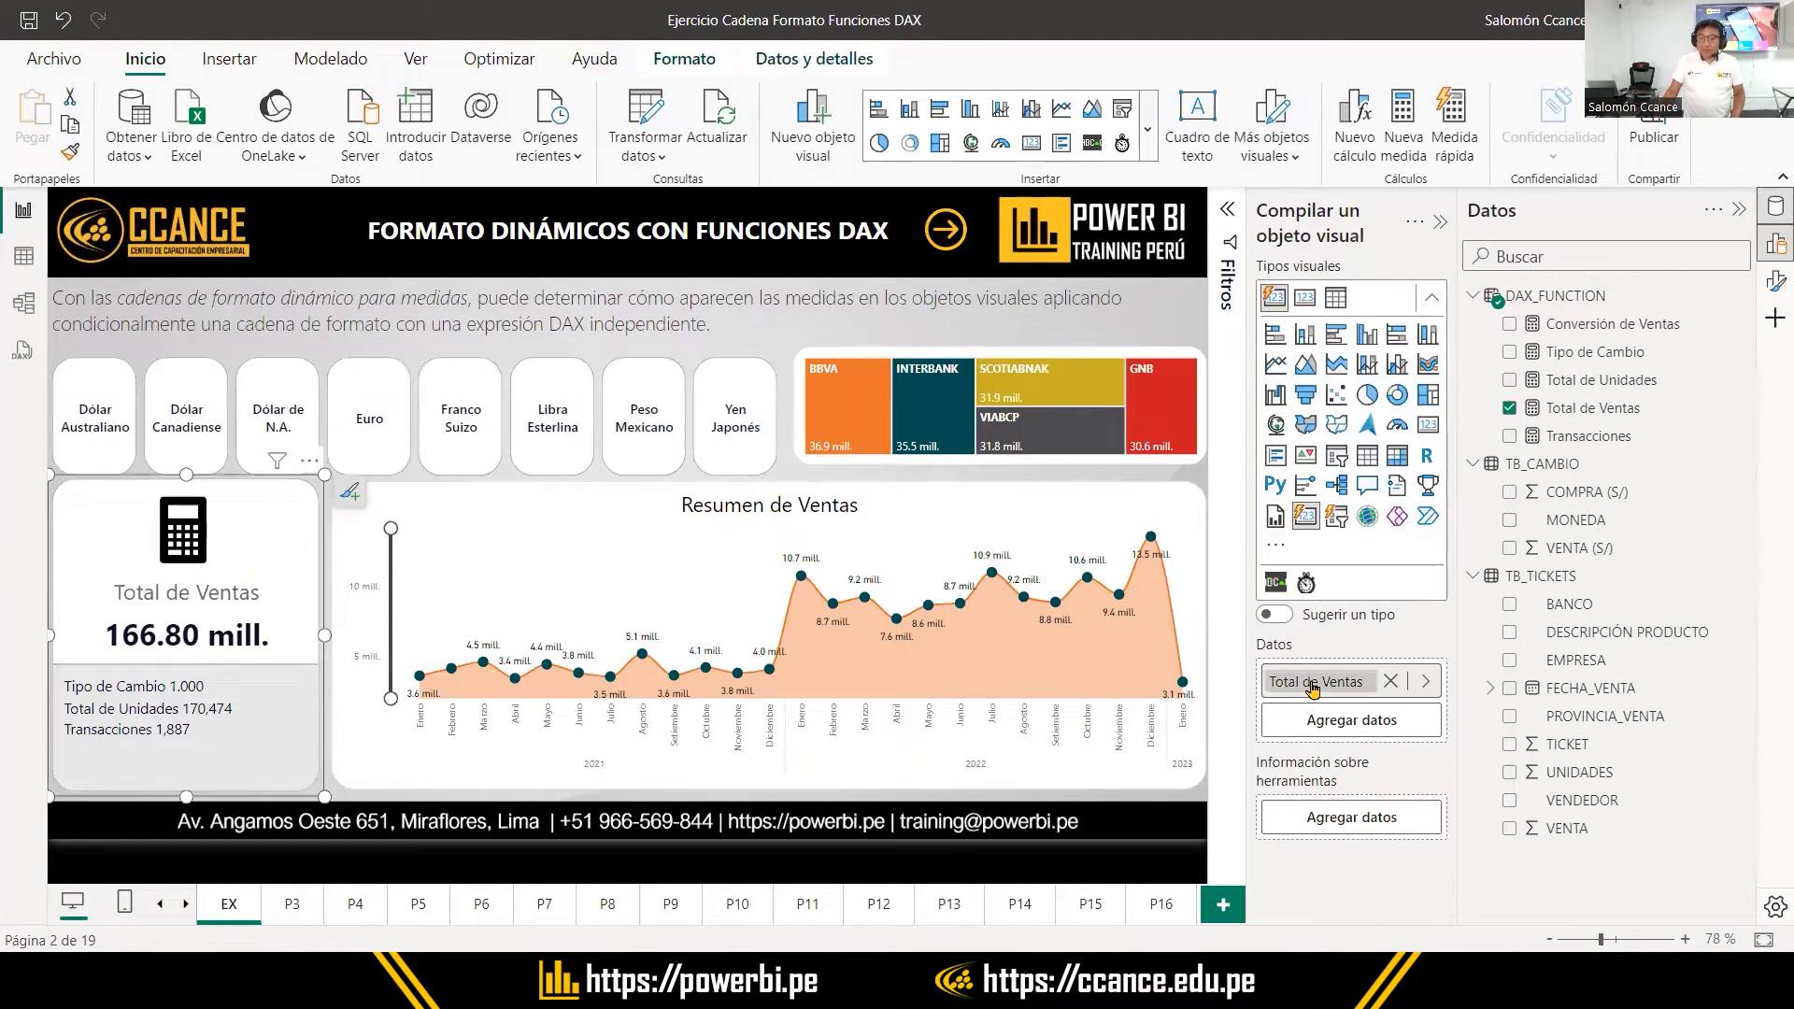
key(ctrl)
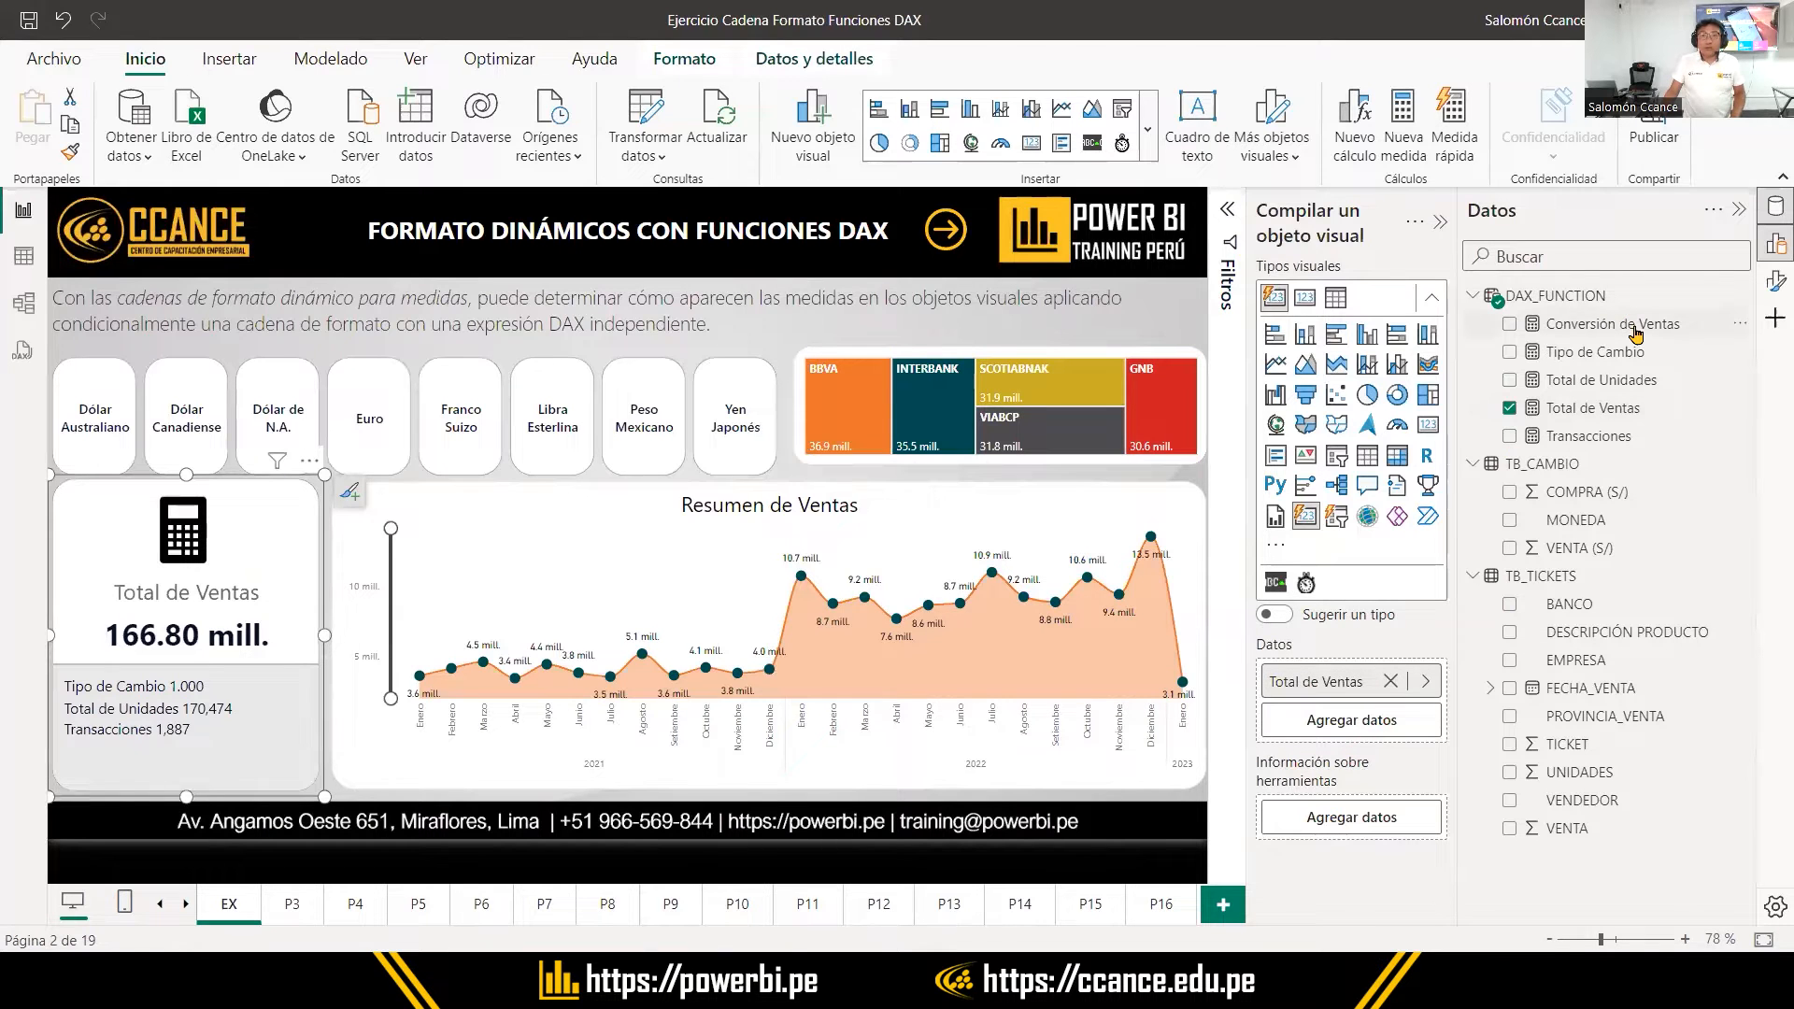
key(ctrl)
key(ctrl)
click(1390, 682)
drag(1589, 324, 1366, 685)
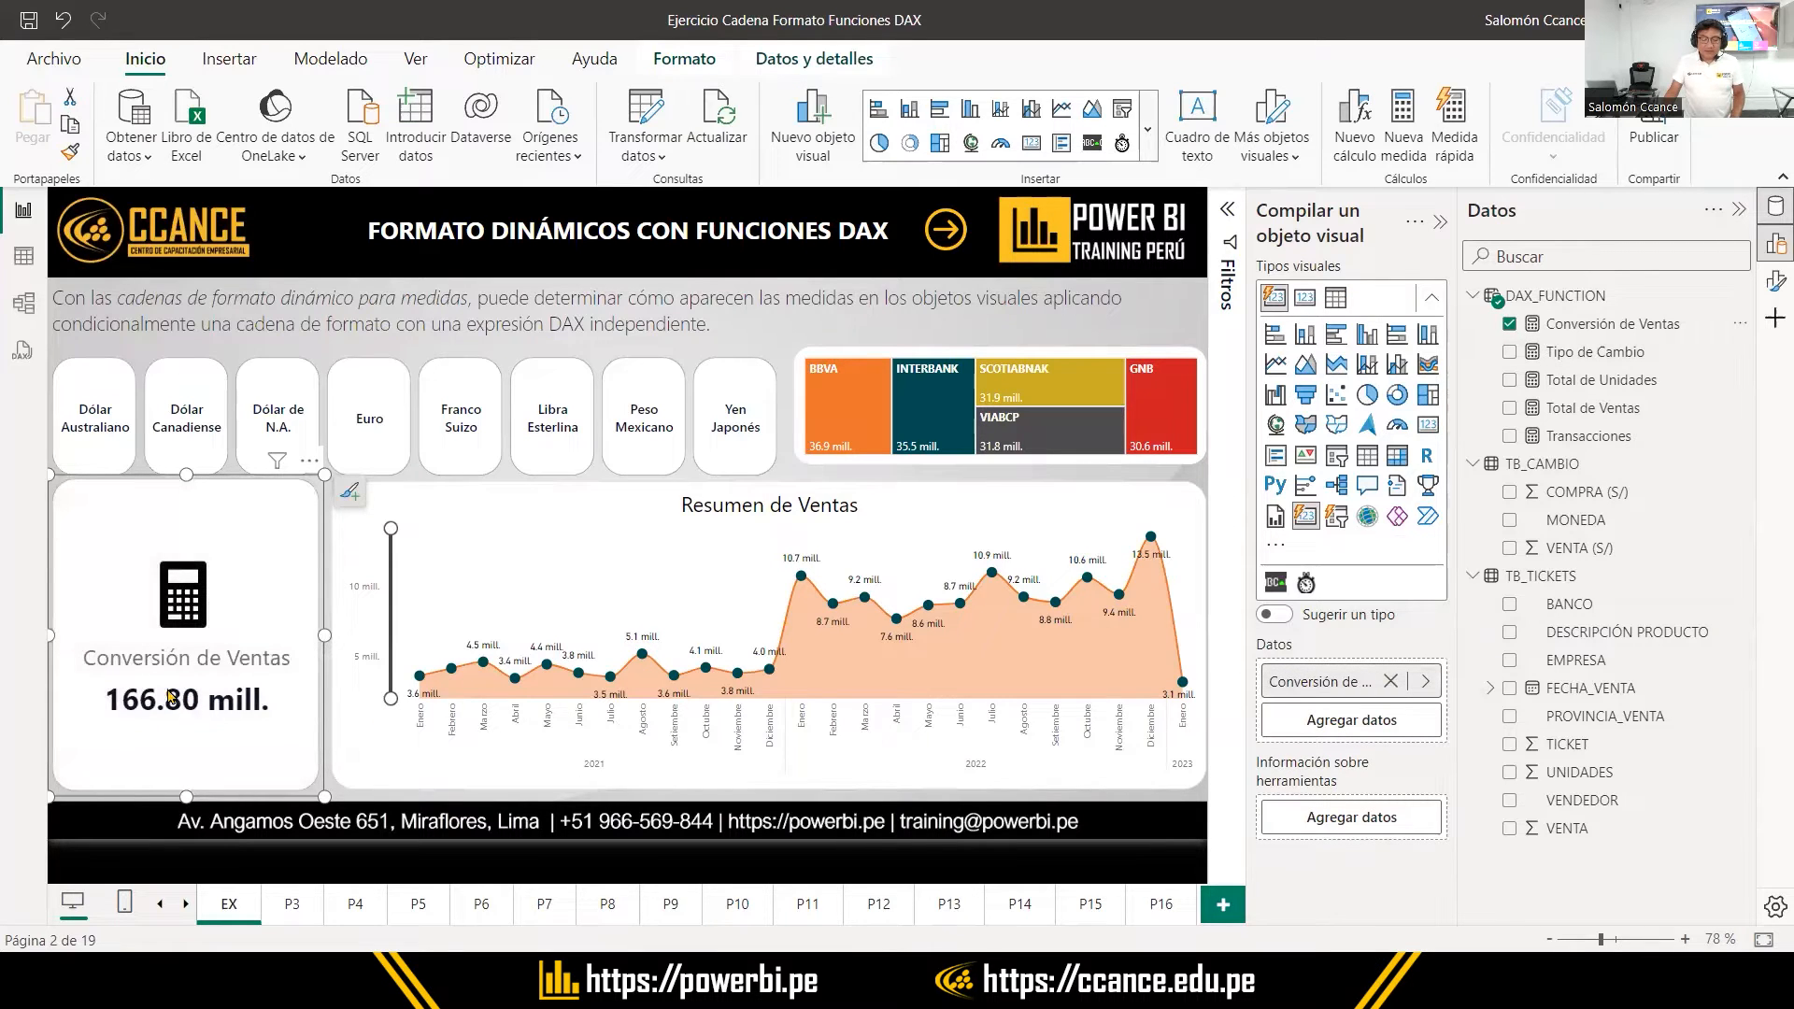
Check the converted sales card with Dólar Australiano, Dólar Canadiense, Dólar de N.A. and Euro, and clear the currency selection
click(97, 425)
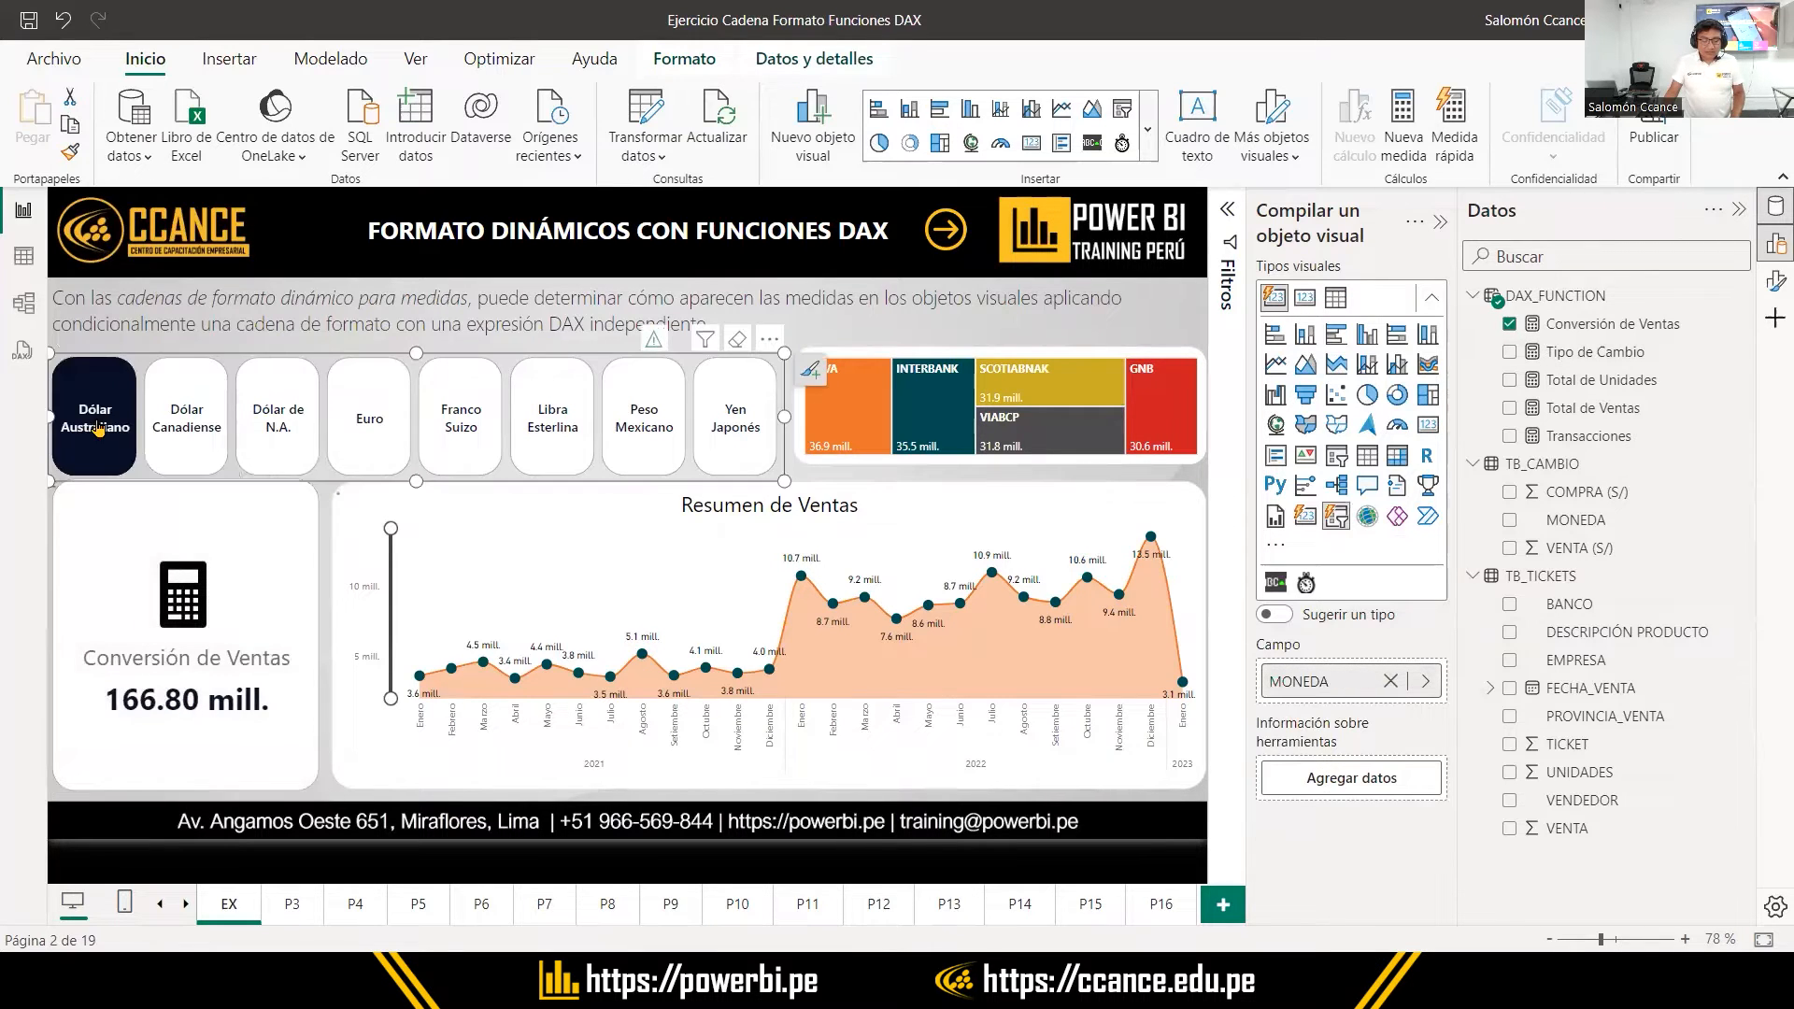
click(199, 418)
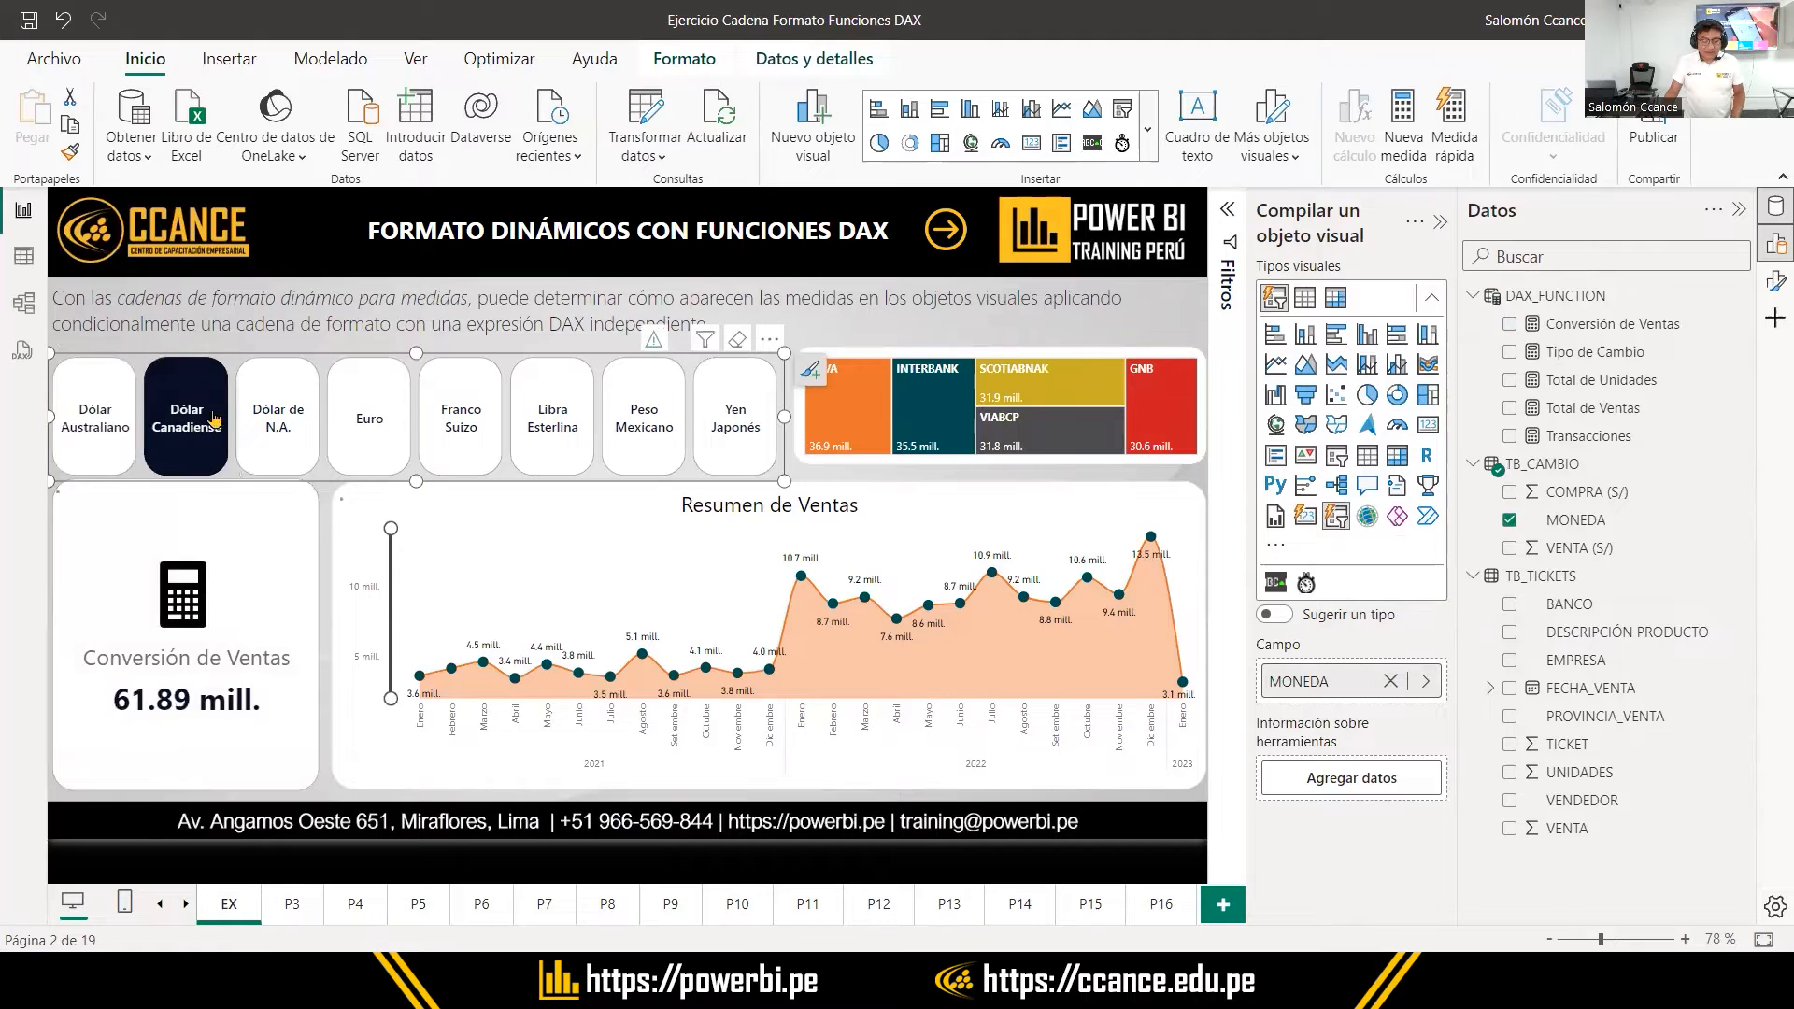
click(283, 430)
click(371, 437)
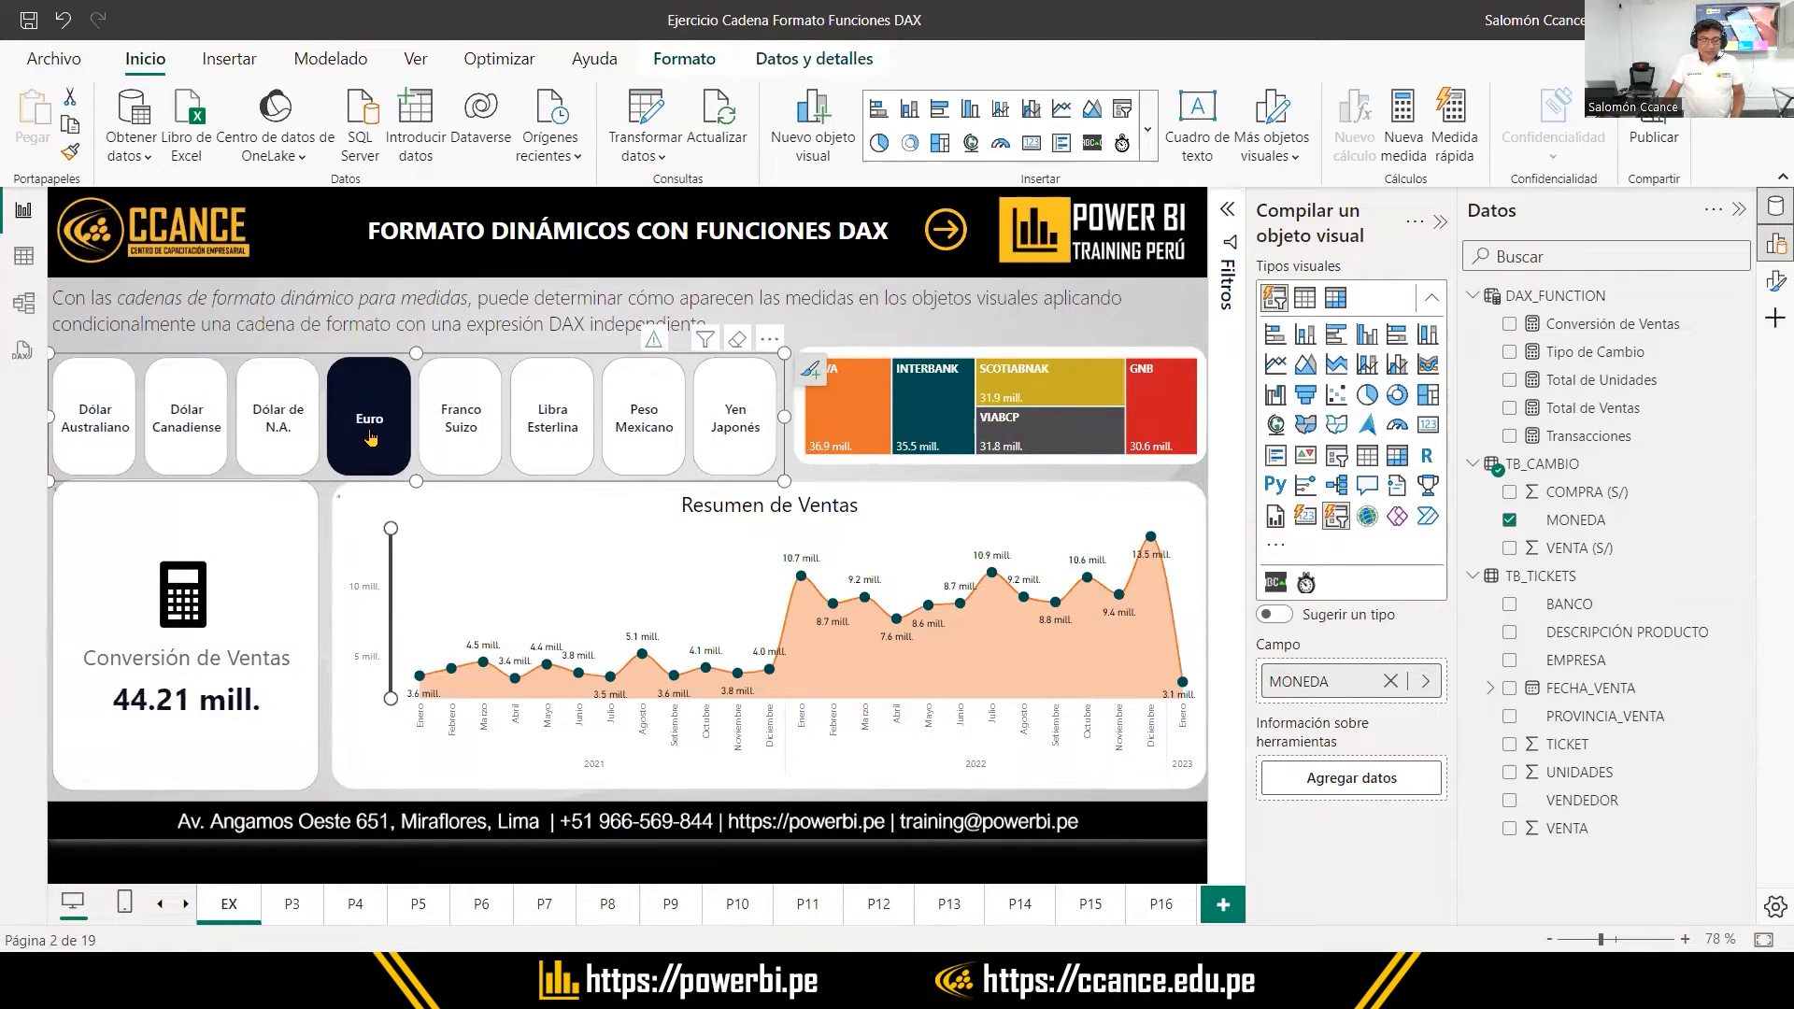
click(371, 435)
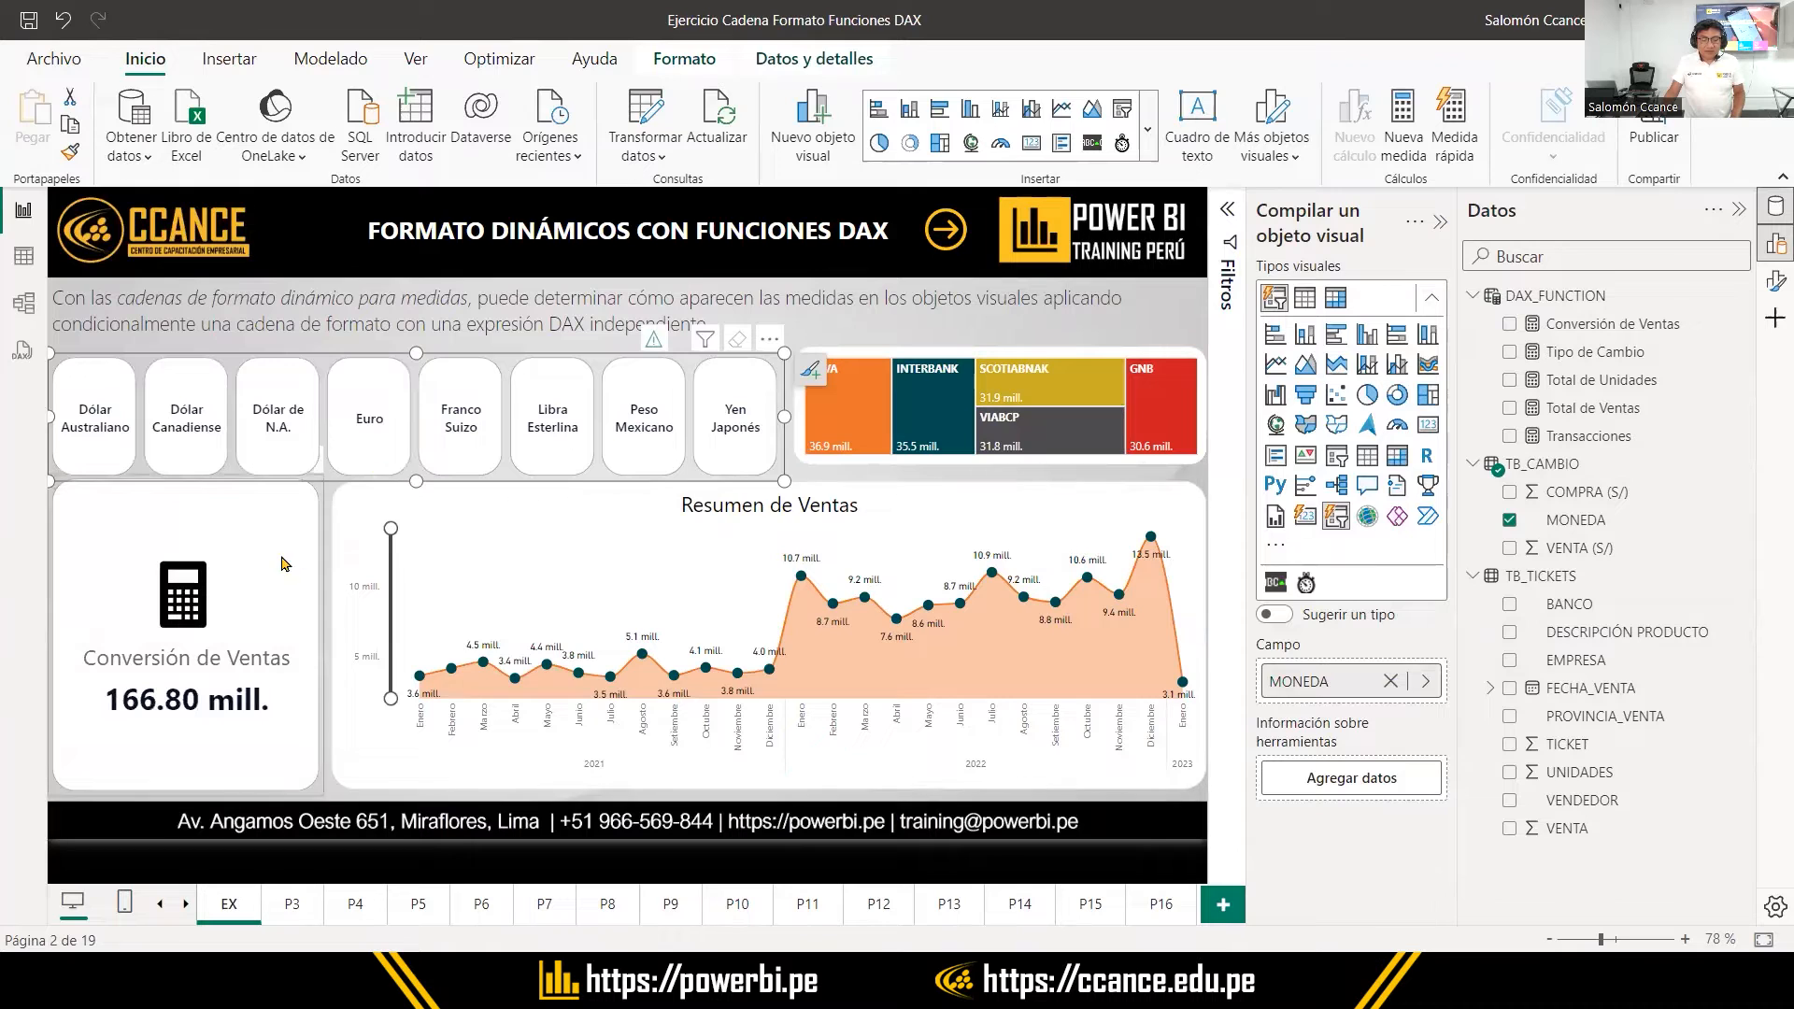
Replace Total de Ventas with Conversión de Ventas on the Y axis of the Resumen de Ventas area chart
click(784, 531)
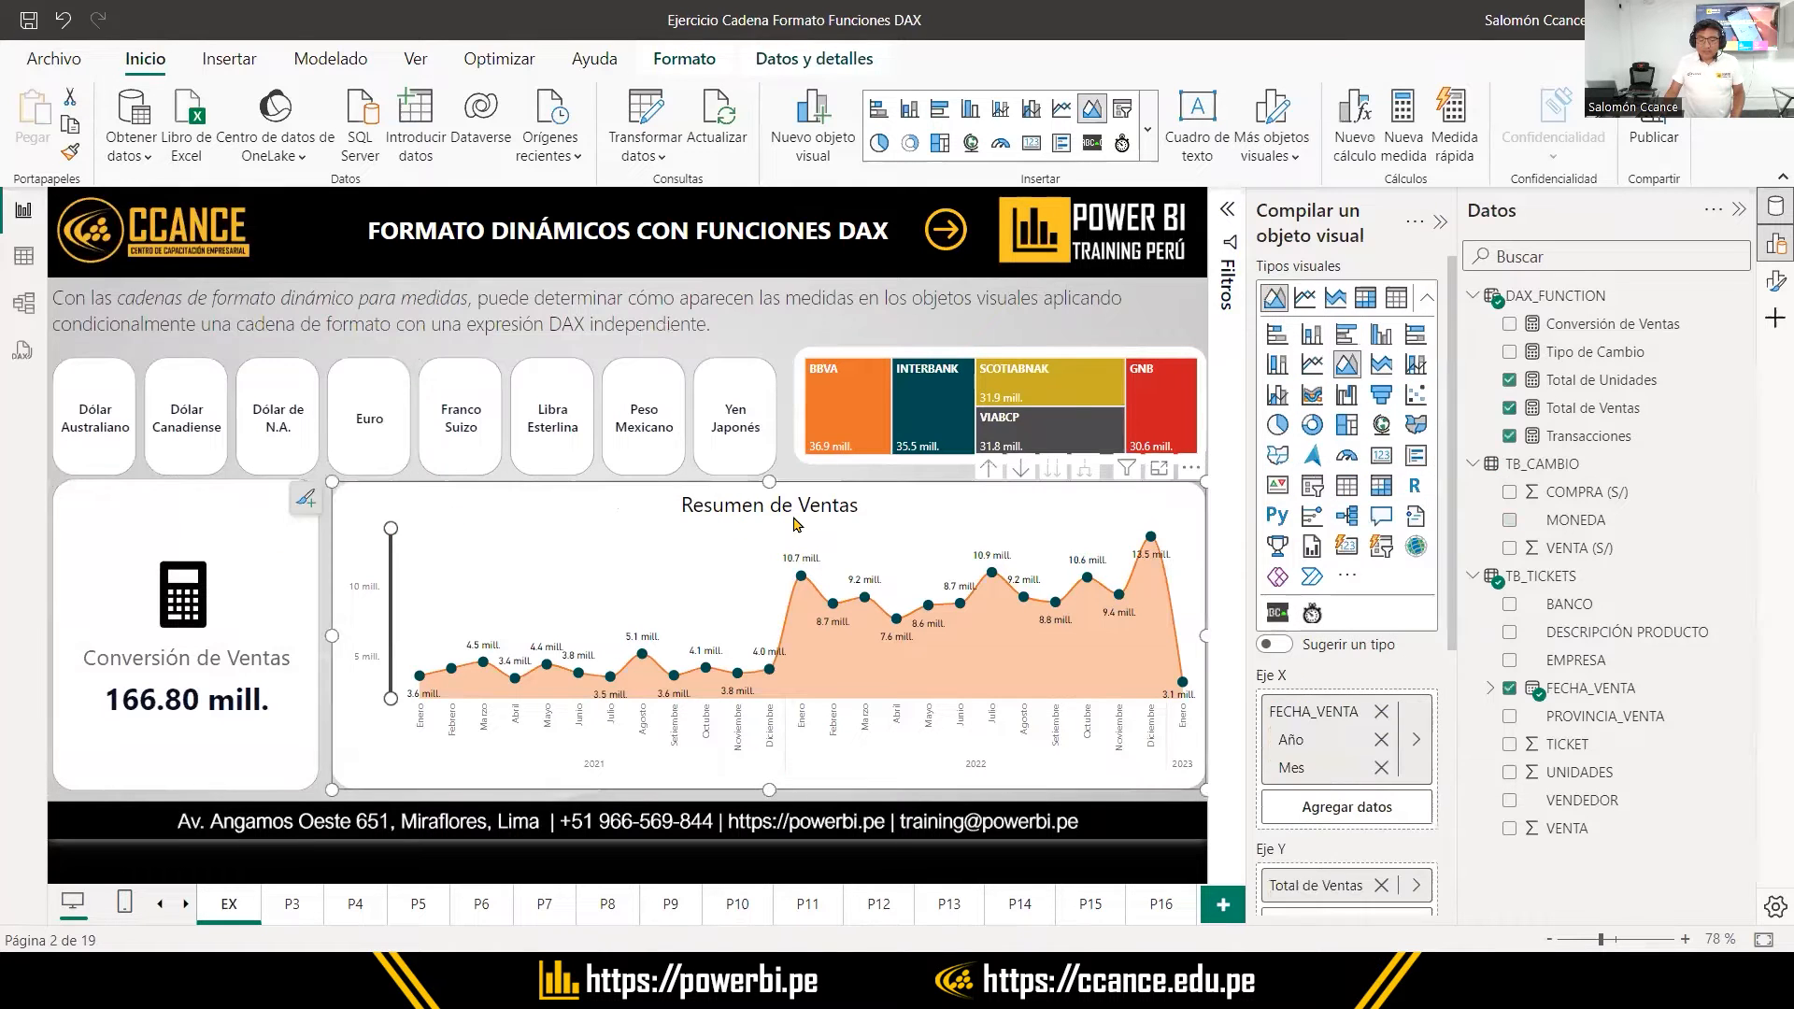
click(858, 360)
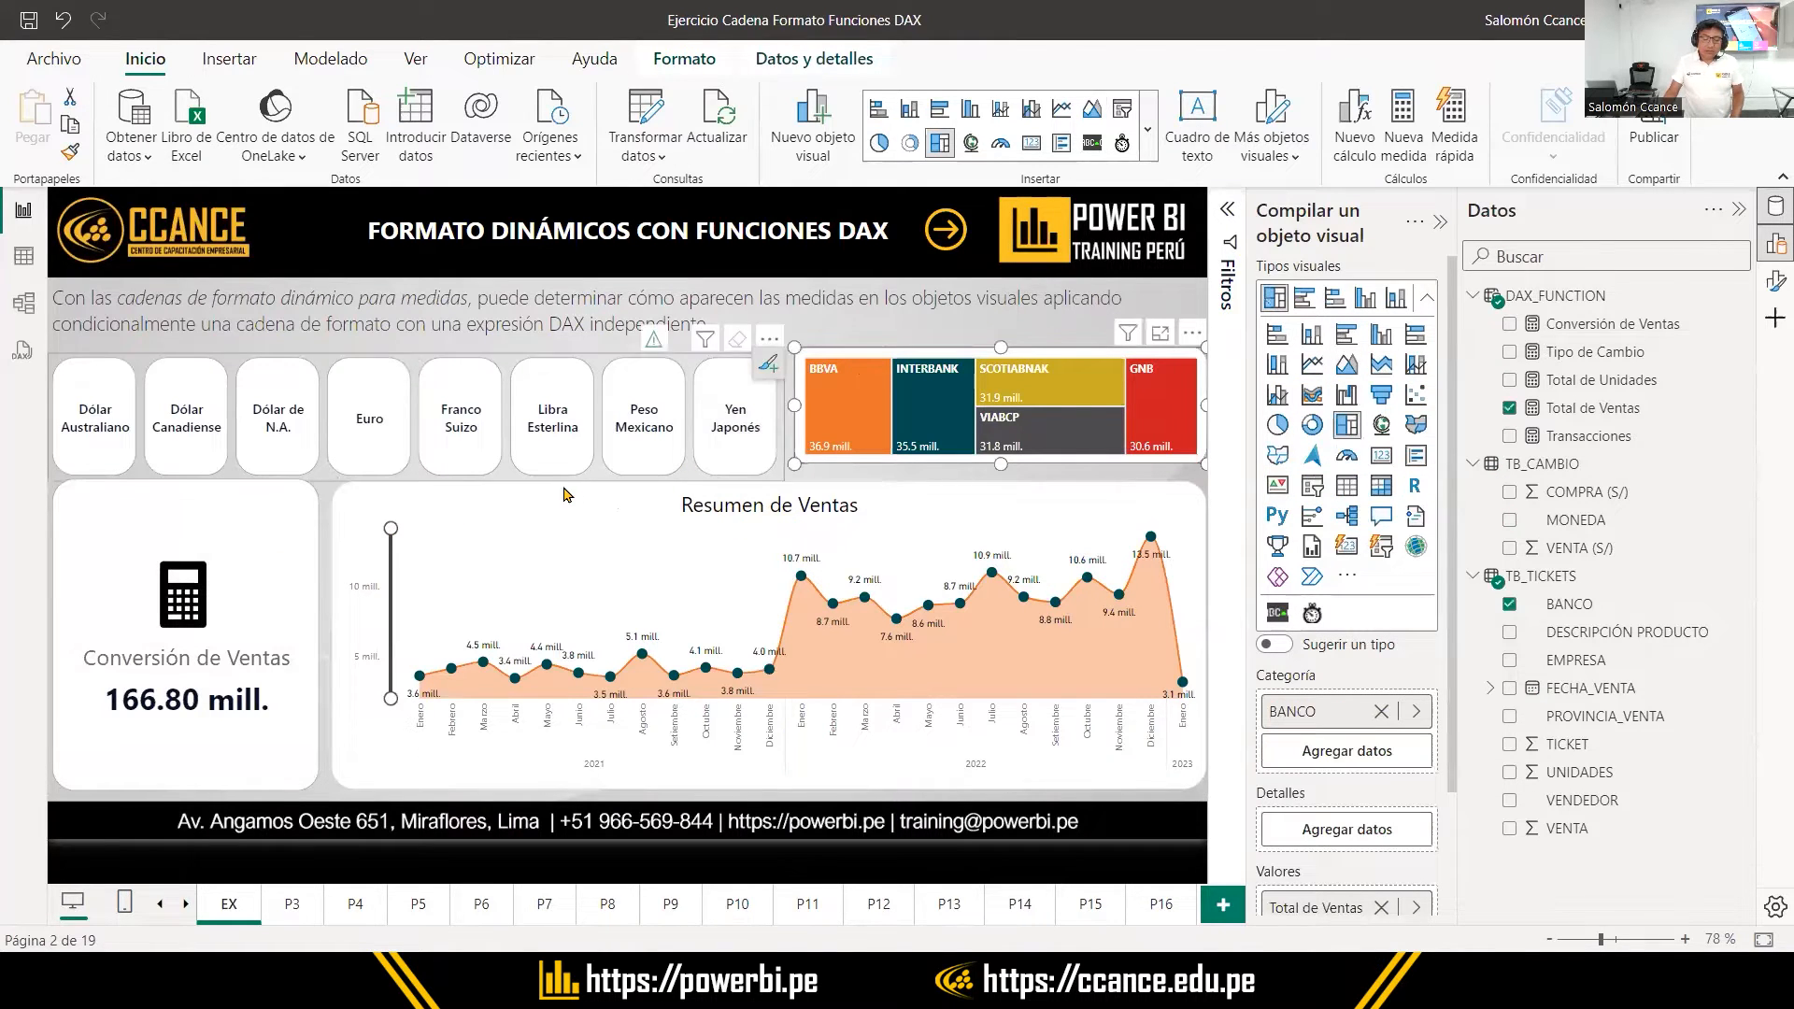
click(607, 515)
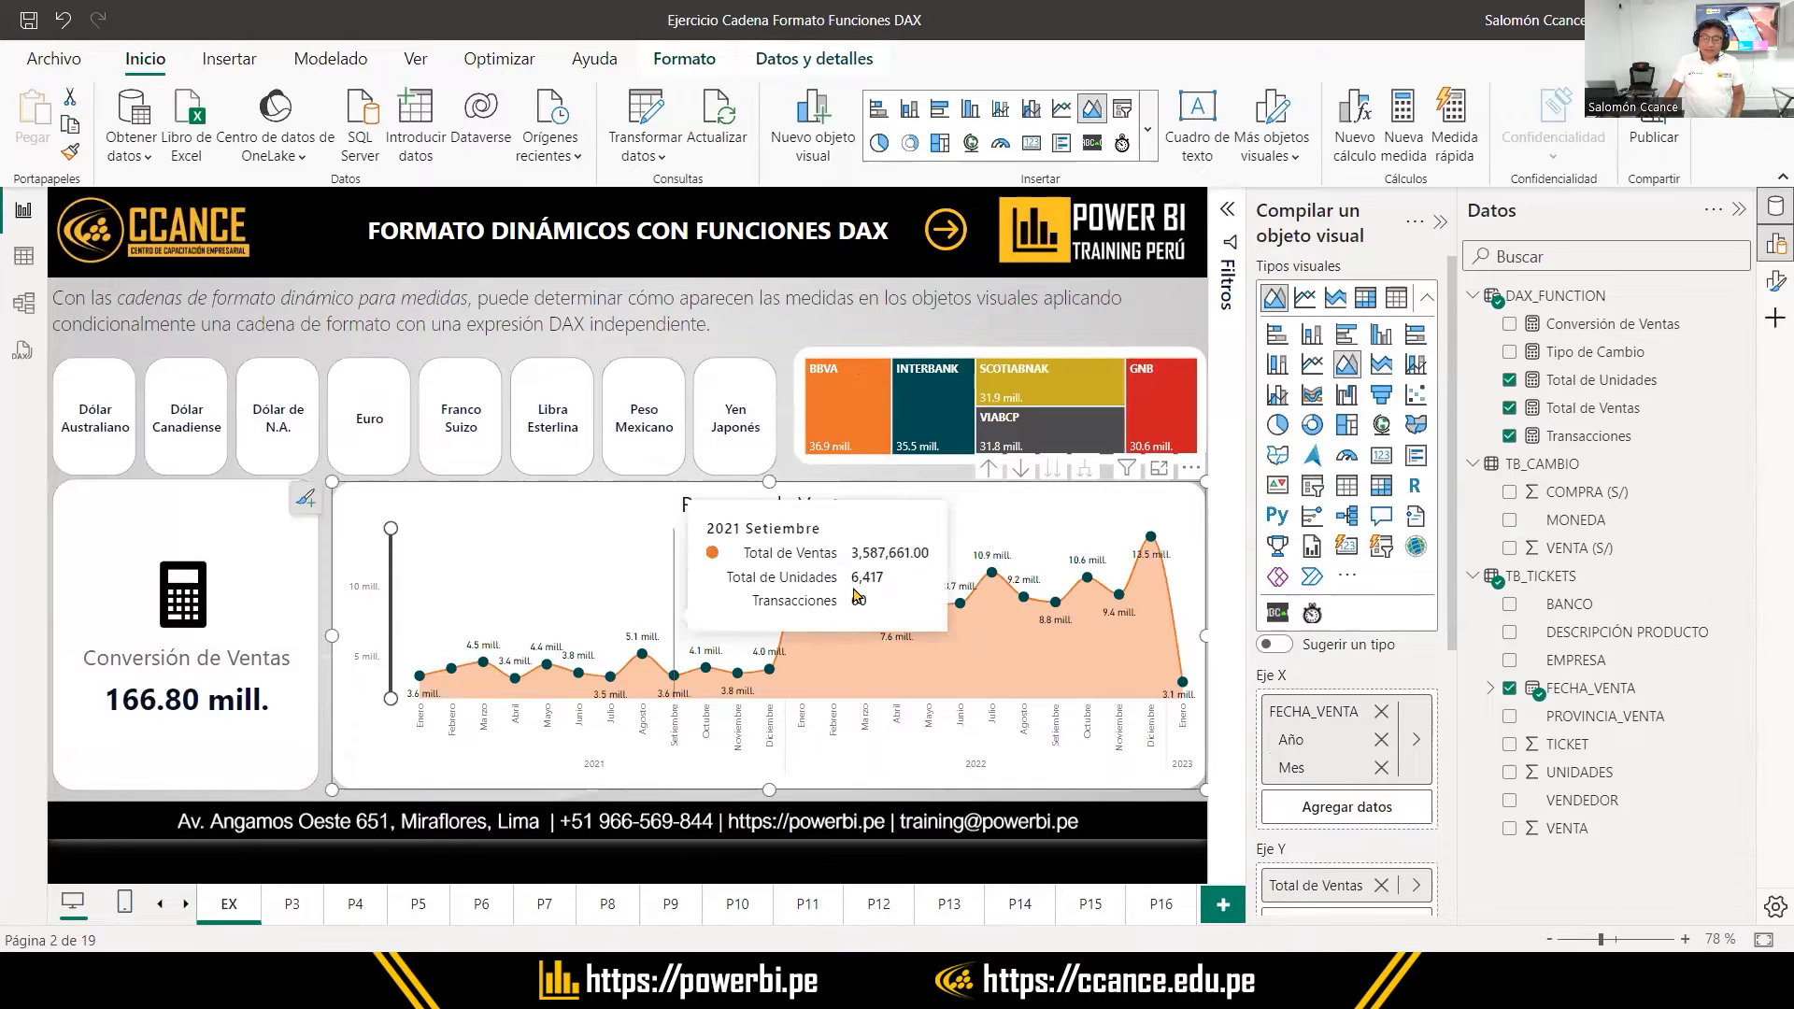
click(1341, 893)
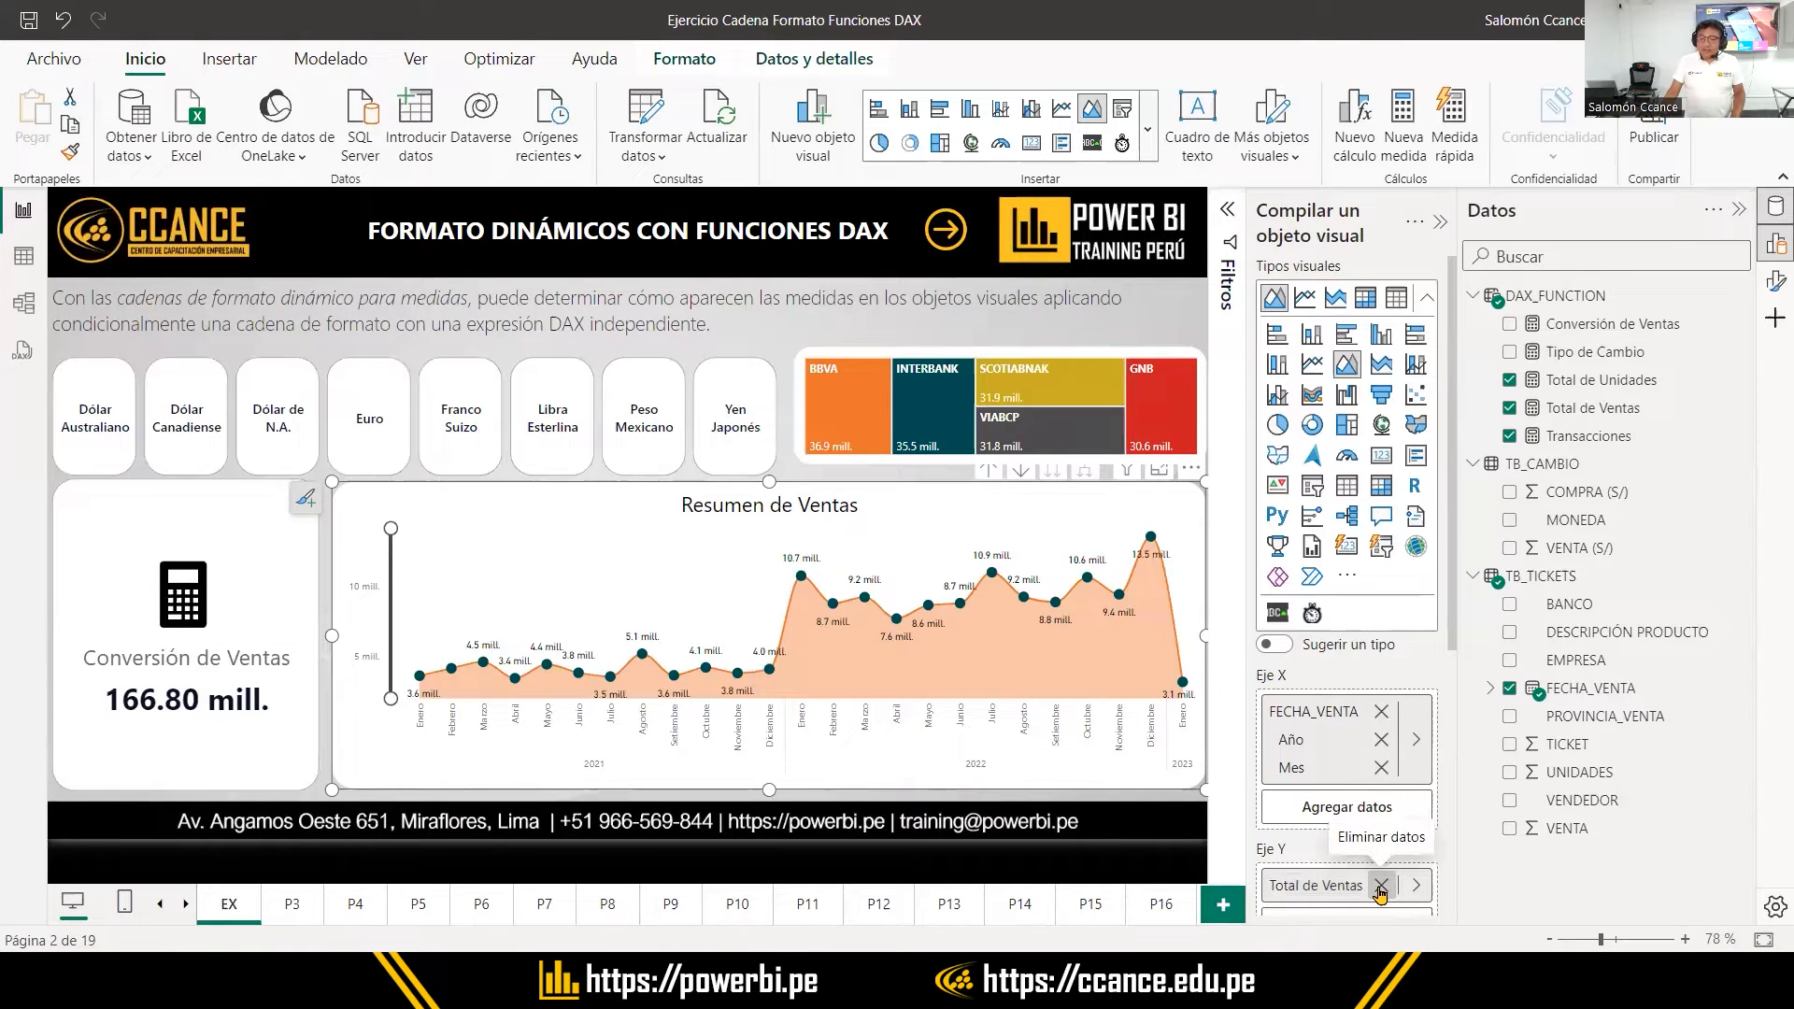
click(1380, 892)
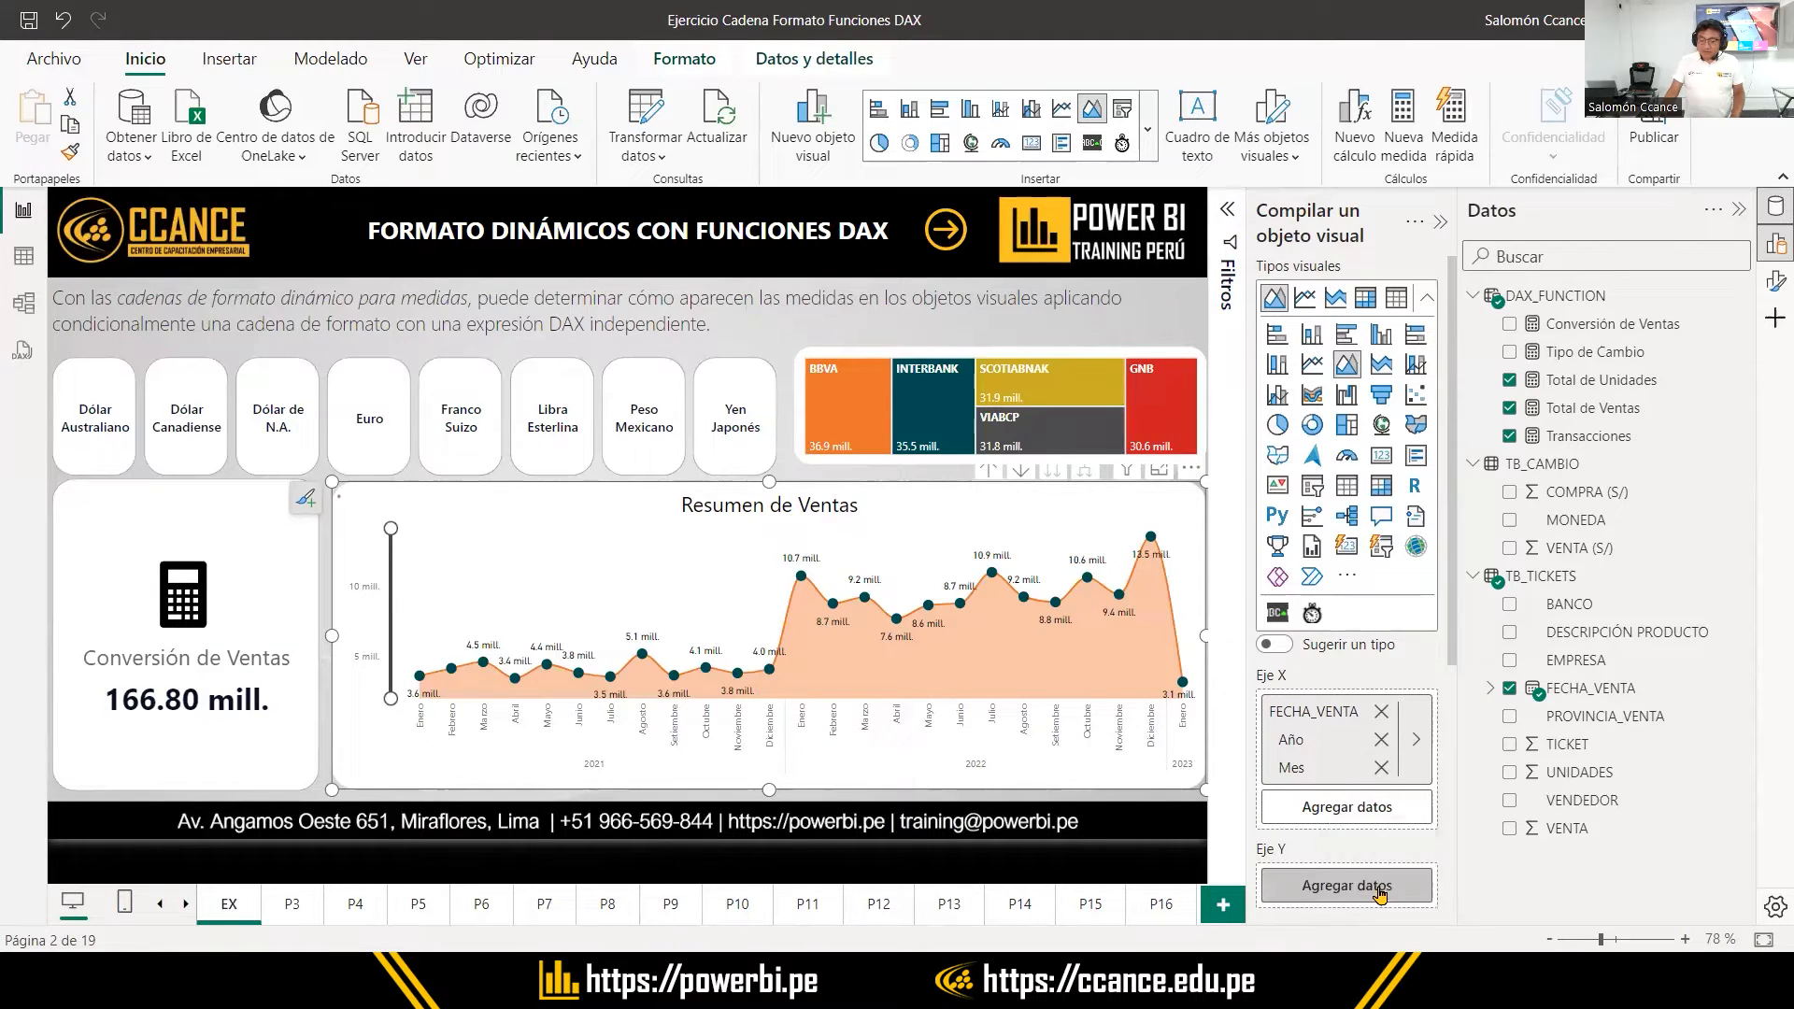
drag(1592, 327, 1343, 895)
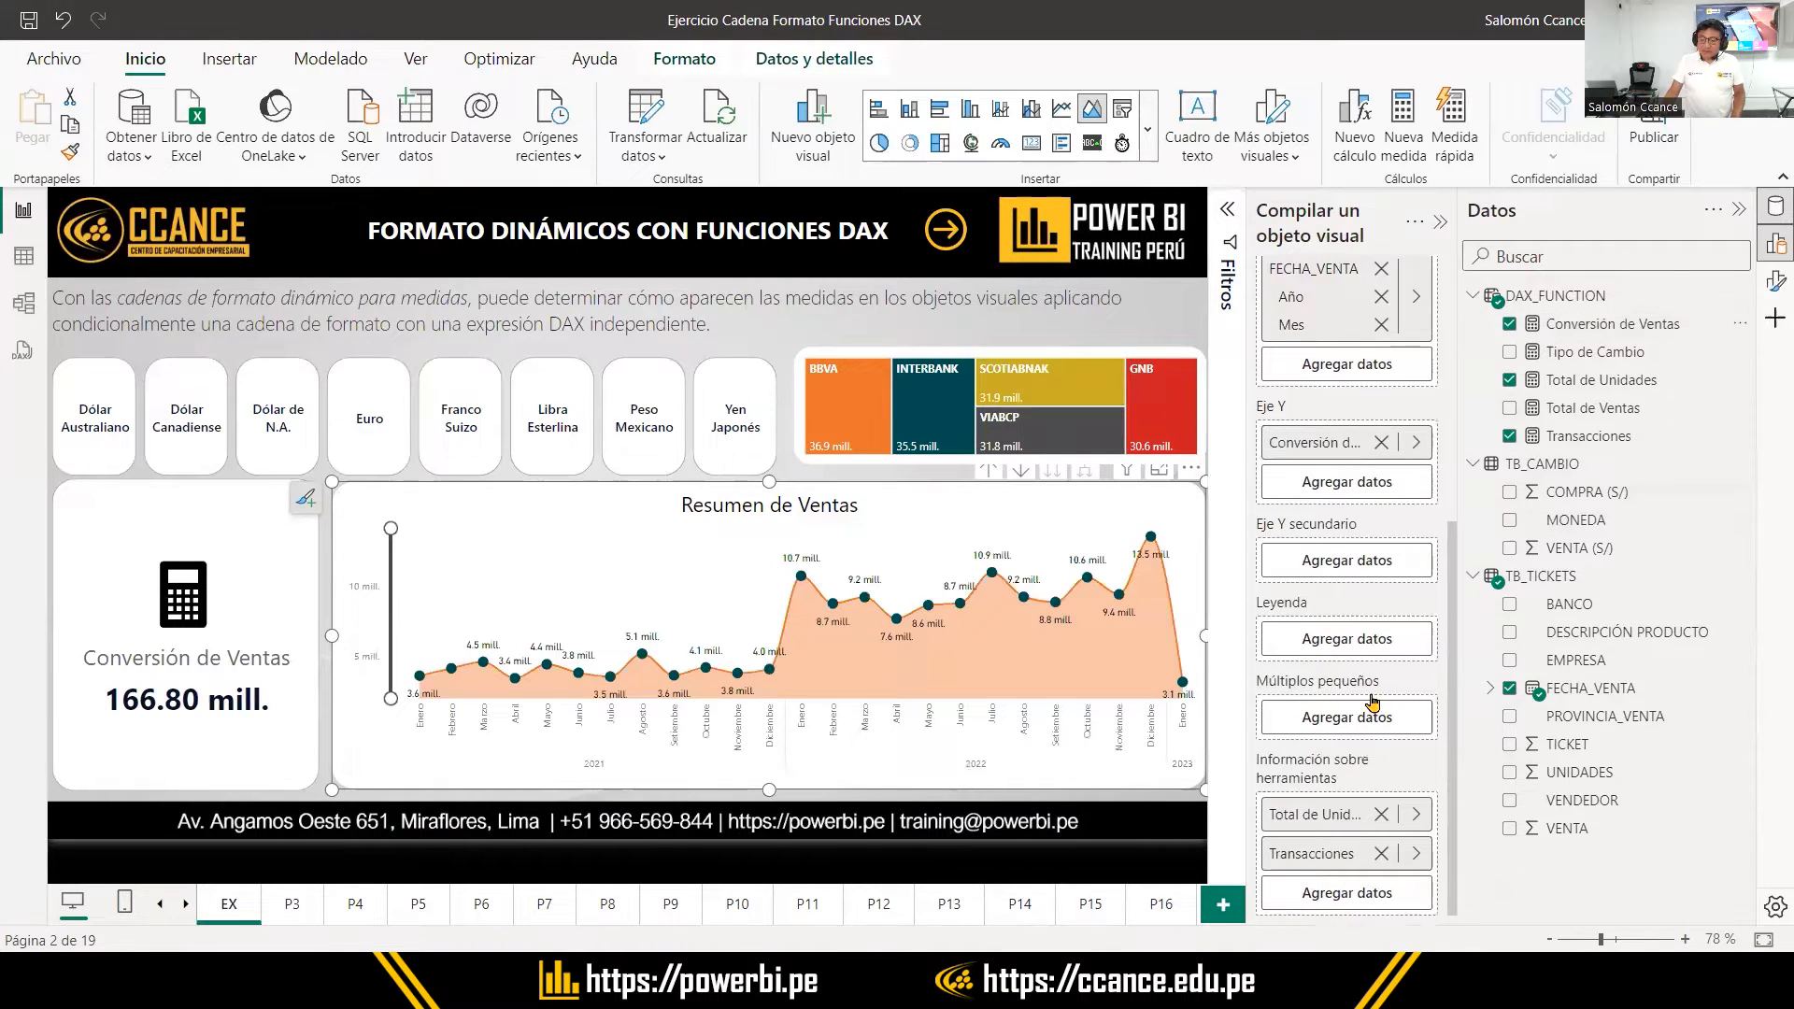
scroll(1336, 841, up, 5)
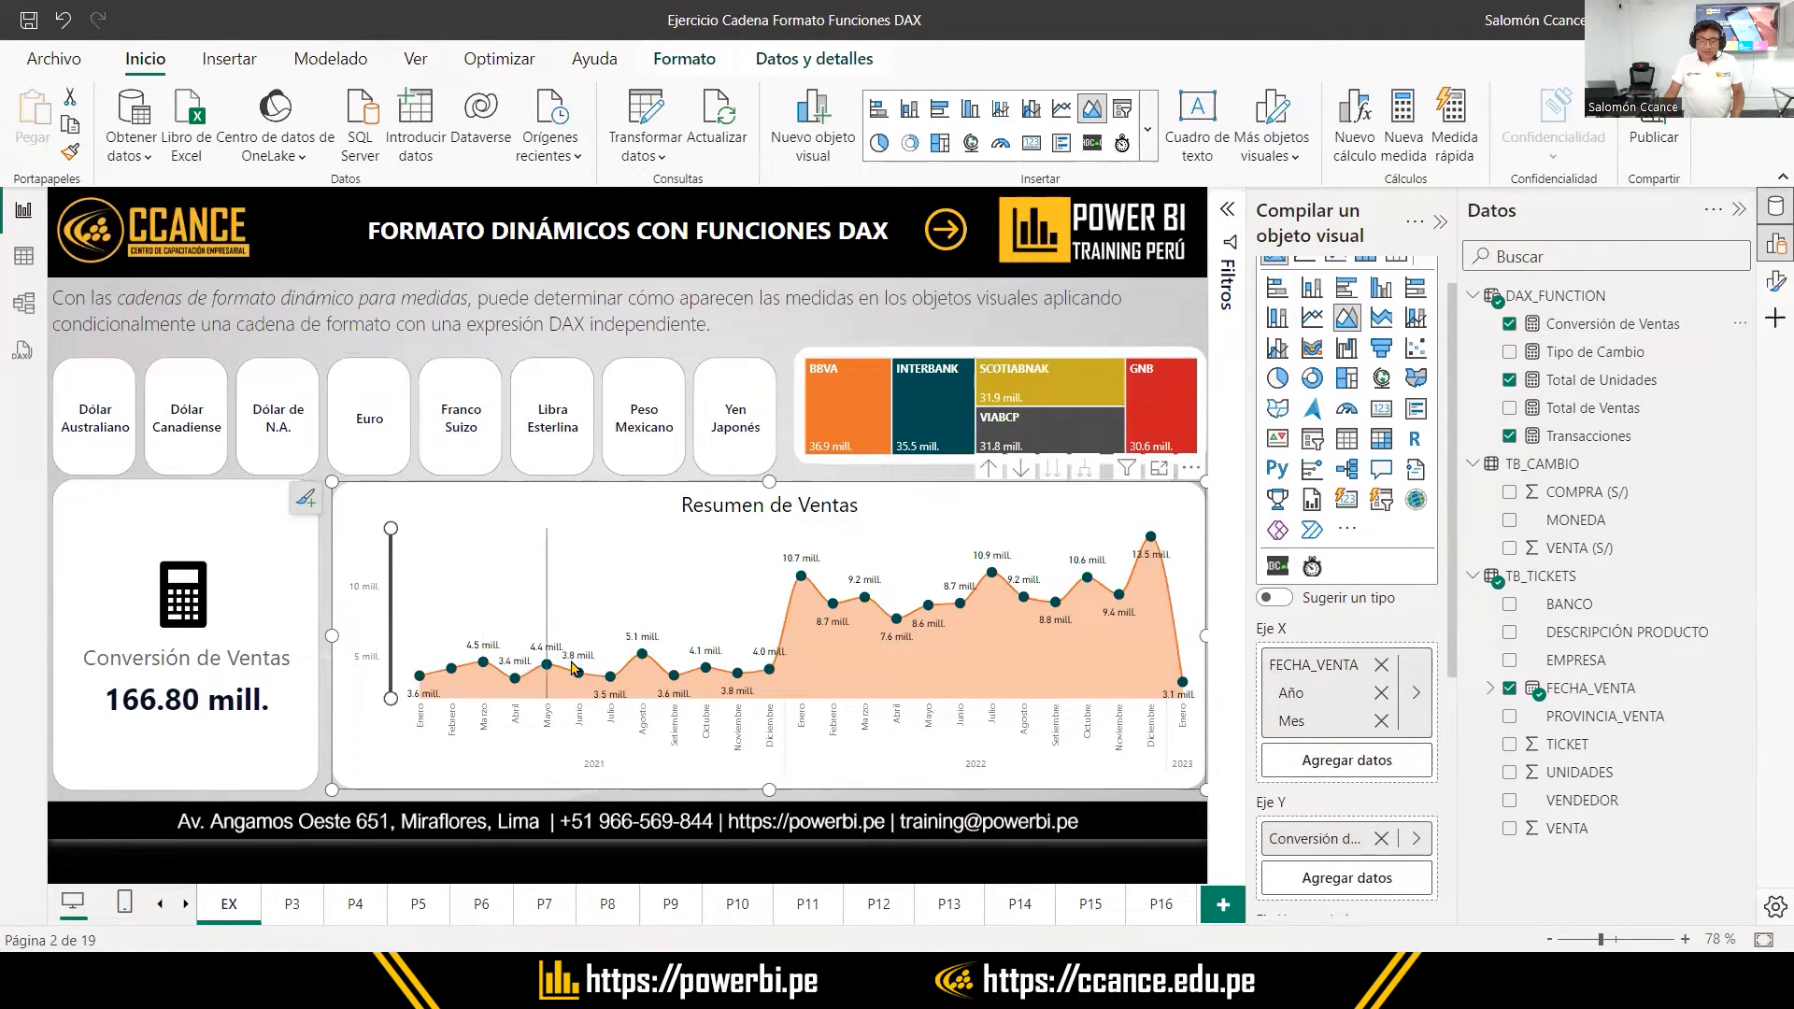
Check the card and area chart with Libra Esterlina, Yen Japonés, Dólar de N.A. and Euro, and clear the currency selection
click(569, 423)
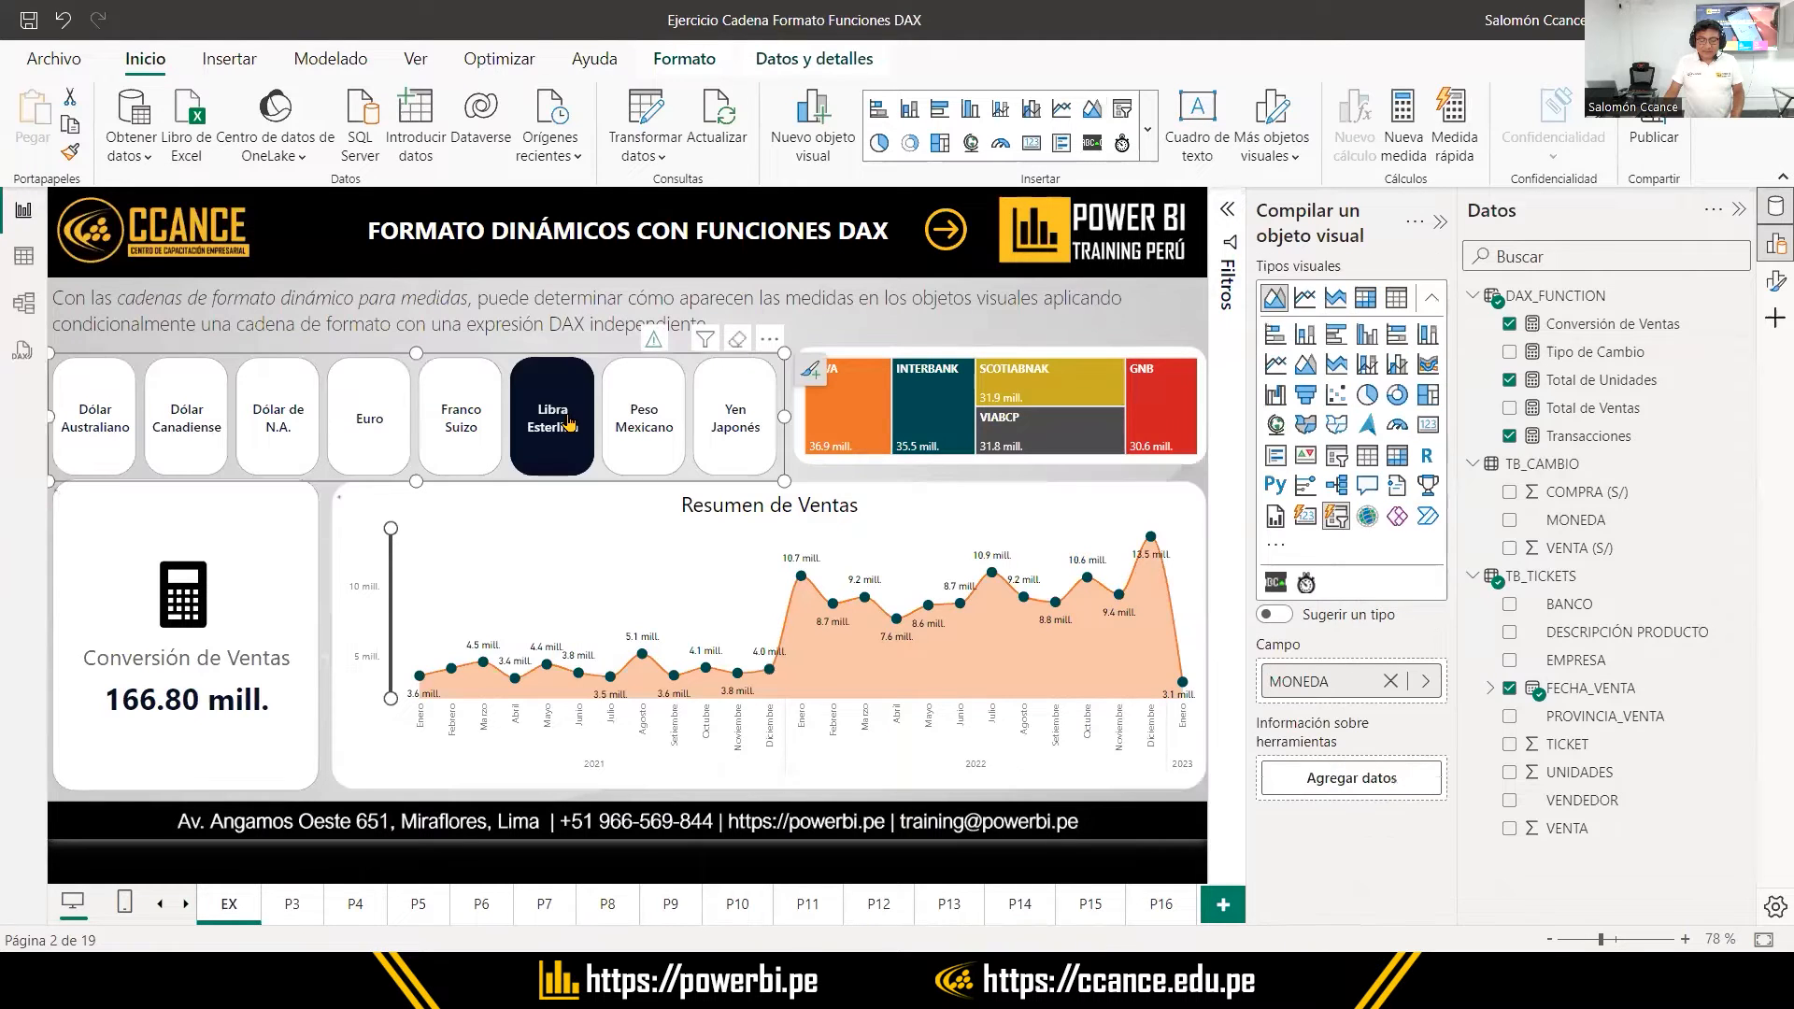
click(741, 427)
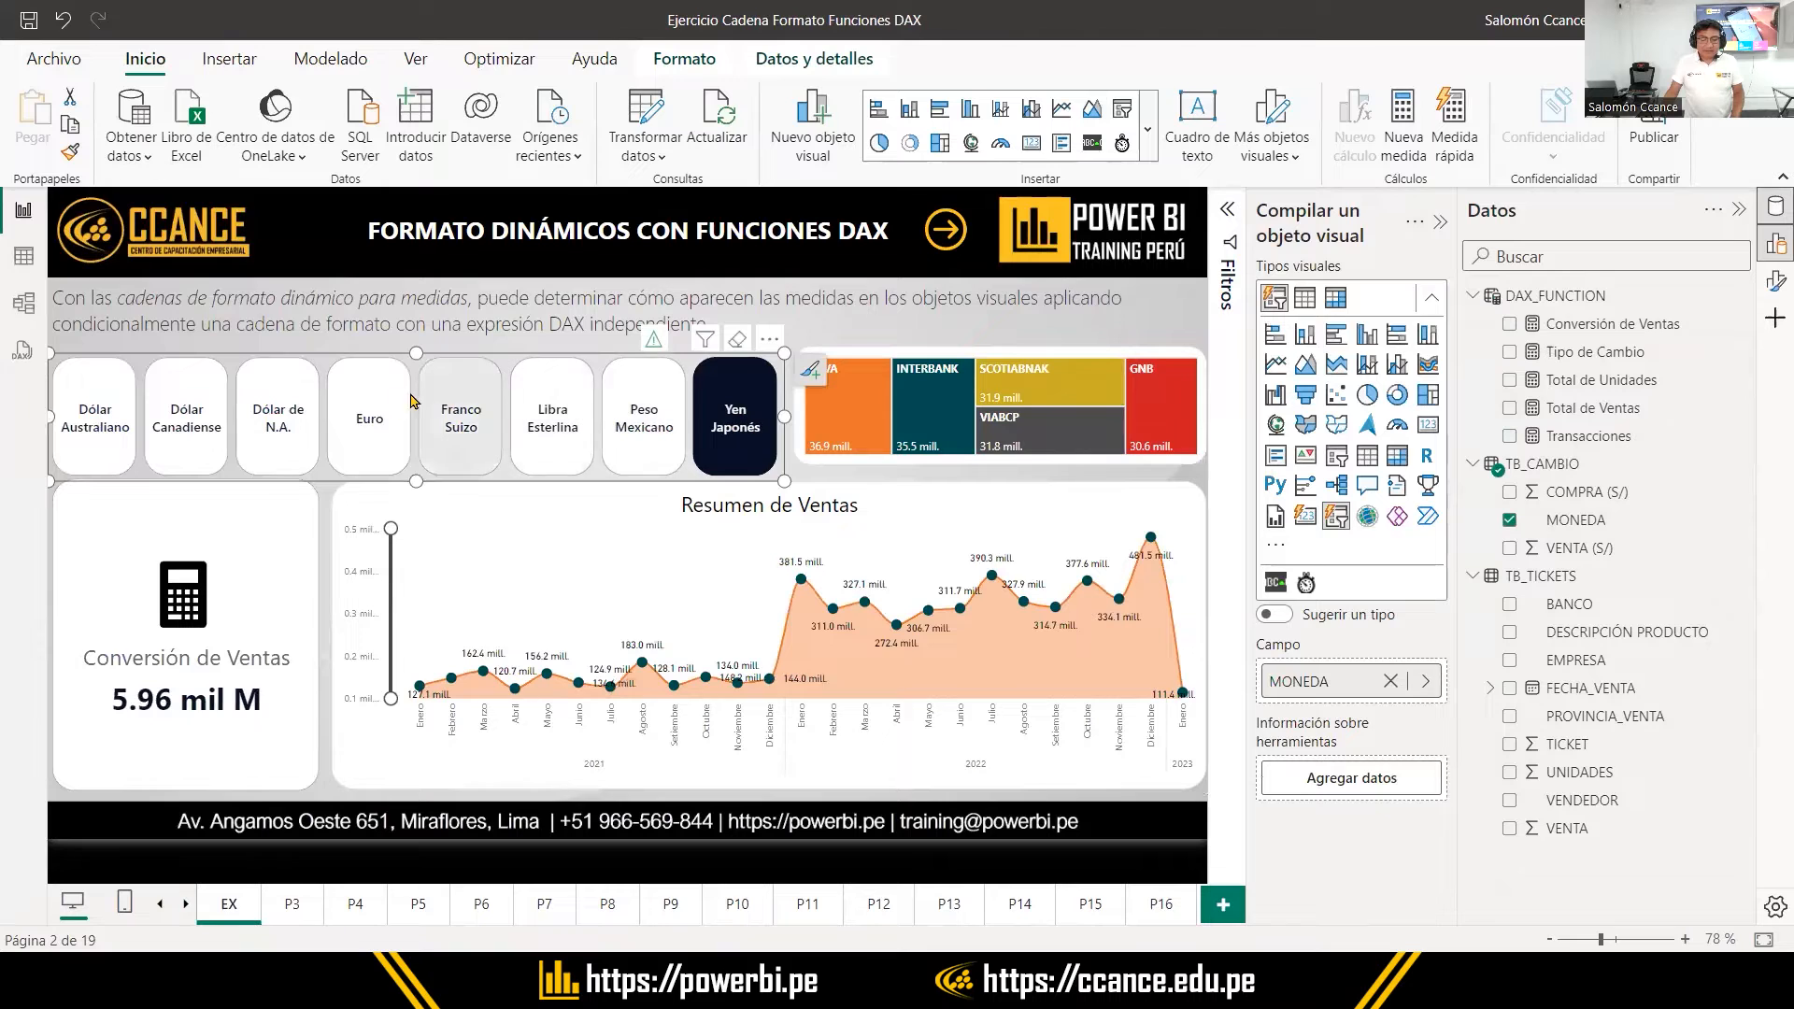
click(299, 426)
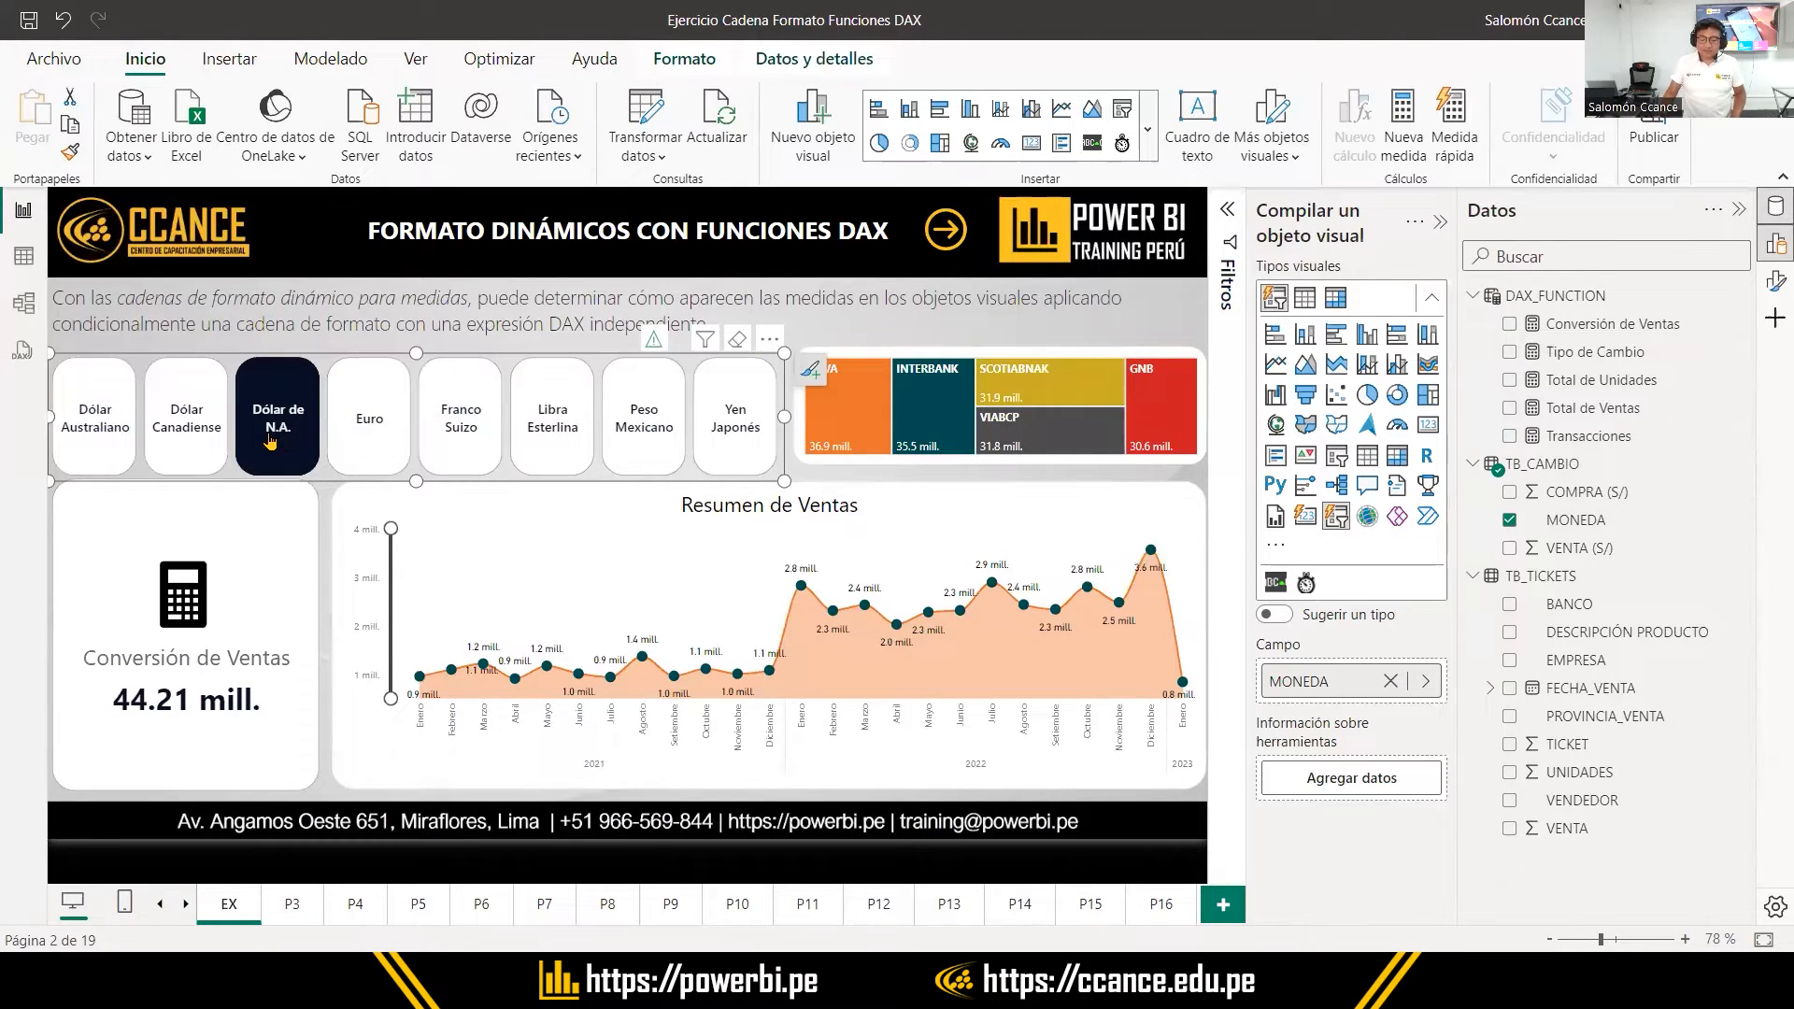
click(361, 444)
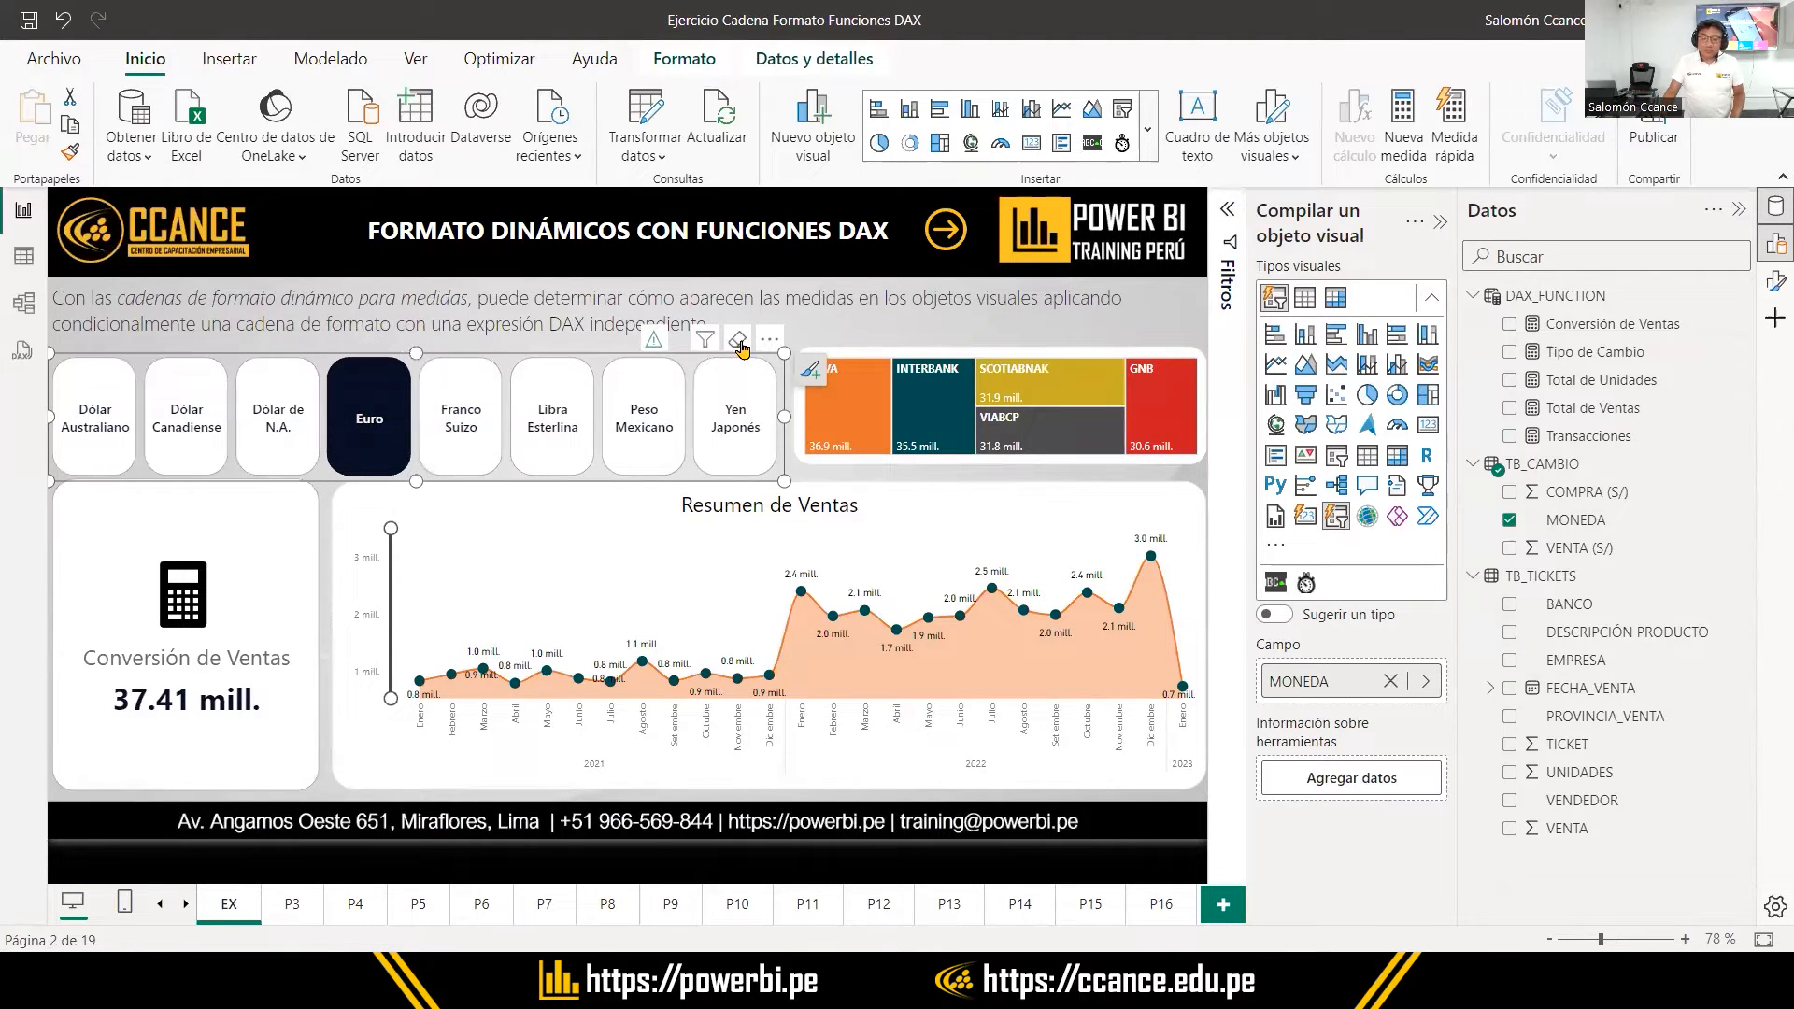
key(ctrl)
click(739, 343)
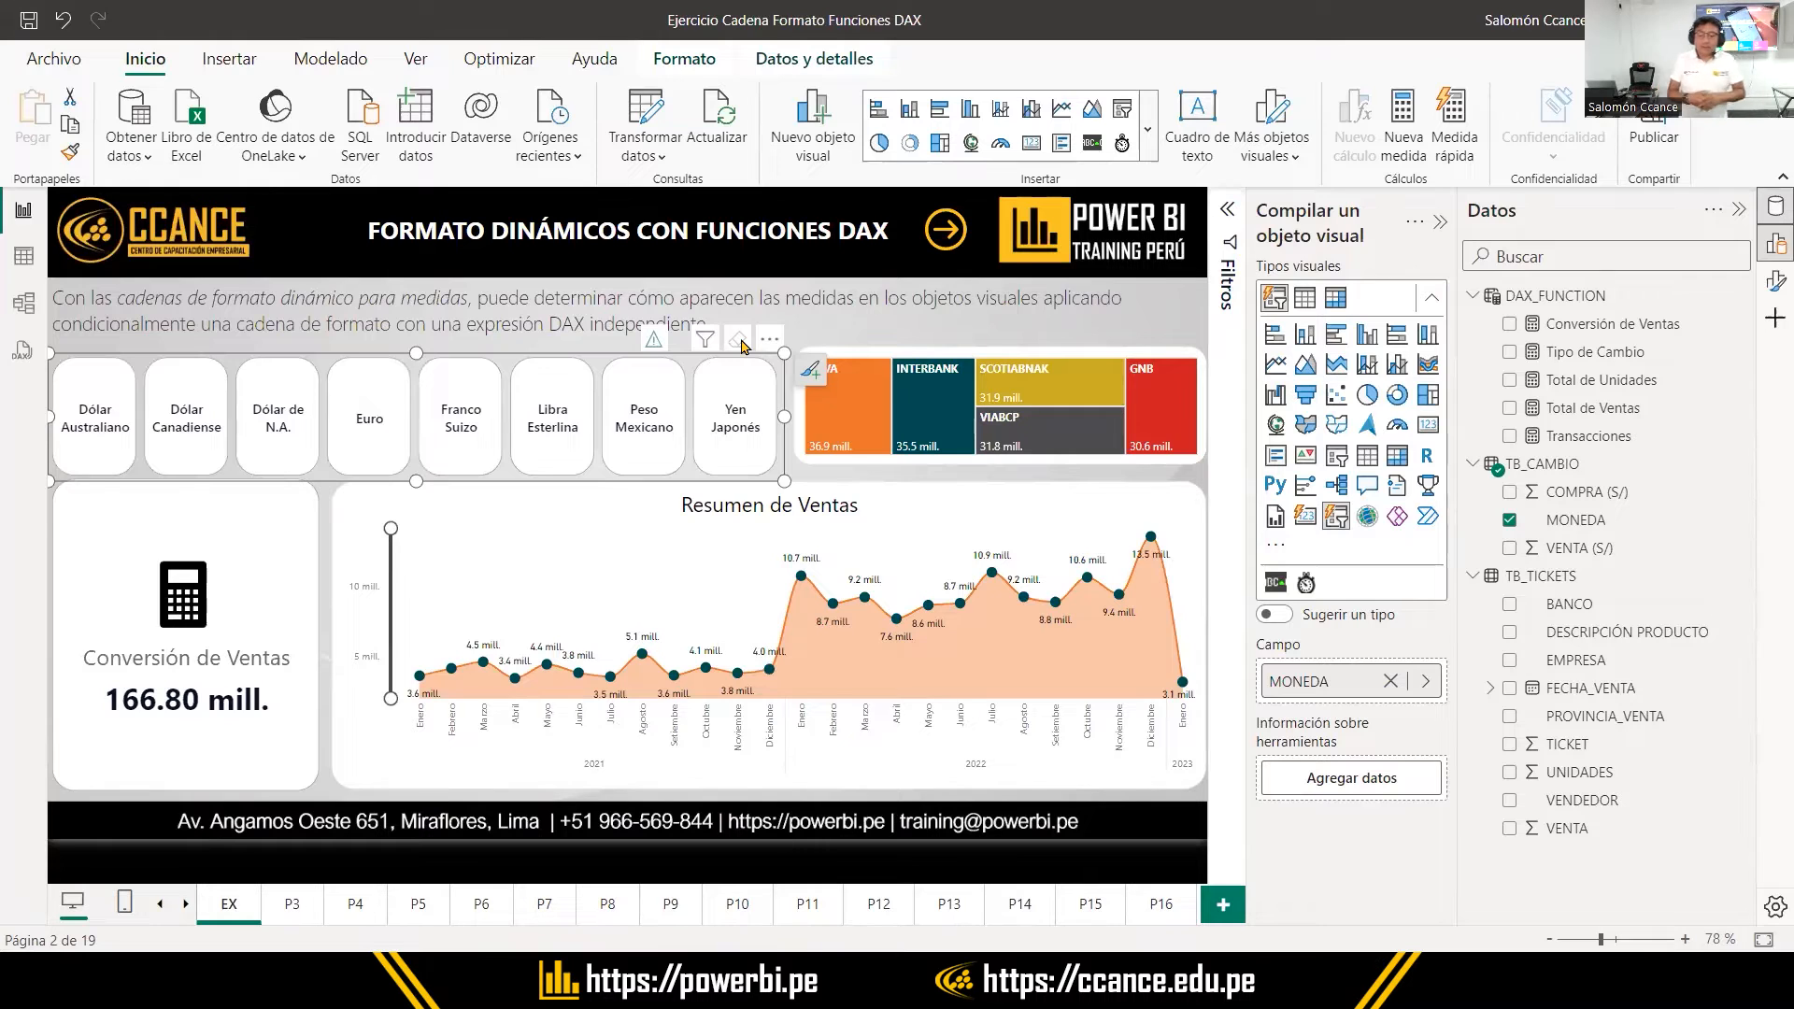
Make the bank treemap slightly taller and replace Total de Ventas with the Conversión de Ventas measure as its values
click(983, 367)
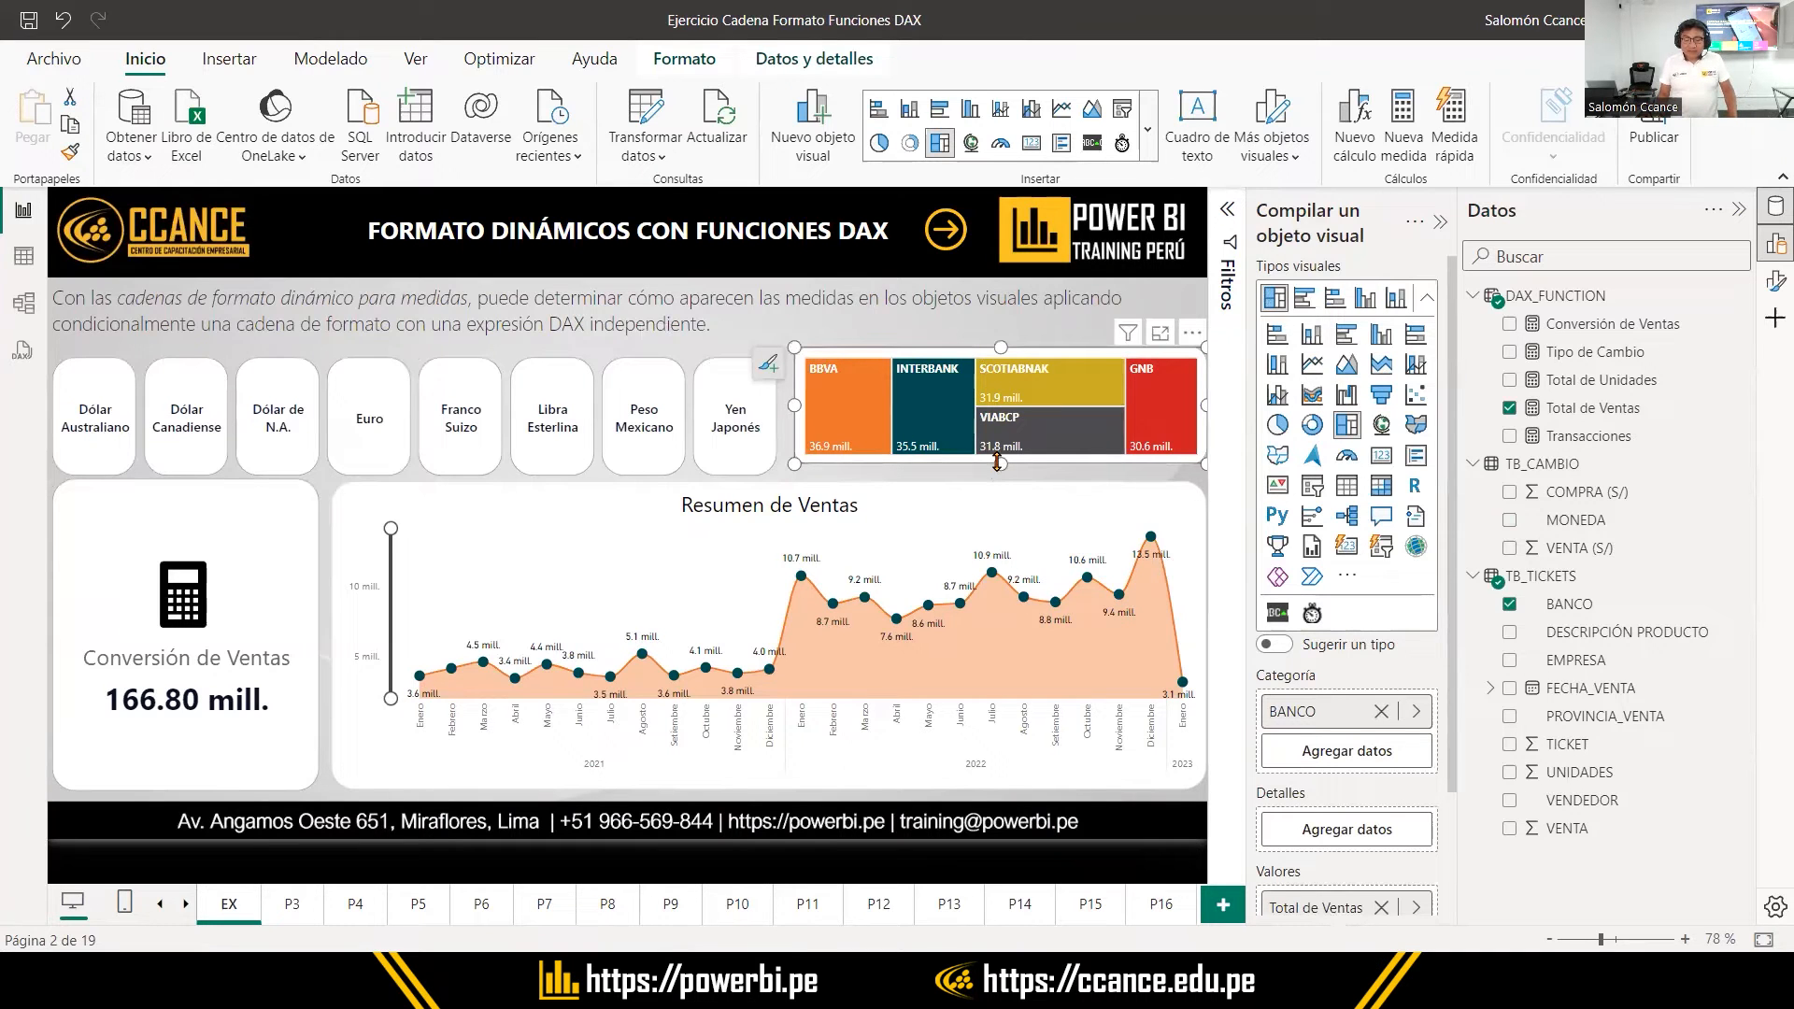
drag(997, 468, 997, 478)
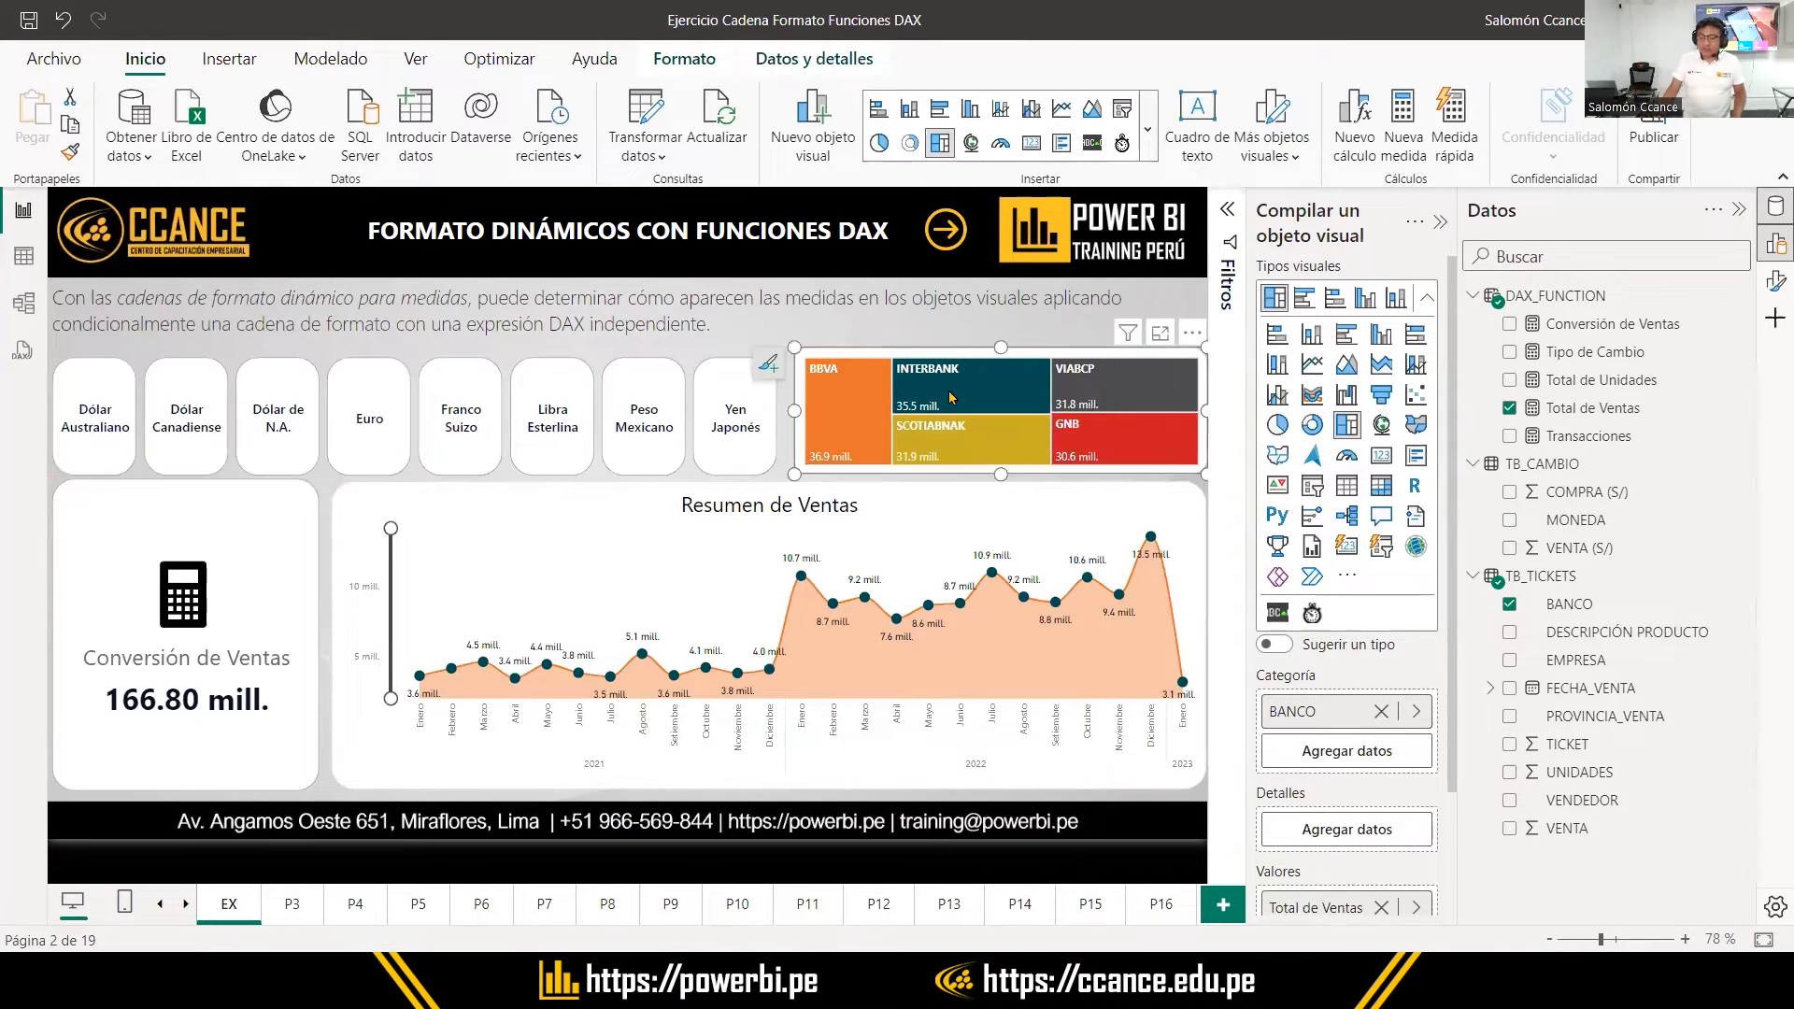
click(1381, 907)
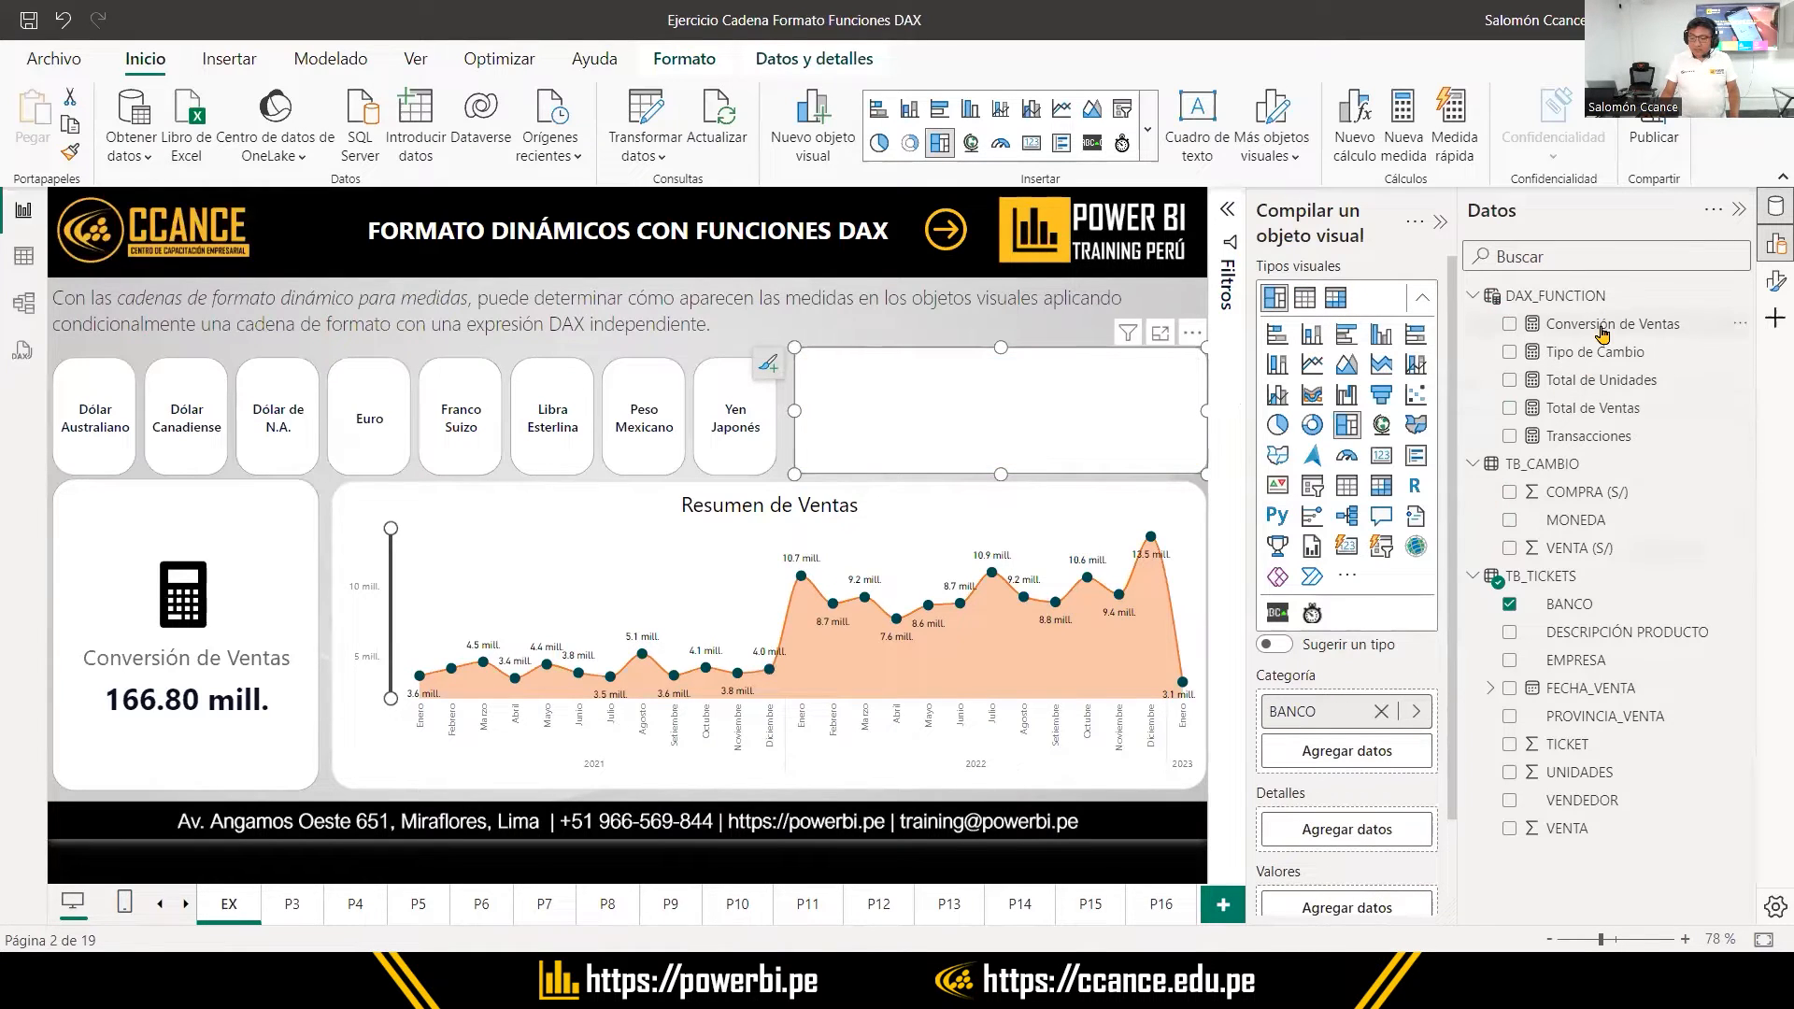
click(1603, 327)
drag(1604, 328, 1358, 906)
scroll(1357, 802, down, 2)
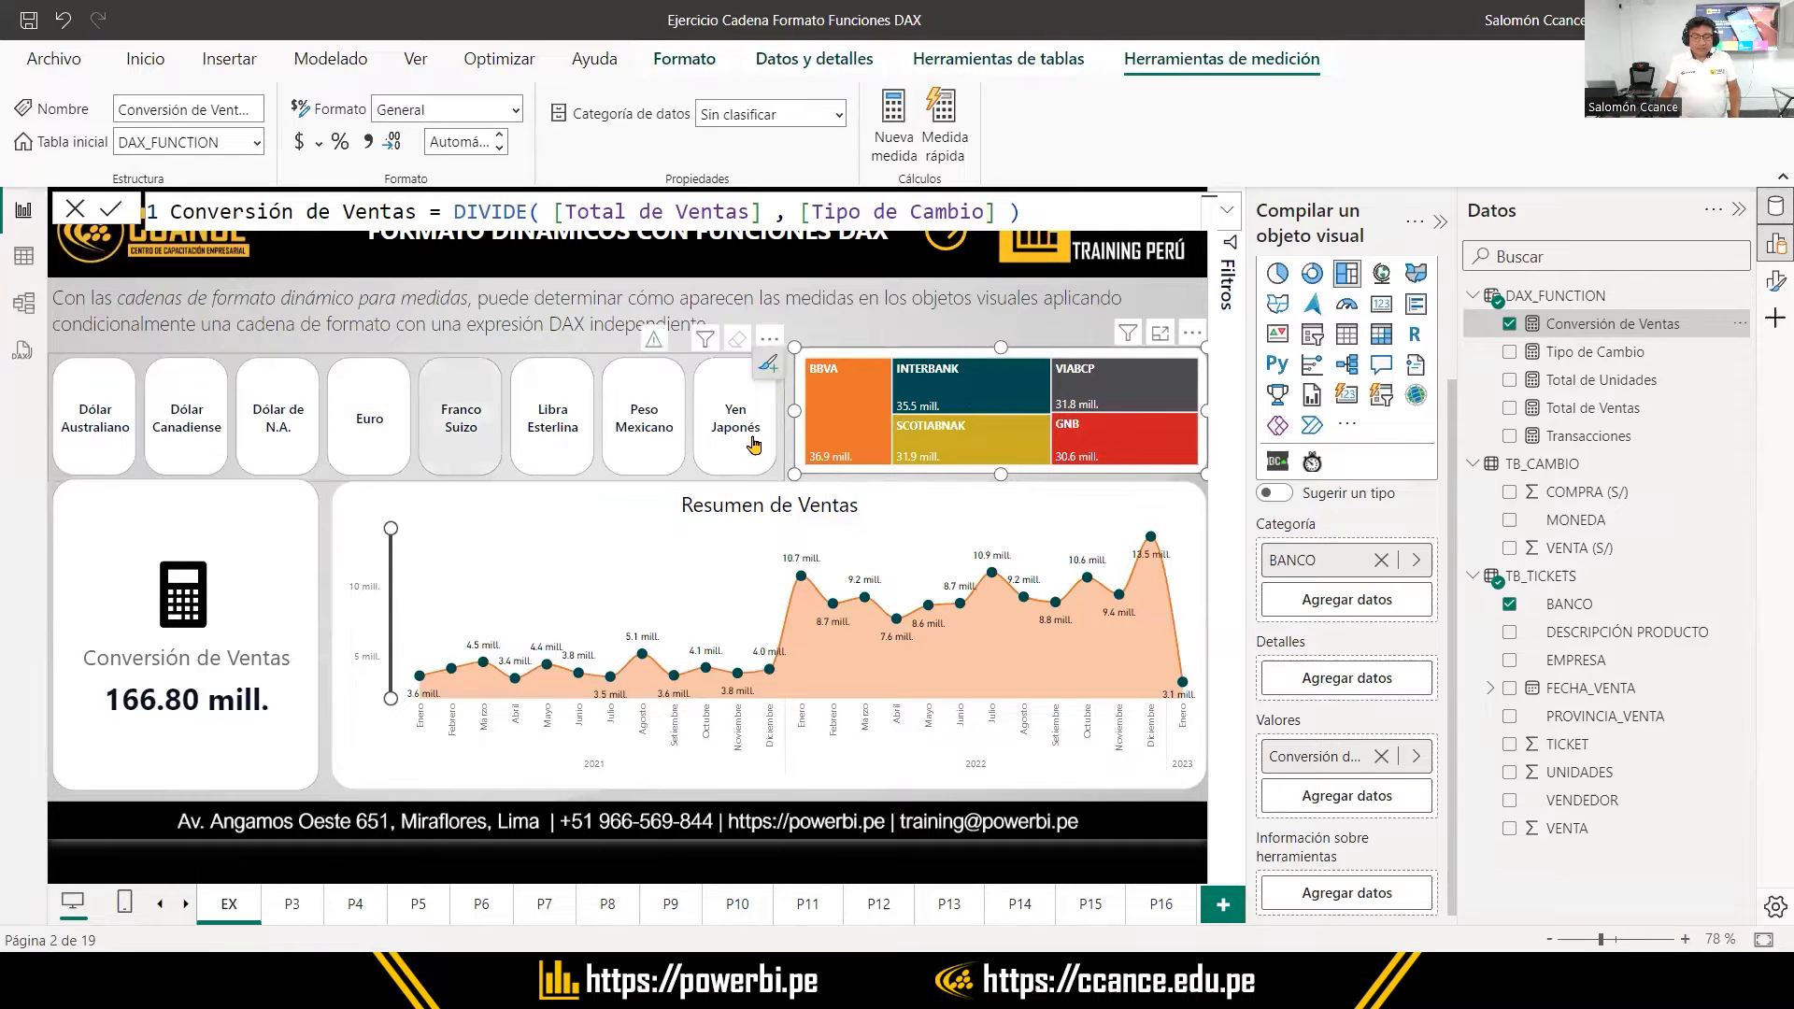
Check the treemap, card and area chart with Franco Suizo, Euro and Dólar de N.A. selected
click(449, 428)
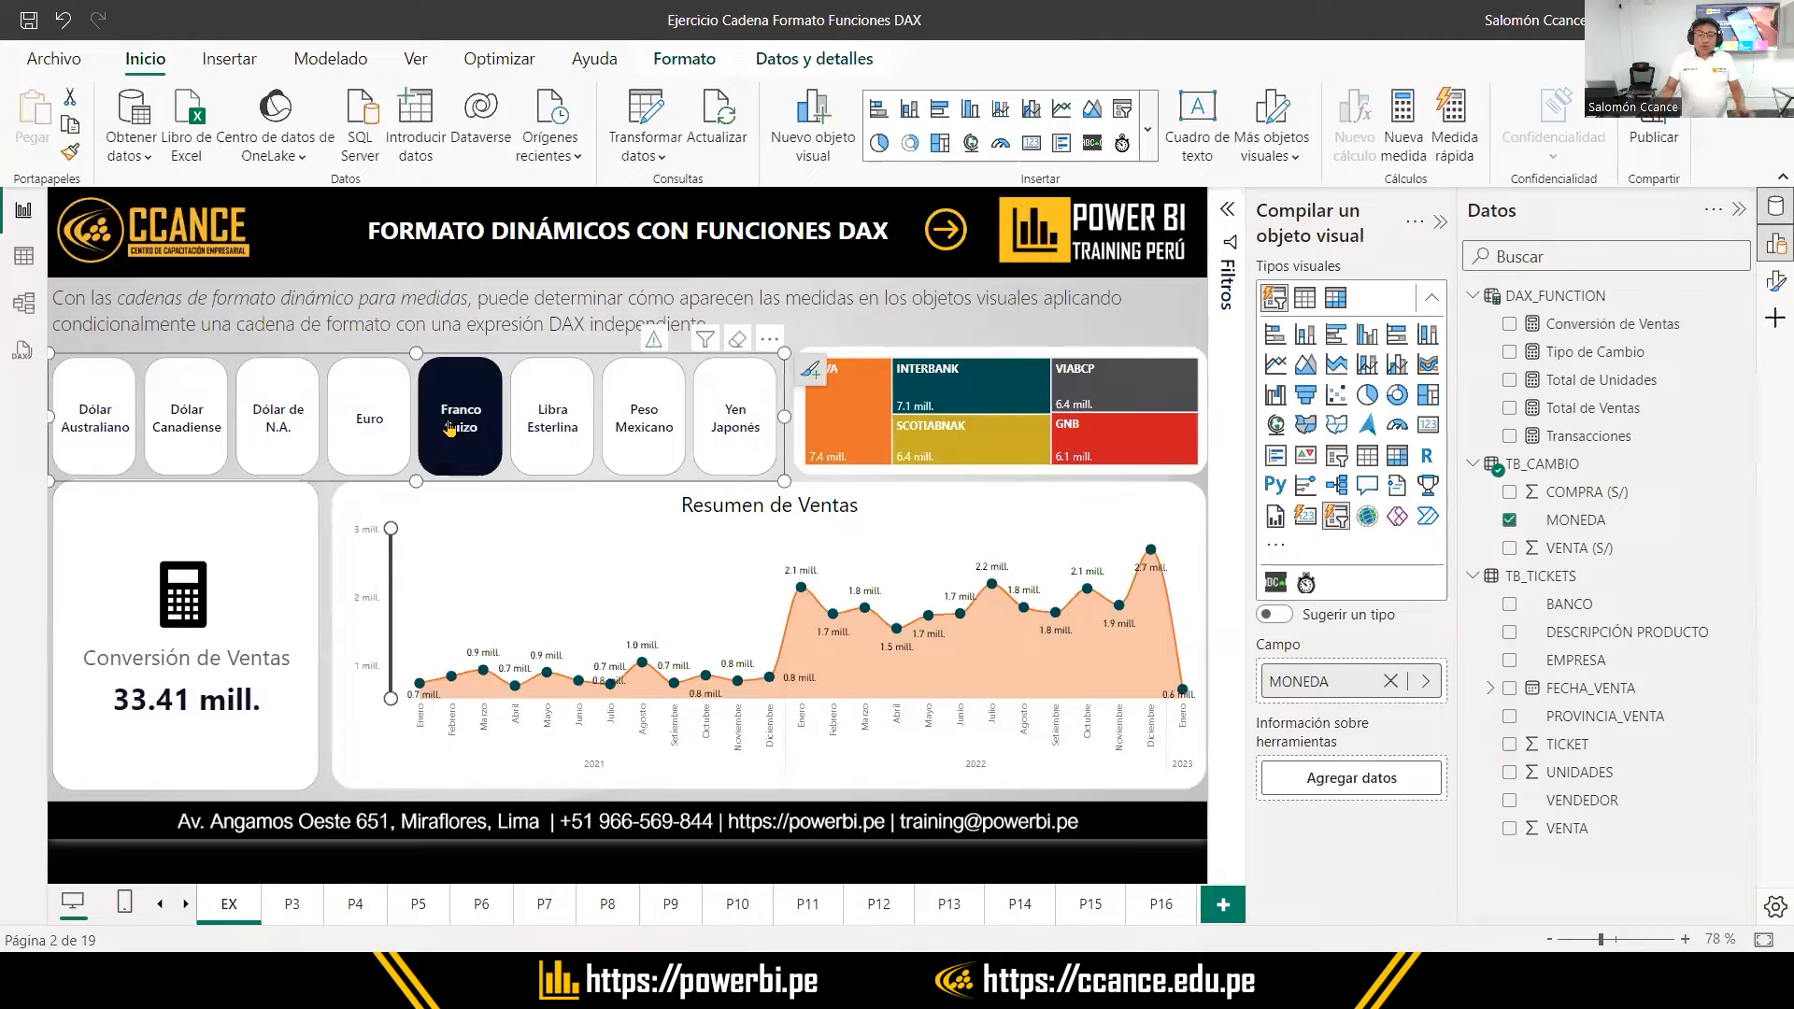
click(398, 408)
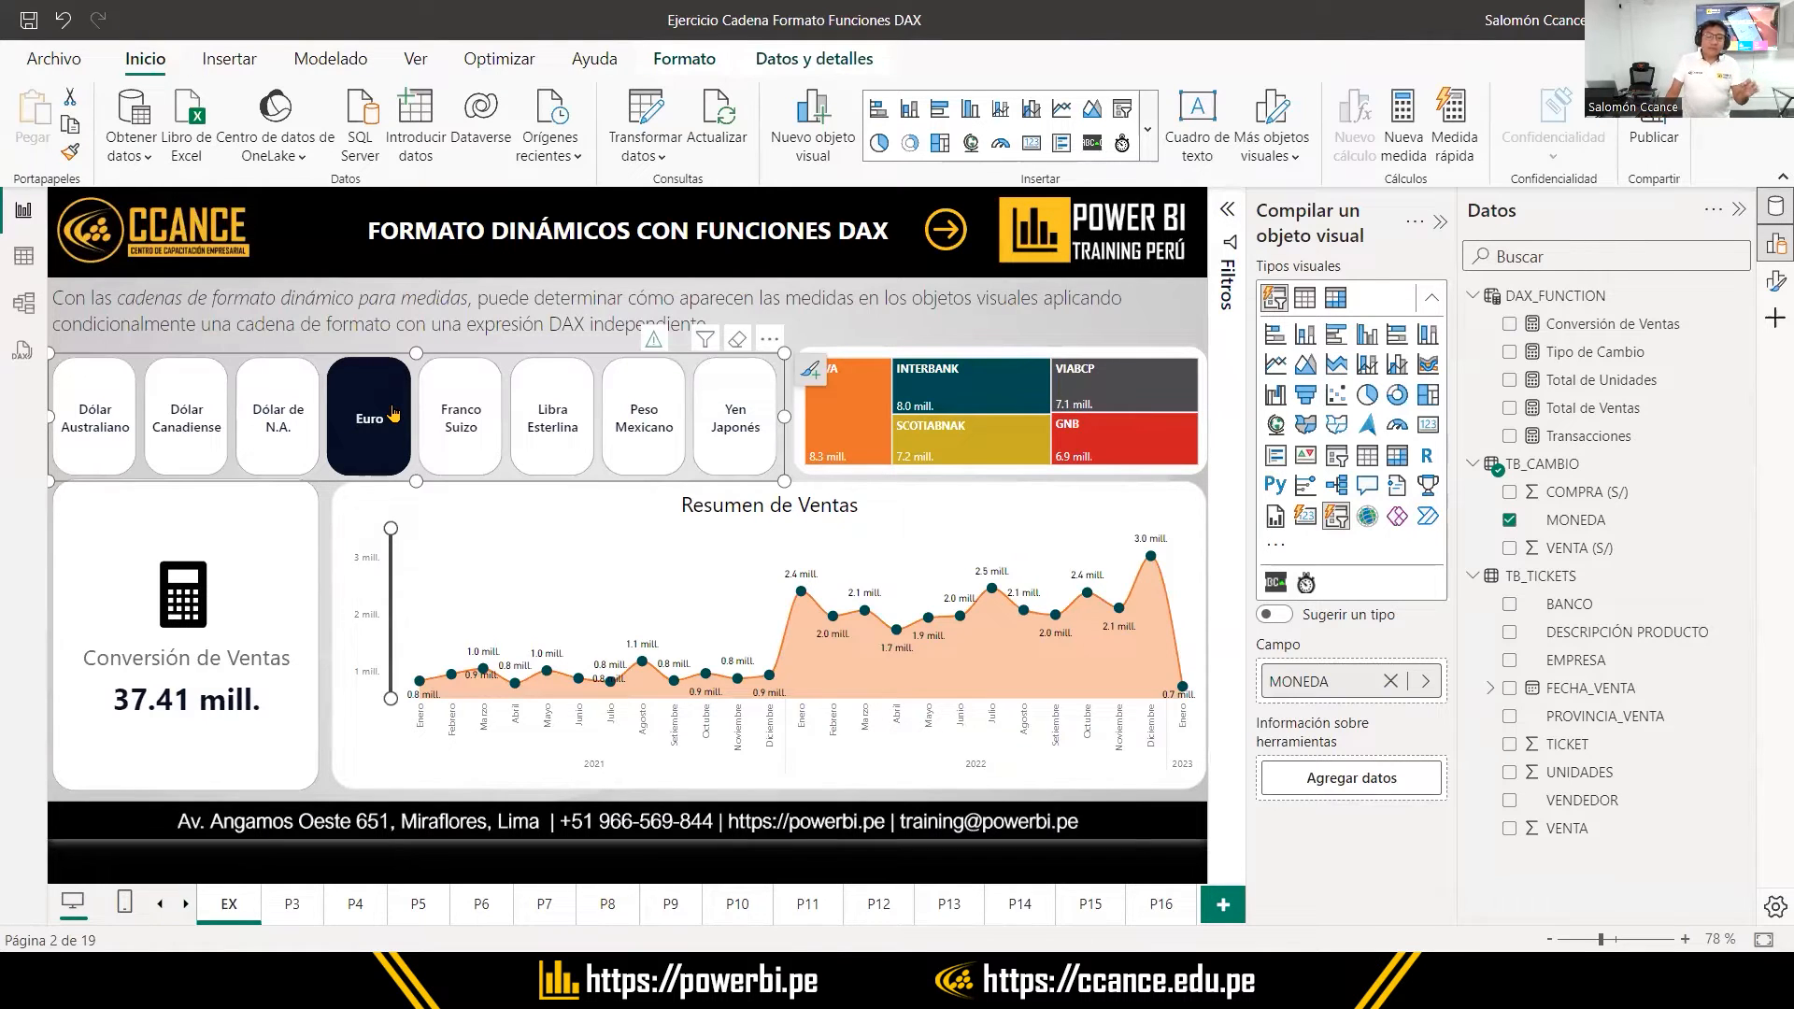
click(284, 425)
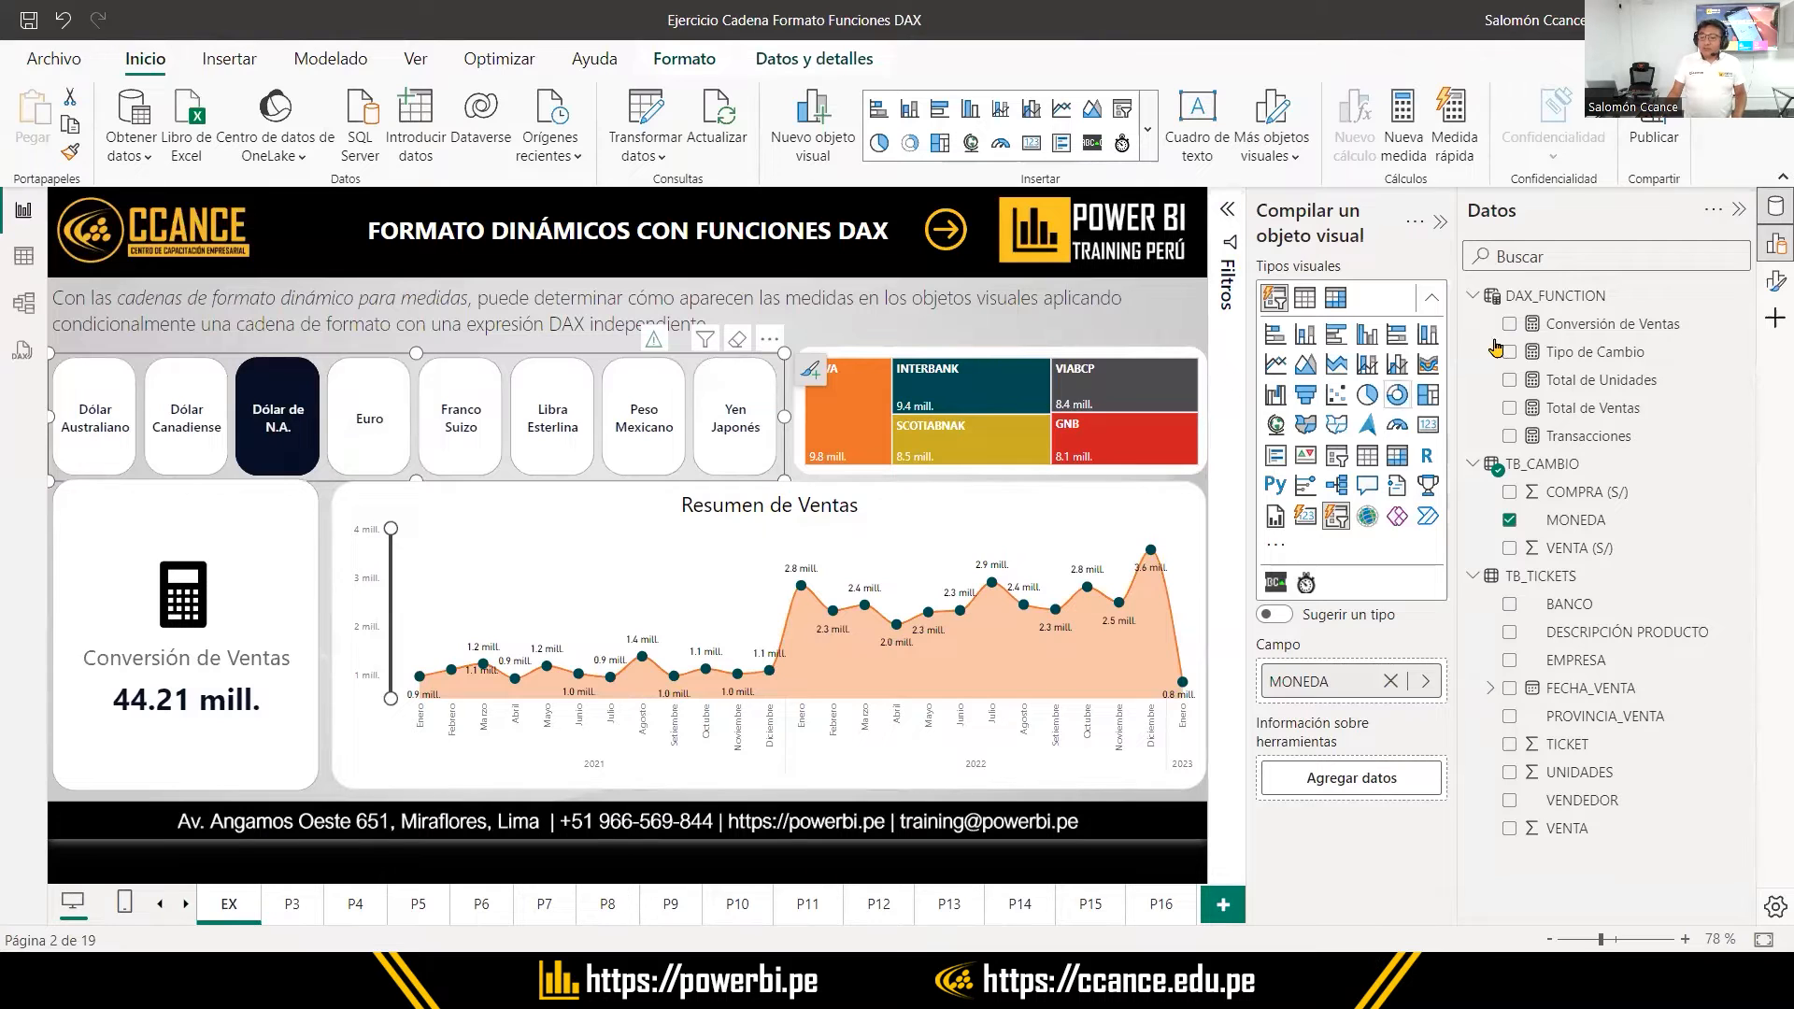
Format the Conversión de Ventas measure as currency with the € Euro (€ 123) symbol
click(1614, 326)
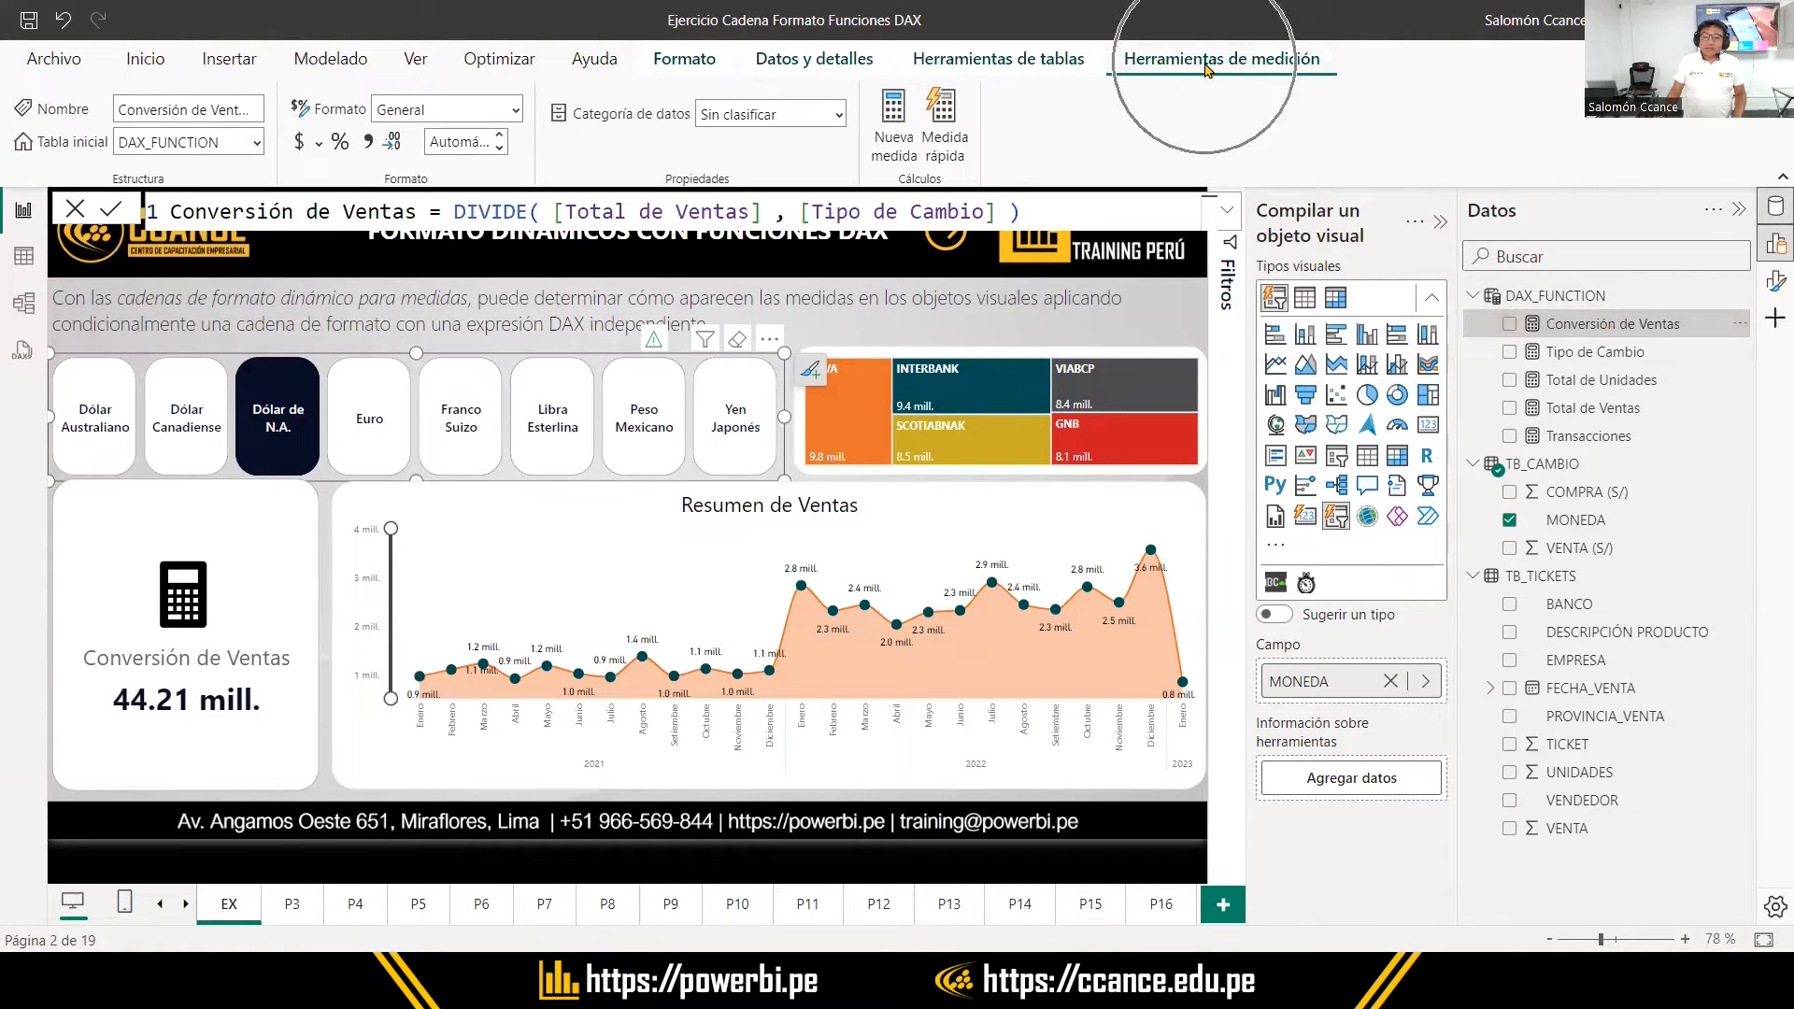
click(320, 145)
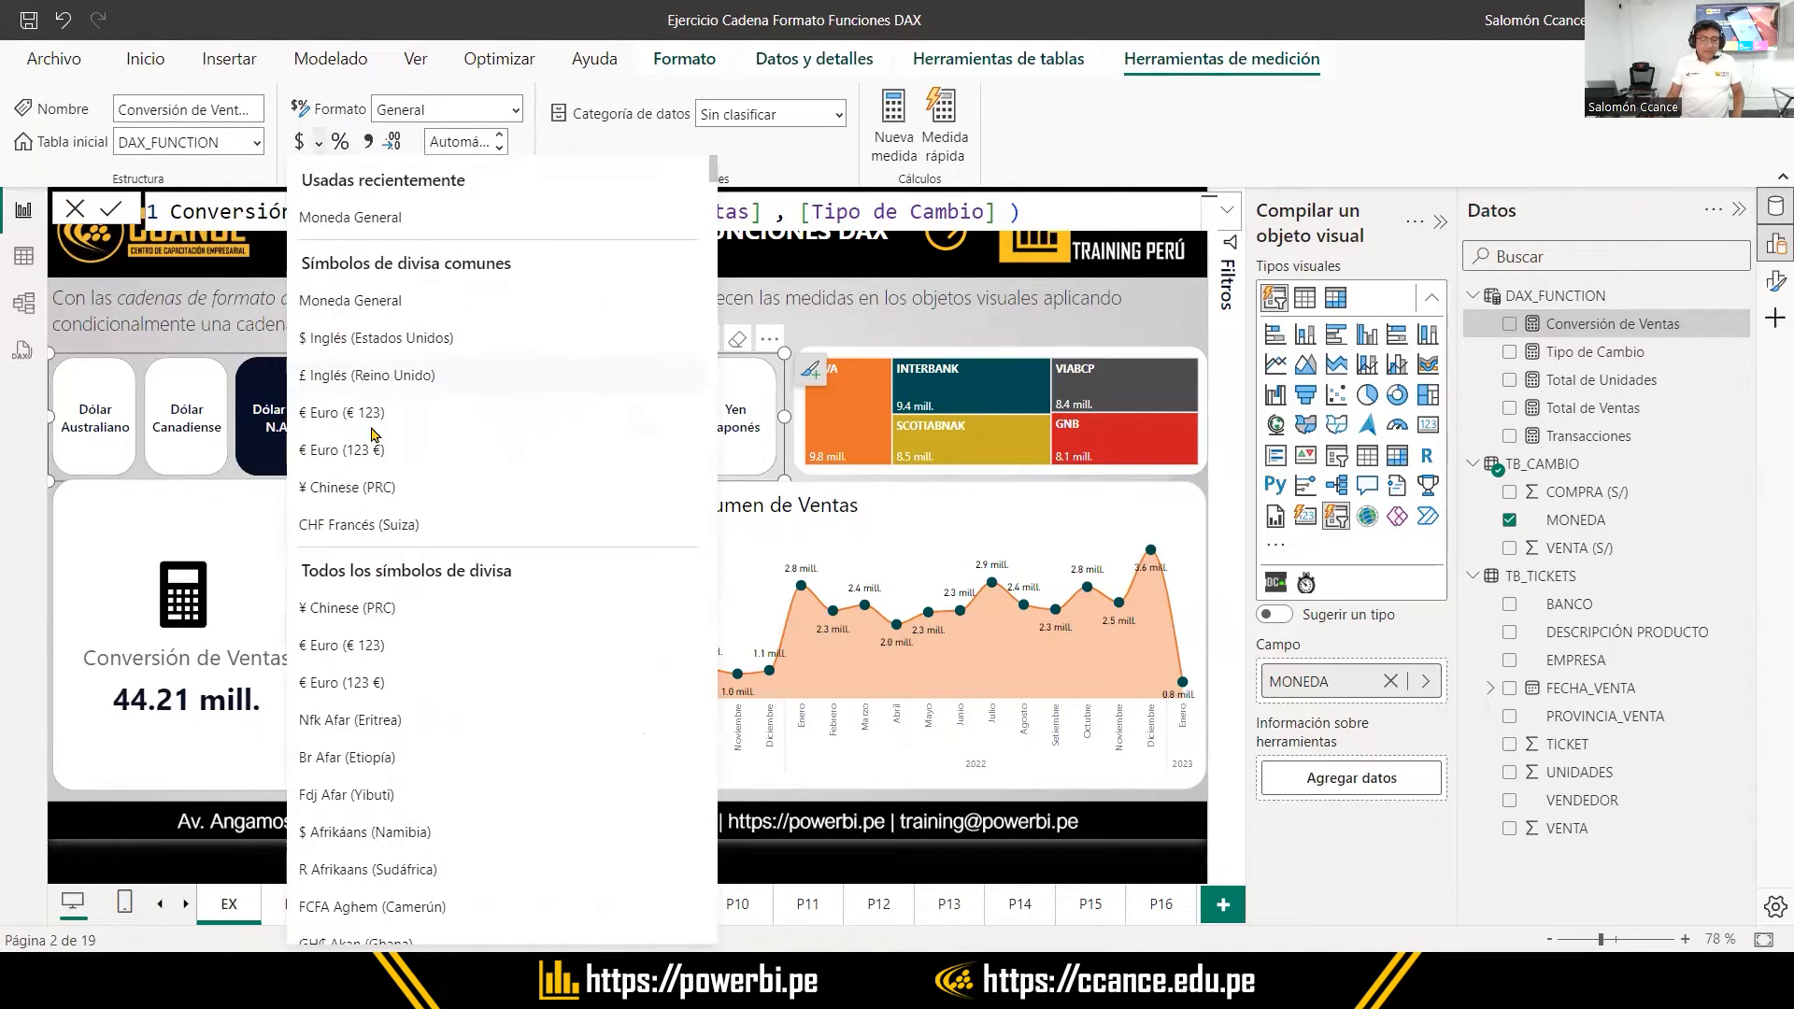
click(327, 419)
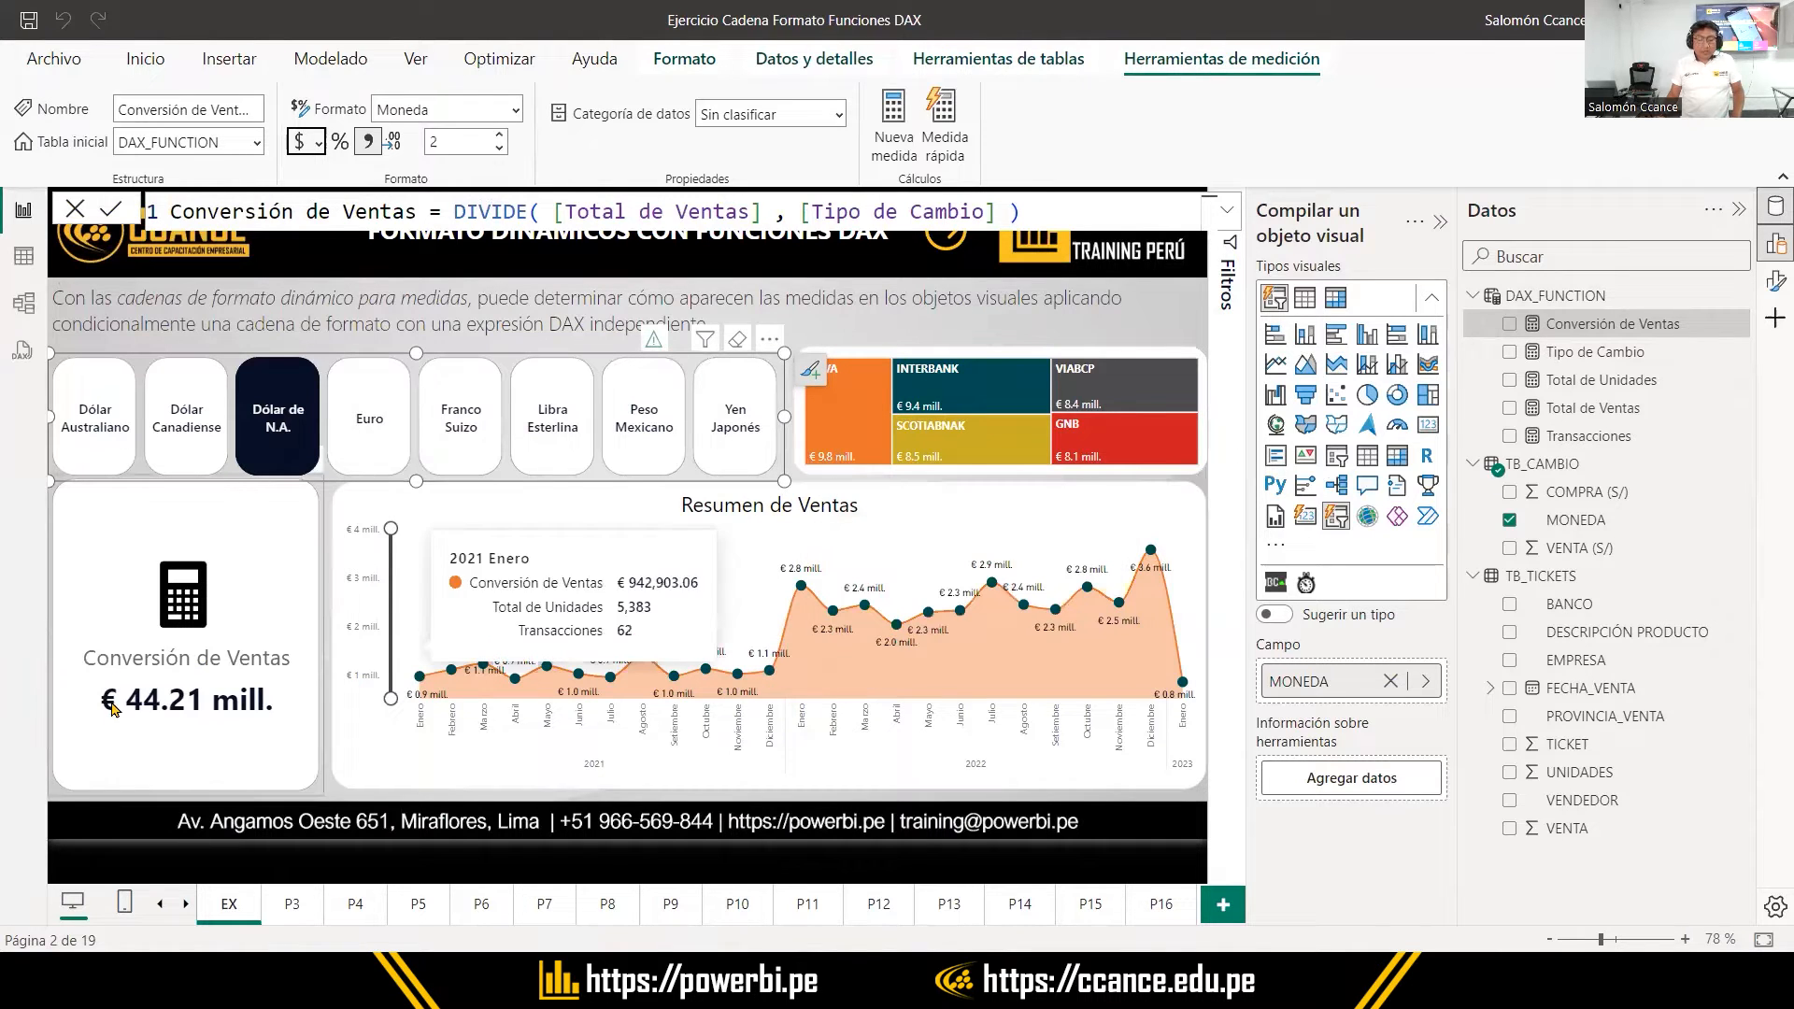
Check the fixed euro symbol on the visuals with Euro, Dólar Canadiense and Libra Esterlina, and view the available currency symbols
click(379, 432)
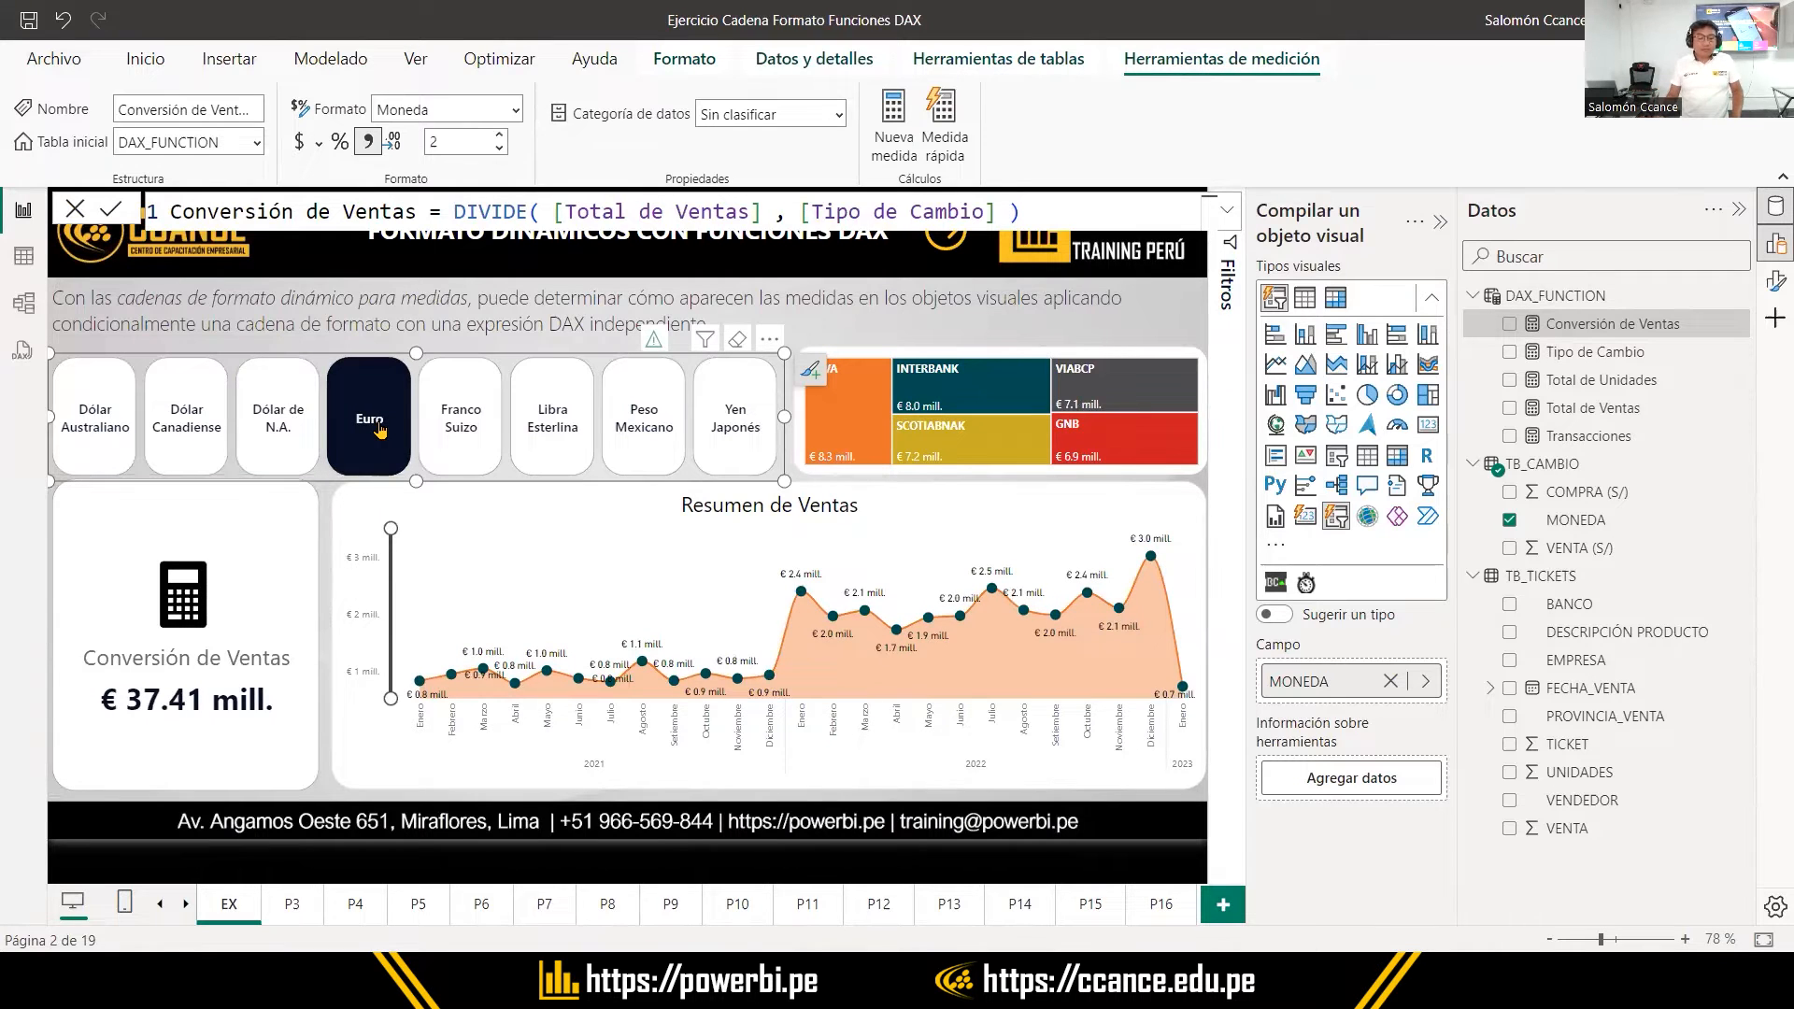
click(187, 419)
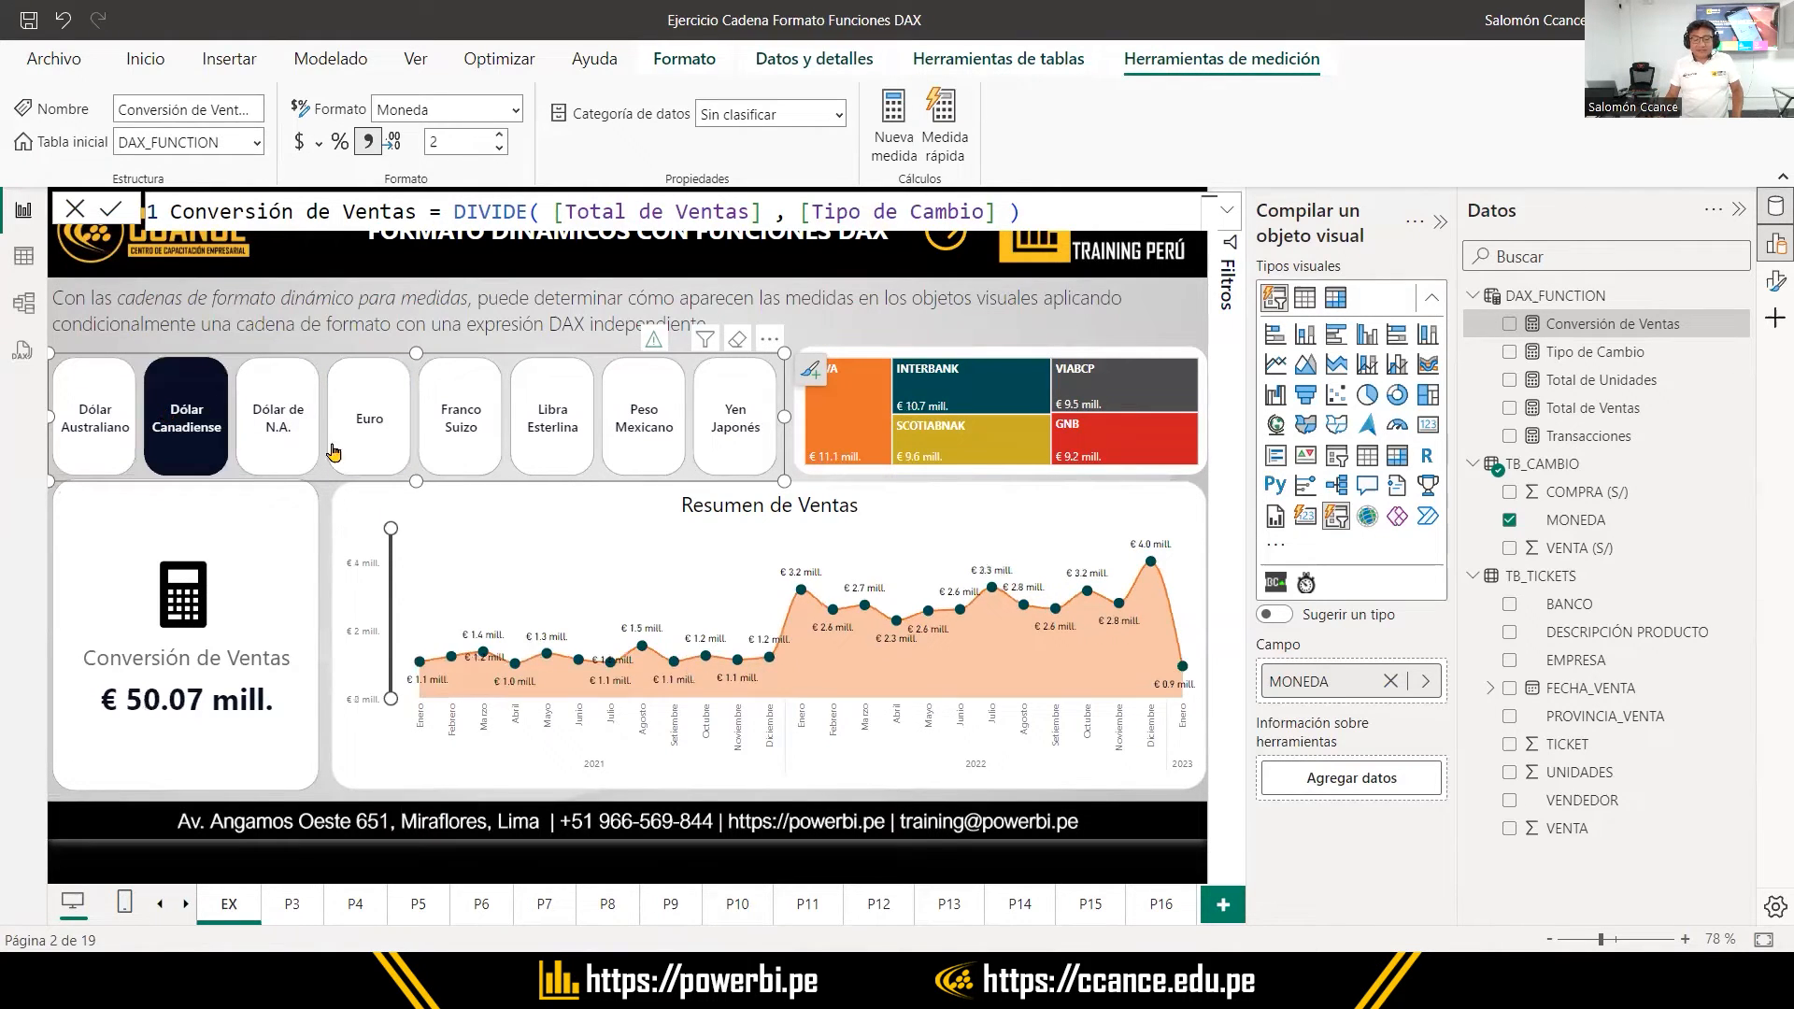
click(565, 431)
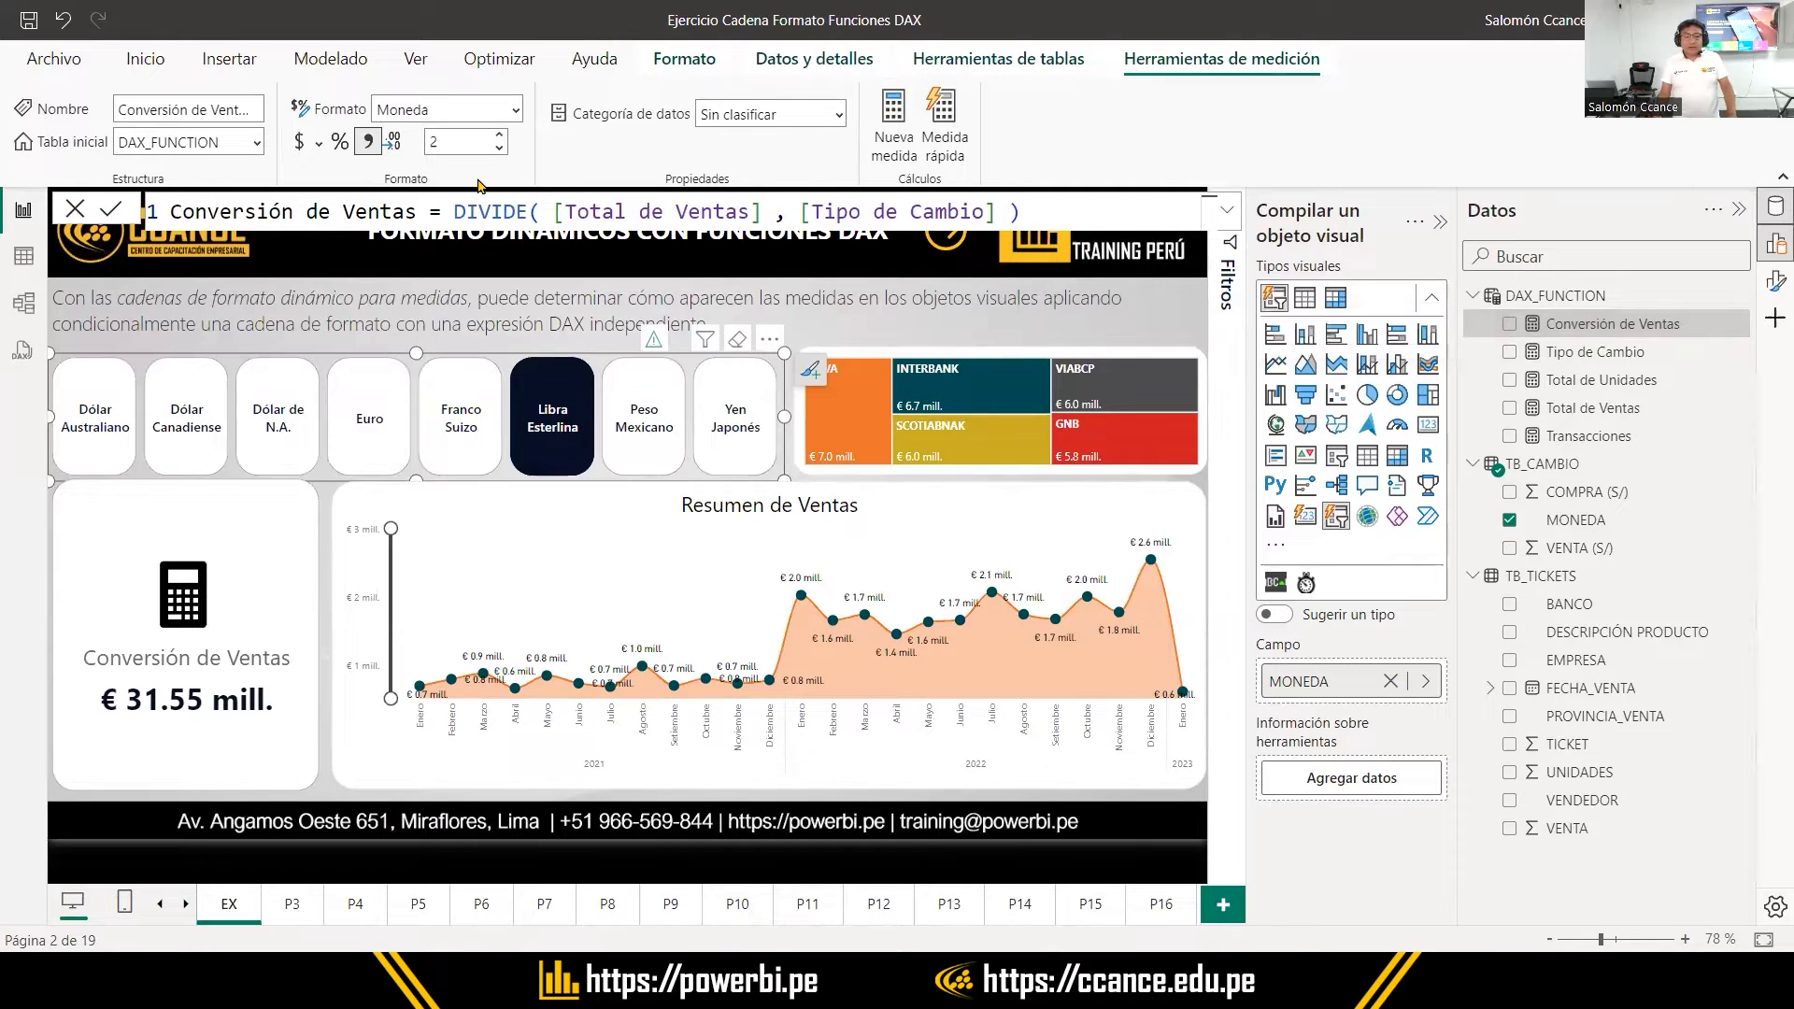
click(317, 145)
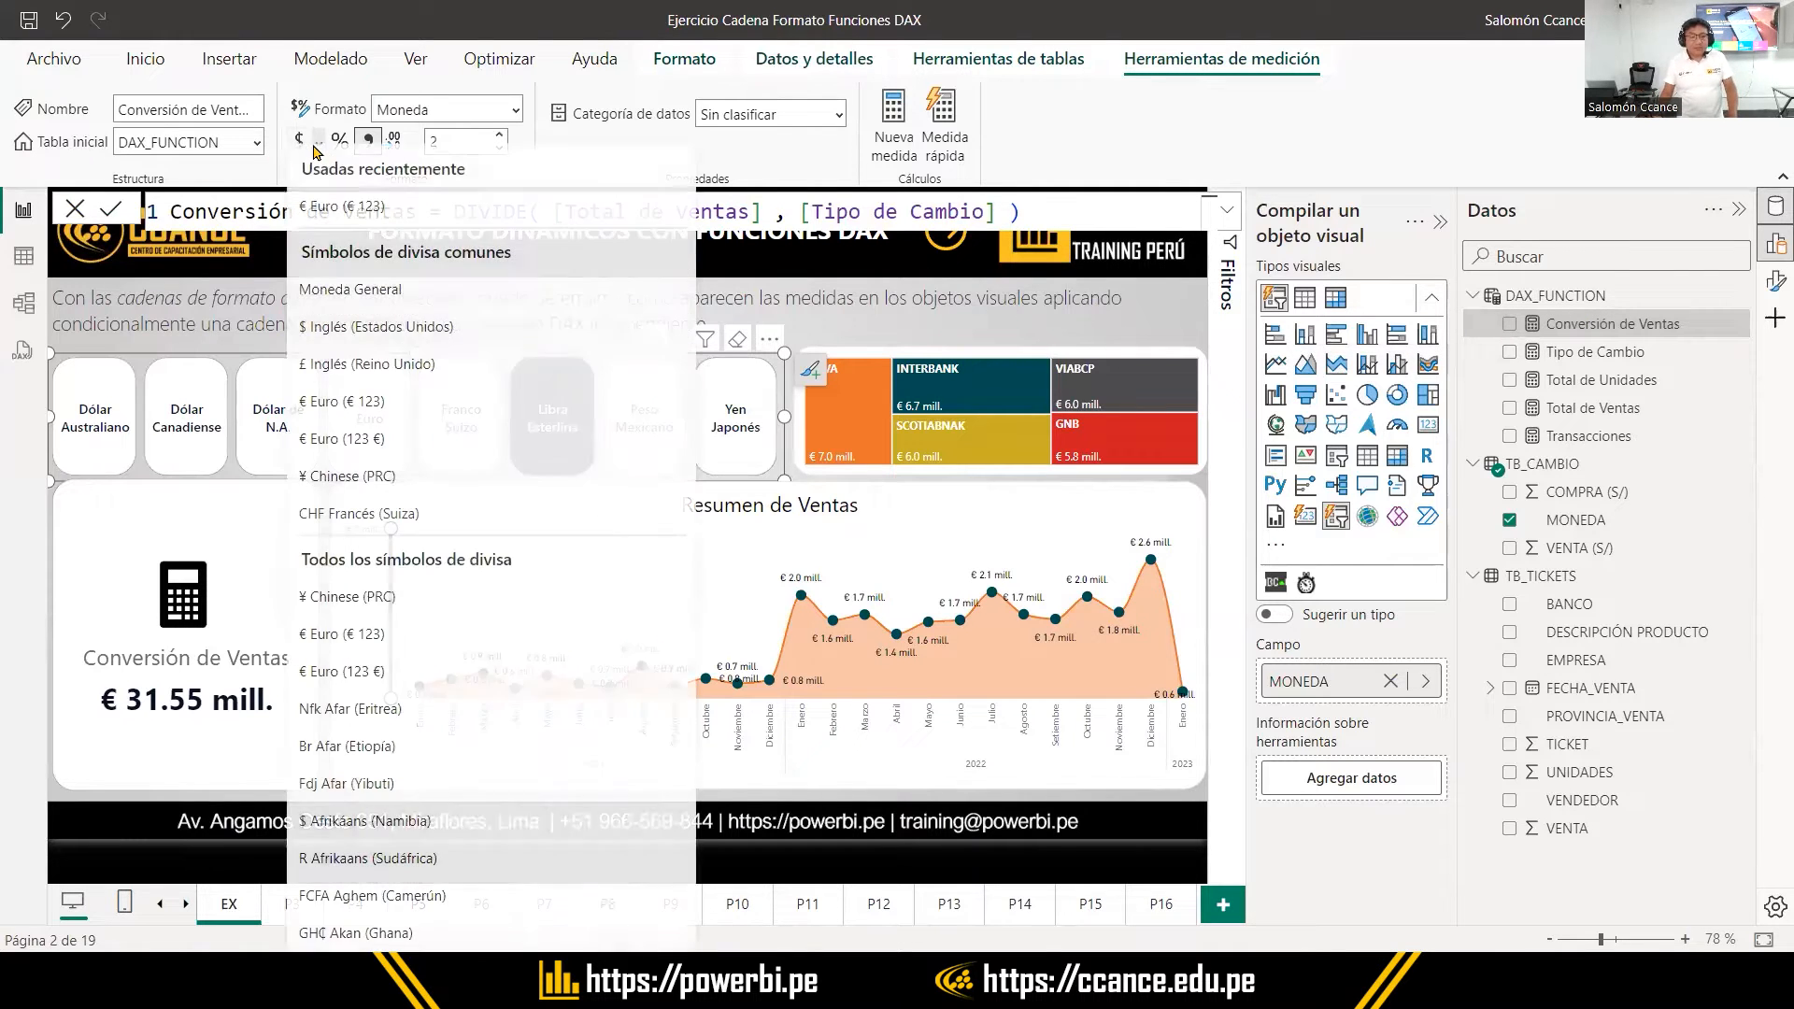
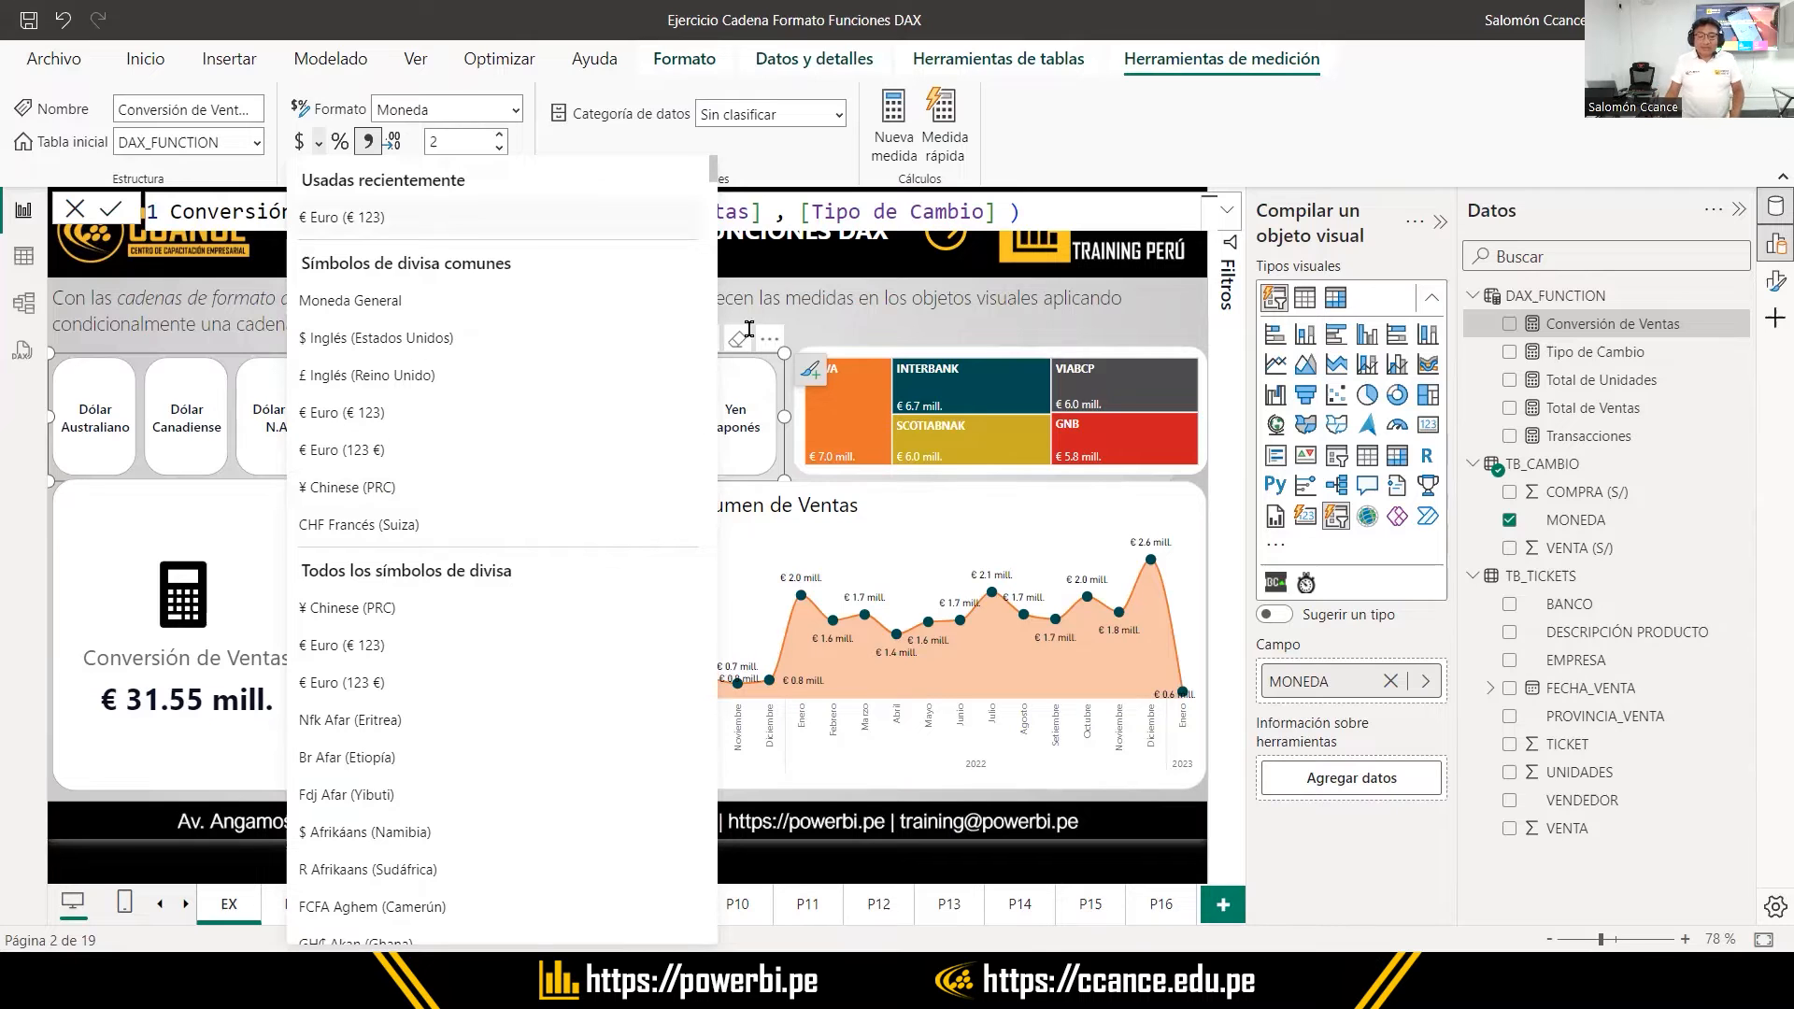
click(882, 539)
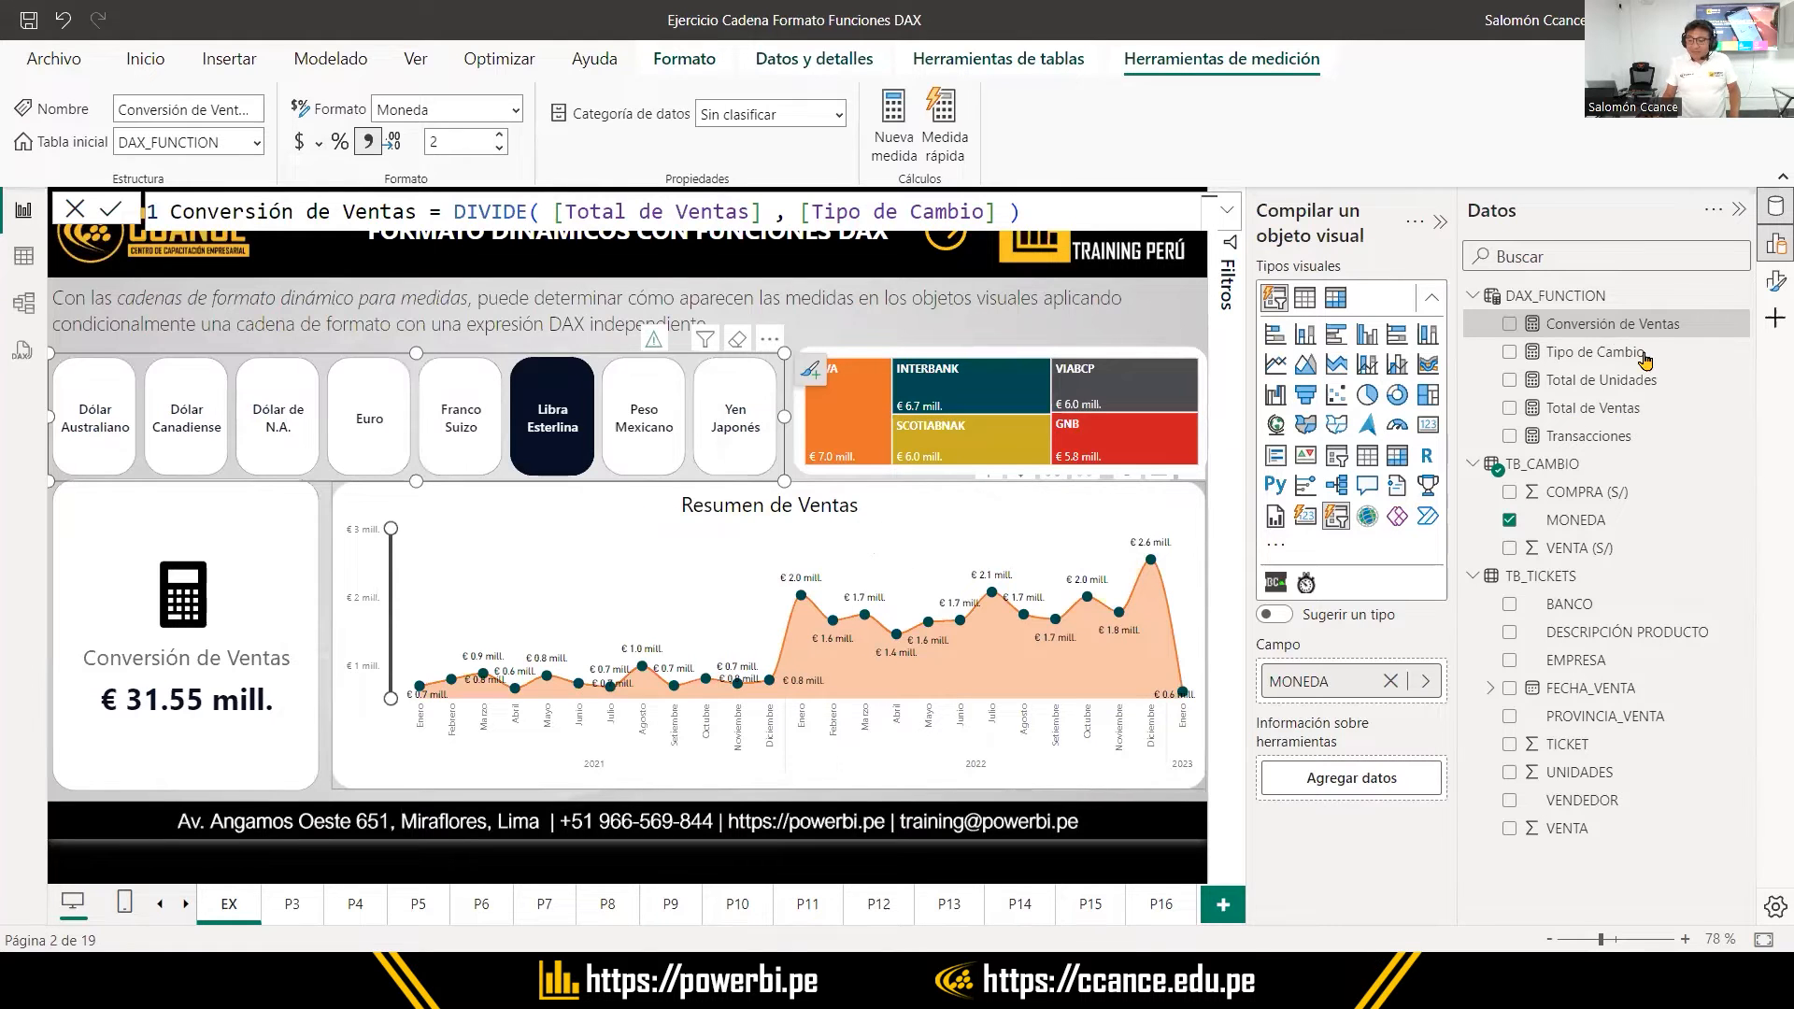
Set the Conversión de Ventas measure's format to General and clear the Libra Esterlina selection
click(935, 524)
click(902, 264)
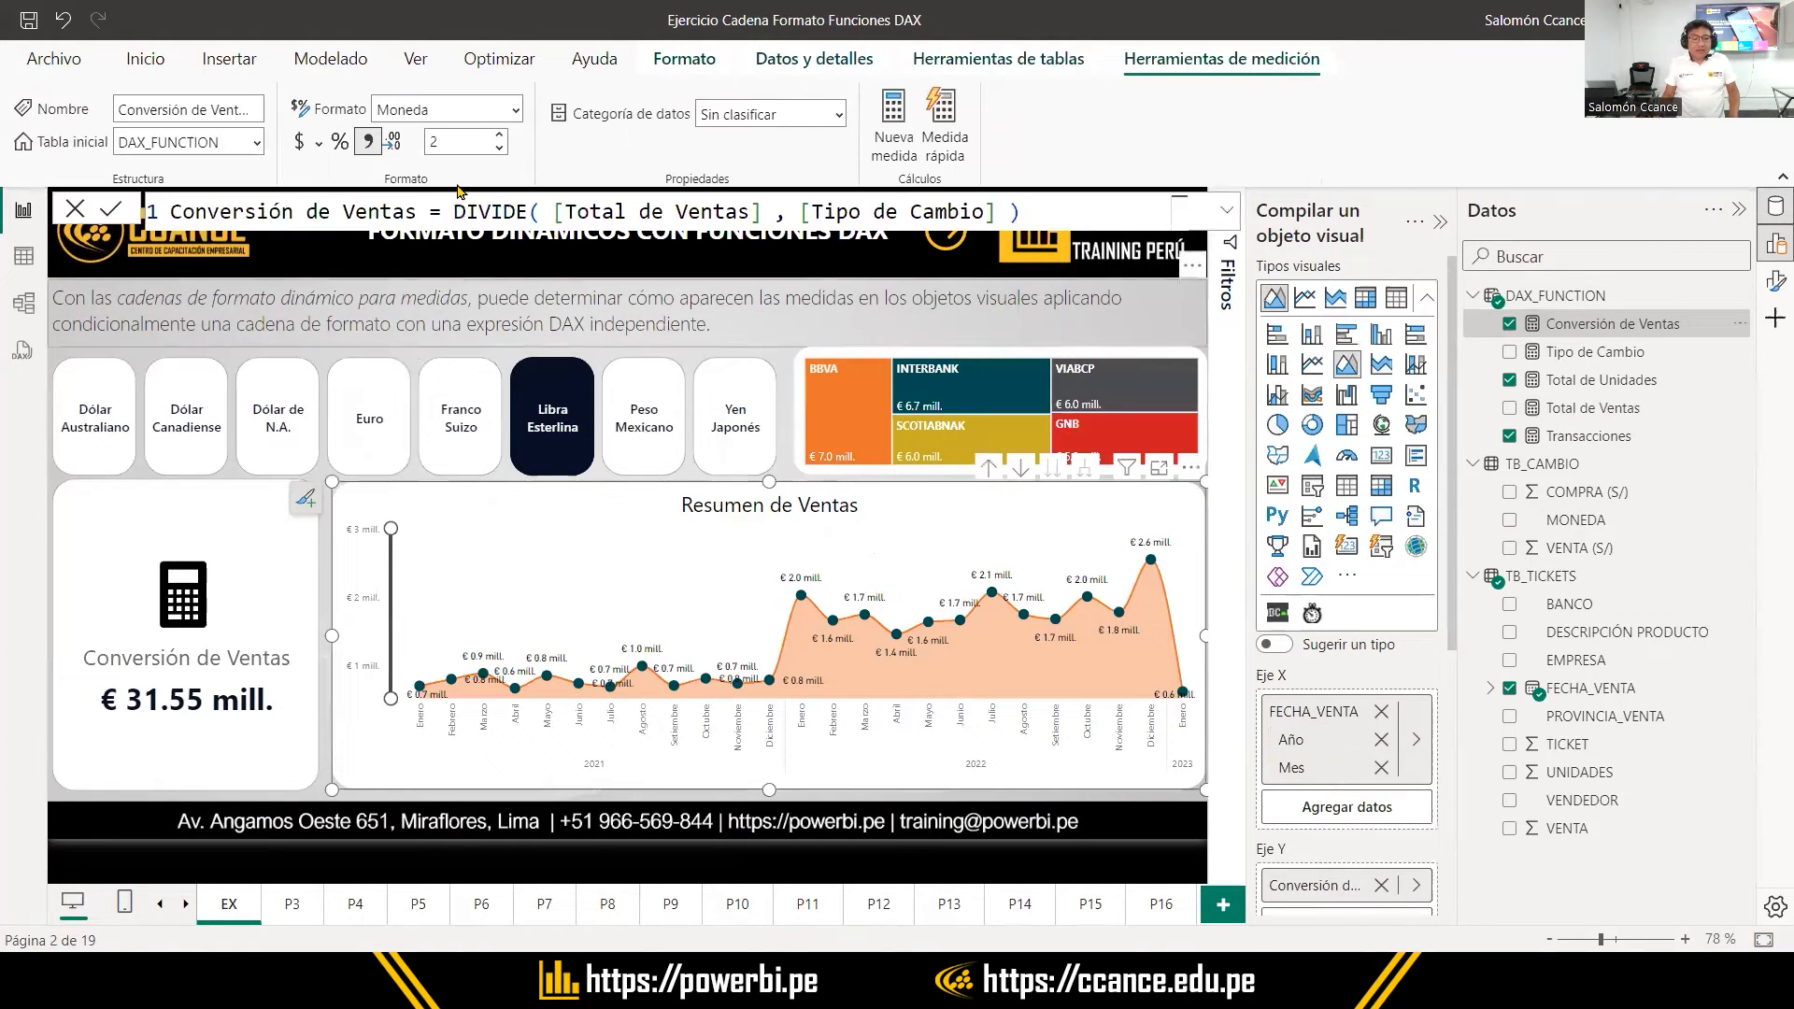
click(517, 114)
click(414, 128)
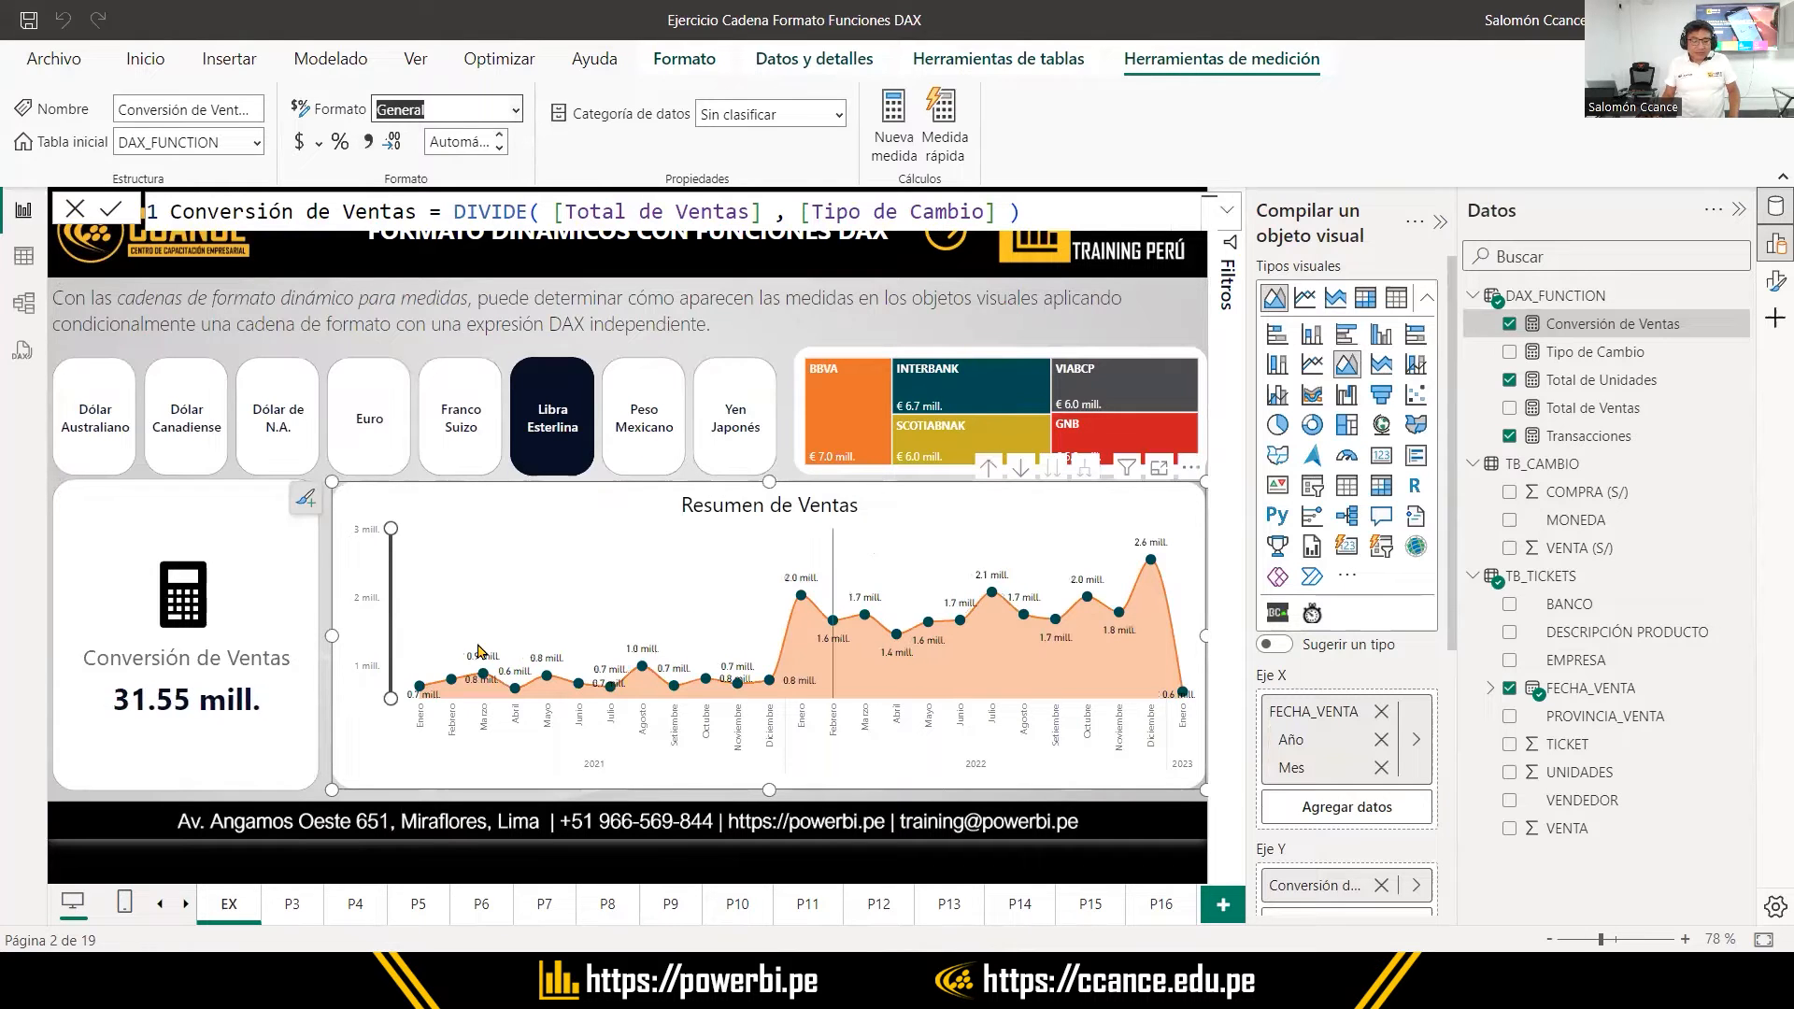
click(552, 417)
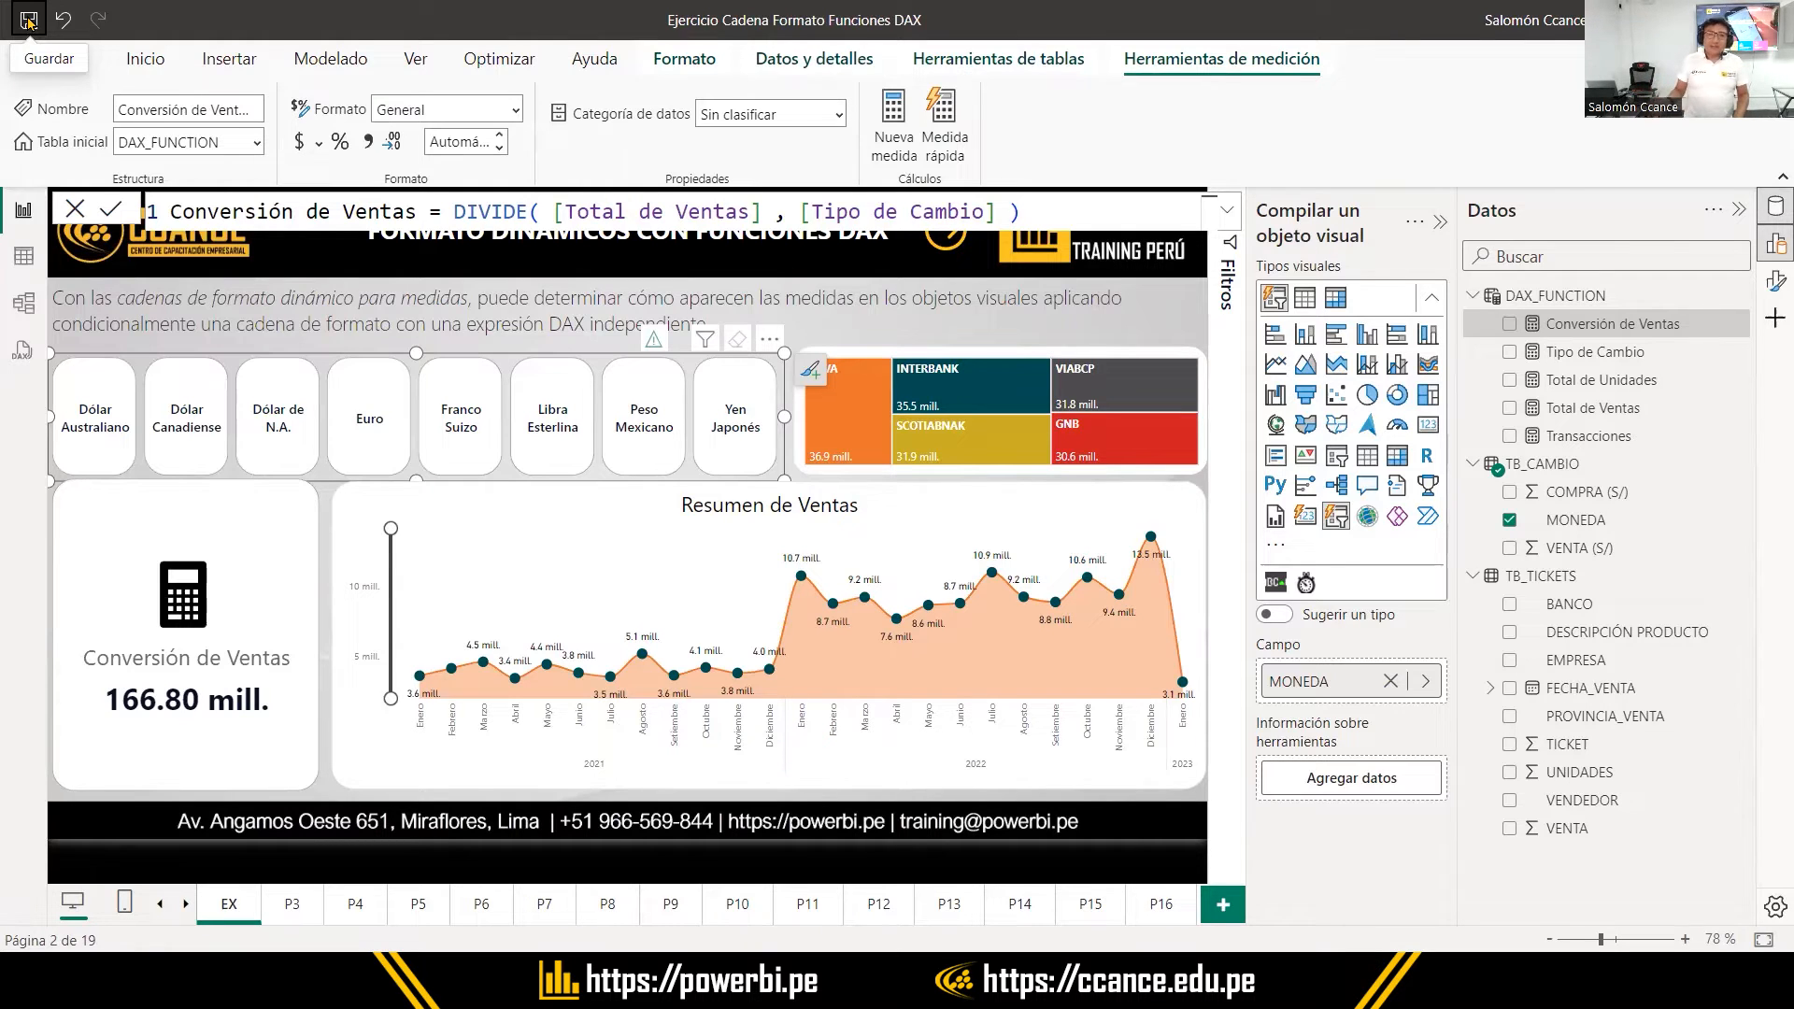
Show the data of the TB_CAMBIO table to examine its currencies and exchange rates
click(1556, 467)
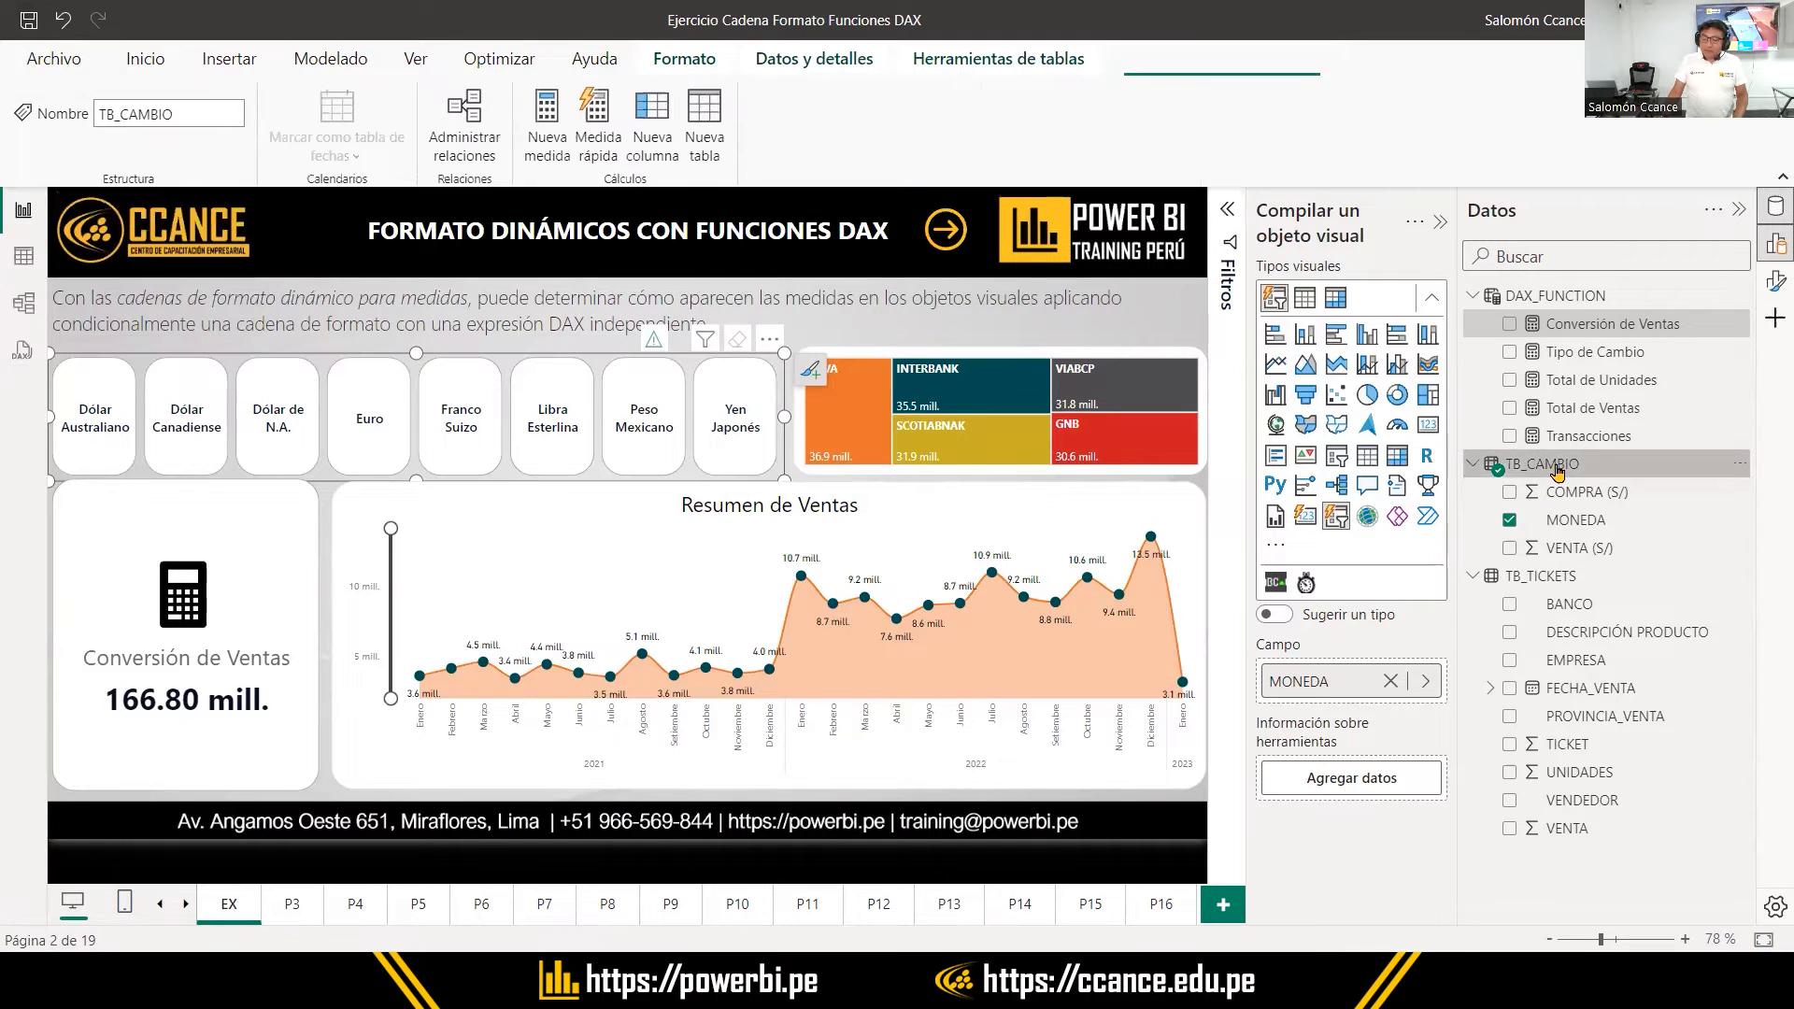
click(24, 256)
click(1602, 492)
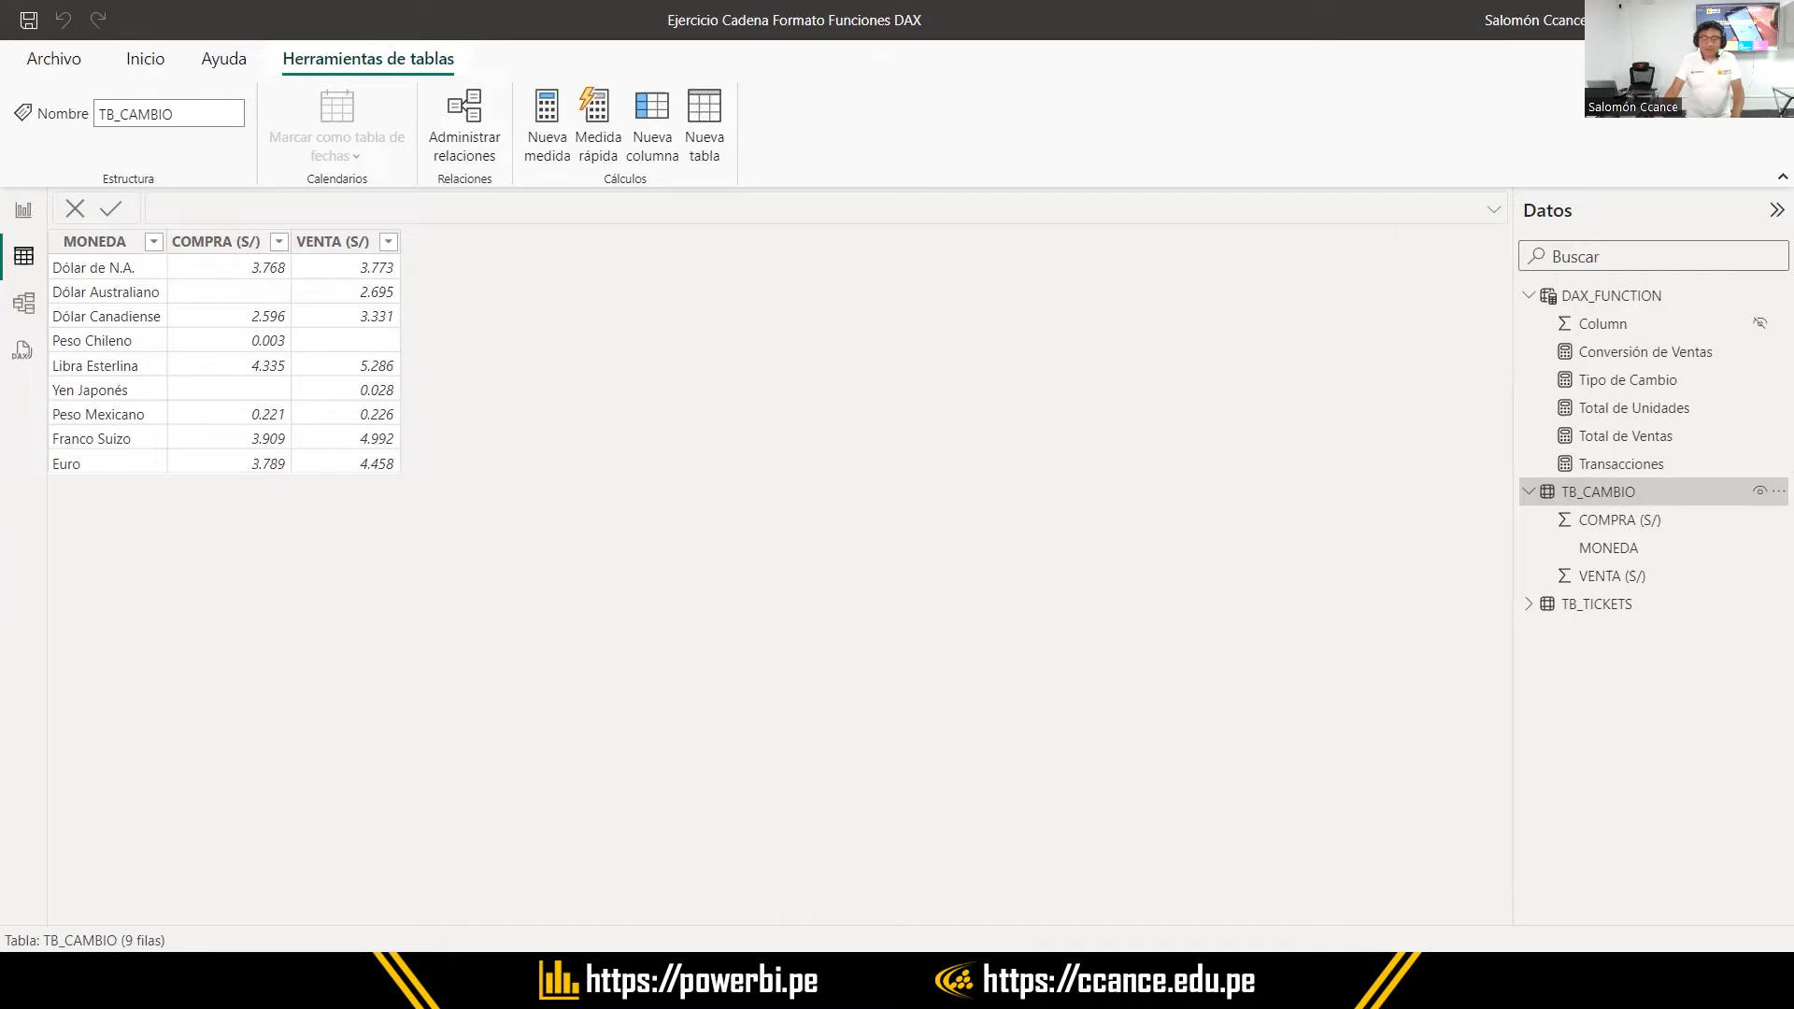
Switch to File Explorer, open MONEDAS.xlsx from the 22-2024 Cadena de funciones DAX folder in Excel, and maximize the workbook
mouse_move(771, 981)
click(771, 850)
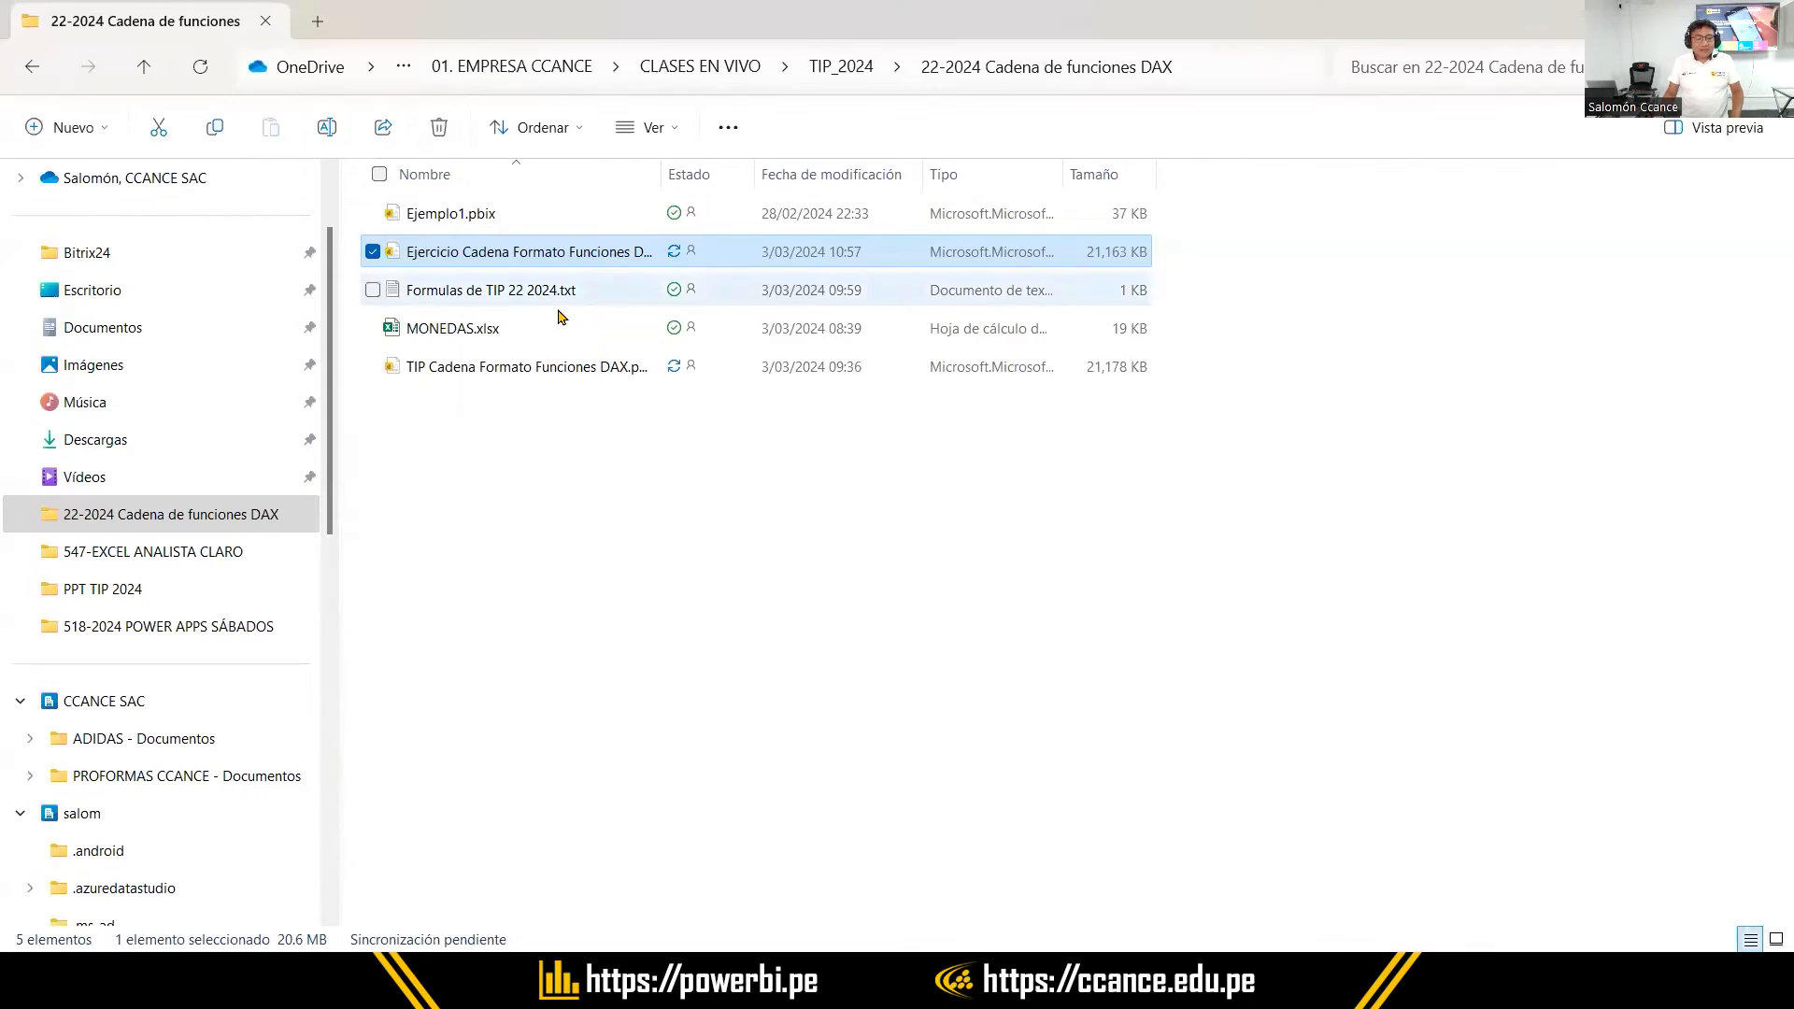
click(445, 331)
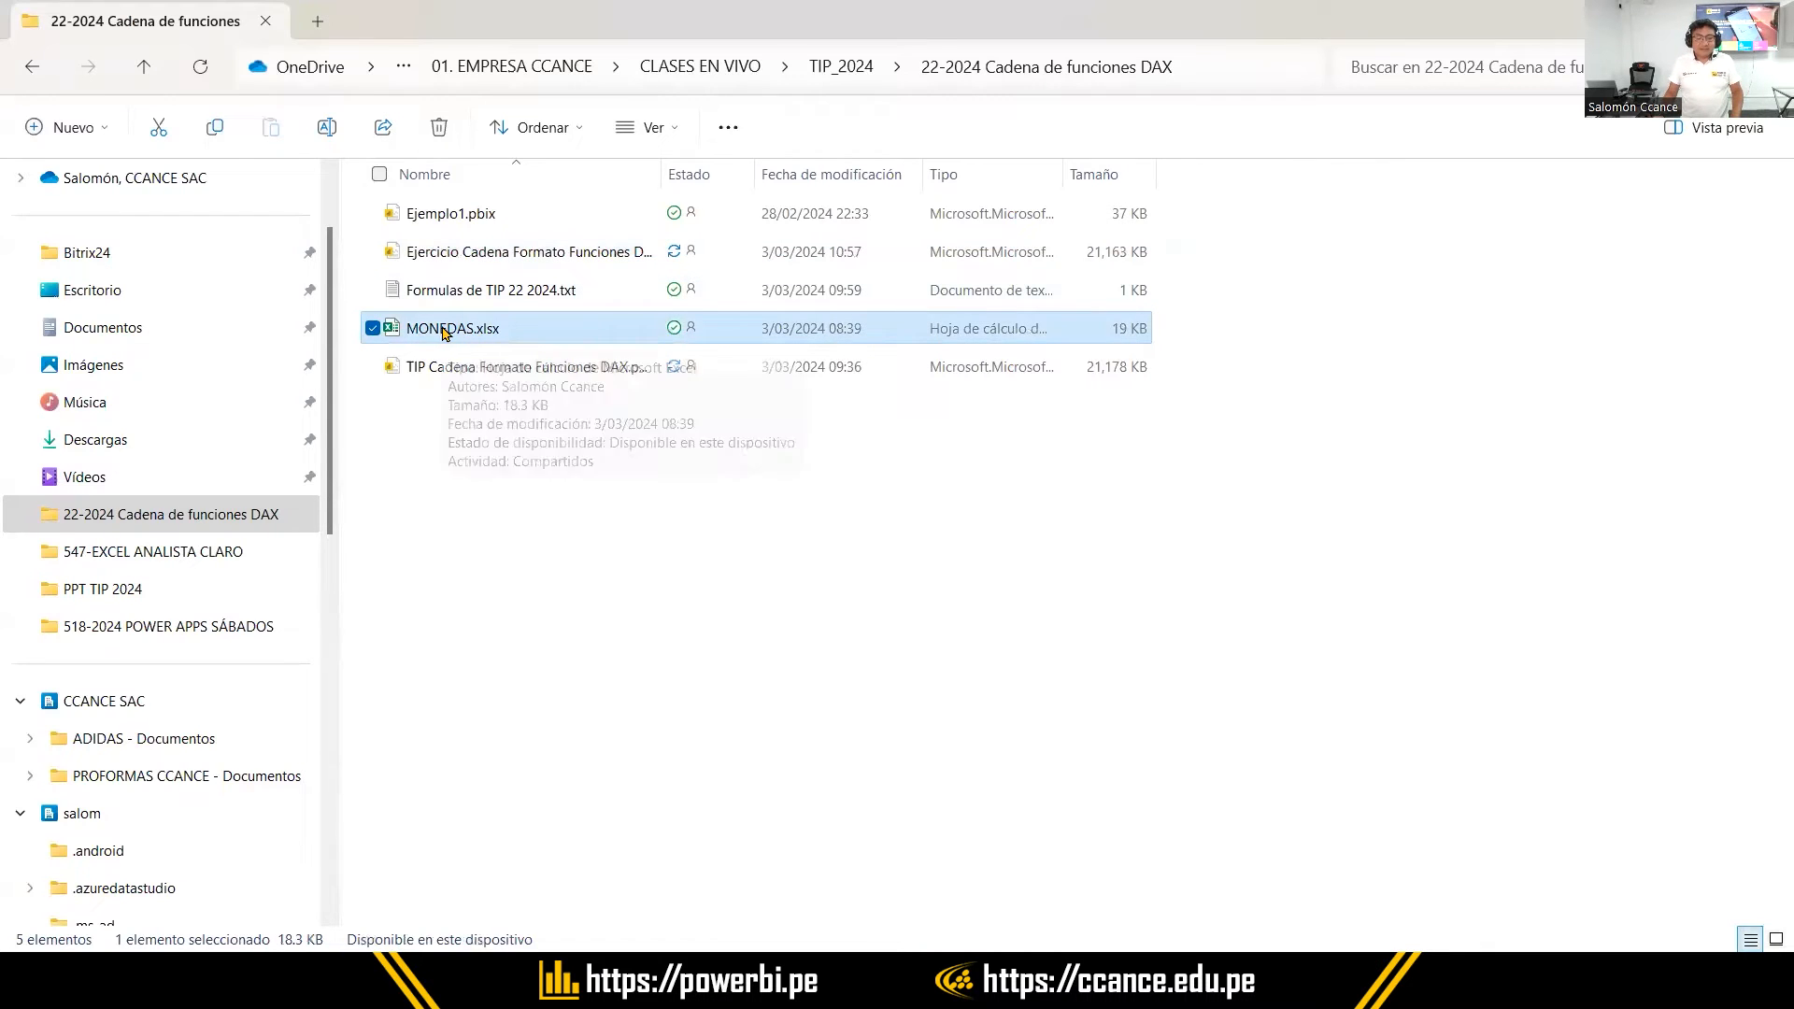
double_click(651, 332)
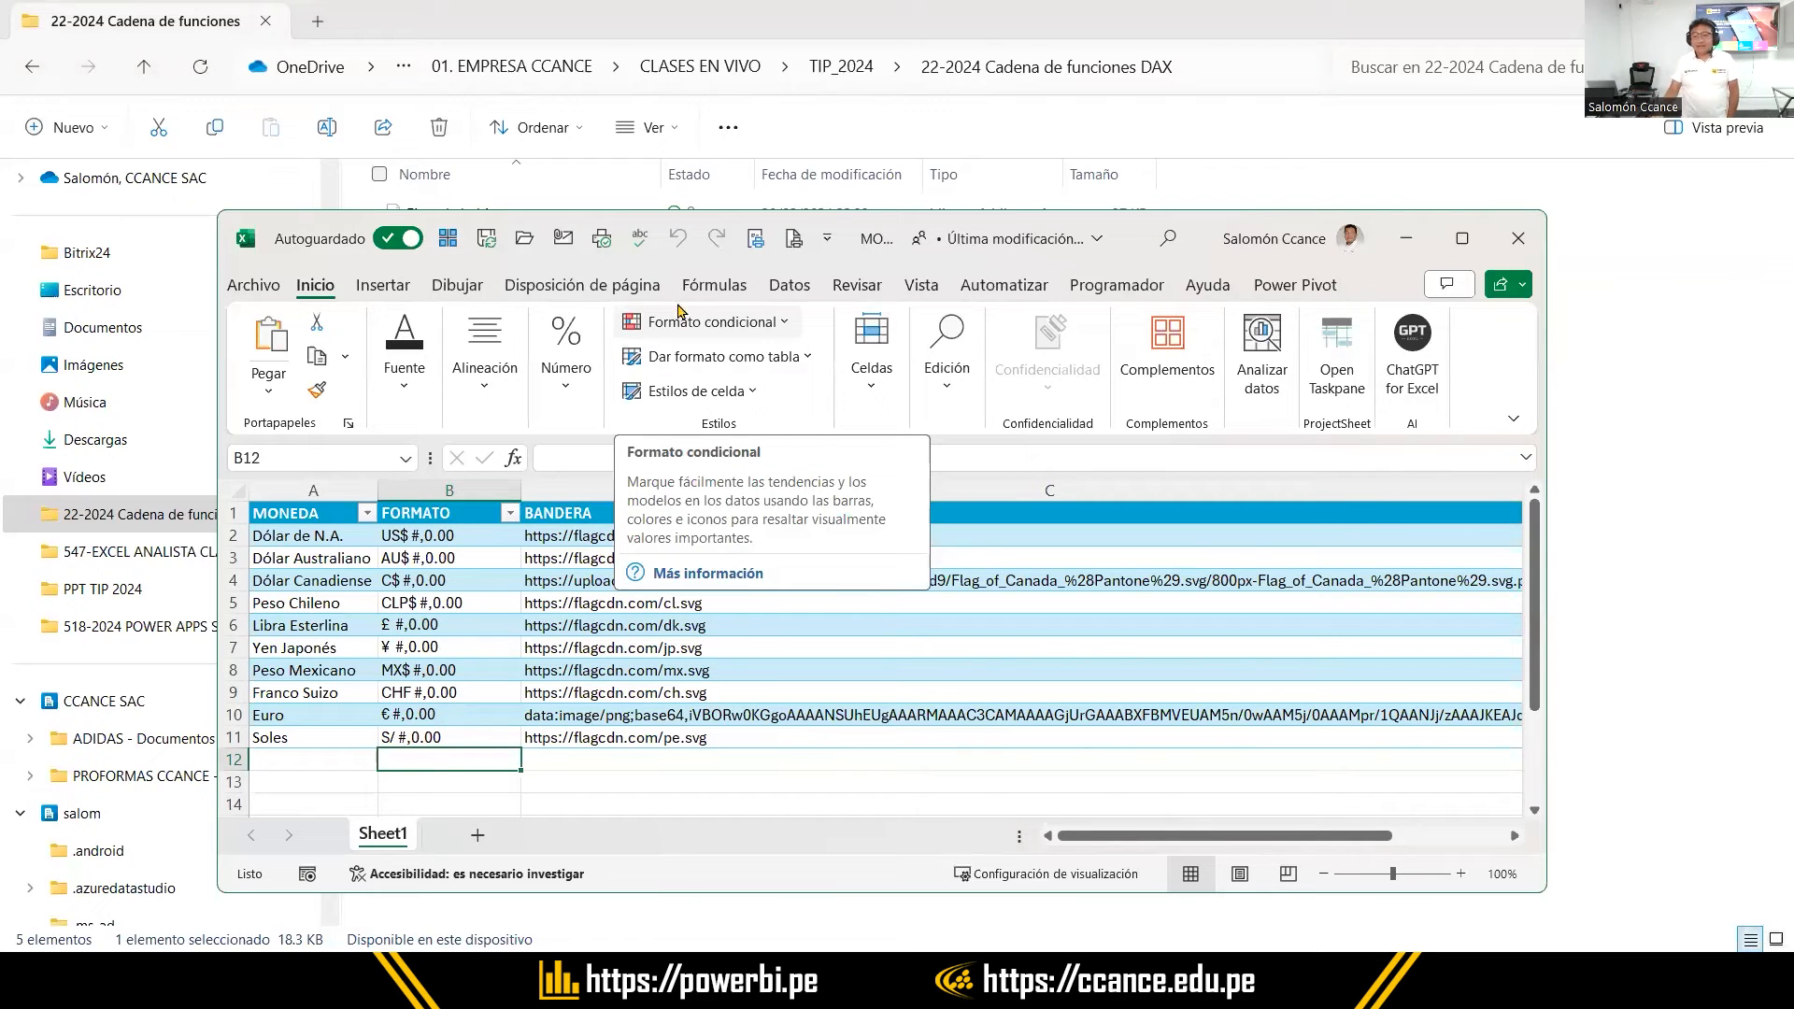
click(1460, 239)
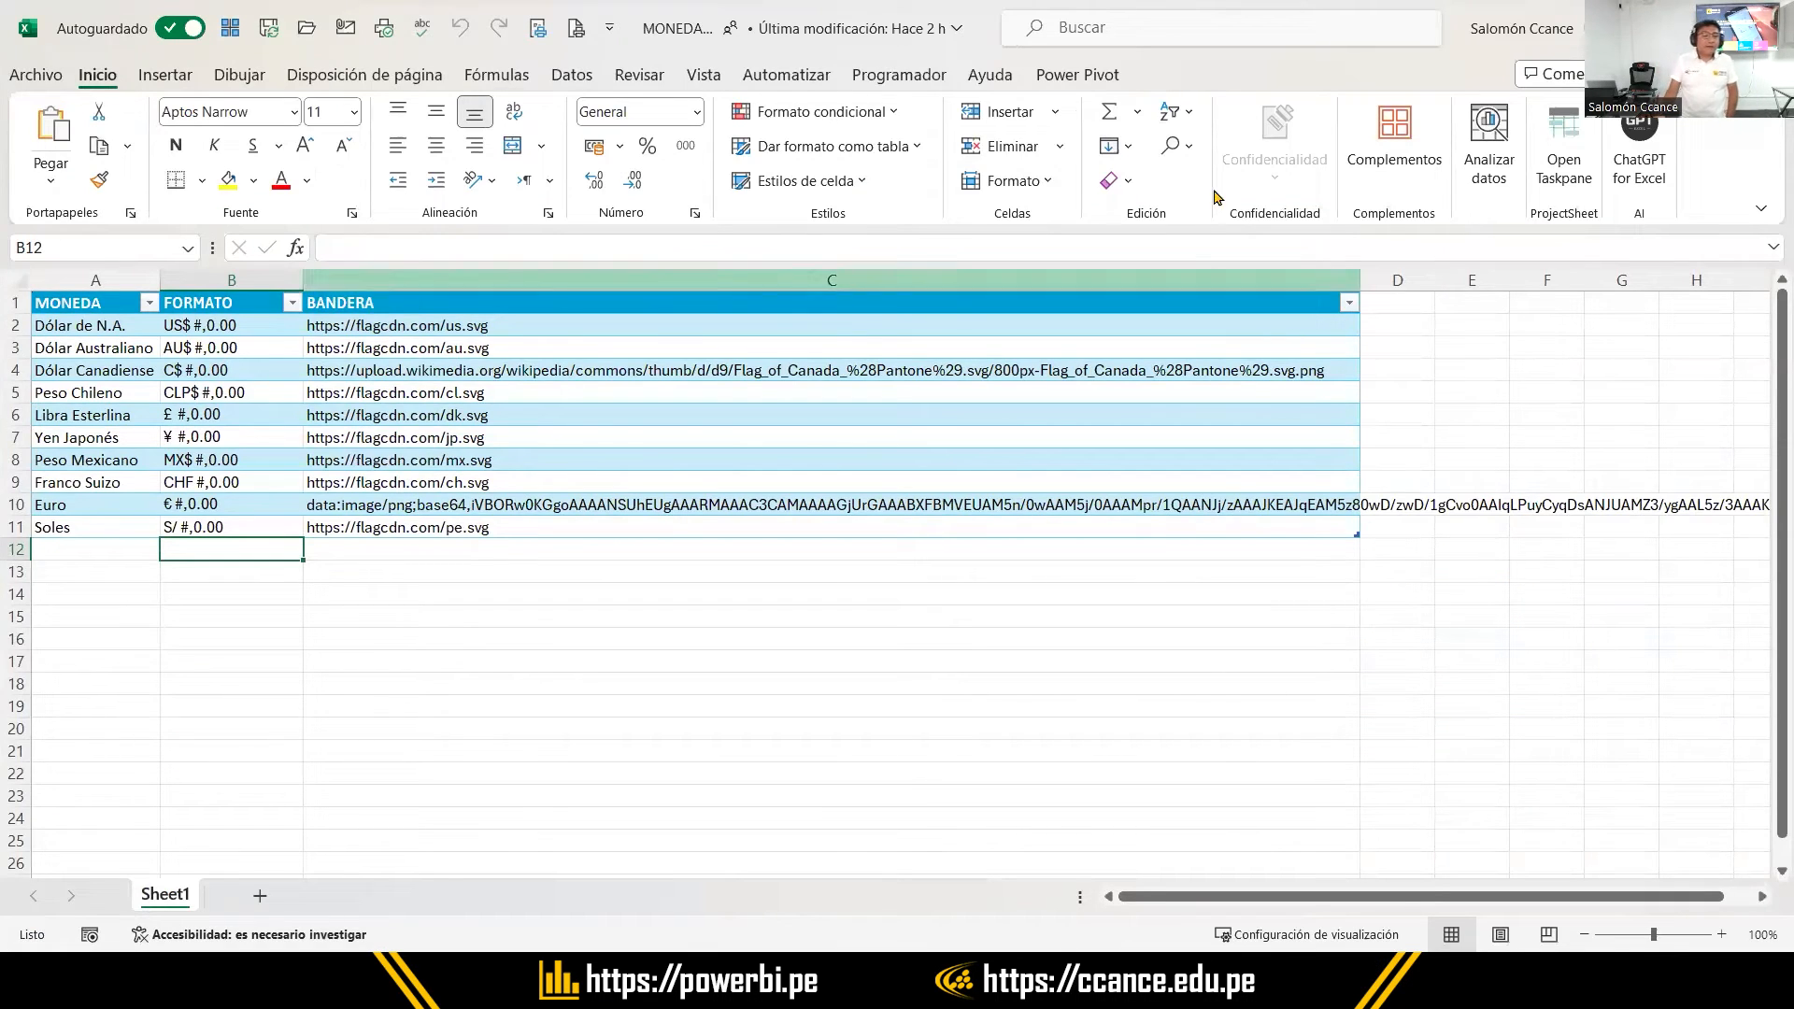
Examine the currency names in the MONEDA column and the individual format strings in the FORMATO column
drag(103, 325, 111, 526)
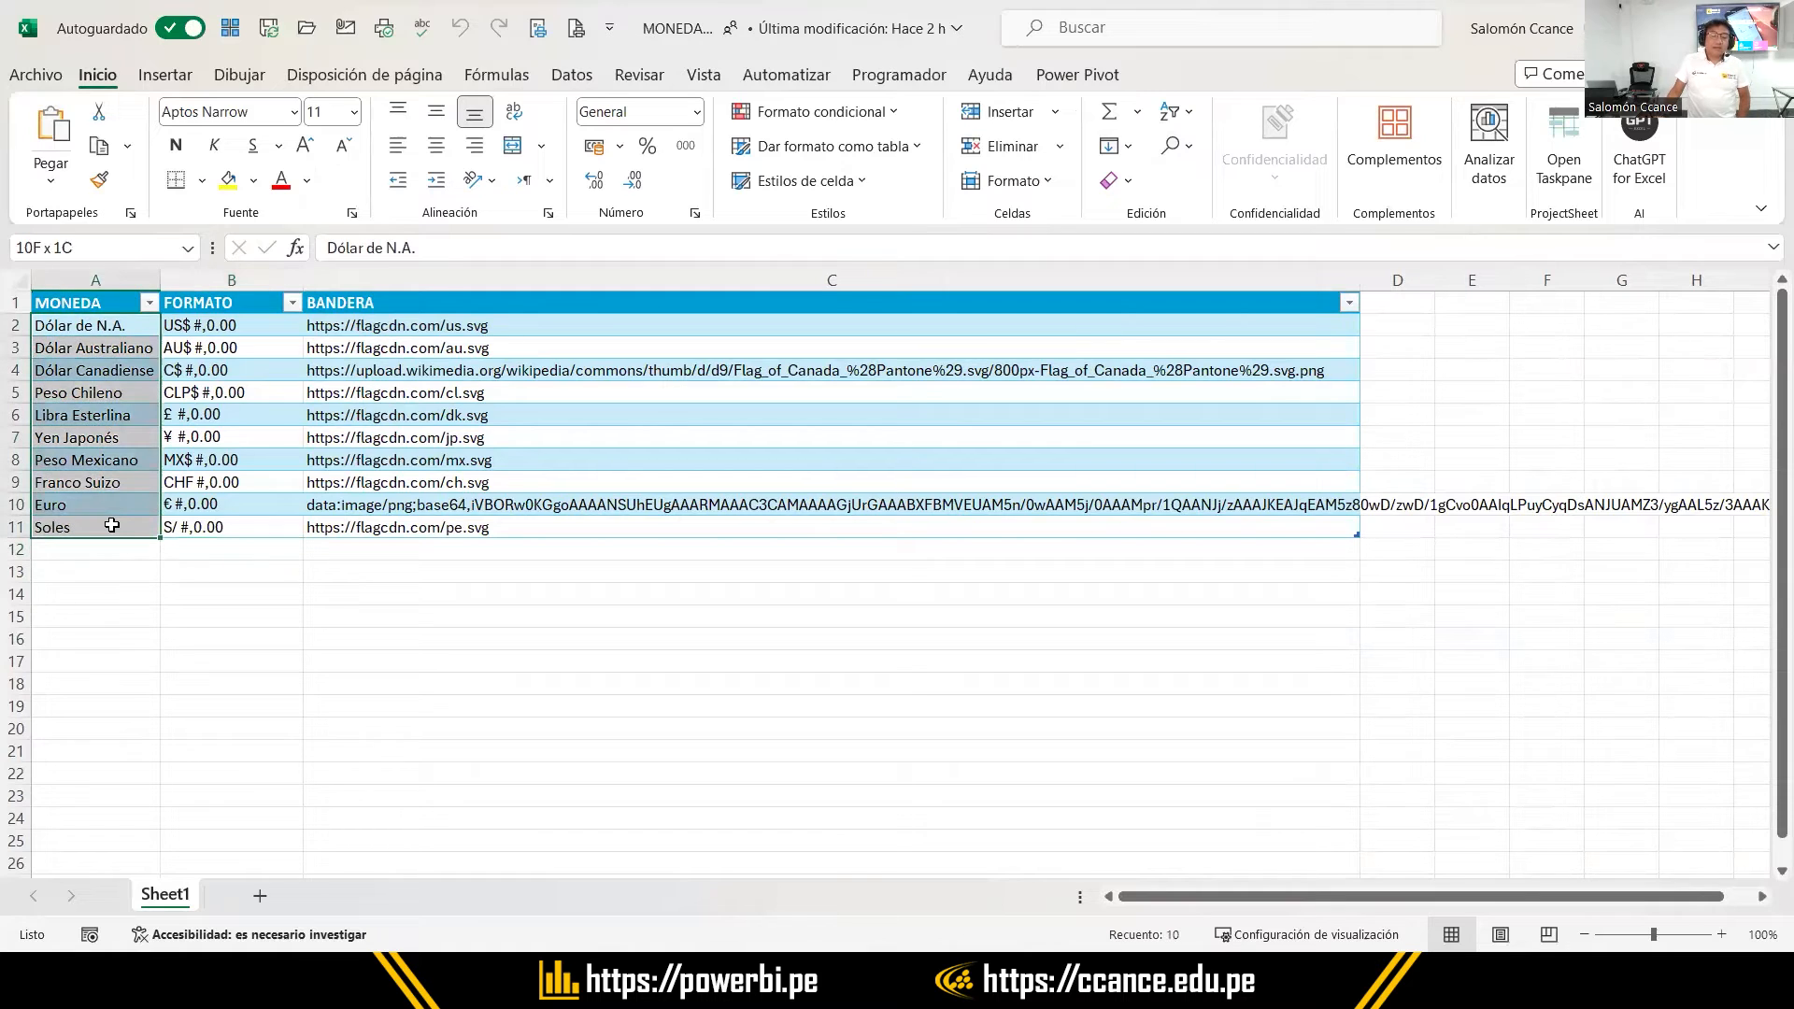
drag(258, 325, 262, 527)
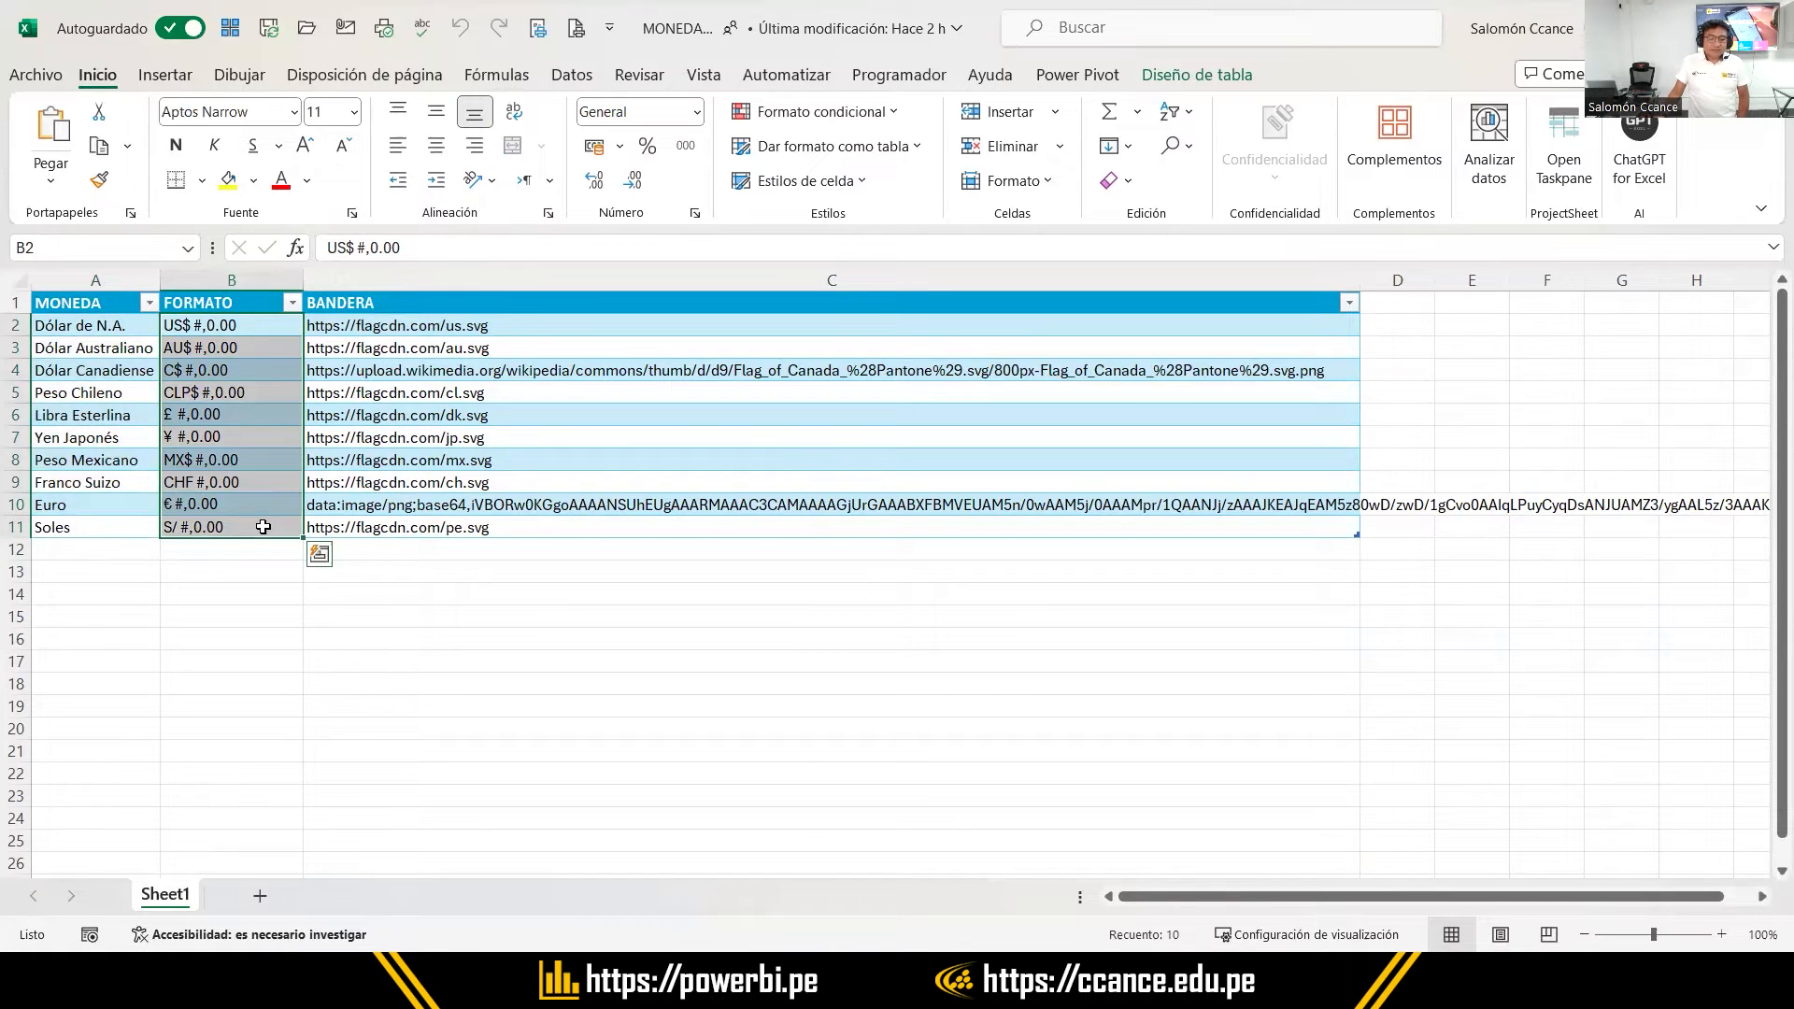
click(265, 525)
click(263, 505)
click(263, 482)
click(256, 437)
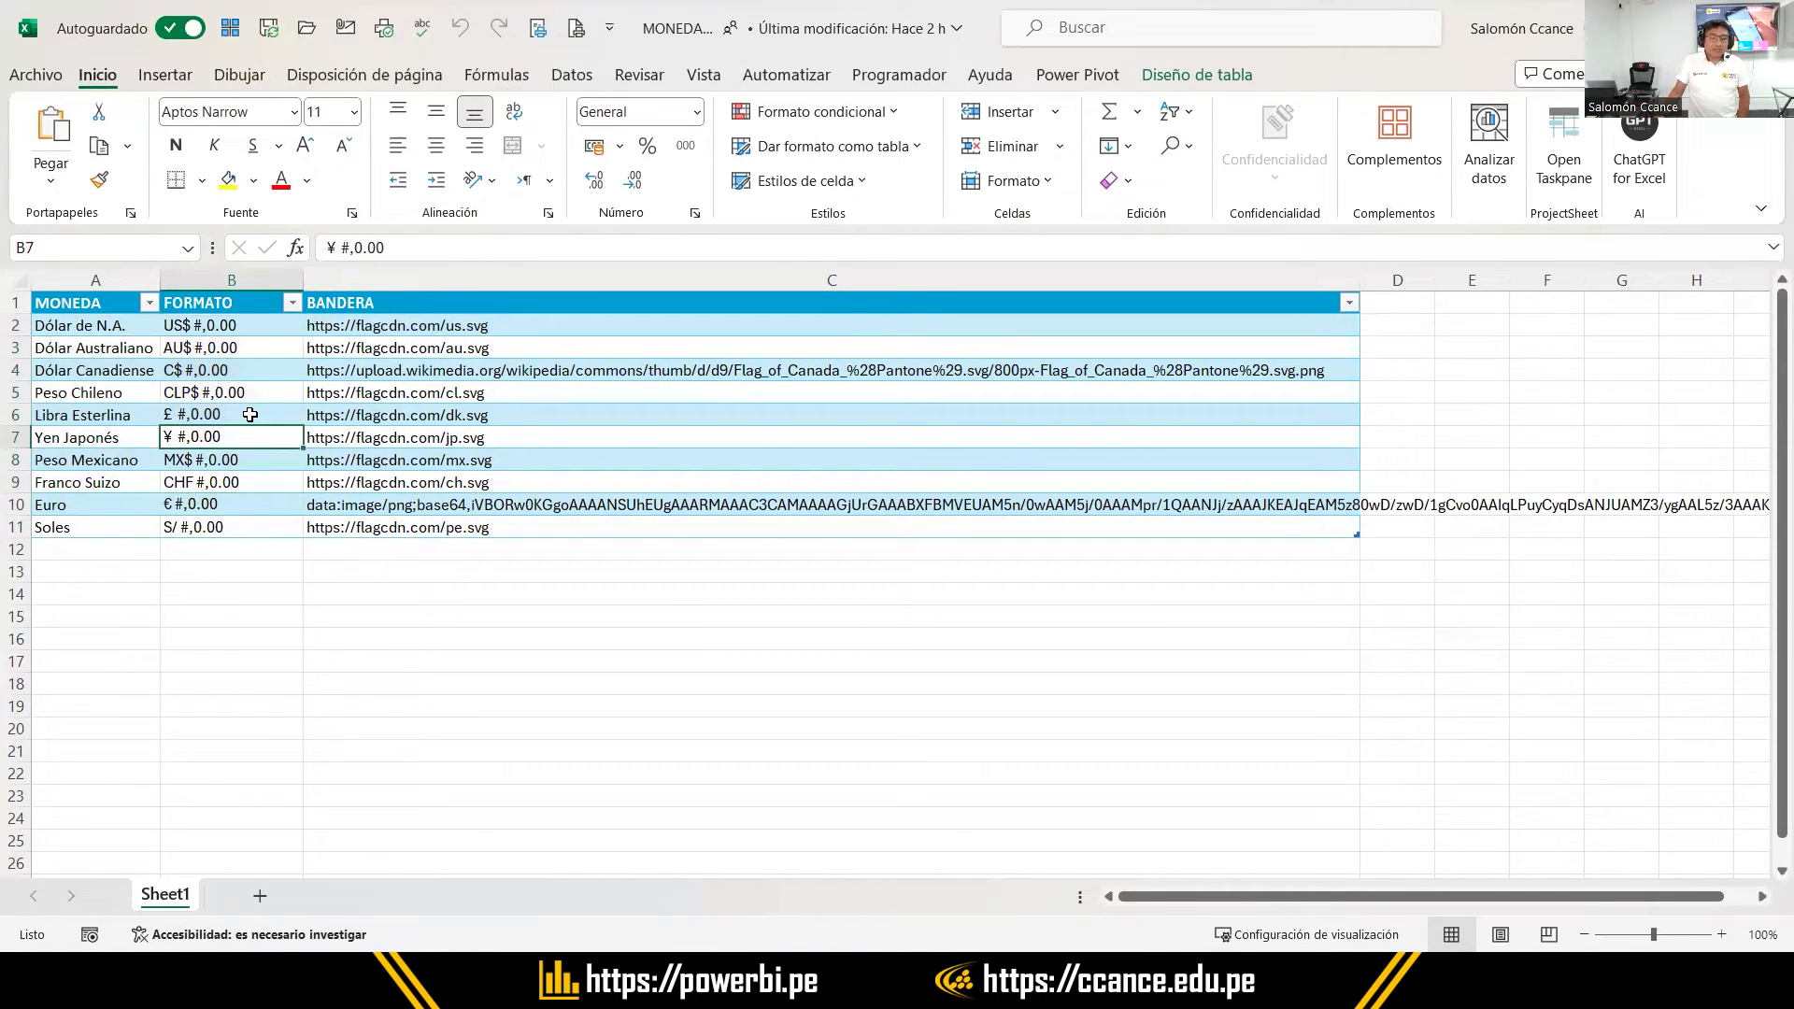
click(249, 415)
click(251, 392)
click(251, 369)
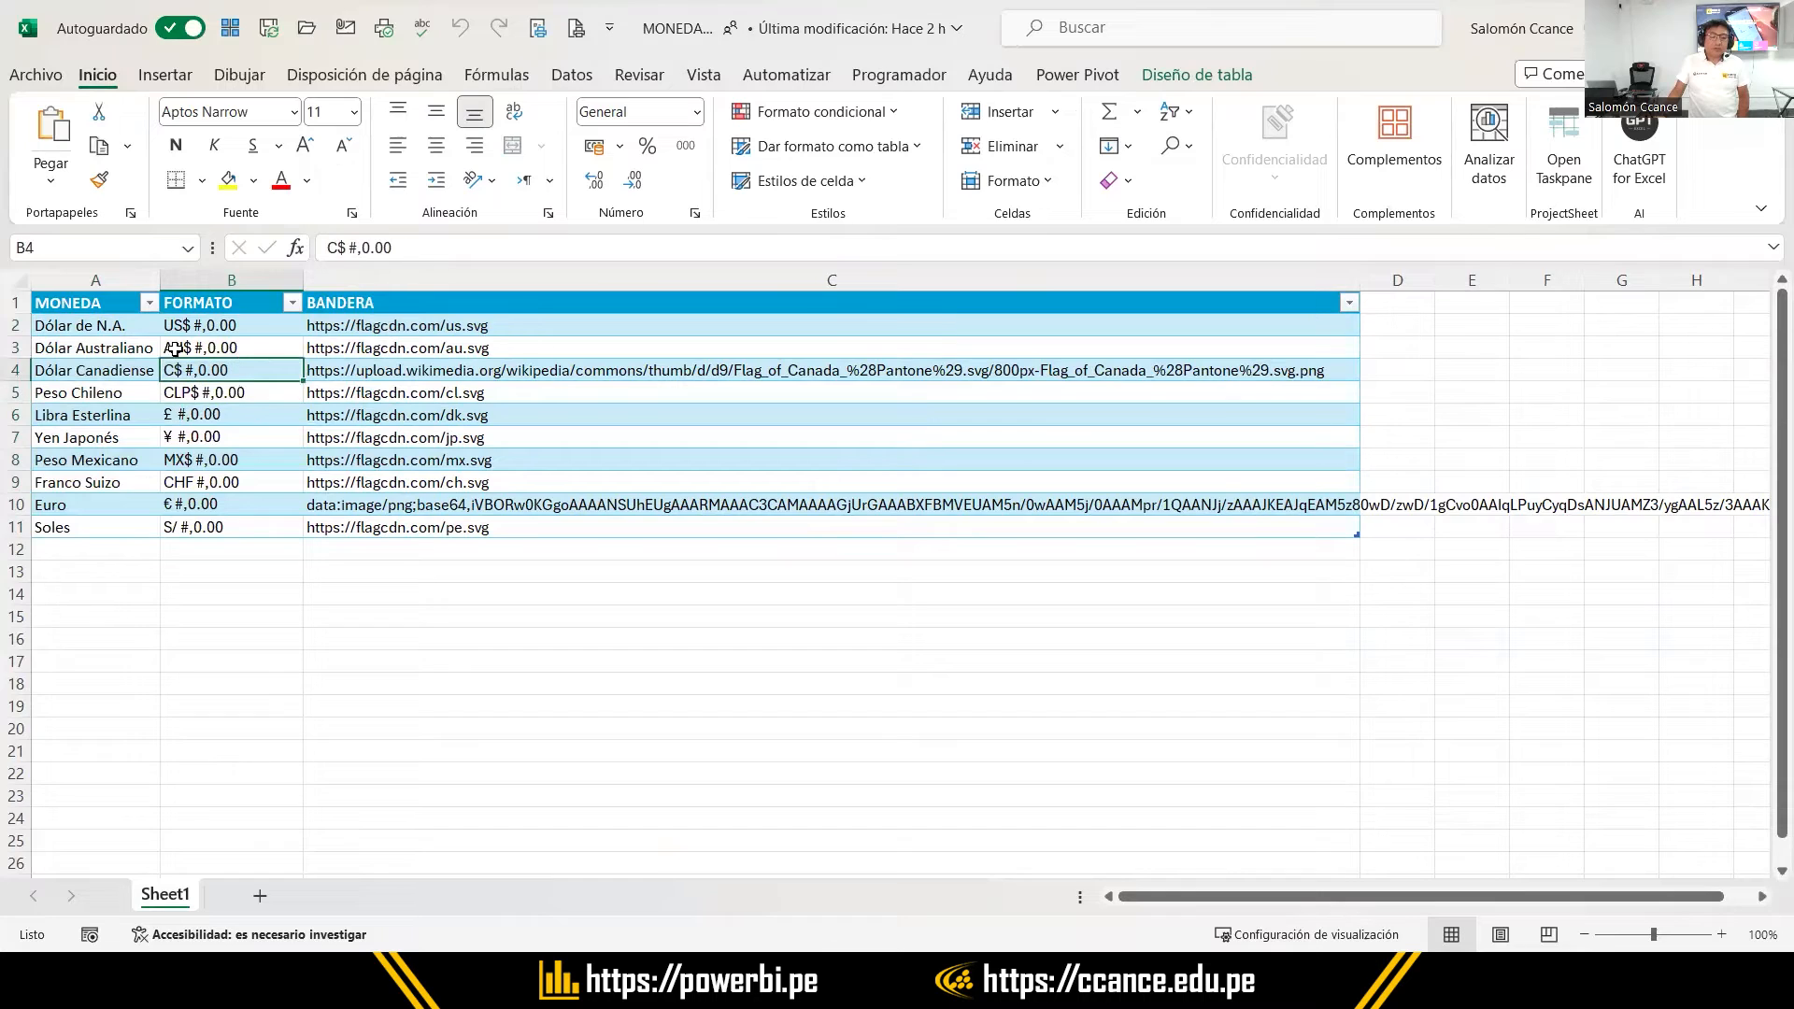
Compare currencies such as Dólar de N.A., Peso Chileno and Yen Japonés with their formats, and review the full MONEDA list
click(84, 323)
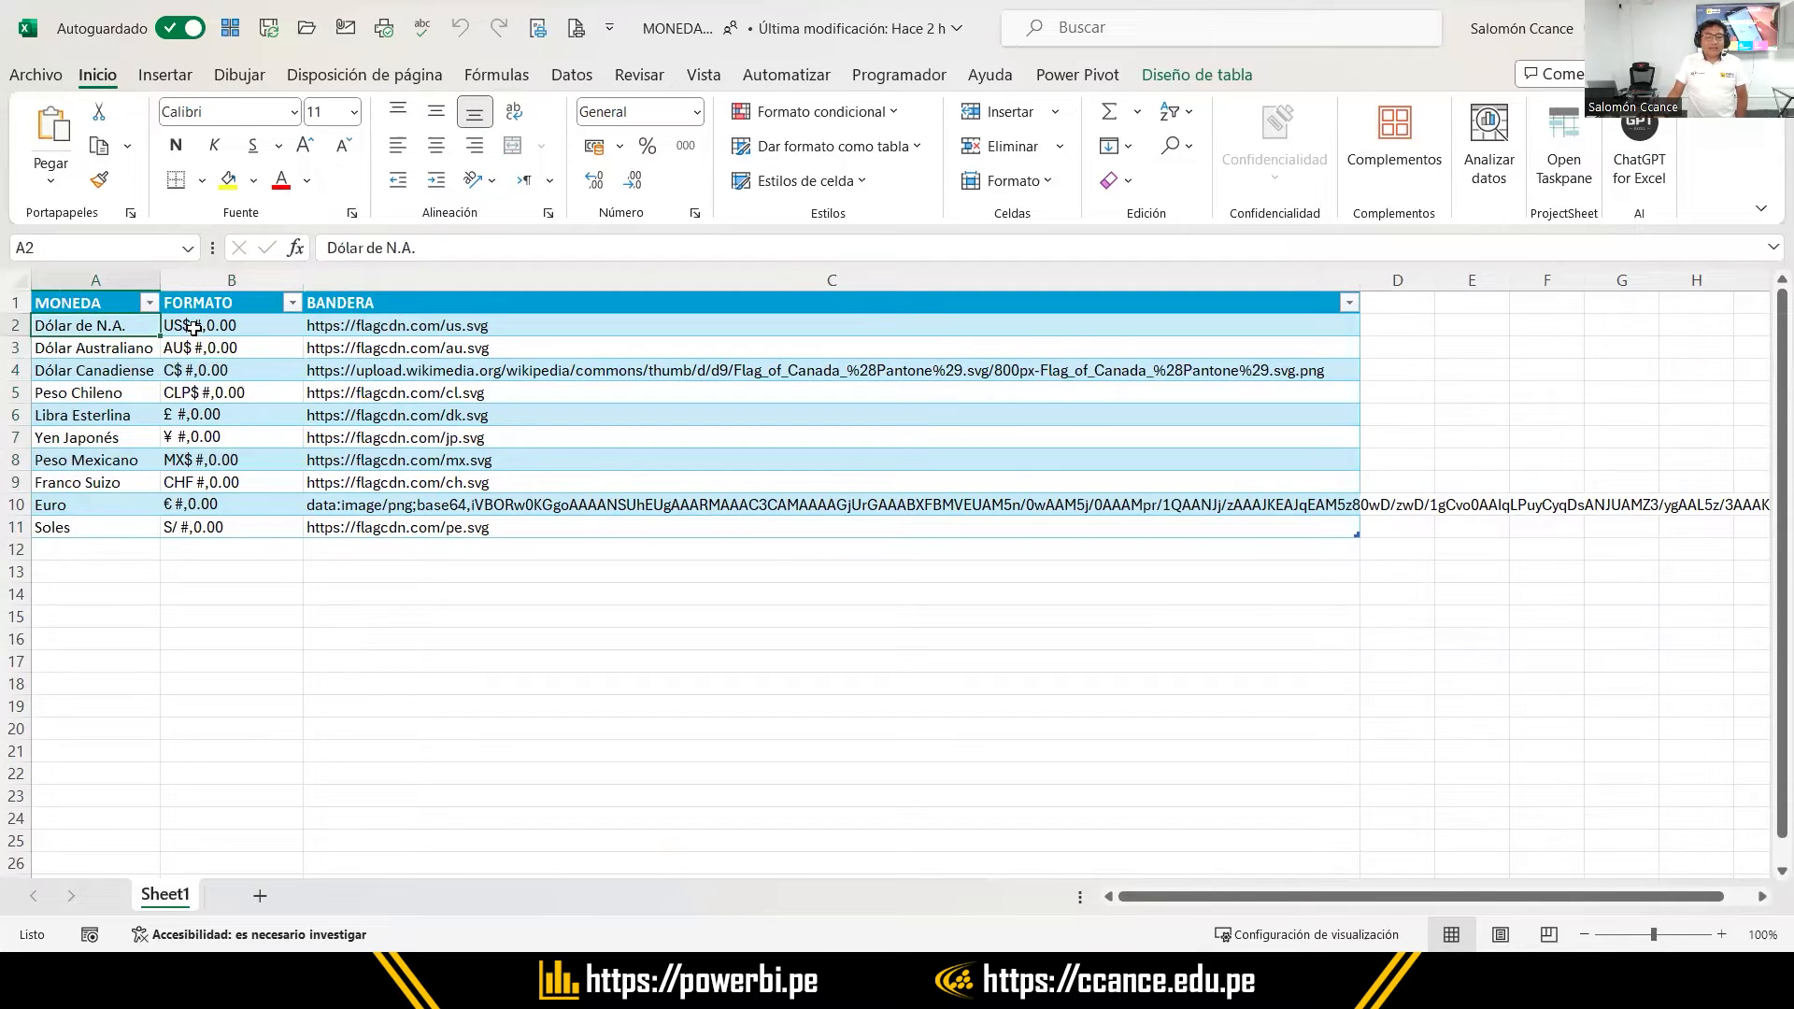
click(104, 397)
click(98, 437)
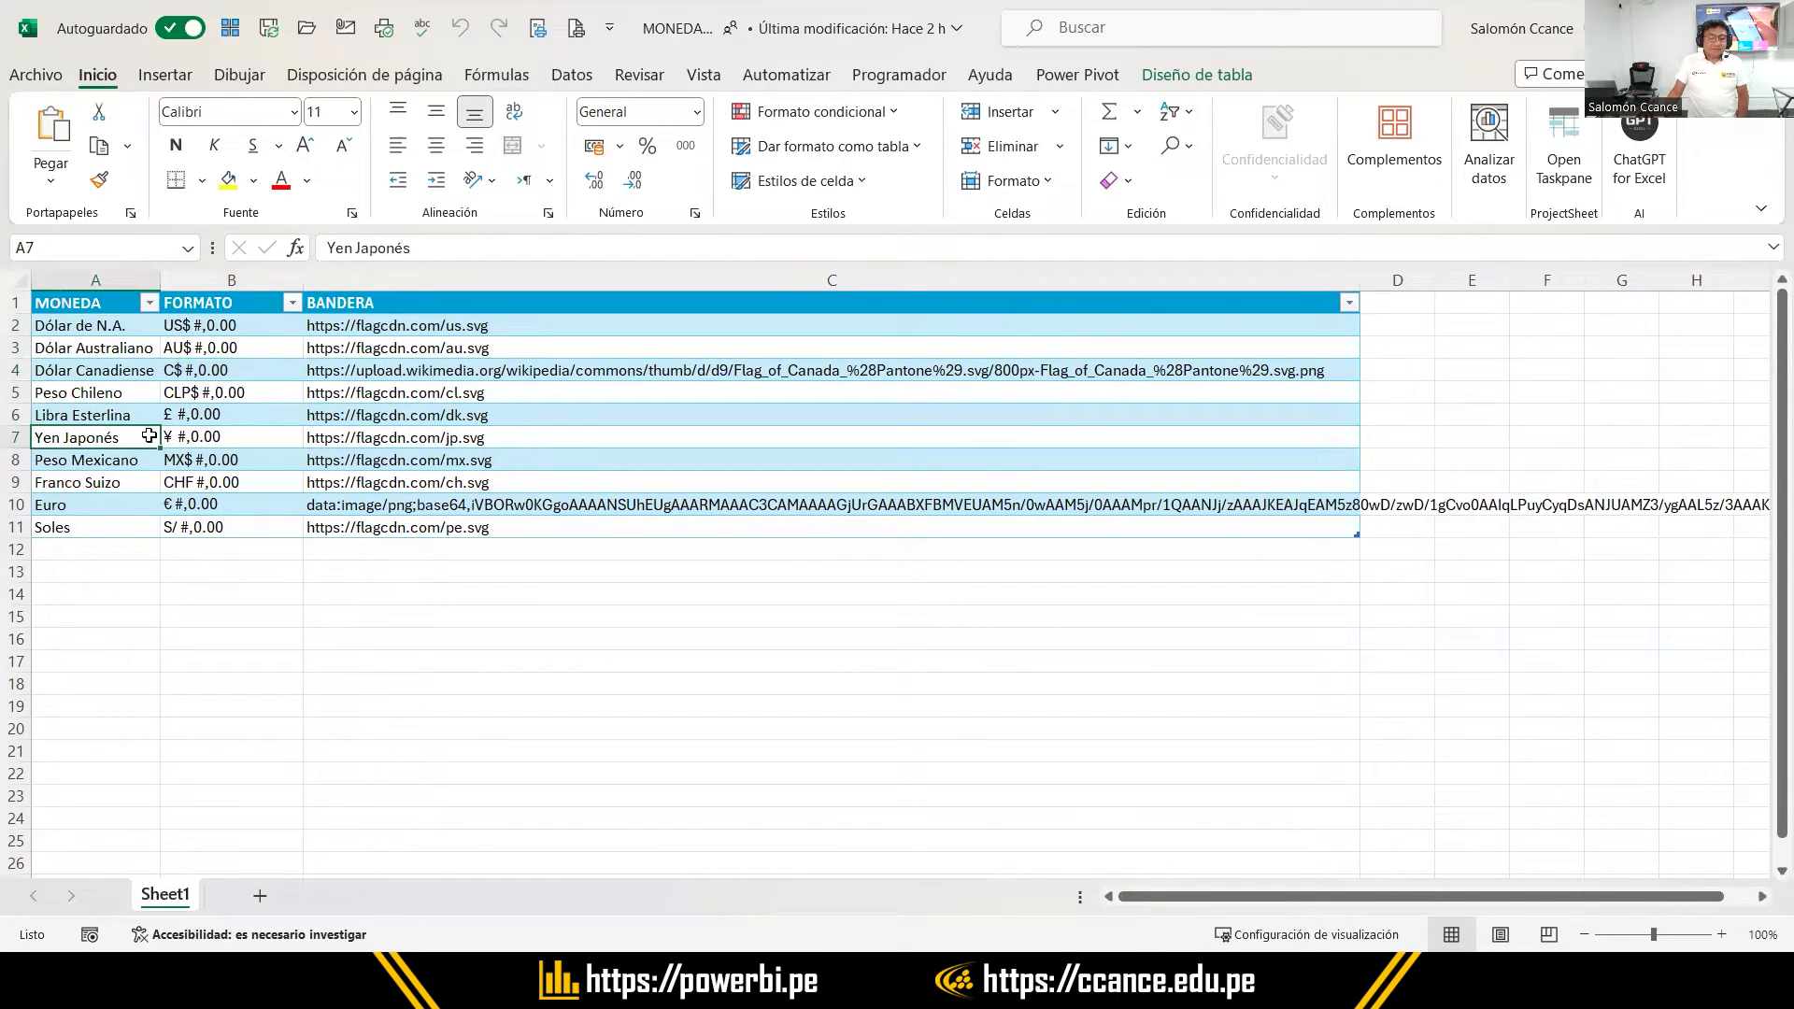
click(212, 438)
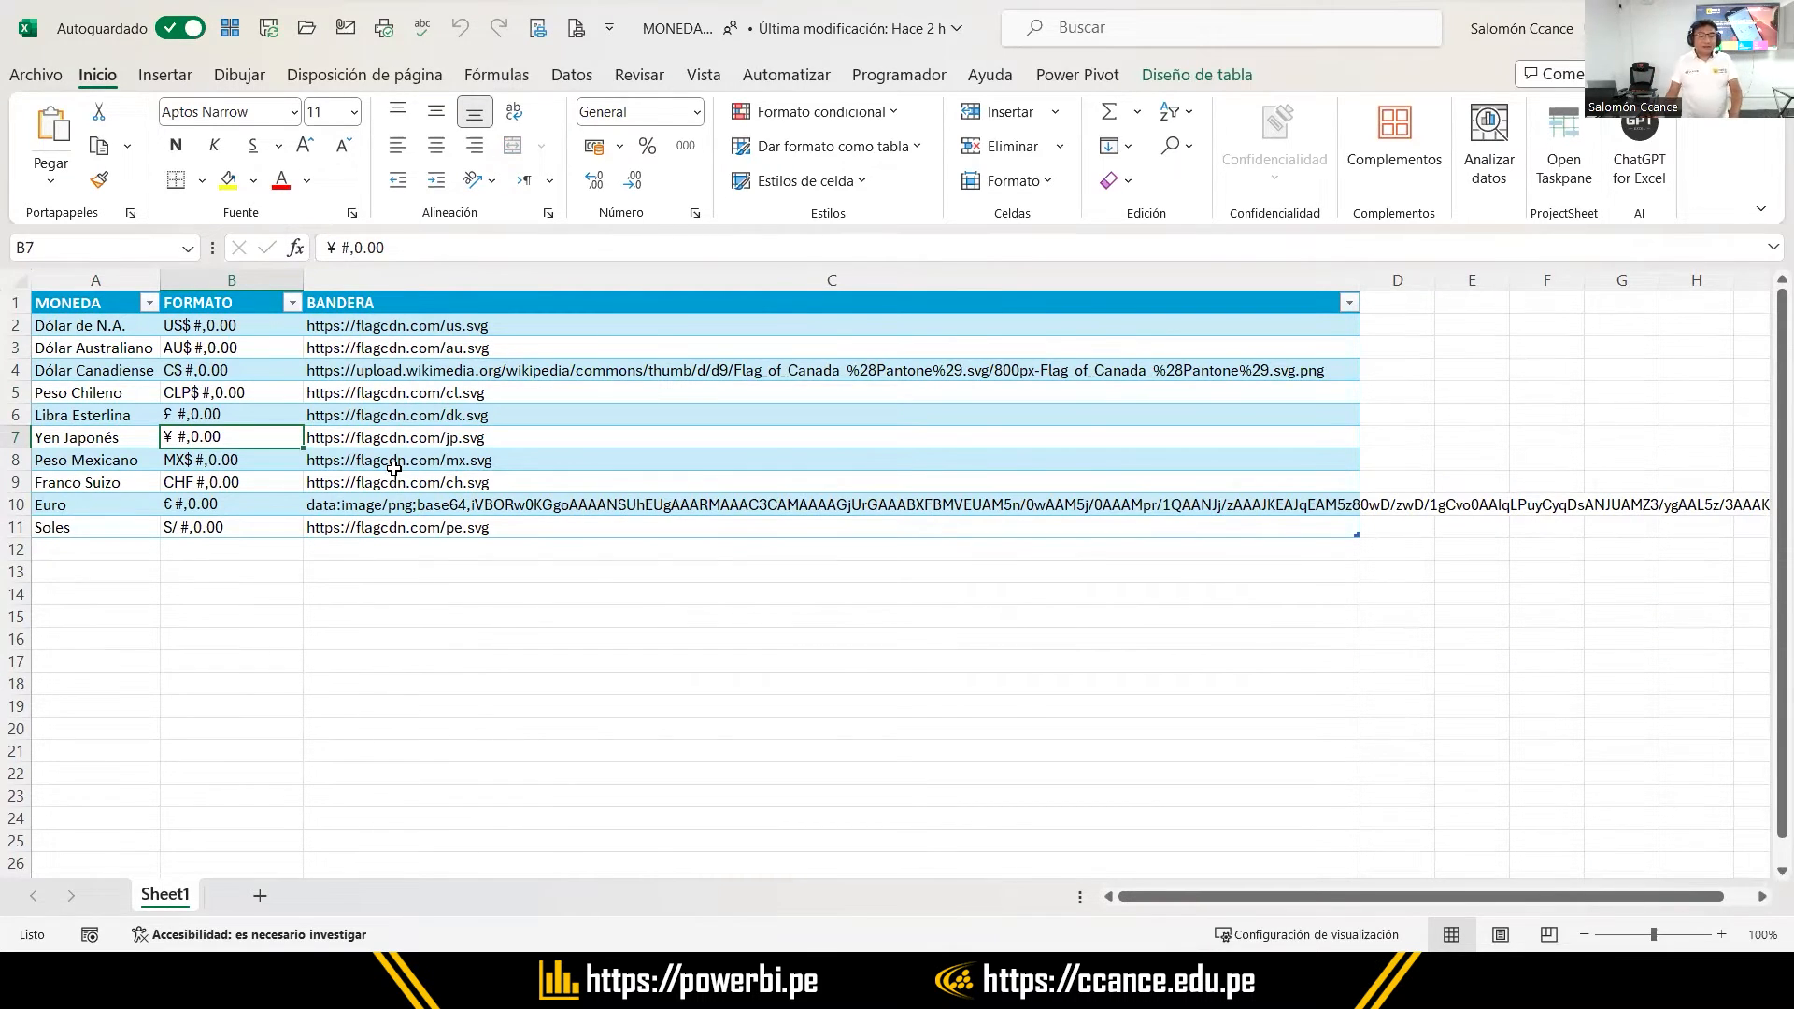
click(56, 551)
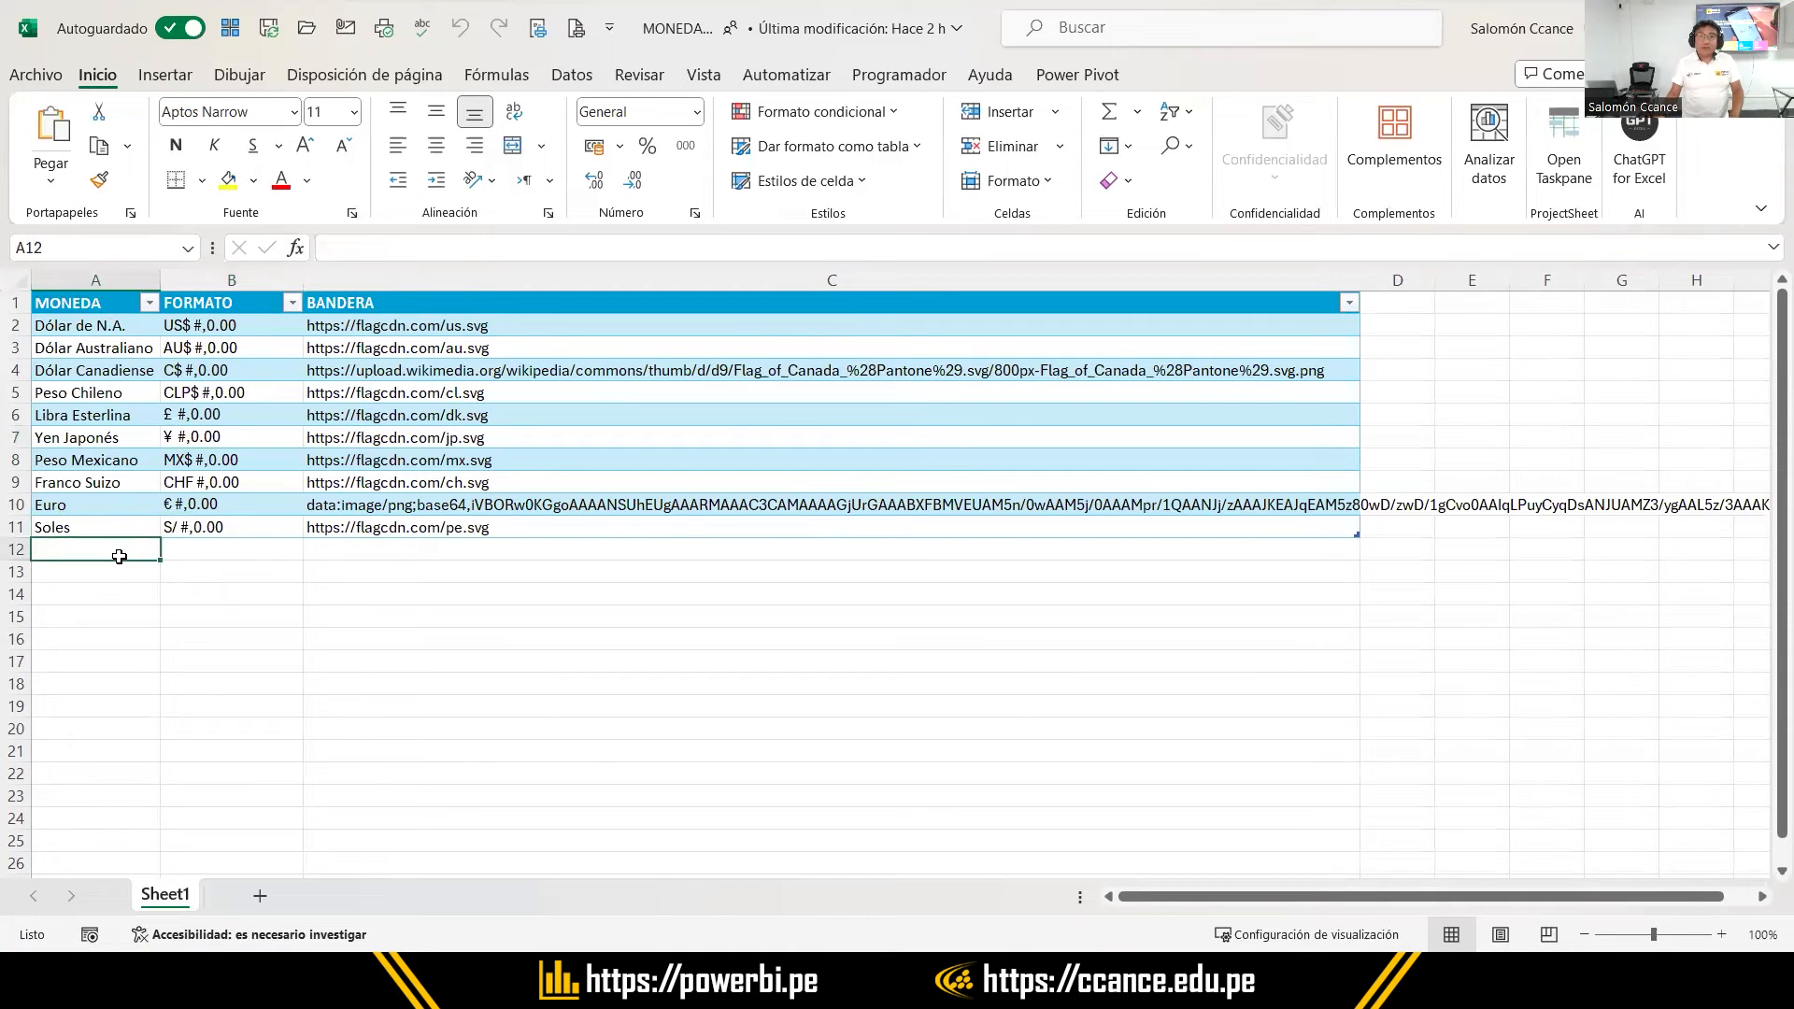
click(241, 552)
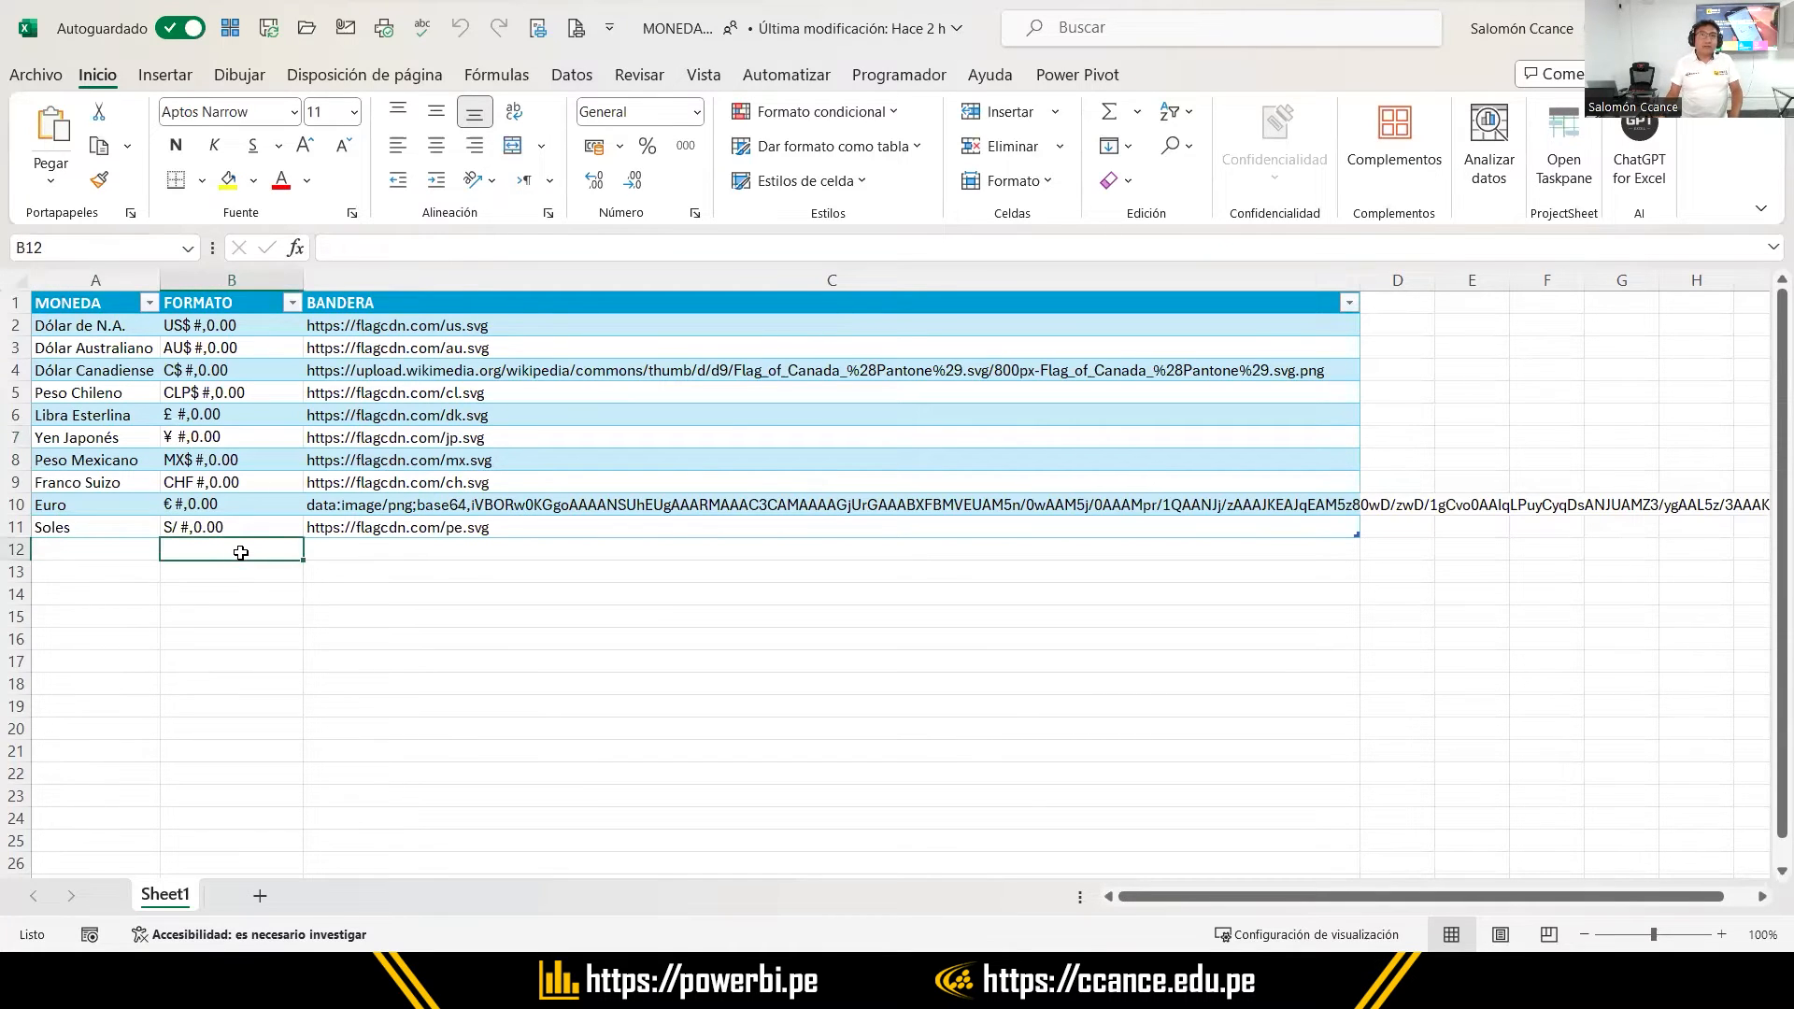
drag(109, 327, 111, 529)
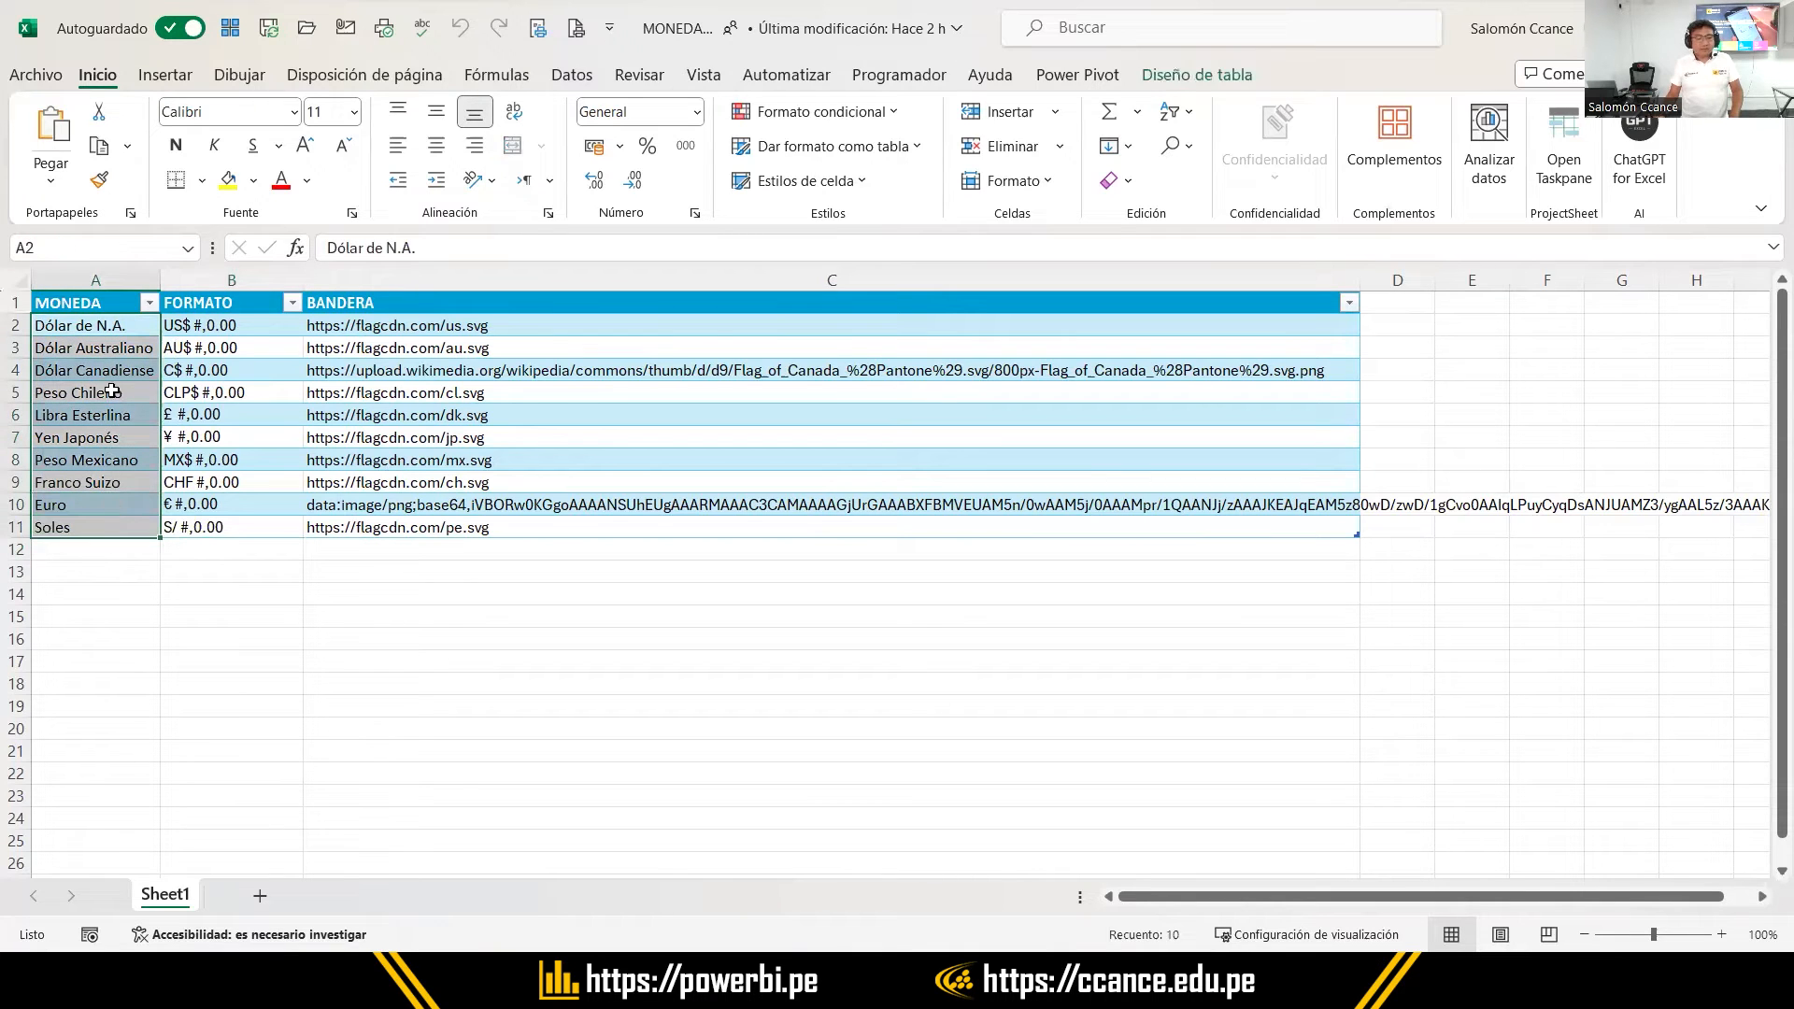
Examine the currencies from Dólar de N.A. to Peso Chileno, the table's name in its design properties, and the Peso Chileno format string
click(102, 325)
click(110, 347)
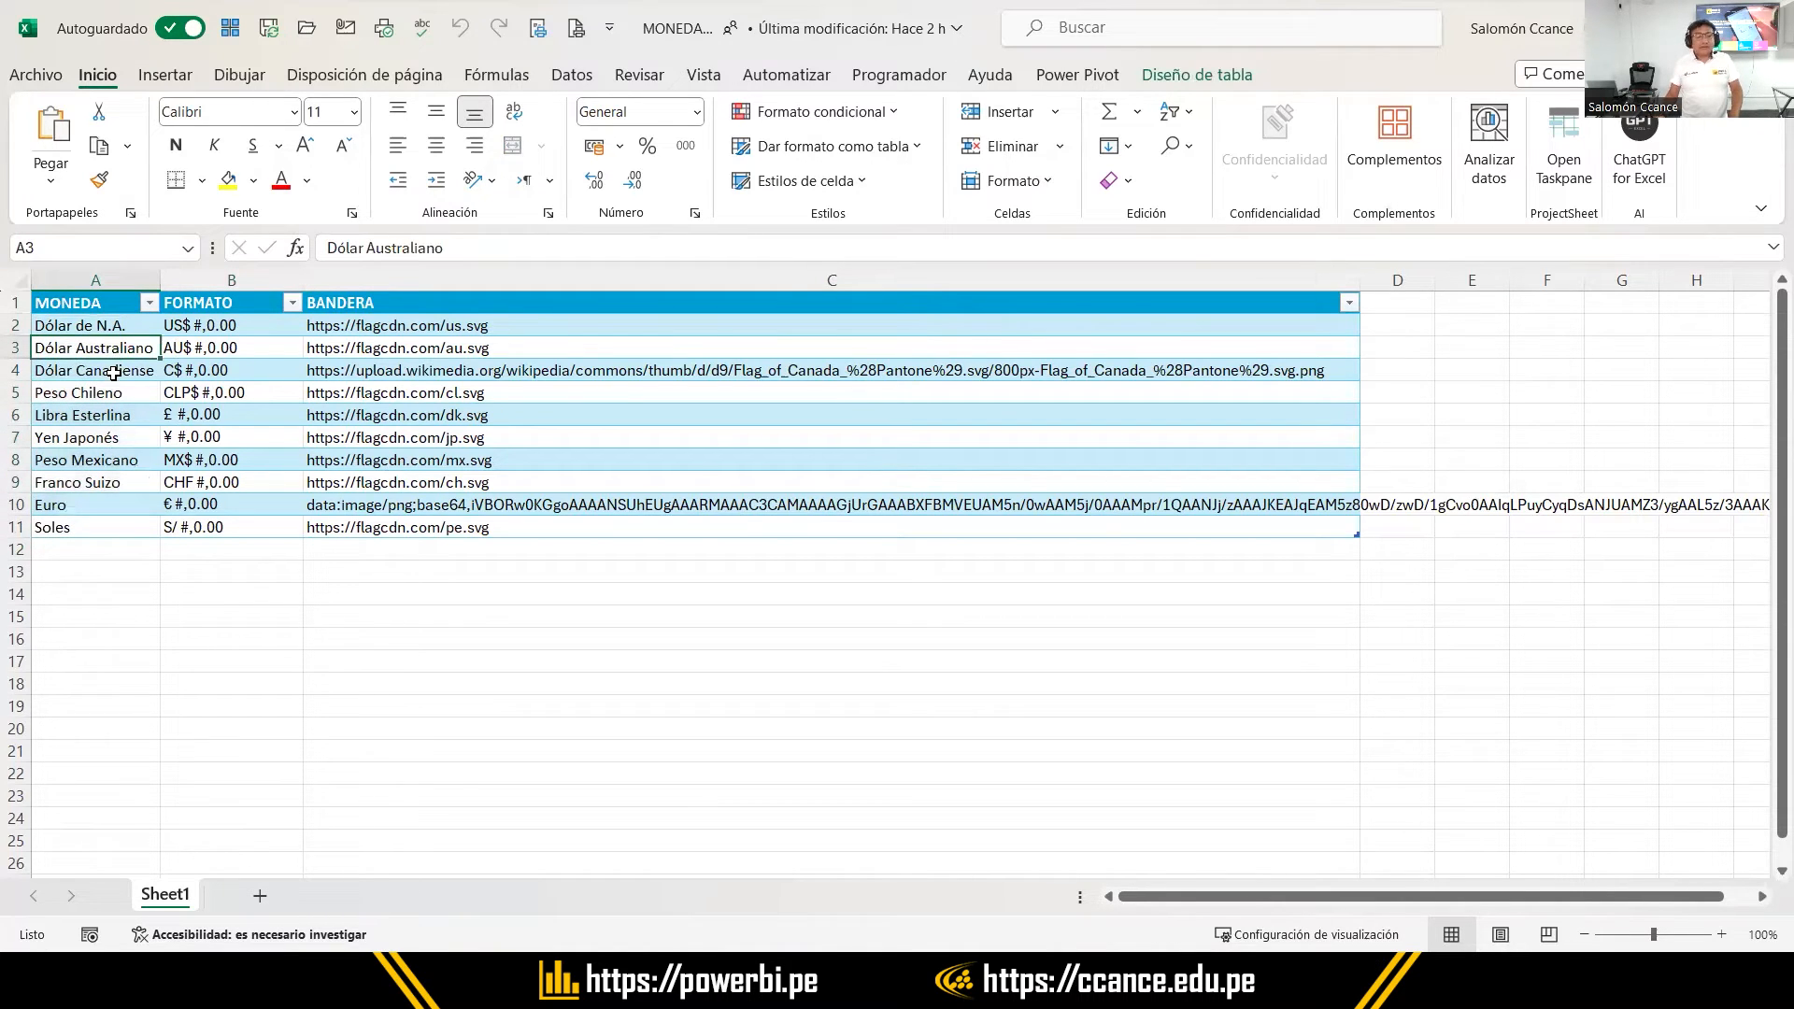
click(113, 373)
click(114, 397)
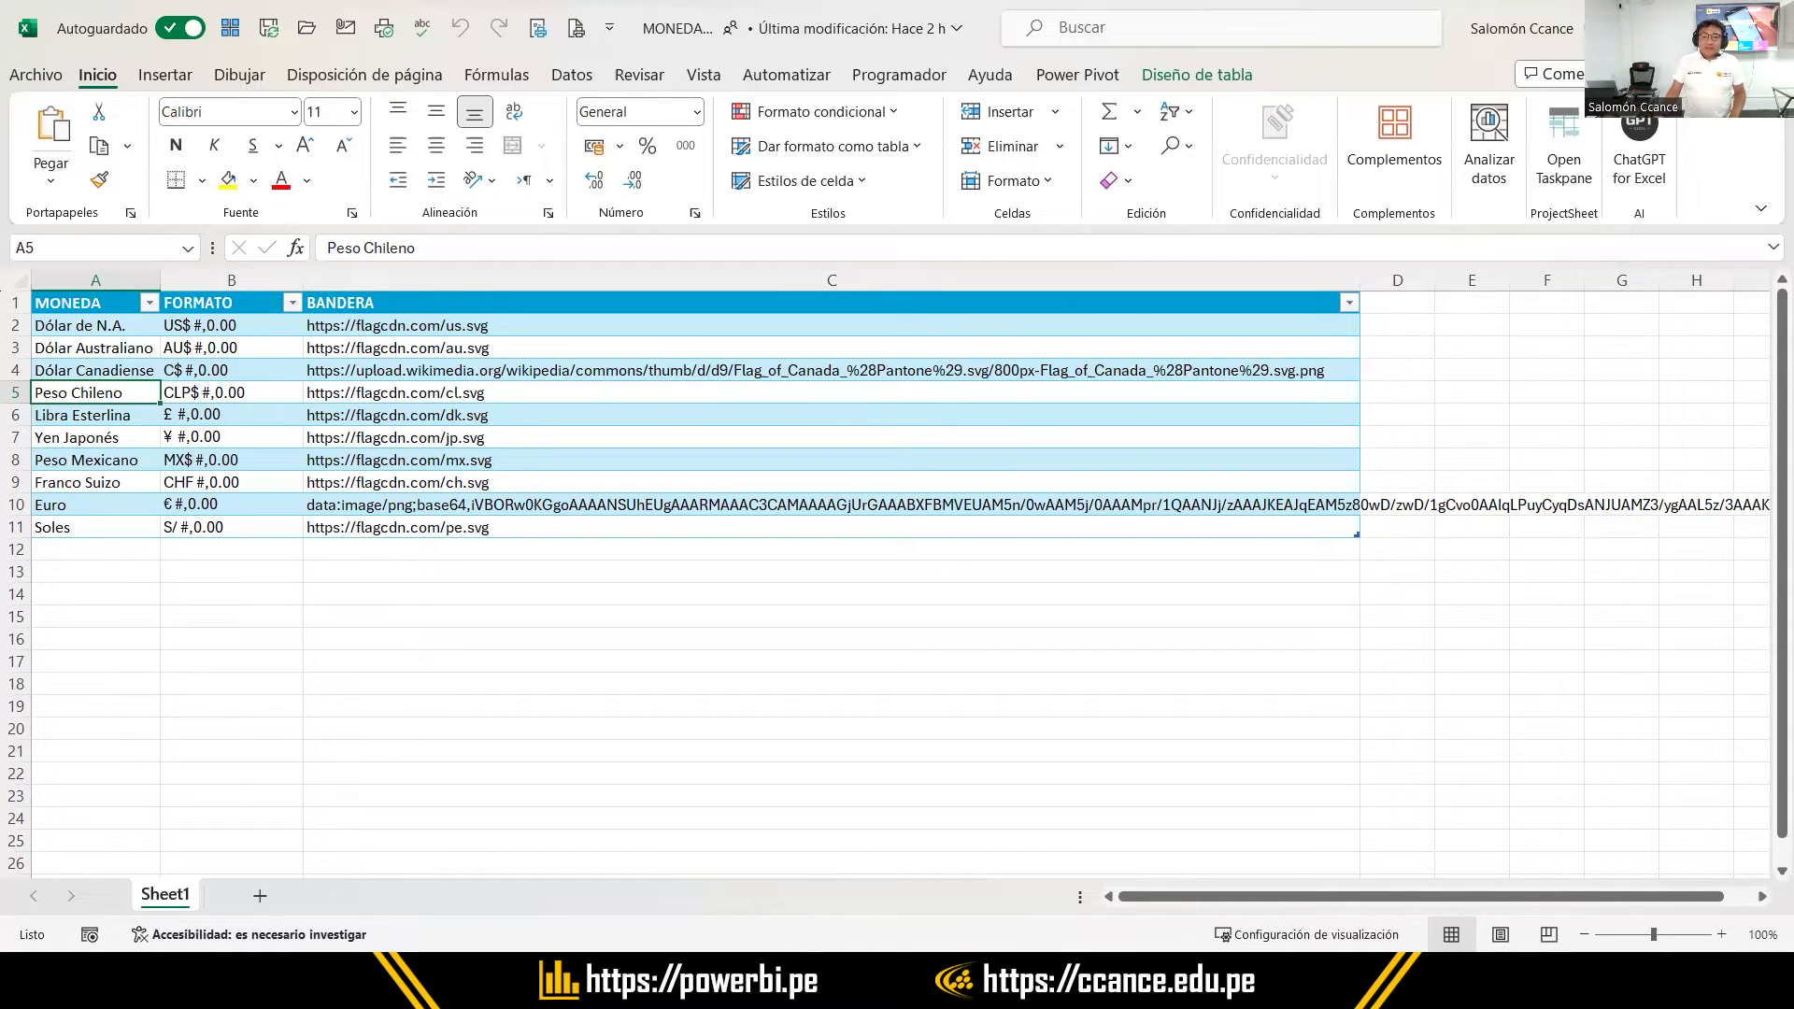
click(1197, 75)
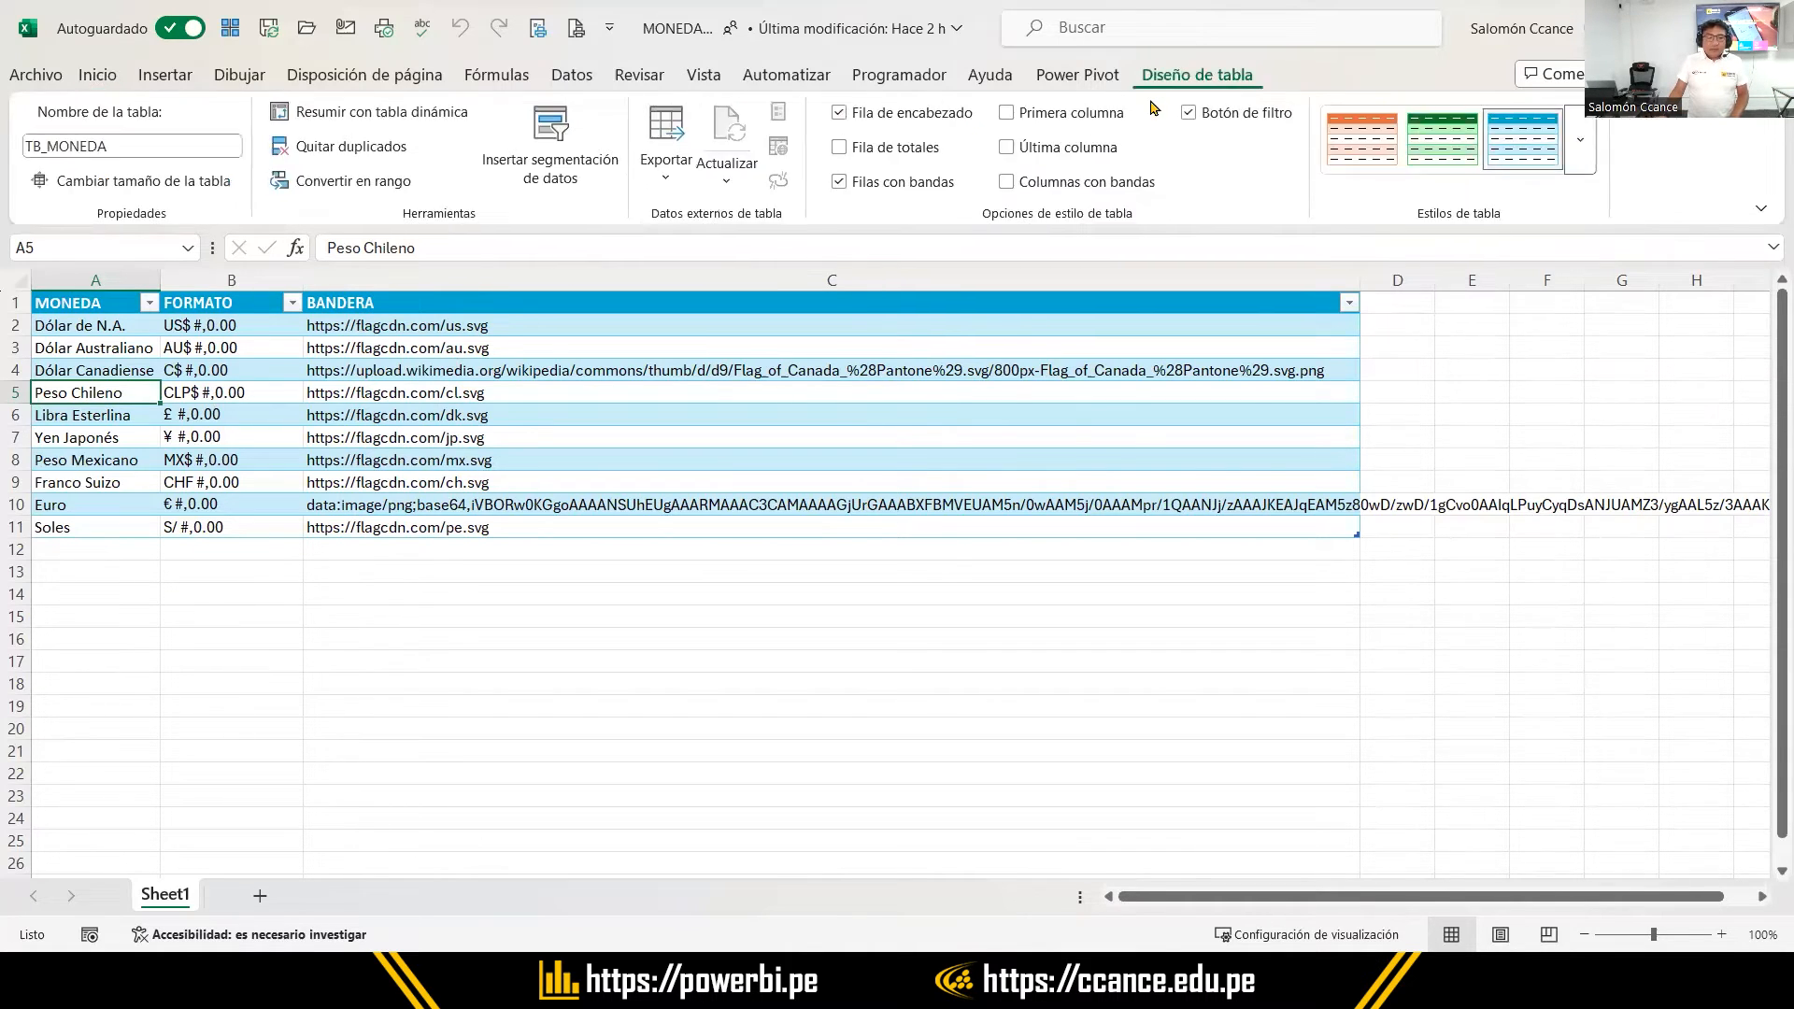
click(83, 146)
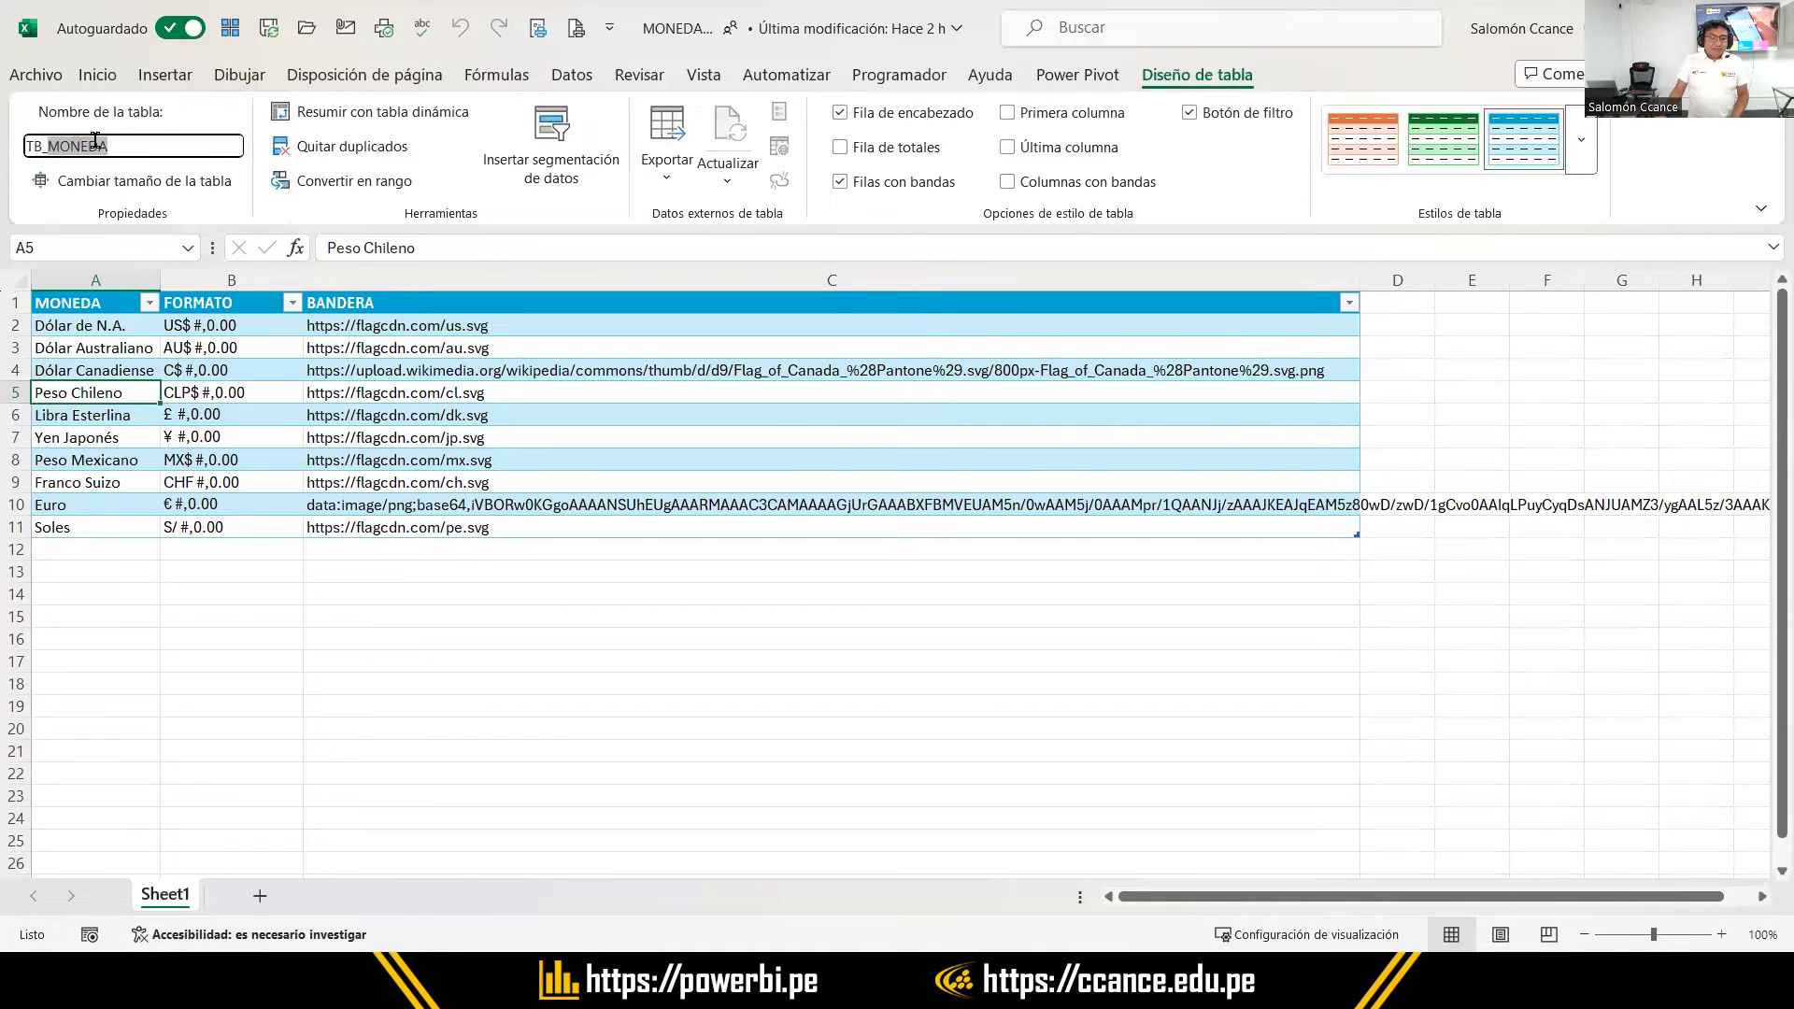
click(123, 137)
double_click(64, 145)
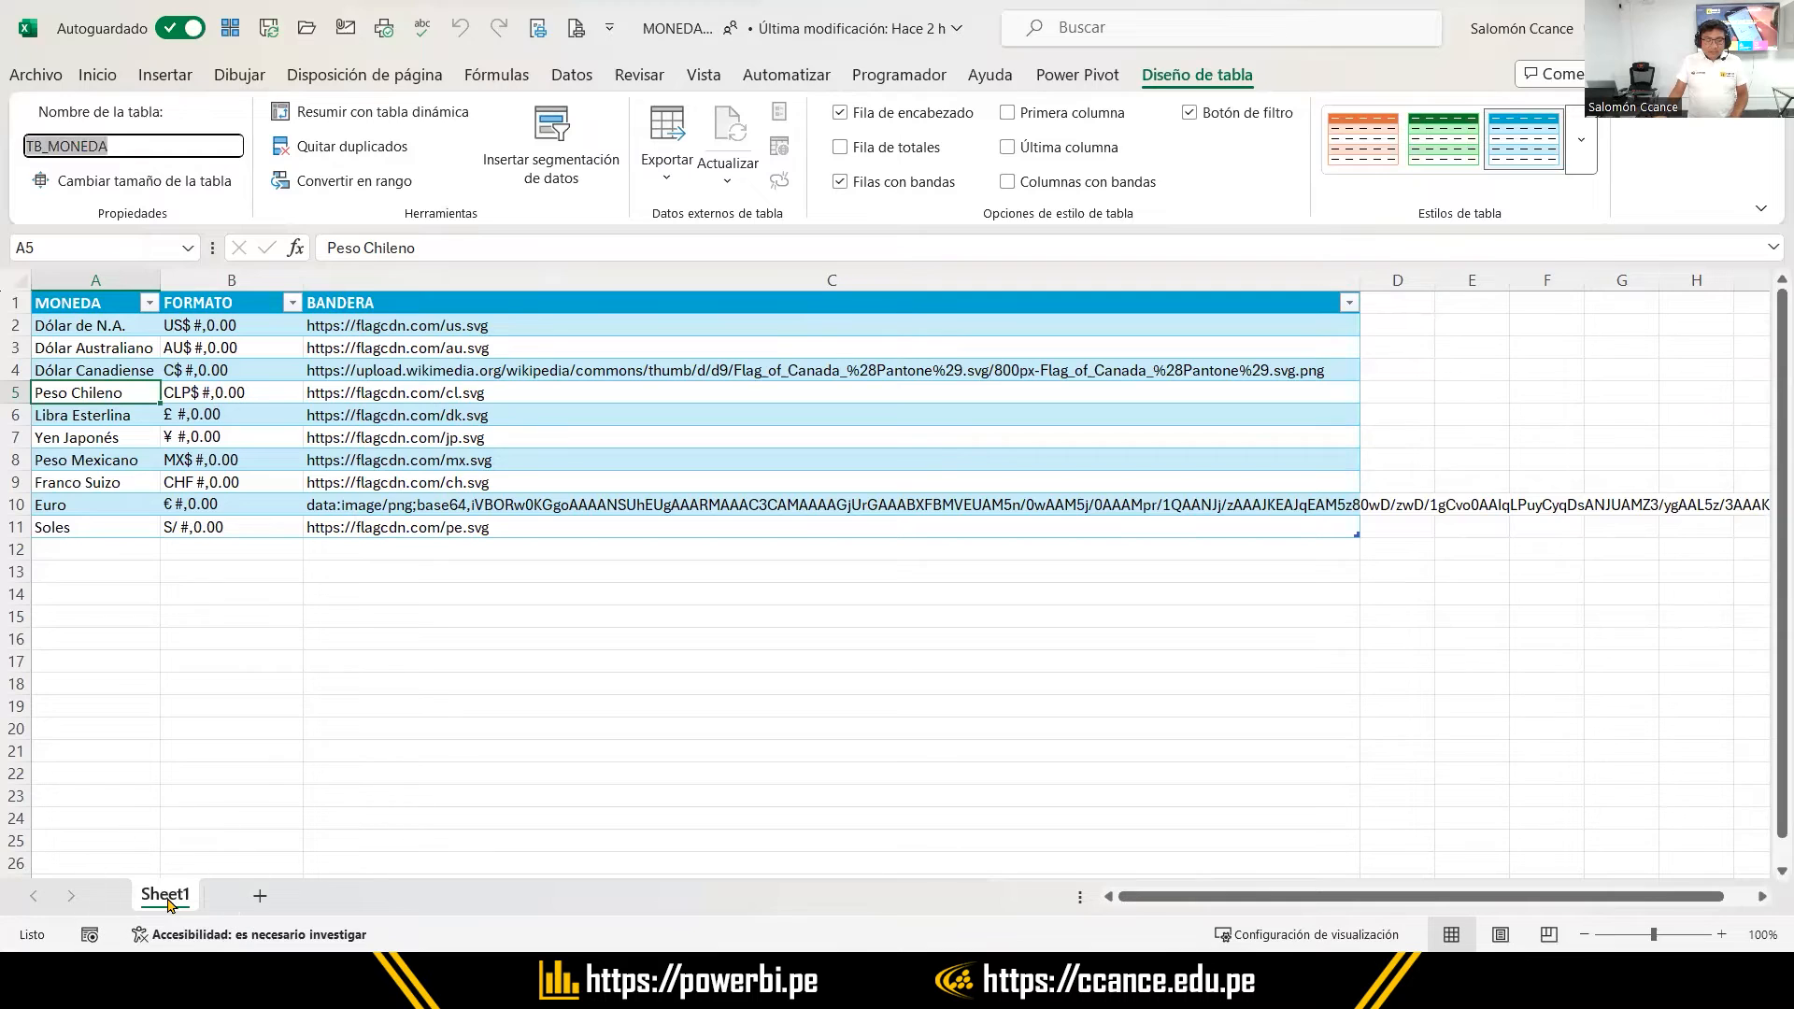
click(227, 395)
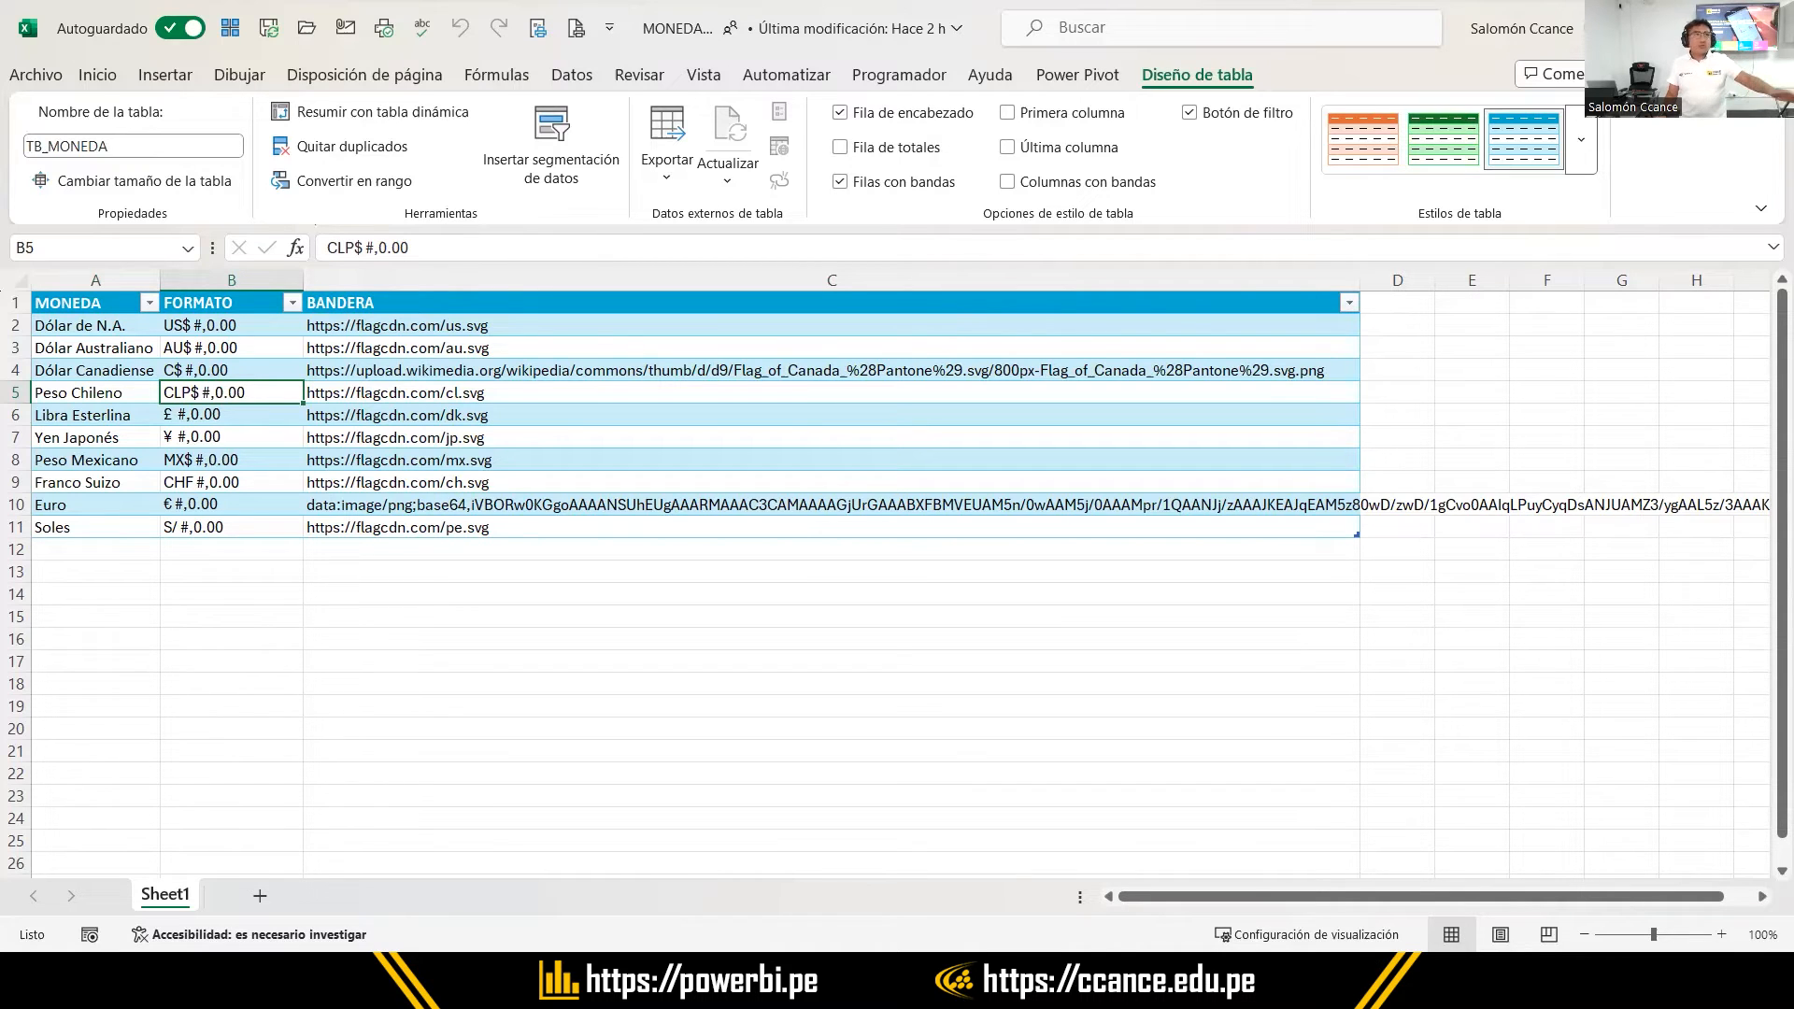
Close the Excel workbook, switch back to Power BI Desktop, and load the TB_MONEDA table from MONEDAS.xlsx
key(alt+F4)
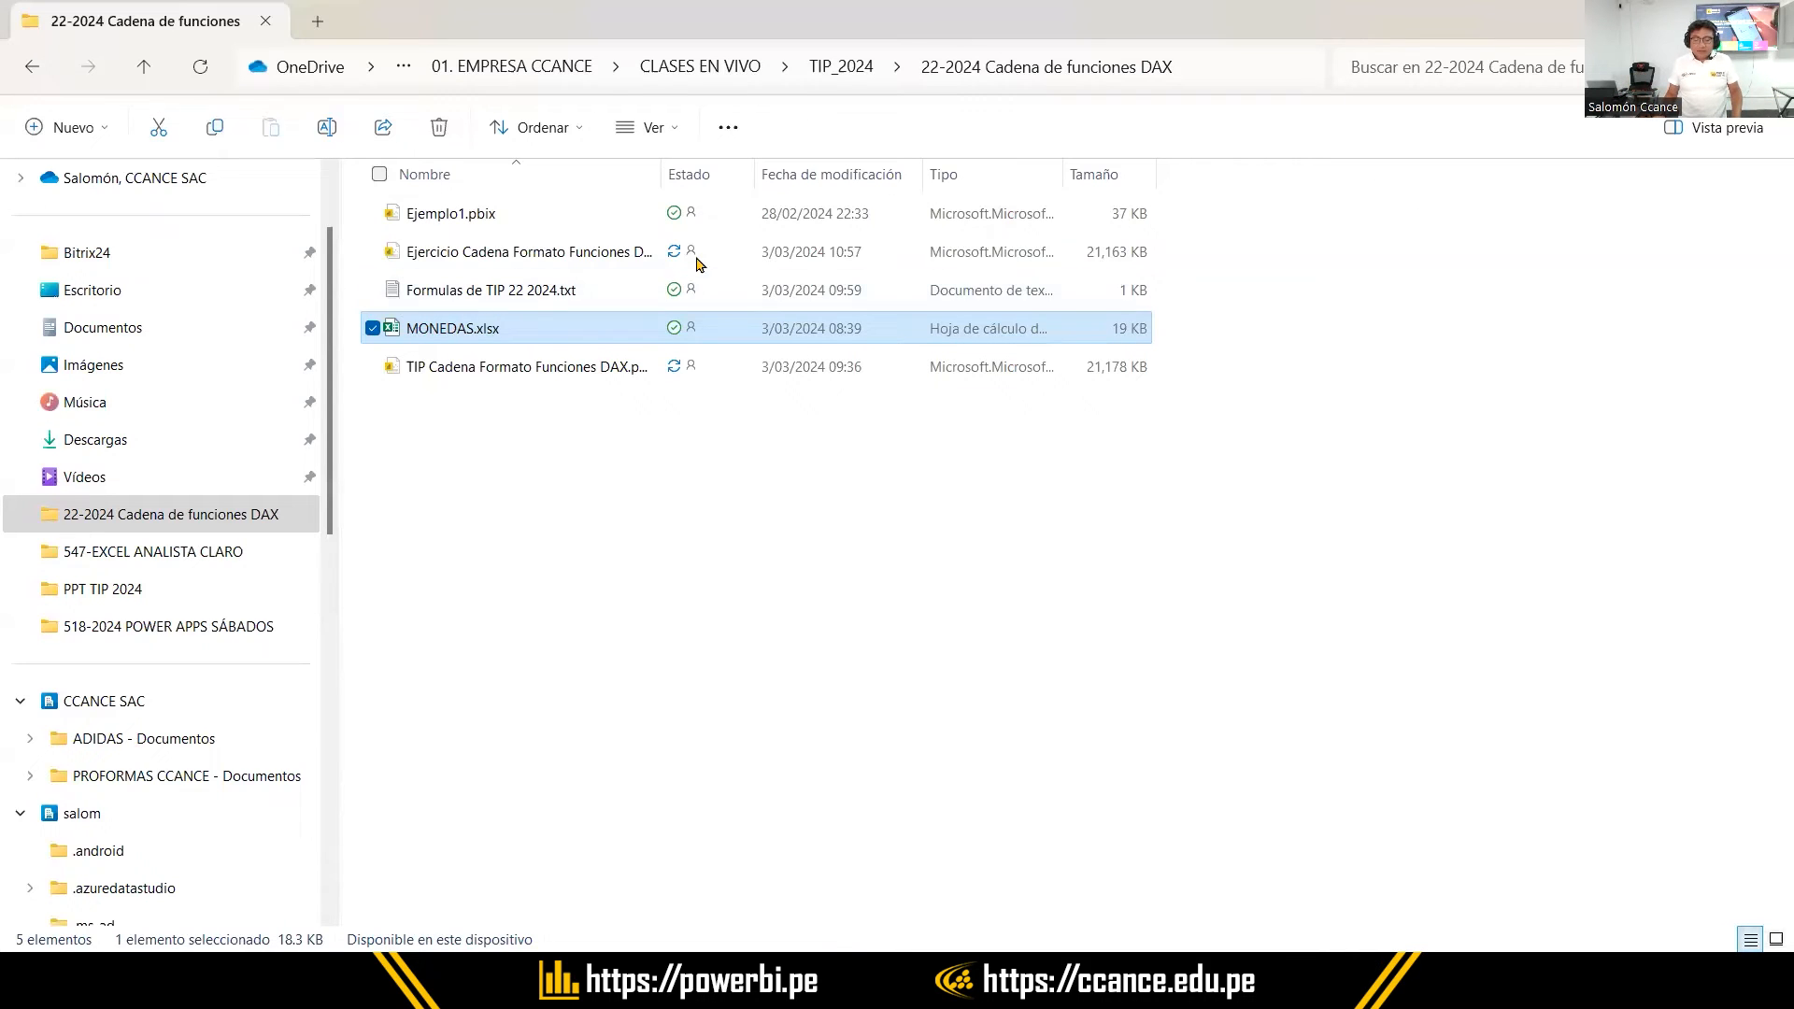
key(alt+Tab)
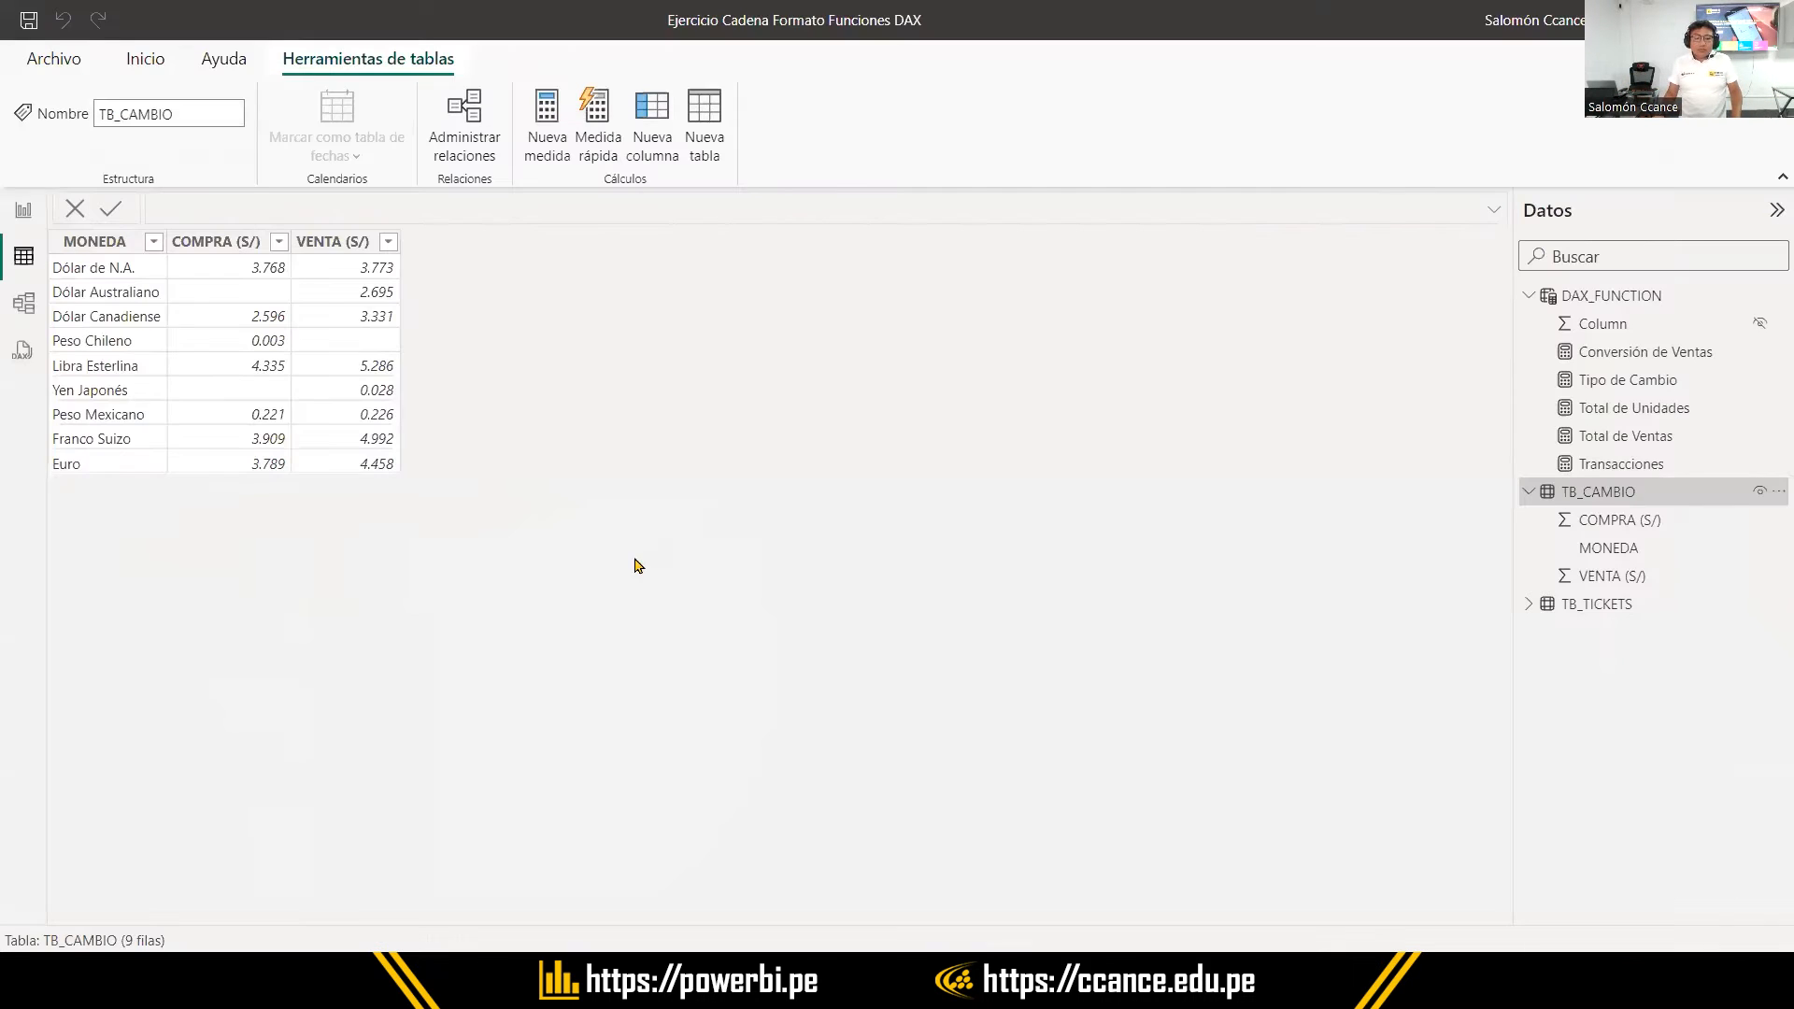
click(132, 65)
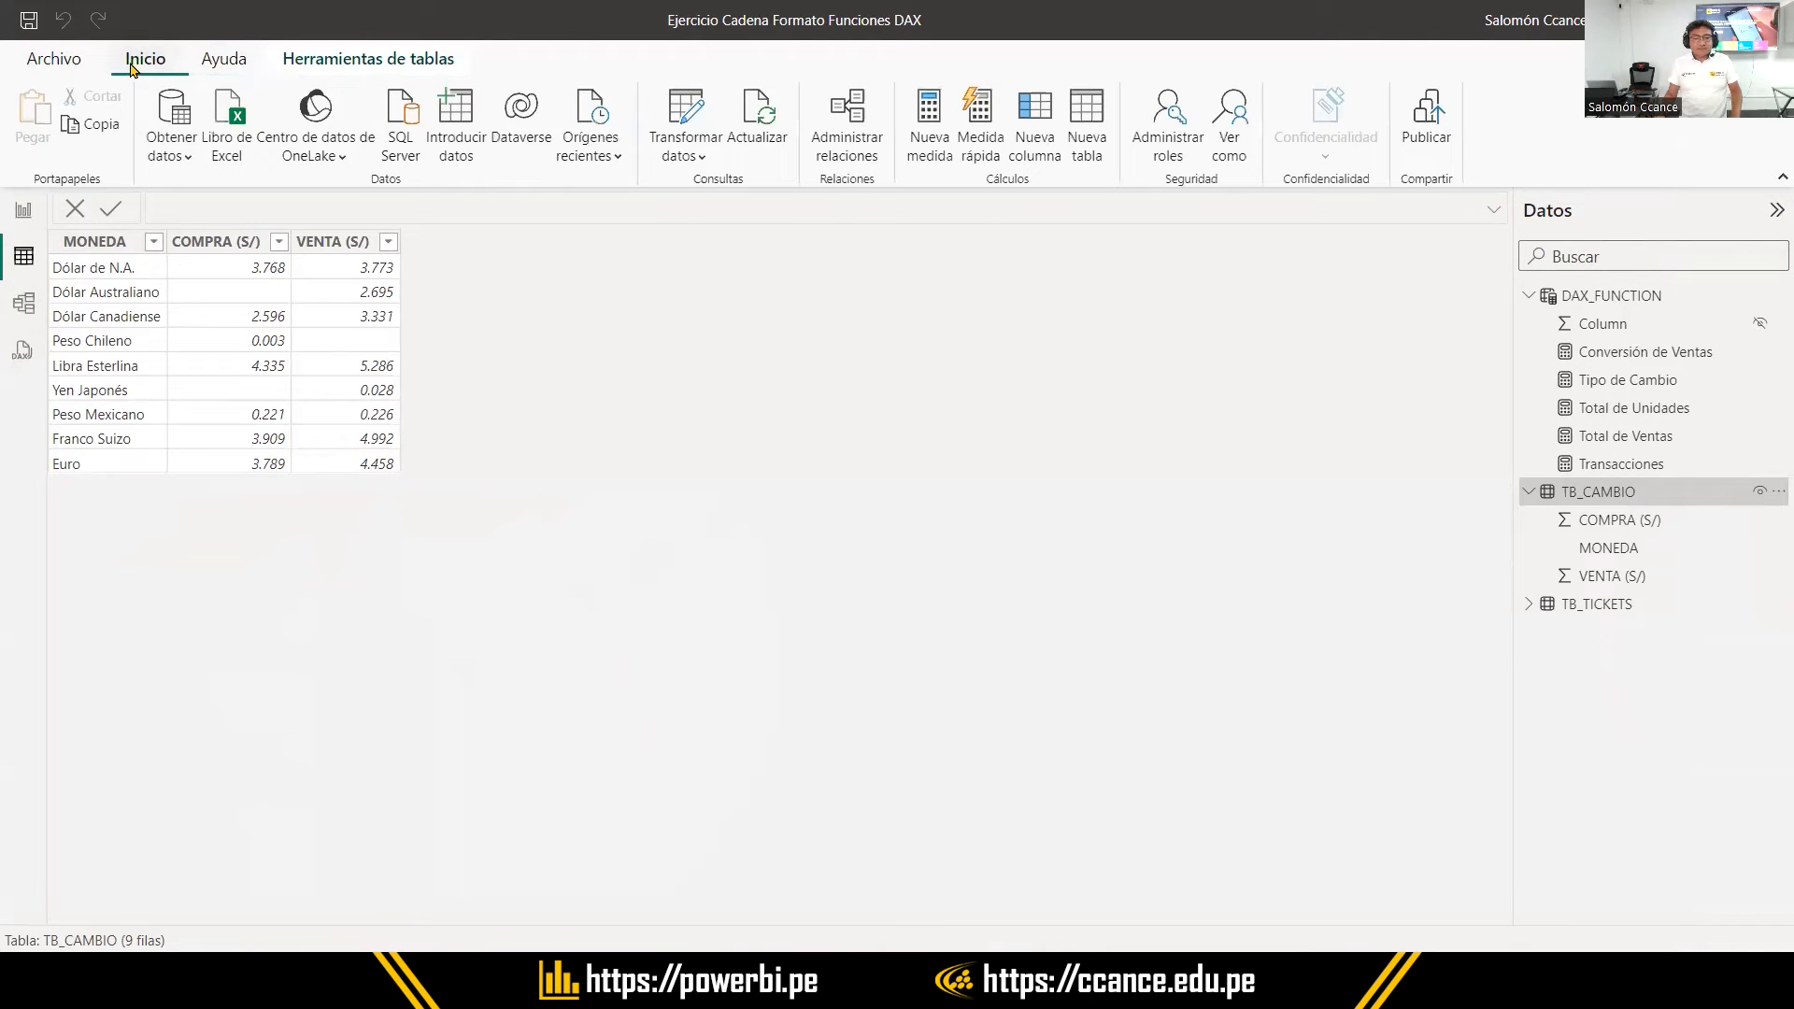
click(229, 141)
click(589, 188)
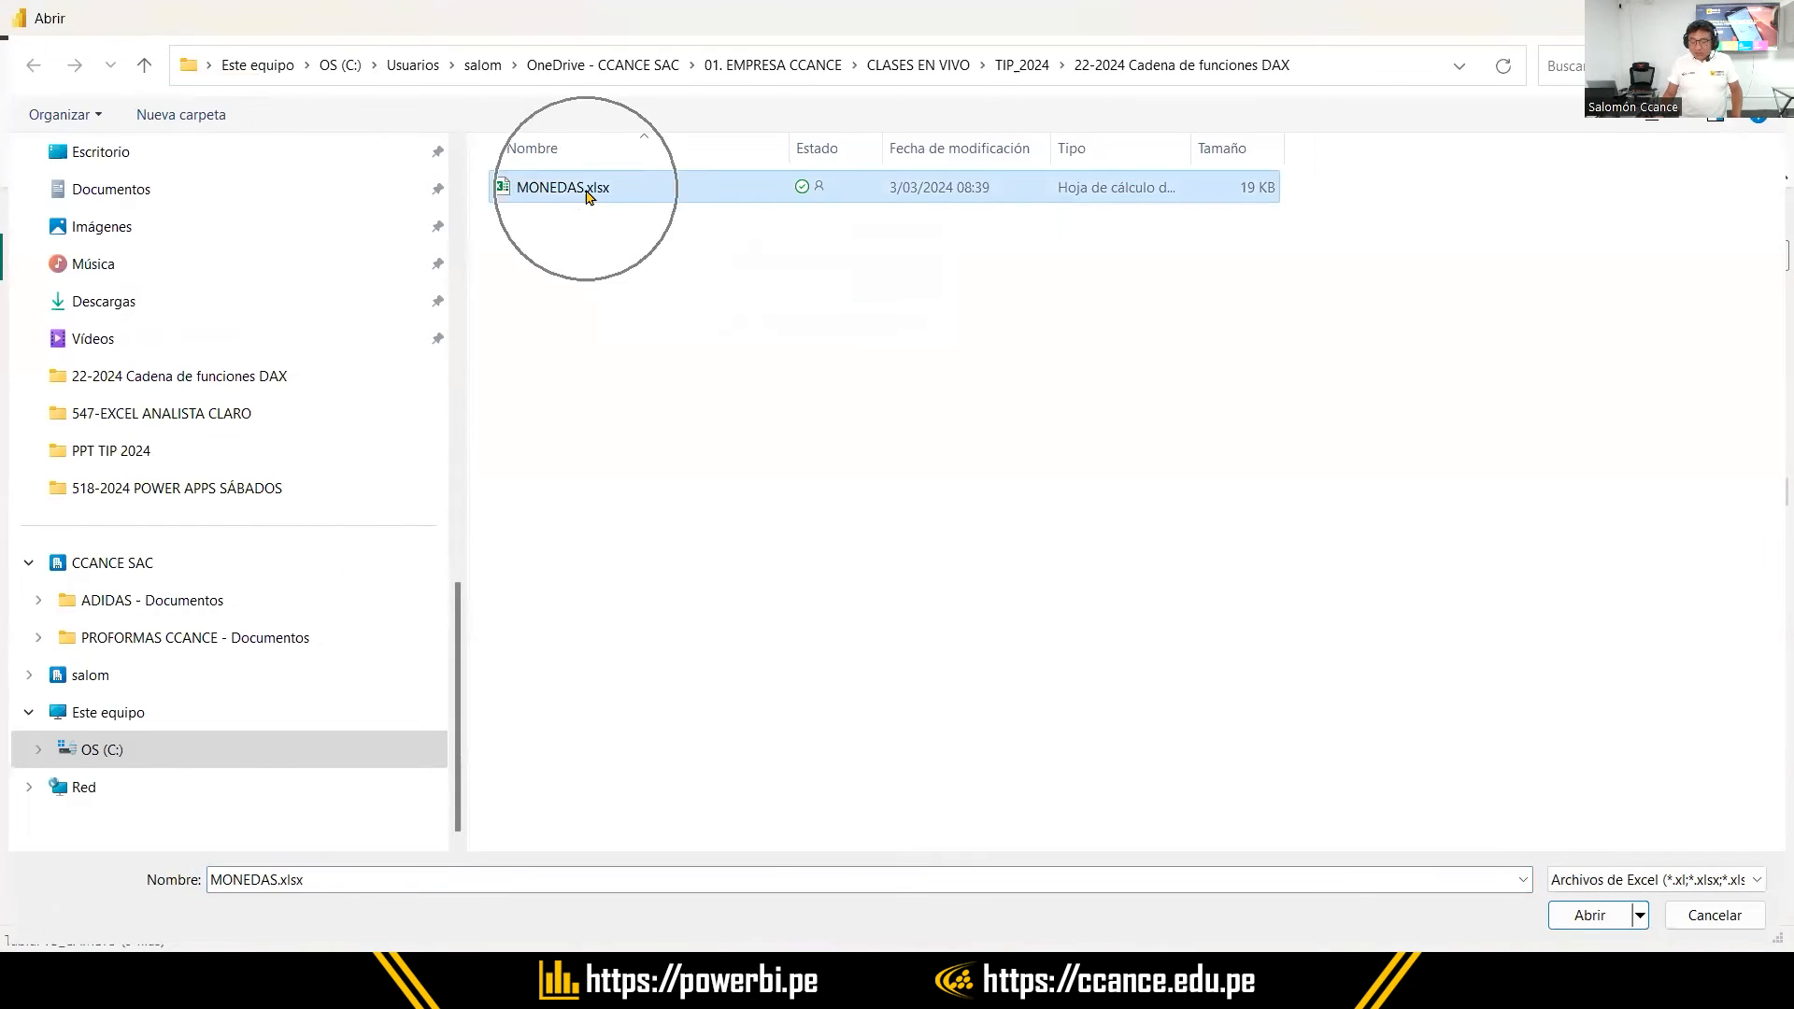
click(1596, 913)
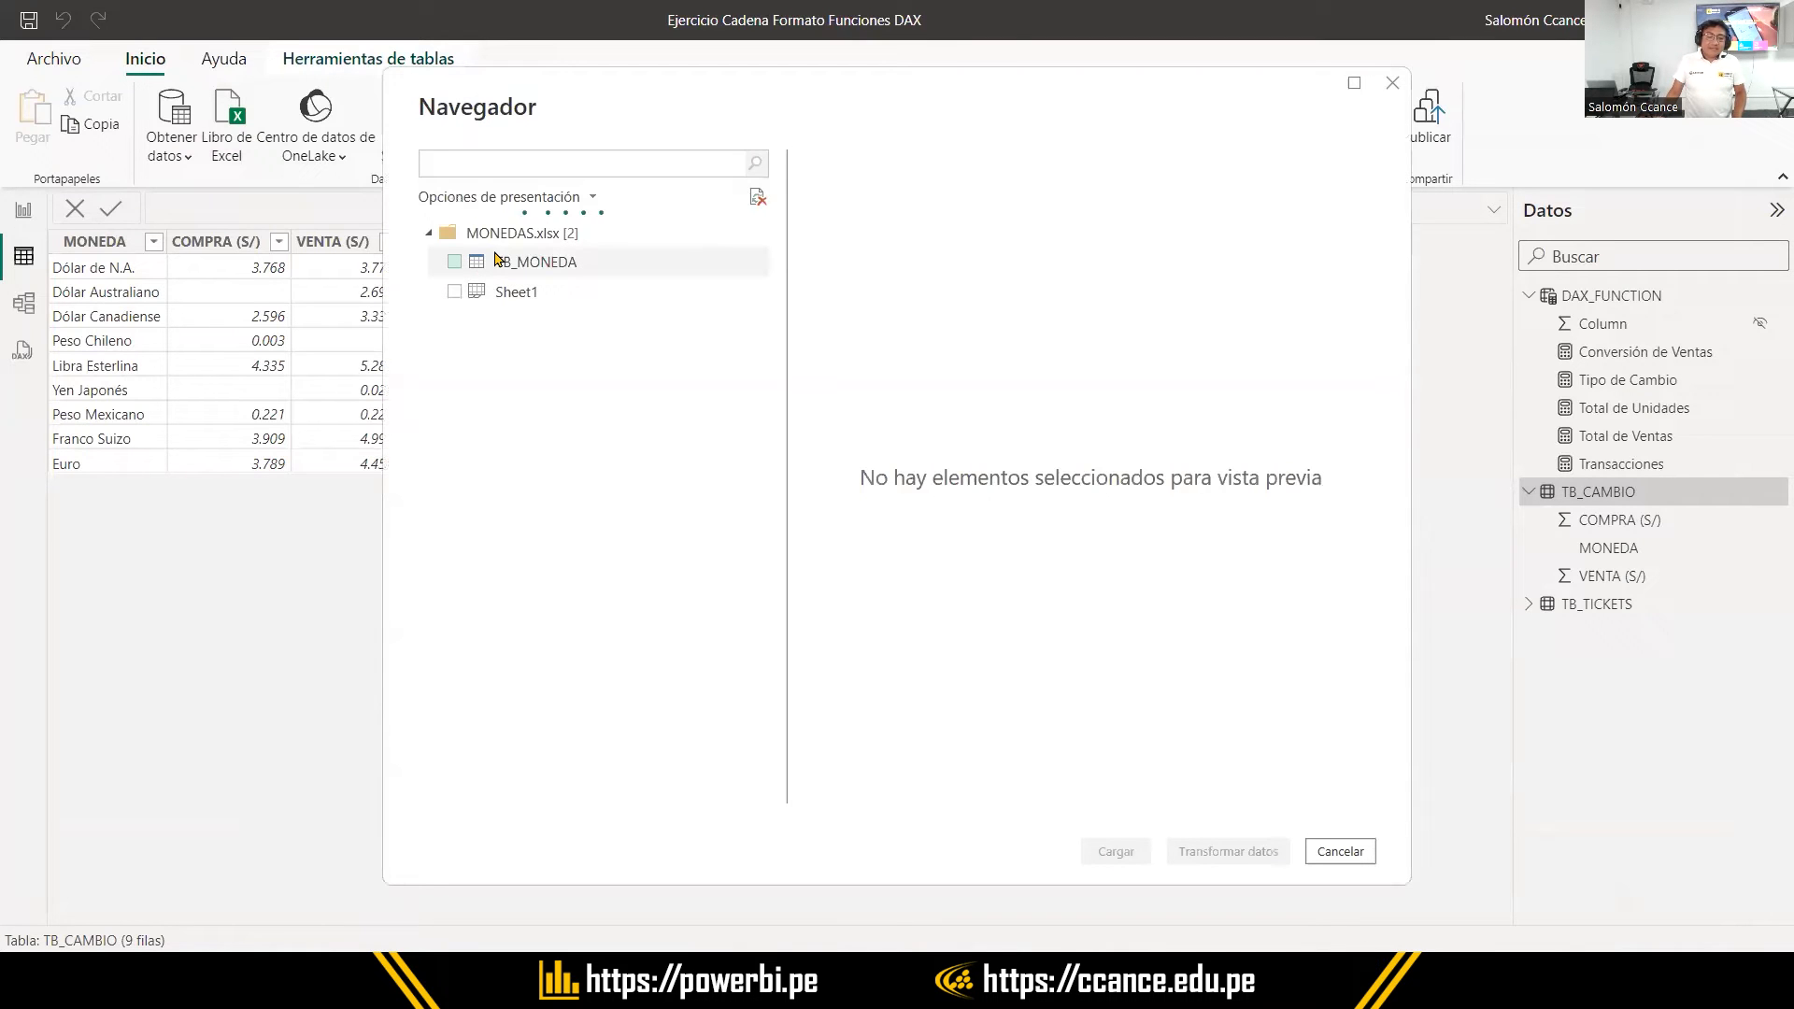
click(500, 265)
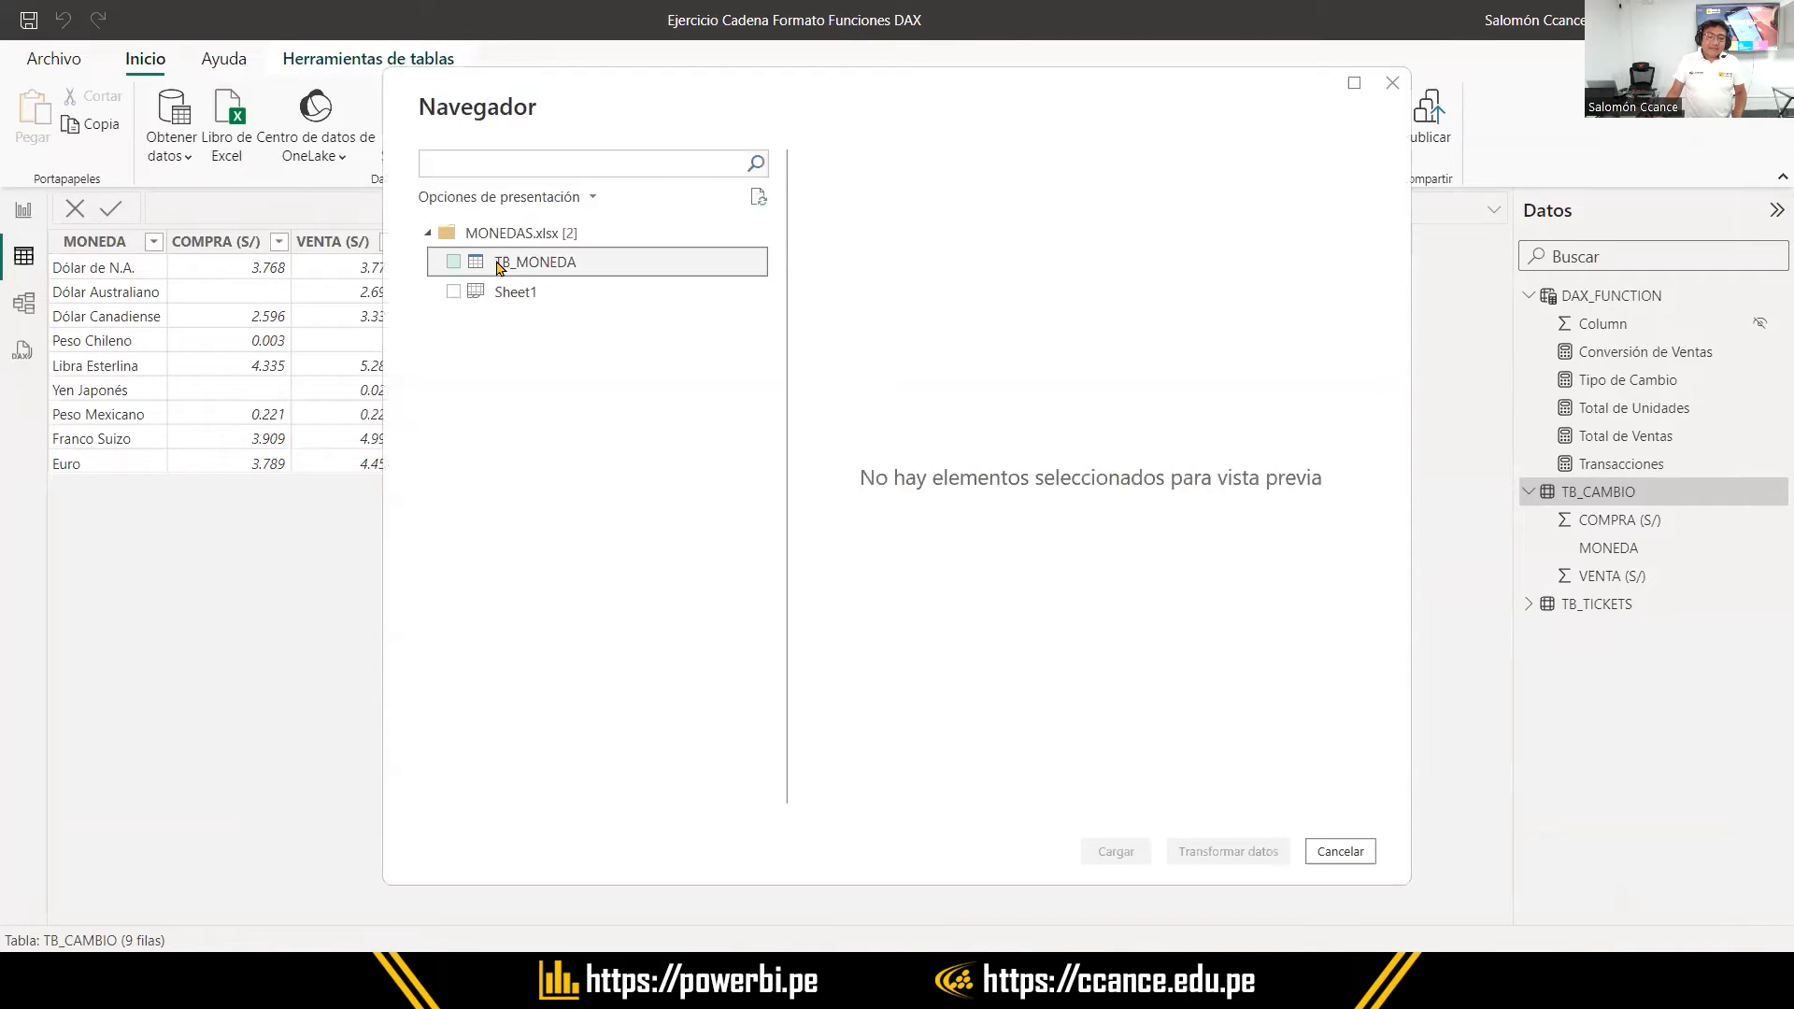
click(454, 262)
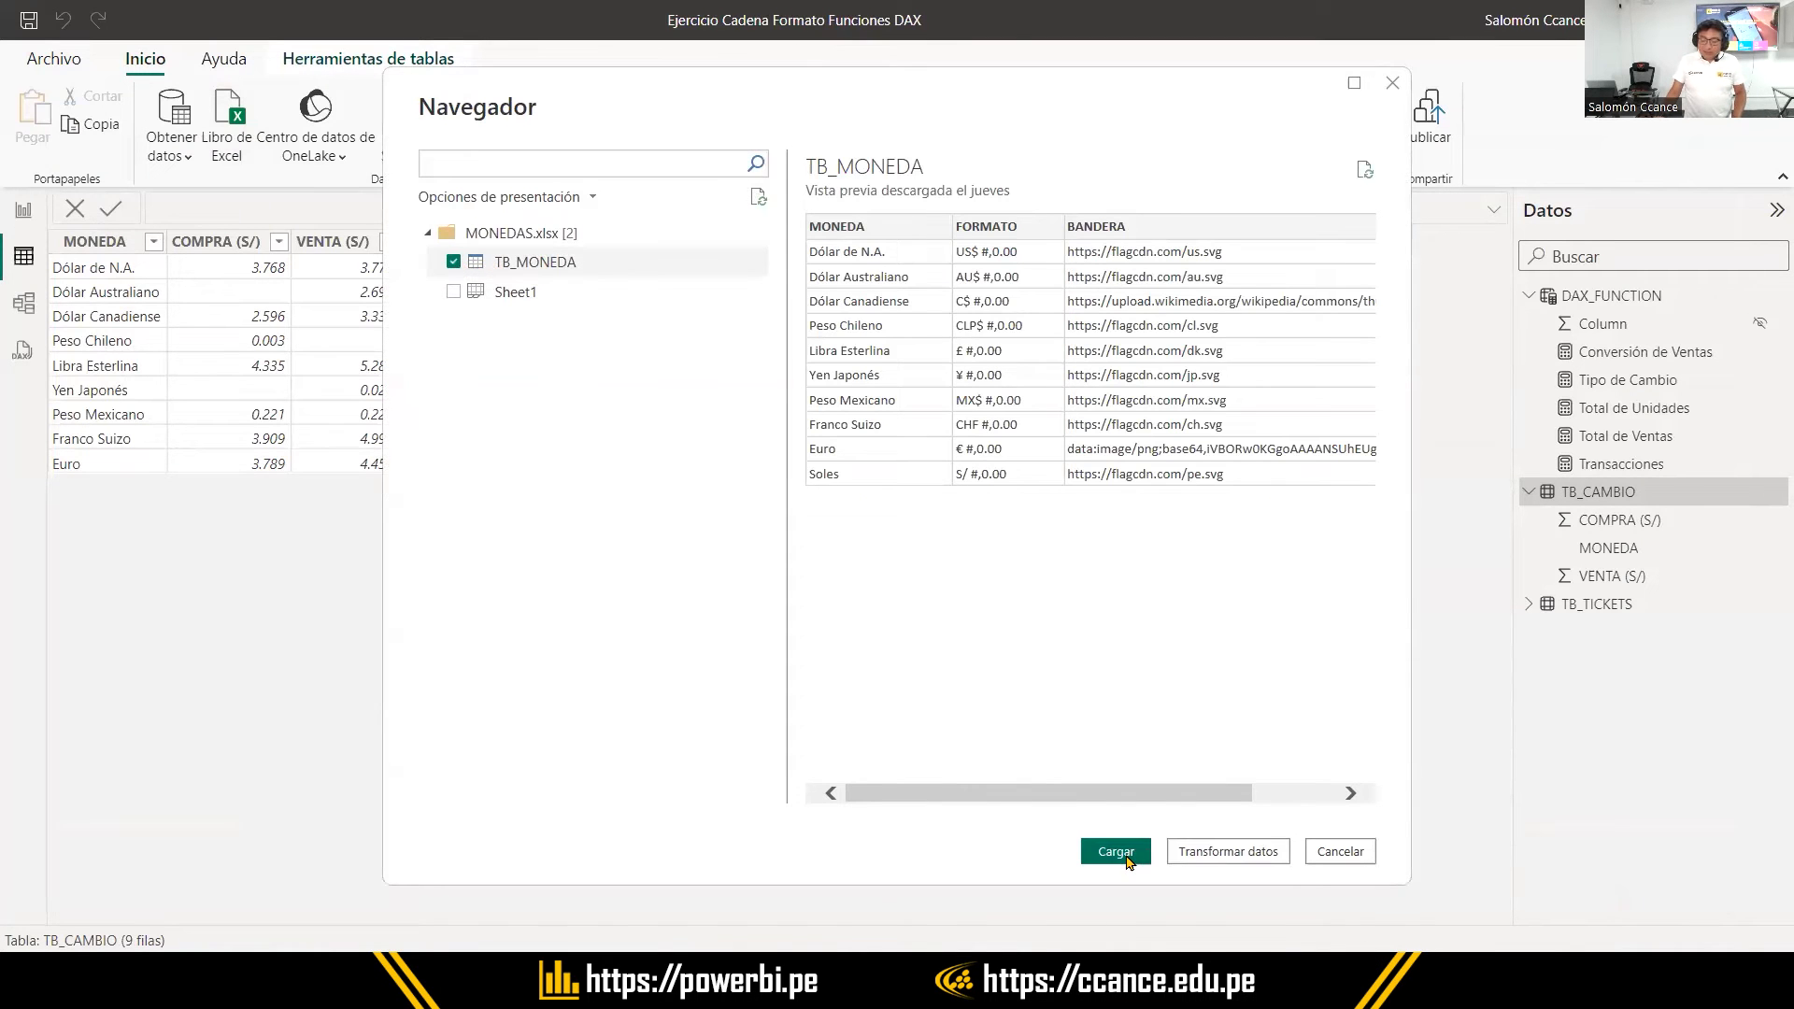
click(1117, 851)
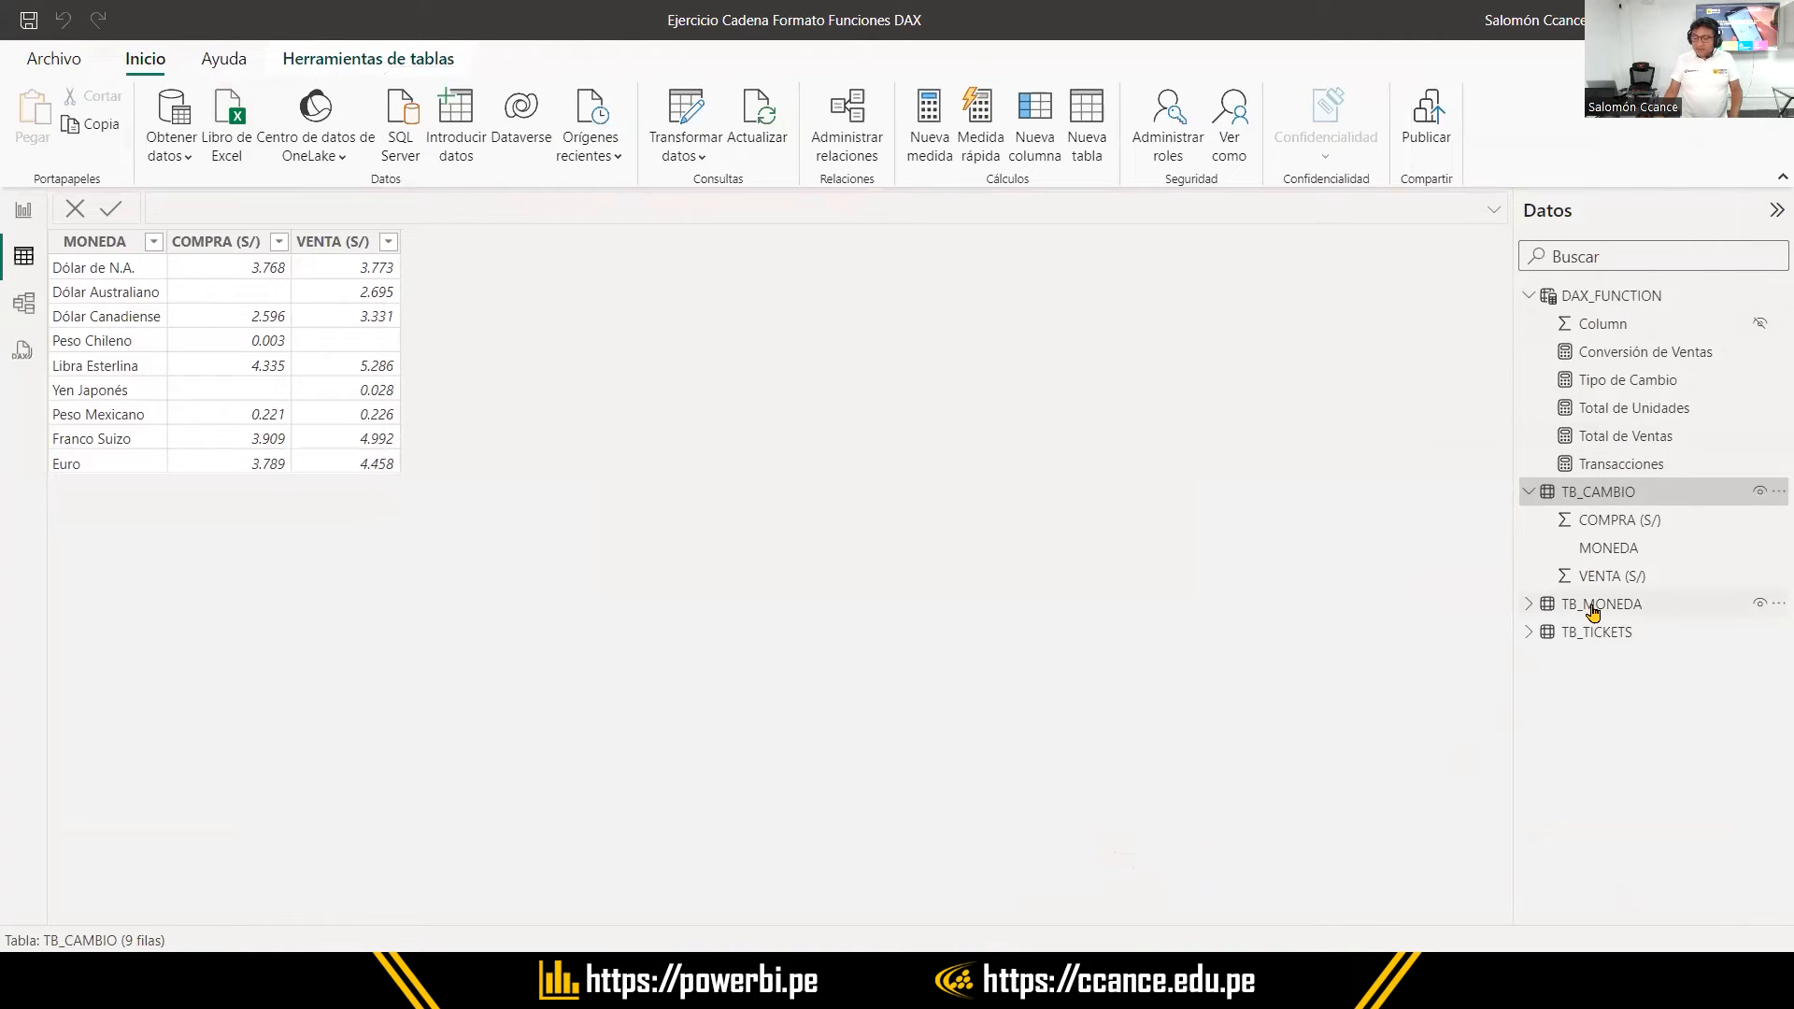
Show the data of the TB_MONEDA table and narrow its BANDERA column so all its columns fit in view
click(1593, 609)
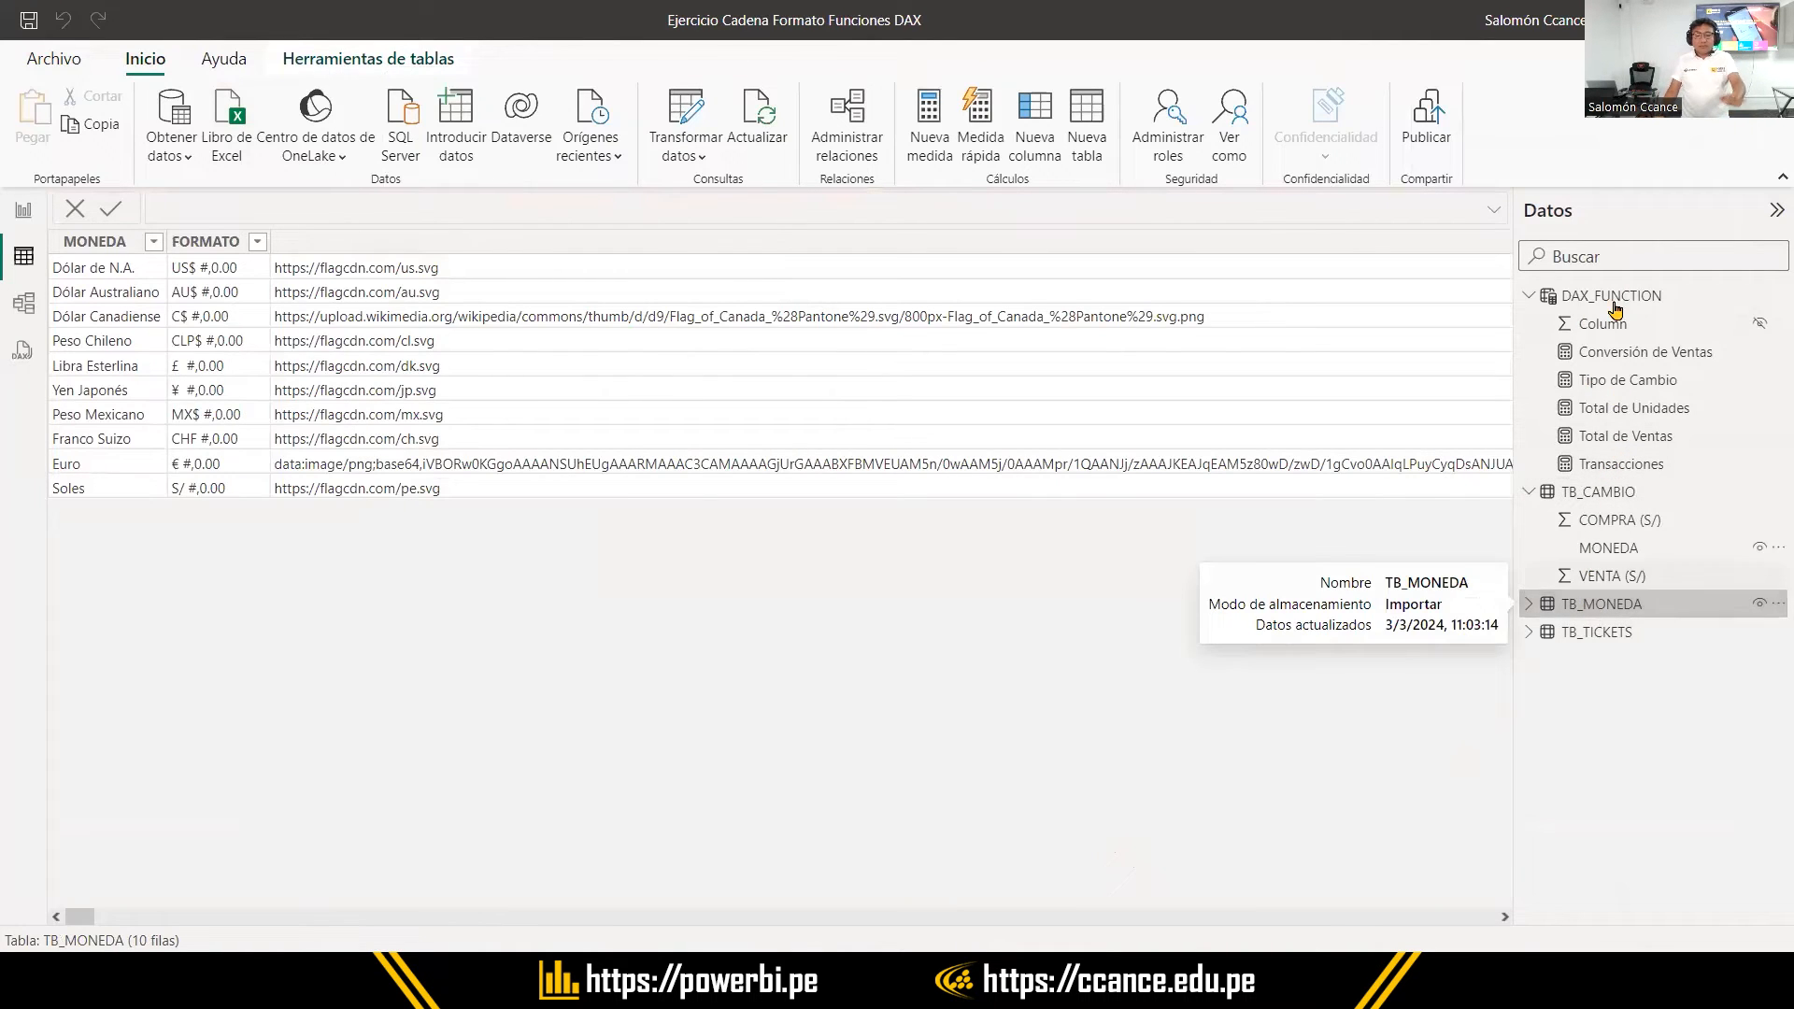
click(513, 277)
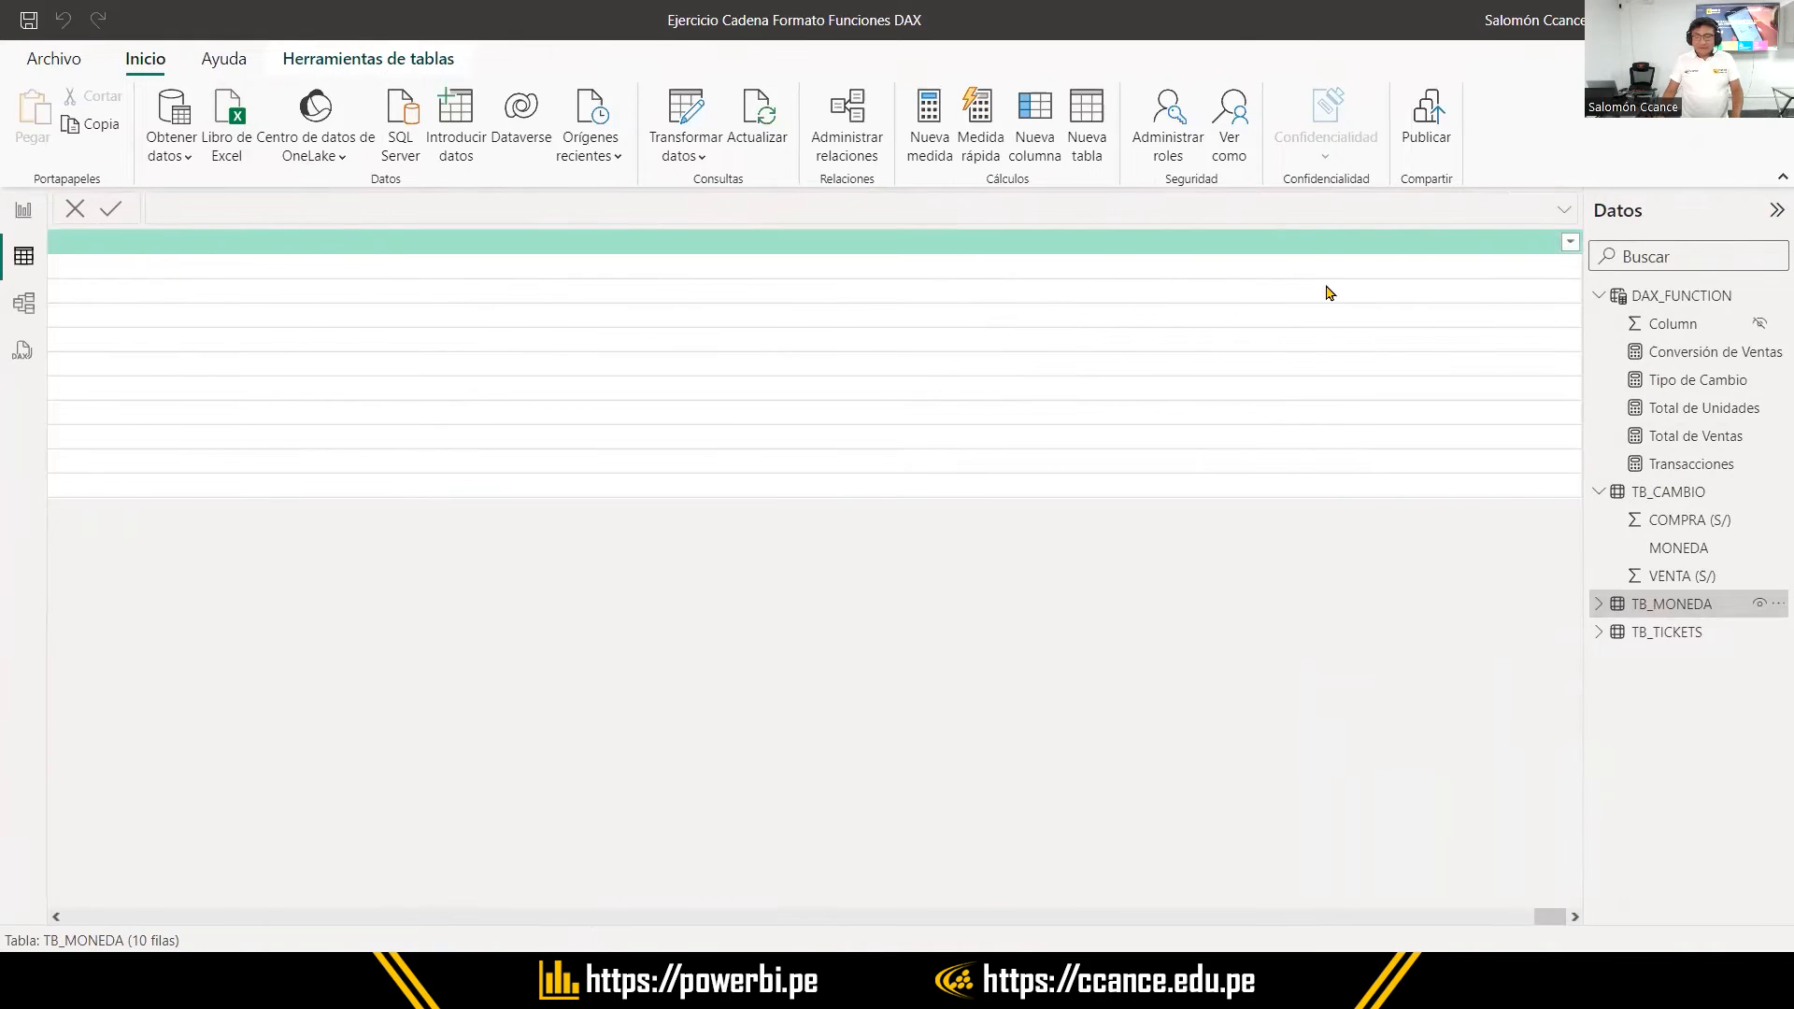
drag(513, 922, 696, 922)
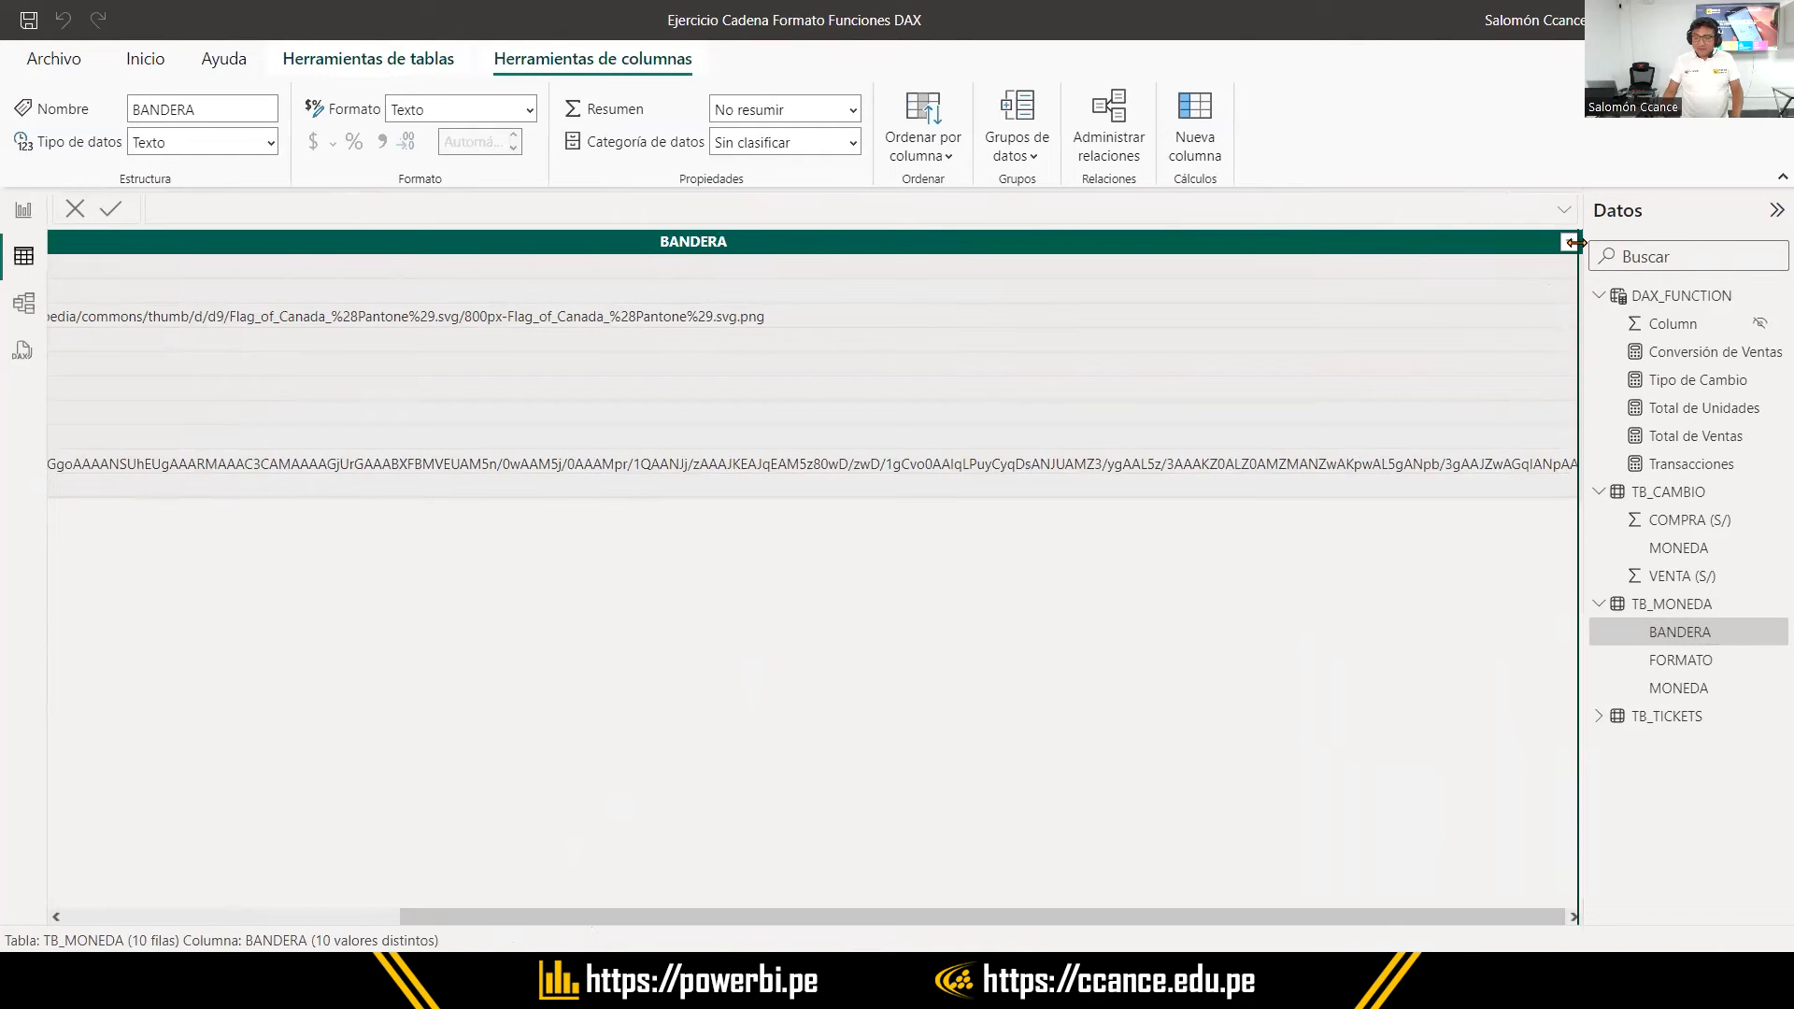
drag(1579, 233, 941, 233)
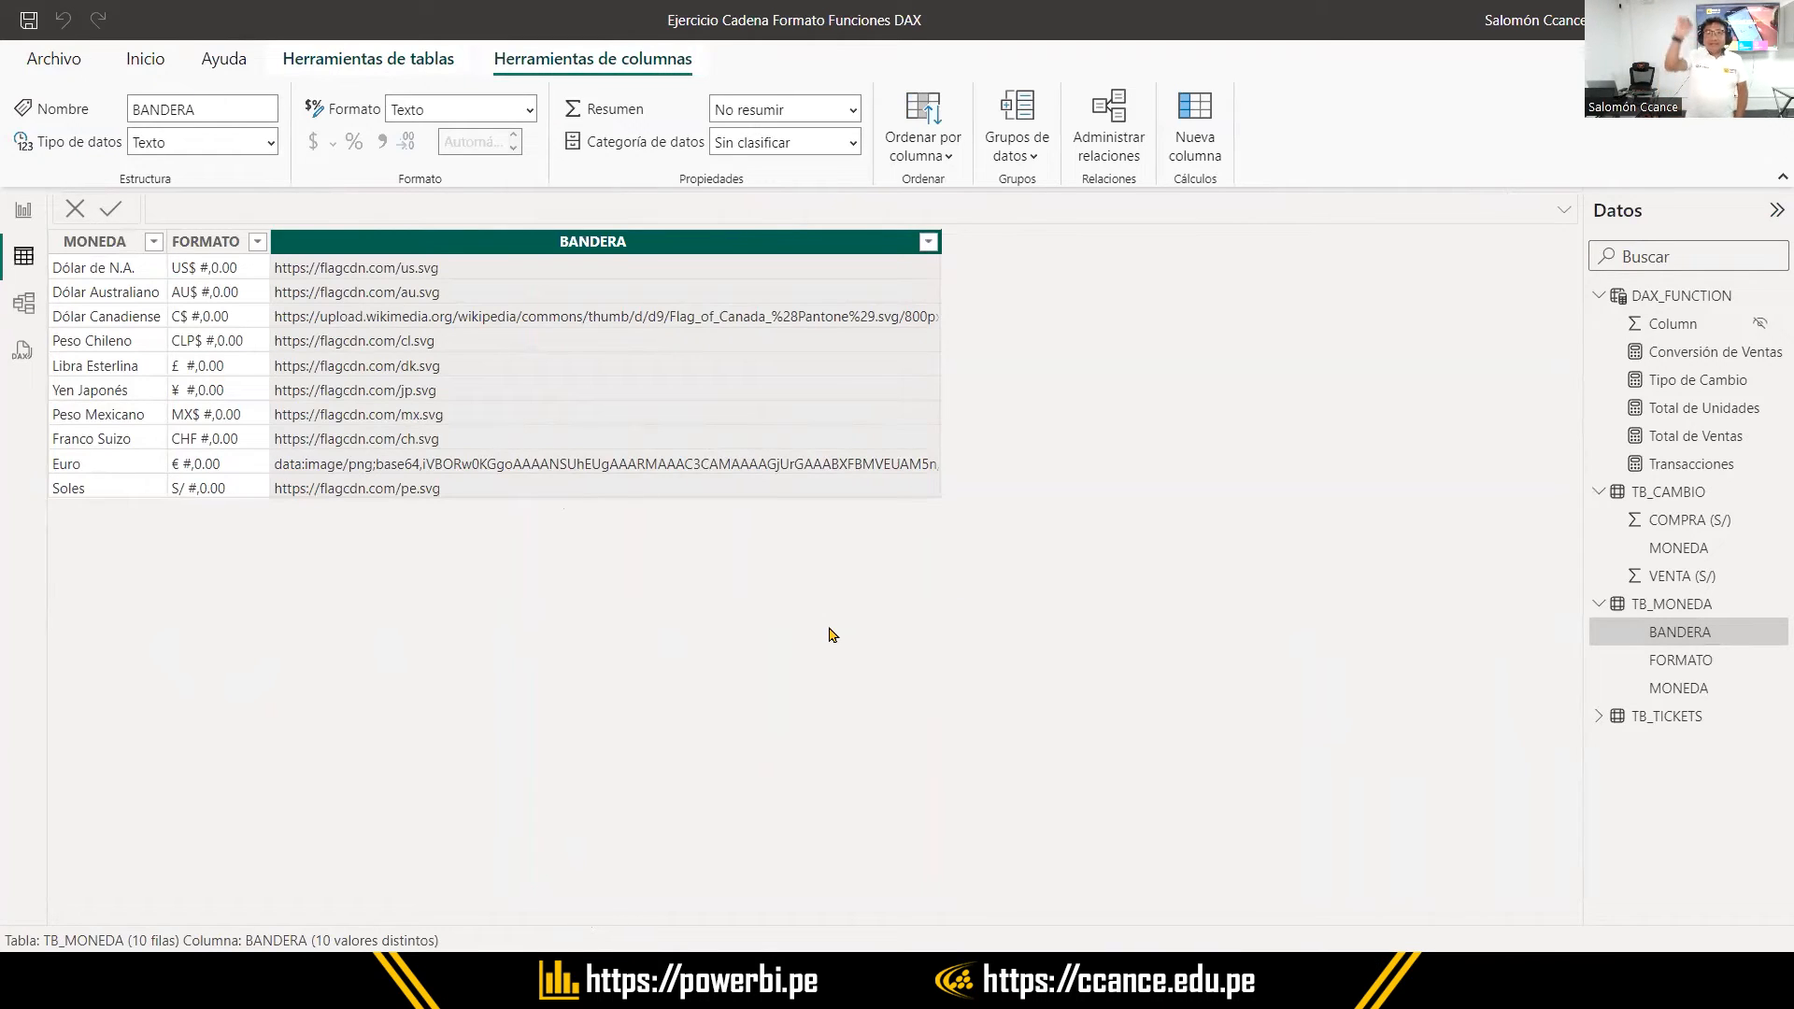
click(393, 273)
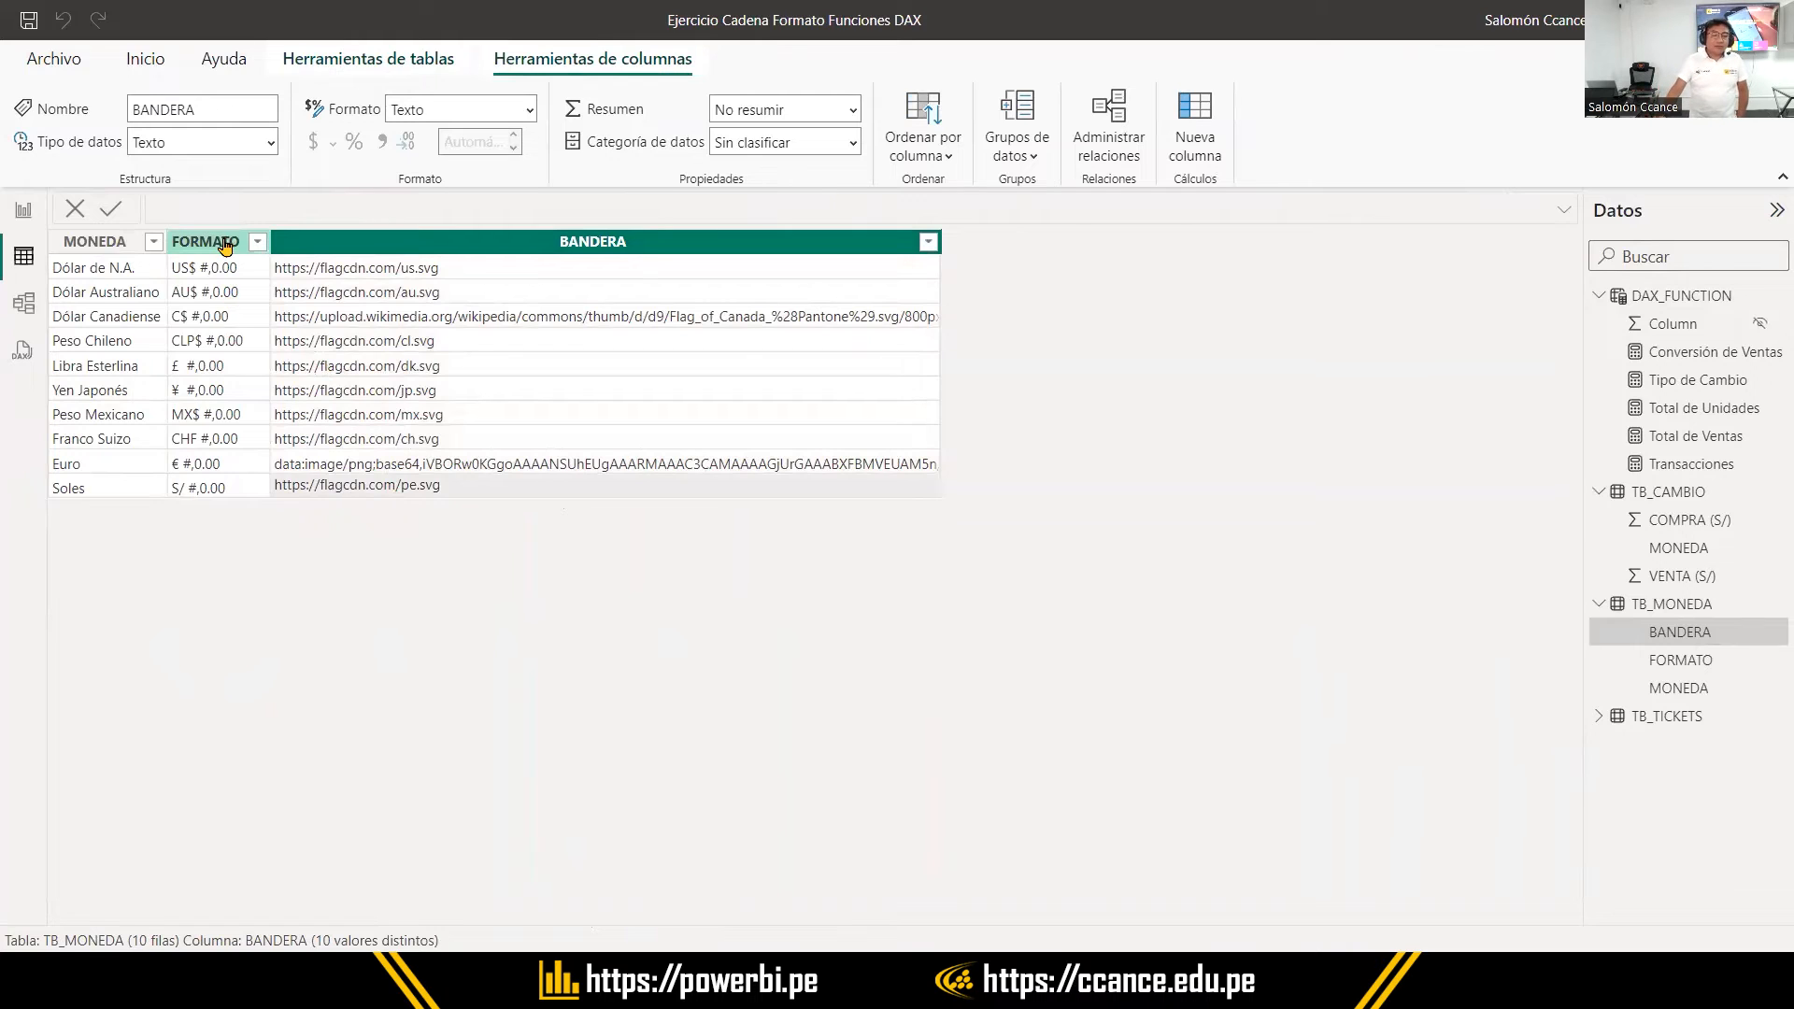
click(224, 243)
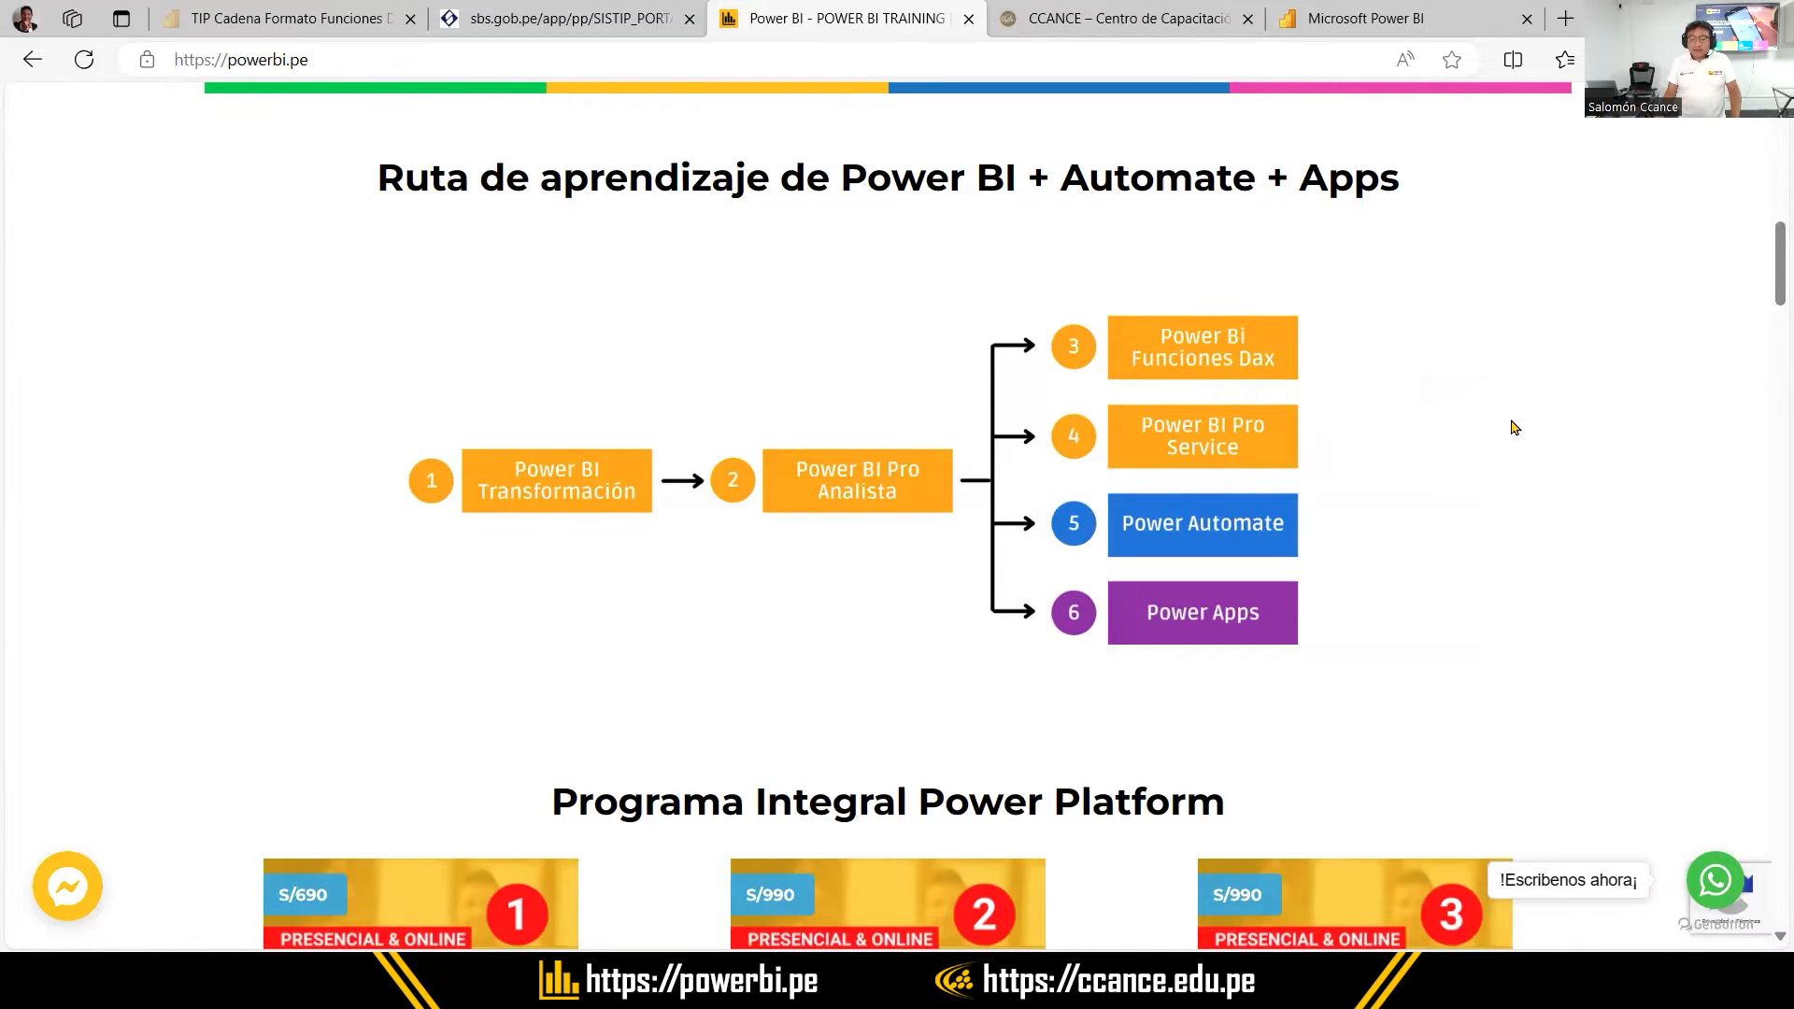
scroll(1434, 495, up, 3)
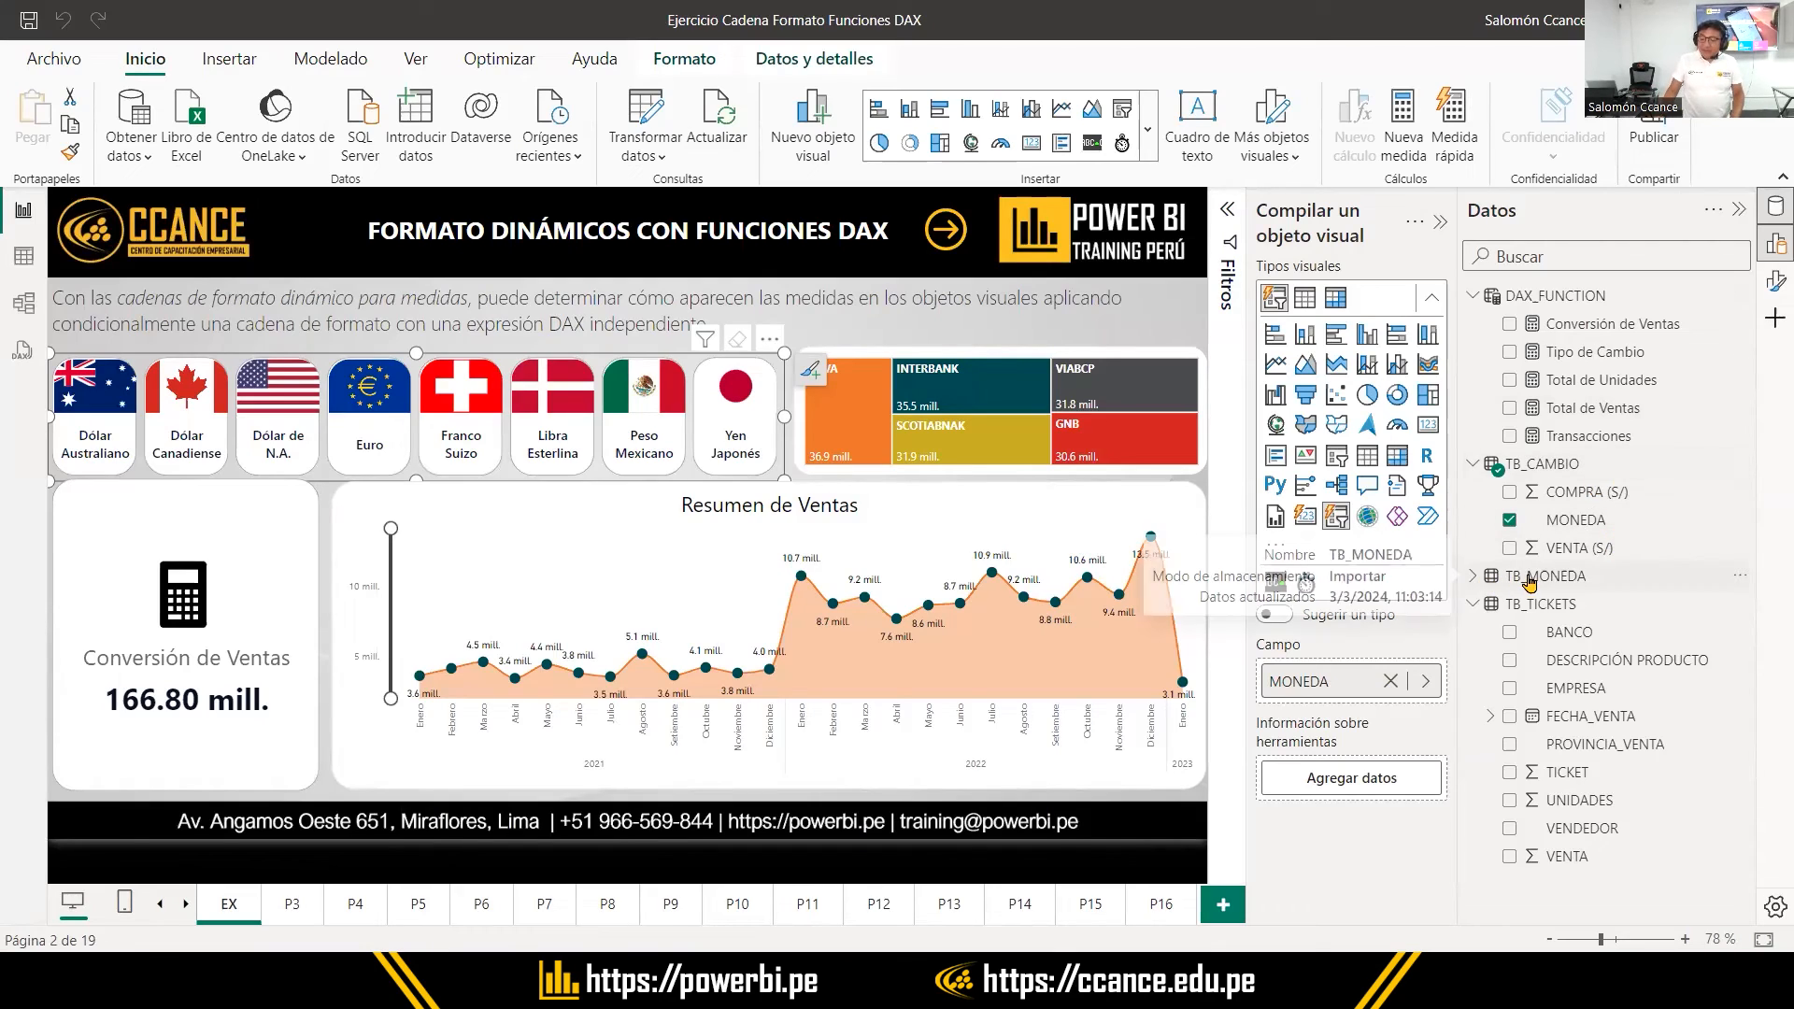
Expand the TB_MONEDA table's fields beside the report page and return to the table's data
click(1486, 581)
click(1476, 581)
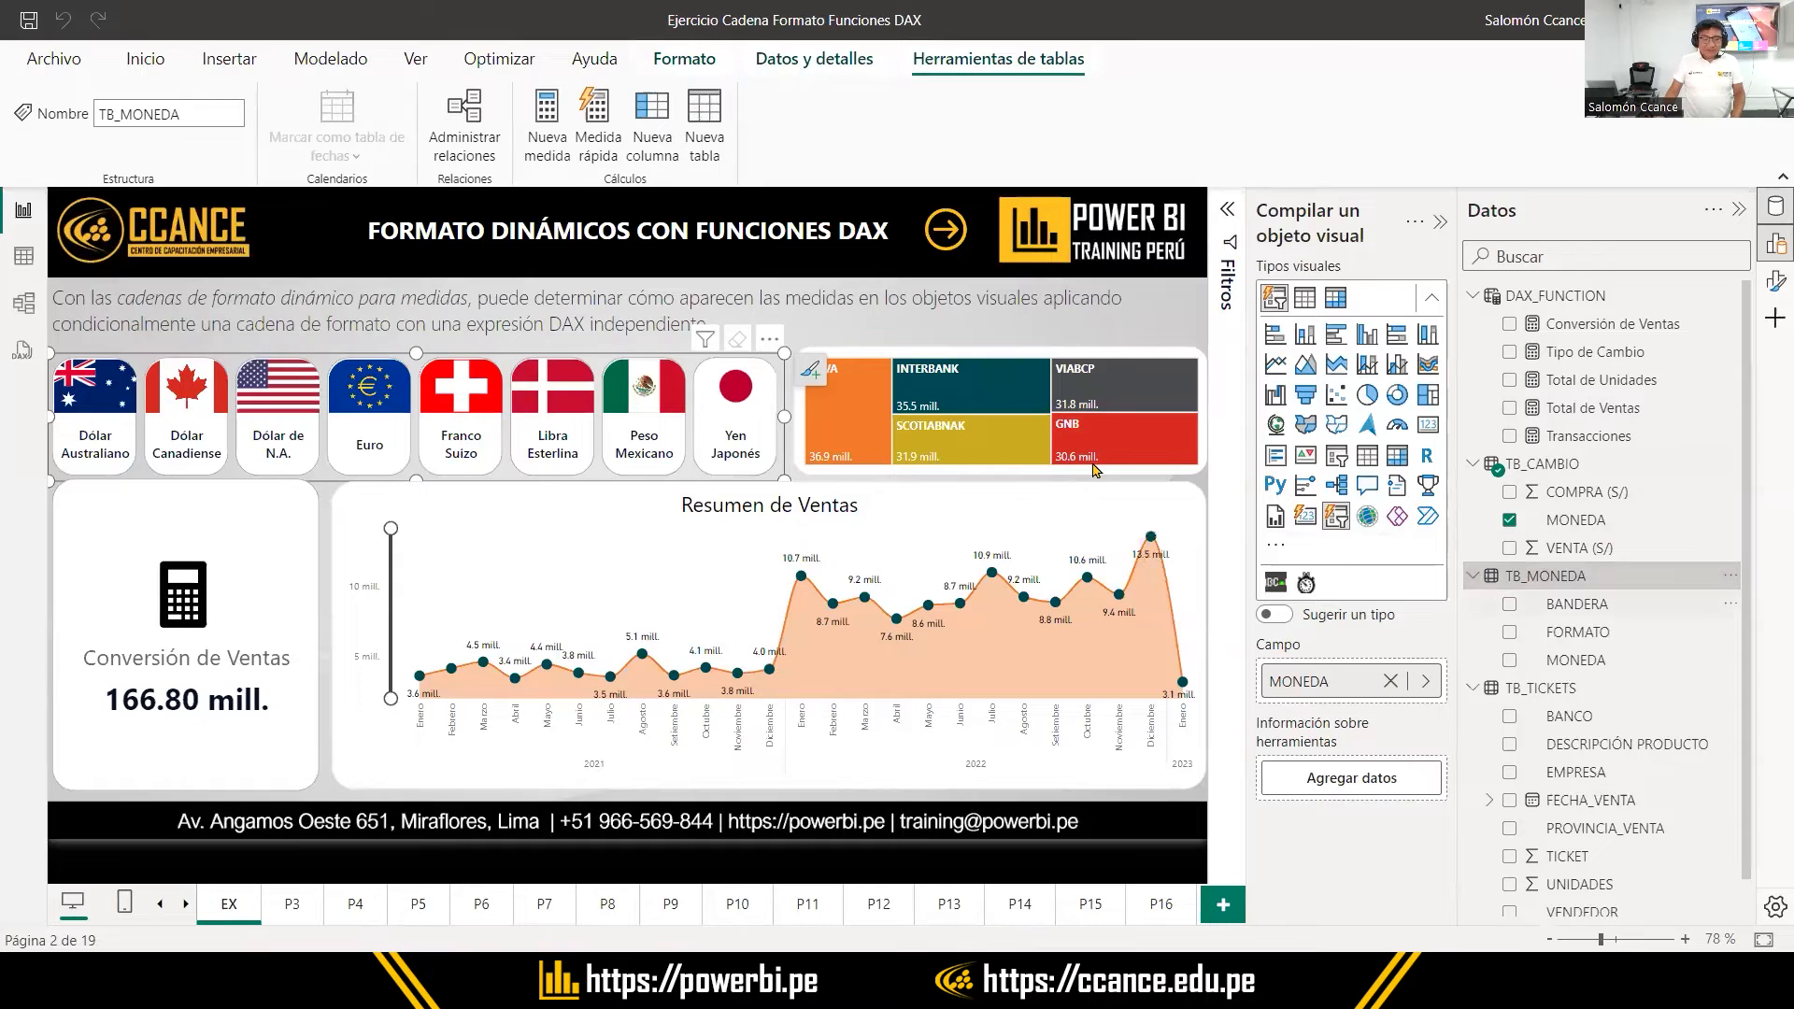
click(31, 266)
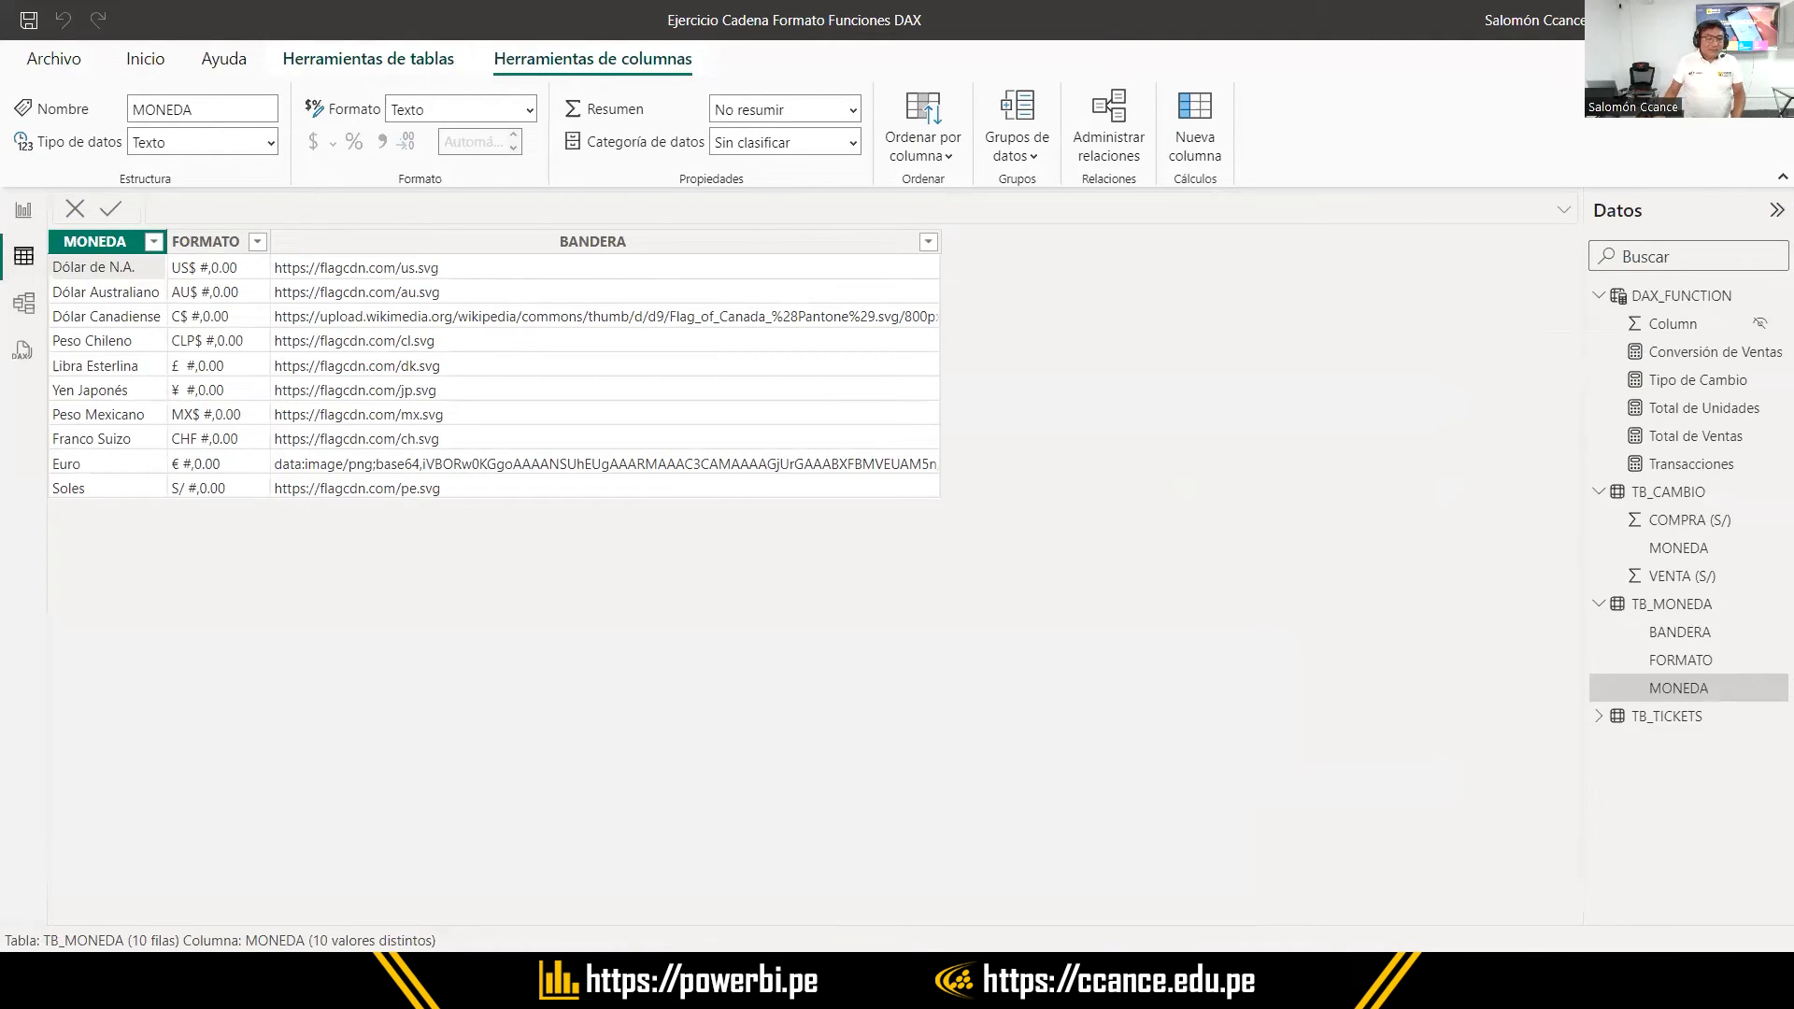
In the model diagram, place the TB_MONEDA table below TB_CAMBIO and move DAX_FUNCTION beside TB_CAMBIO
click(23, 312)
key(ctrl)
click(23, 312)
drag(633, 873, 866, 872)
drag(934, 352, 916, 540)
drag(1125, 393, 238, 664)
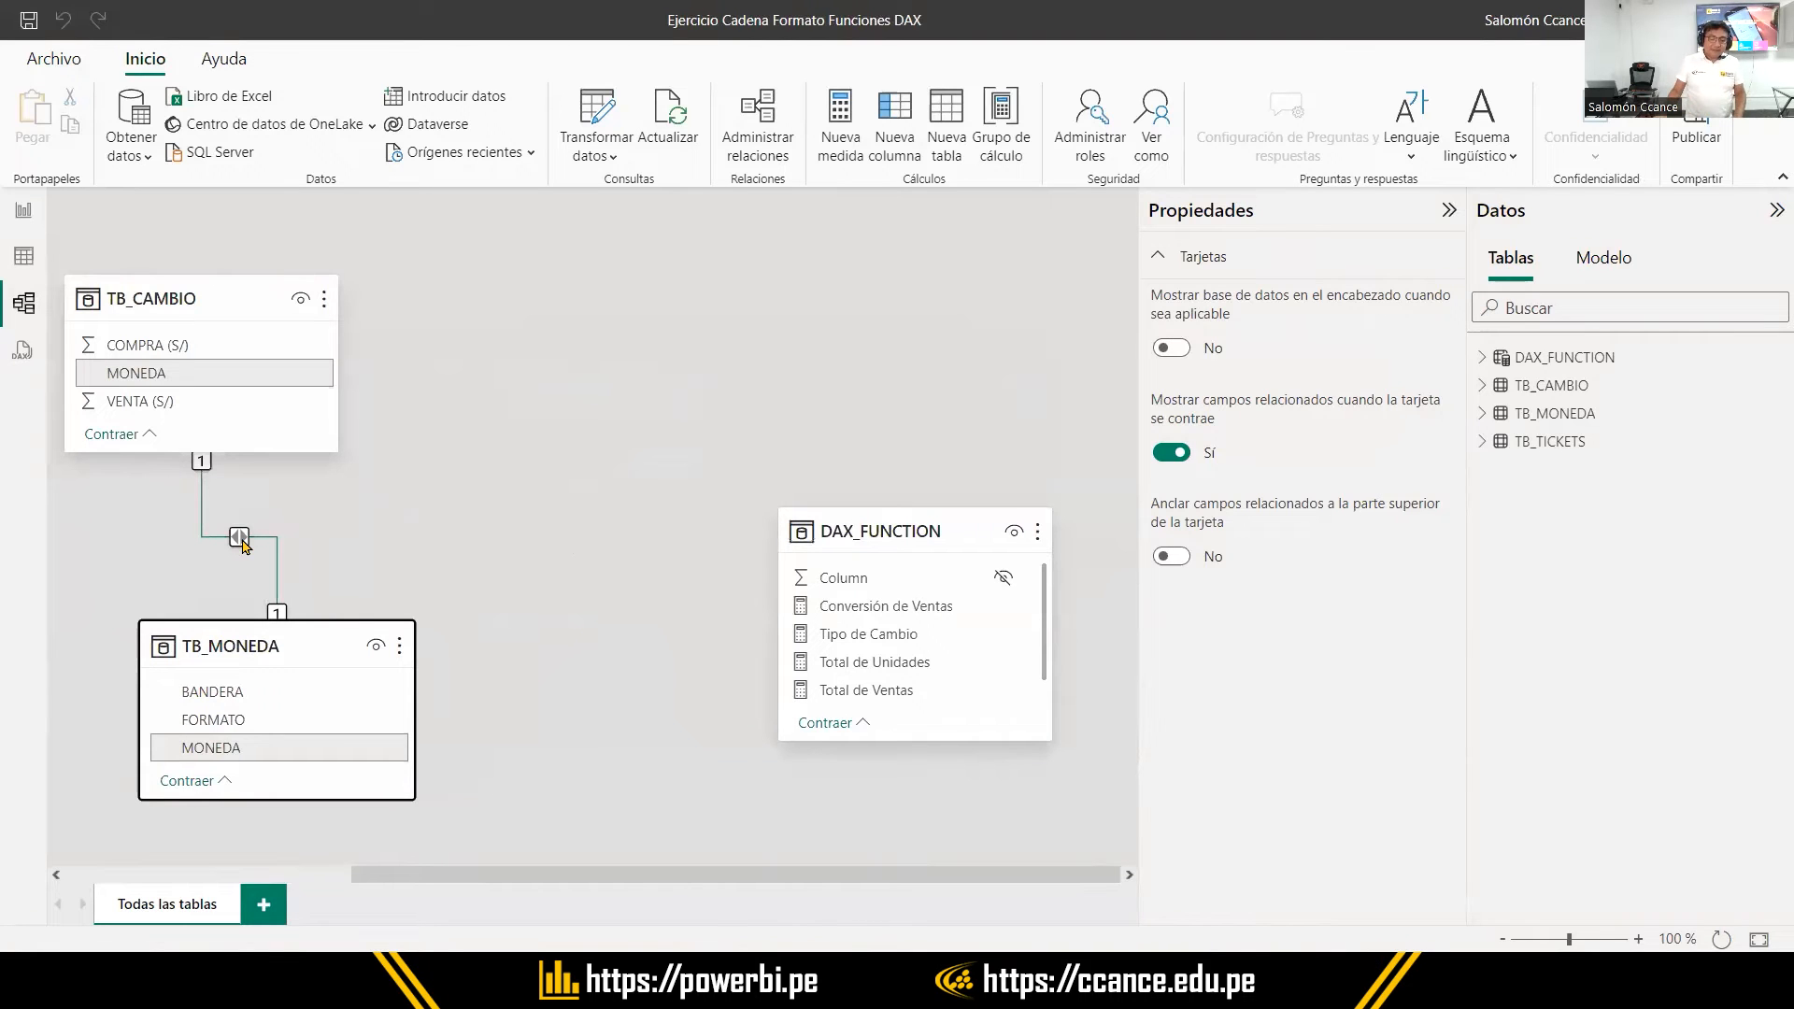
drag(881, 534, 999, 322)
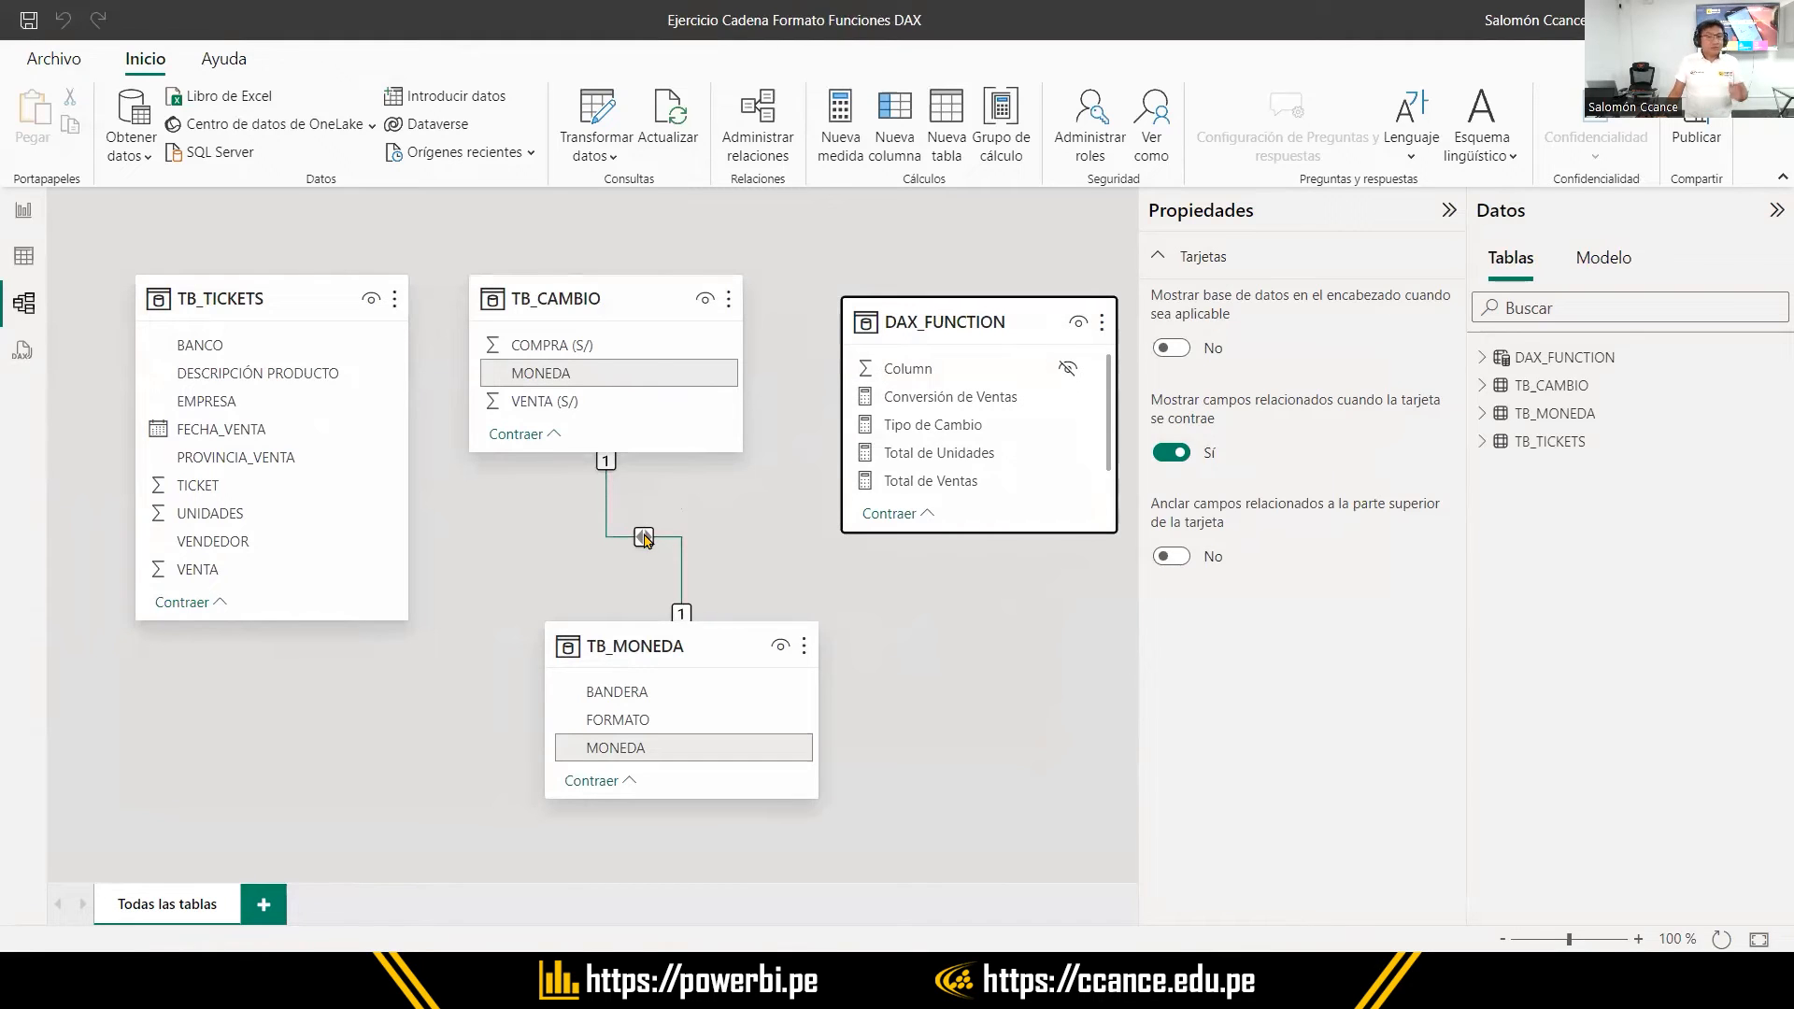
Delete the relationship between TB_CAMBIO and TB_MONEDA and recreate it by linking their MONEDA columns
right_click(643, 547)
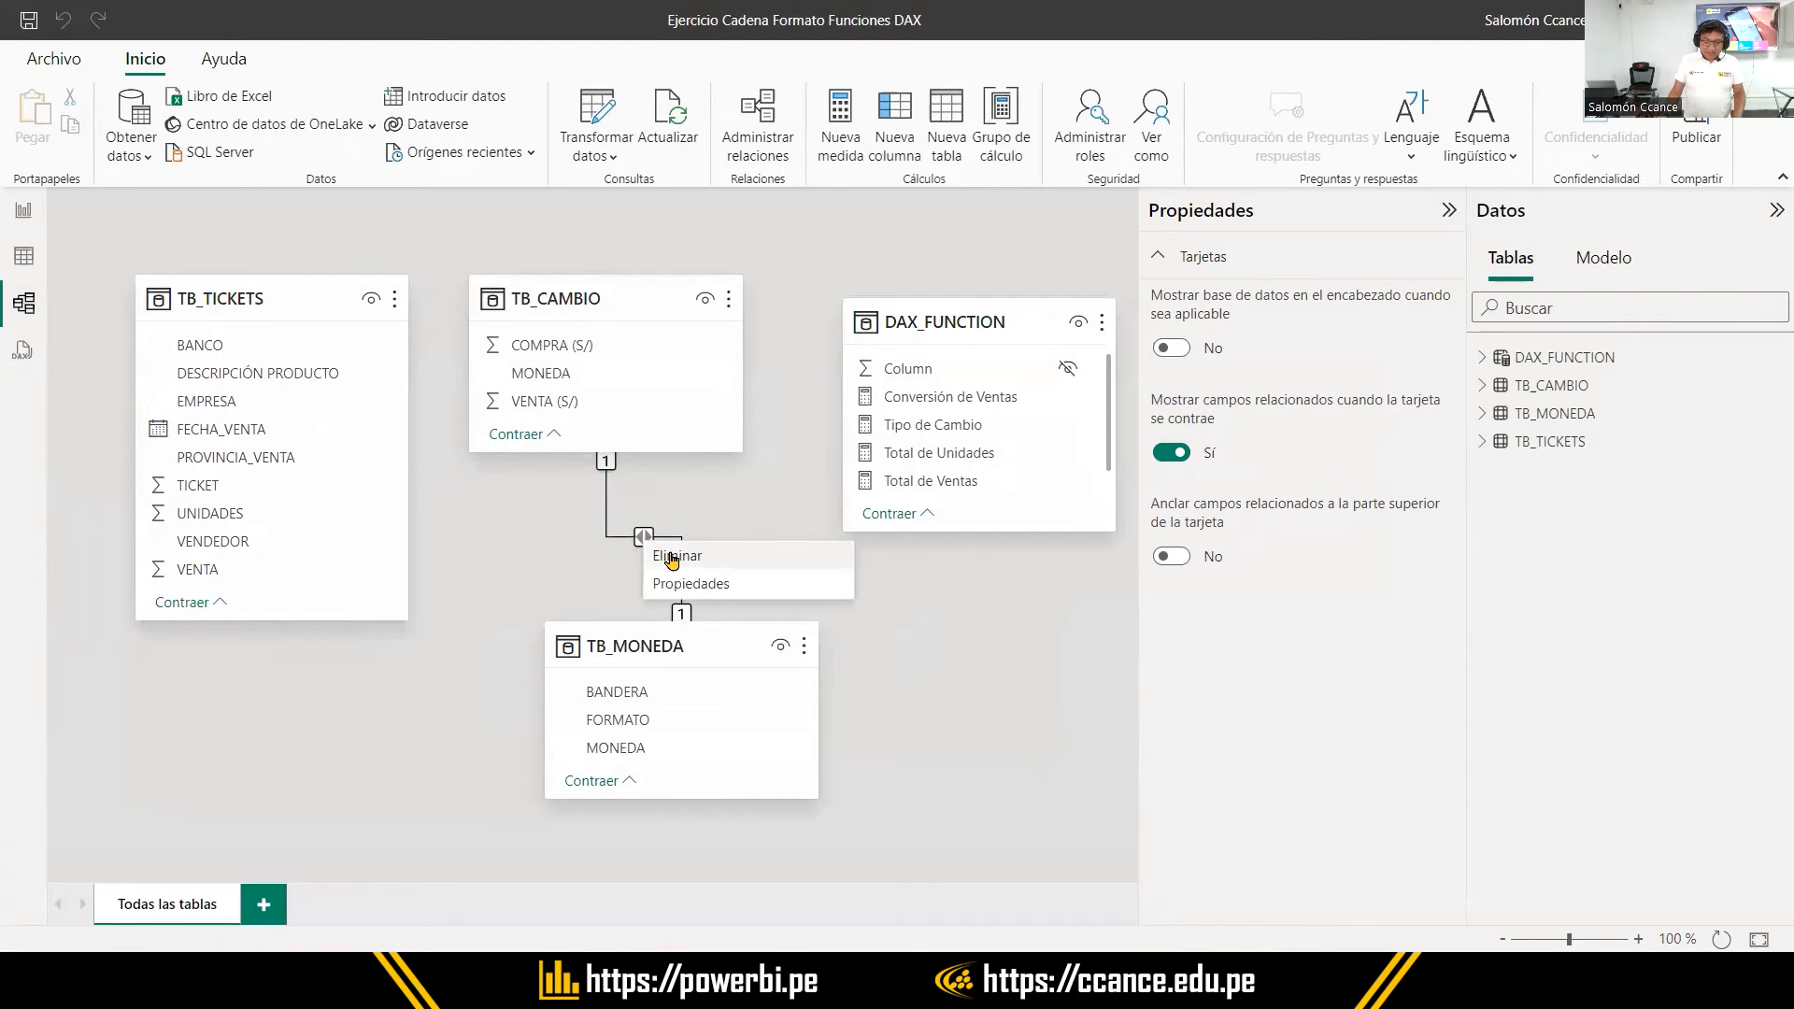
click(673, 557)
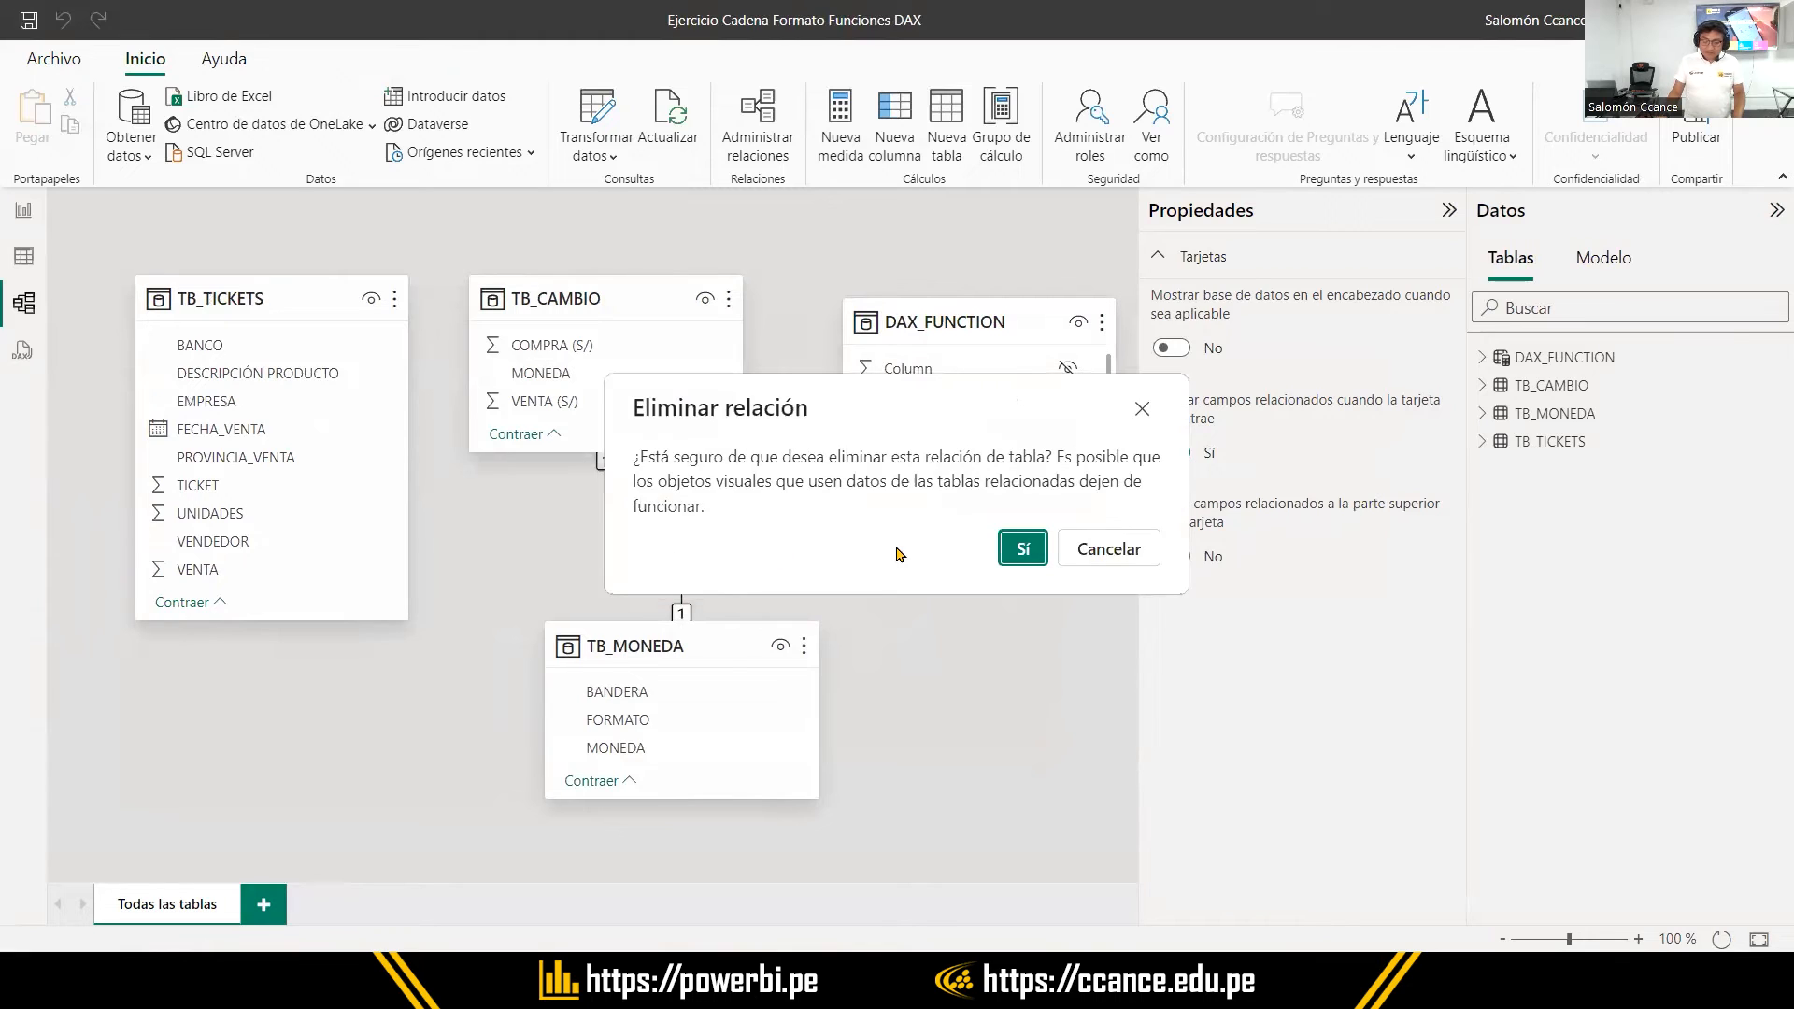
click(1028, 549)
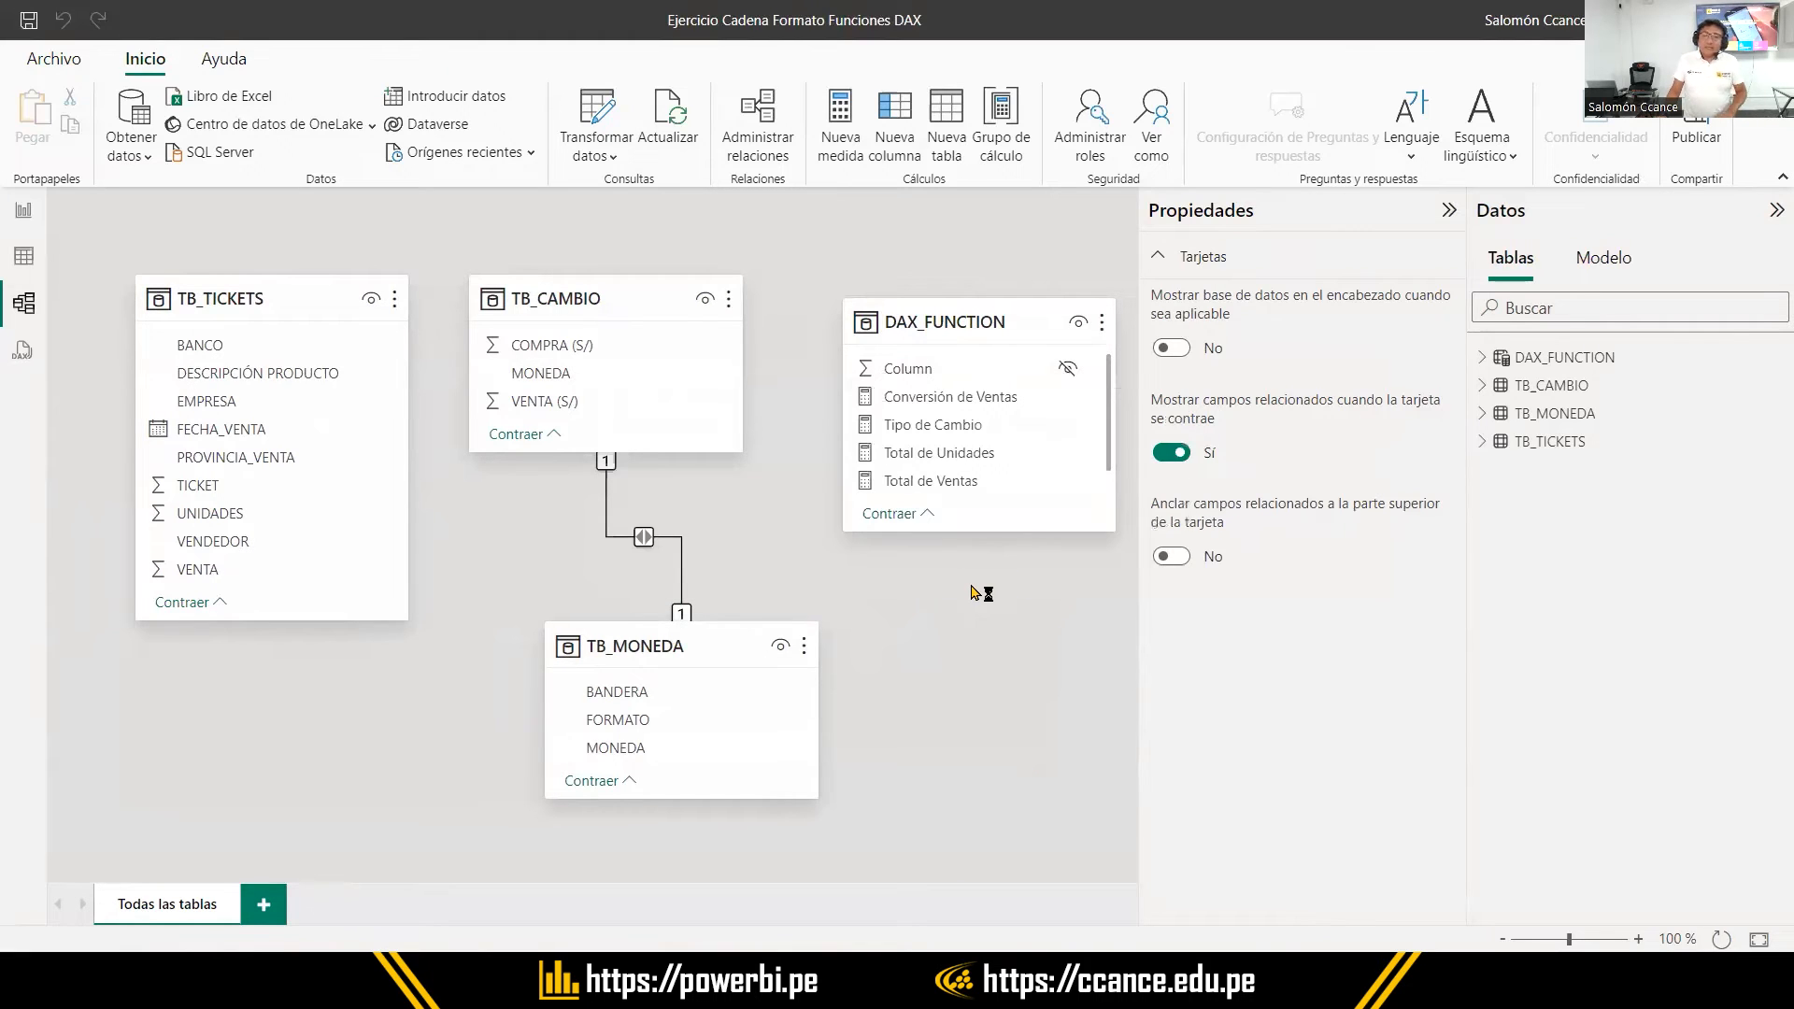
click(577, 375)
drag(576, 373, 671, 748)
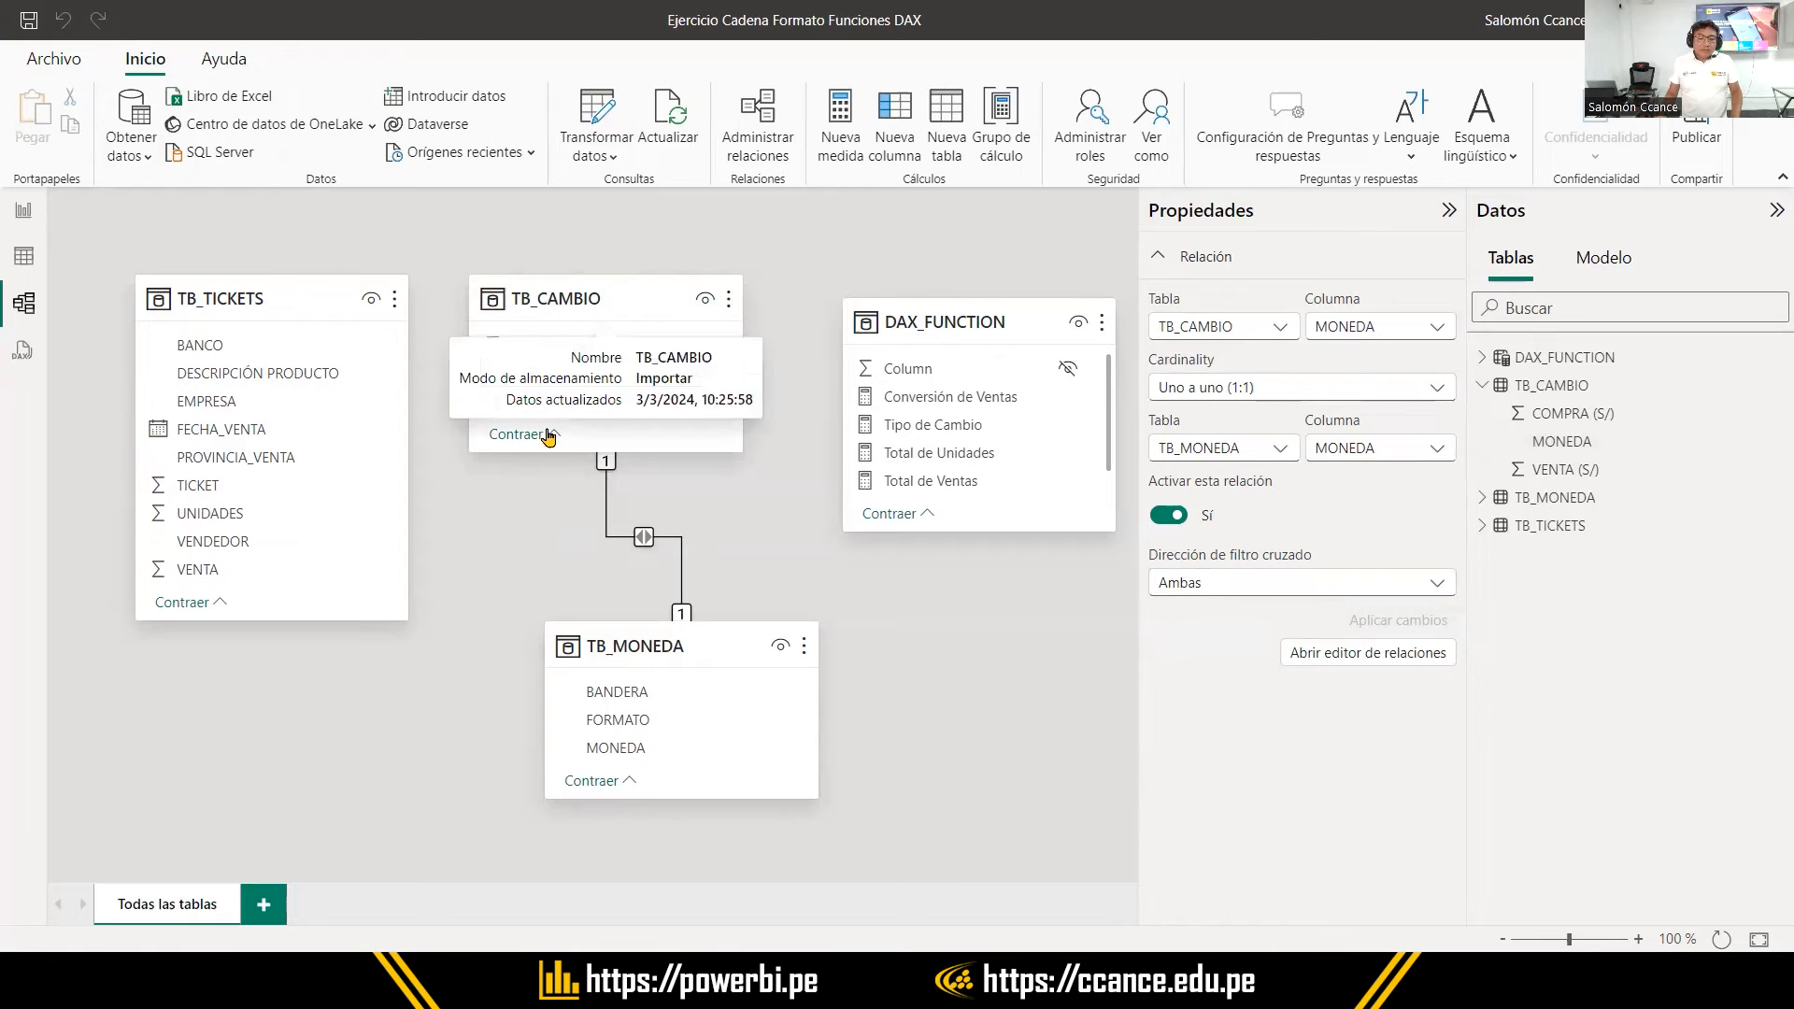
Inspect TB_MONEDA's FORMATO, BANDERA and MONEDA columns and the related TB_CAMBIO table in the model, and show the TB_MONEDA data again
click(643, 727)
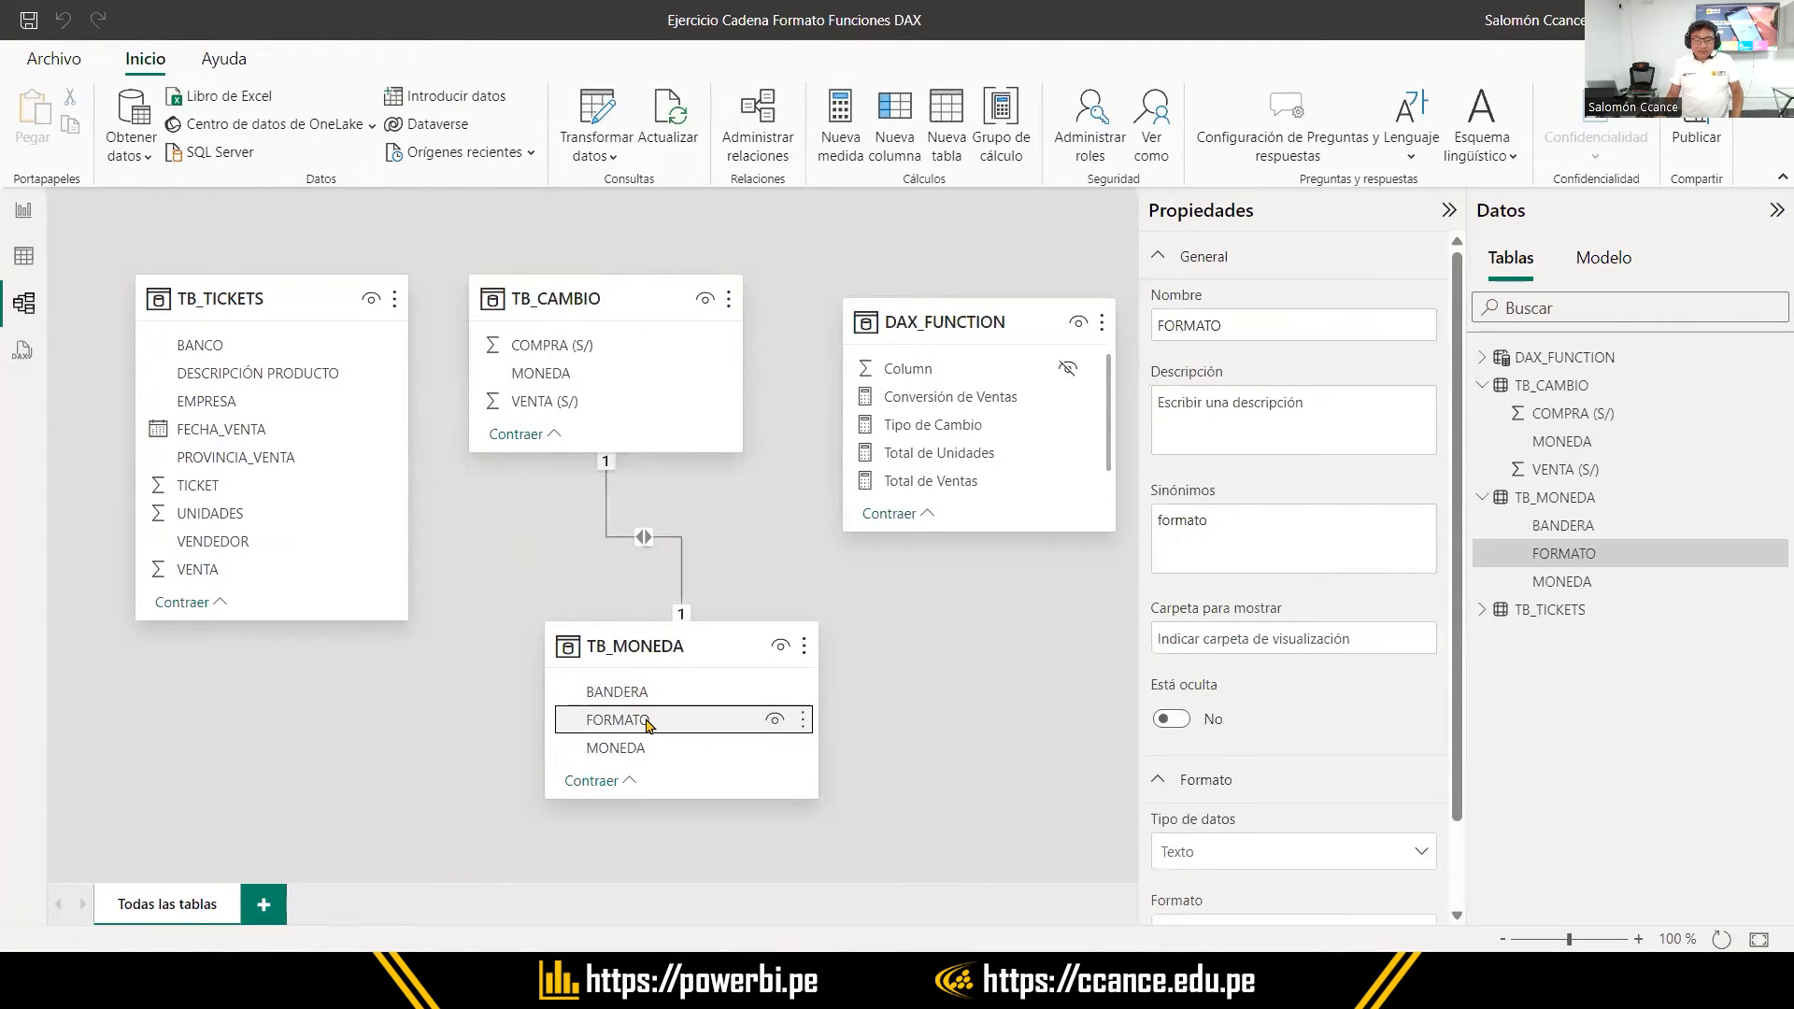
click(654, 694)
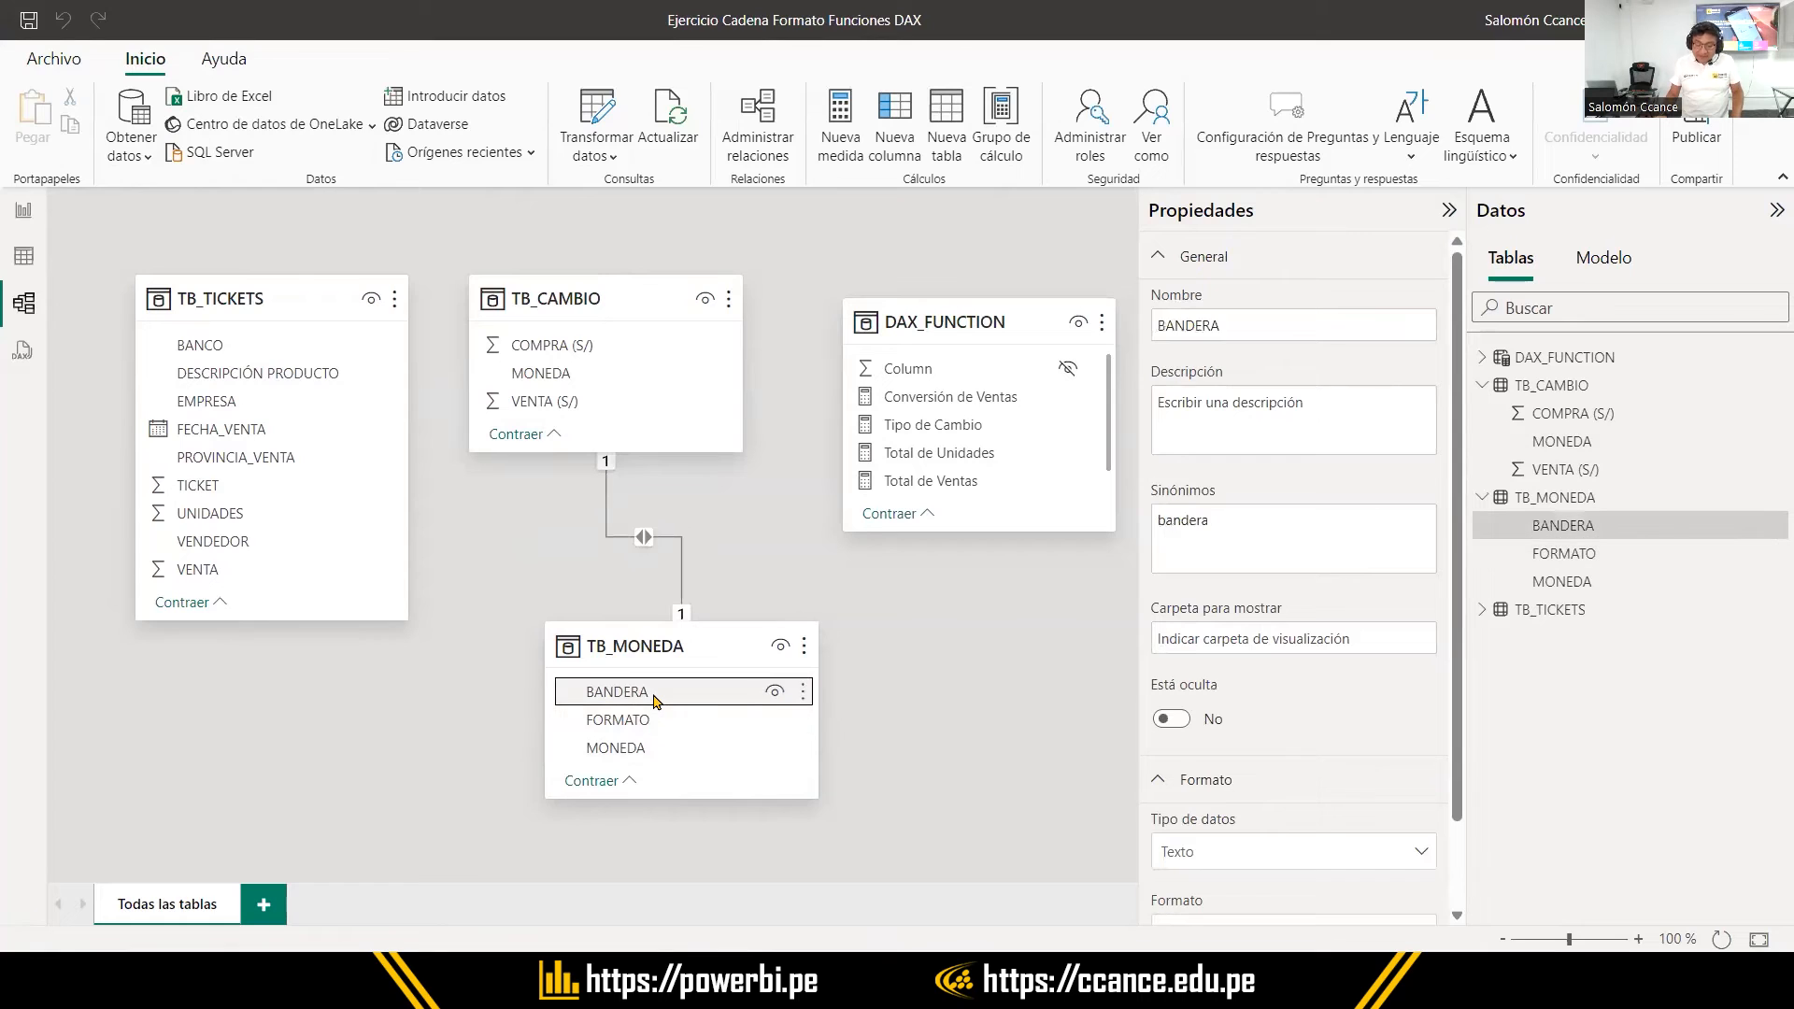
click(654, 747)
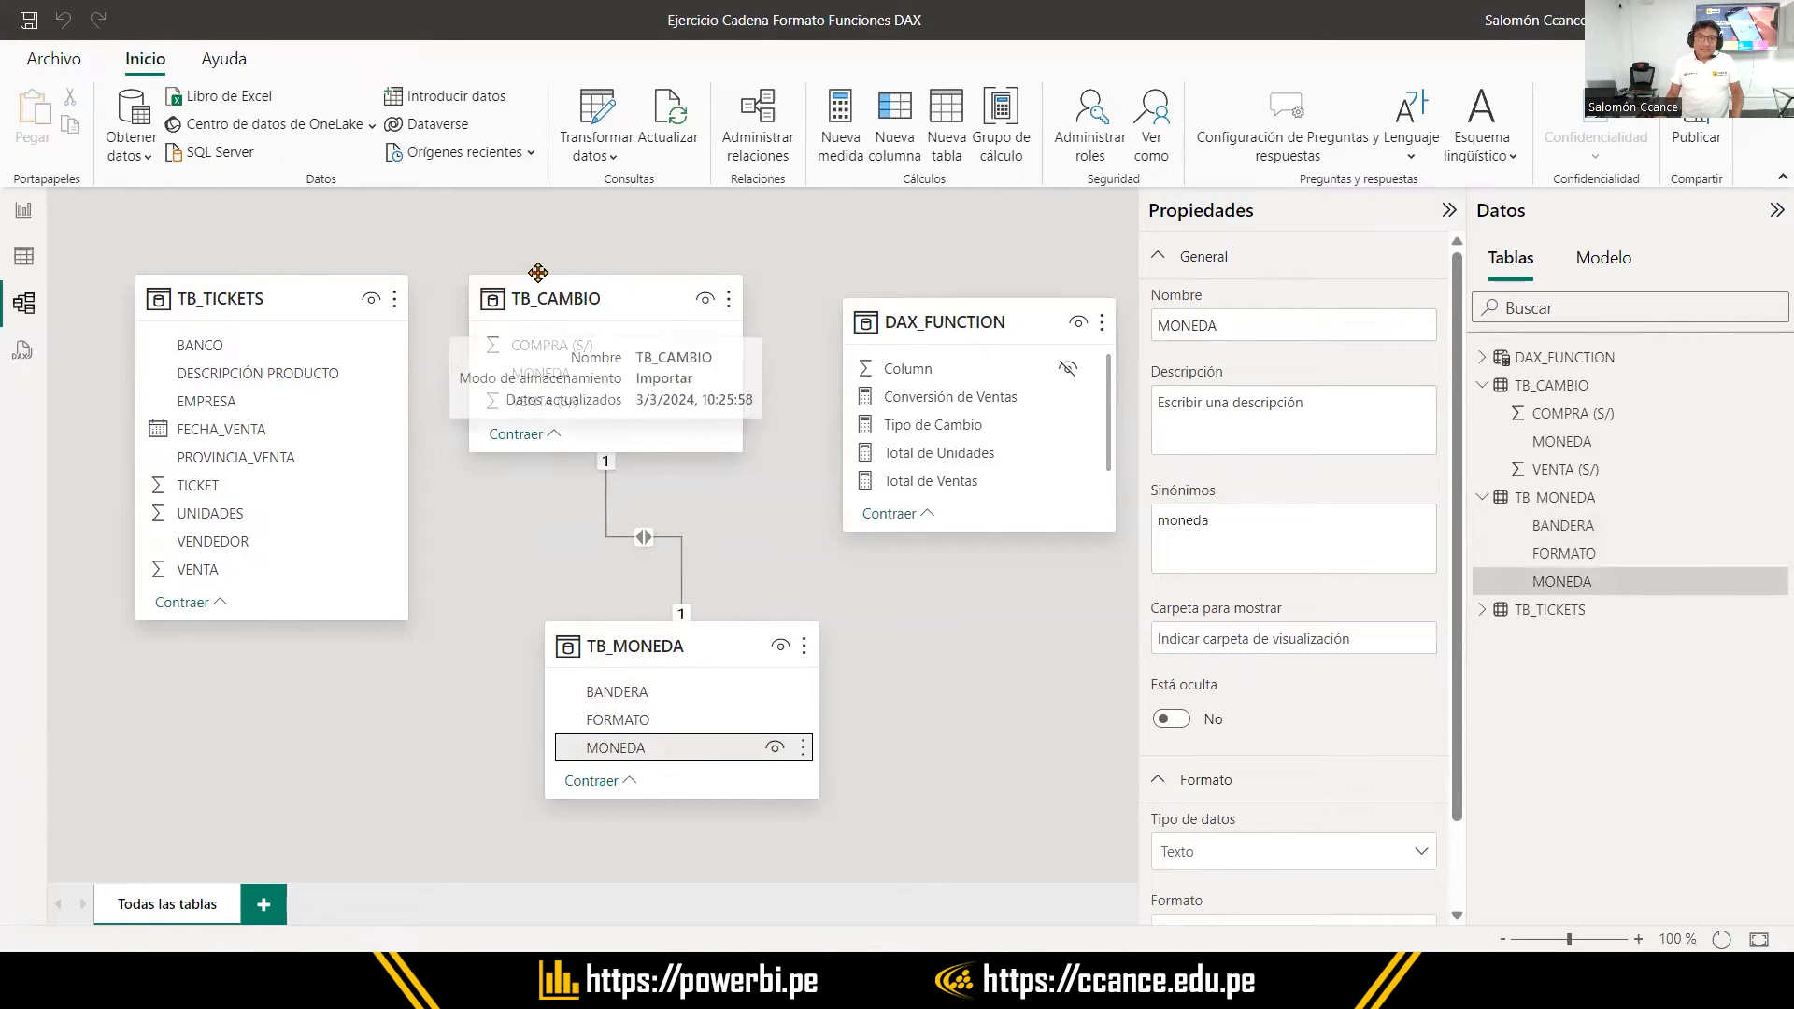
click(603, 297)
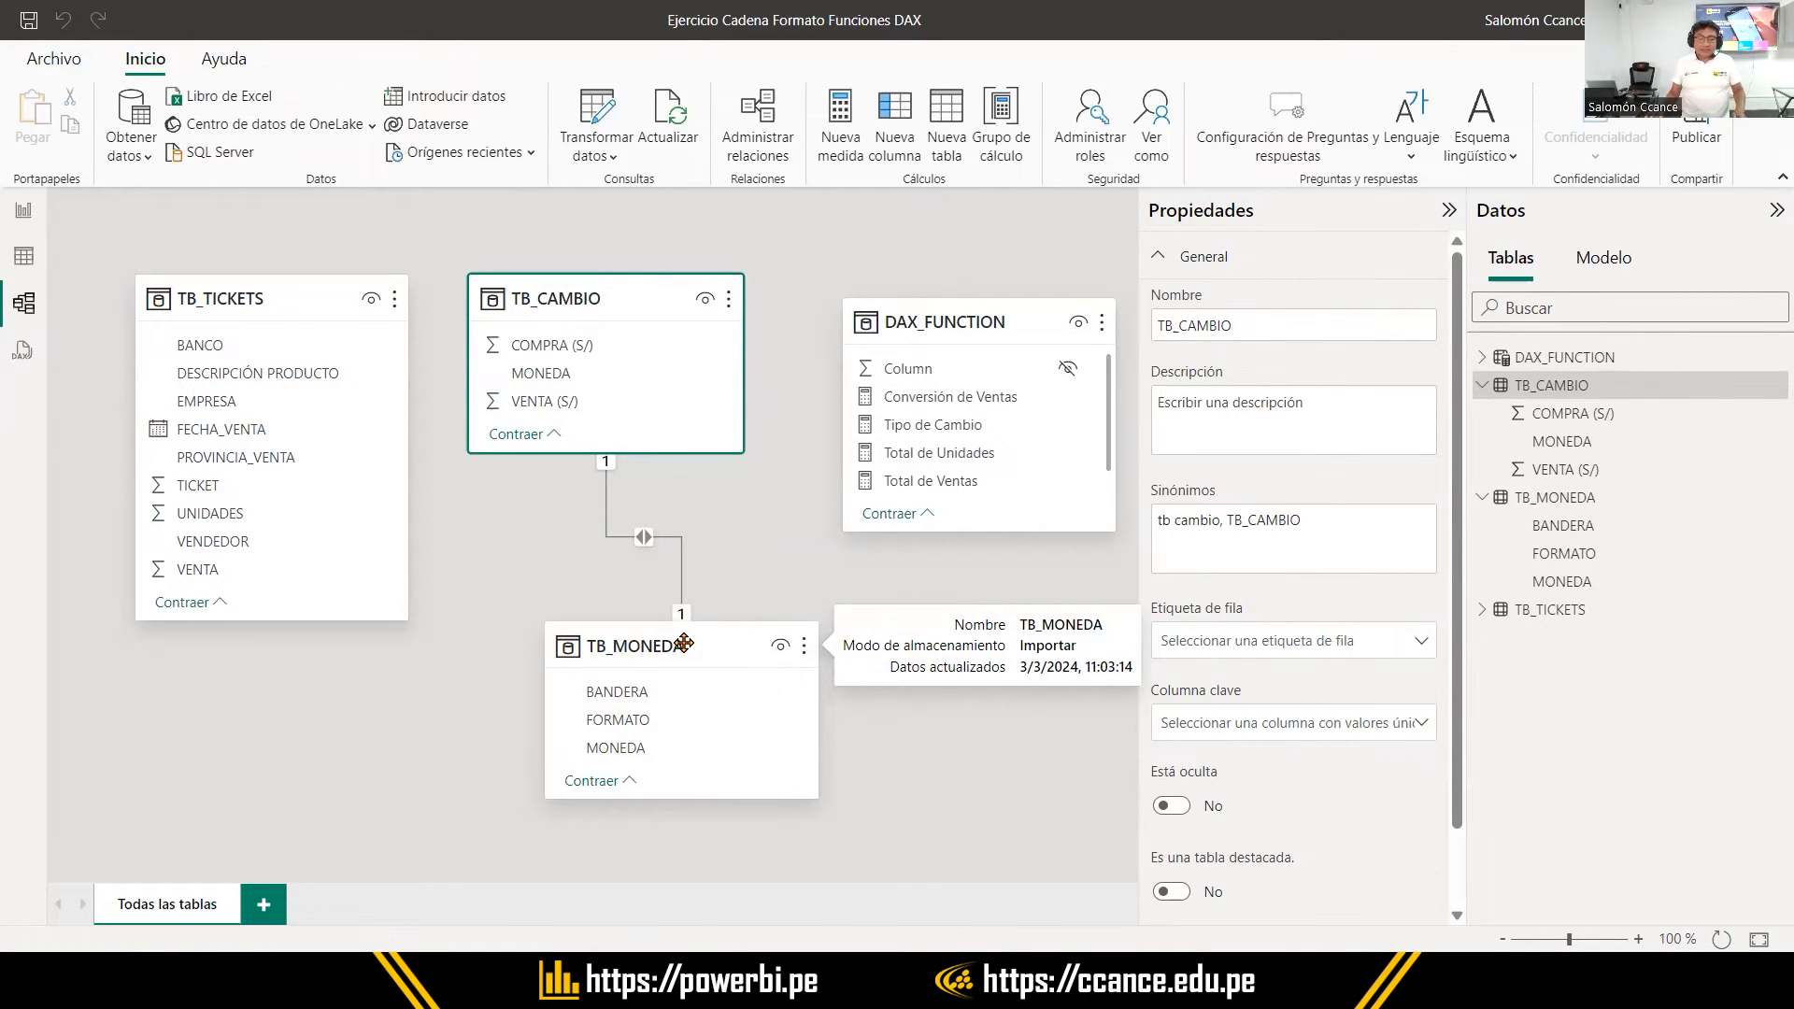
mouse_move(682, 647)
mouse_down()
mouse_move(672, 625)
mouse_move(617, 653)
mouse_move(678, 651)
mouse_up()
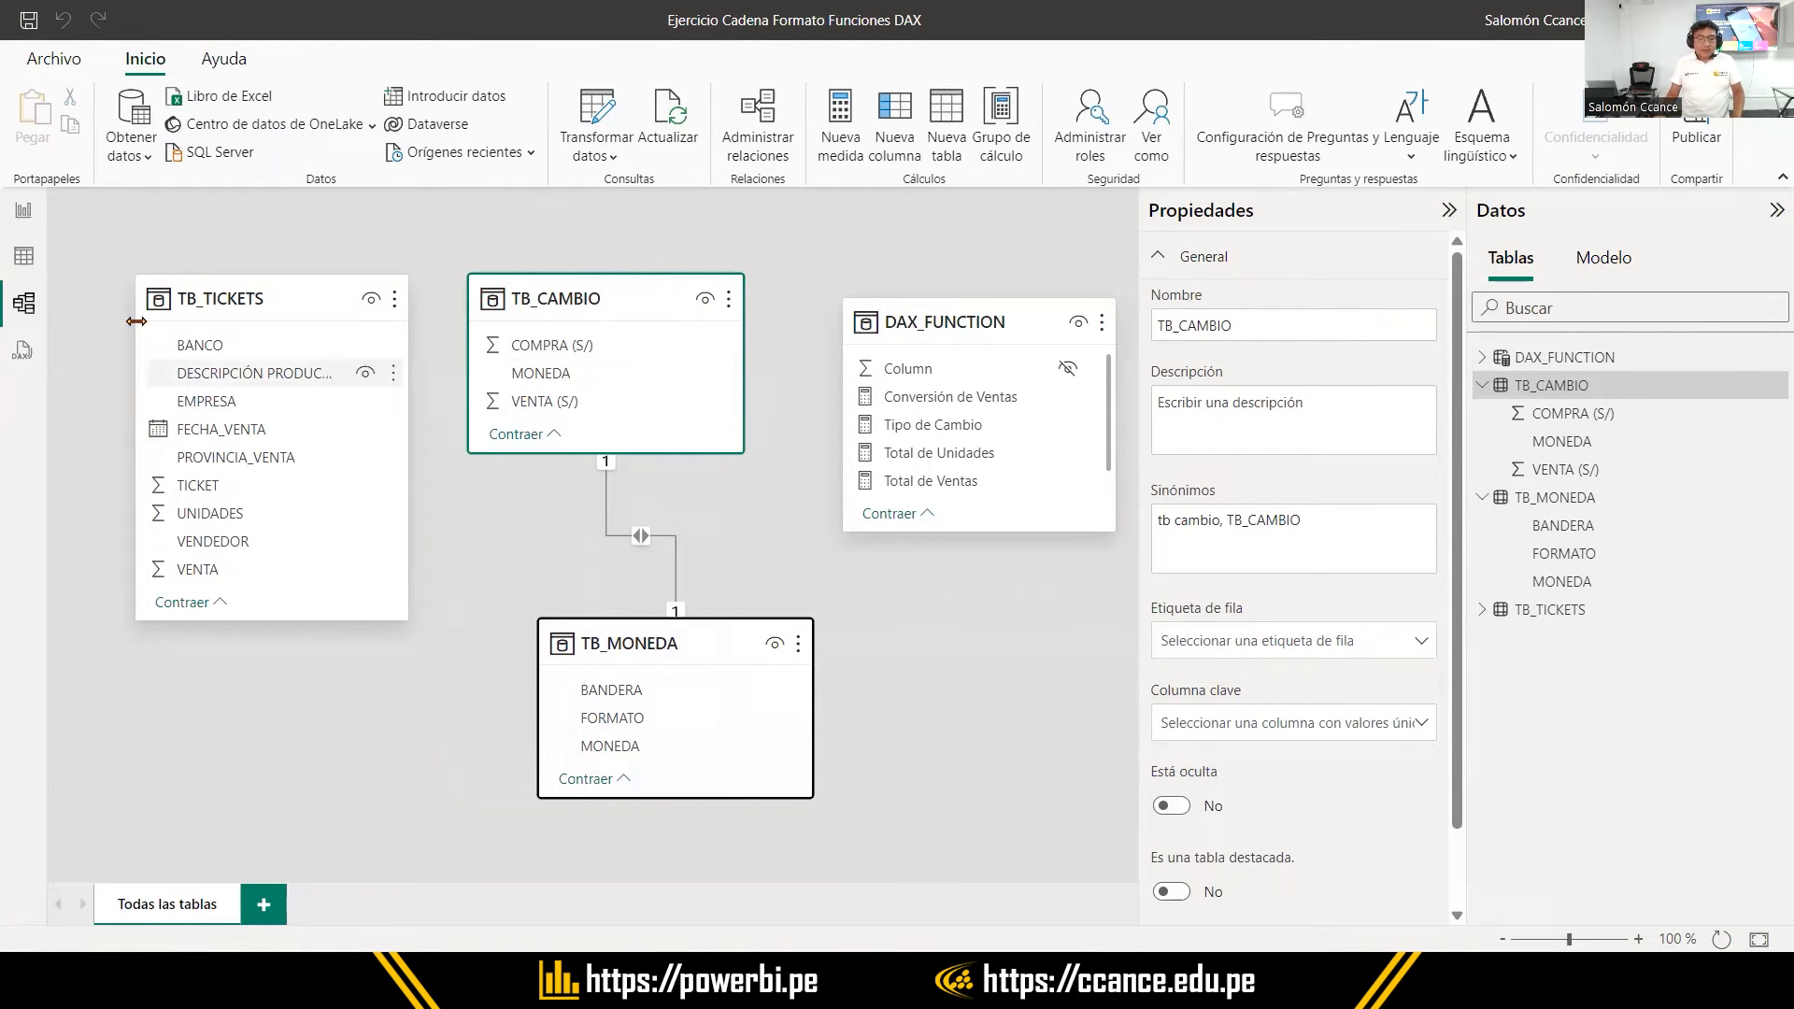
click(23, 257)
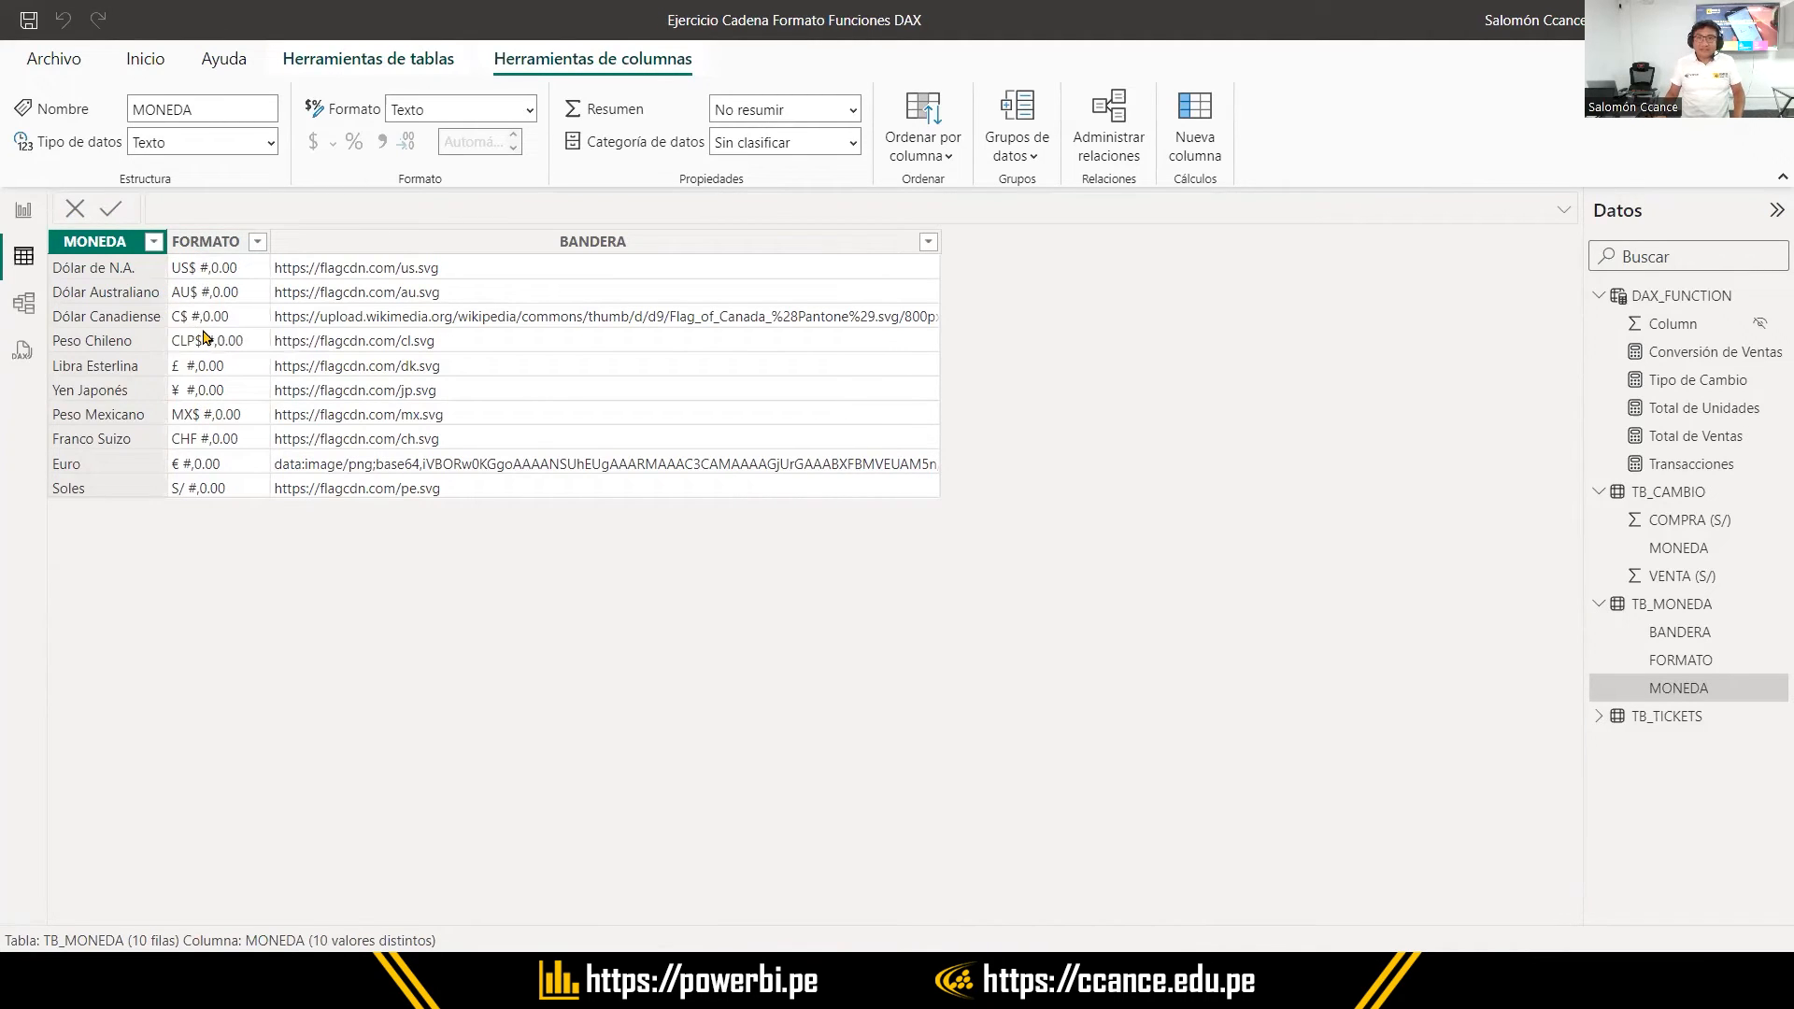
Review TB_MONEDA's FORMATO column, check the MONEDAS.xlsx file in its folder, and return to the Power BI report page
click(211, 497)
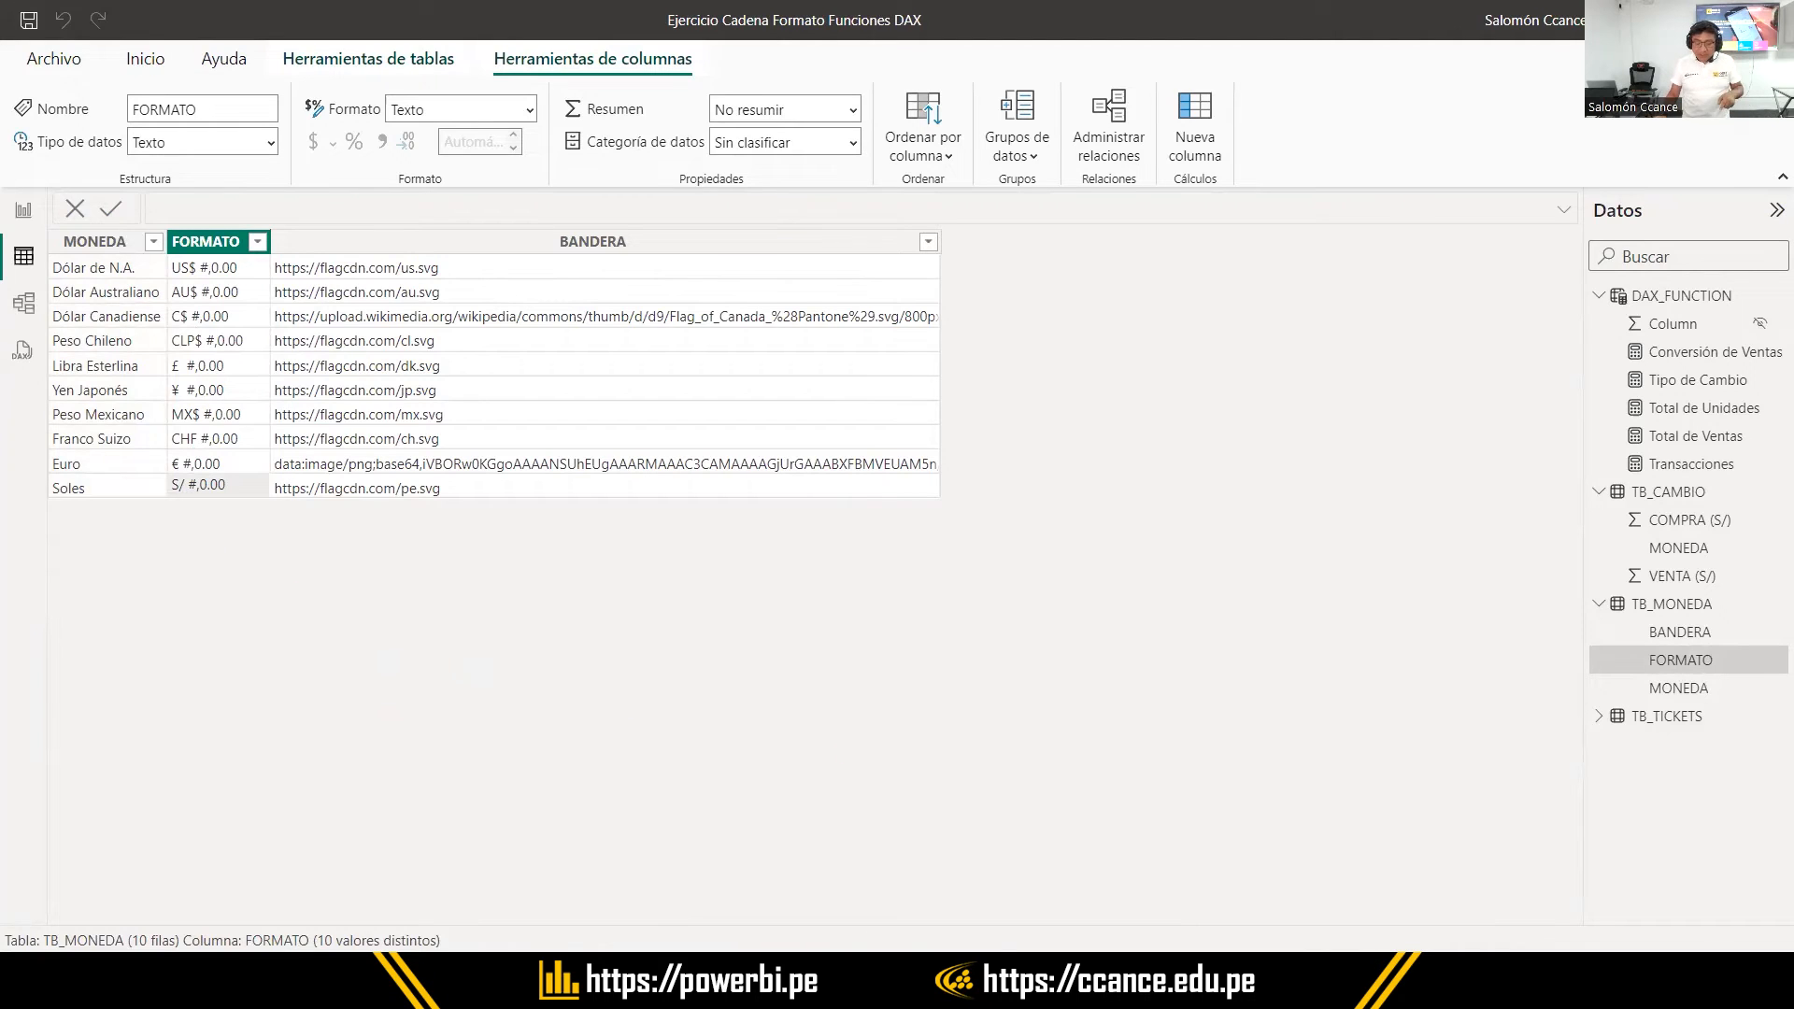
mouse_move(976, 989)
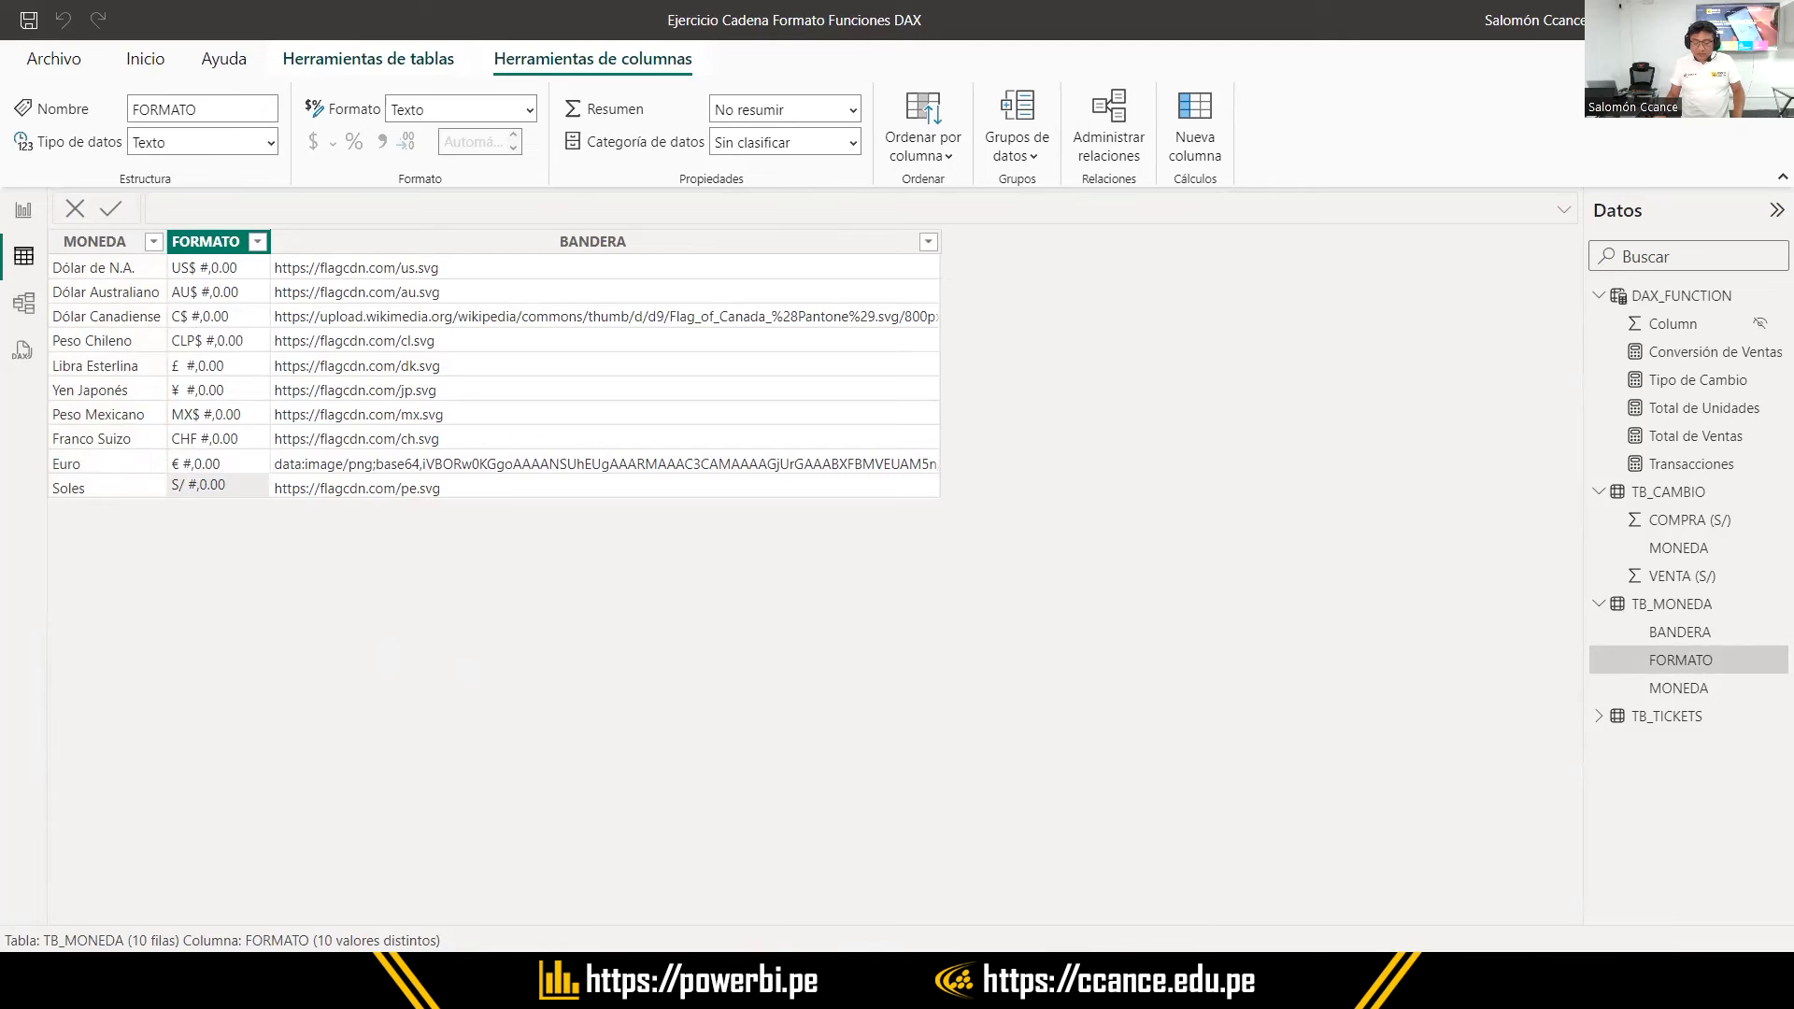
click(934, 988)
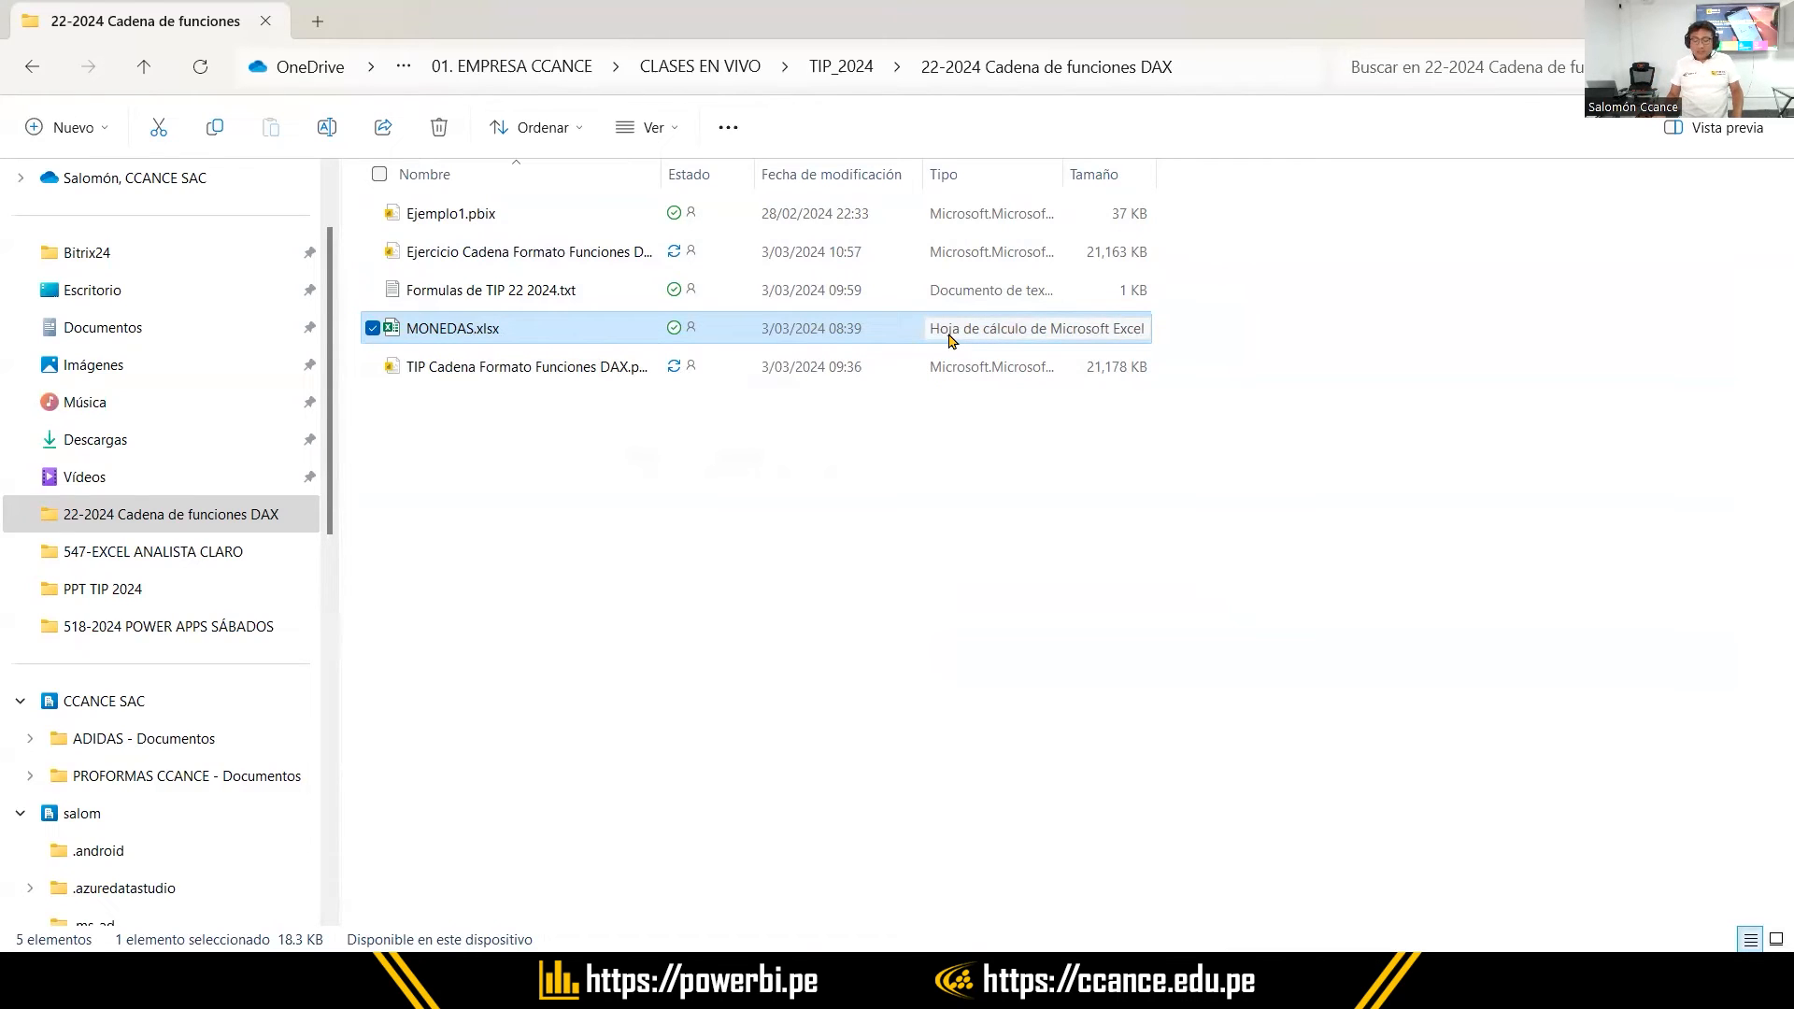
click(1084, 982)
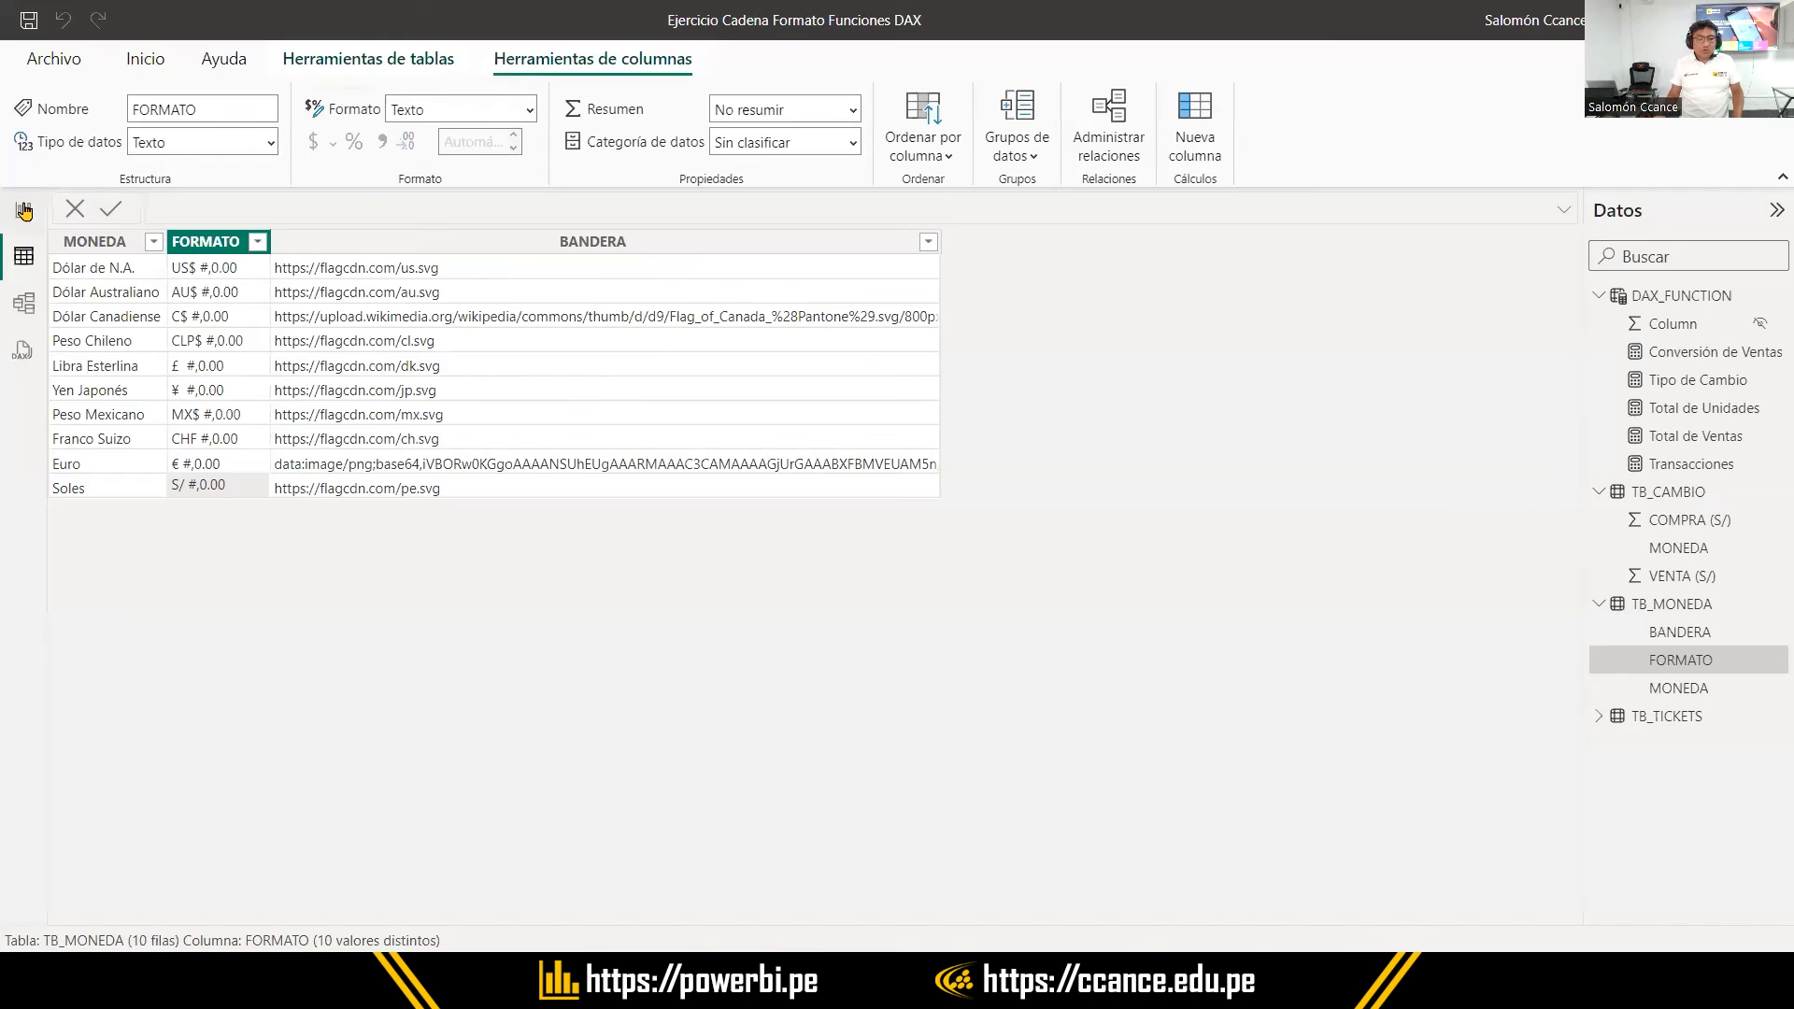
click(23, 211)
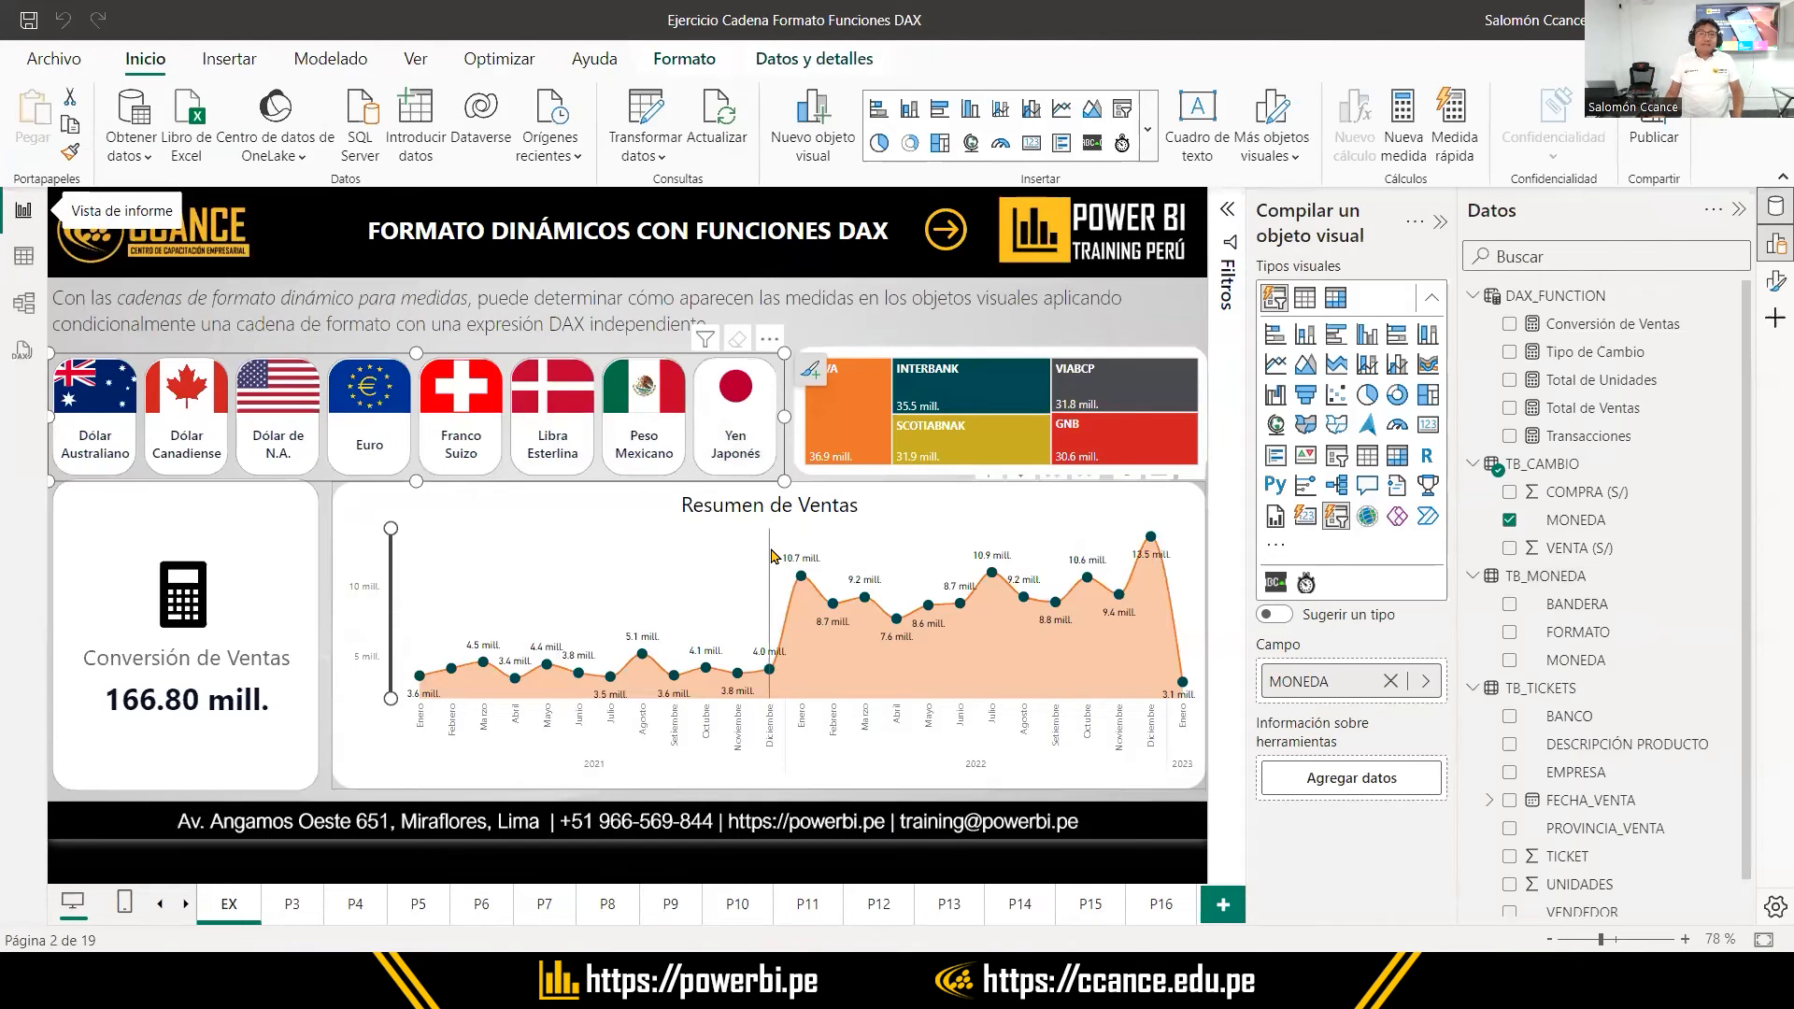
mouse_move(772, 555)
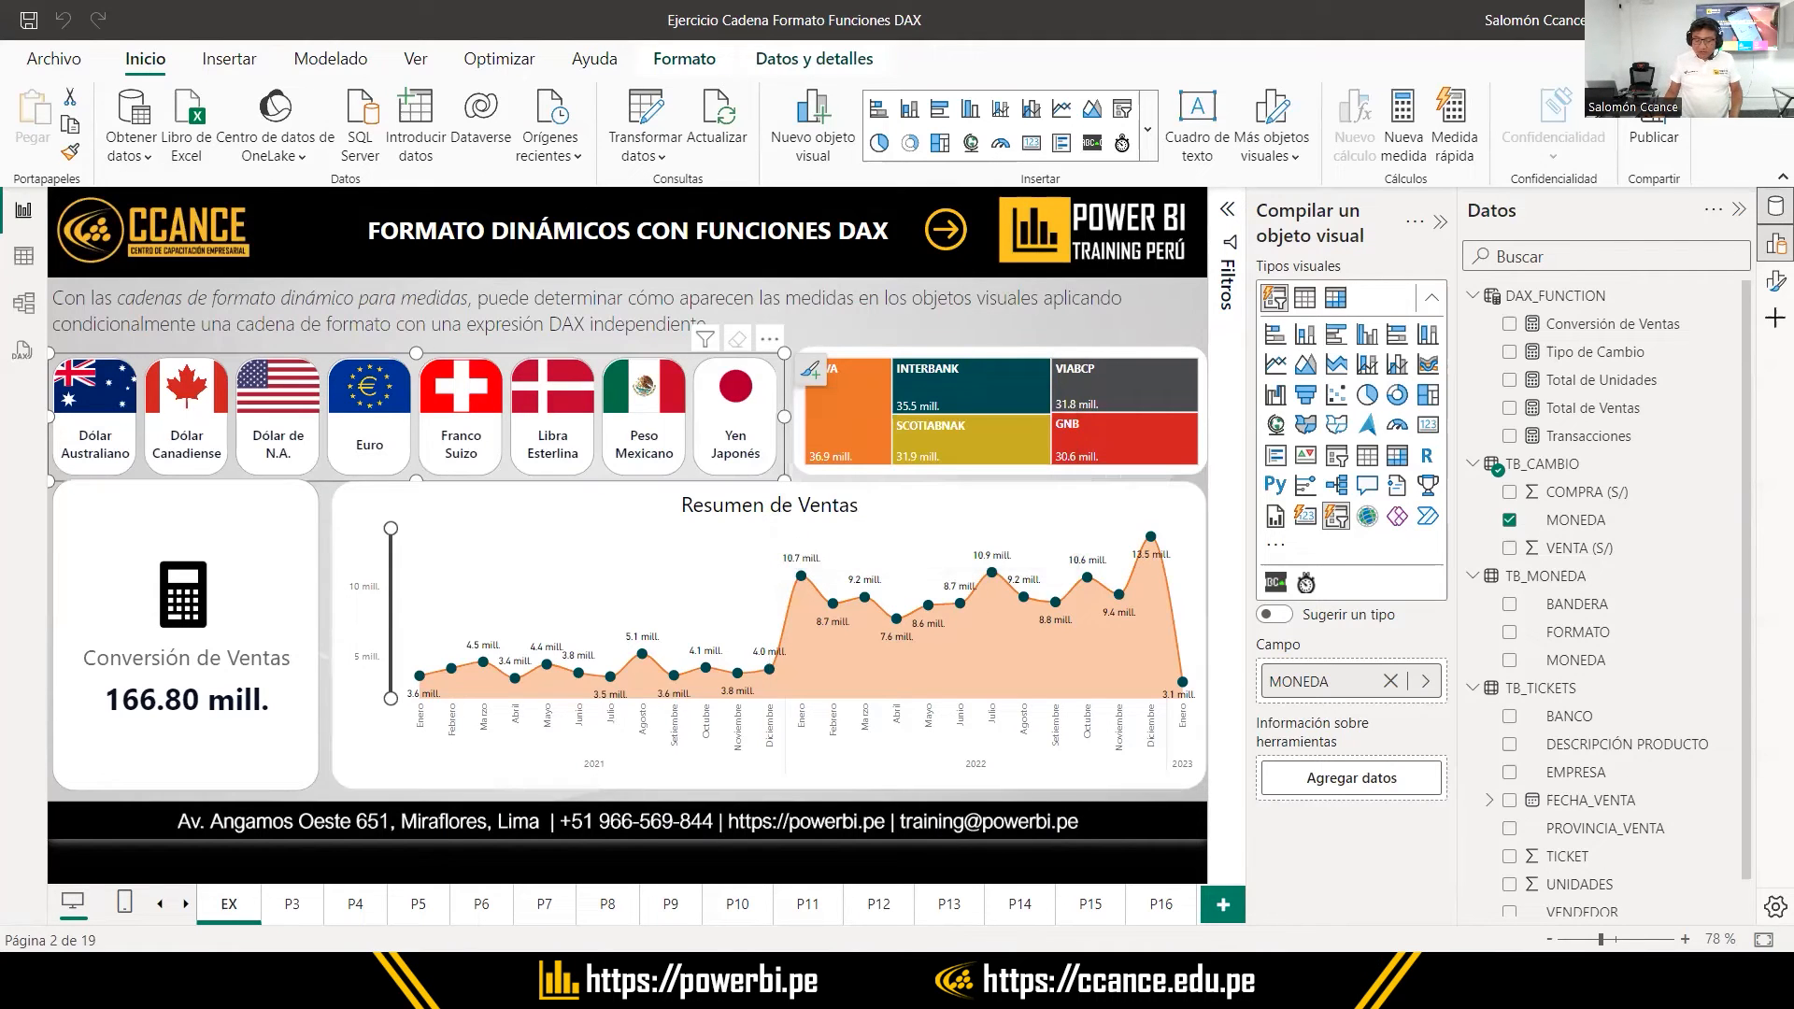
Examine the Soles row of MONEDAS.xlsx in Excel, close the workbook and return to the Power BI report
click(1079, 981)
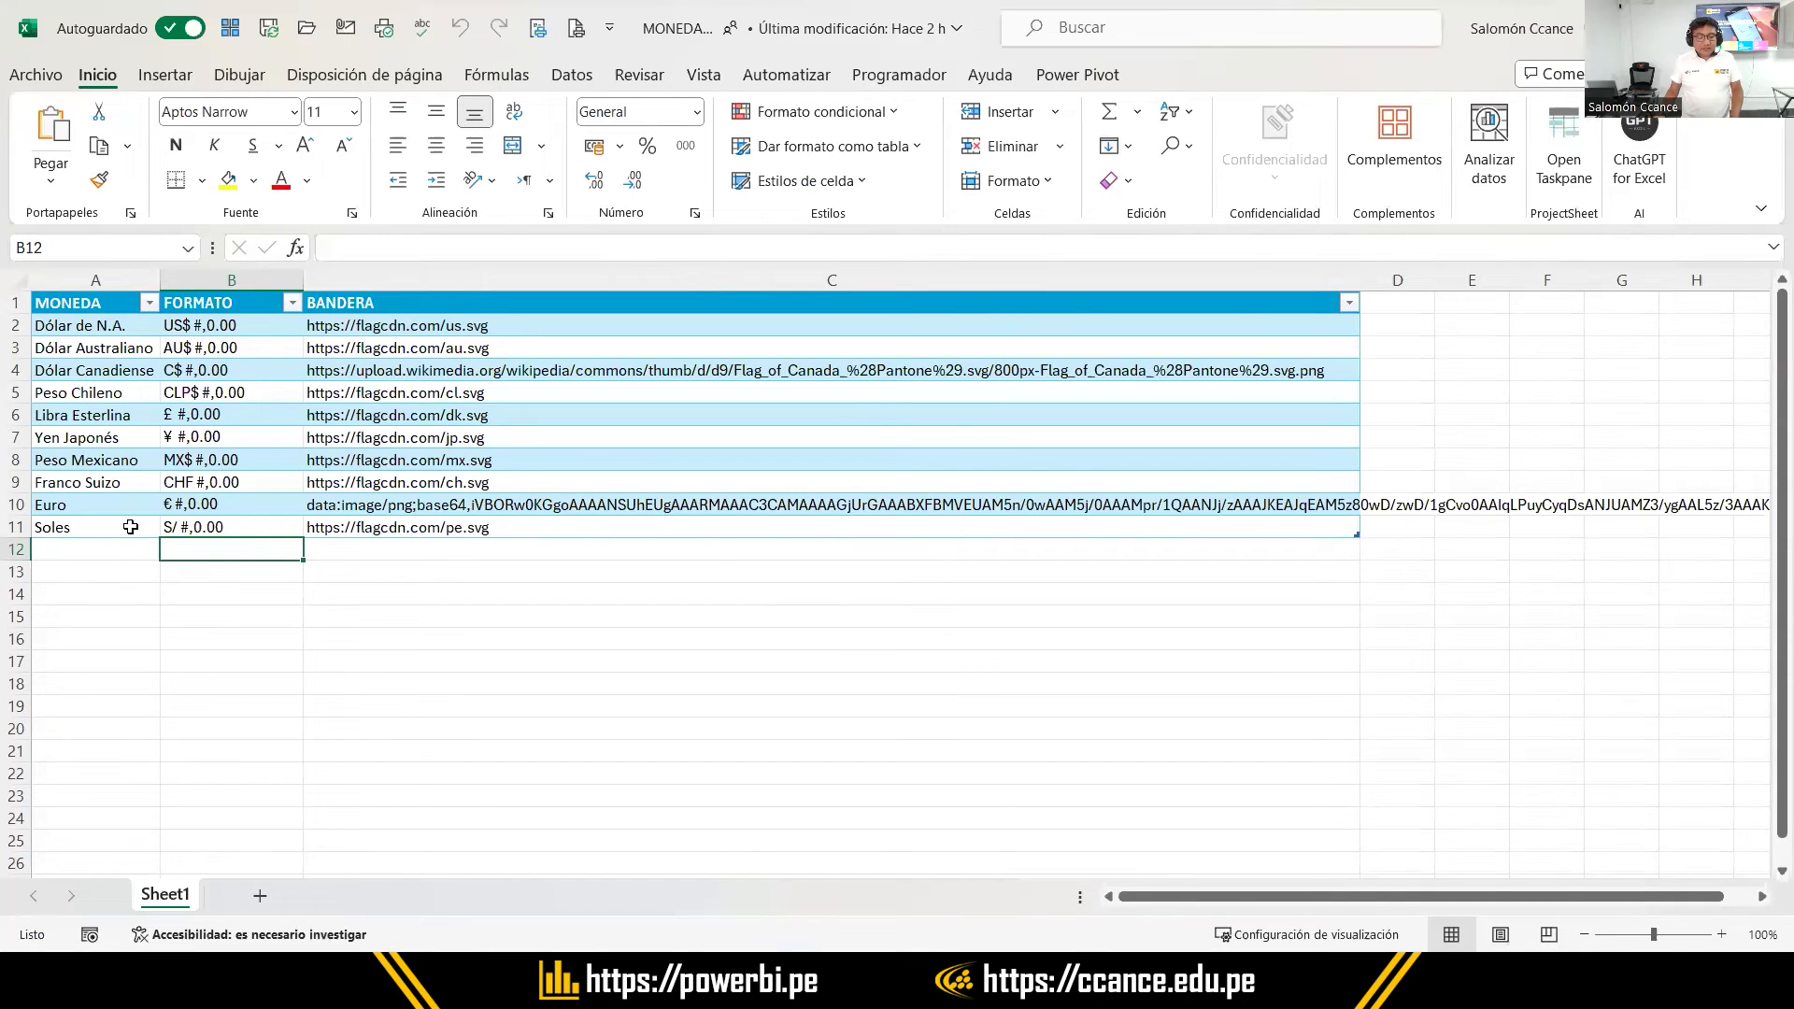
drag(104, 527, 654, 531)
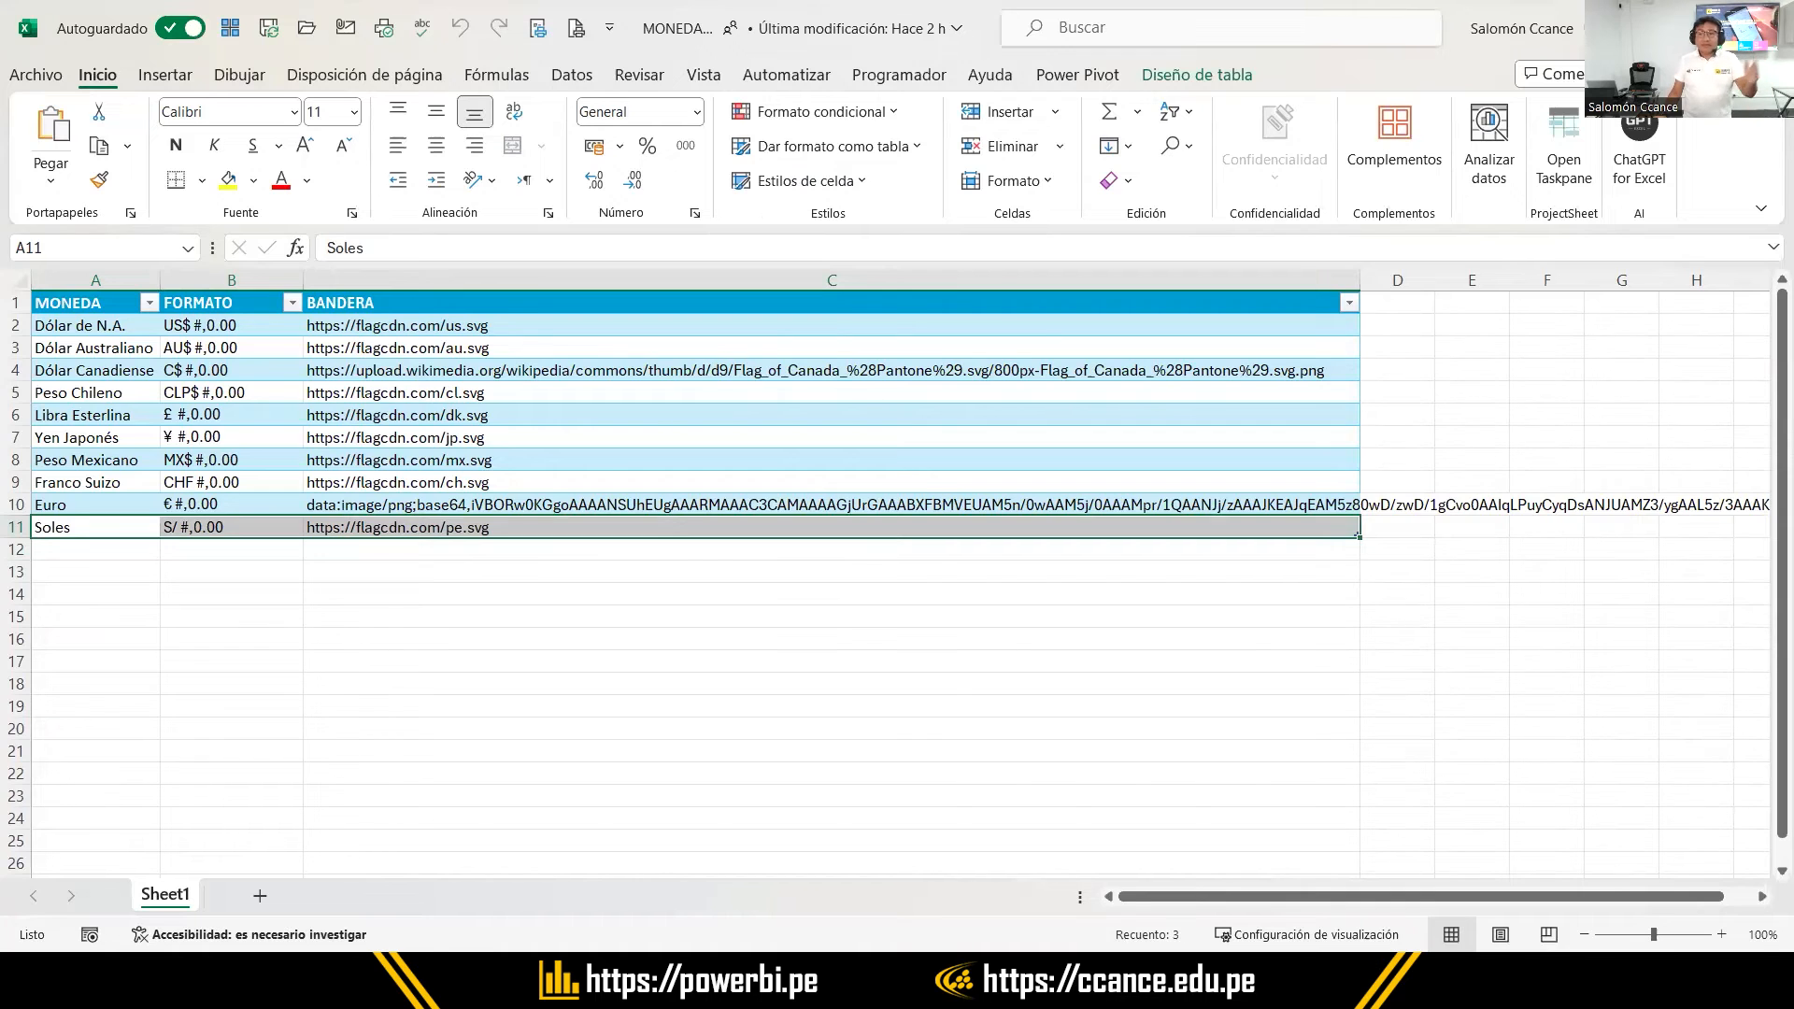
click(1767, 28)
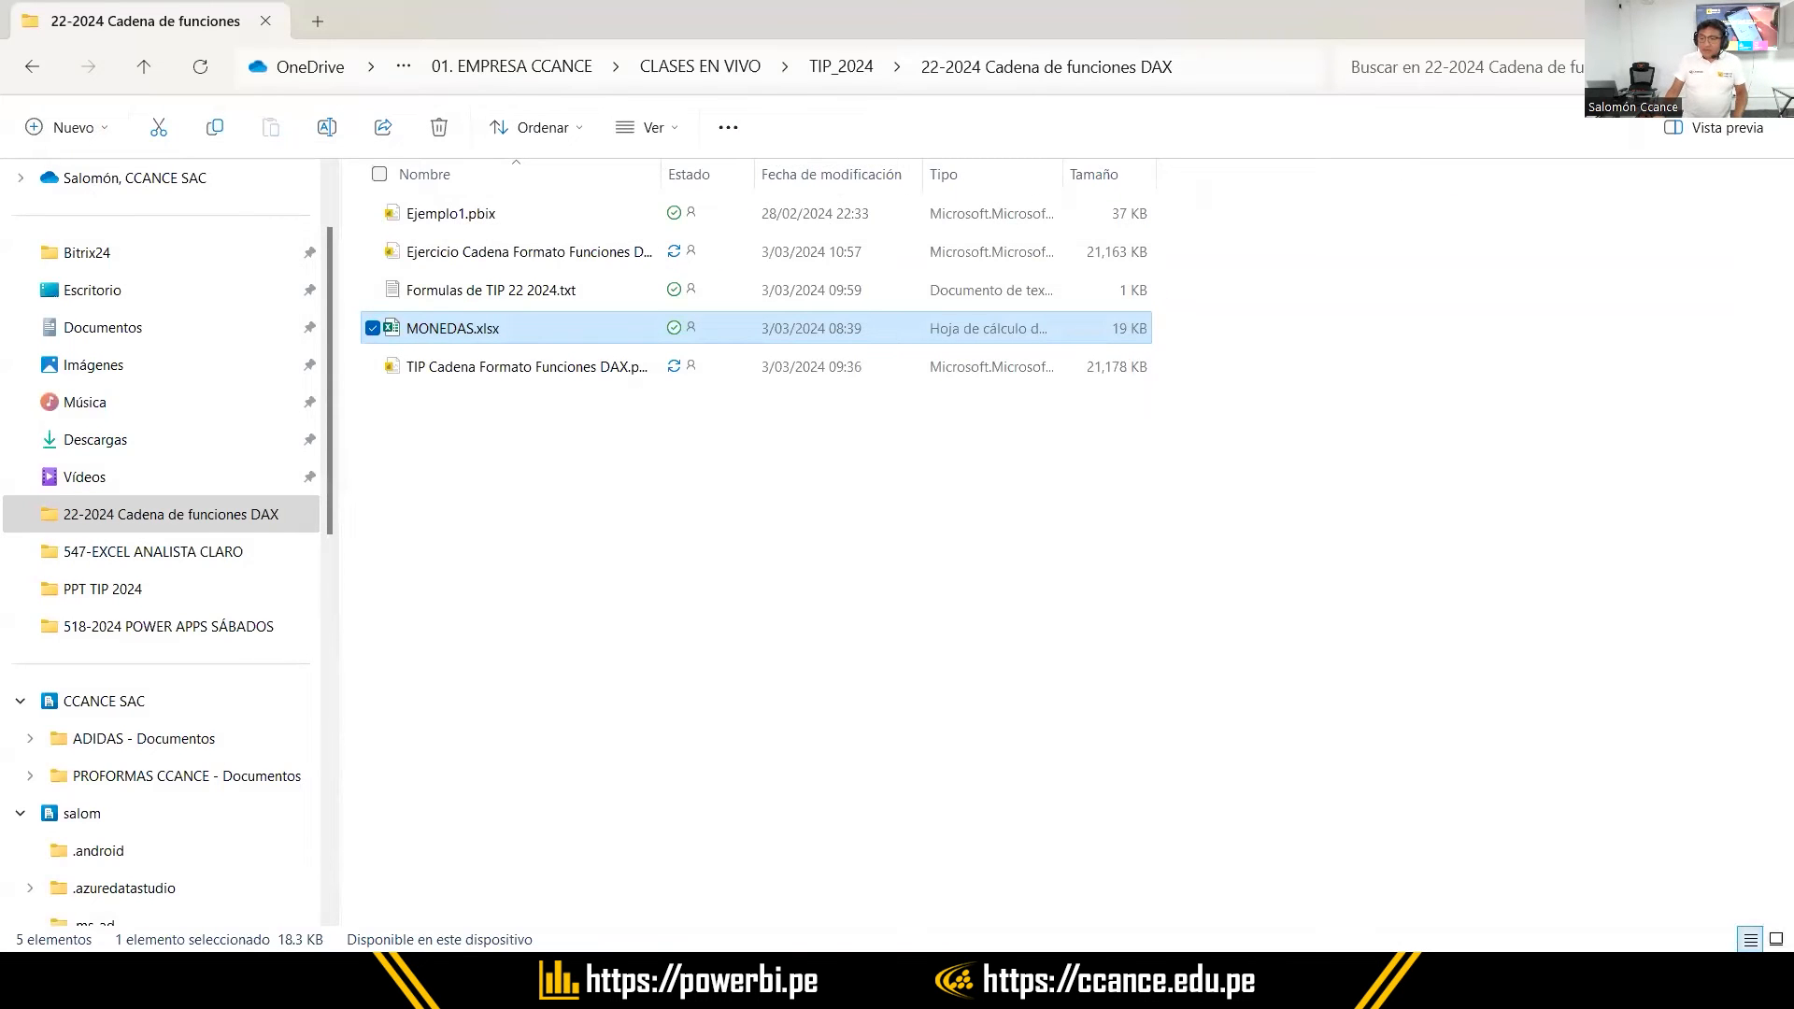
click(1659, 19)
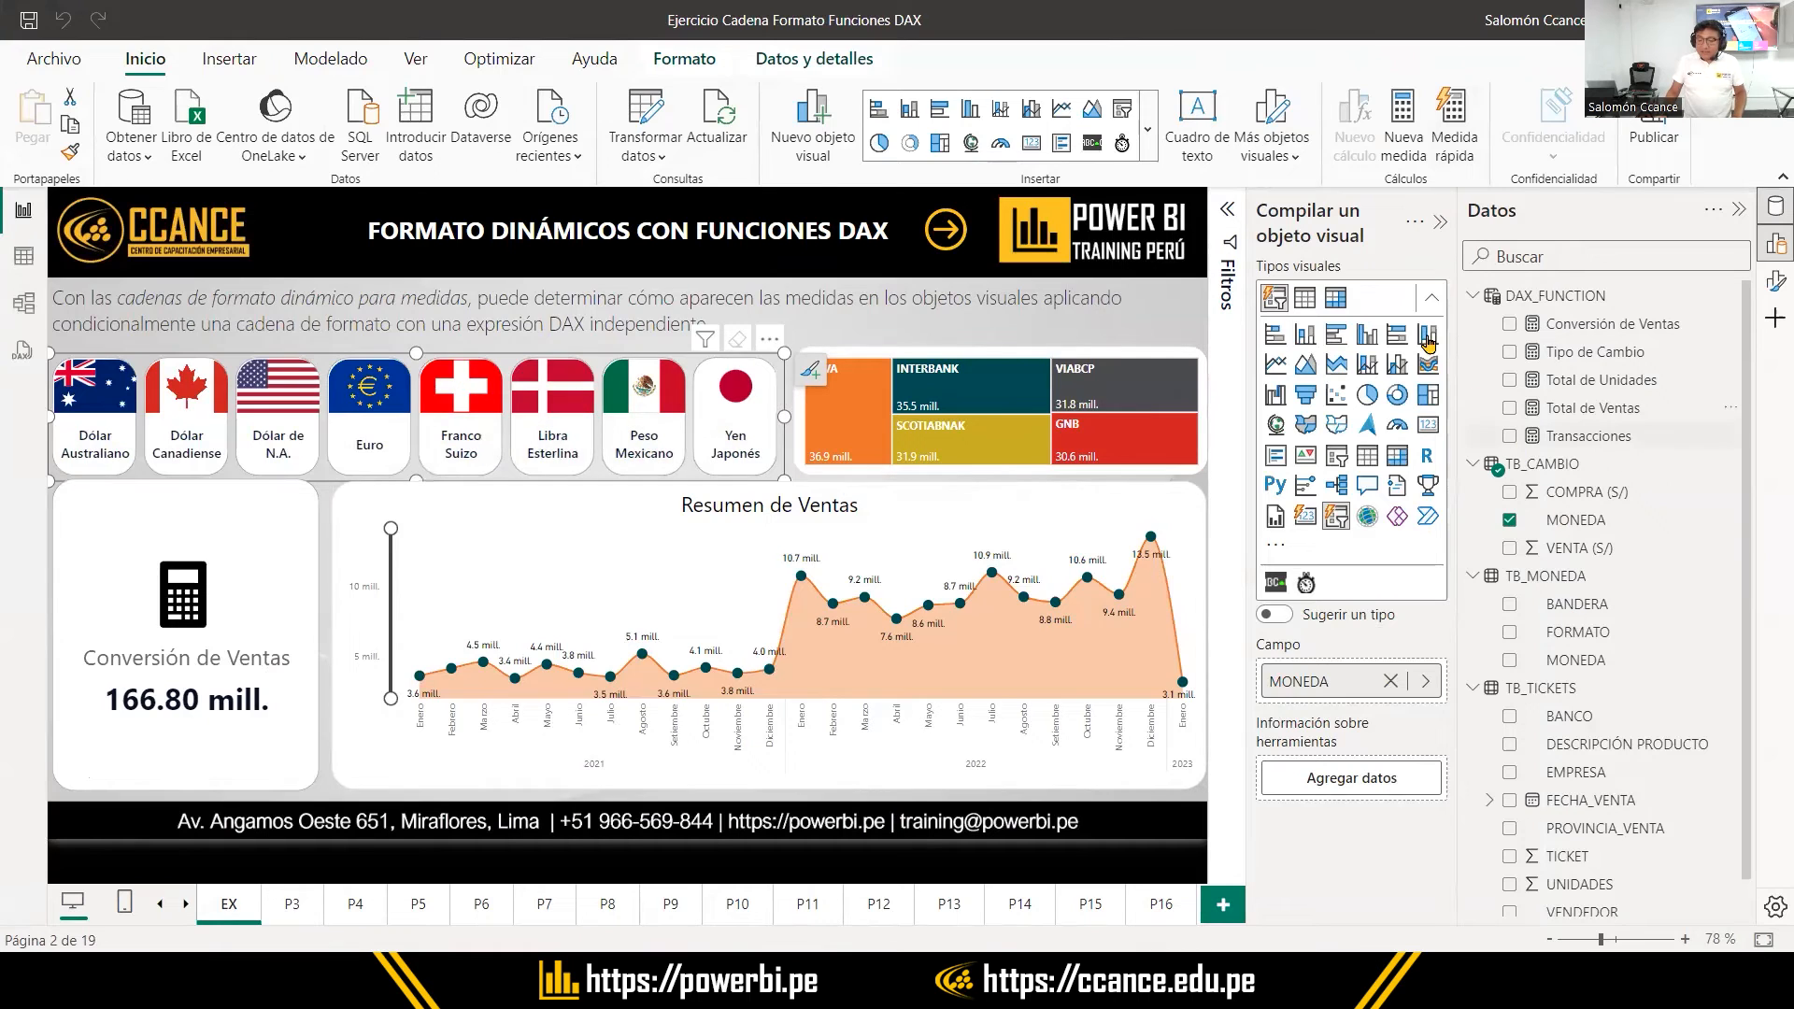
Remove the image field from the currency slicer's buttons and assign the BANDERA column of TB_MONEDA again
click(1772, 283)
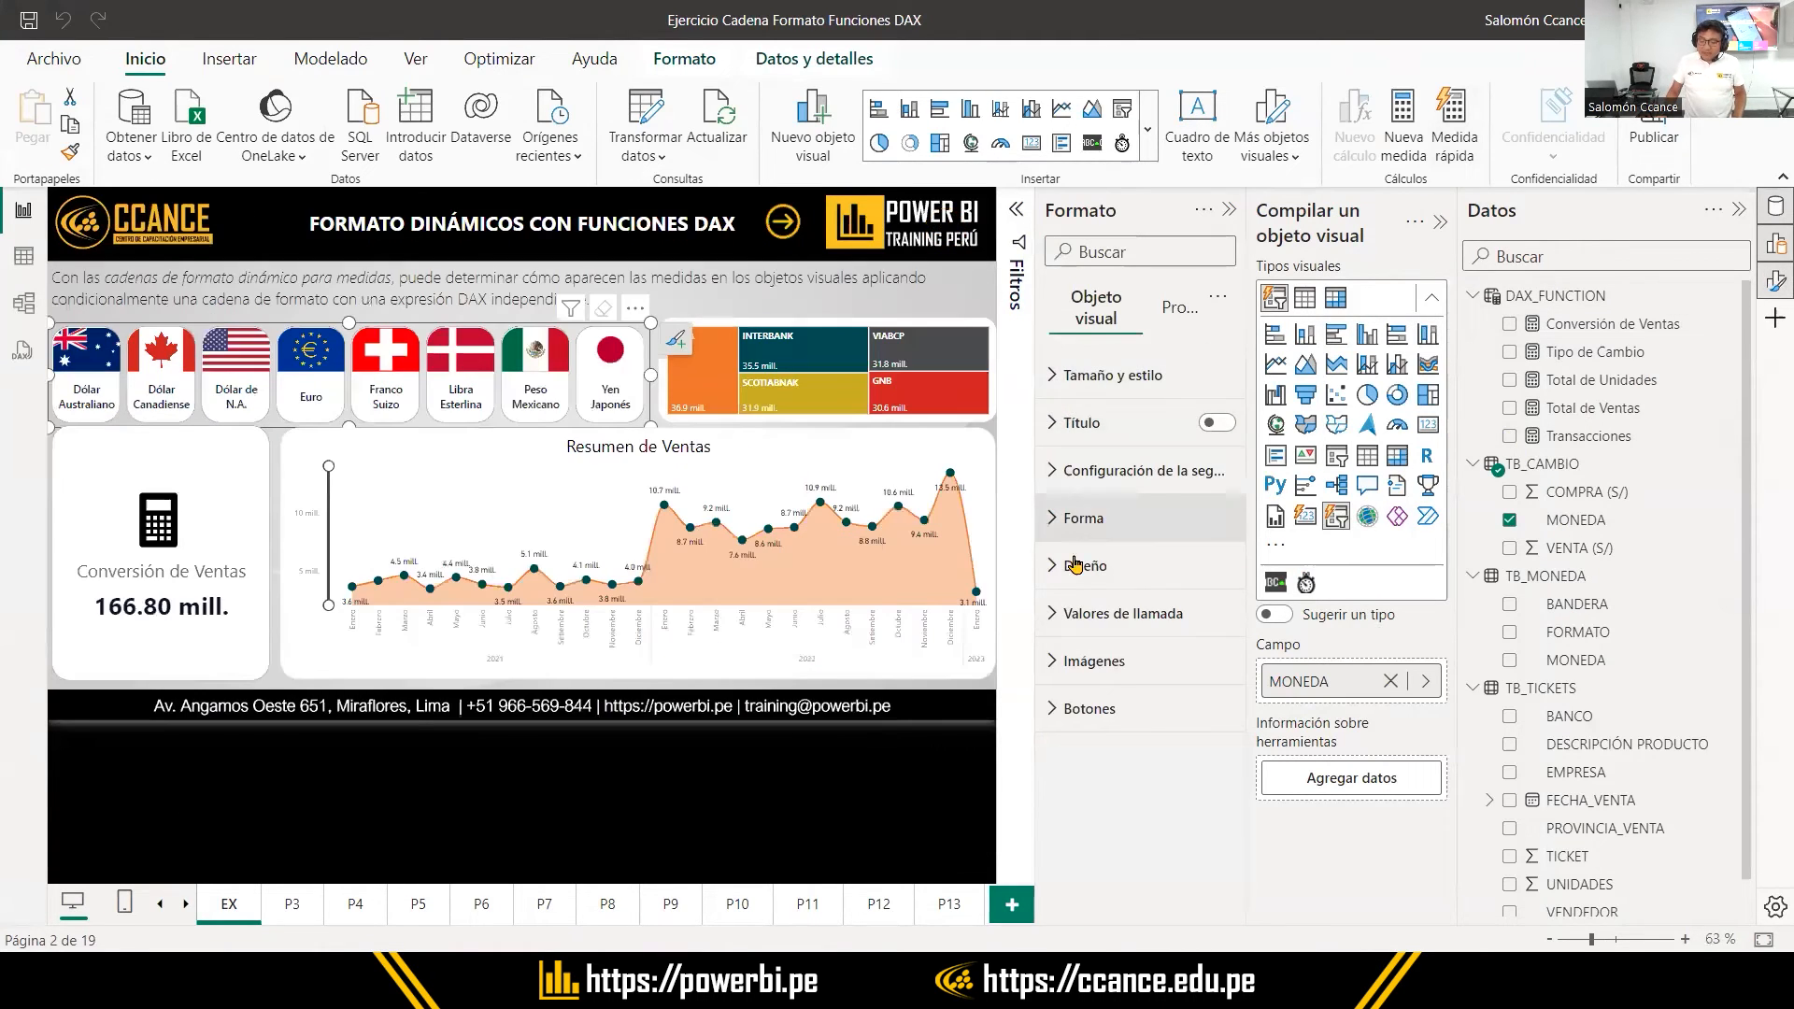
click(1052, 663)
scroll(1135, 724, down, 3)
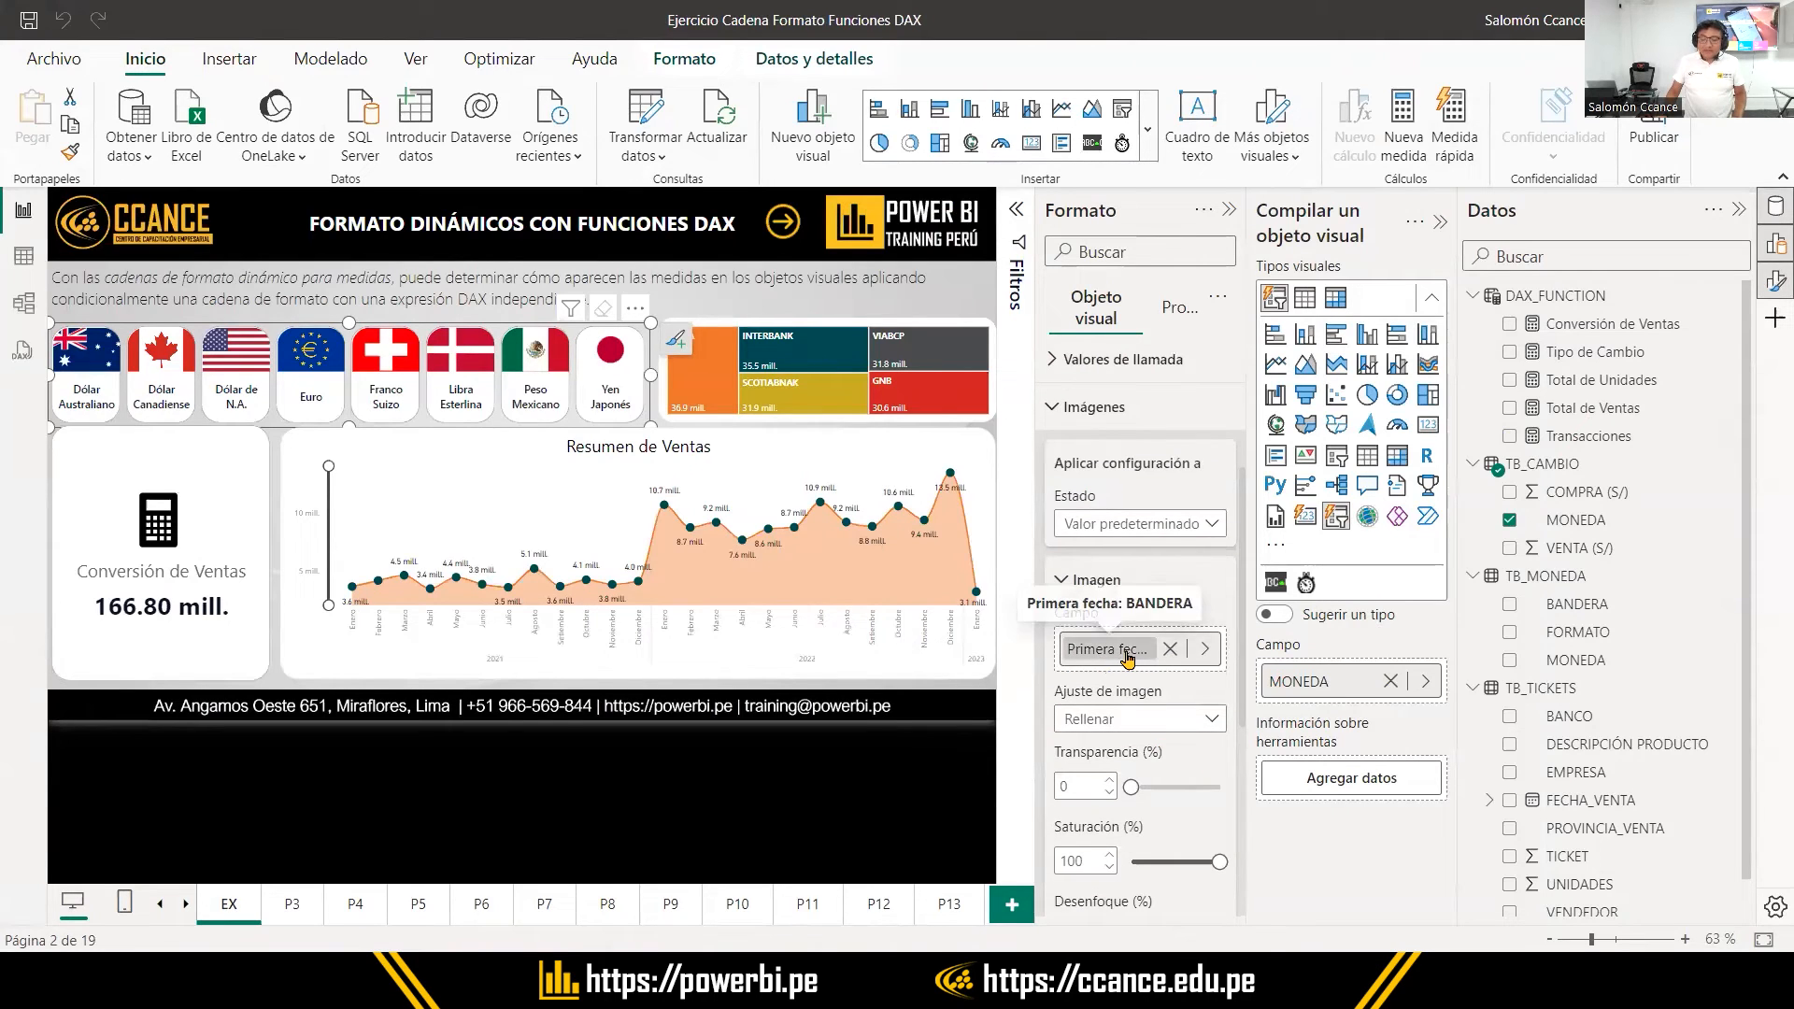
click(1170, 649)
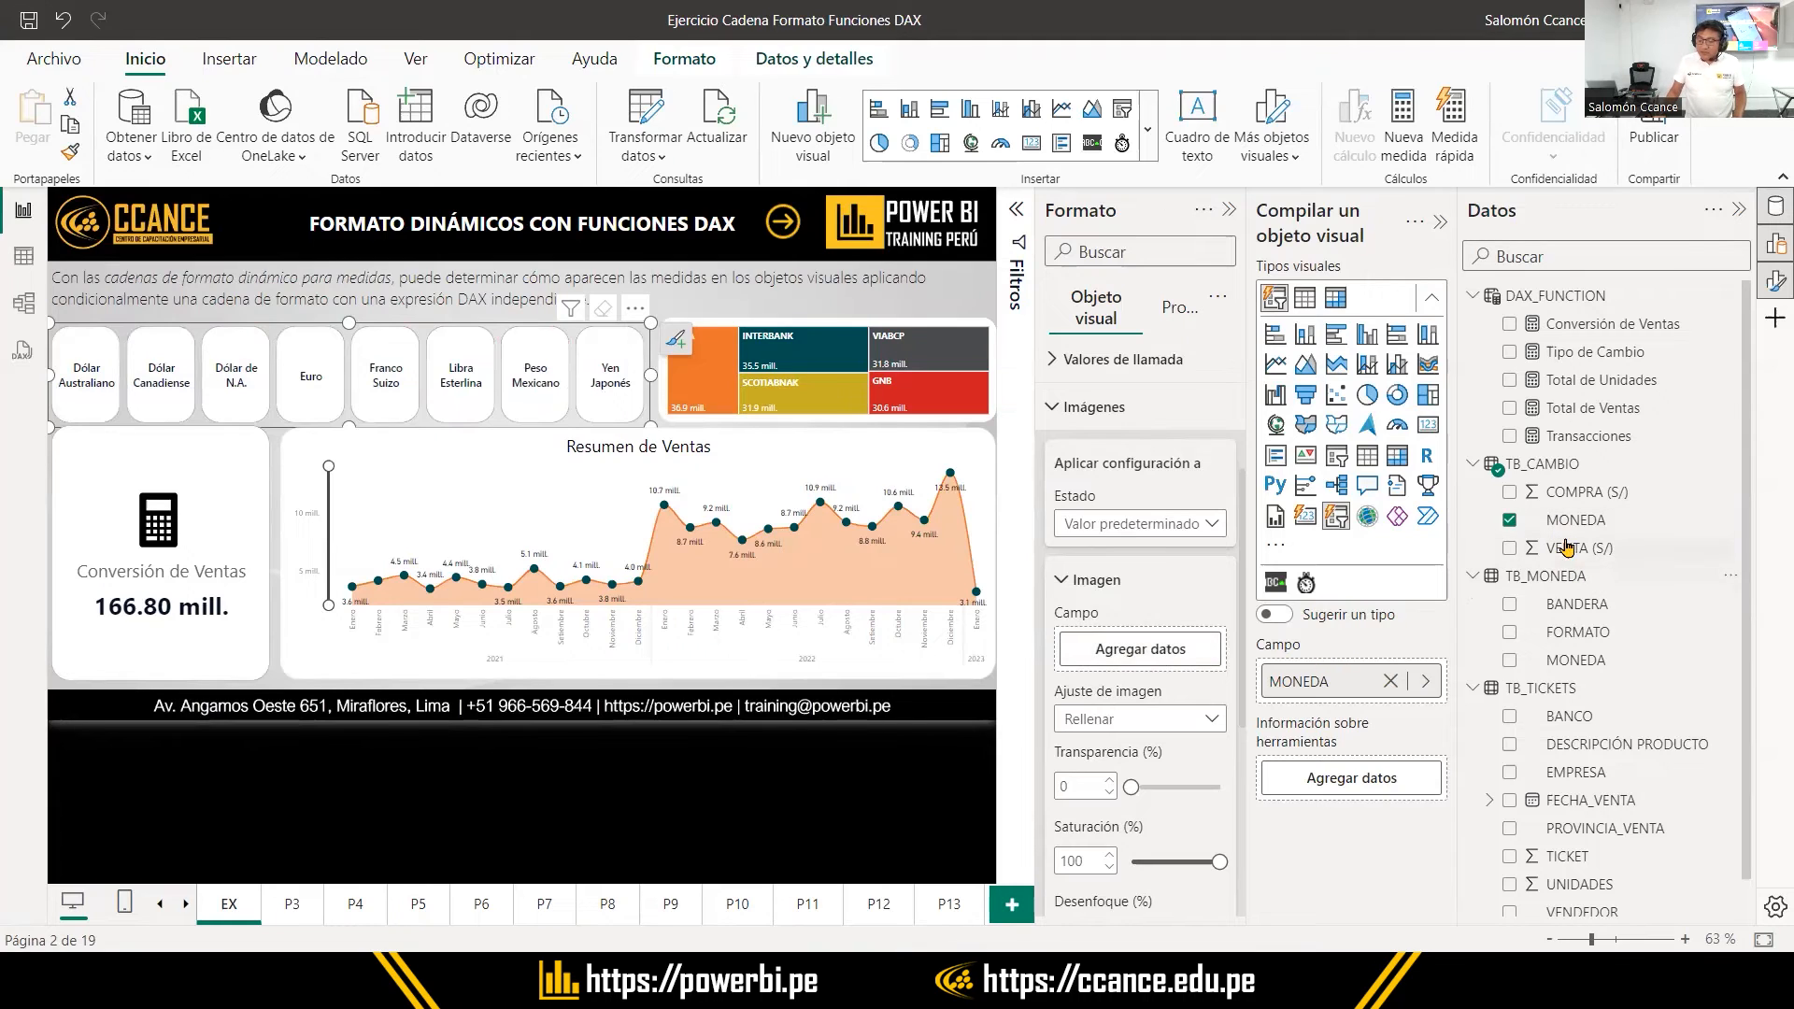
click(1576, 606)
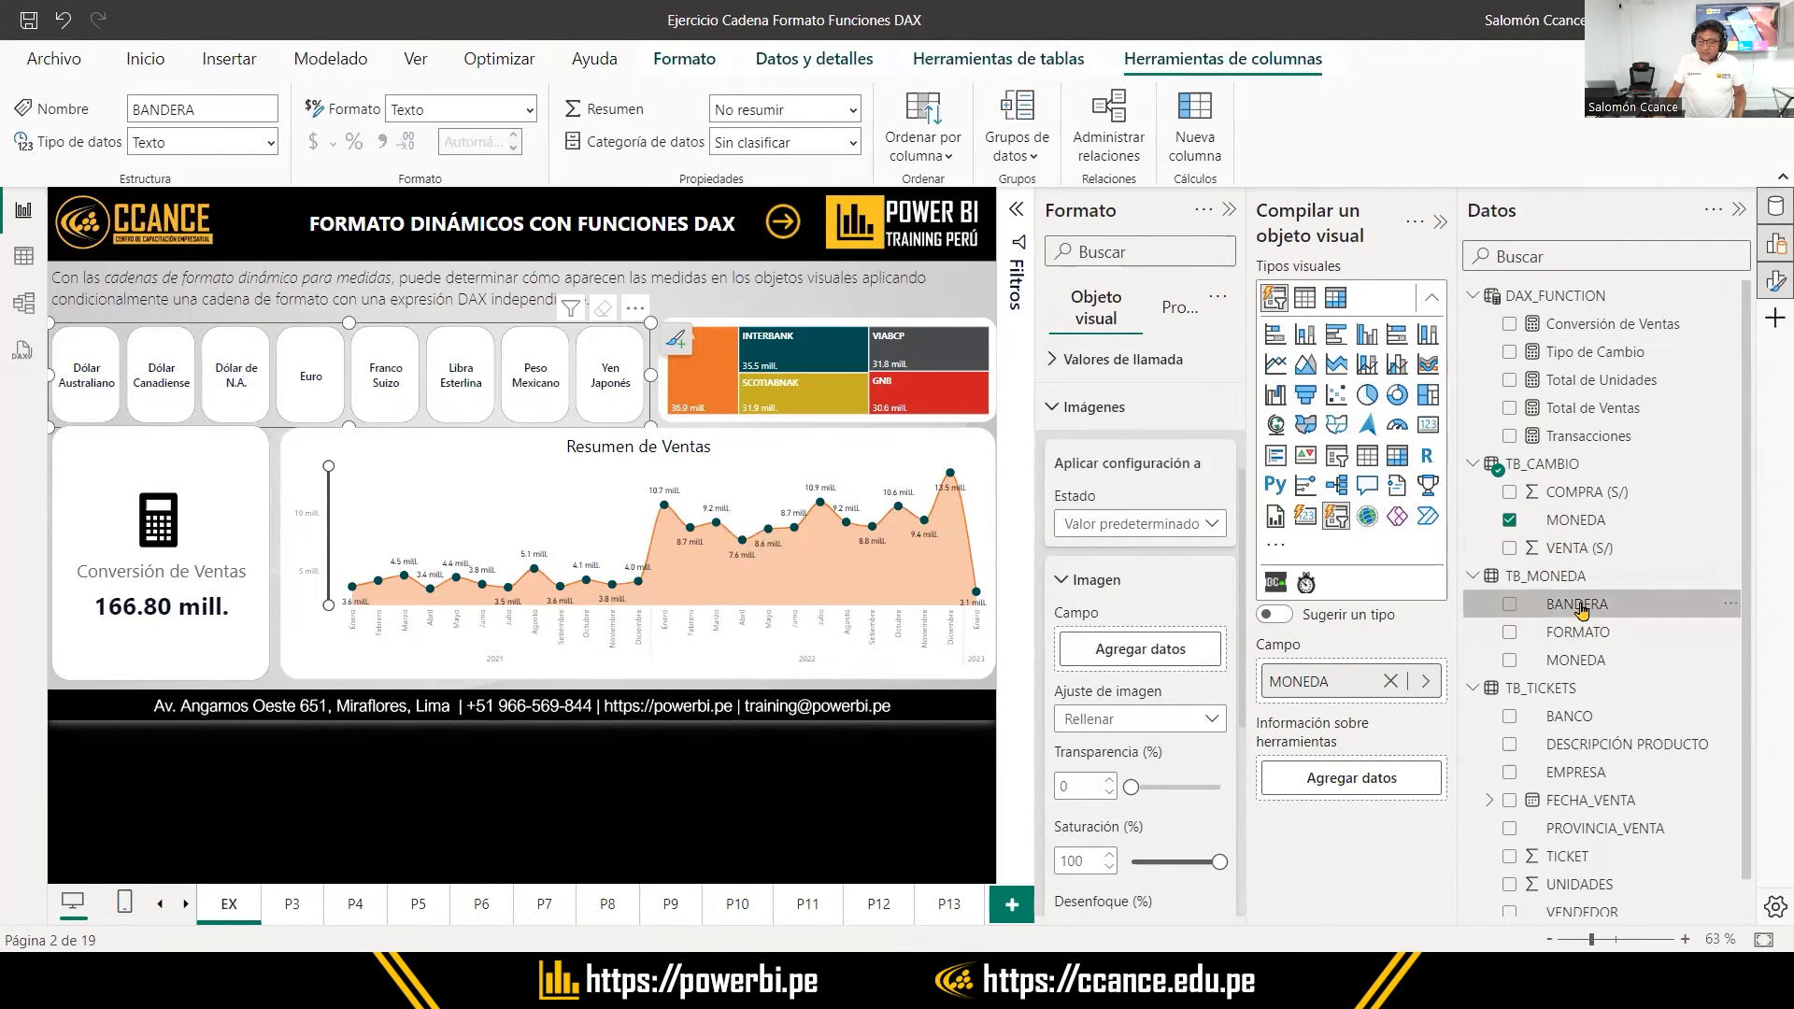
drag(1592, 610, 1146, 648)
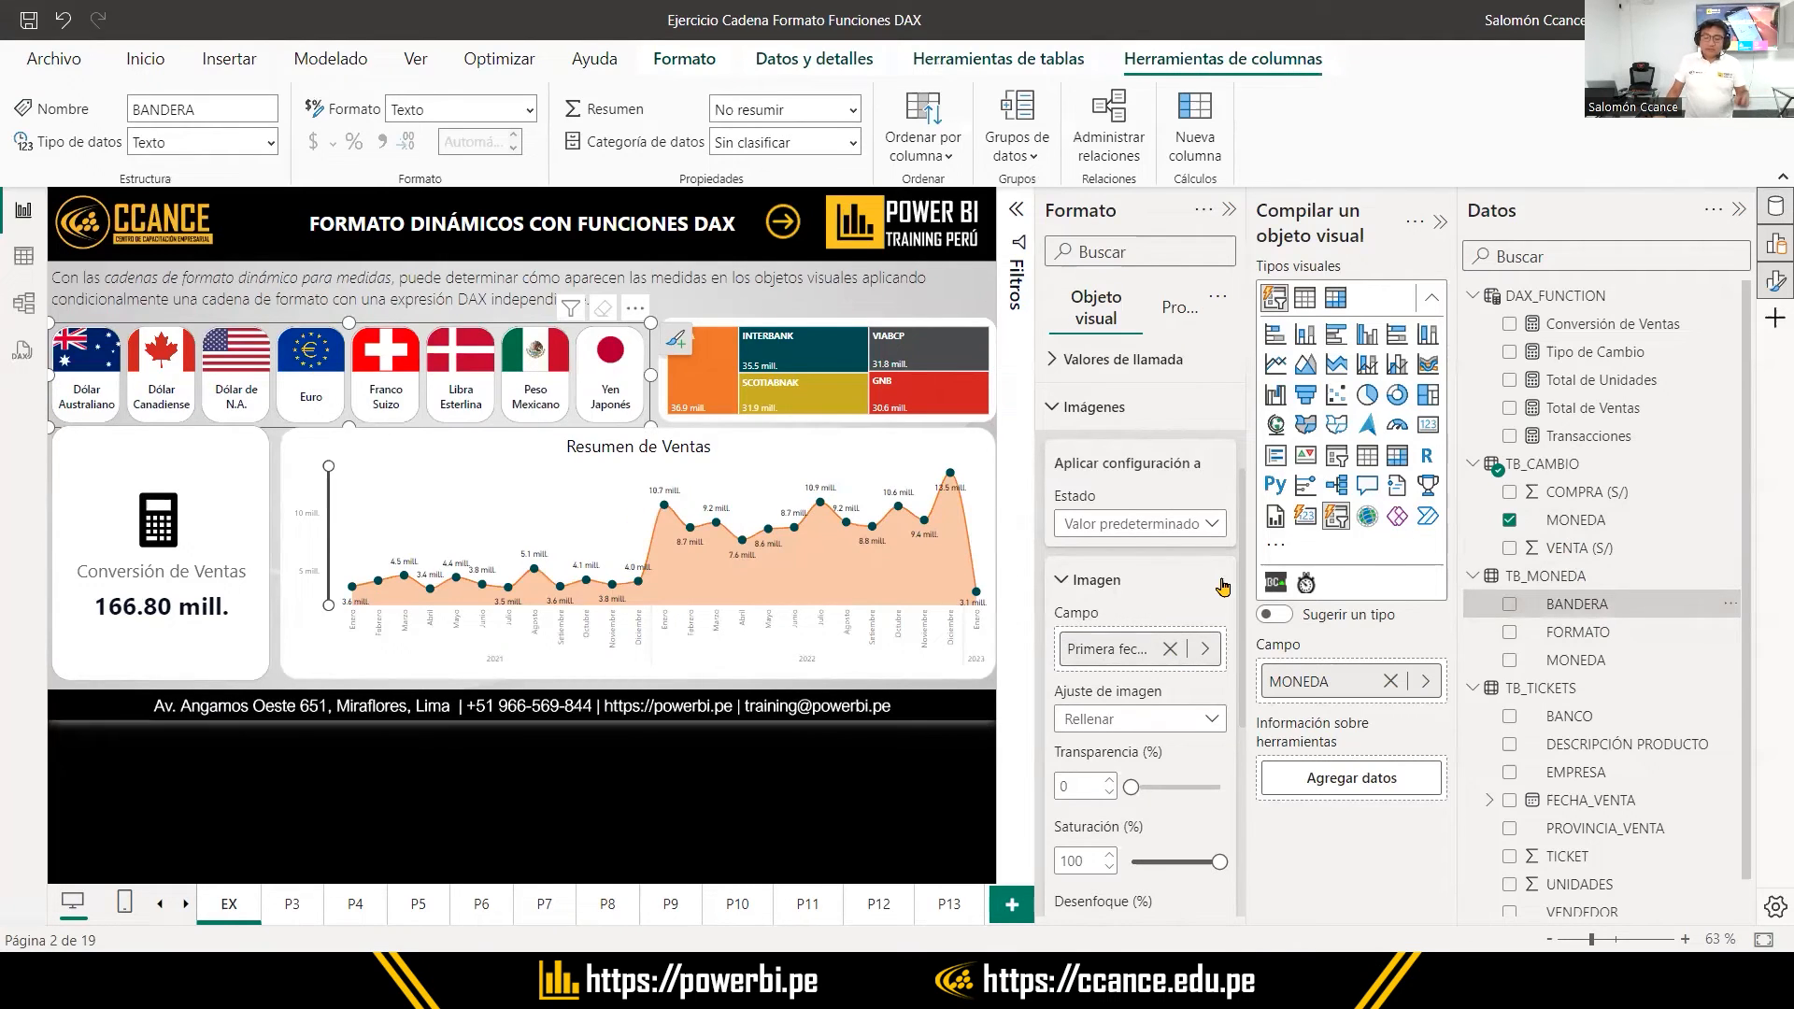
Try the Normal and Ajustar fits on the slicer's flag images, then restore Rellenar with 0% transparency and 100% saturation
click(1159, 721)
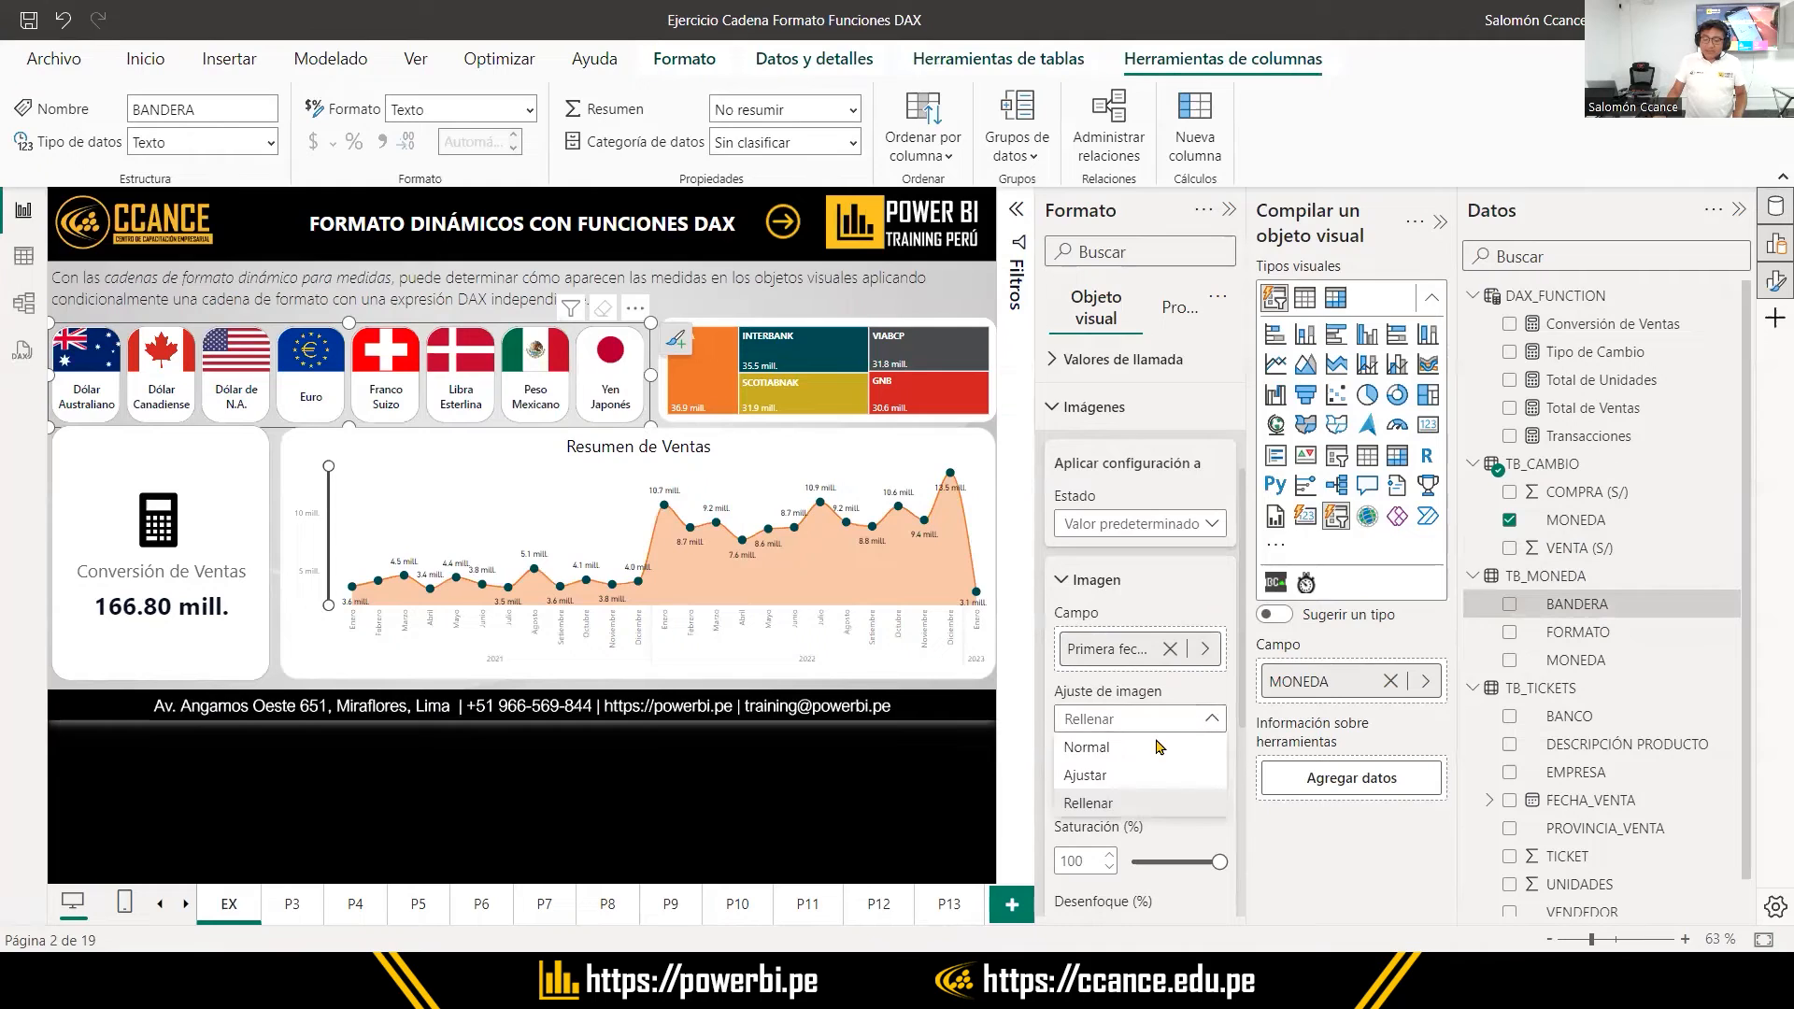
click(1159, 747)
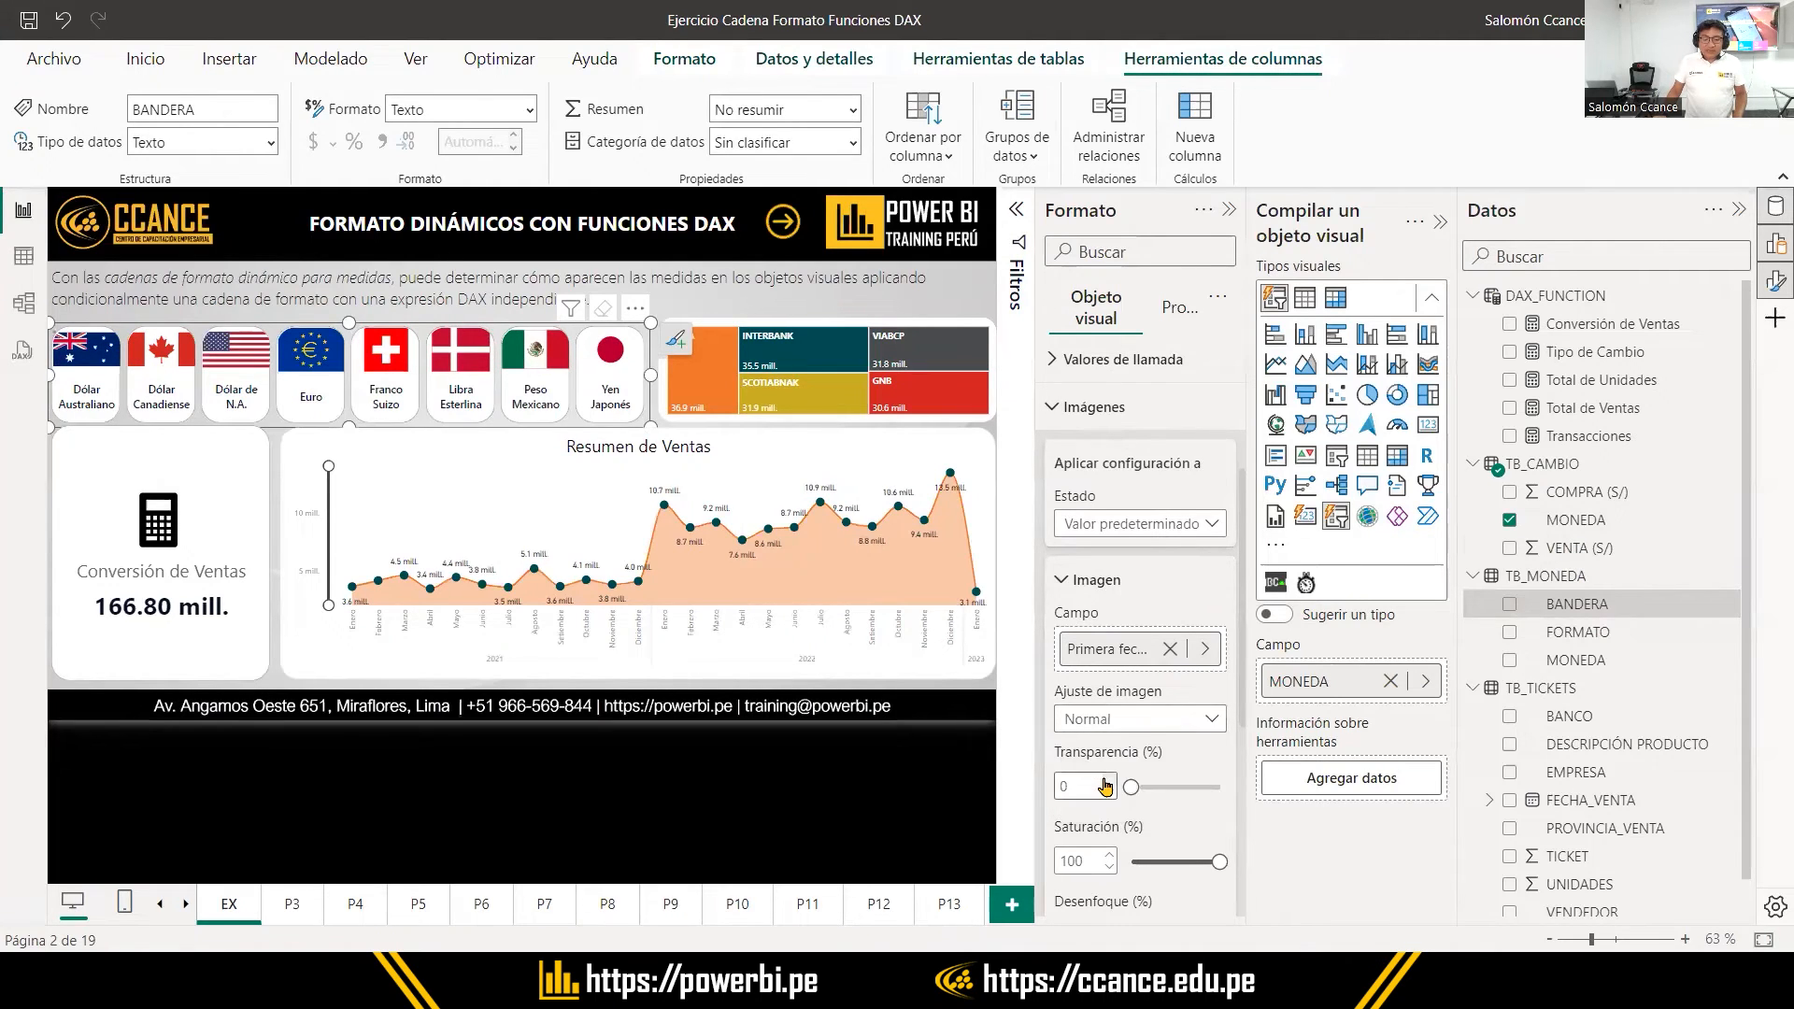
click(1149, 720)
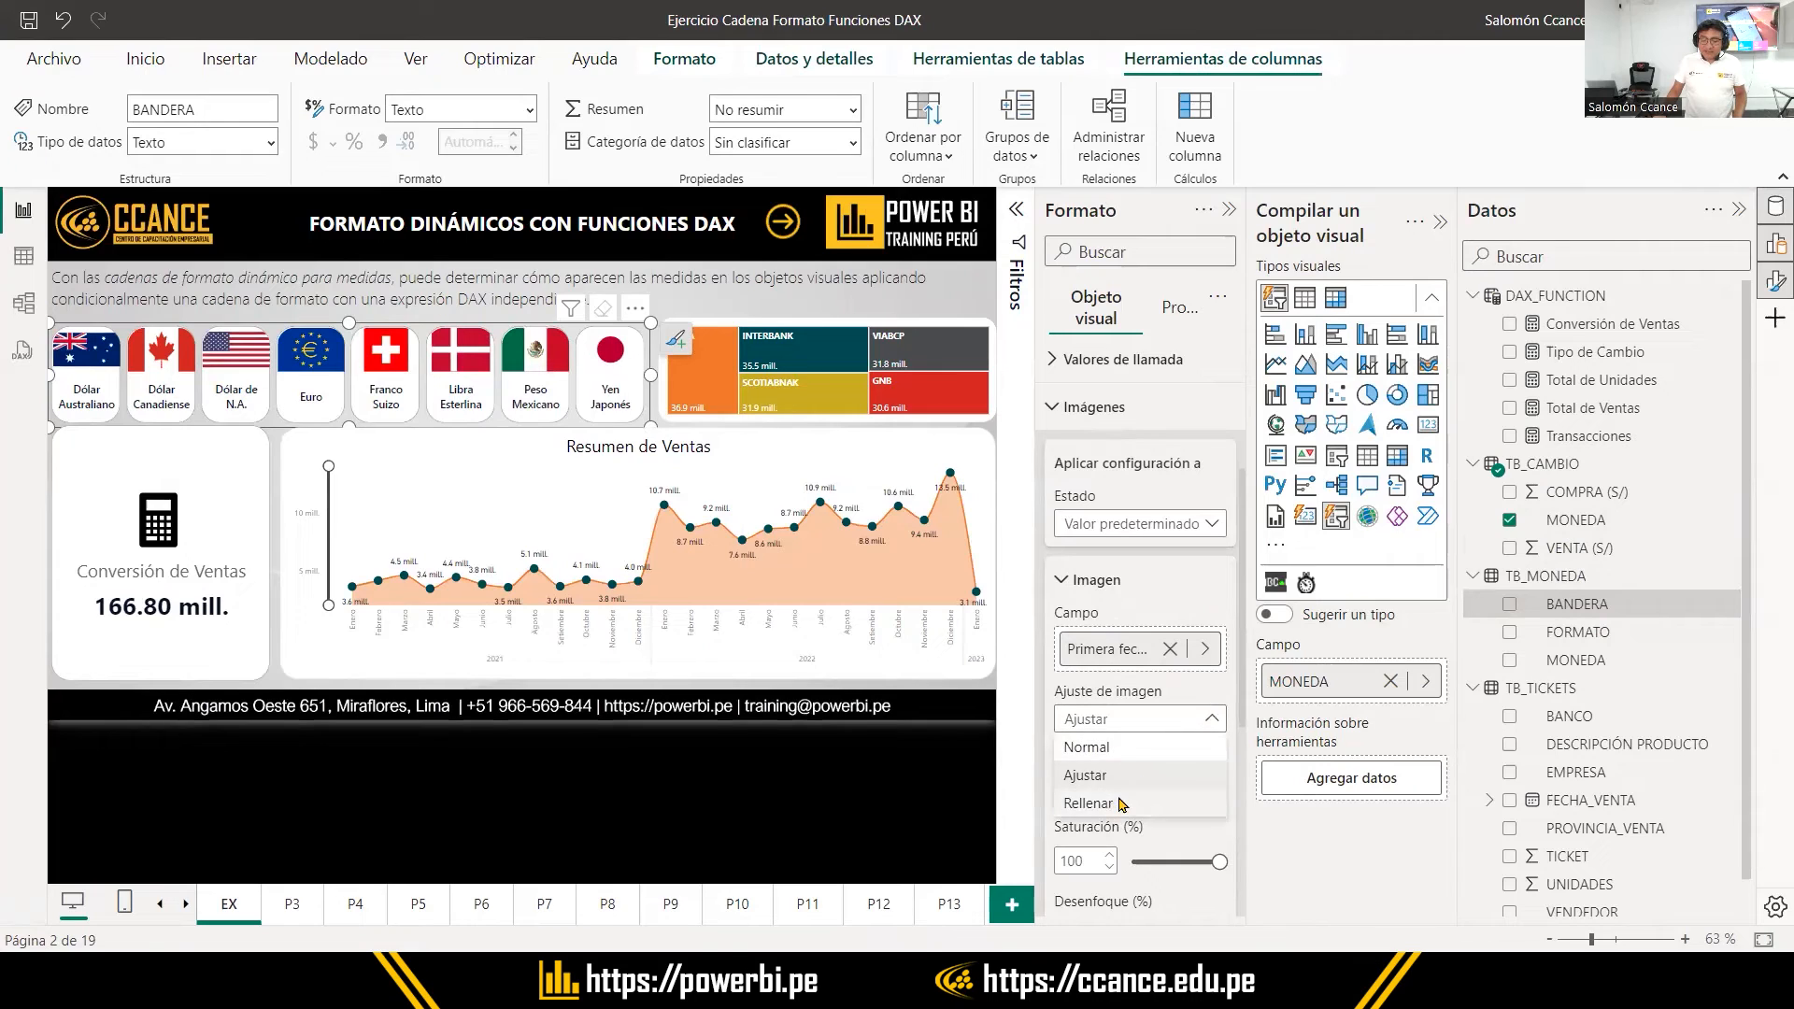
click(1122, 803)
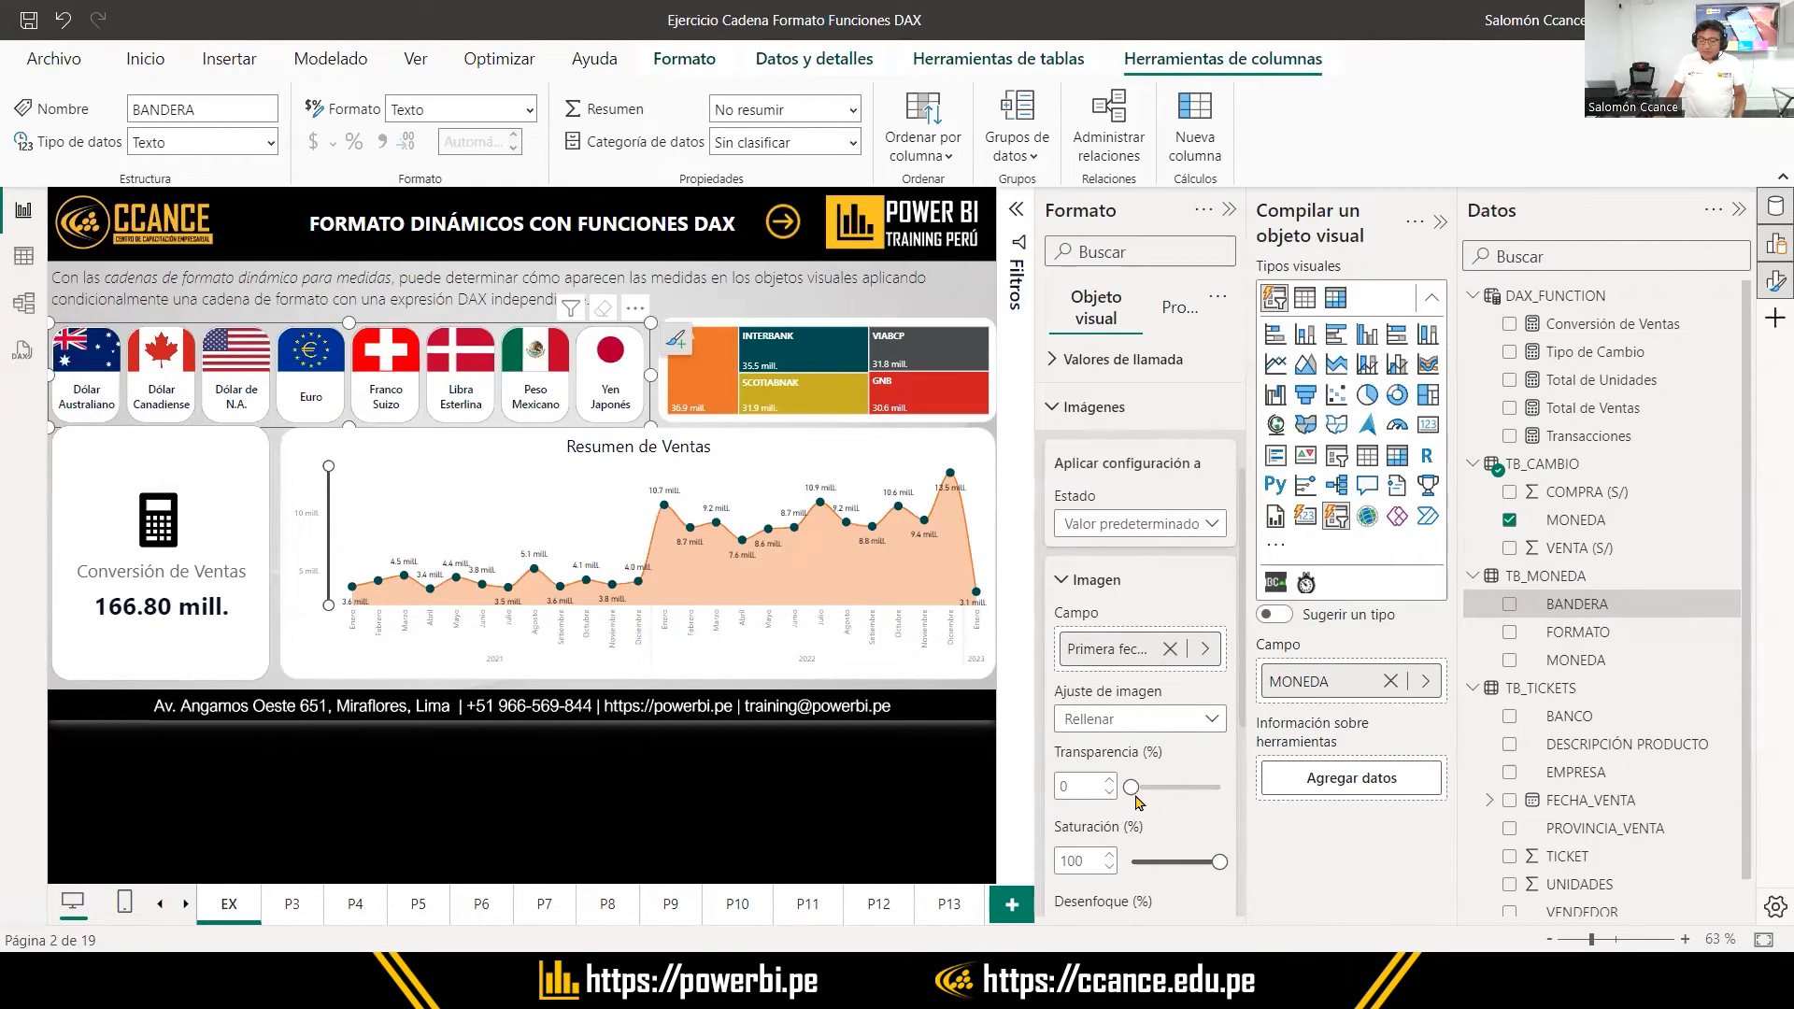
mouse_move(1133, 789)
mouse_down()
mouse_move(1198, 788)
mouse_move(1127, 787)
mouse_up()
click(1214, 861)
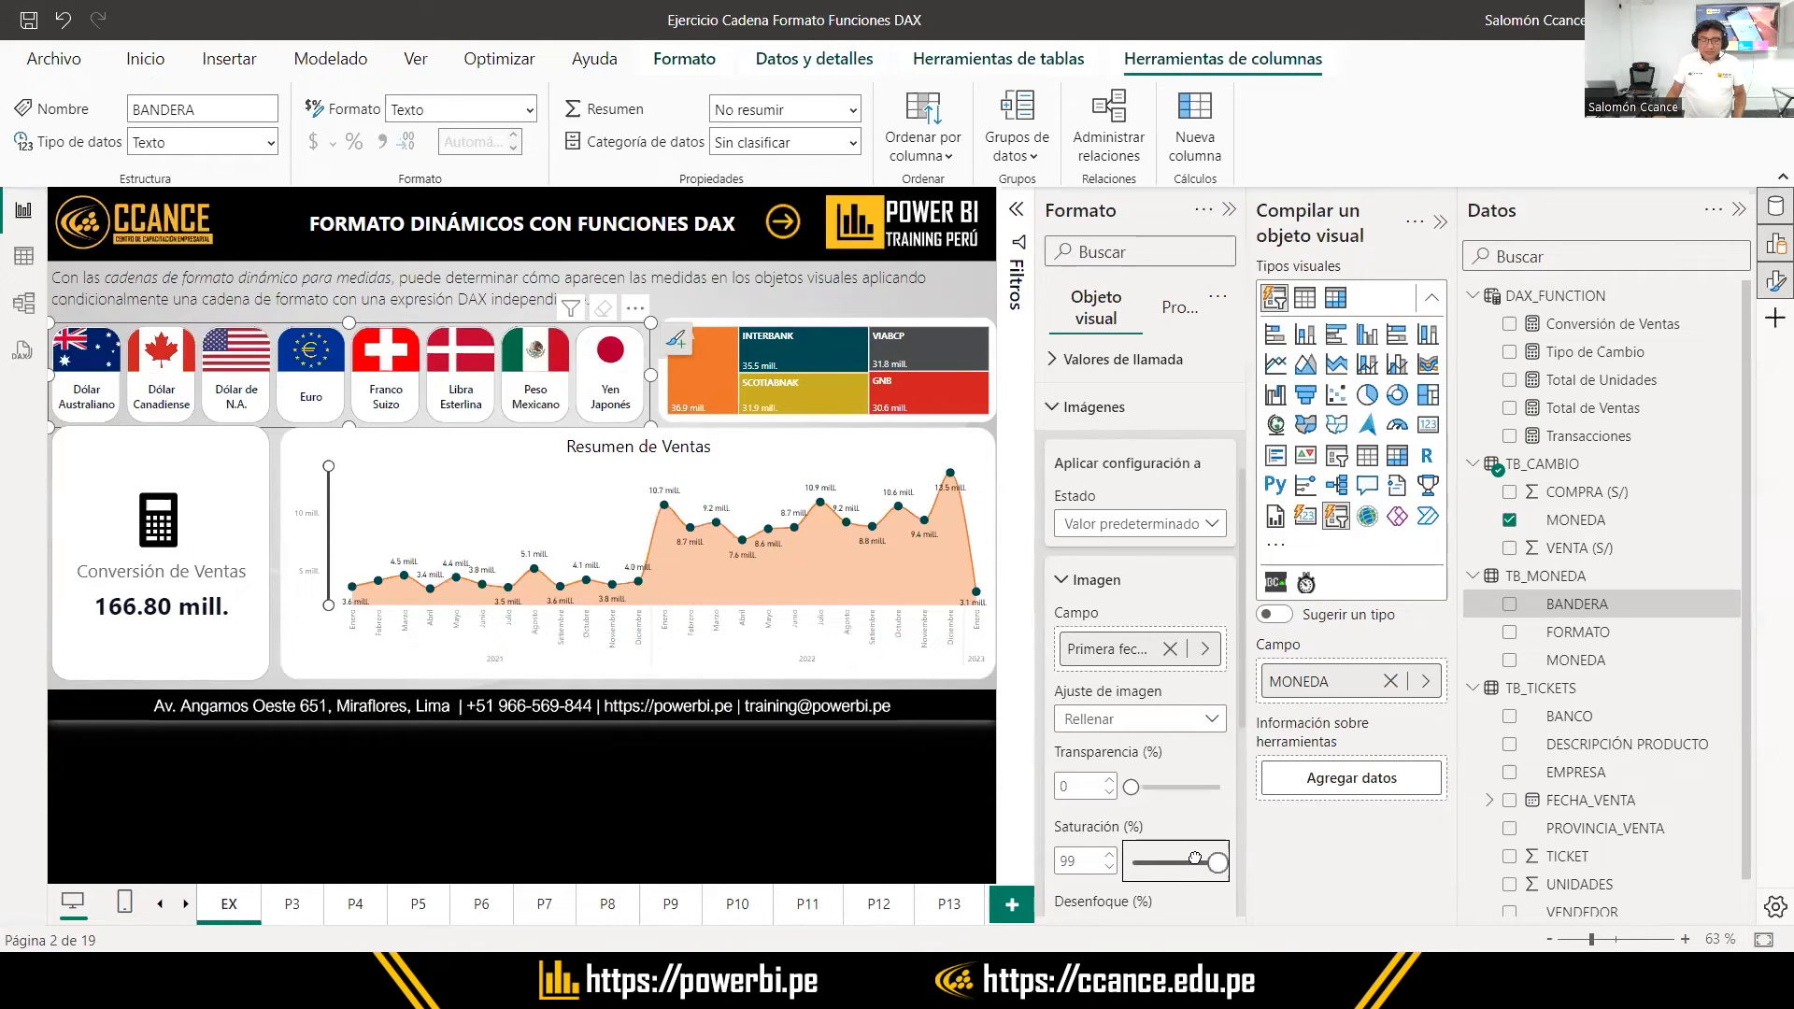
mouse_move(1196, 858)
mouse_down()
mouse_move(1131, 861)
mouse_move(1220, 866)
mouse_up()
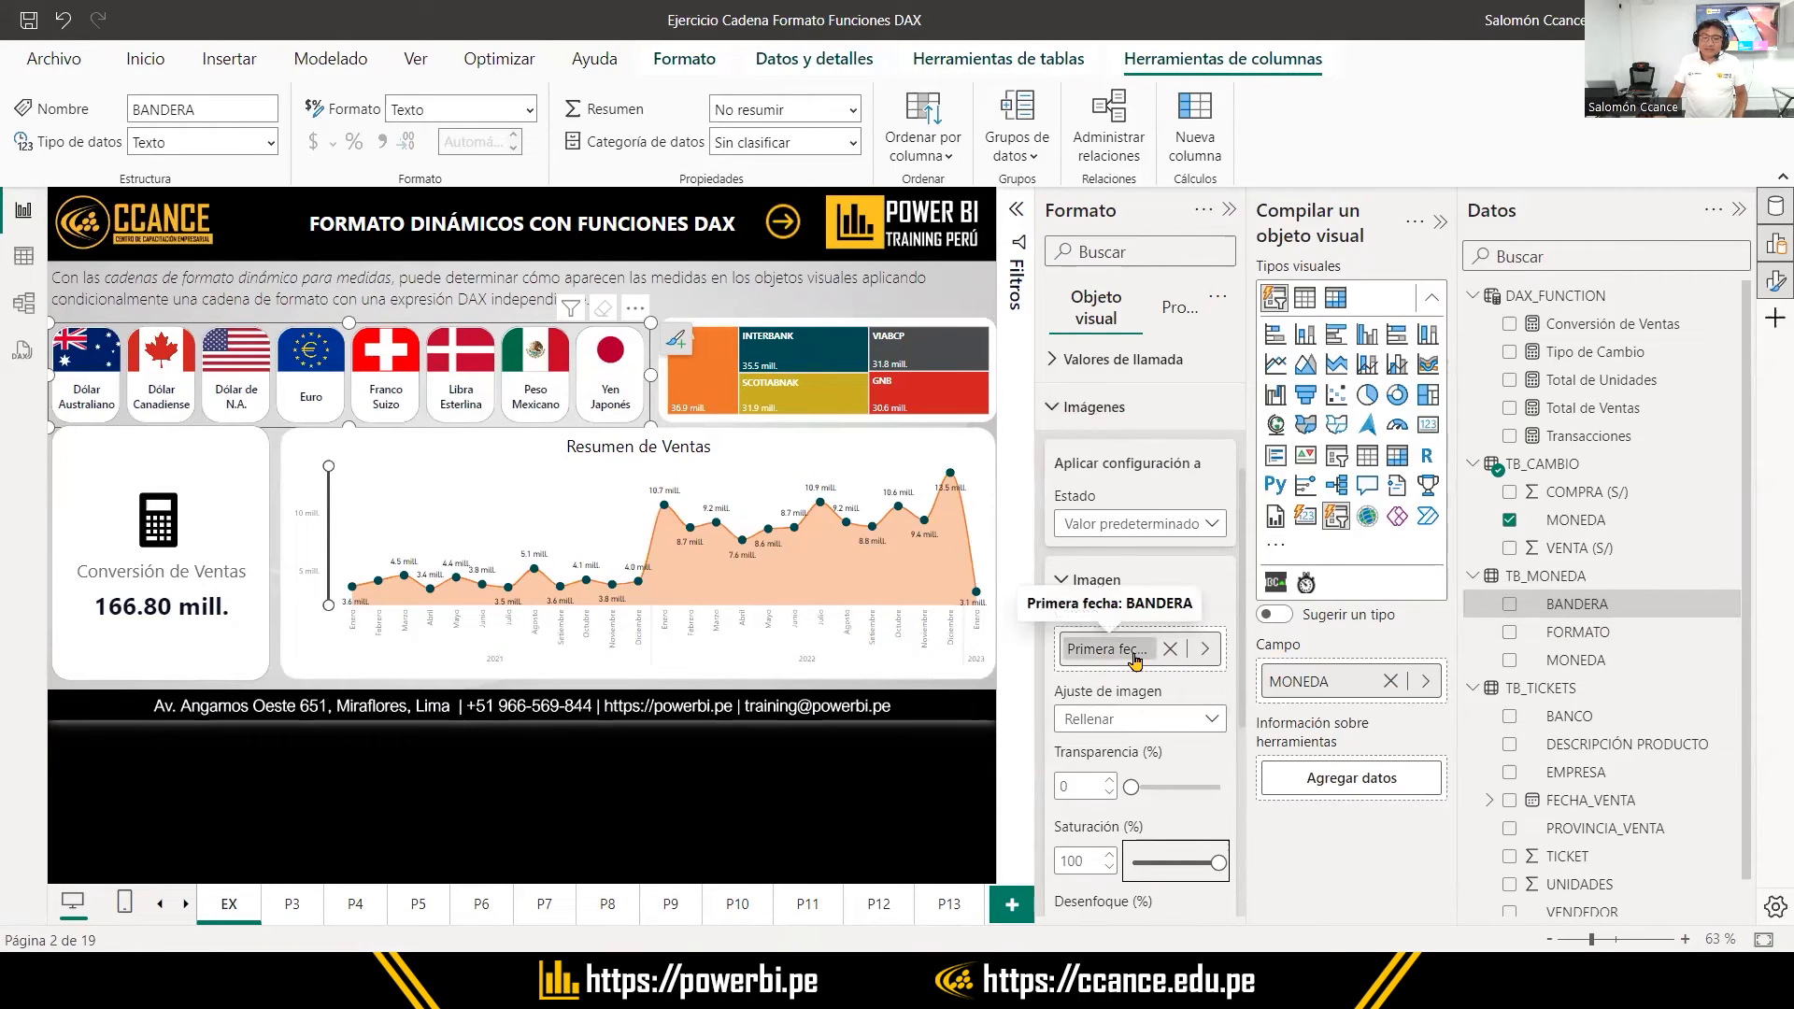
Look over the slicer types available in the full gallery of visuals
click(147, 62)
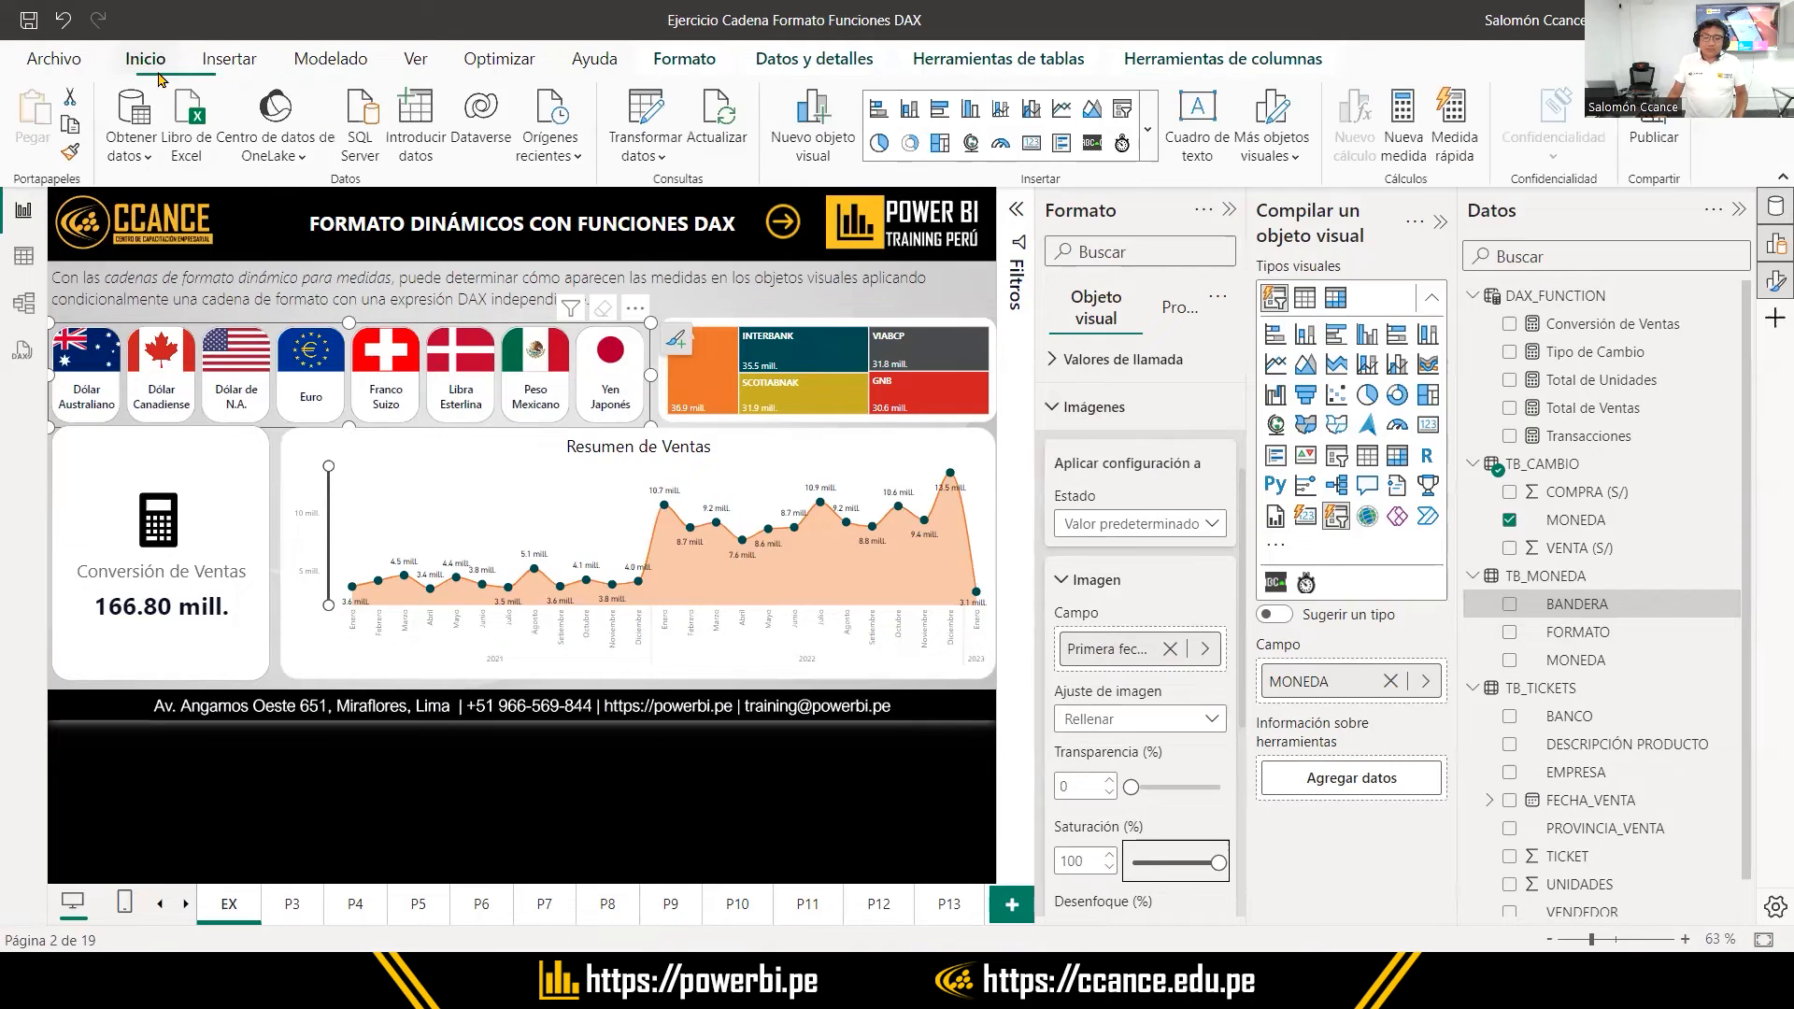
click(1149, 141)
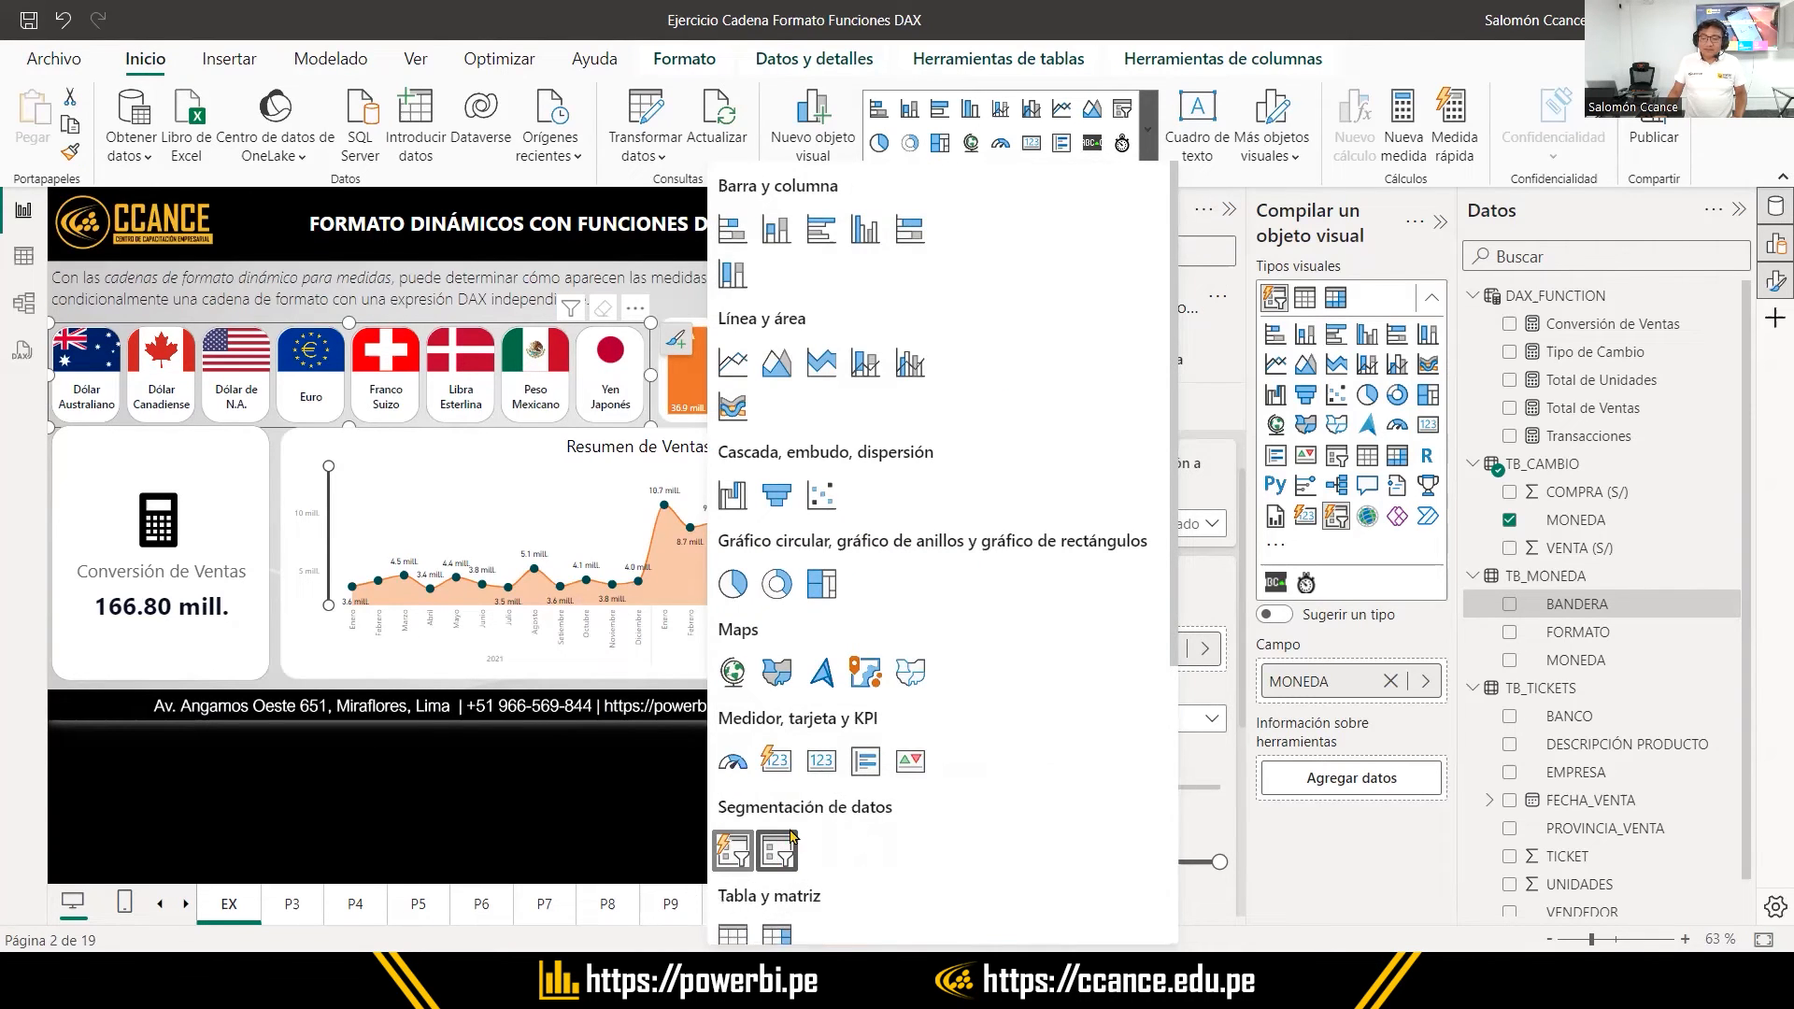
key(Escape)
Select the Conversión de Ventas card and set the format of its Conversión de Ventas measure to Dinámica
click(257, 487)
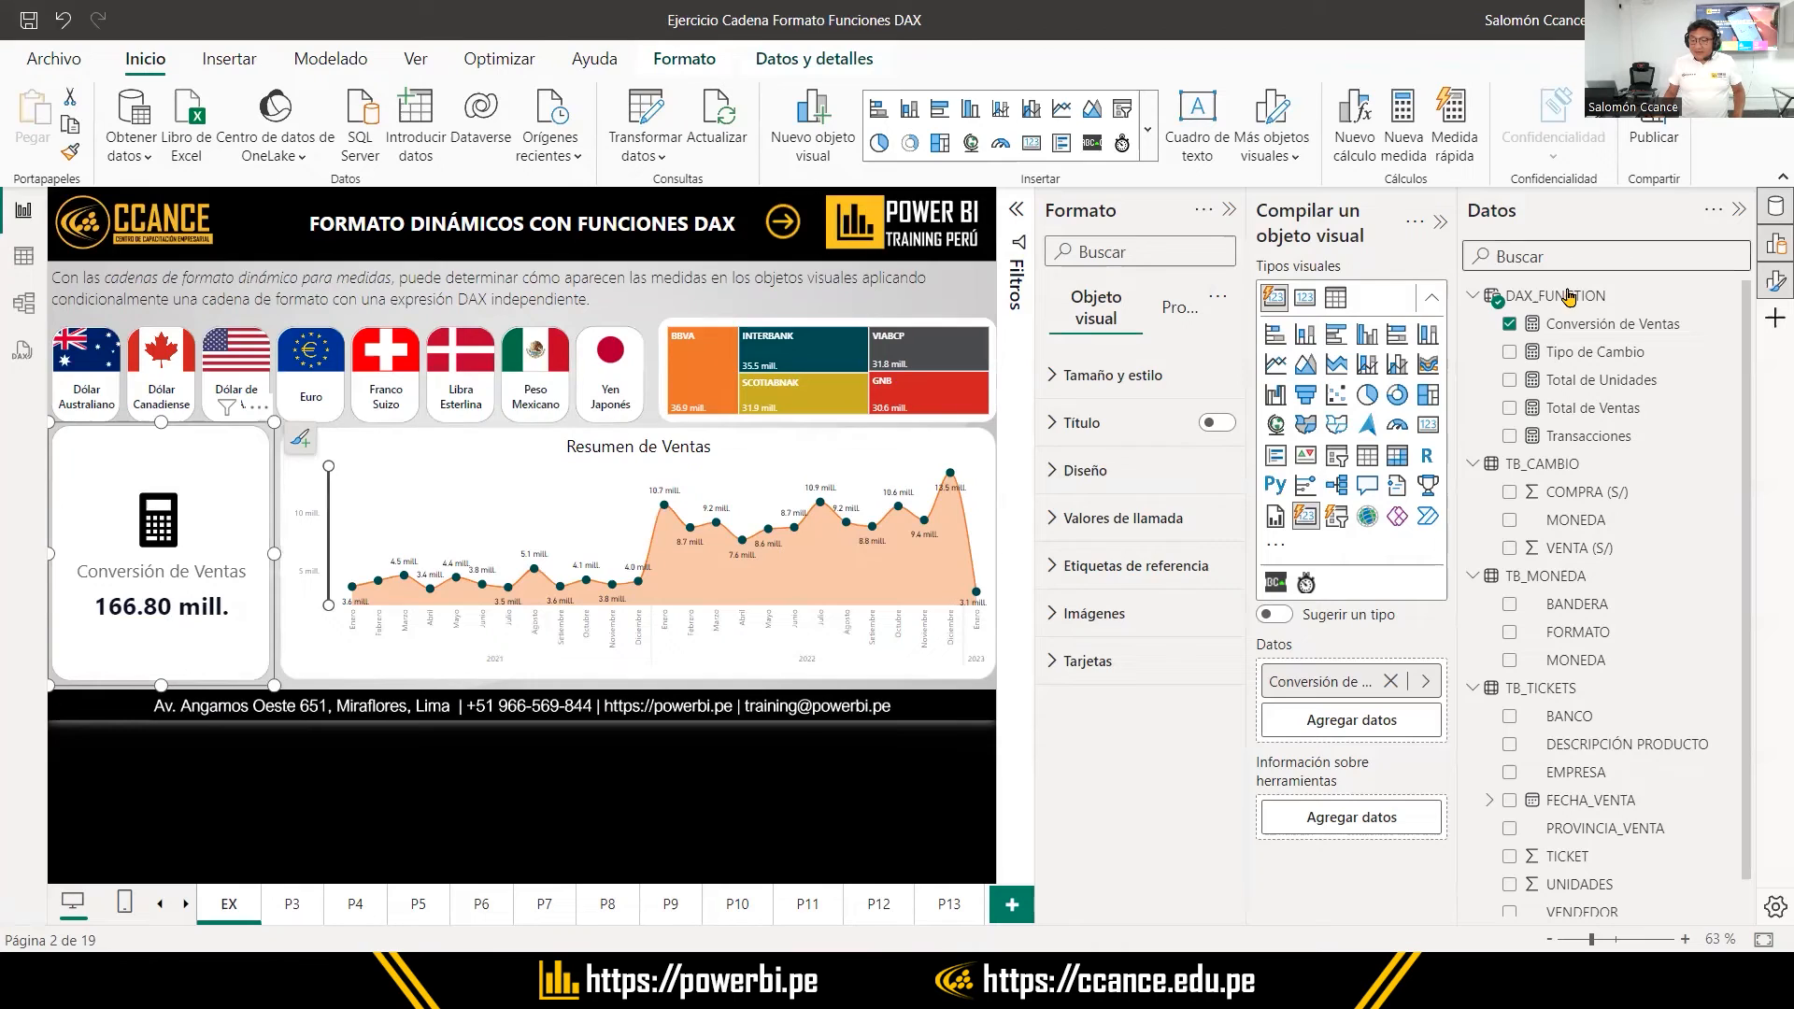
click(1617, 325)
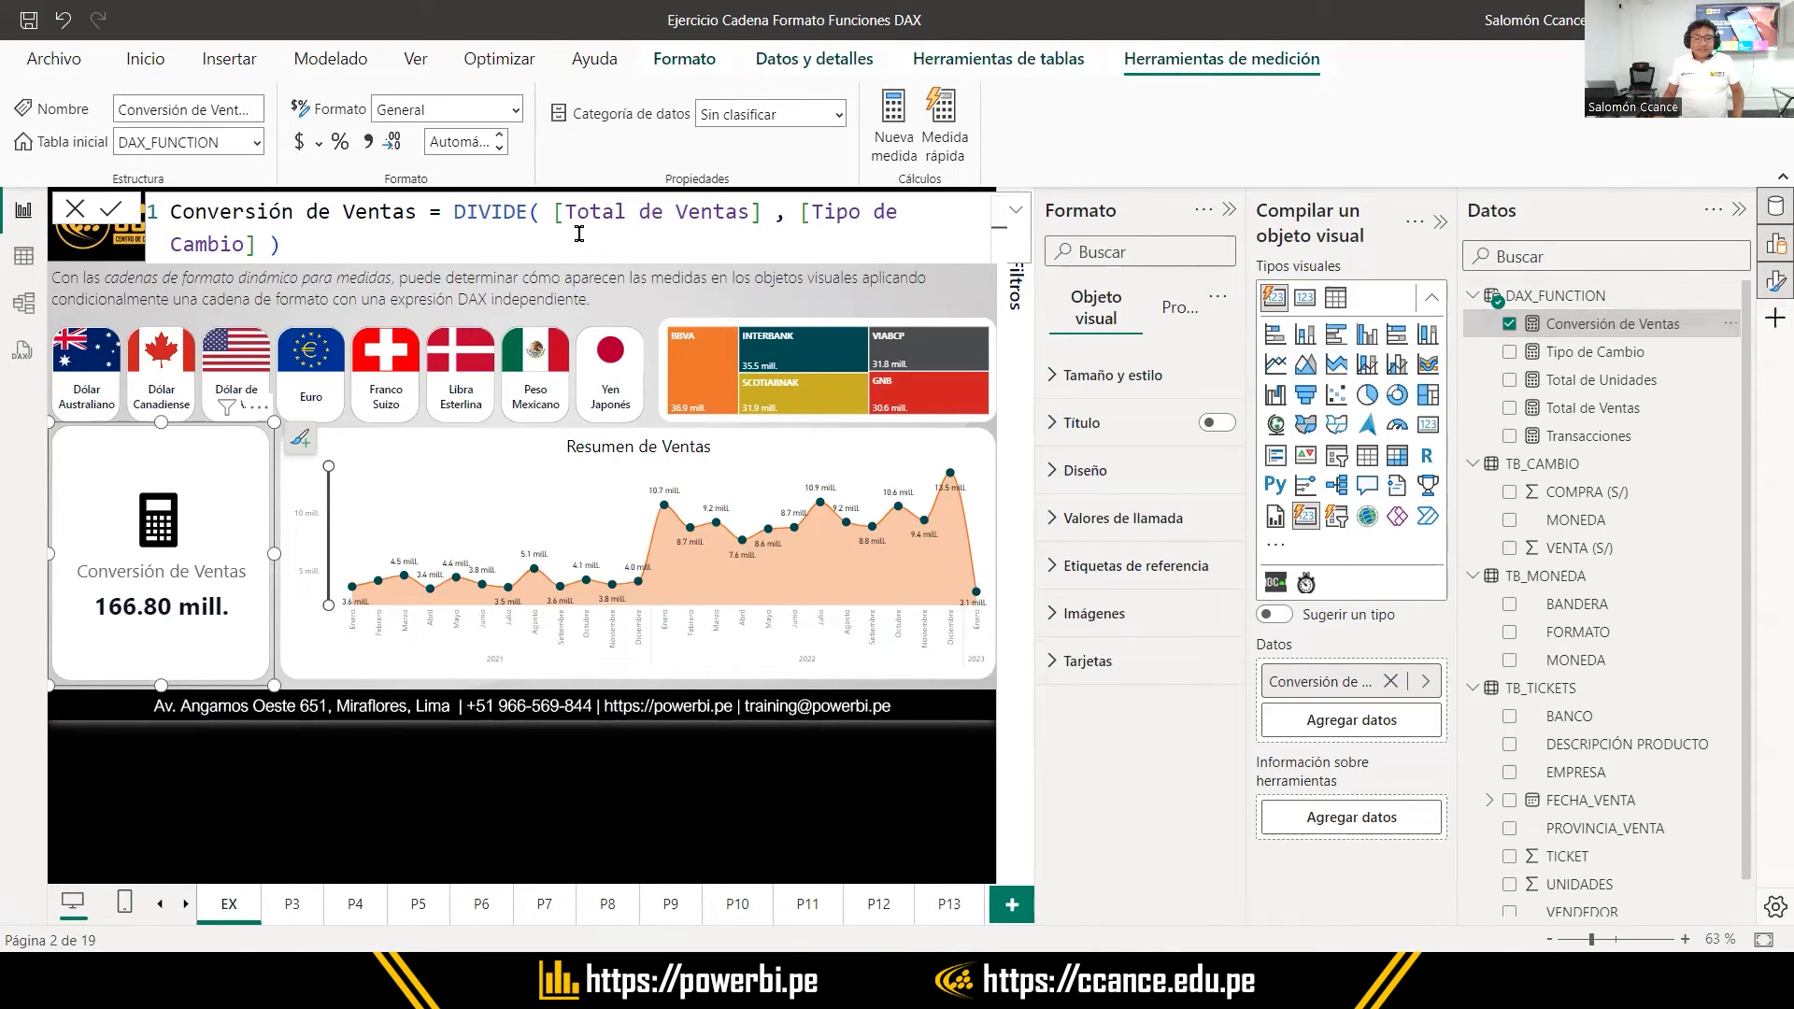
ctrl+scroll(738, 233, down, 2)
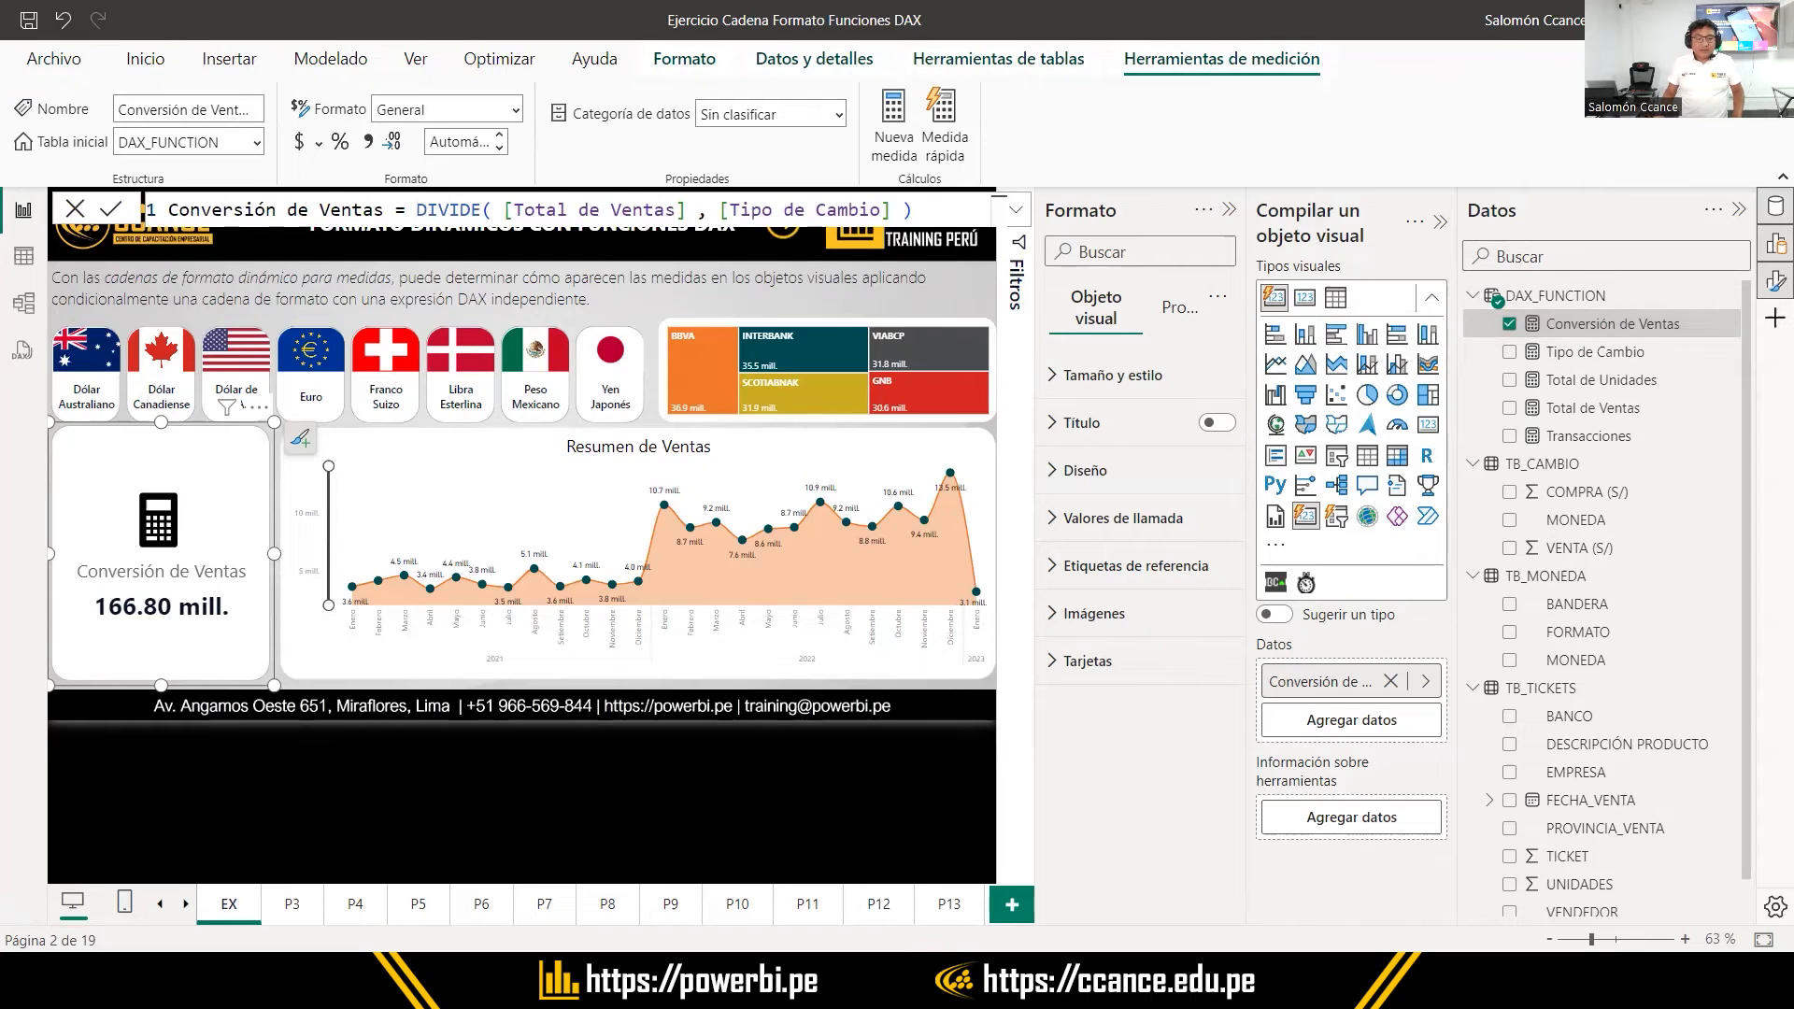
click(516, 114)
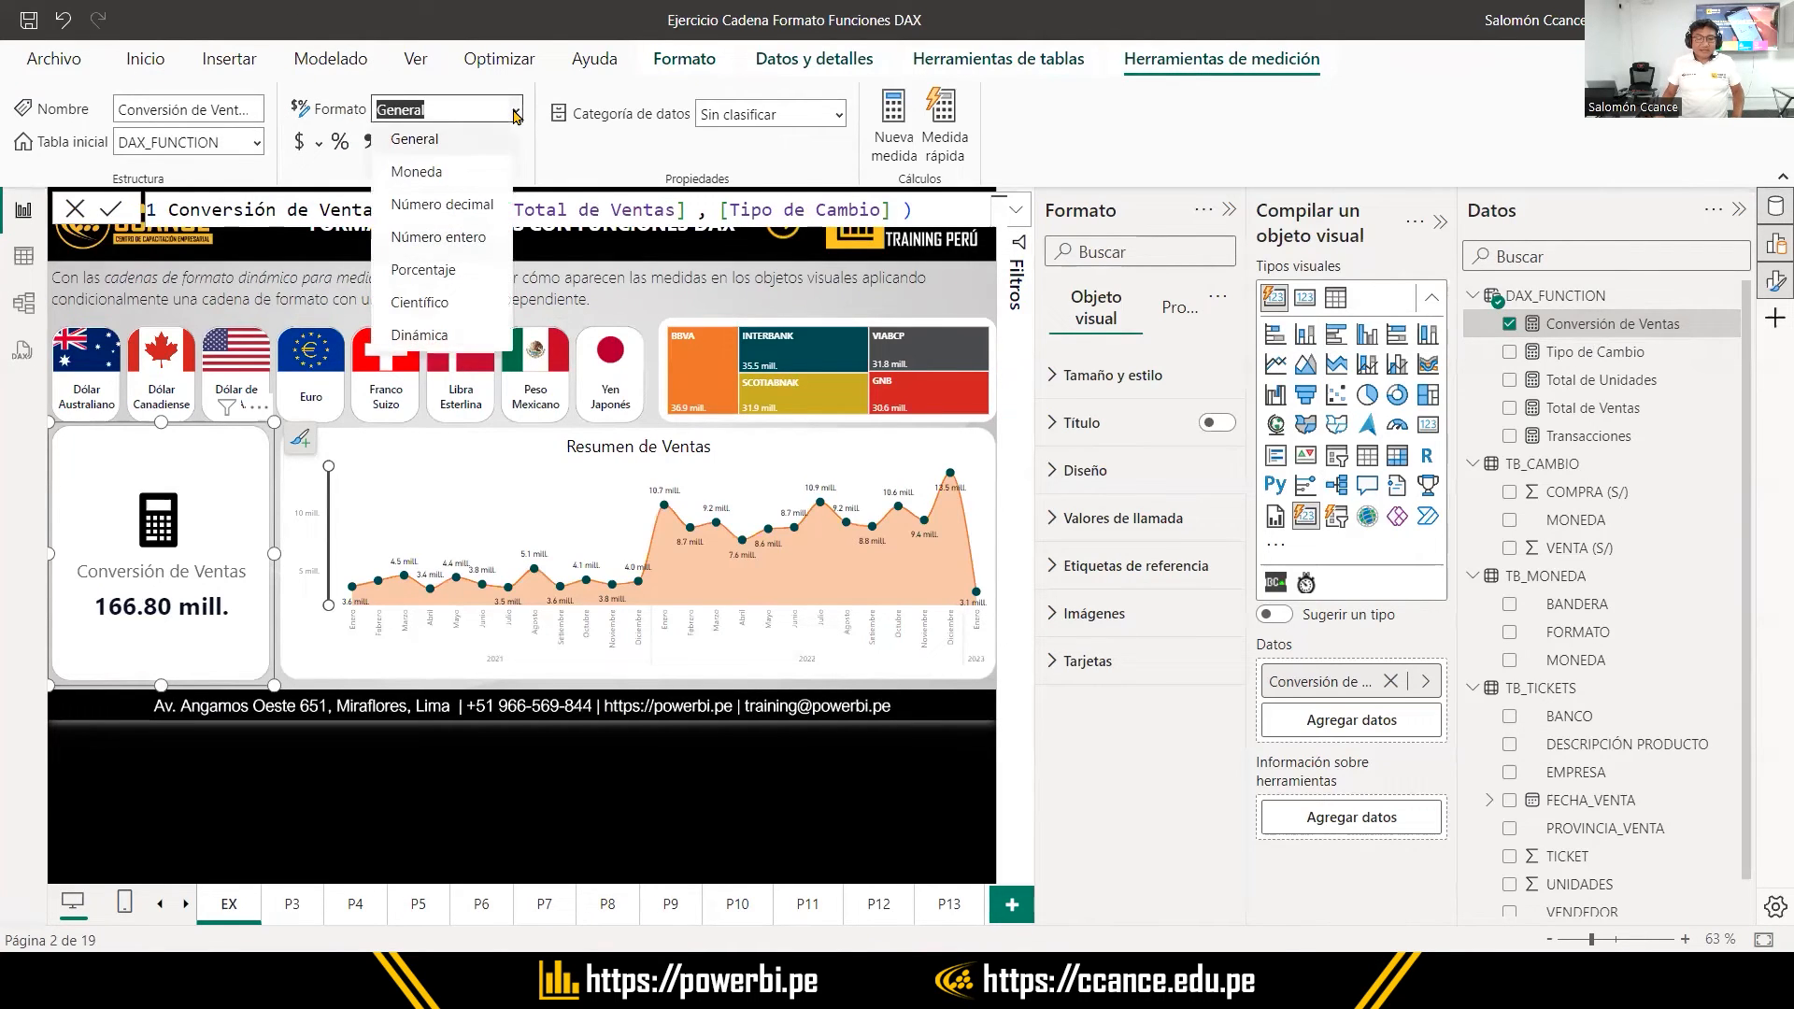
click(423, 336)
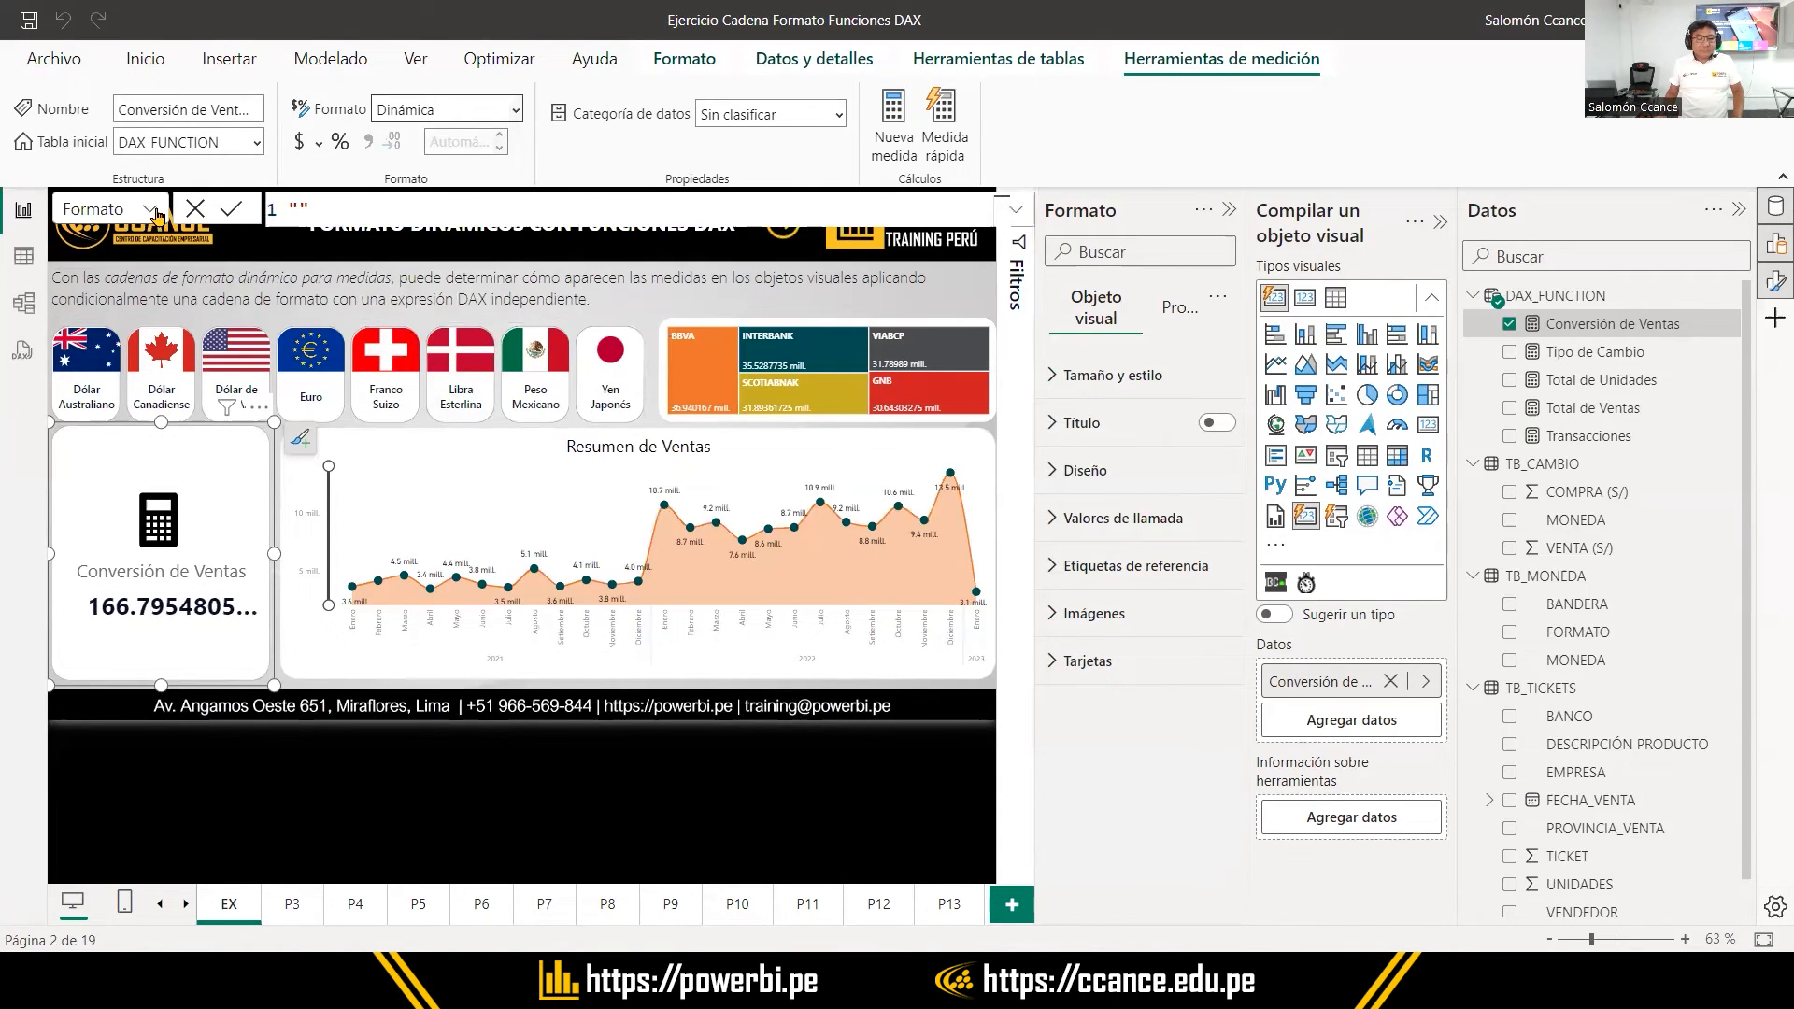
Set the dynamic format expression of the Conversión de Ventas measure to SELECTEDVALUE(TB_MONEDA[FORMATO])
click(150, 210)
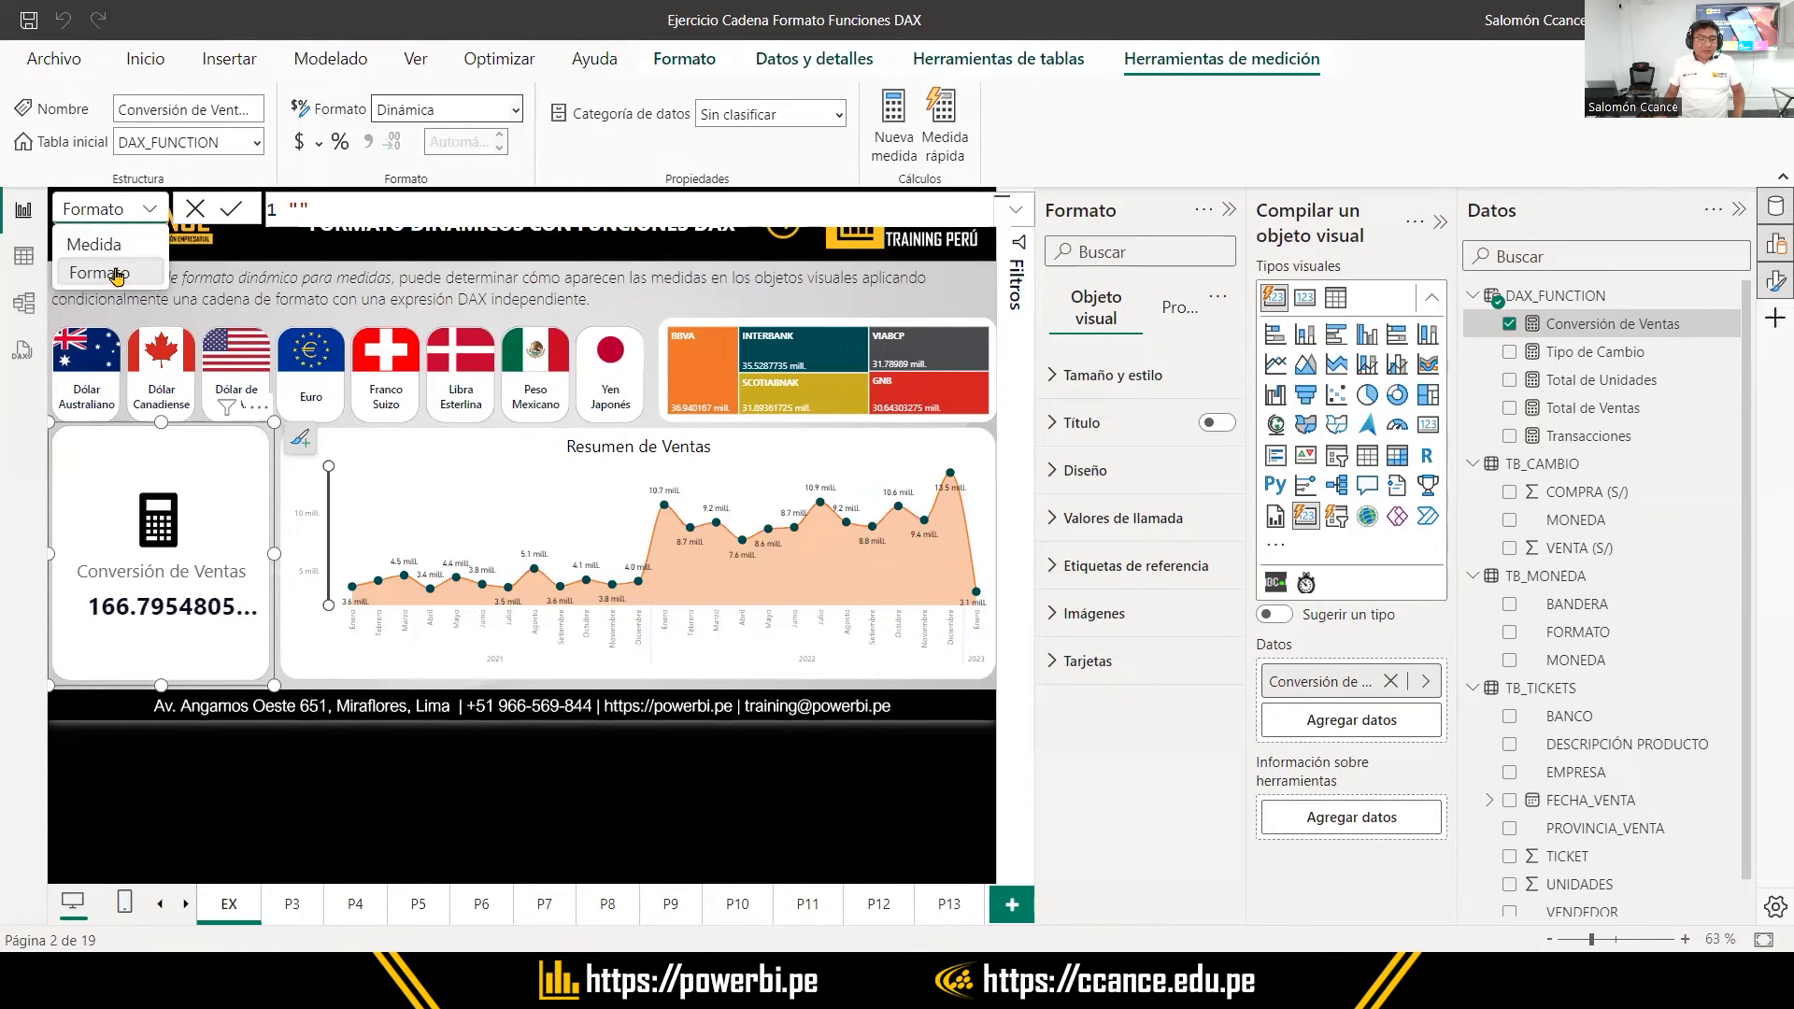
click(311, 210)
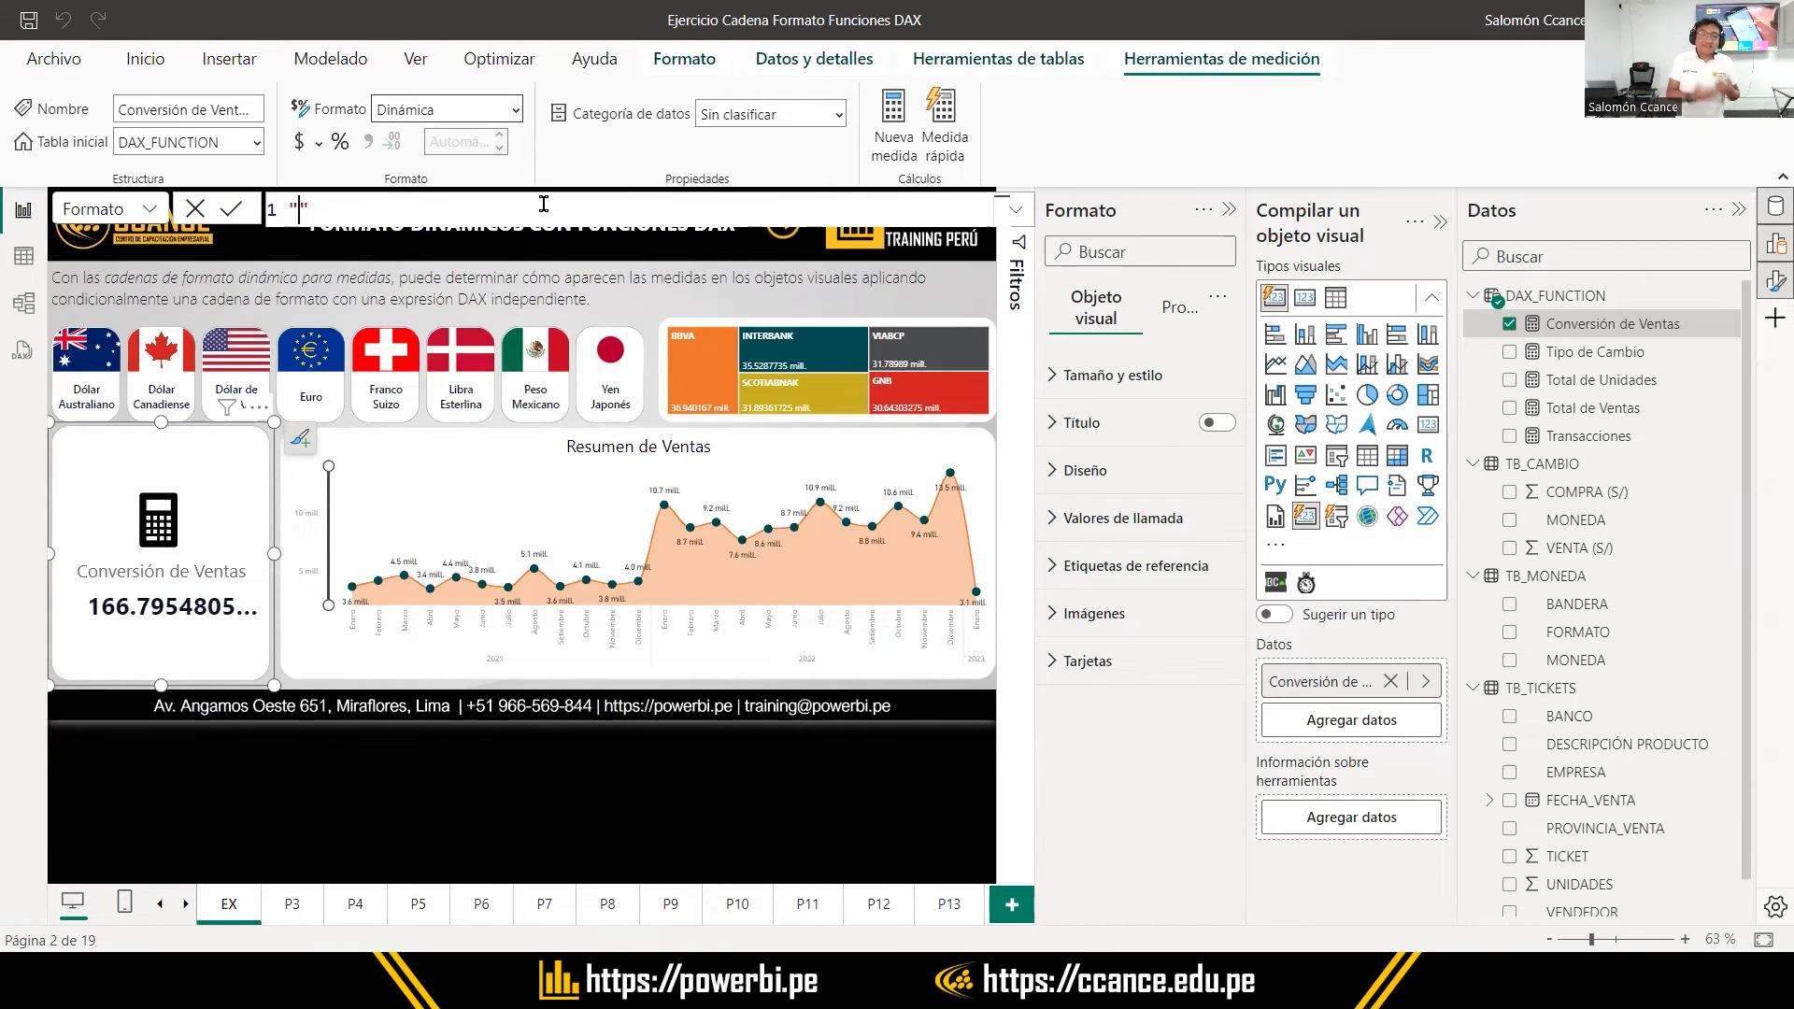
double_click(297, 207)
text(s)
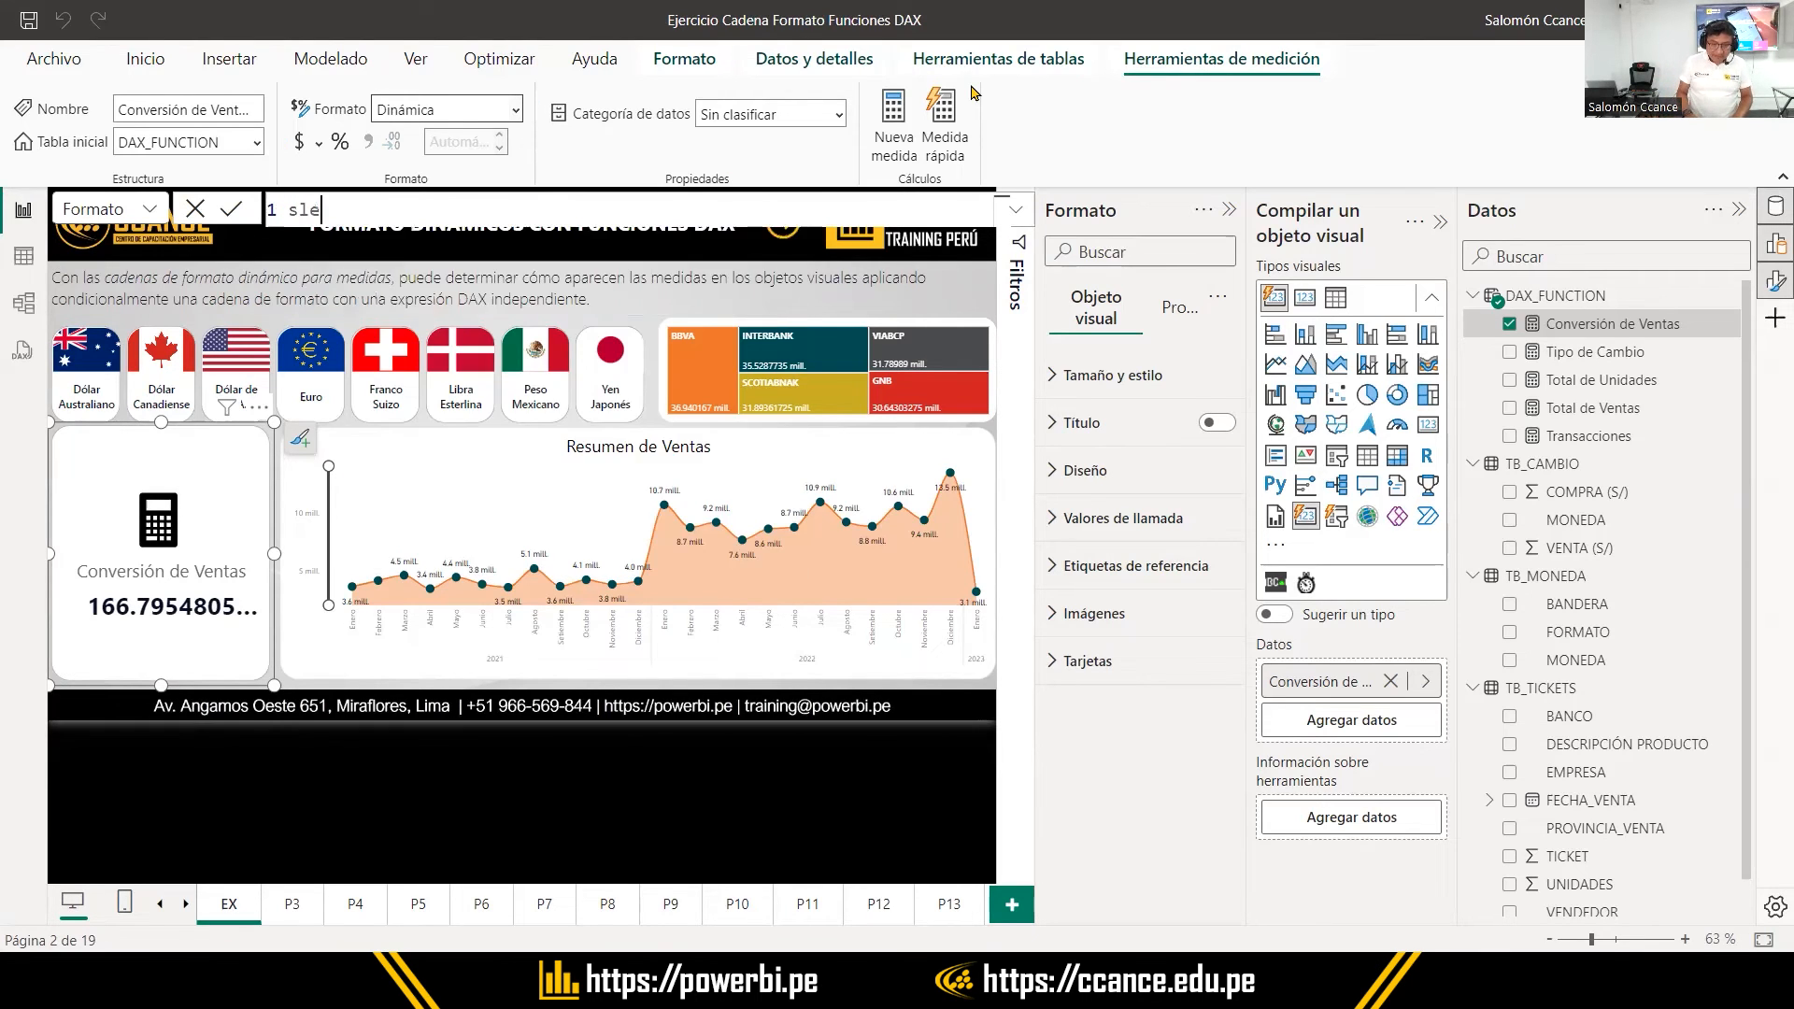
text(electedv)
key(Tab)
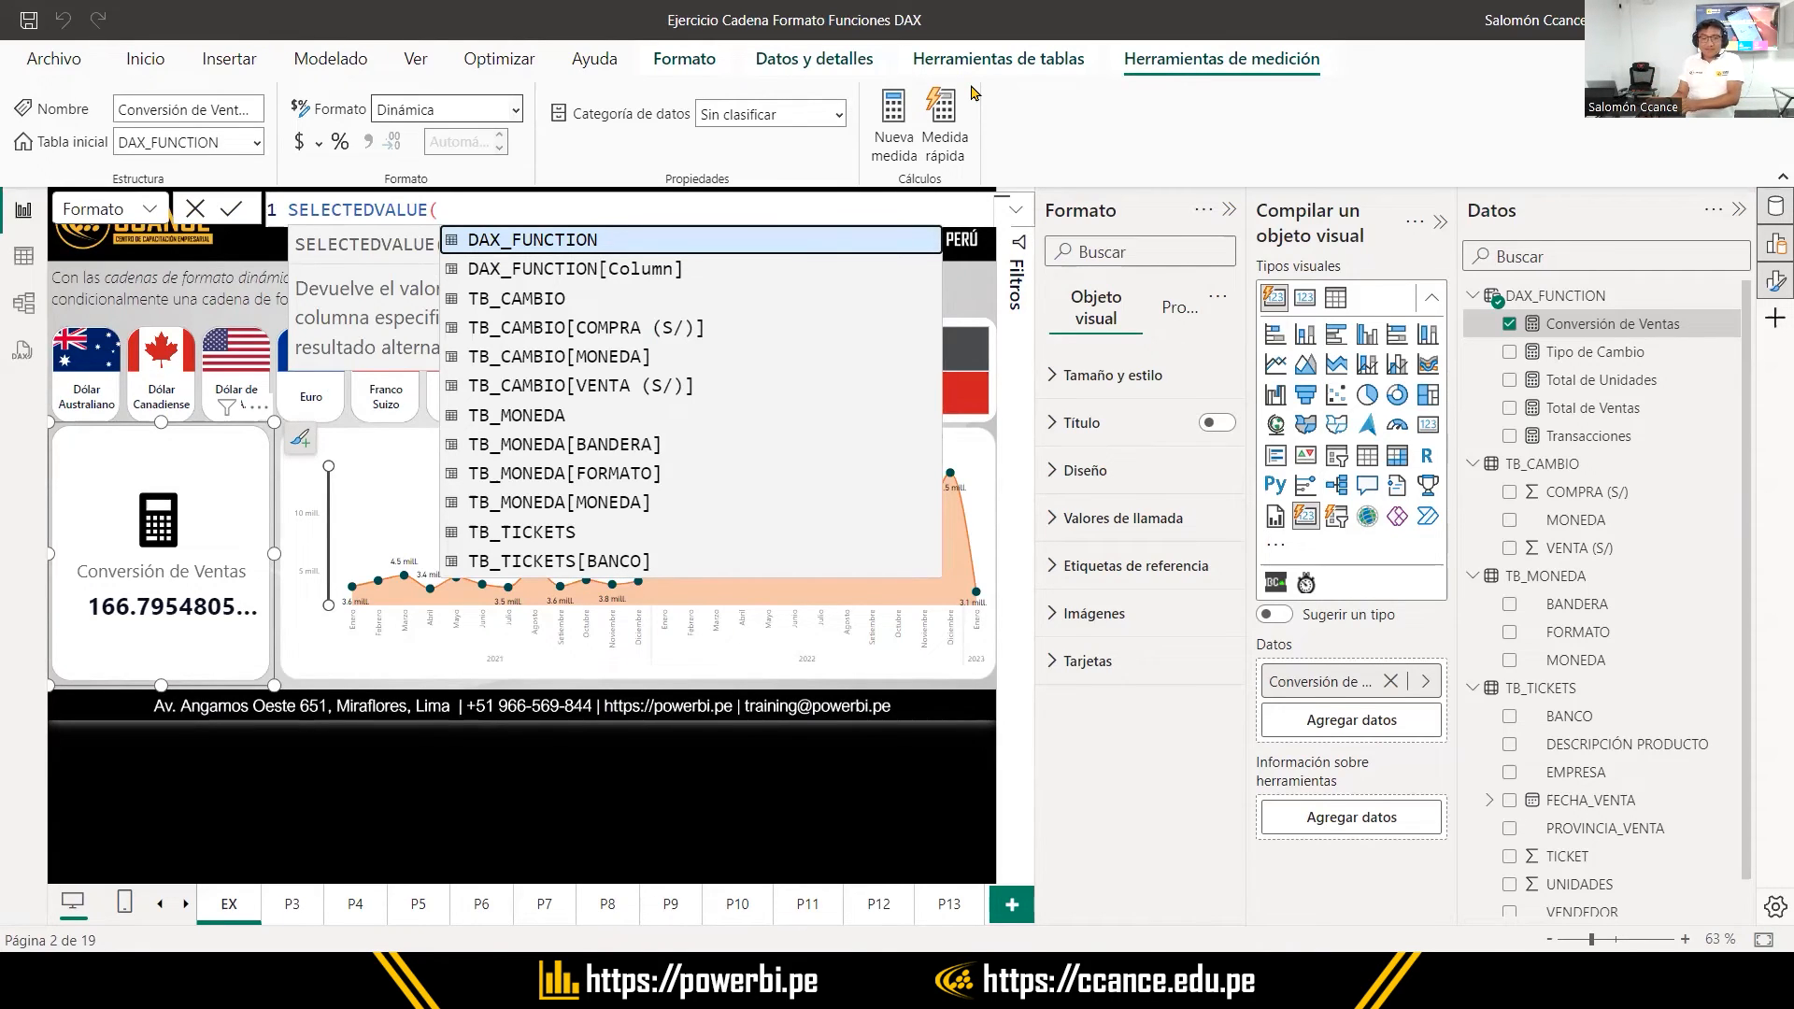
text(tb_moneda[f)
key(Tab)
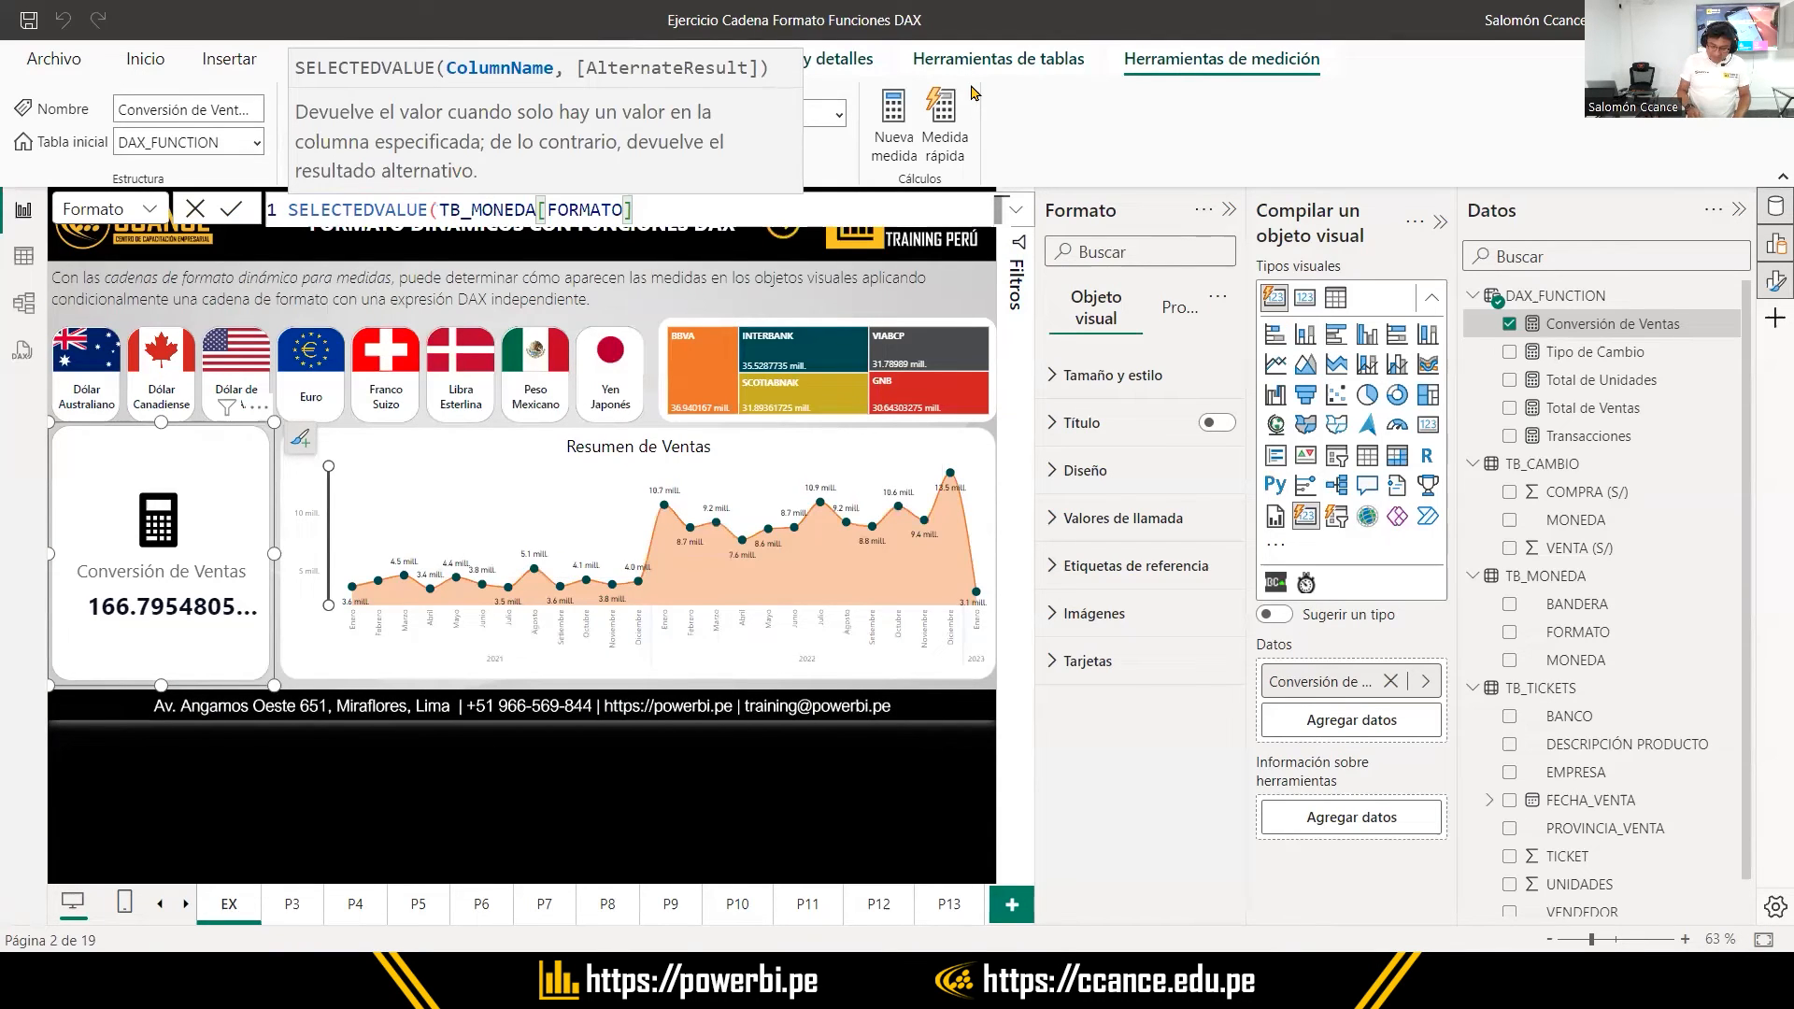
text())
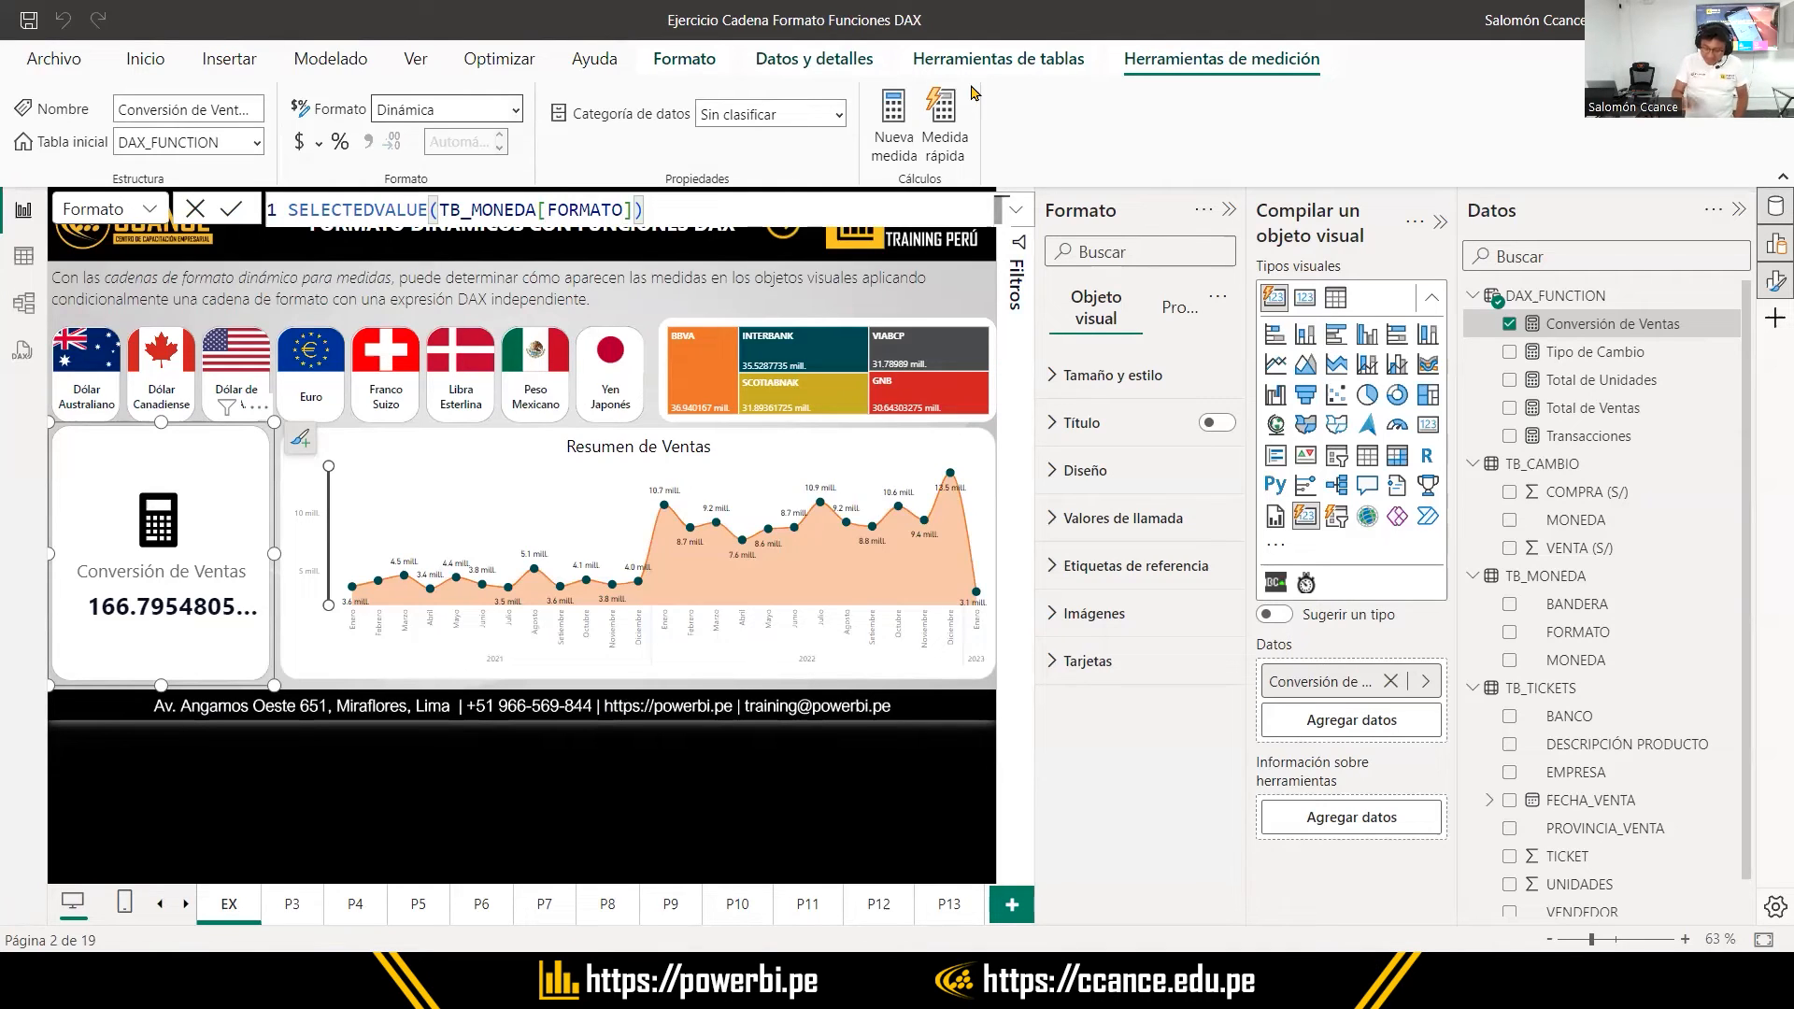
key(Return)
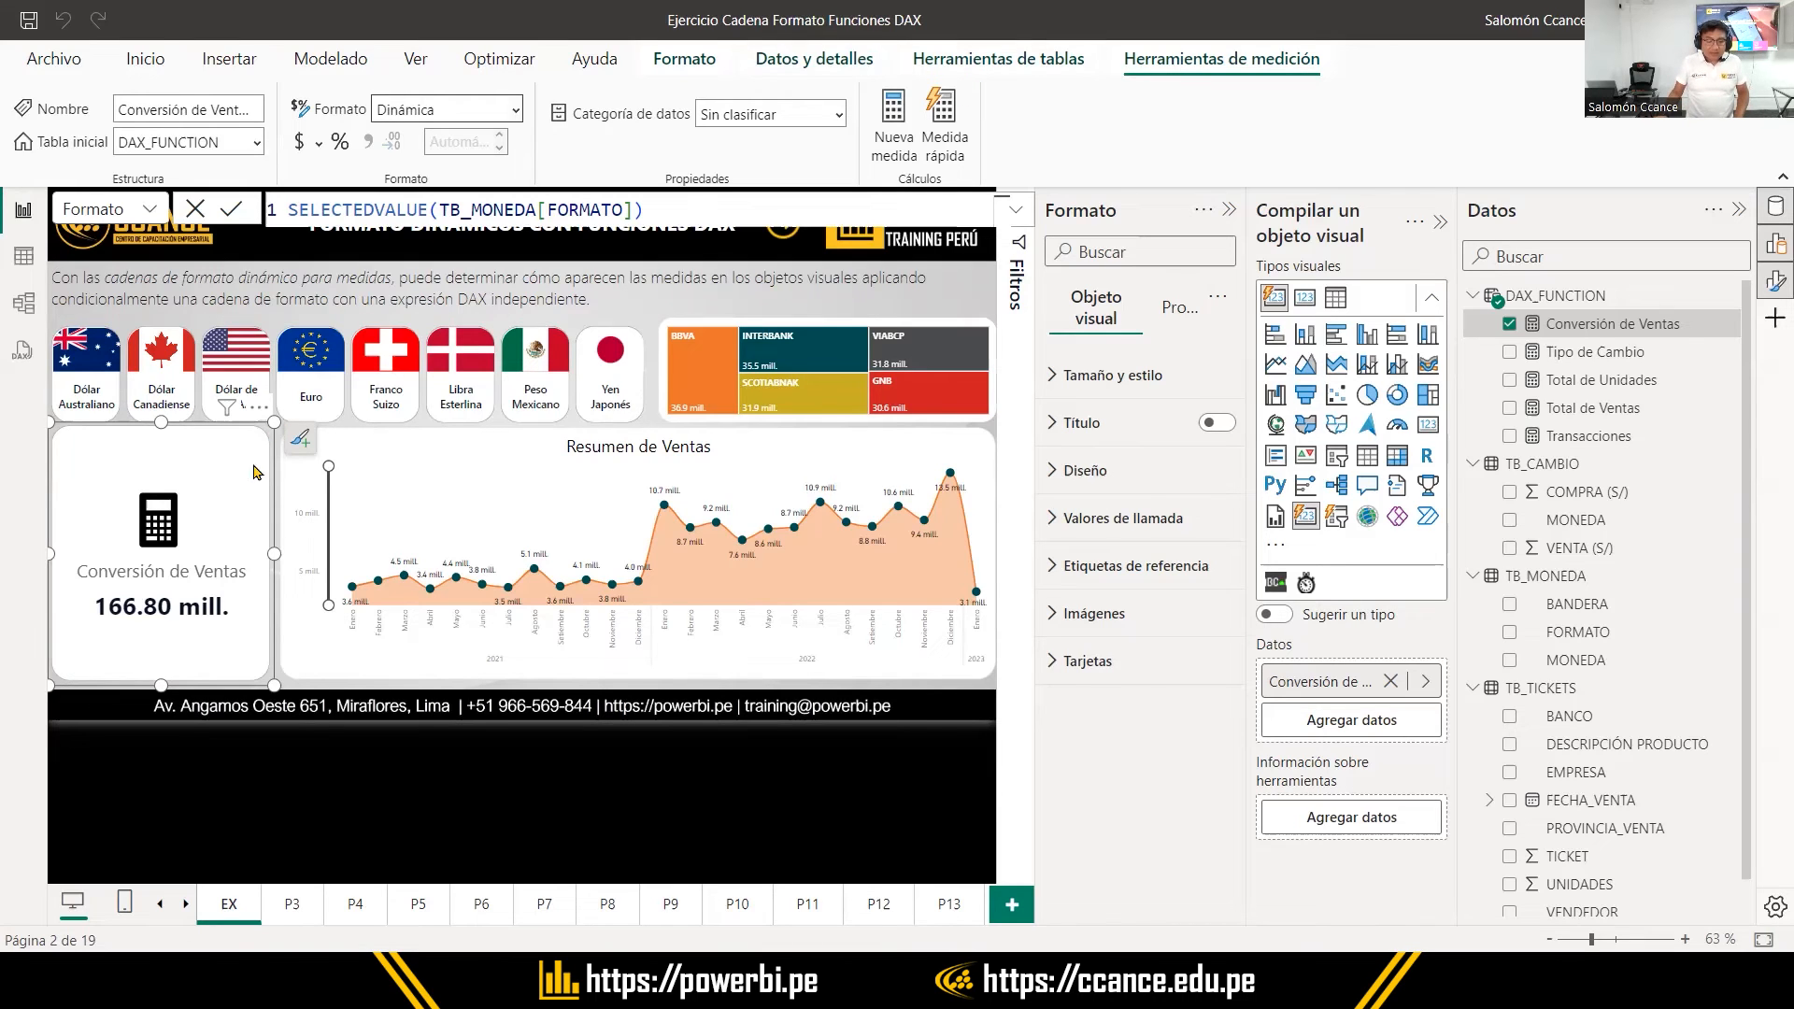
Check the dynamic format by filtering the report through the flag slicer's currencies, ending on Yen Japonés, and clear the selection
click(313, 387)
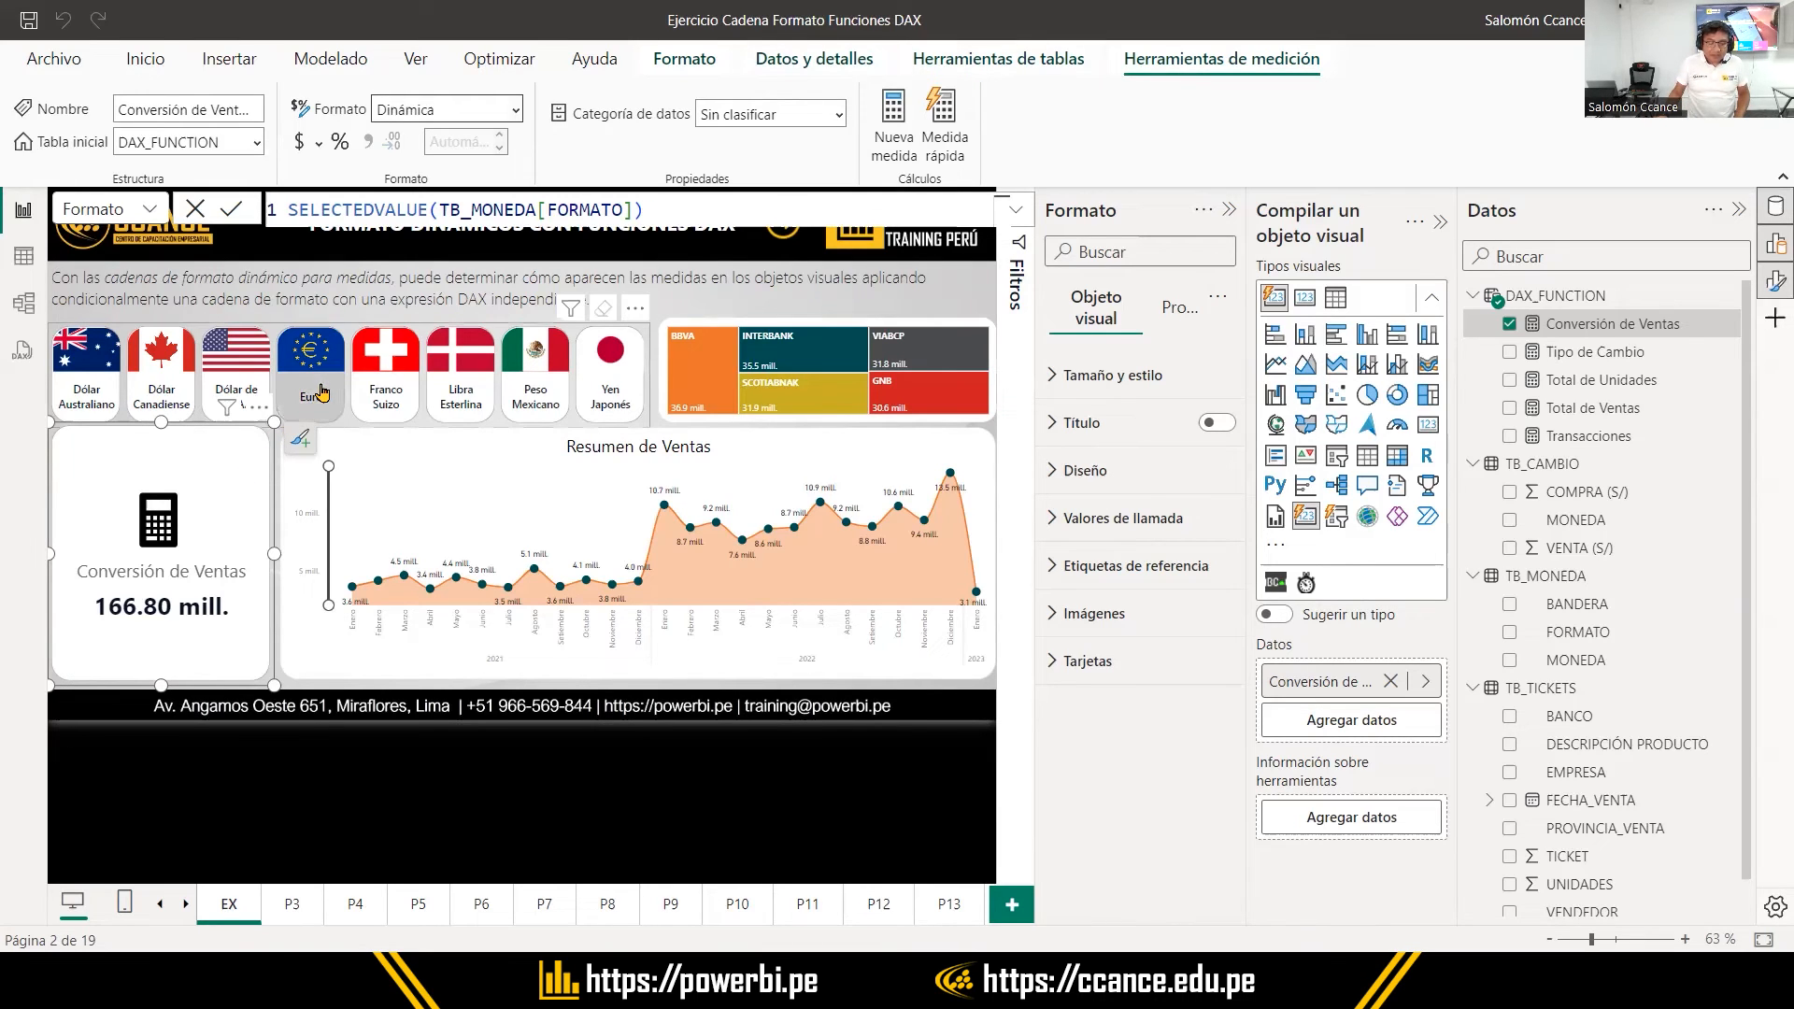
click(453, 378)
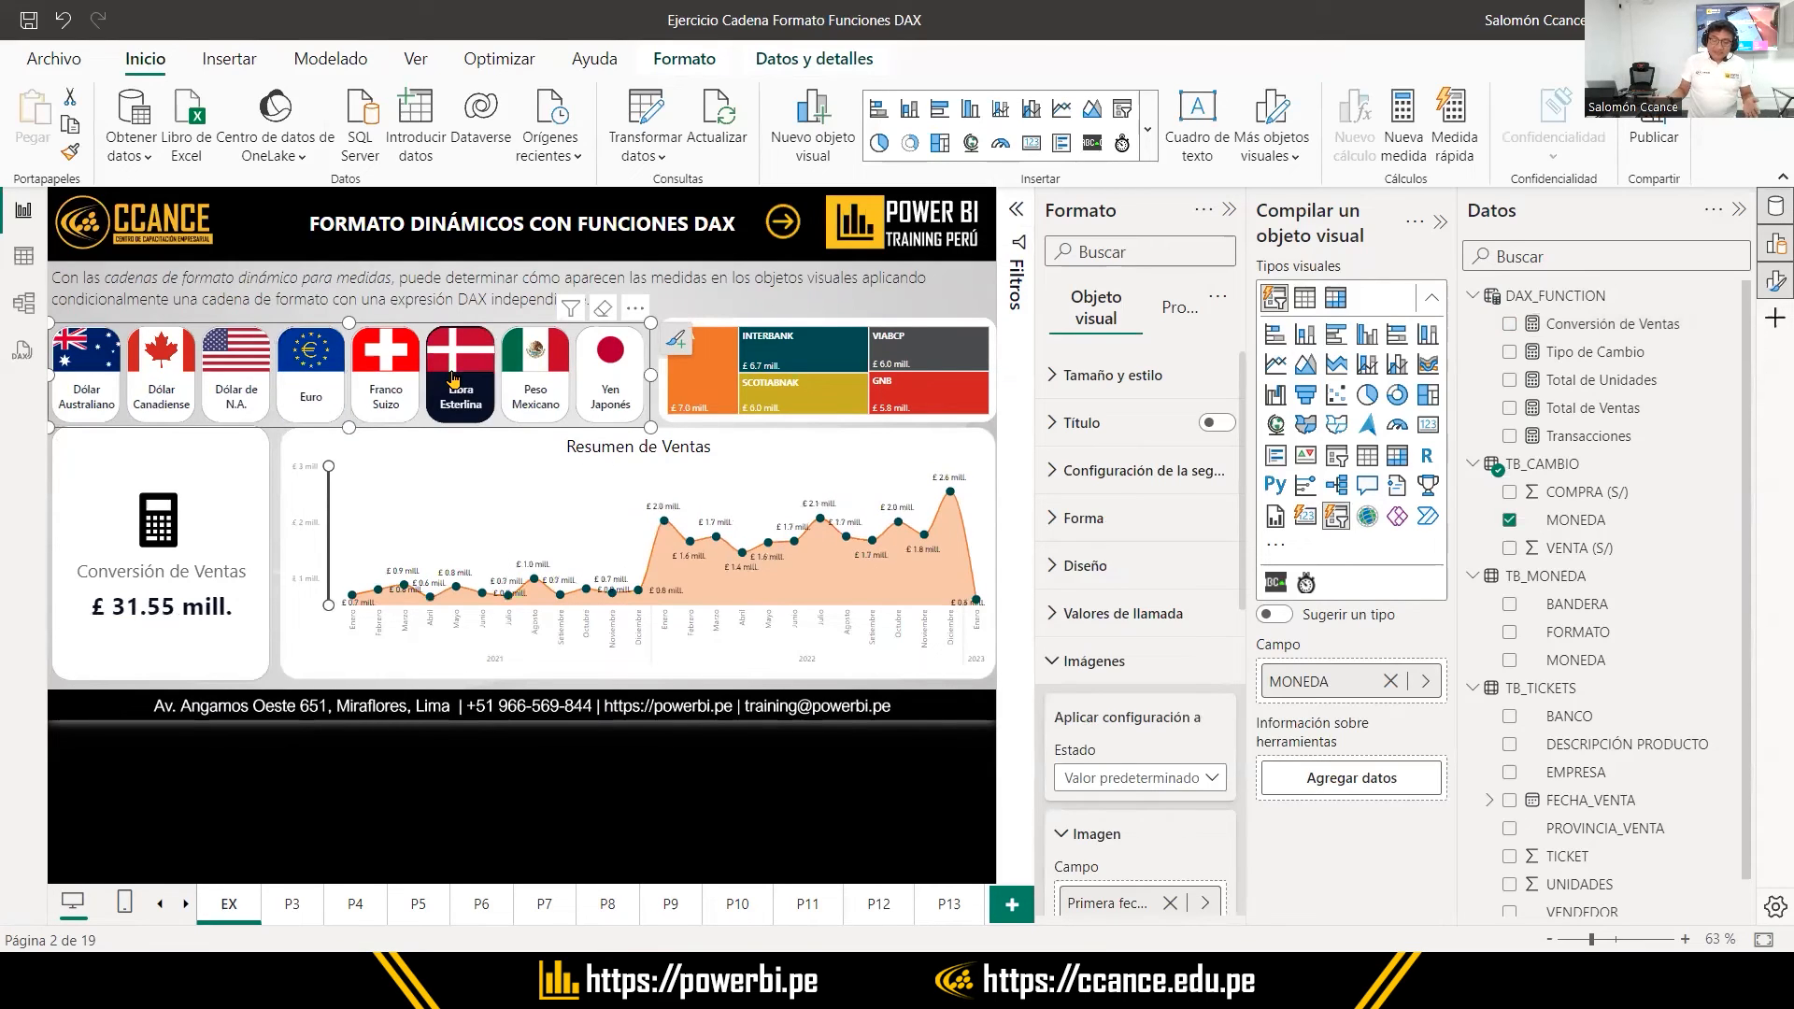
click(538, 377)
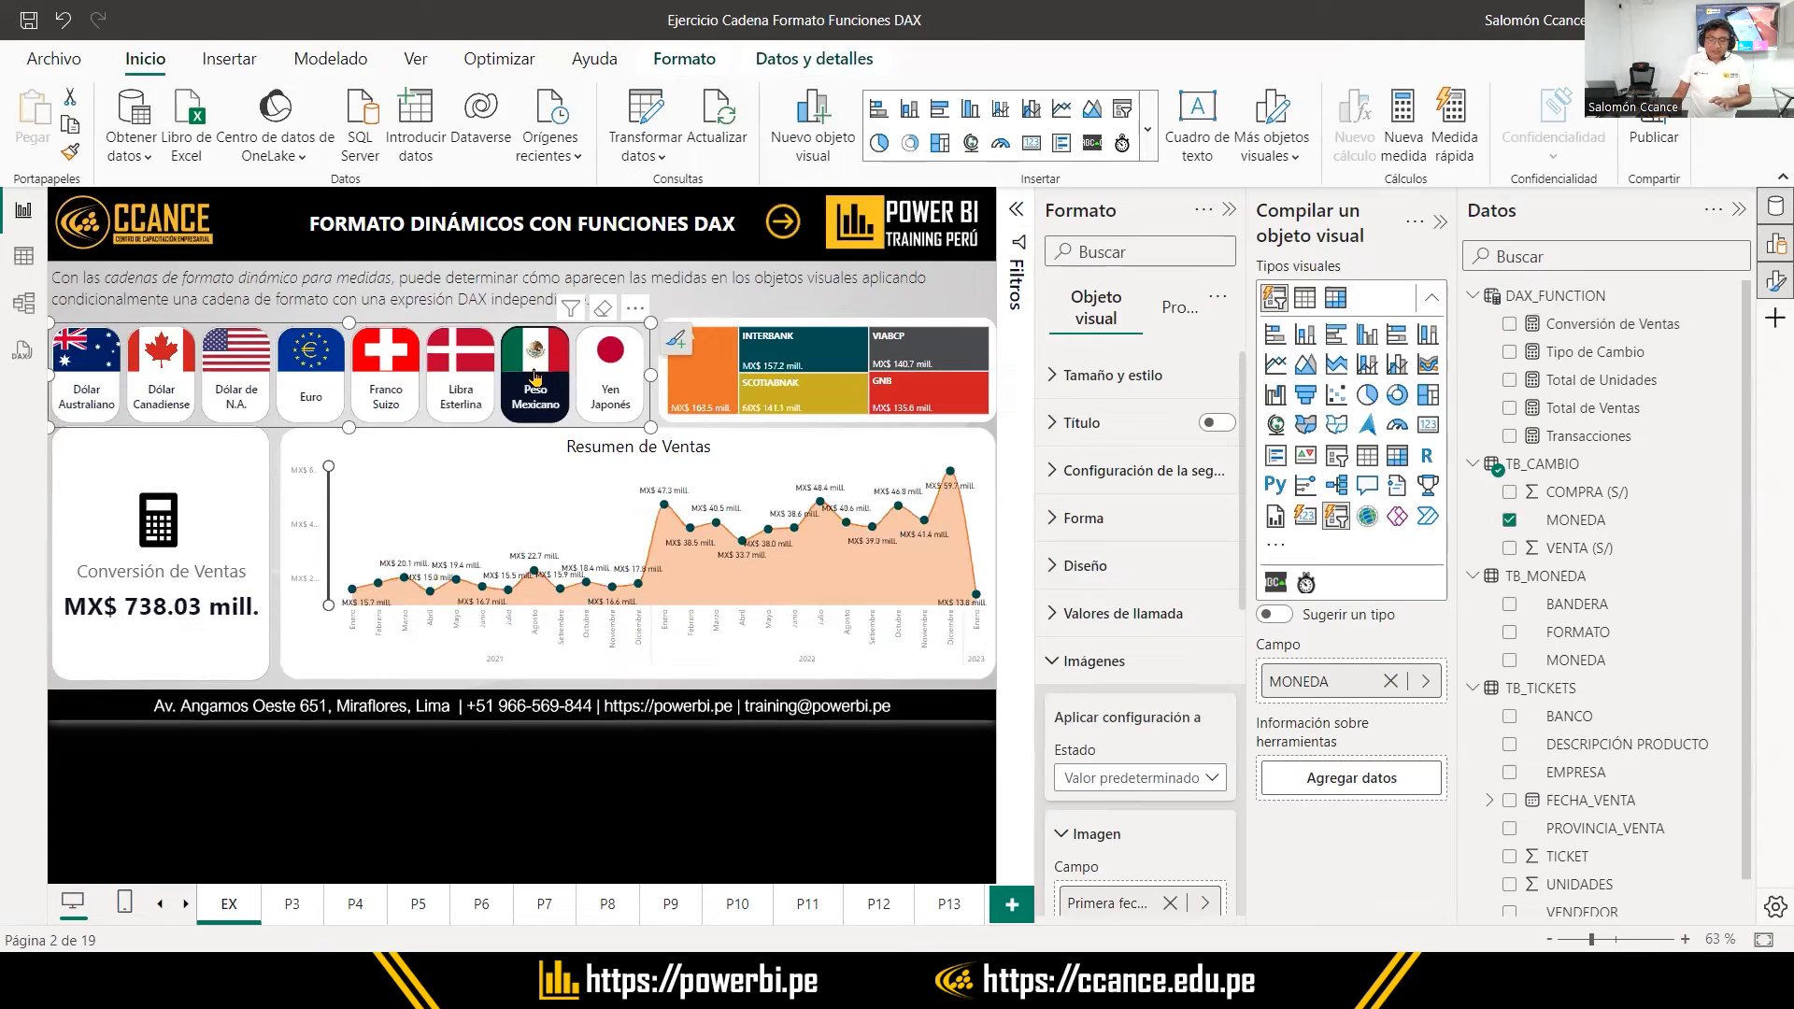
click(631, 367)
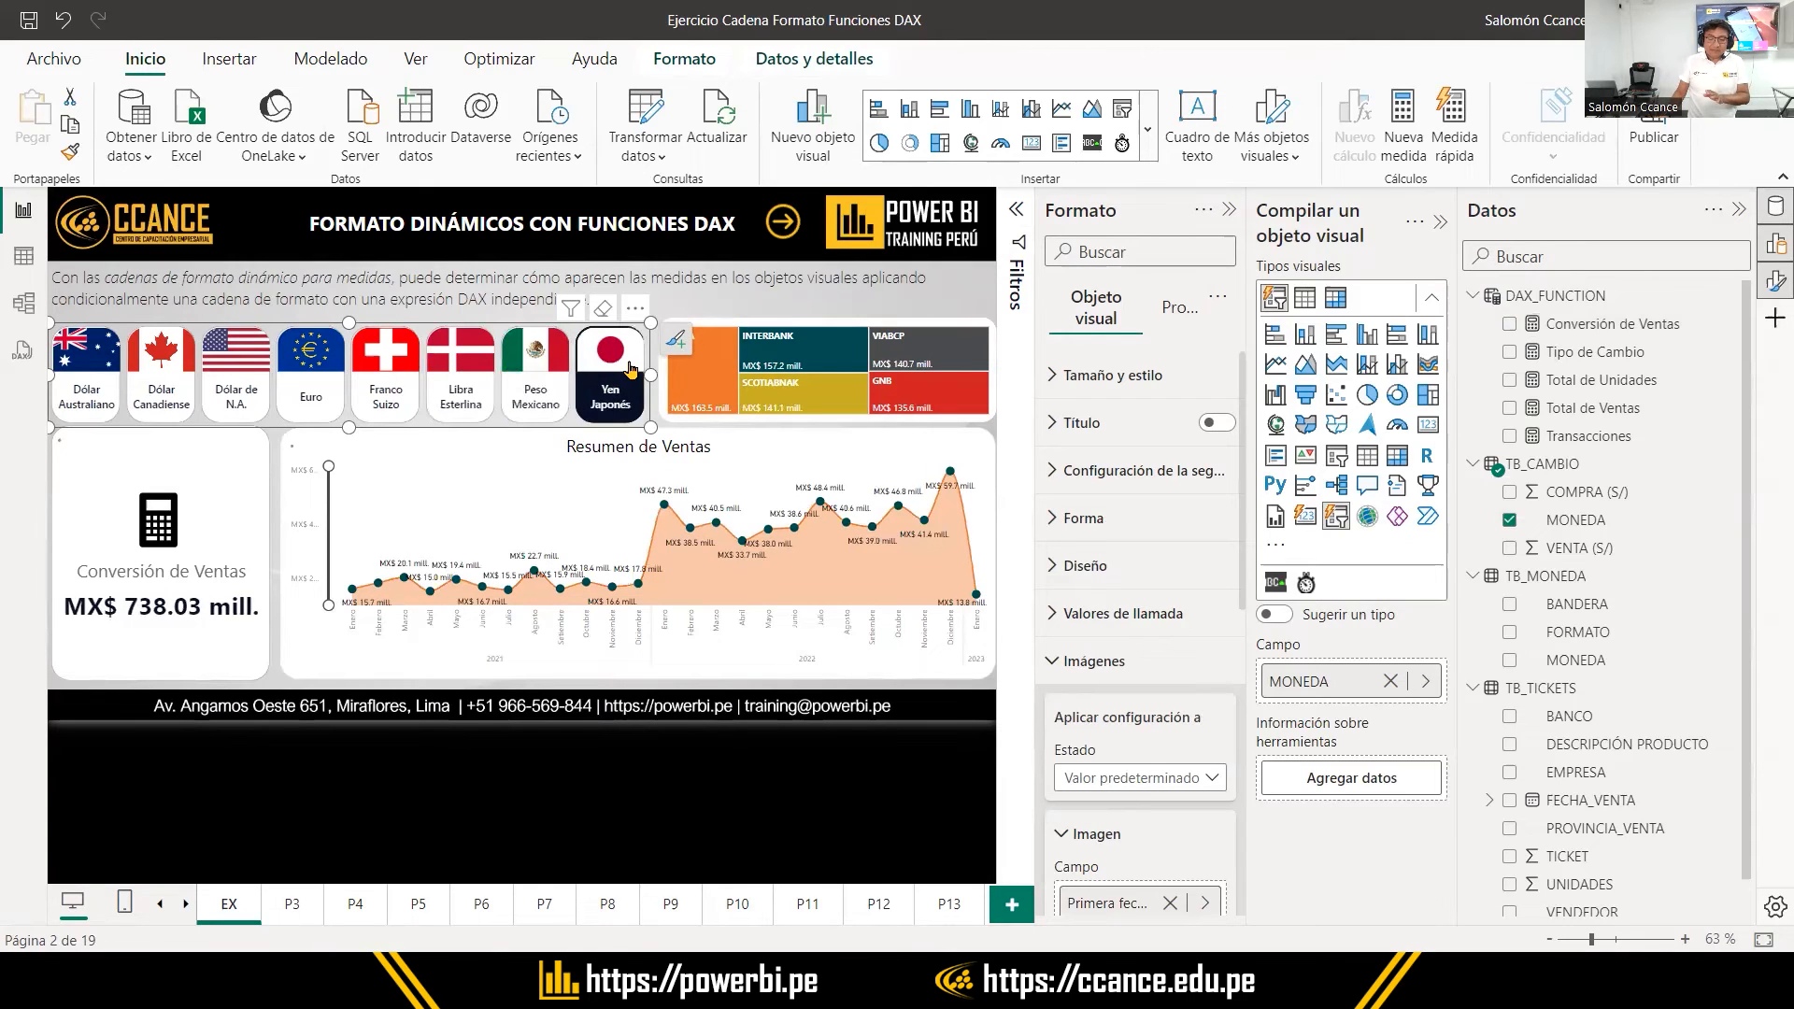
click(163, 388)
click(87, 384)
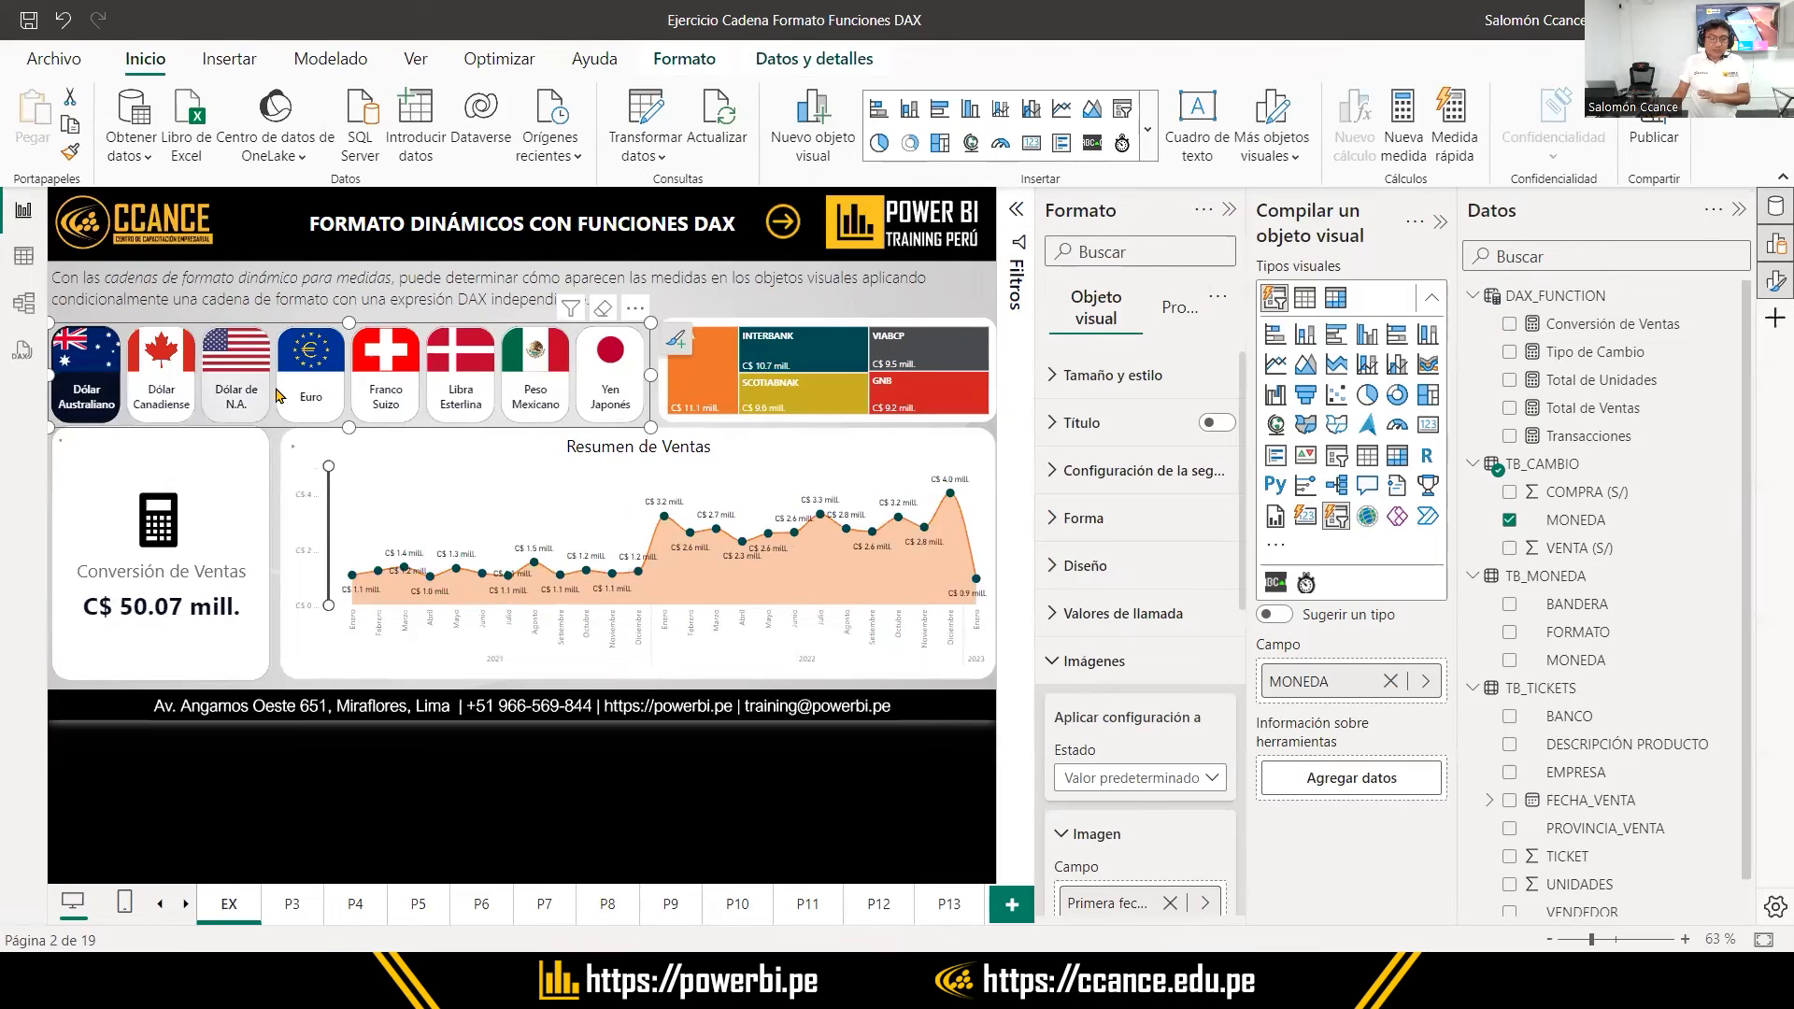
click(247, 390)
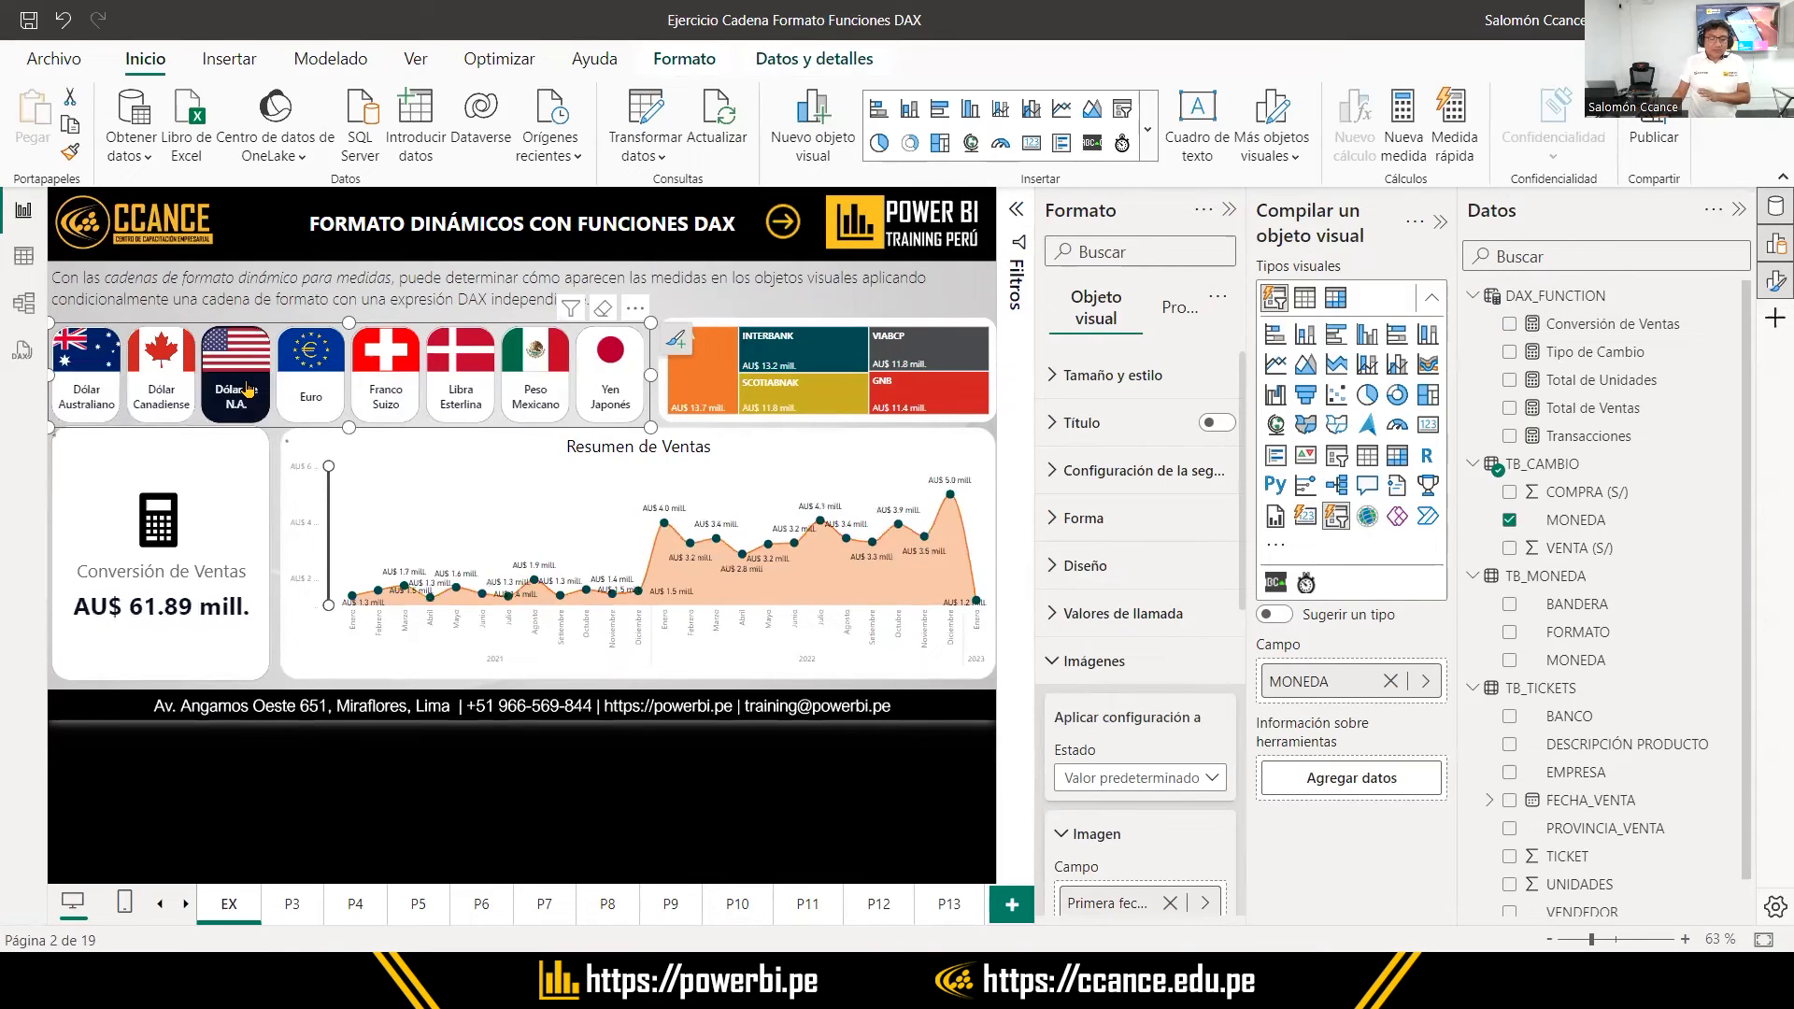
click(612, 379)
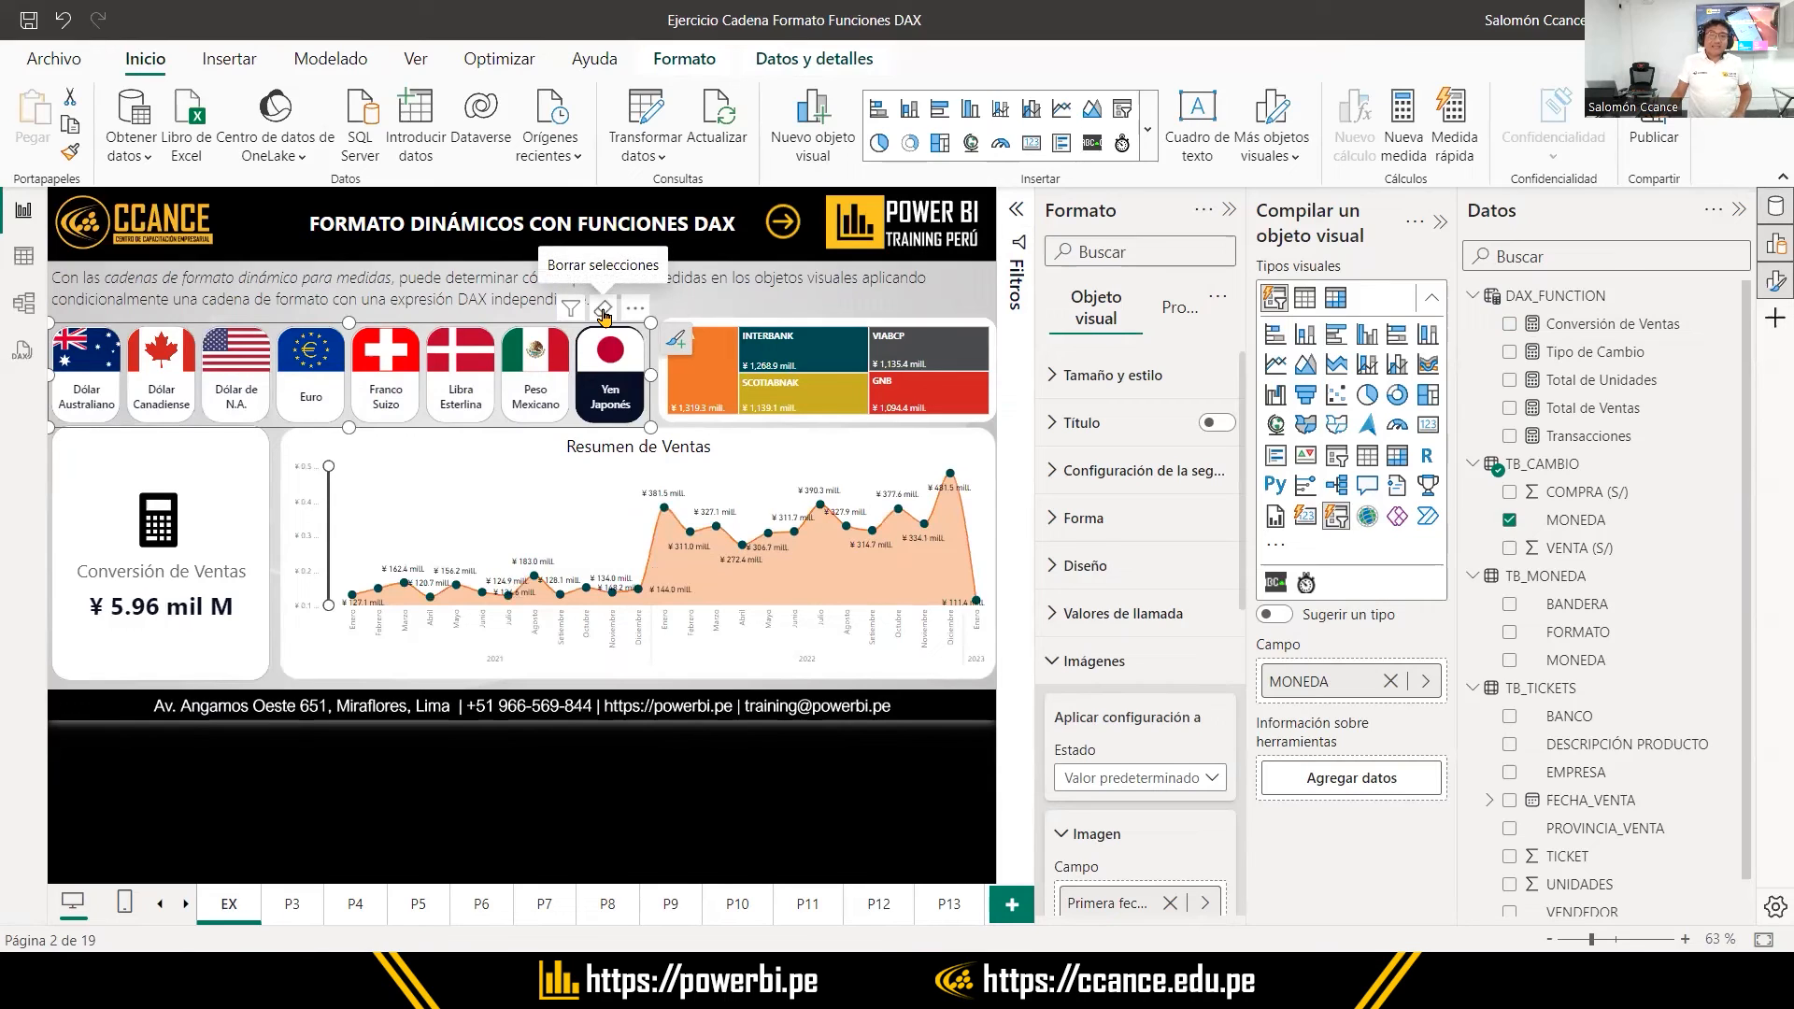
click(603, 312)
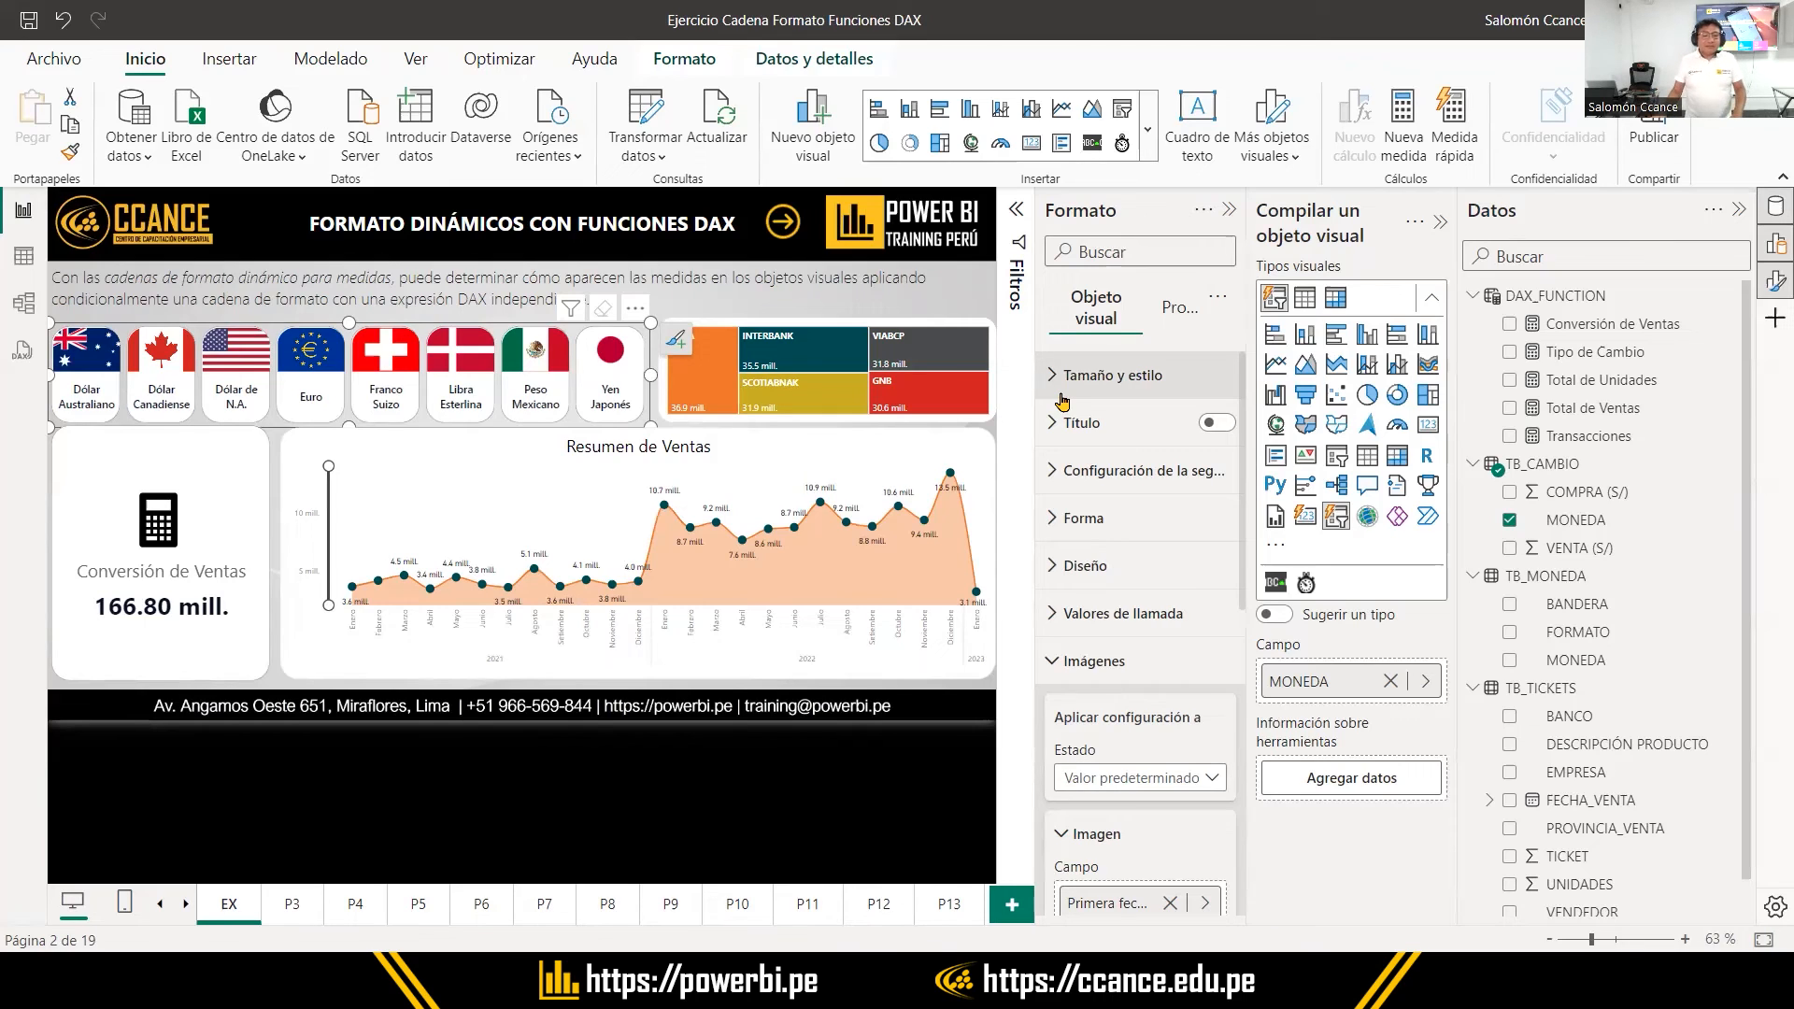
Add "S/ #,0.00" as the alternate result of SELECTEDVALUE in the Conversión de Ventas measure's dynamic format expression
click(1606, 325)
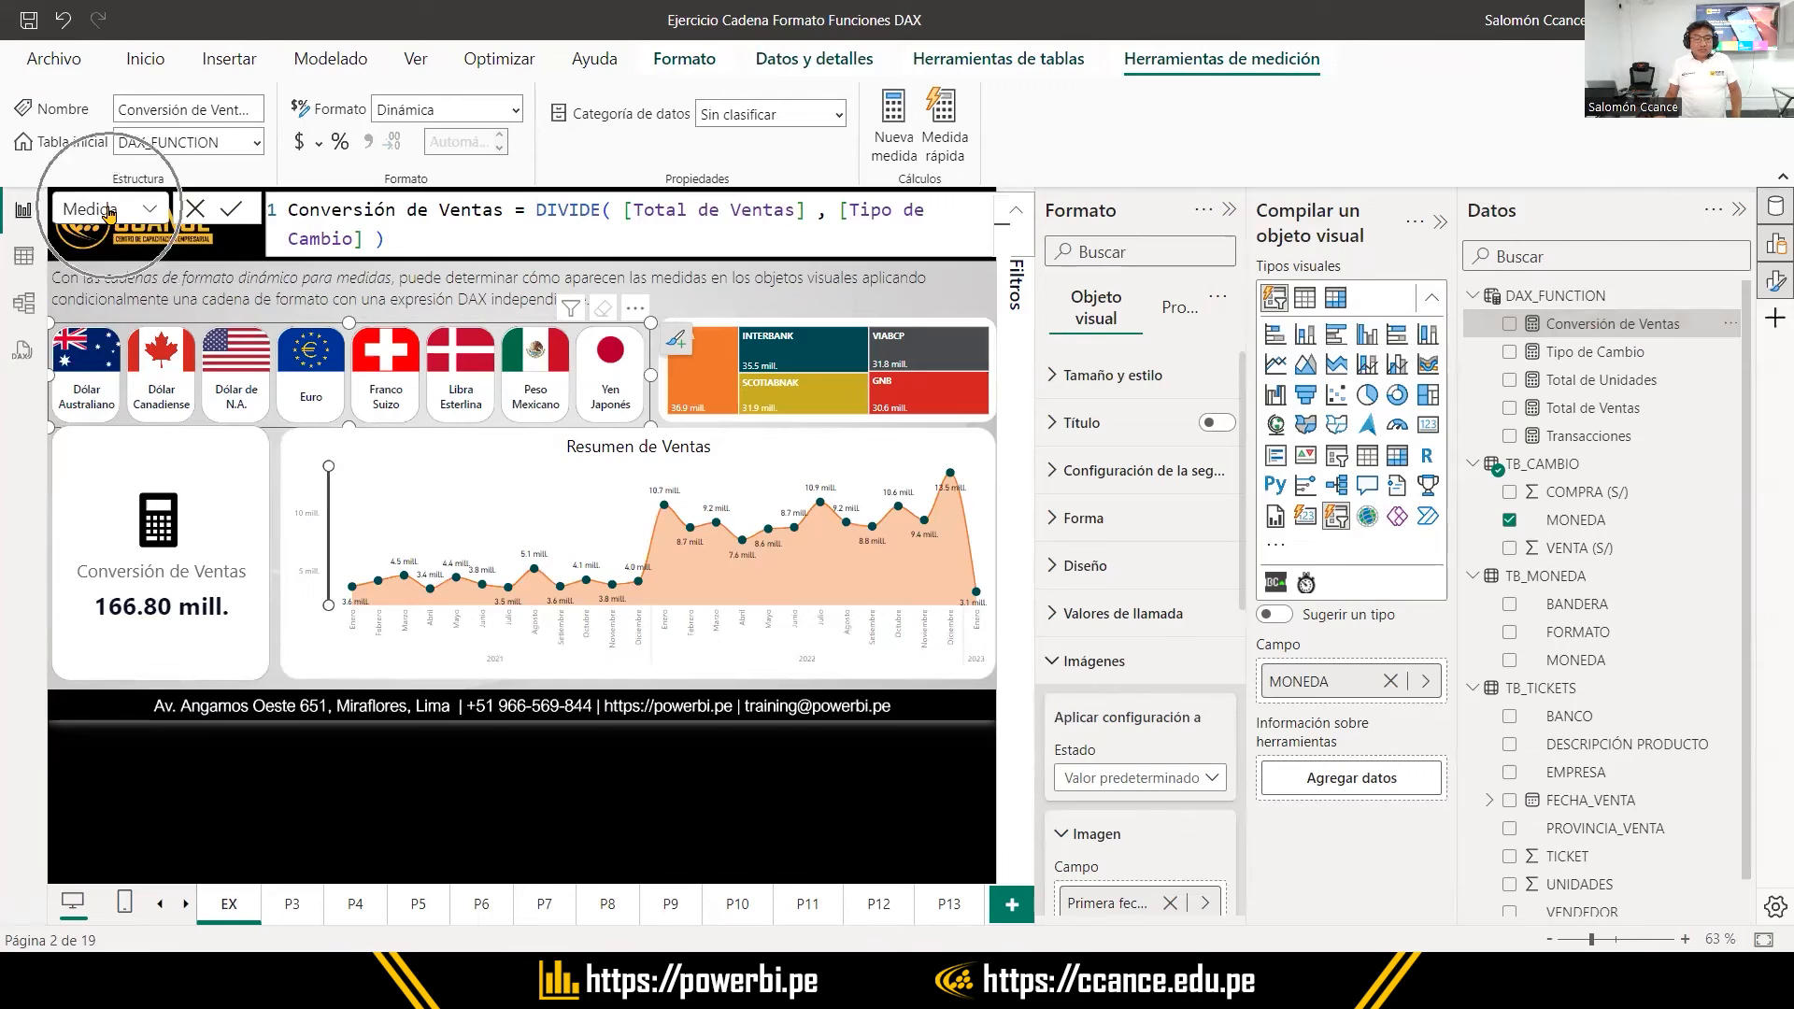
click(152, 213)
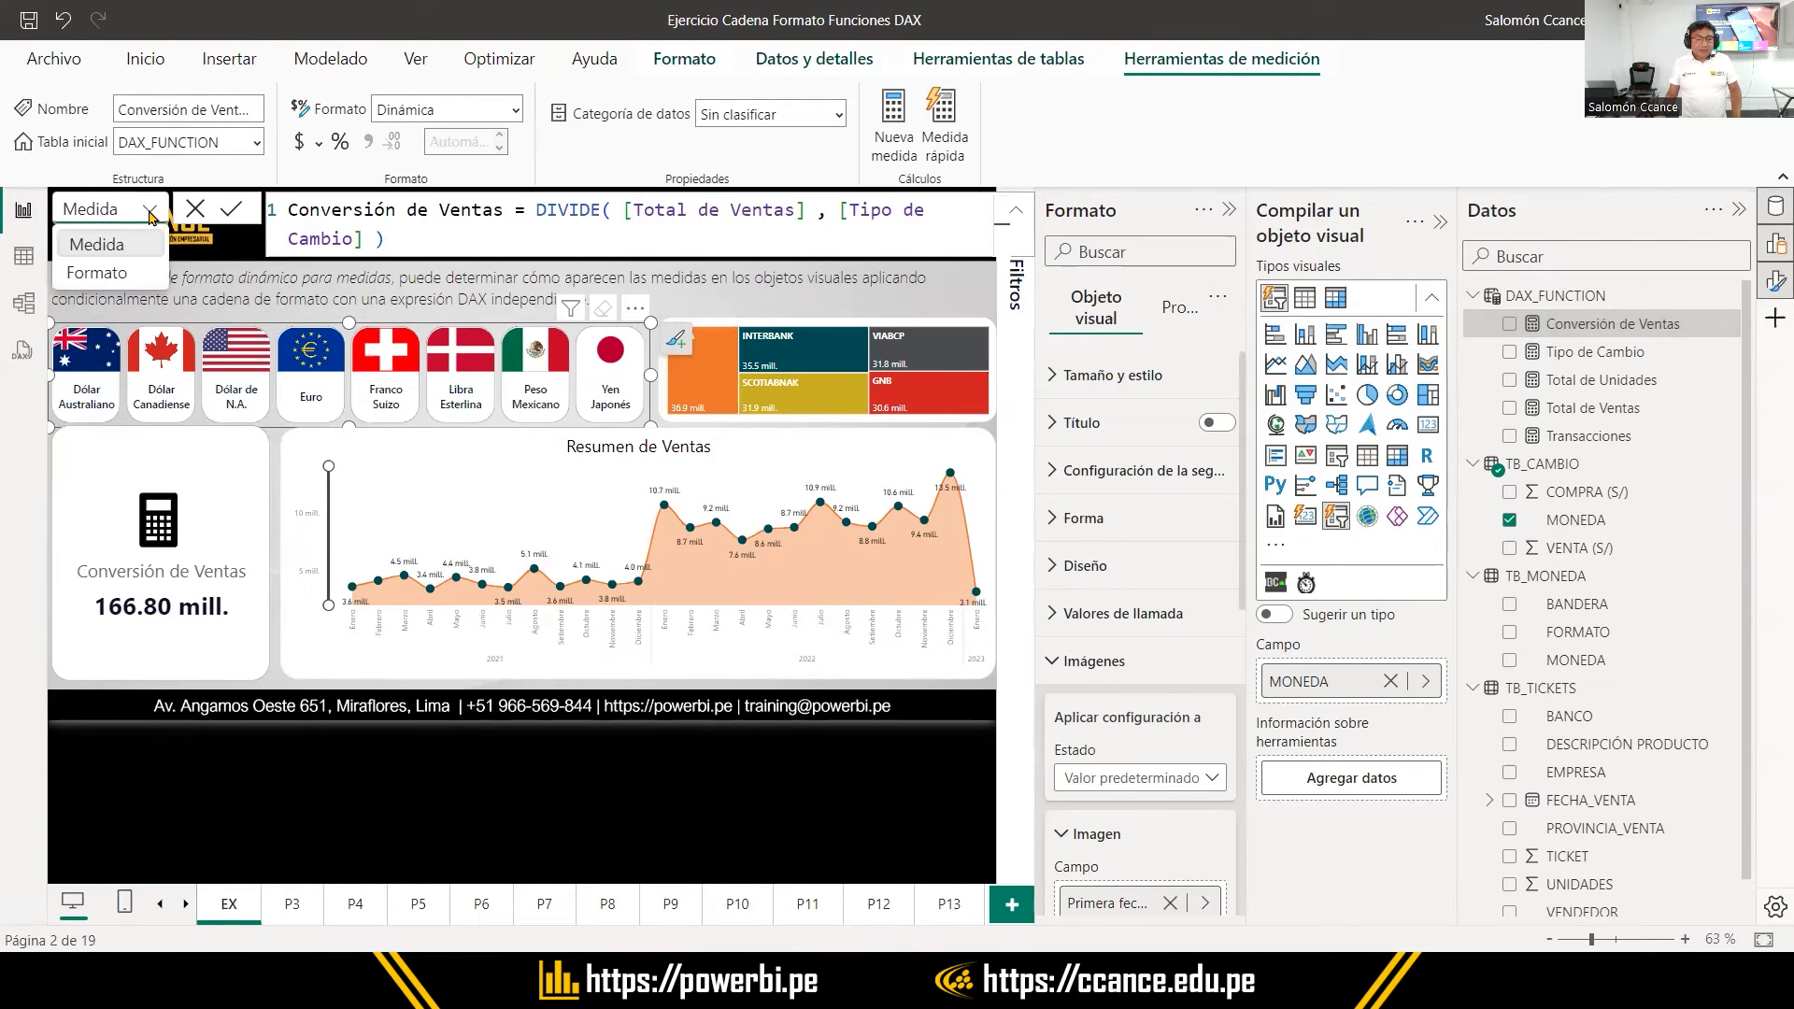
click(110, 270)
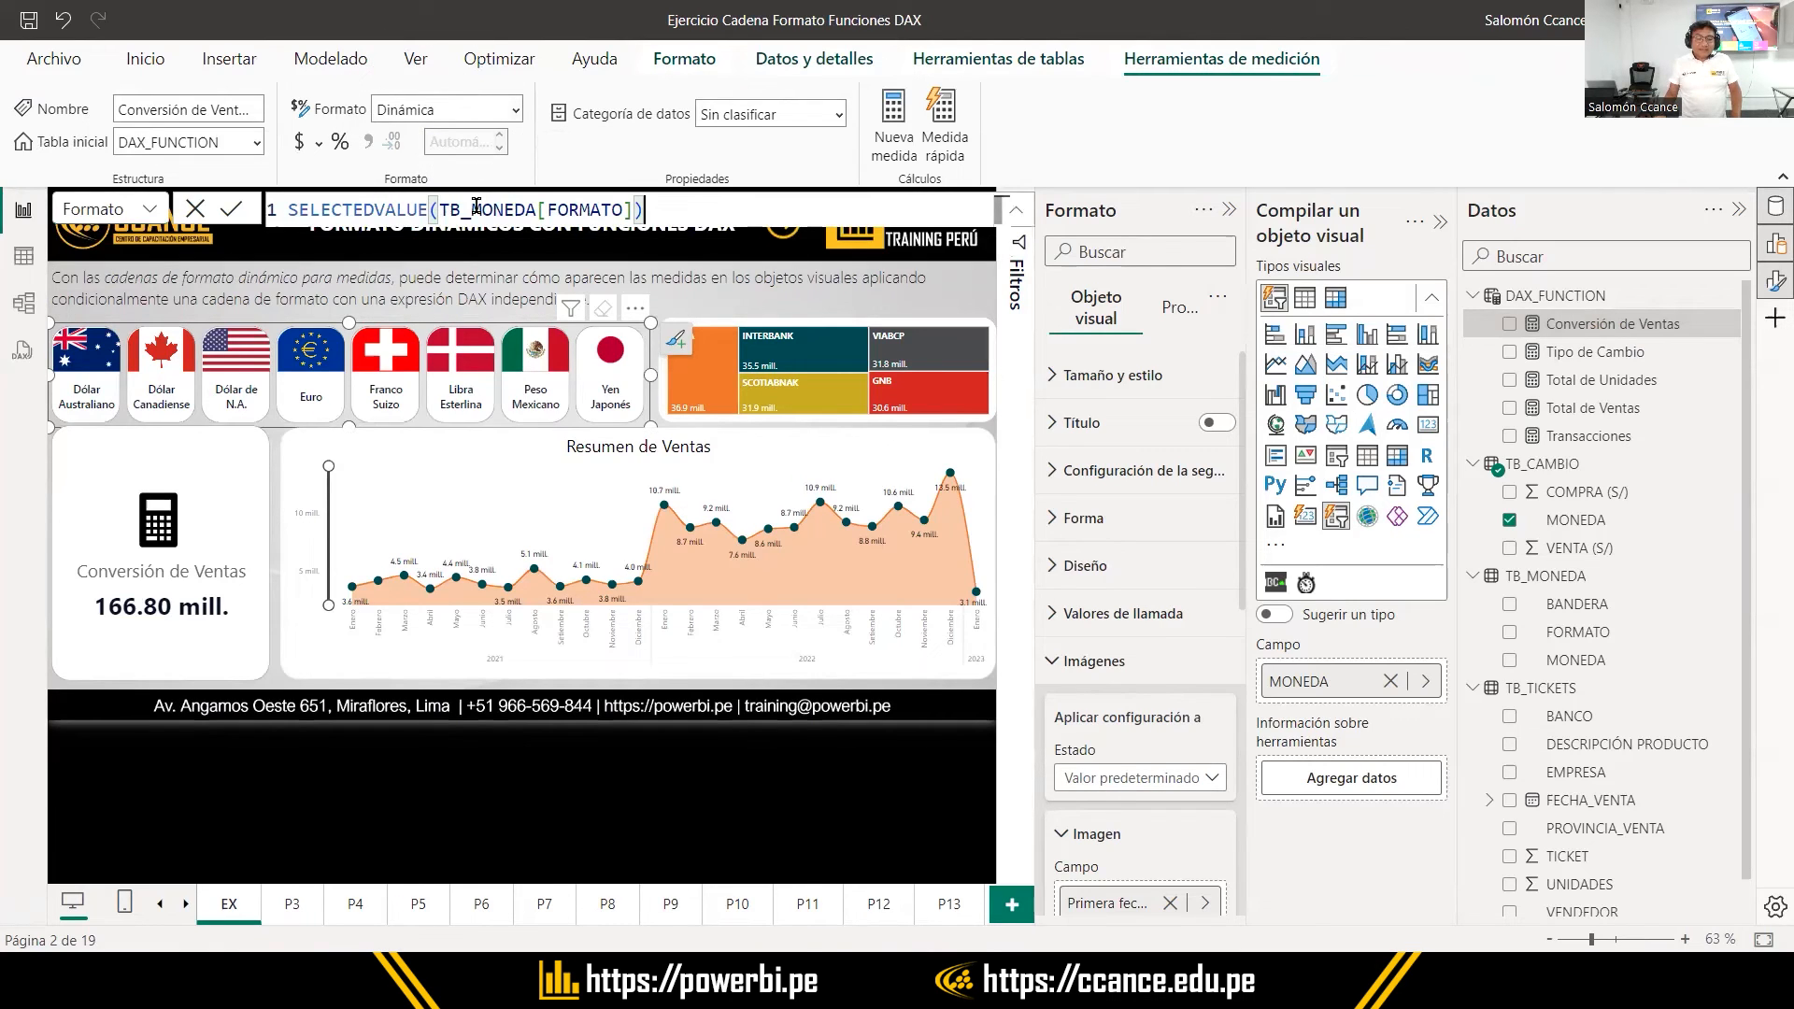
click(638, 210)
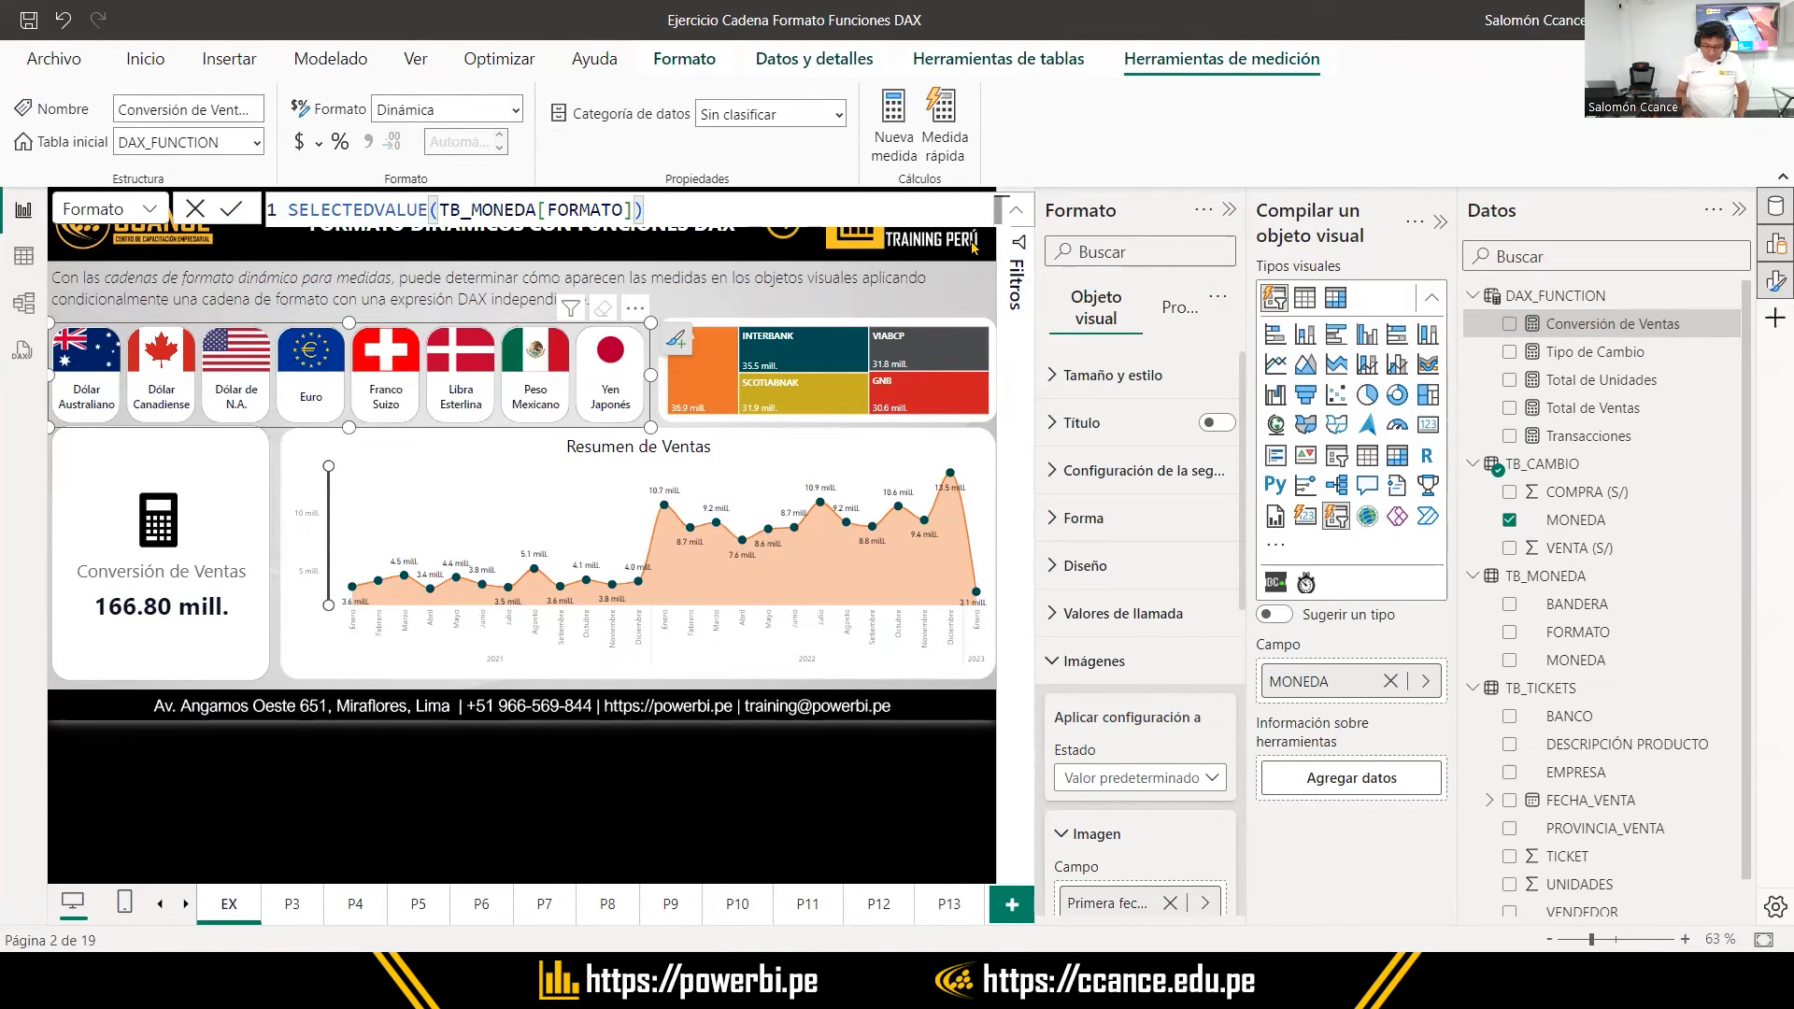
text(,)
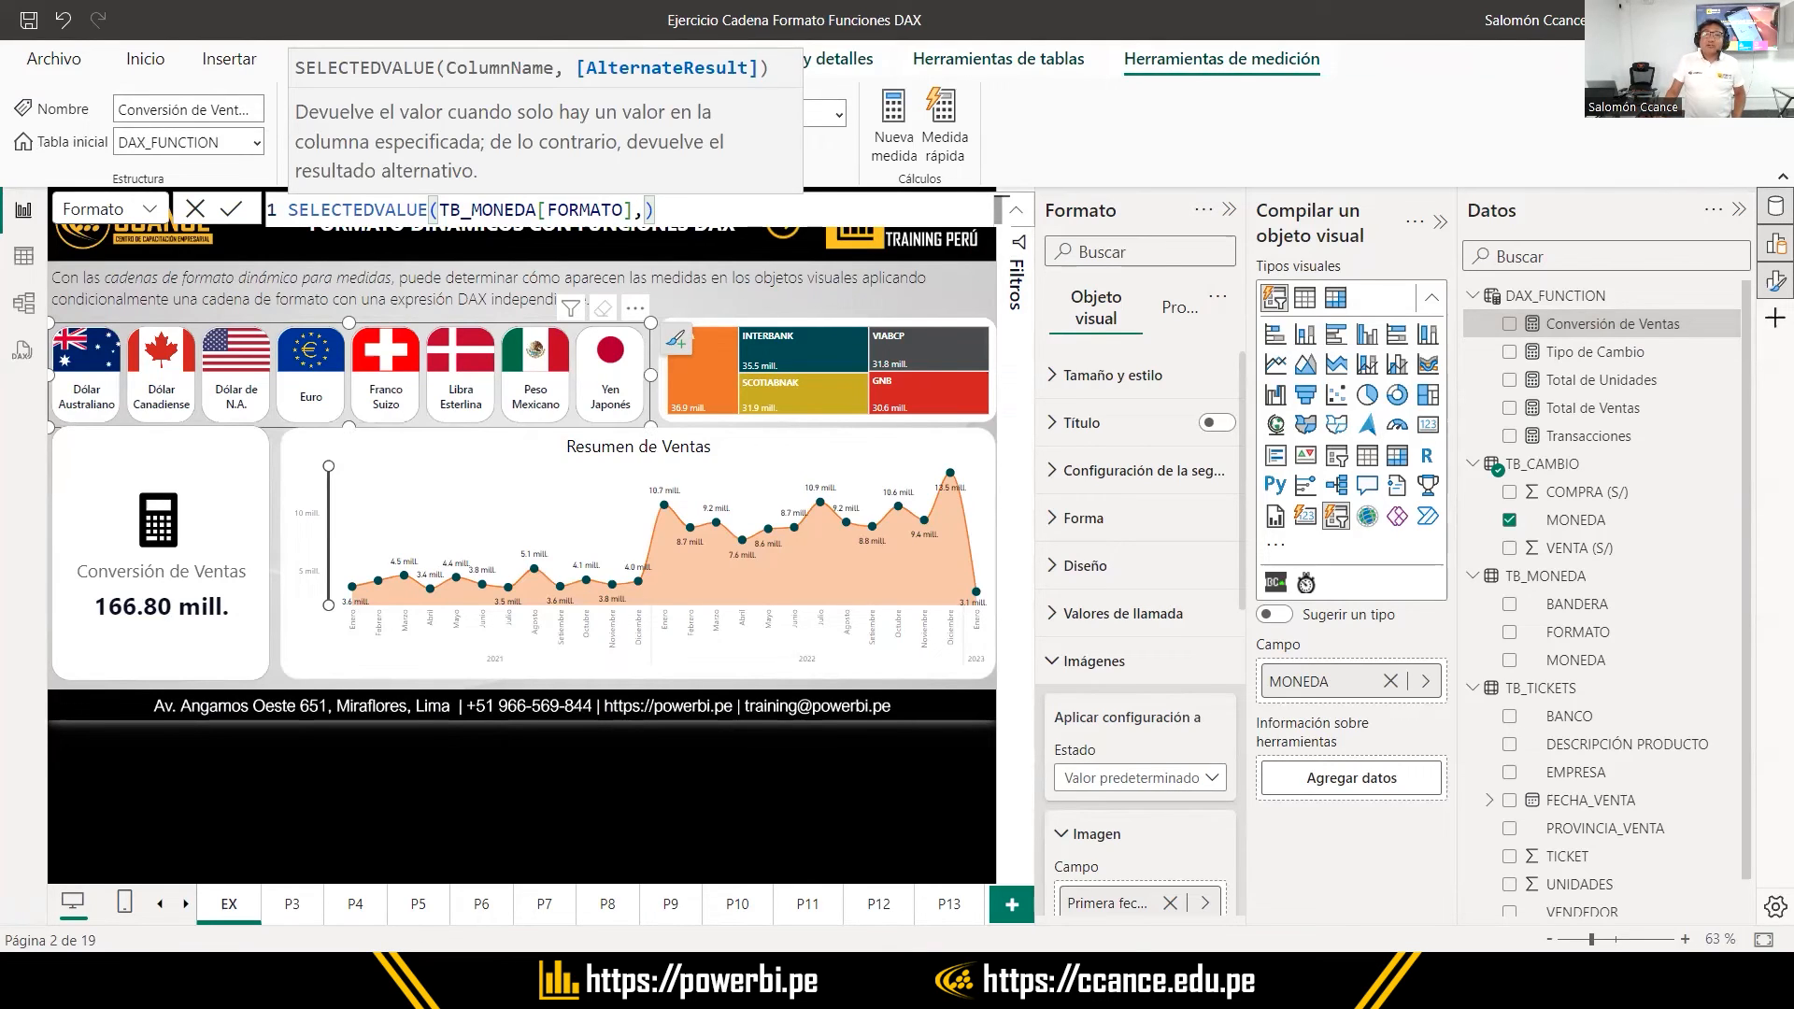
key(Escape)
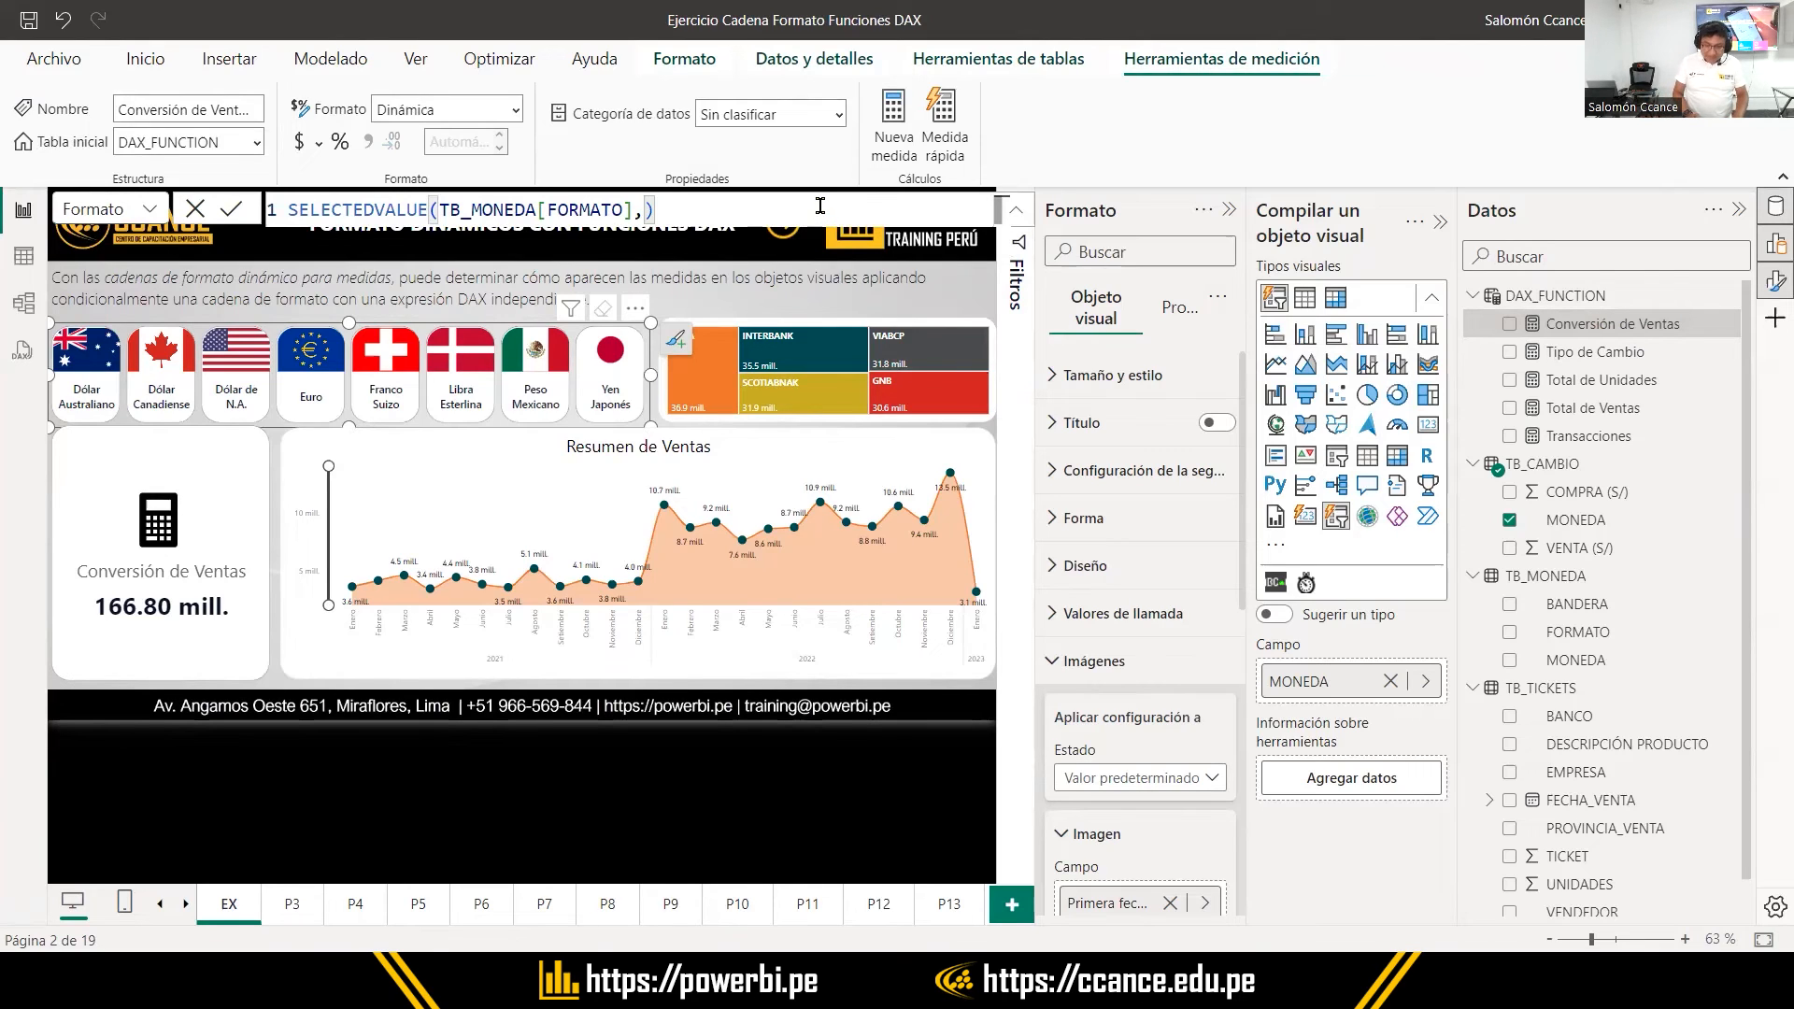
text("S)
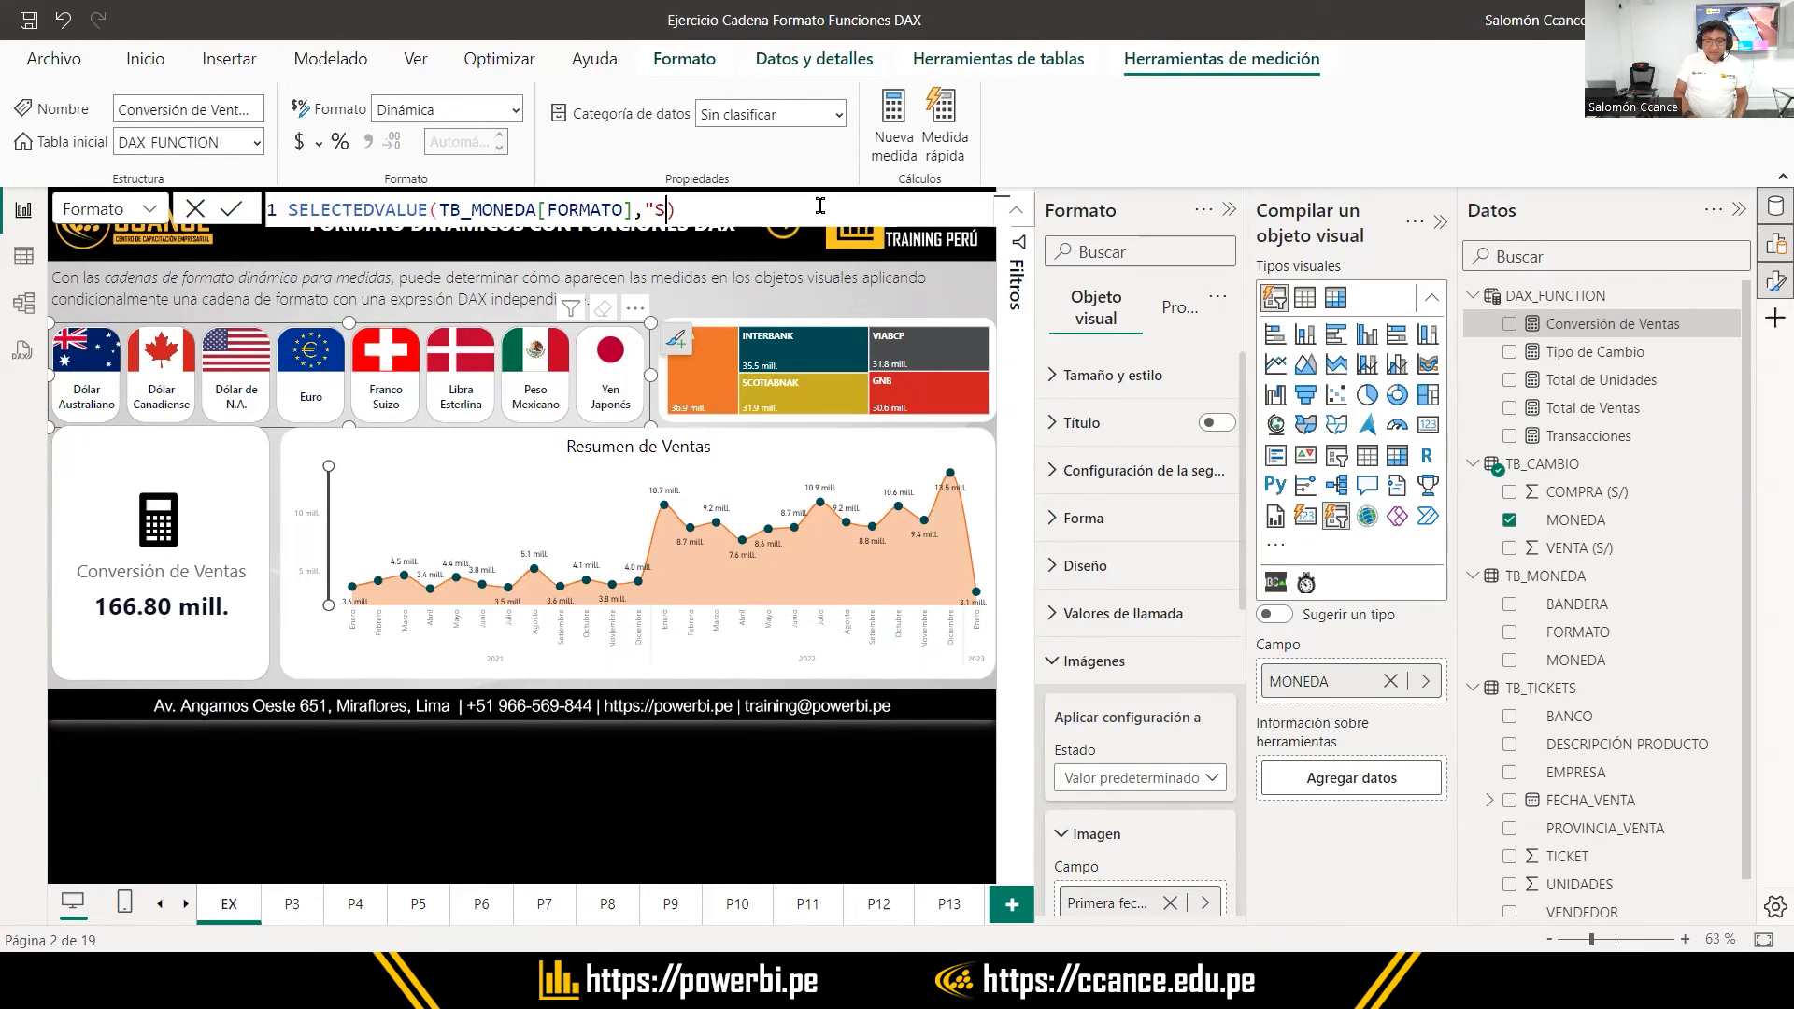
text(/ )
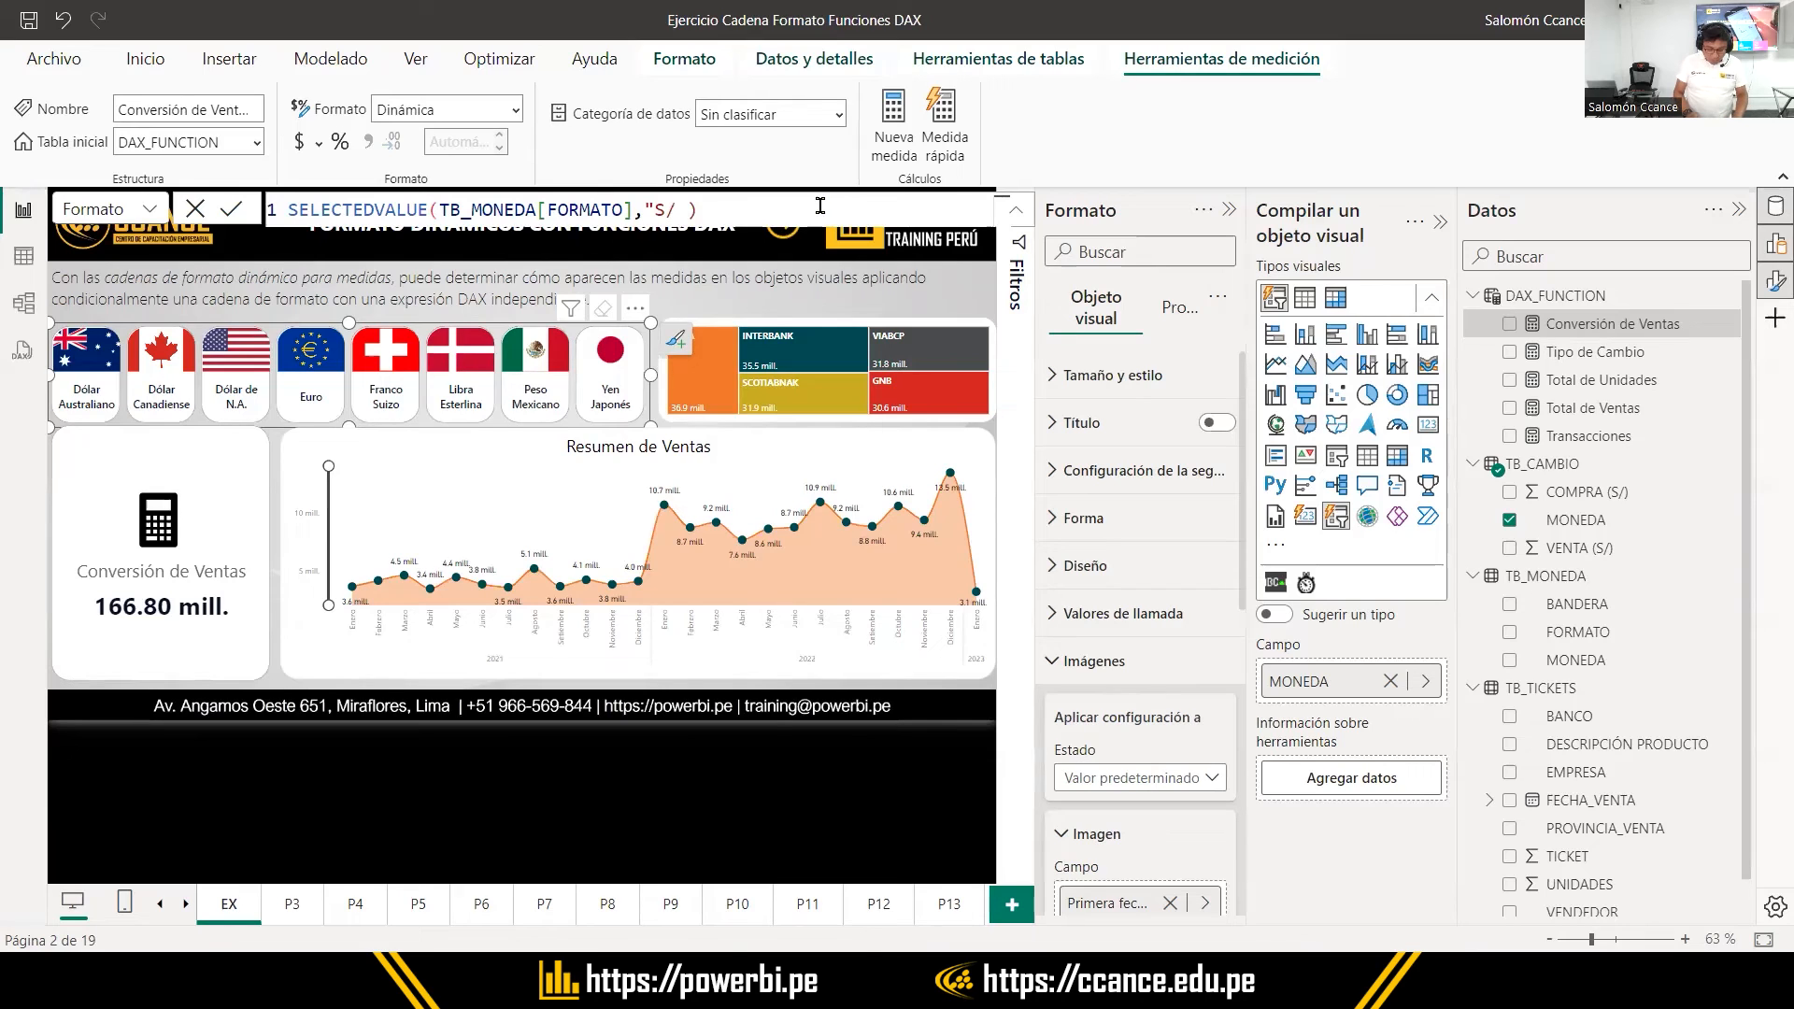
text(#,0)
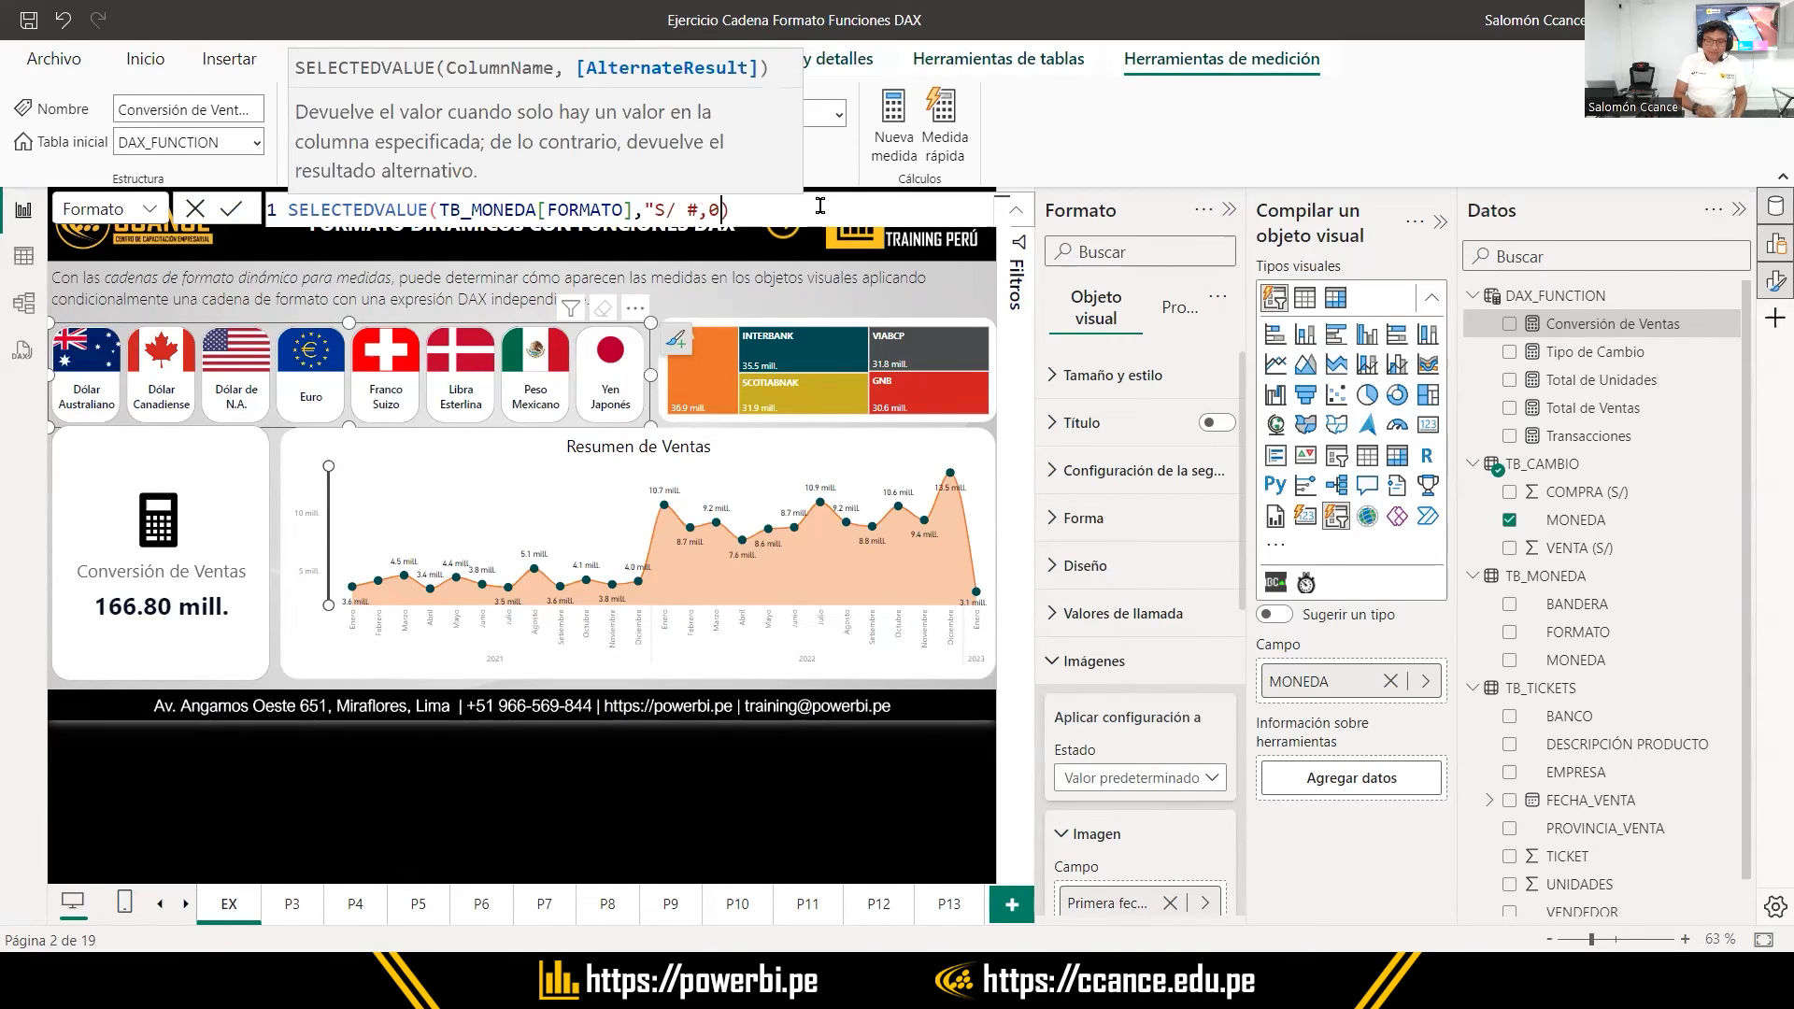
text(.00")
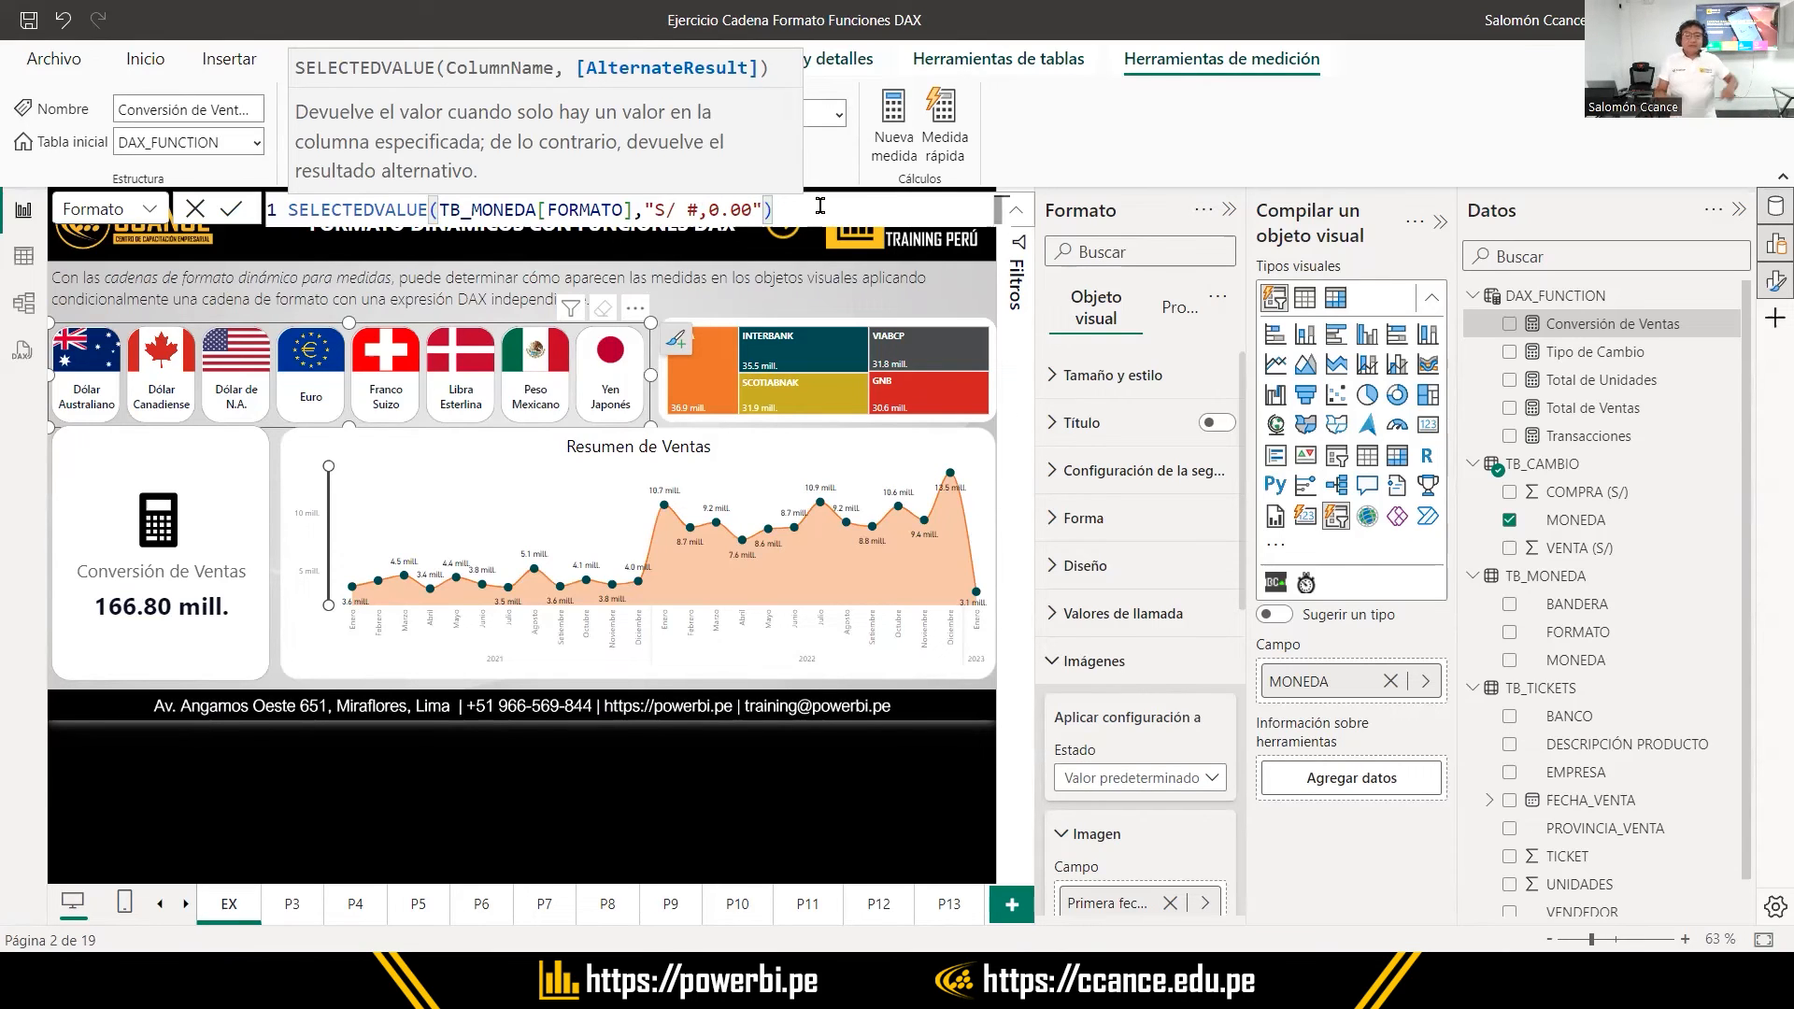
click(839, 202)
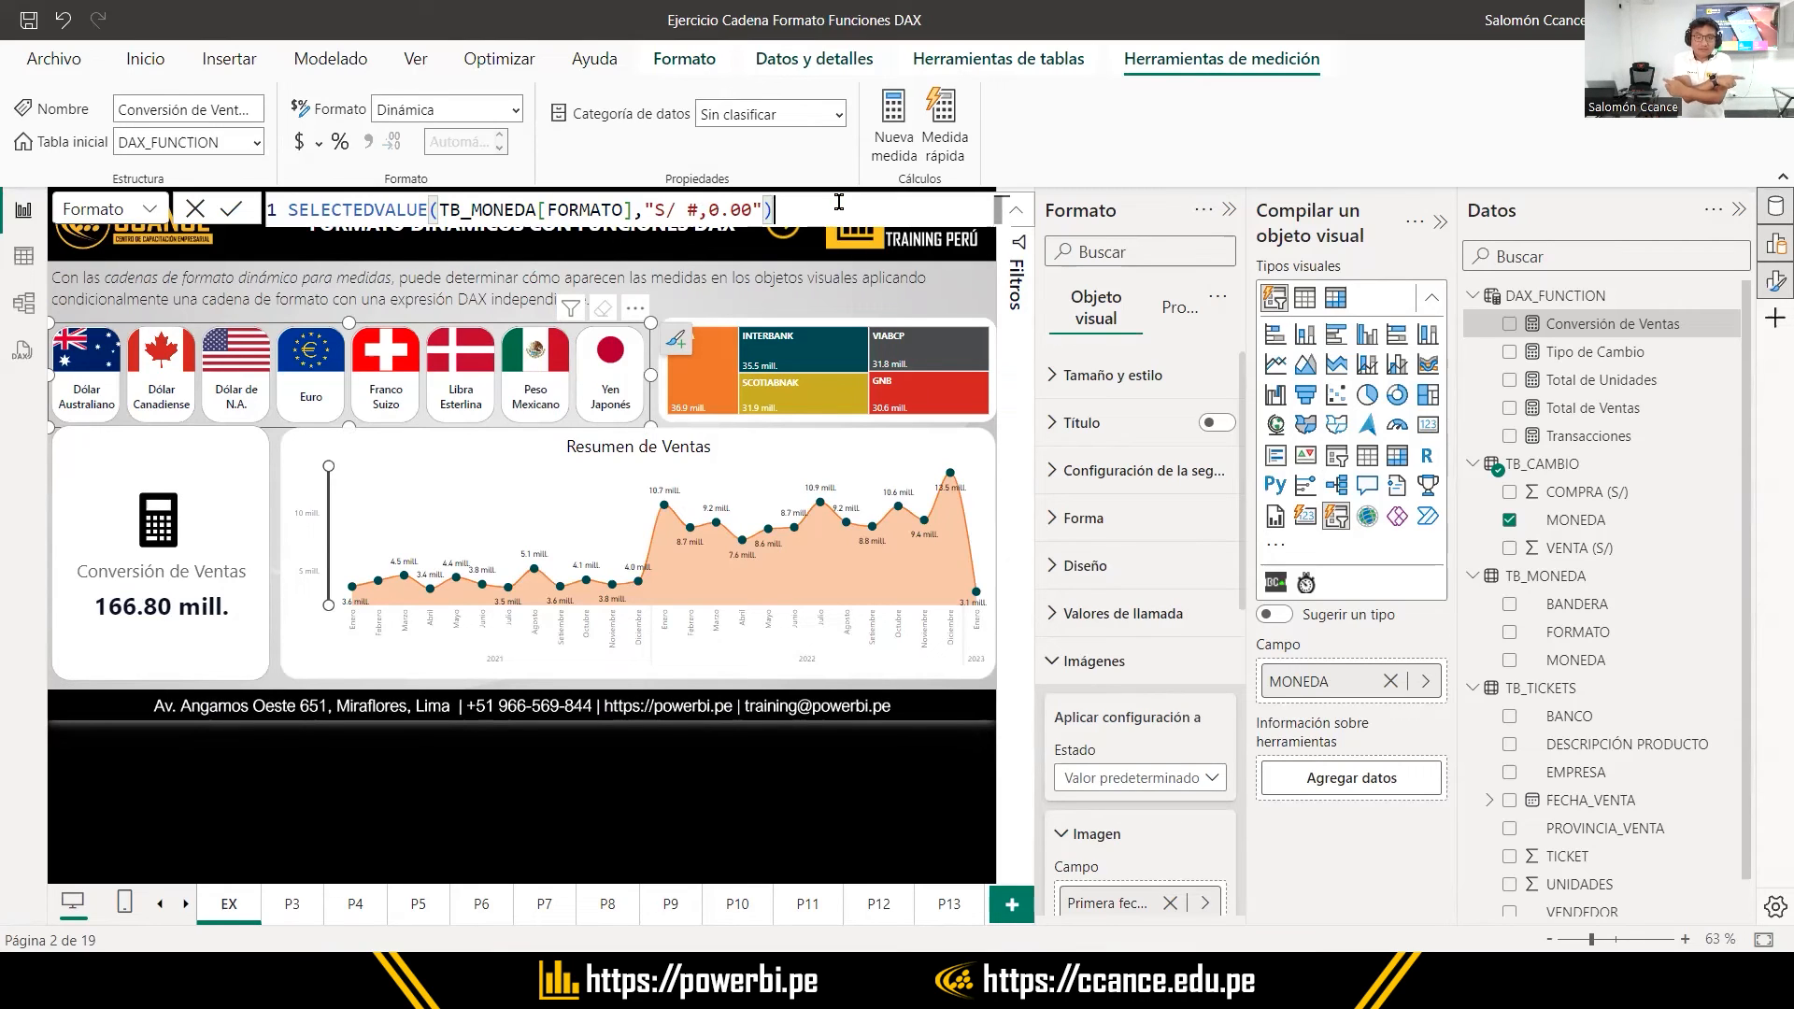
click(659, 208)
double_click(660, 208)
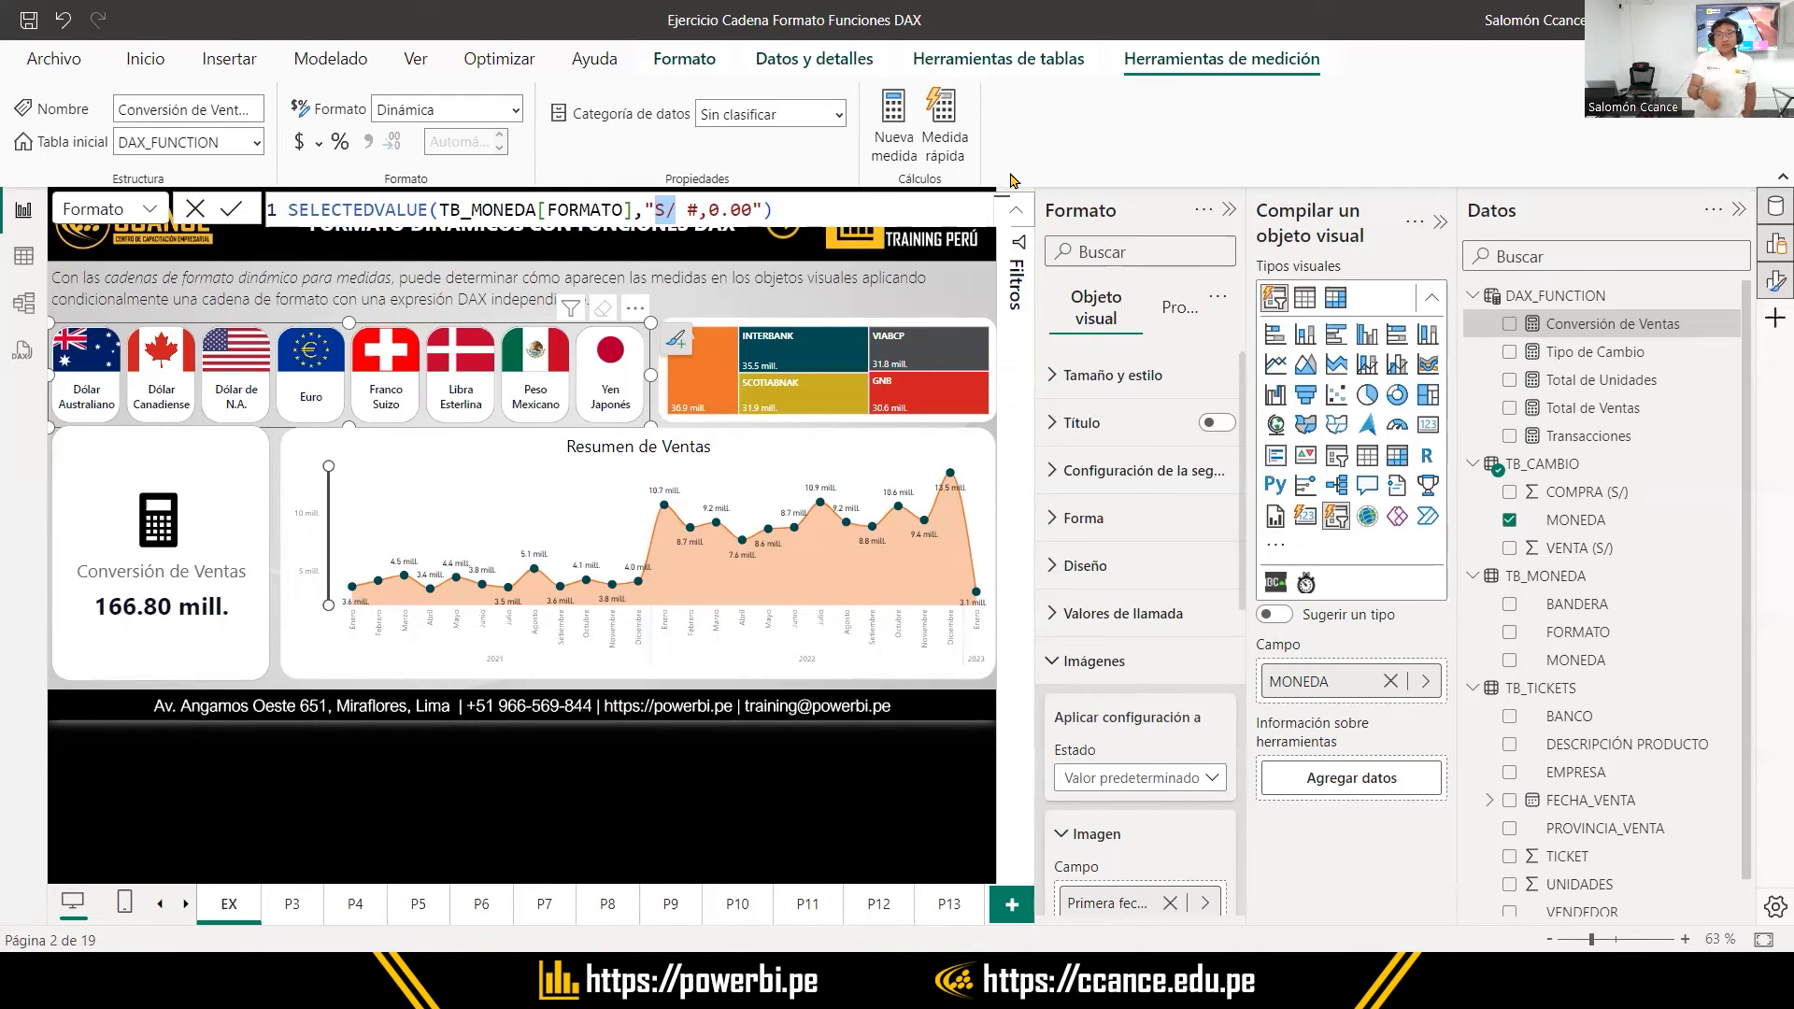
click(841, 209)
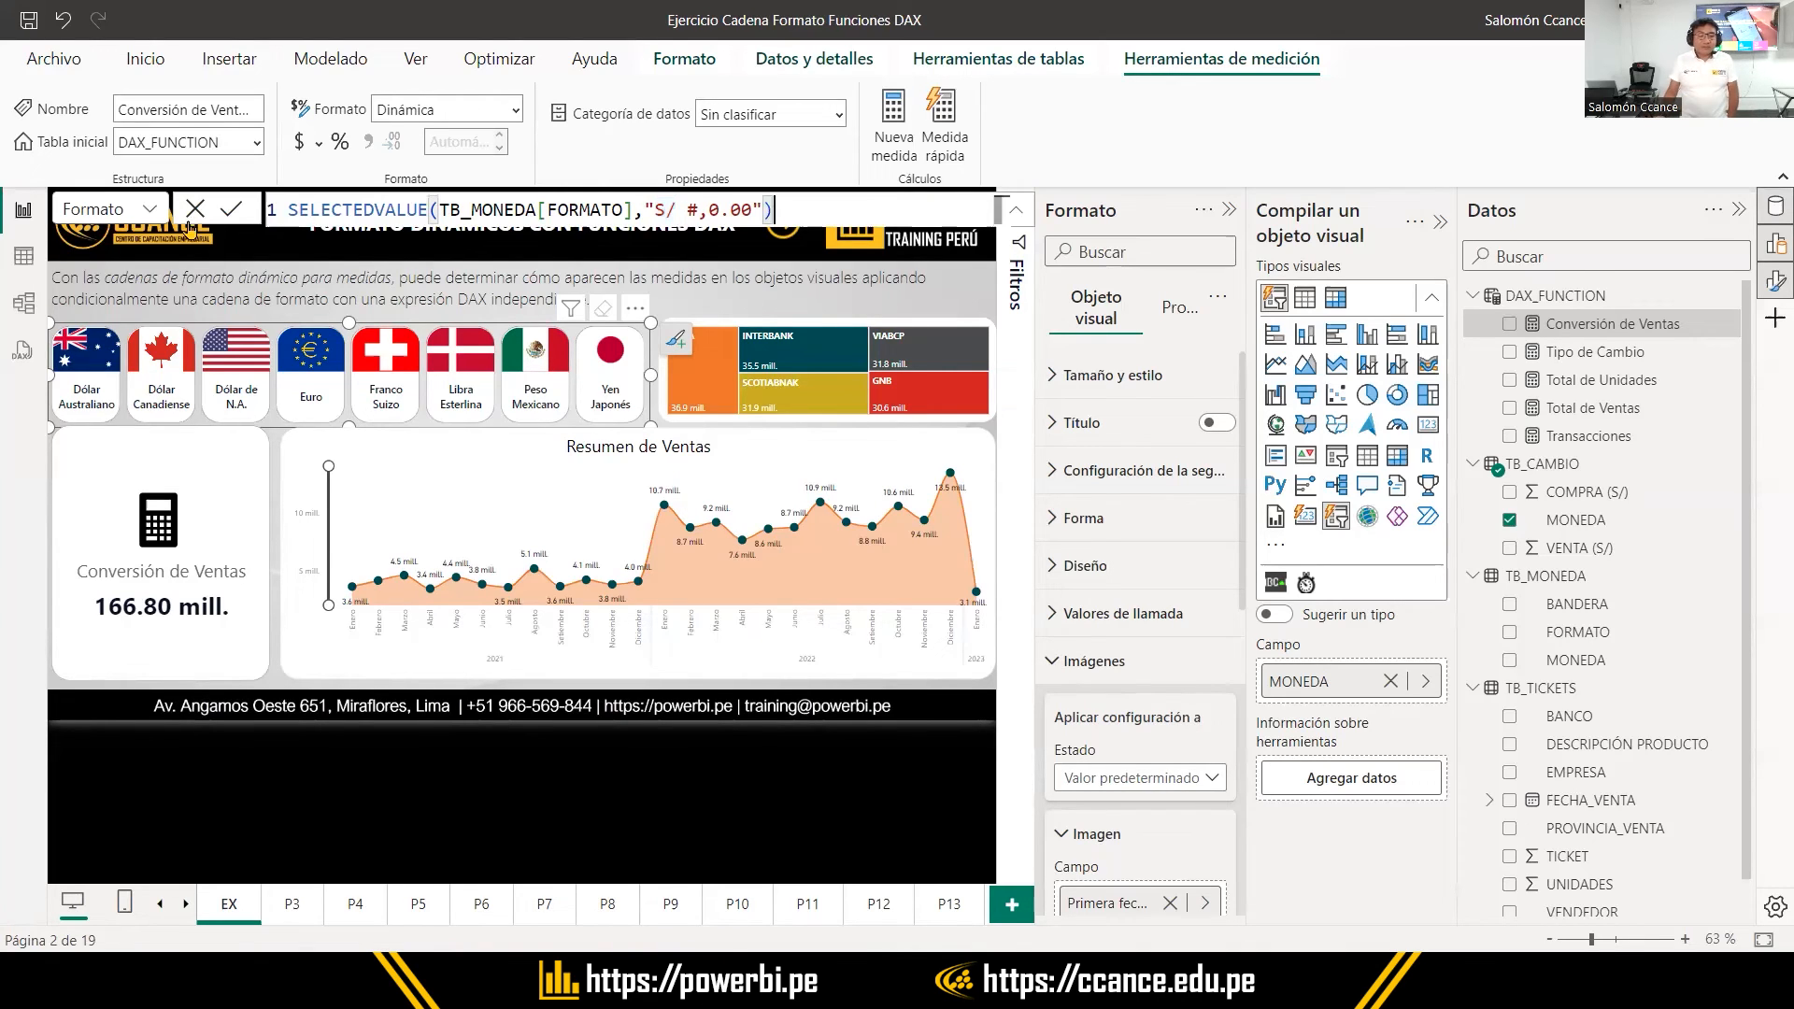
click(230, 215)
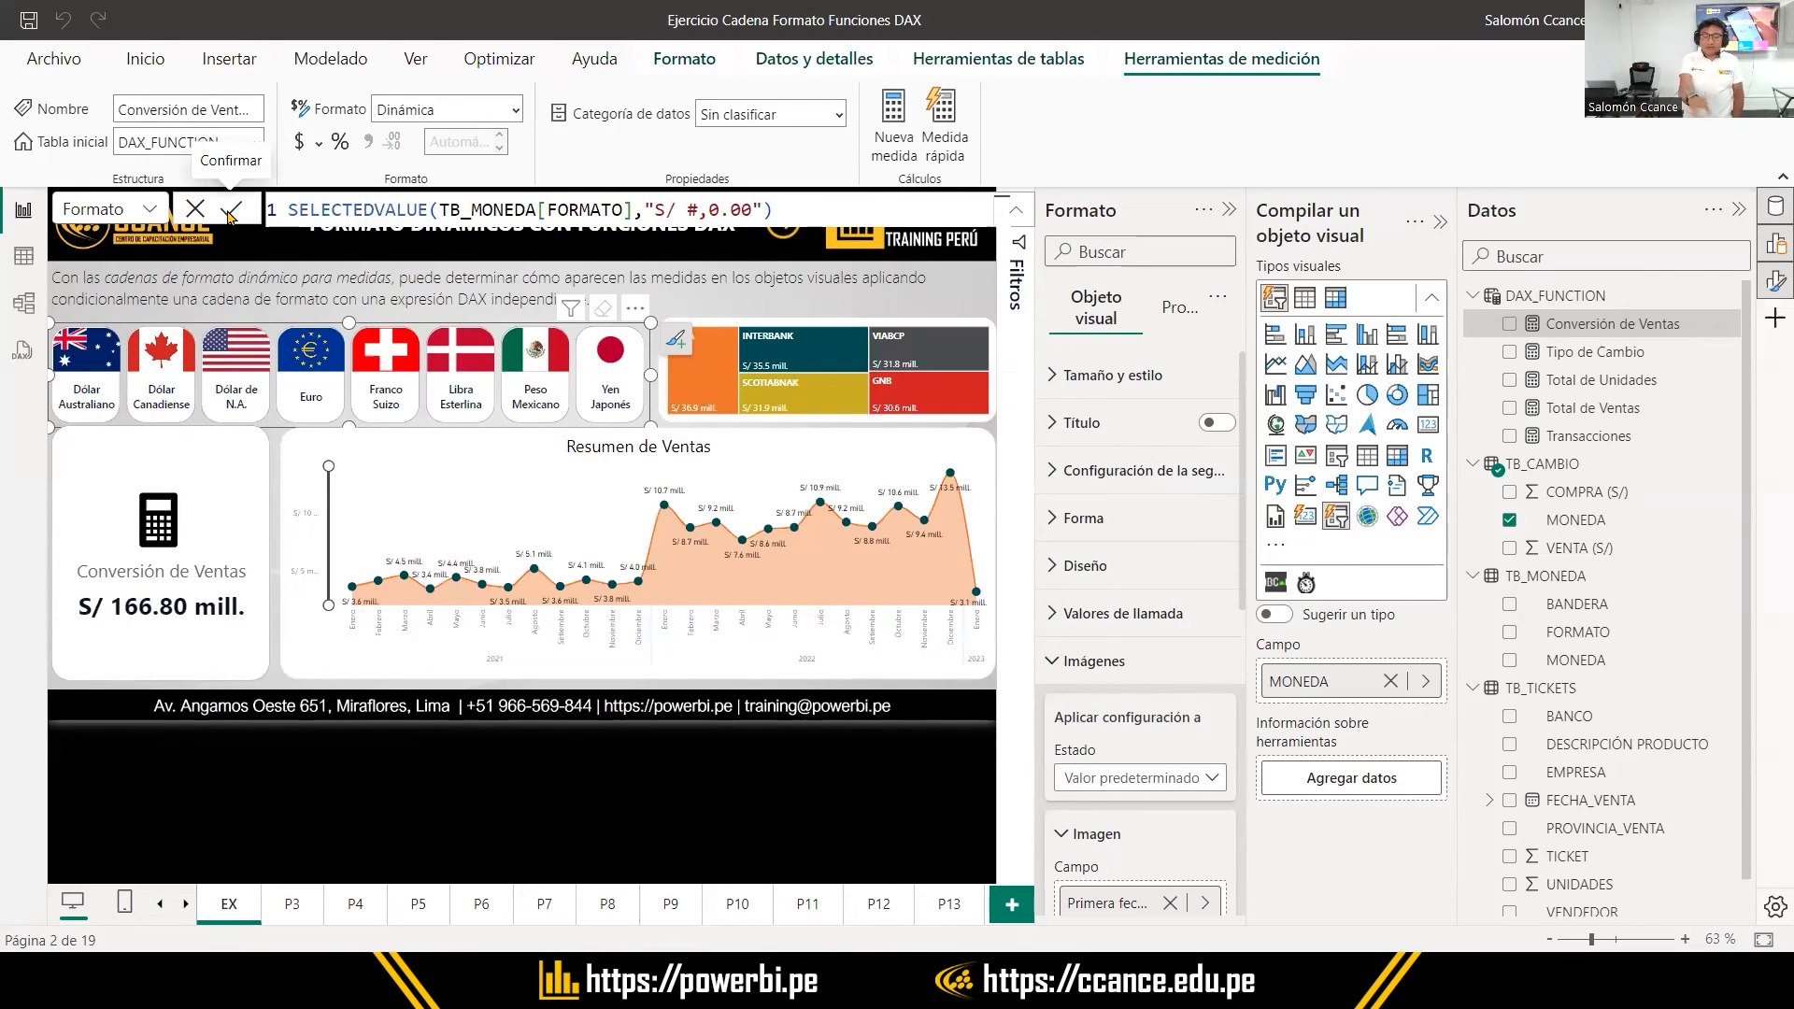
Filter the report by Euro, Dólar Canadiense, Libra Esterlina, Peso Mexicano and Yen Japonés in turn, and clear the slicer selection
click(331, 397)
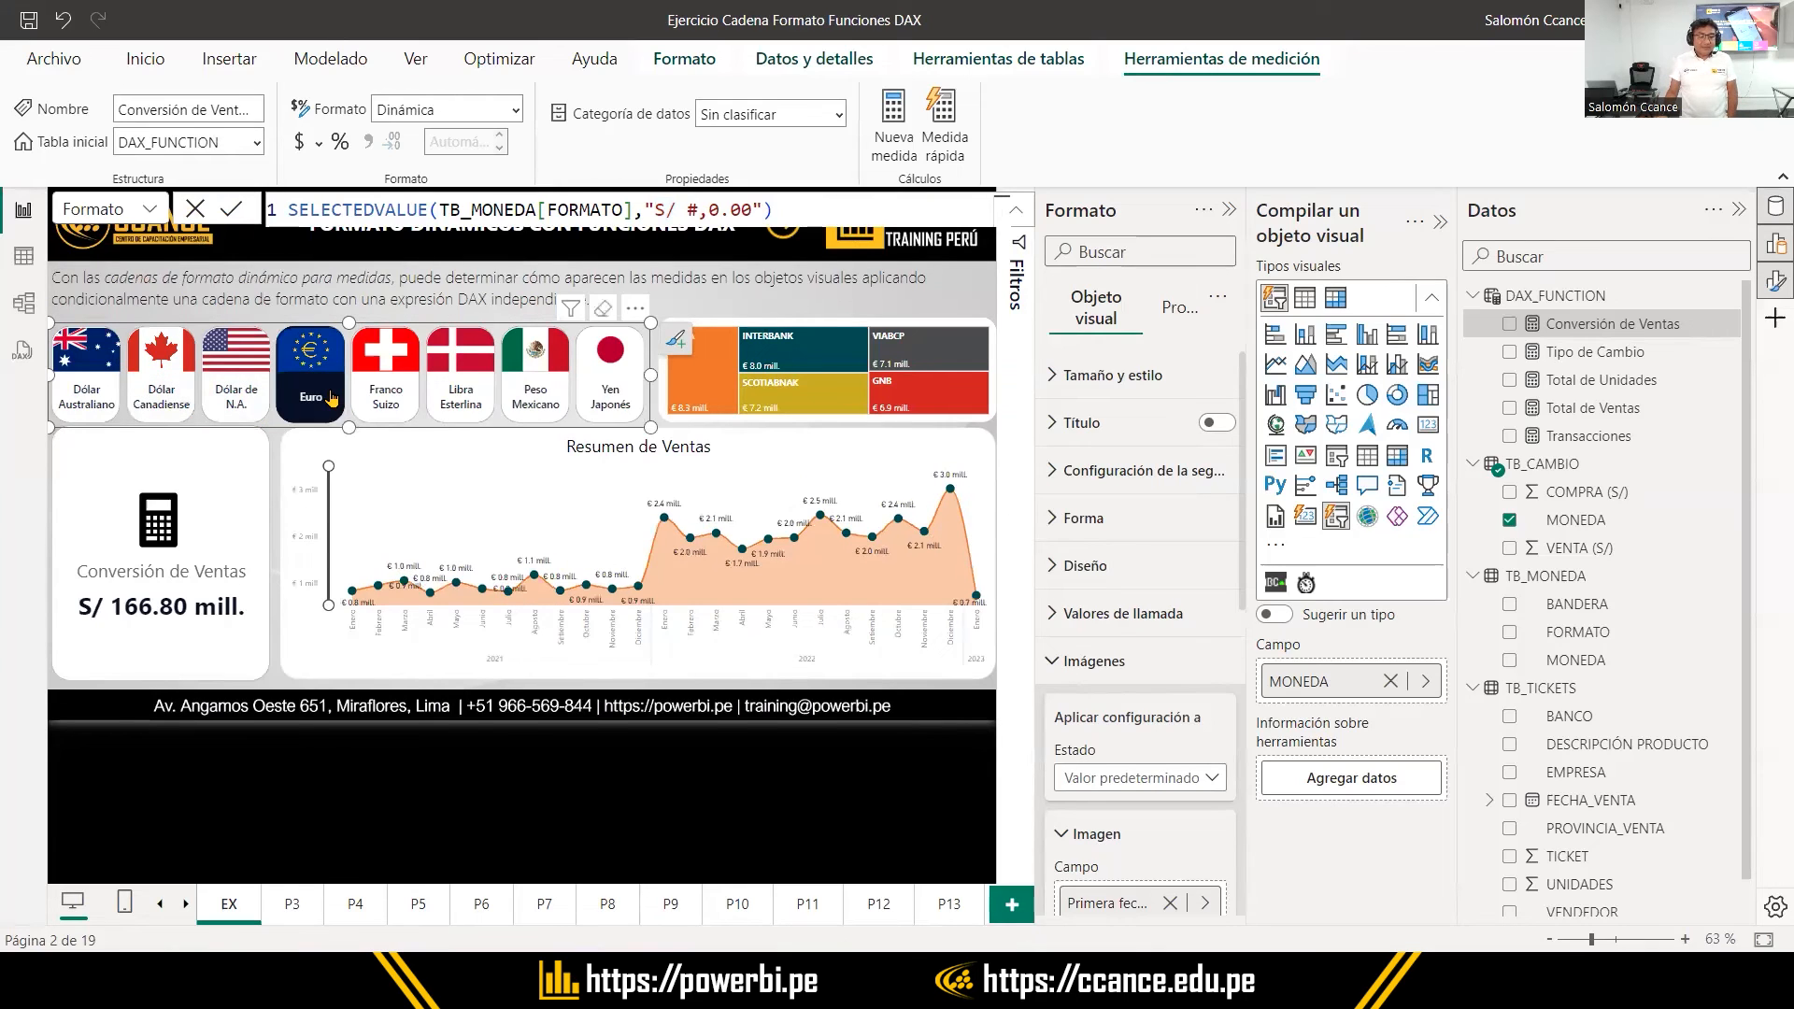
click(168, 386)
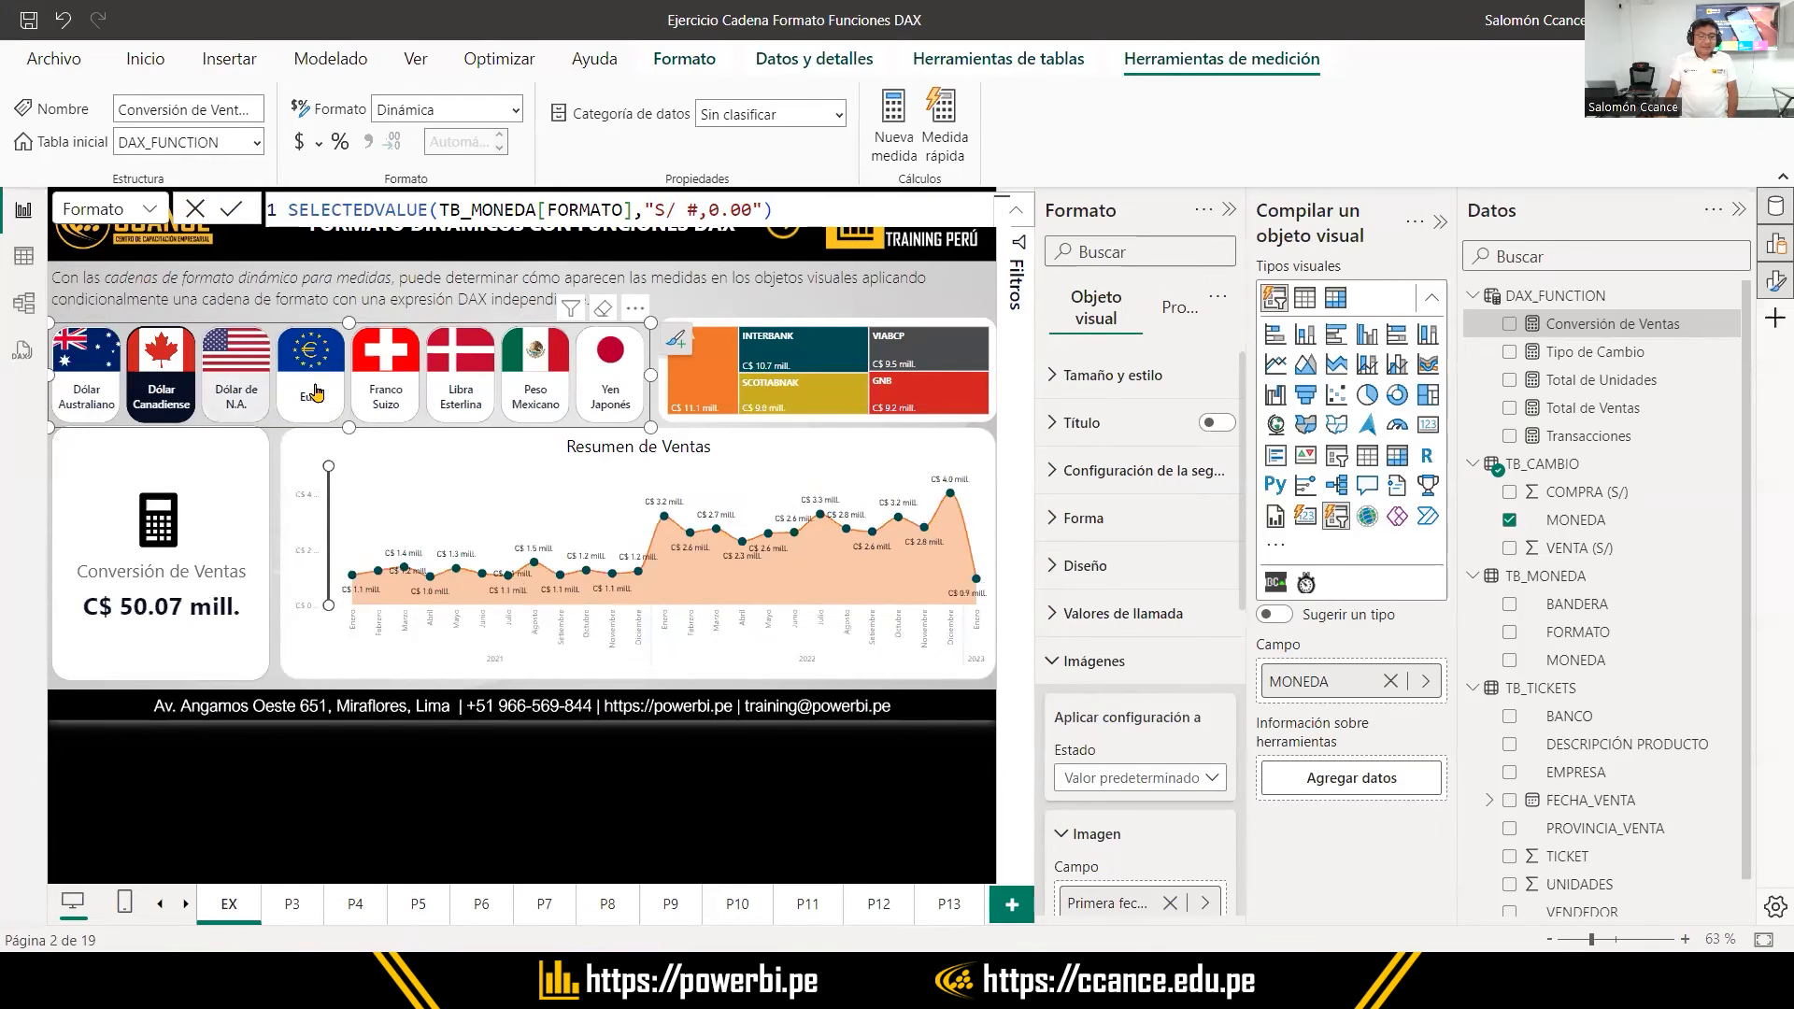
click(463, 383)
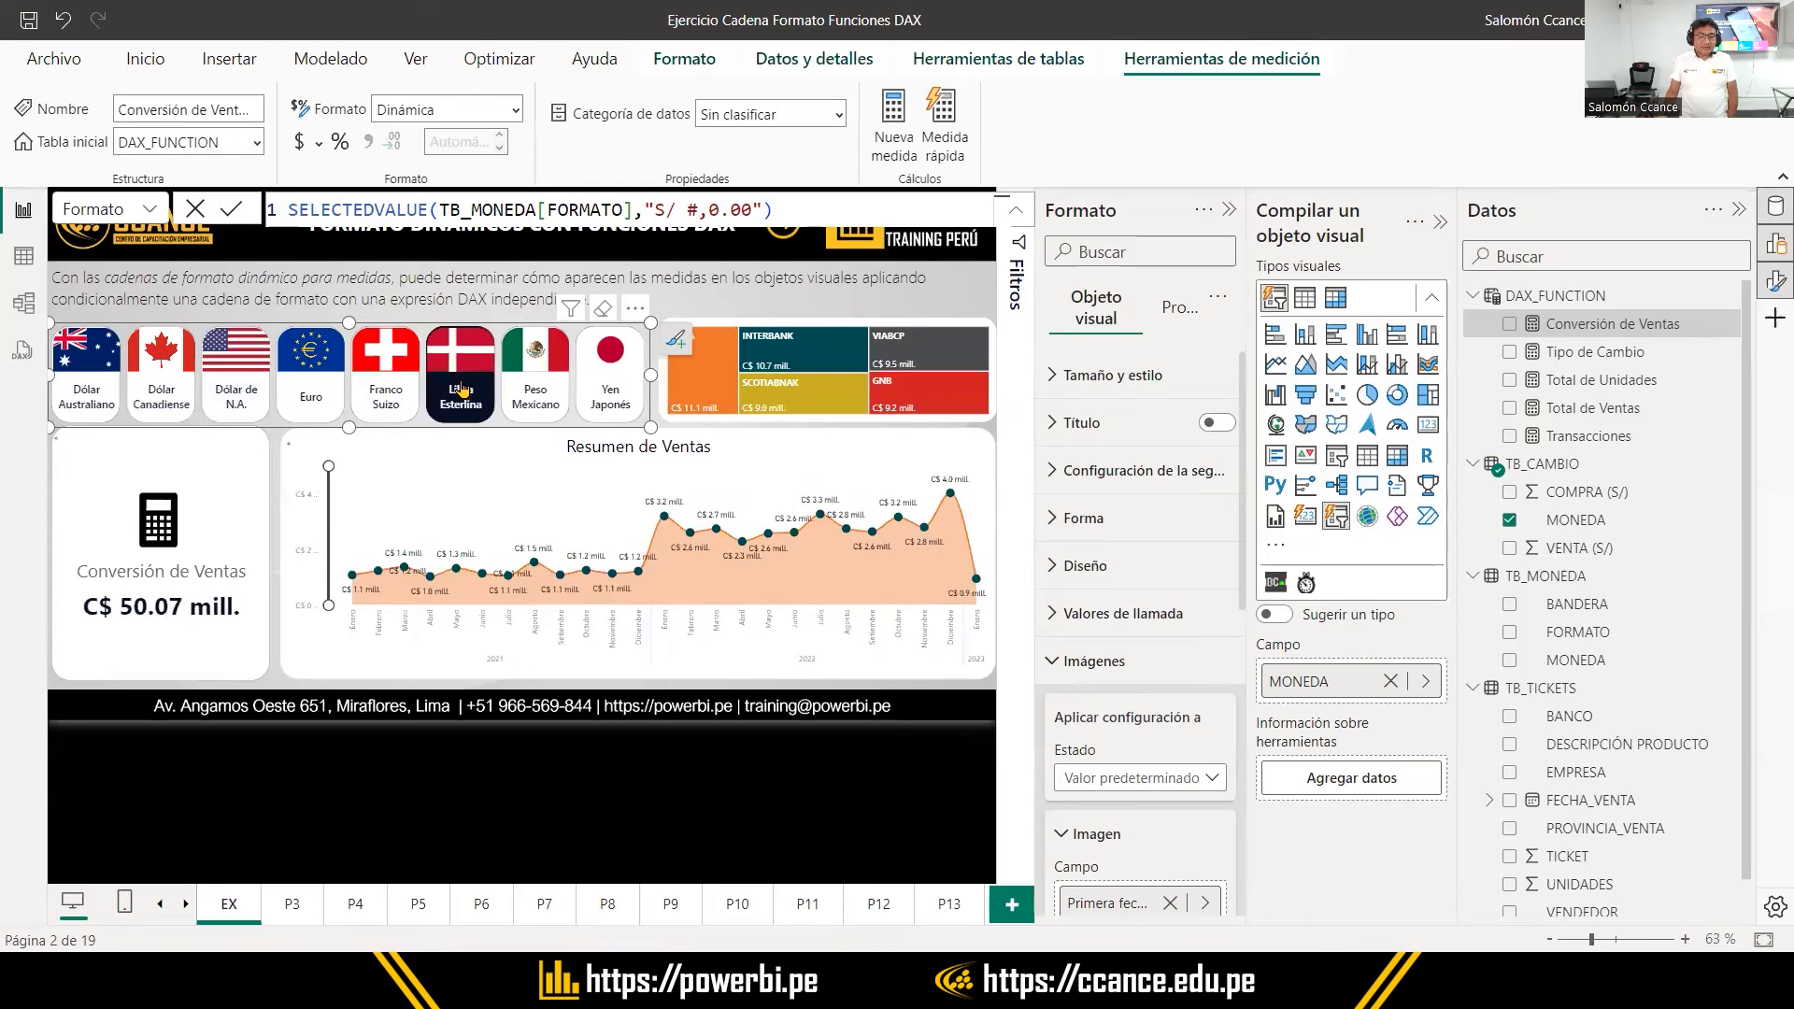
click(536, 381)
click(607, 384)
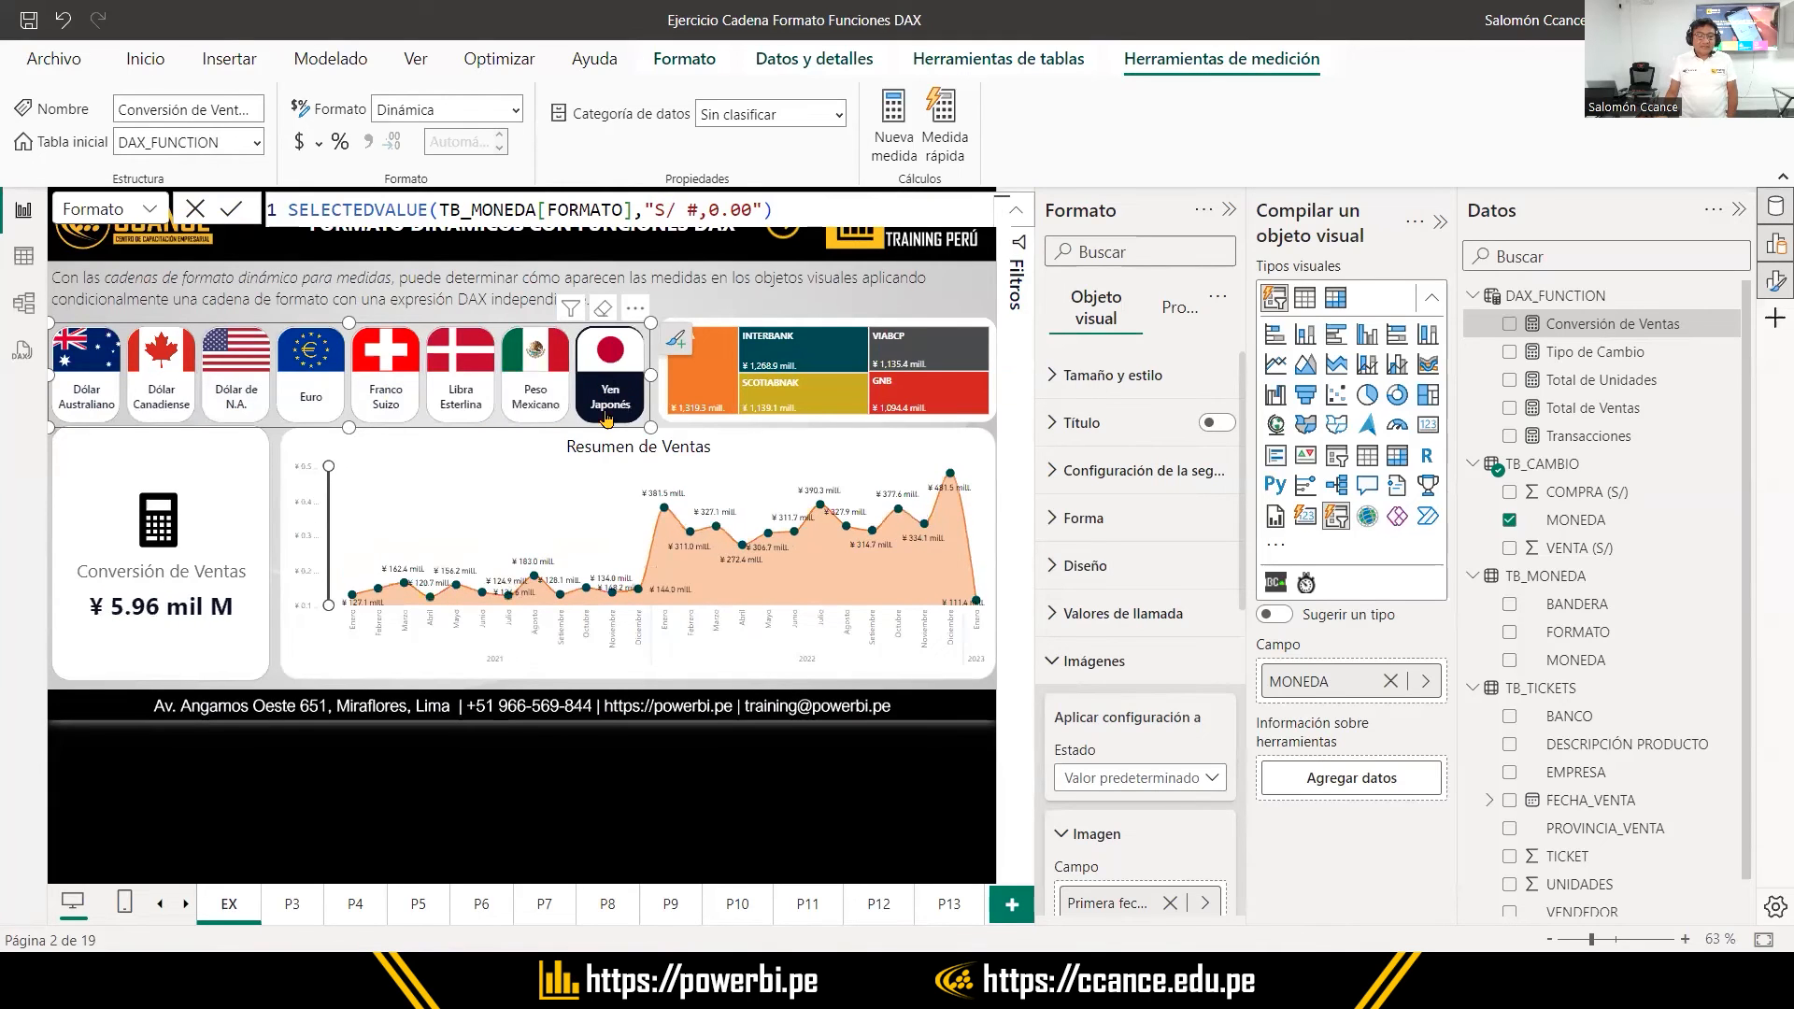
click(603, 309)
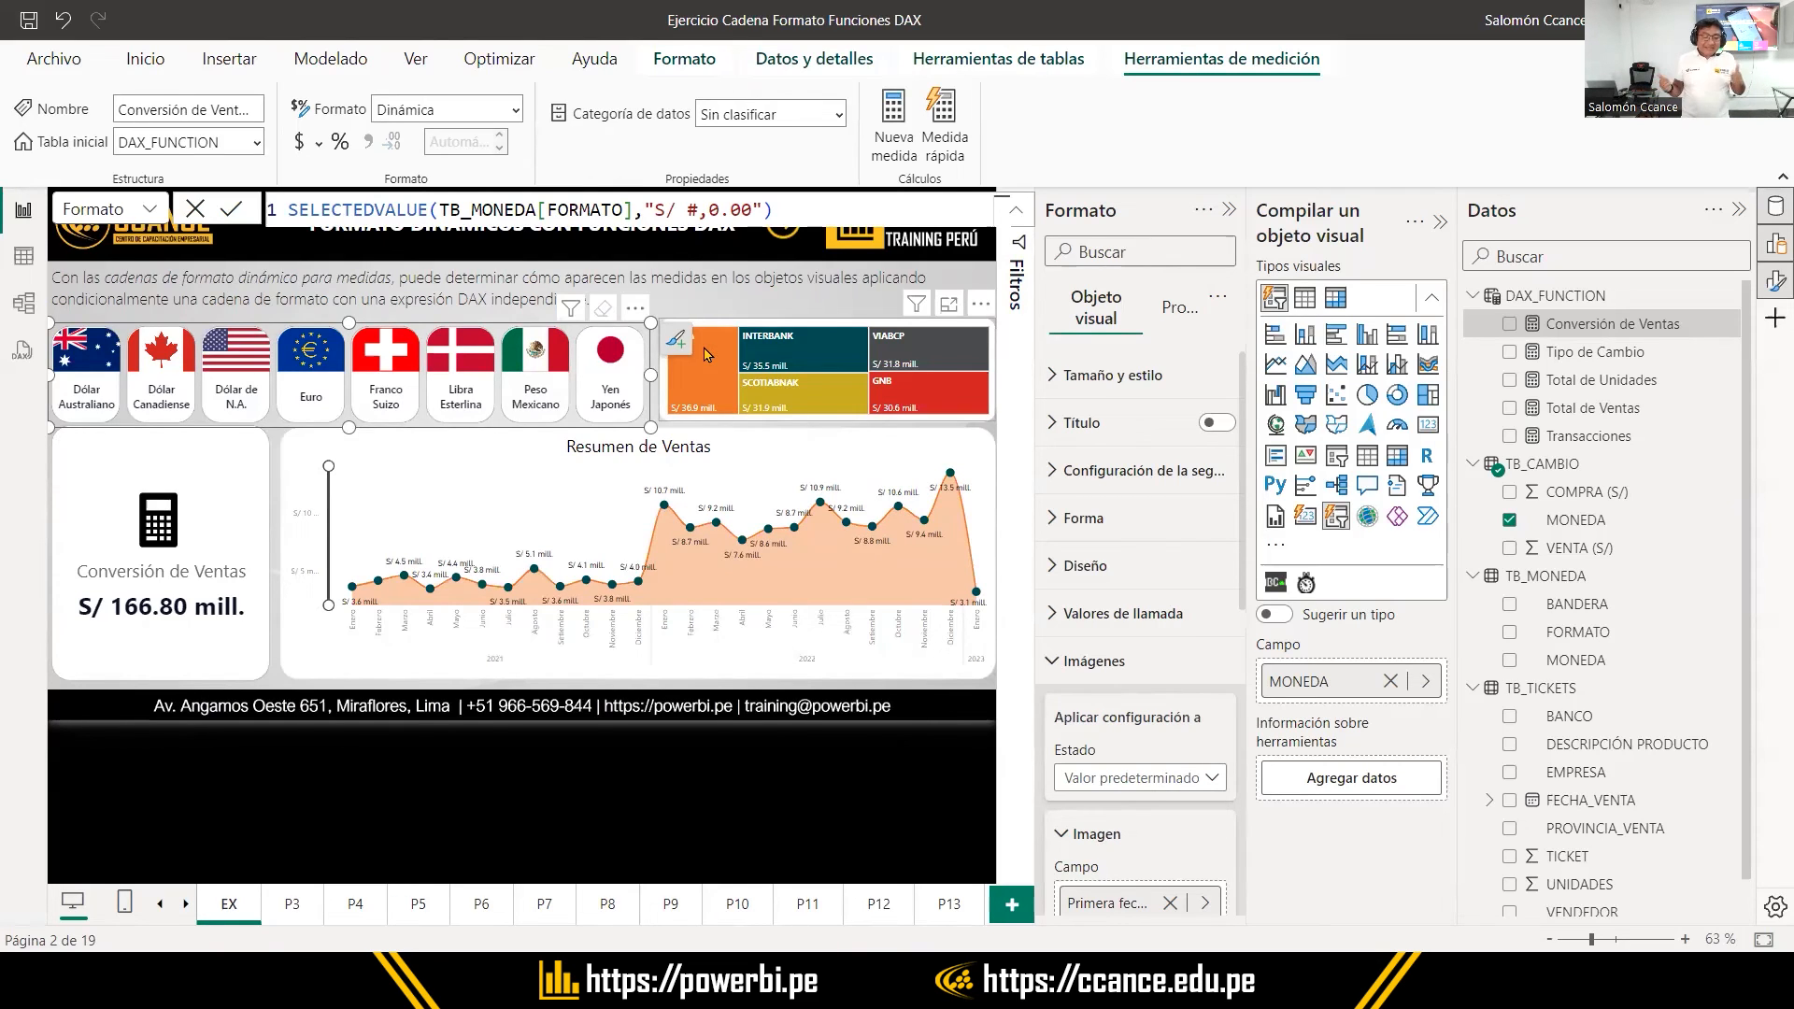
Add the Tipo de Cambio measure as a reference label on the Conversión de Ventas card and filter the report by Dólar de N.A
click(211, 492)
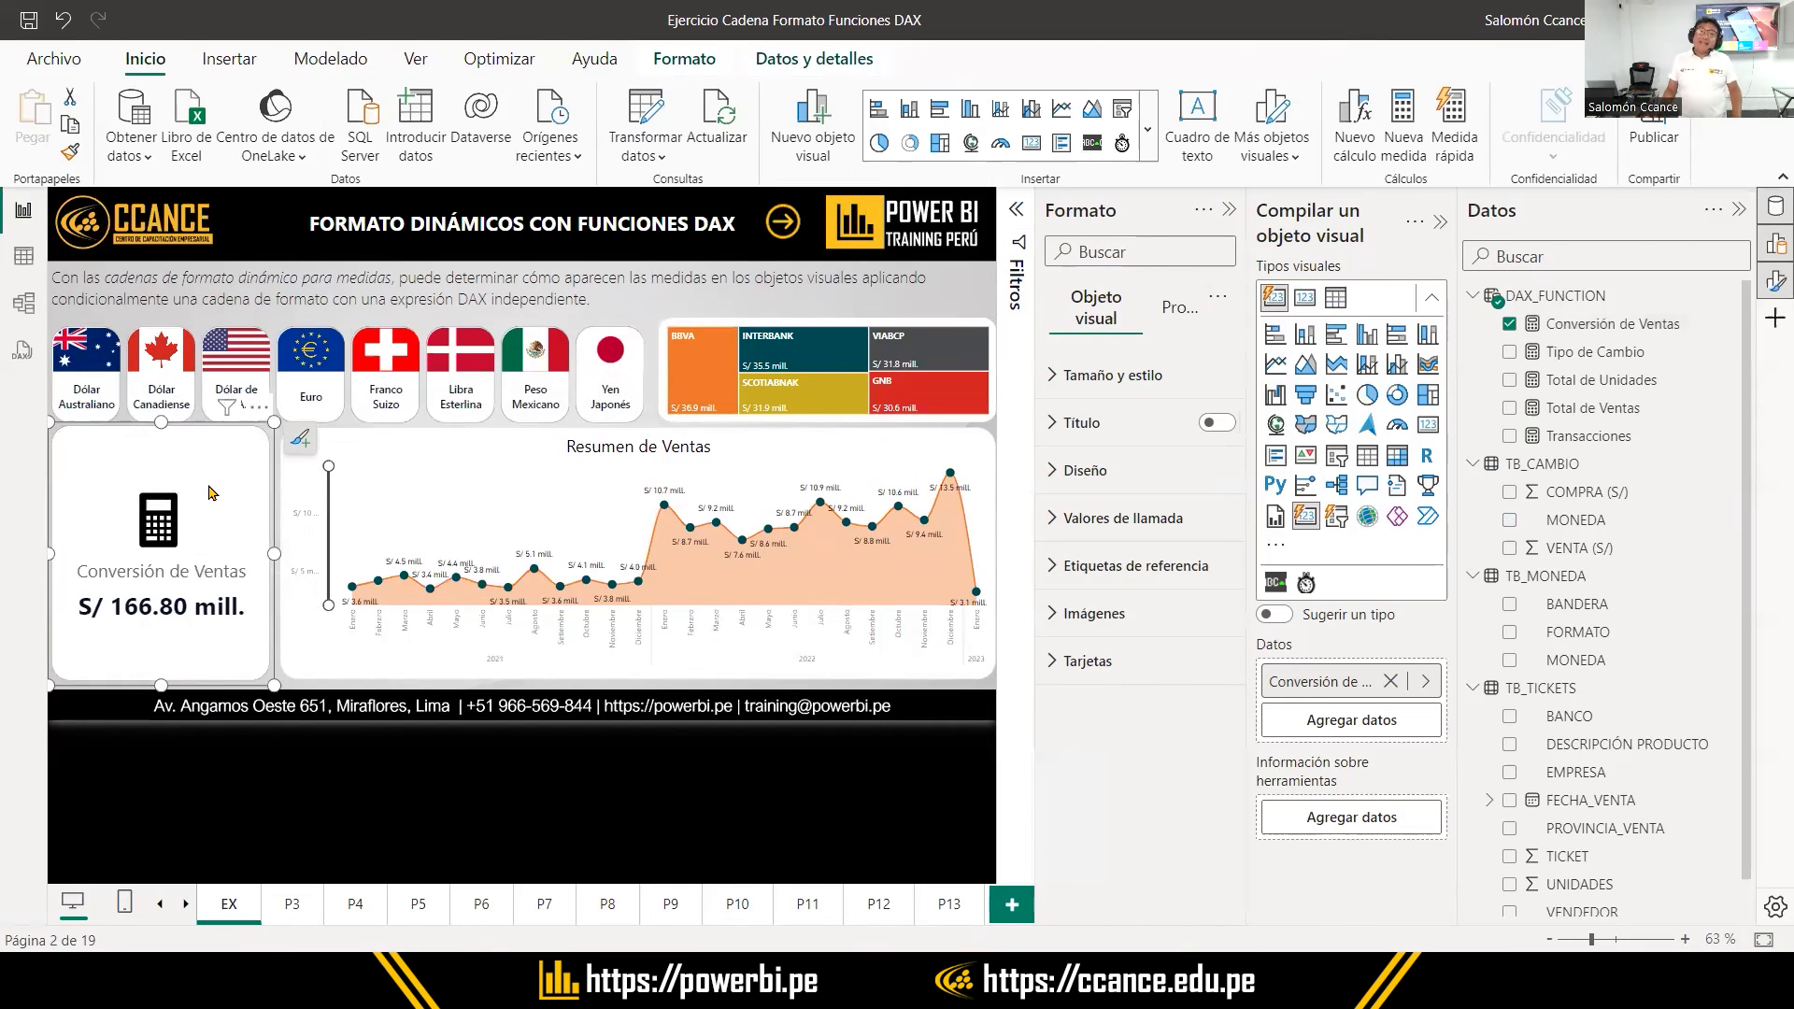
click(211, 493)
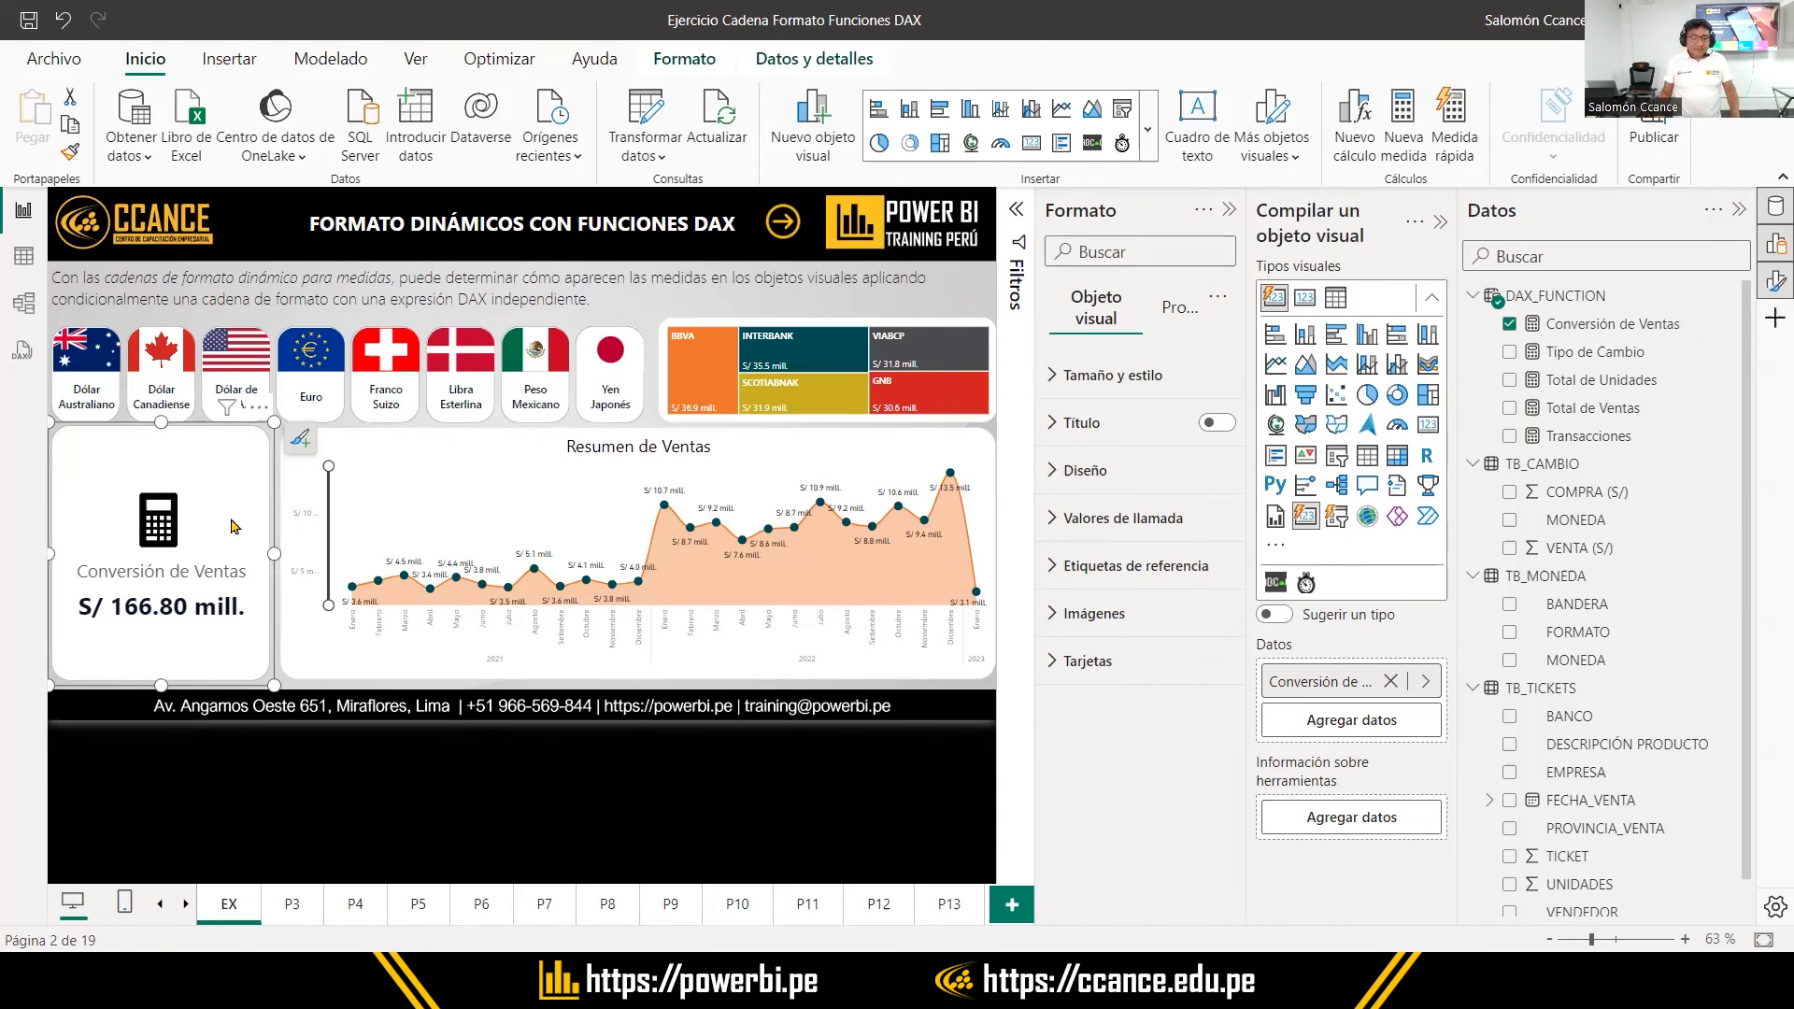
click(215, 487)
click(215, 483)
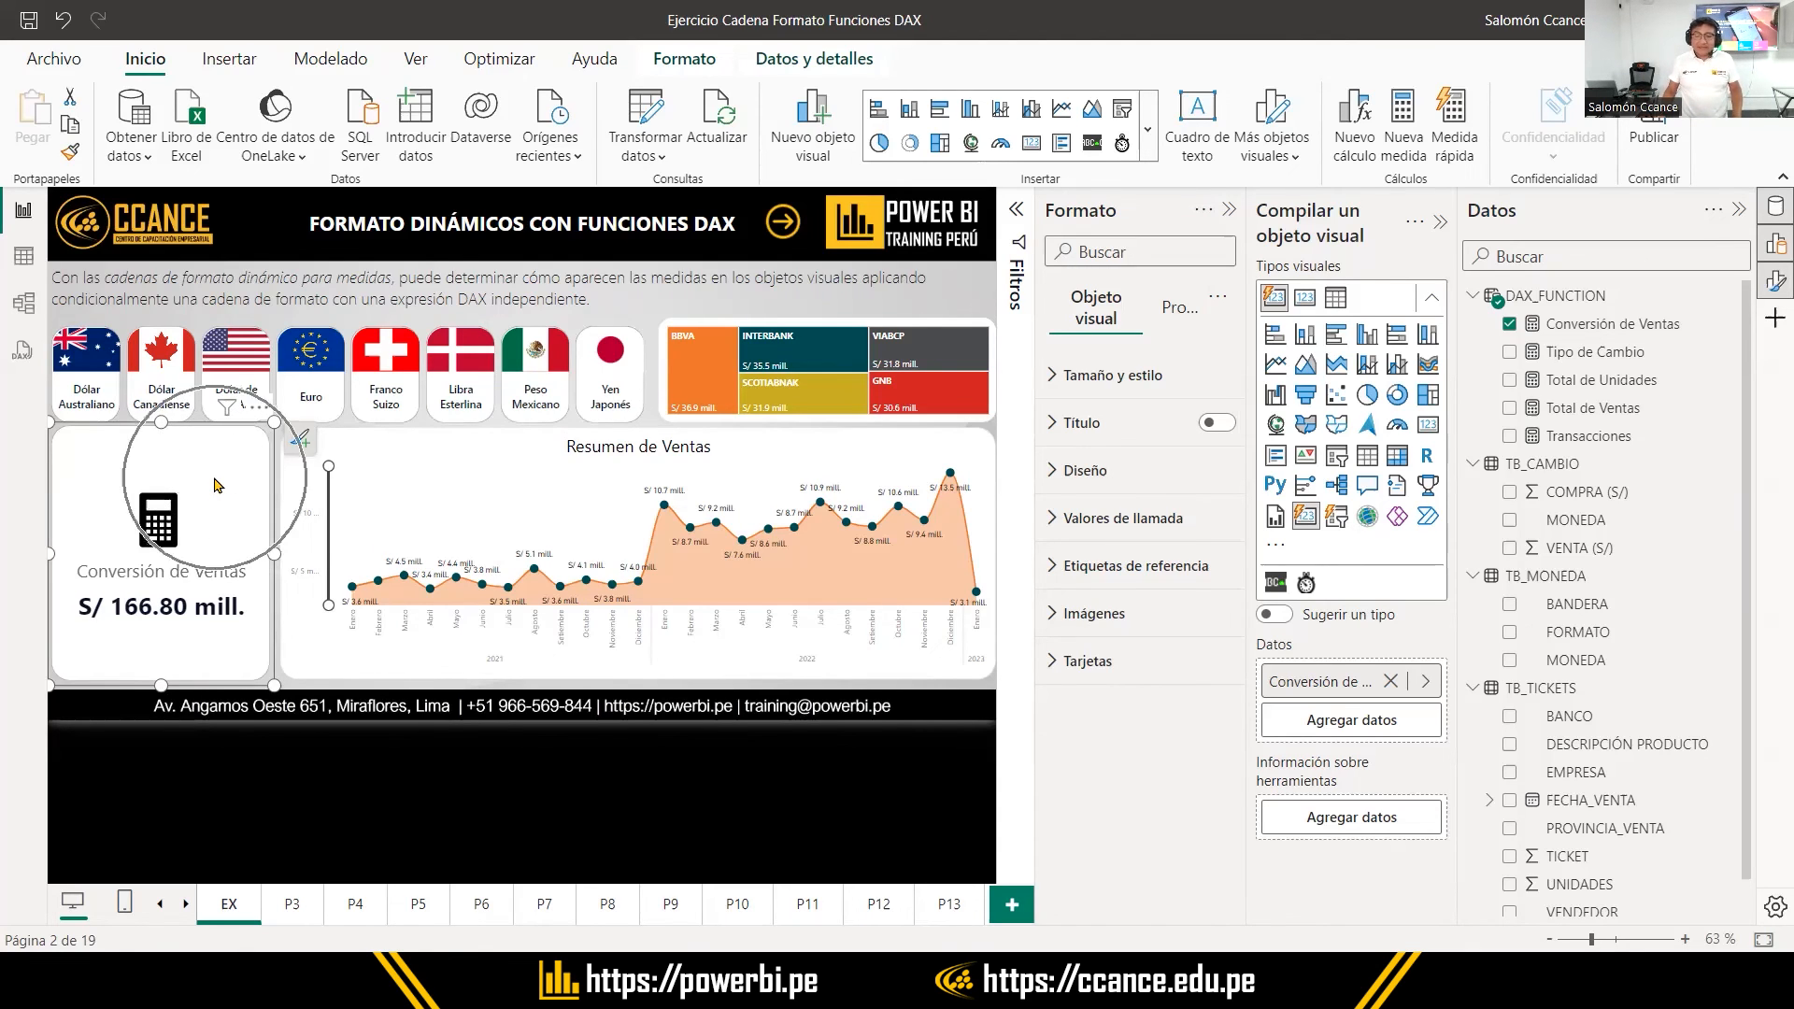
click(1148, 131)
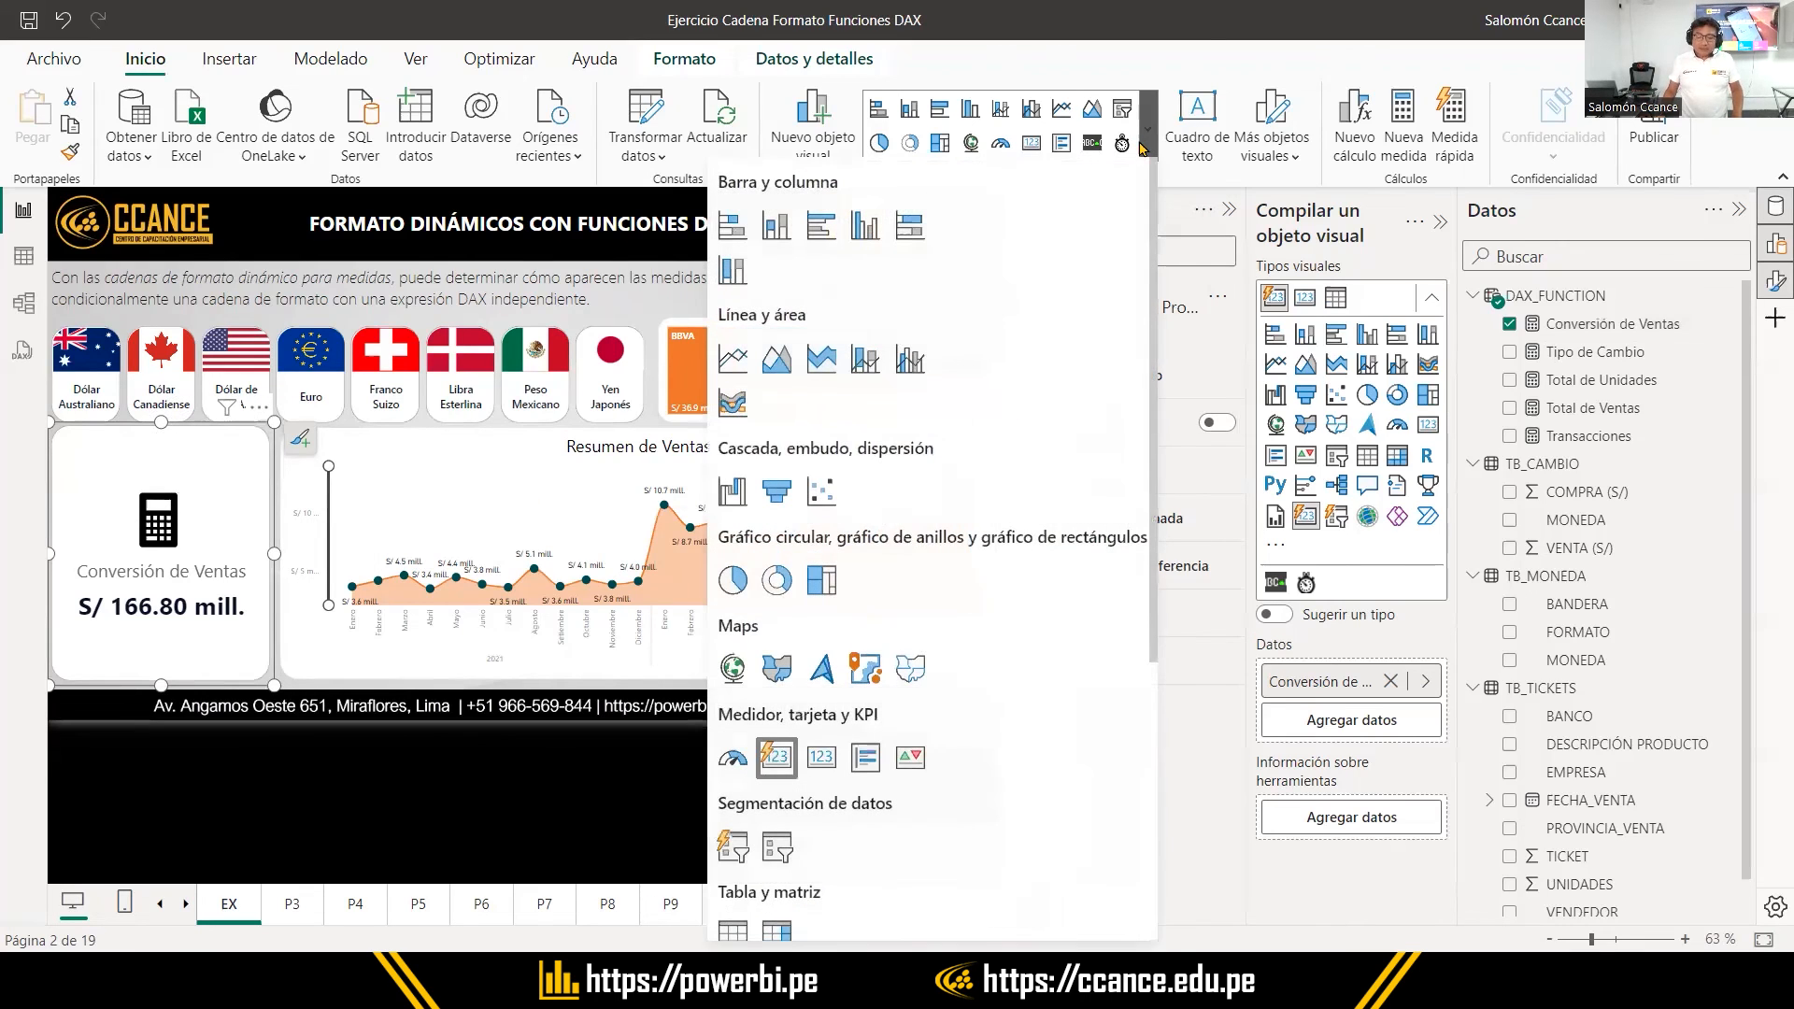
click(1102, 67)
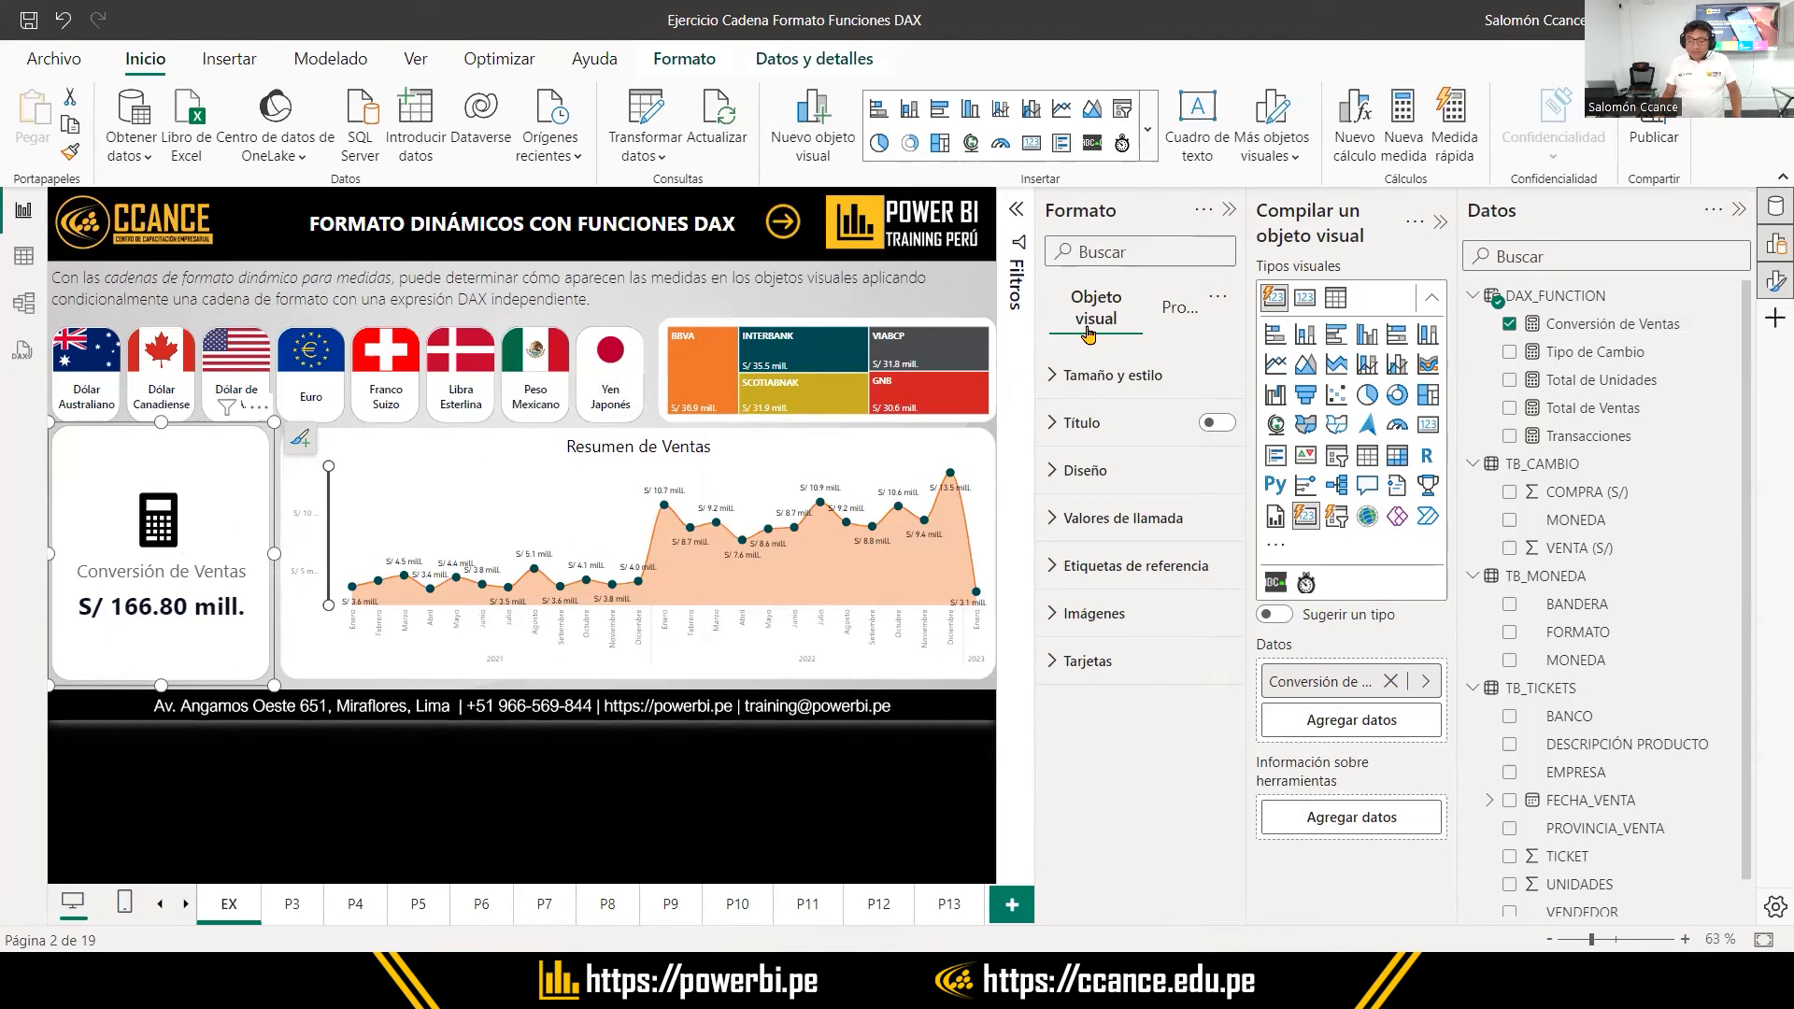
click(1056, 570)
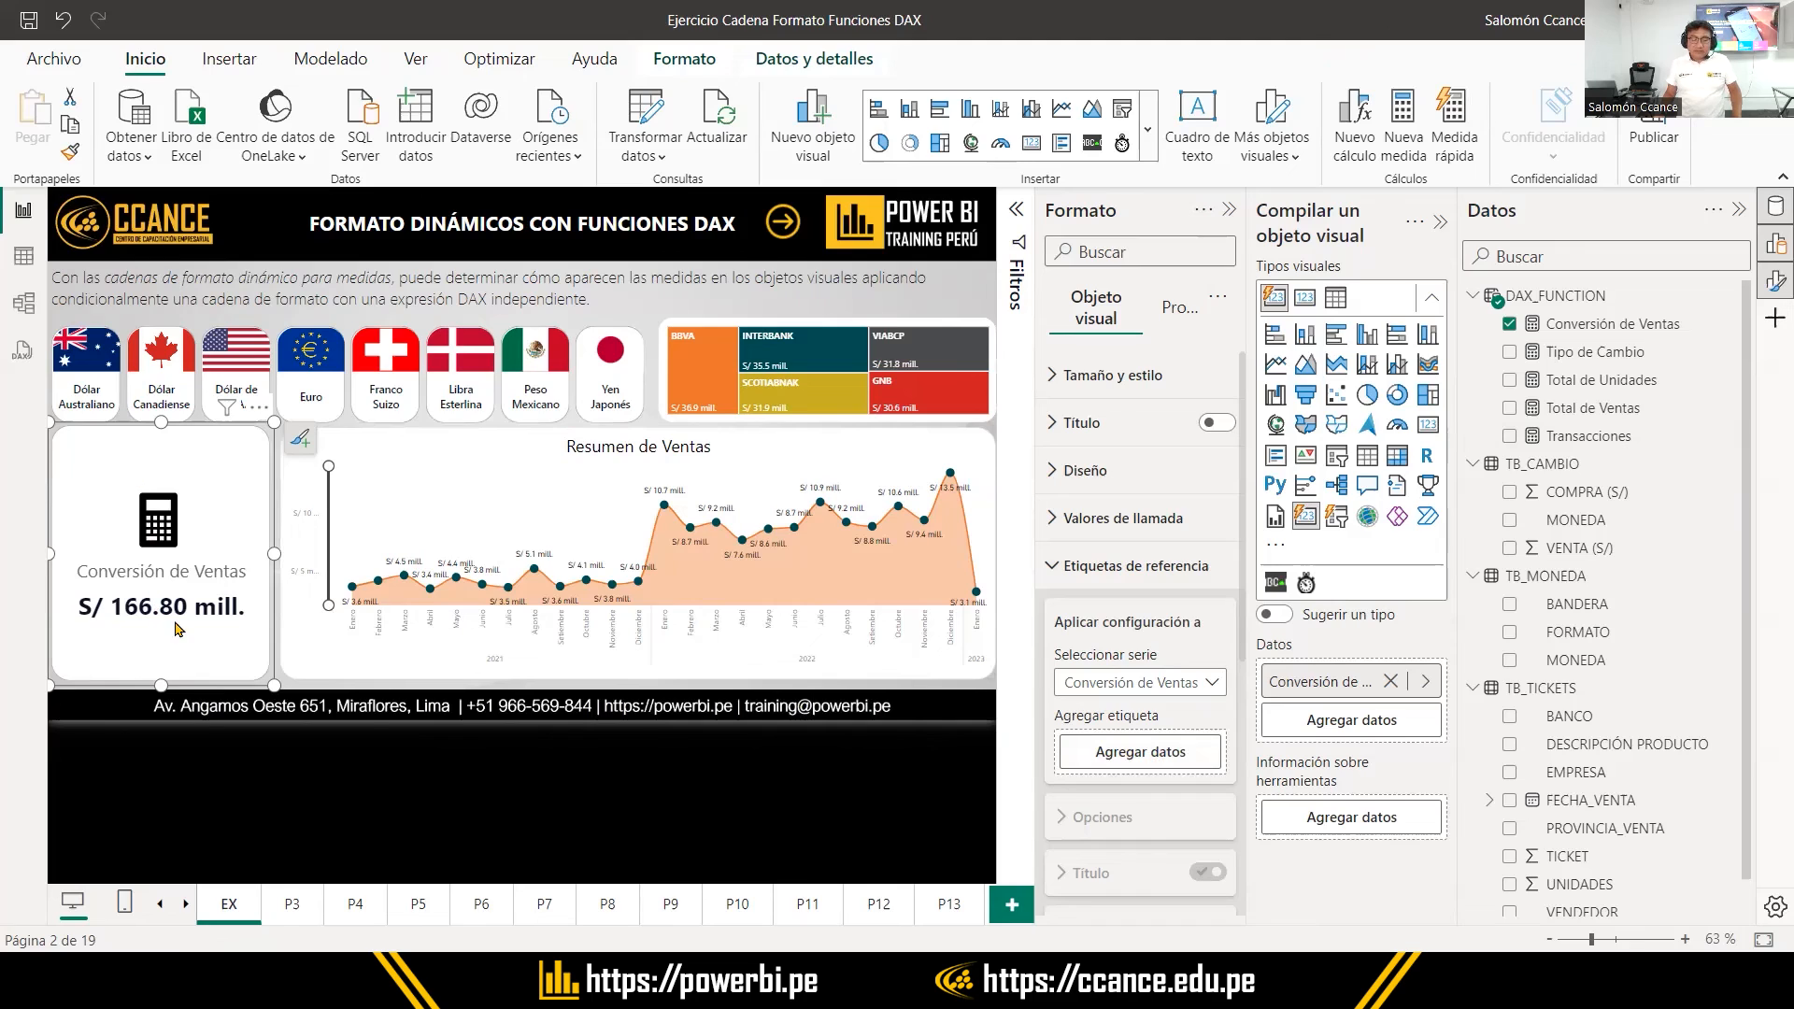
drag(1585, 355, 1145, 755)
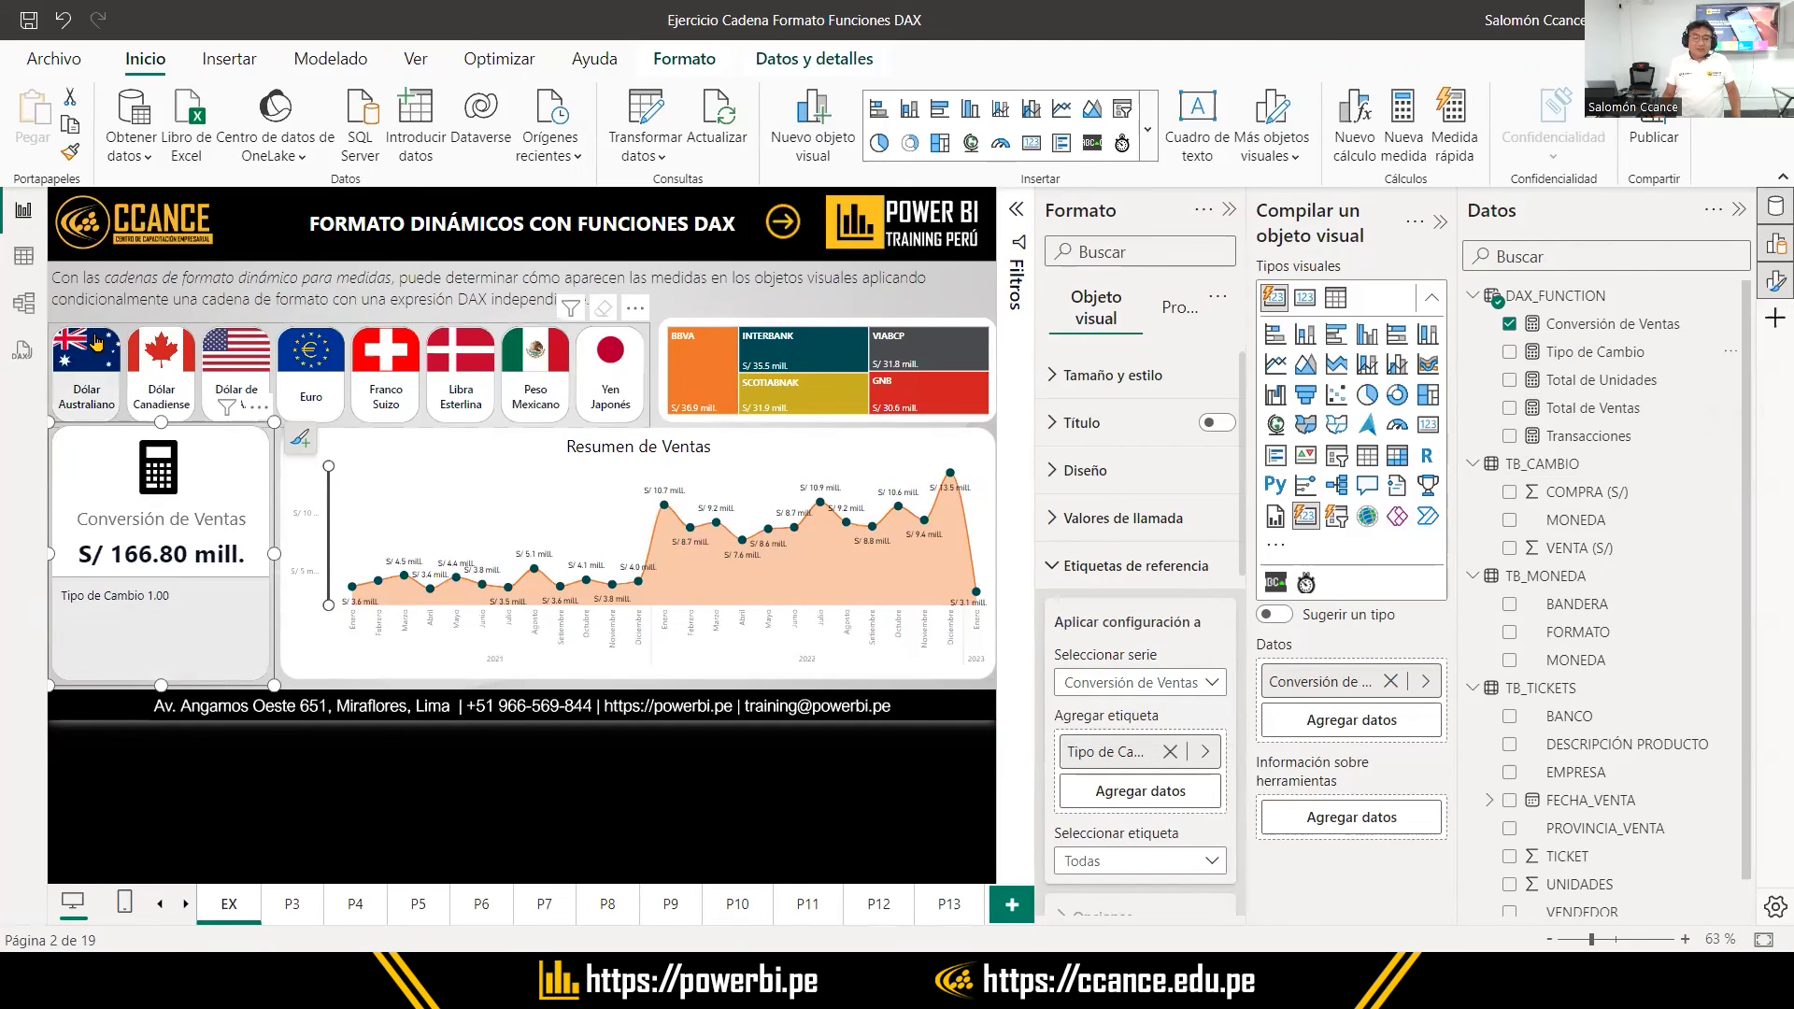
click(247, 377)
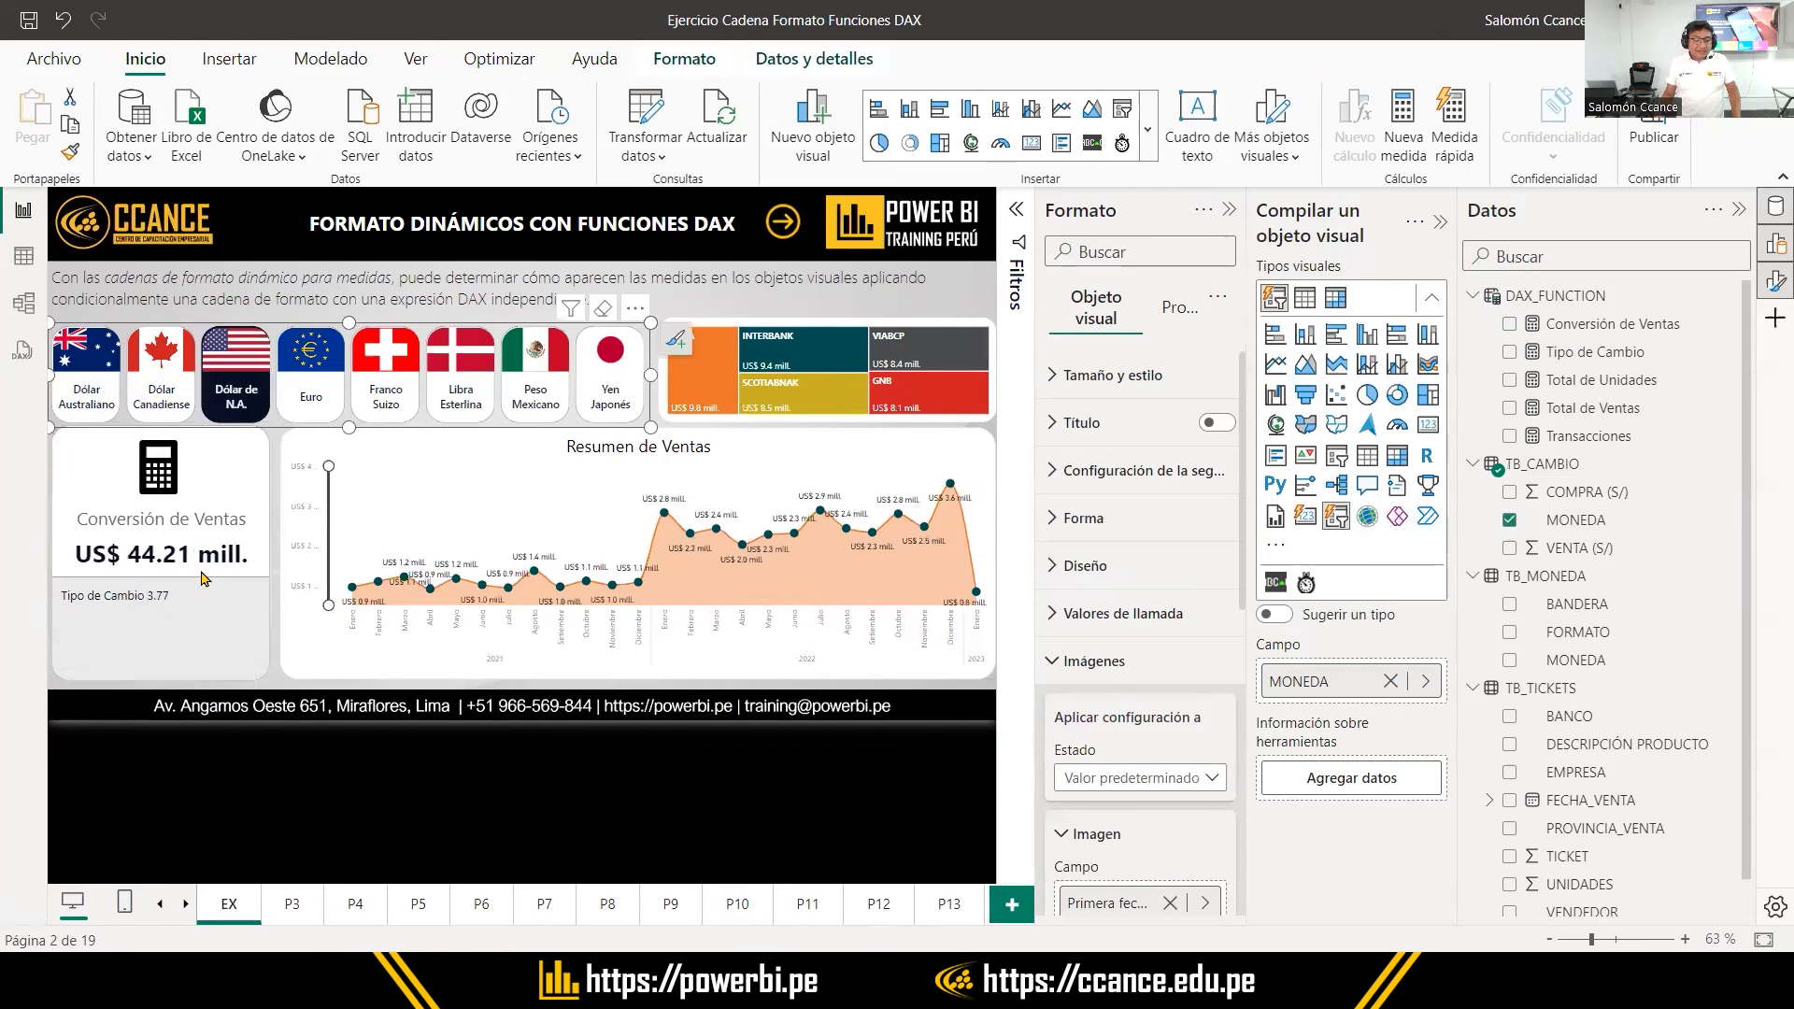
Filter the report by Yen Japonés and then Dólar Australiano to check the exchange rate on the card
click(616, 390)
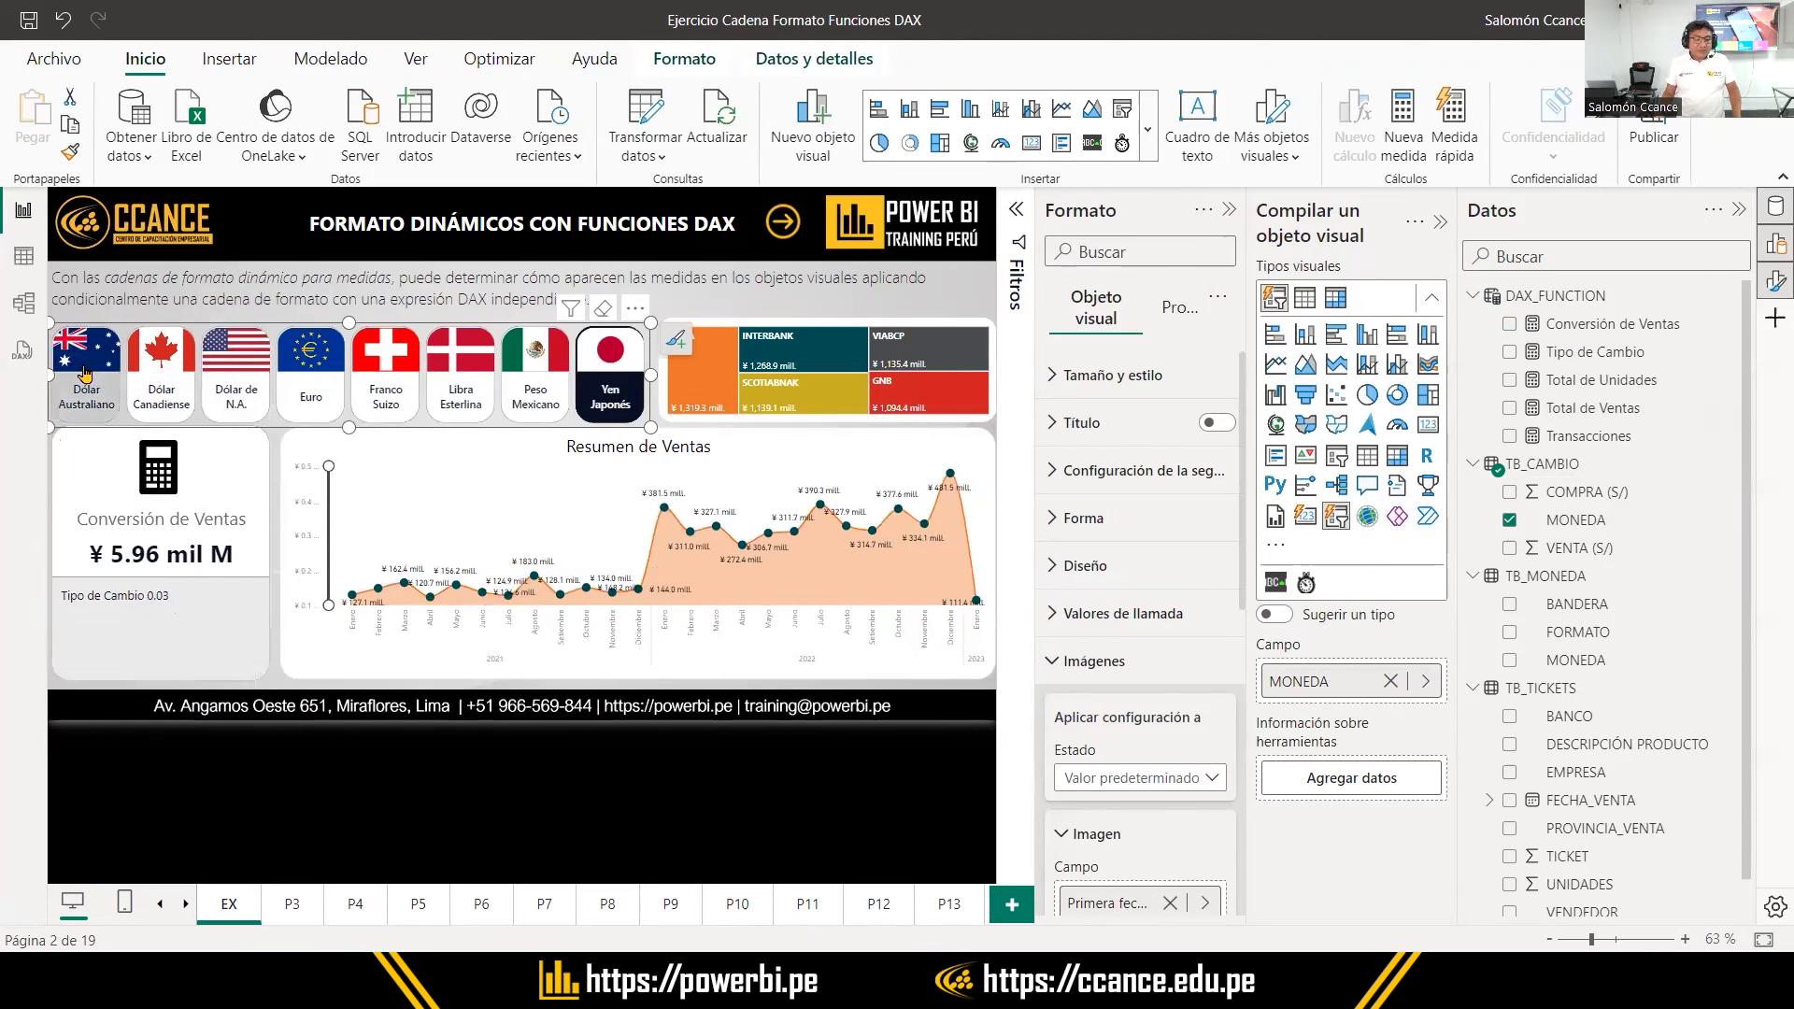
click(107, 421)
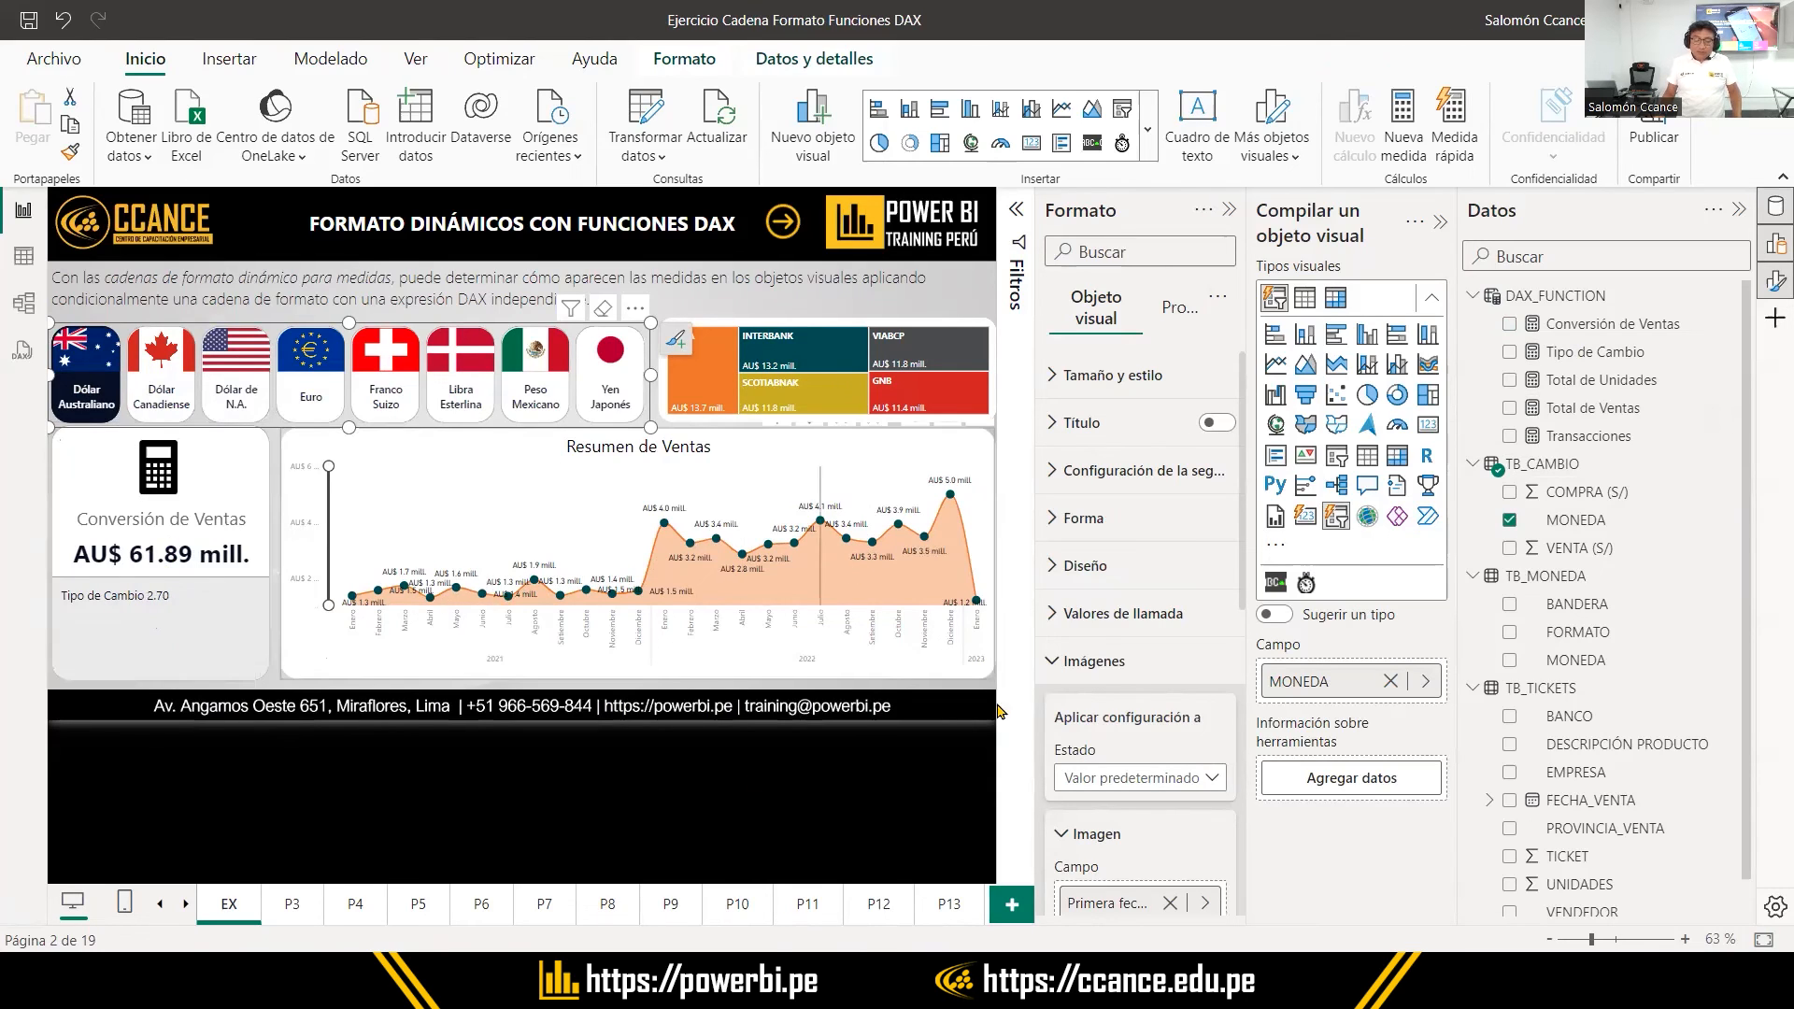
Add the Total de Unidades and Total de Ventas measures as reference labels on the Conversión de Ventas card
scroll(1100, 644, down, 3)
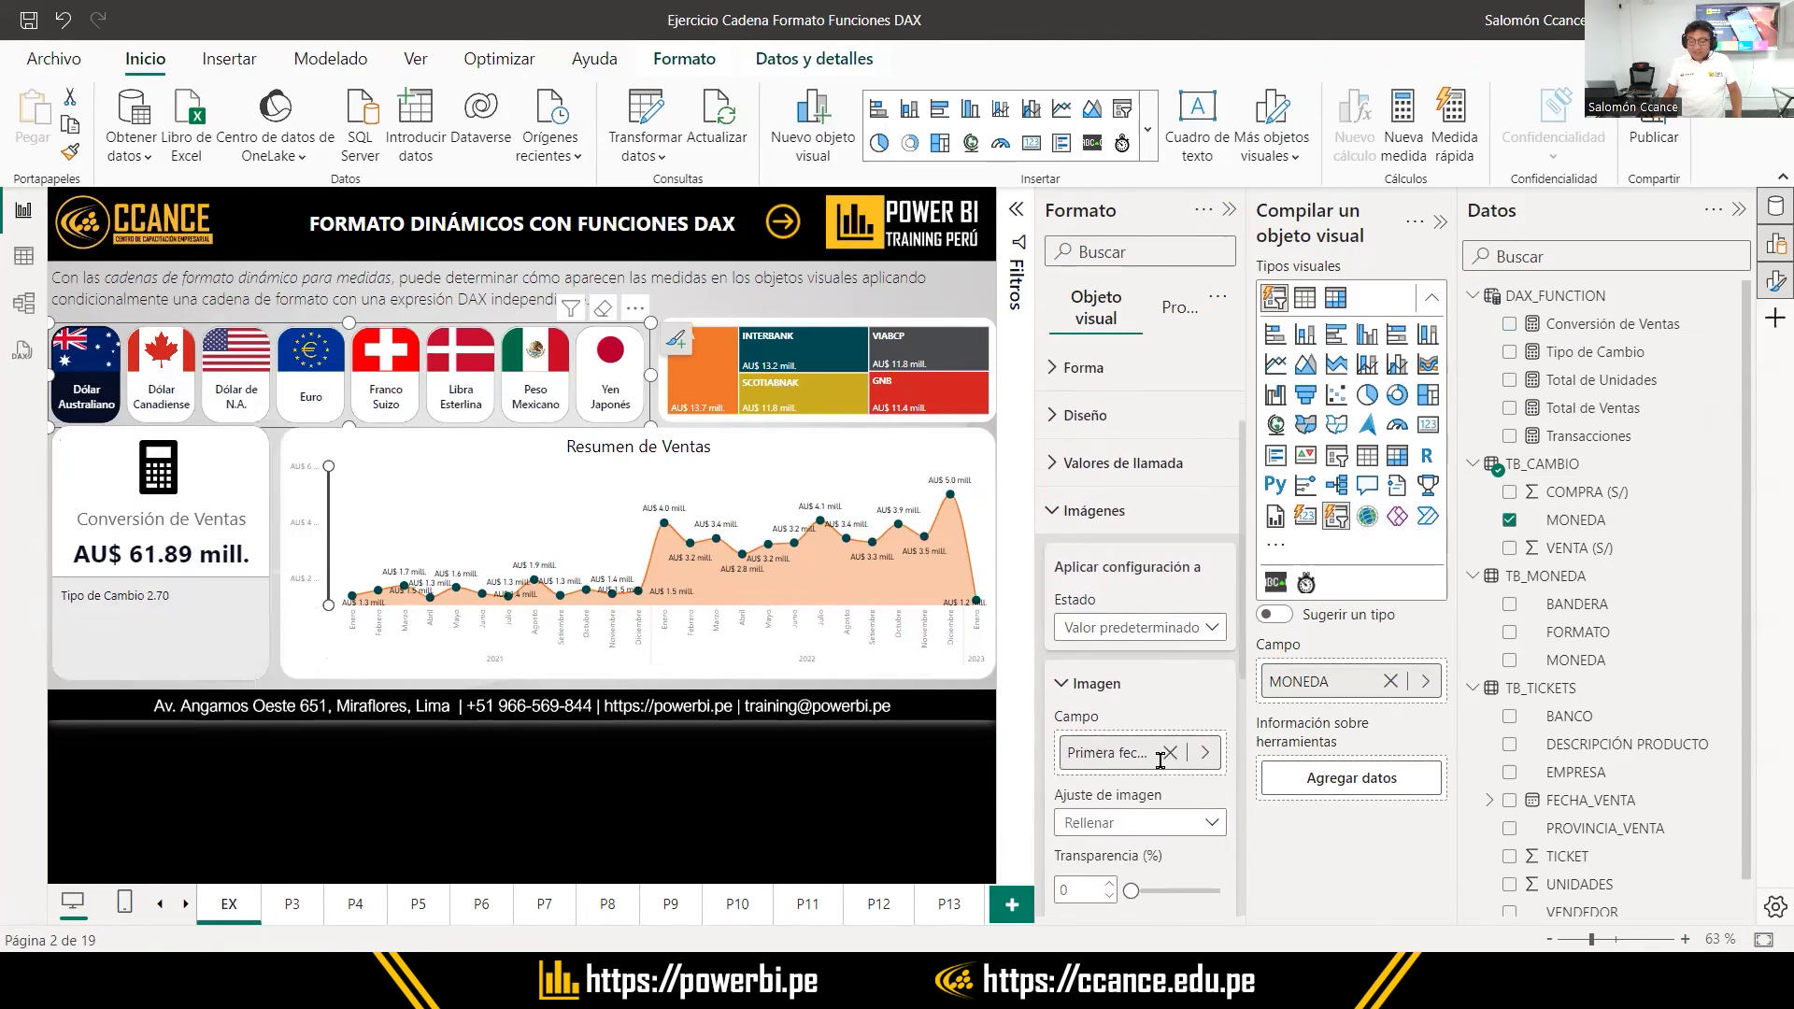
click(208, 594)
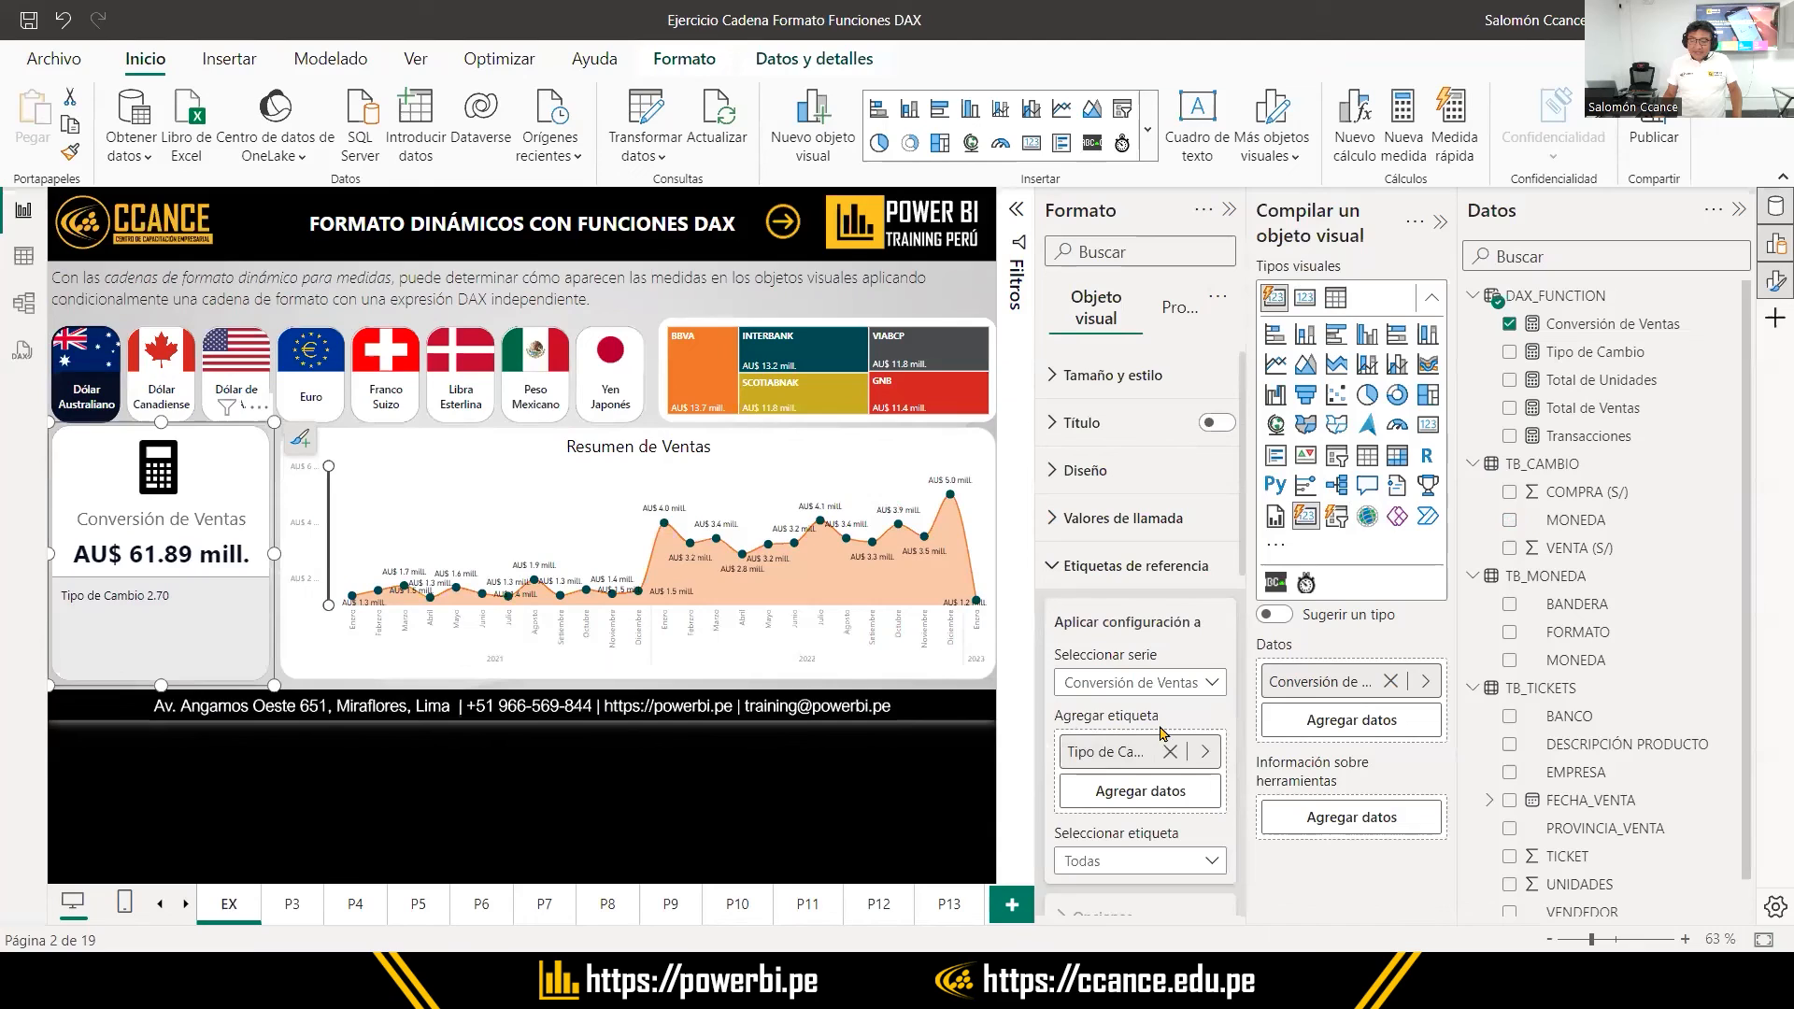
drag(1619, 383, 1205, 799)
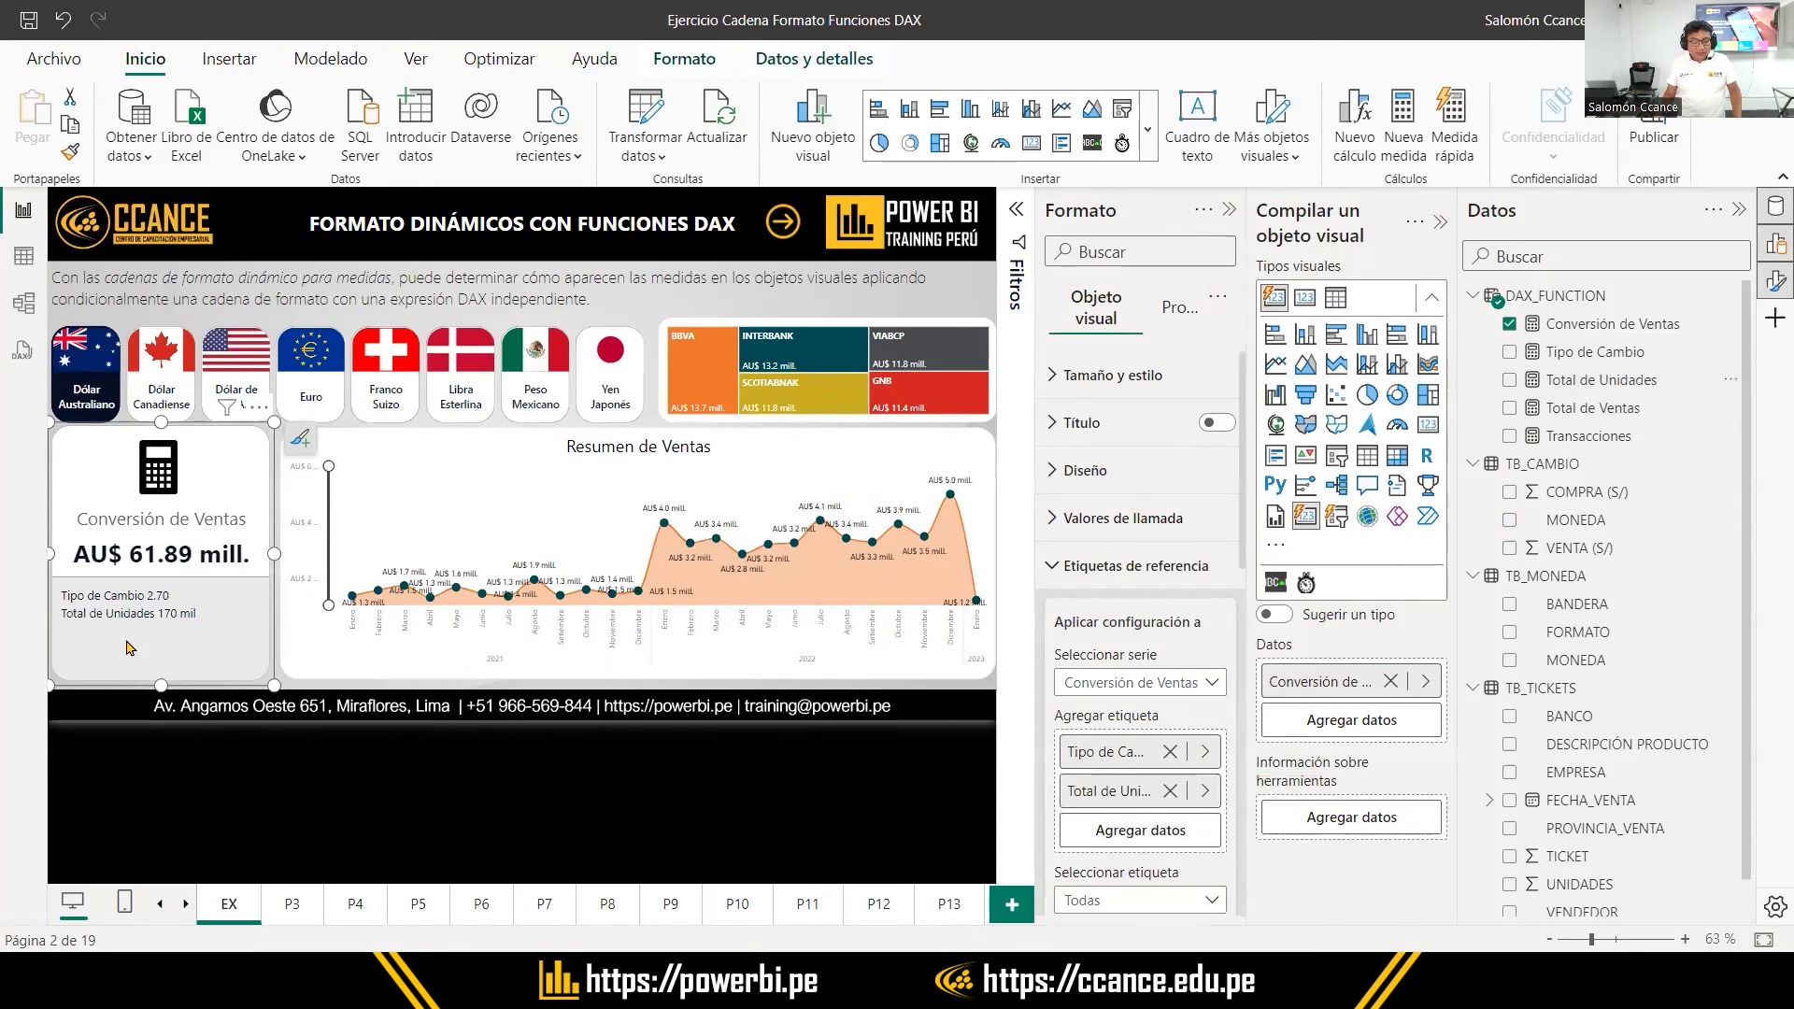
drag(1614, 413, 1213, 816)
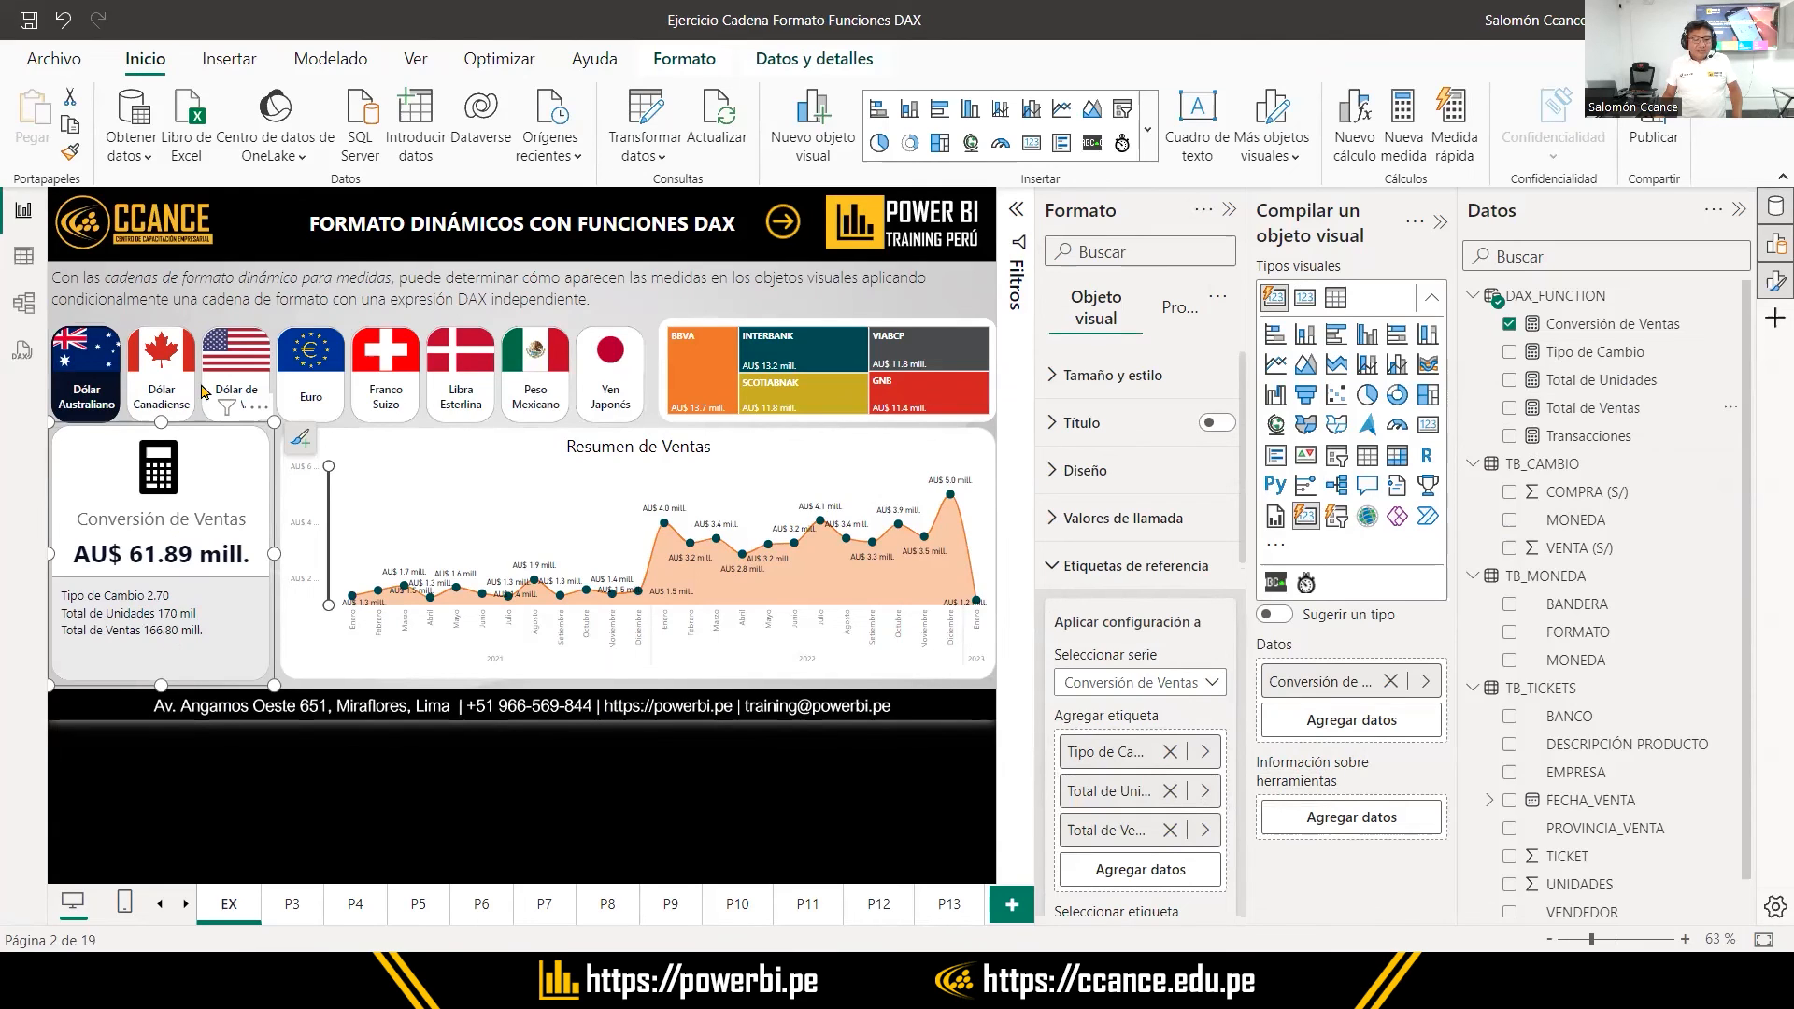
Filter the report by Dólar de N.A., Euro and Franco Suizo in turn, leaving Franco Suizo selected
click(247, 374)
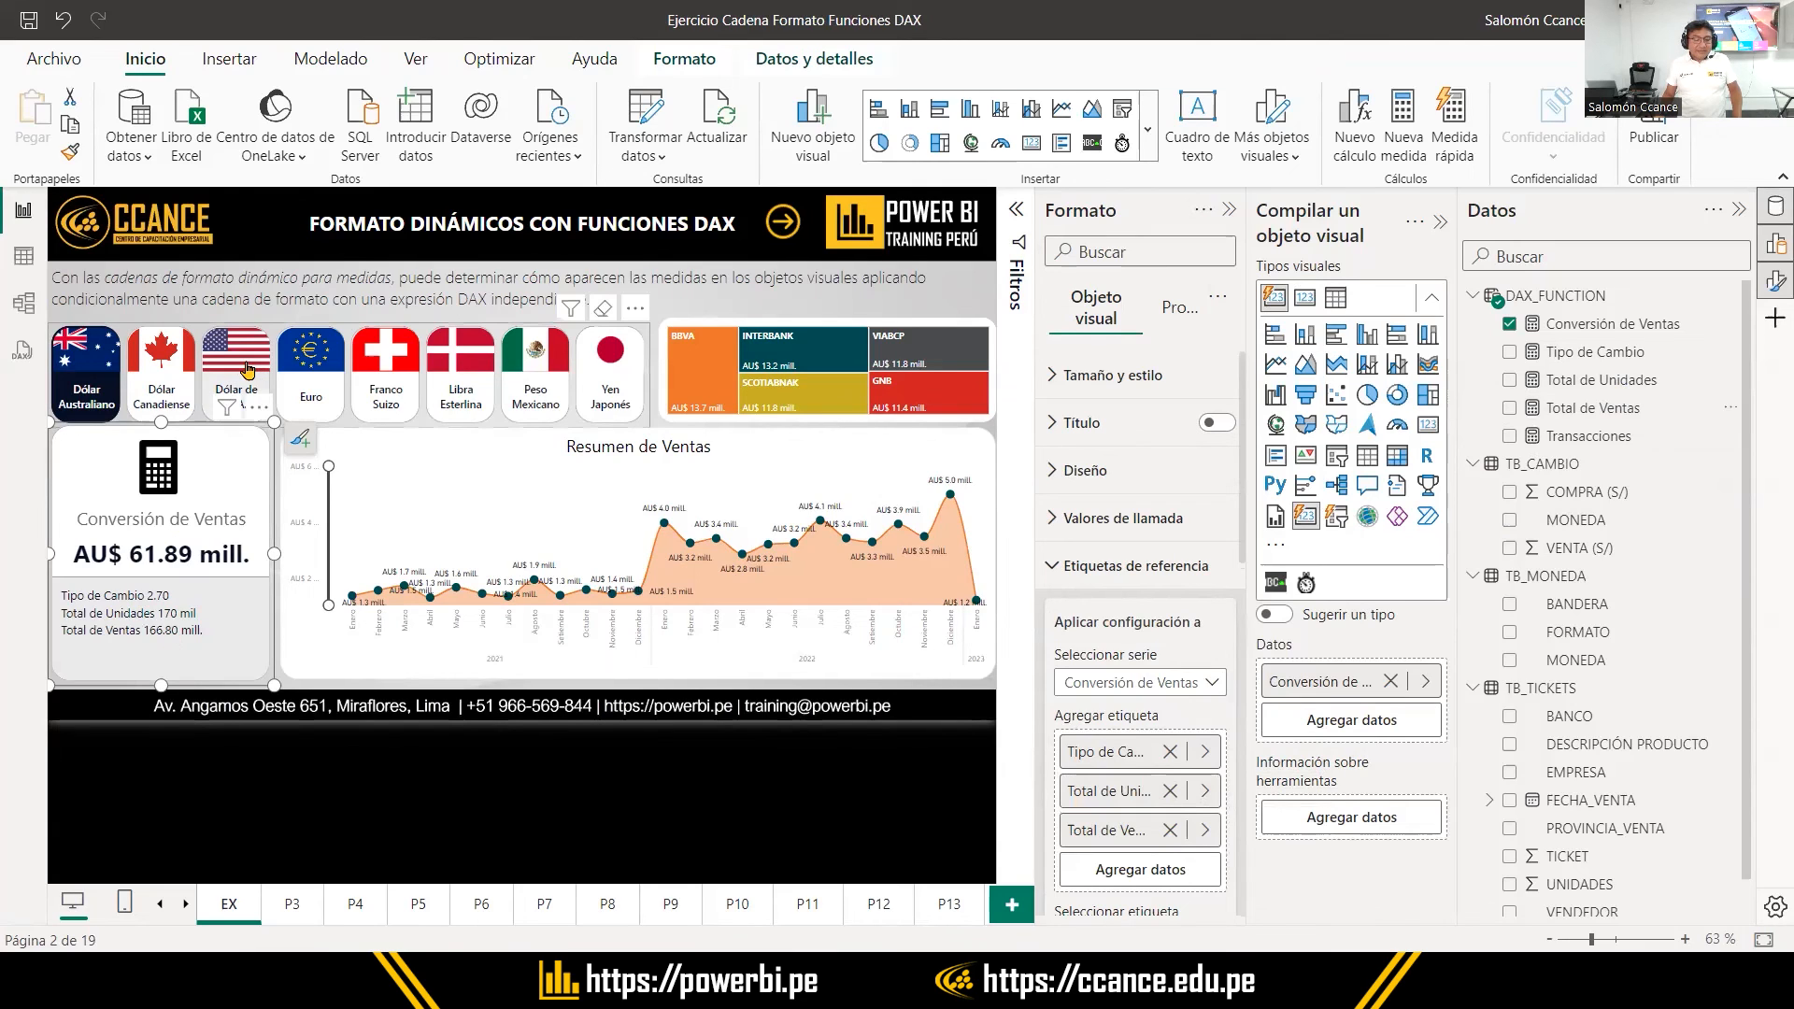
click(329, 385)
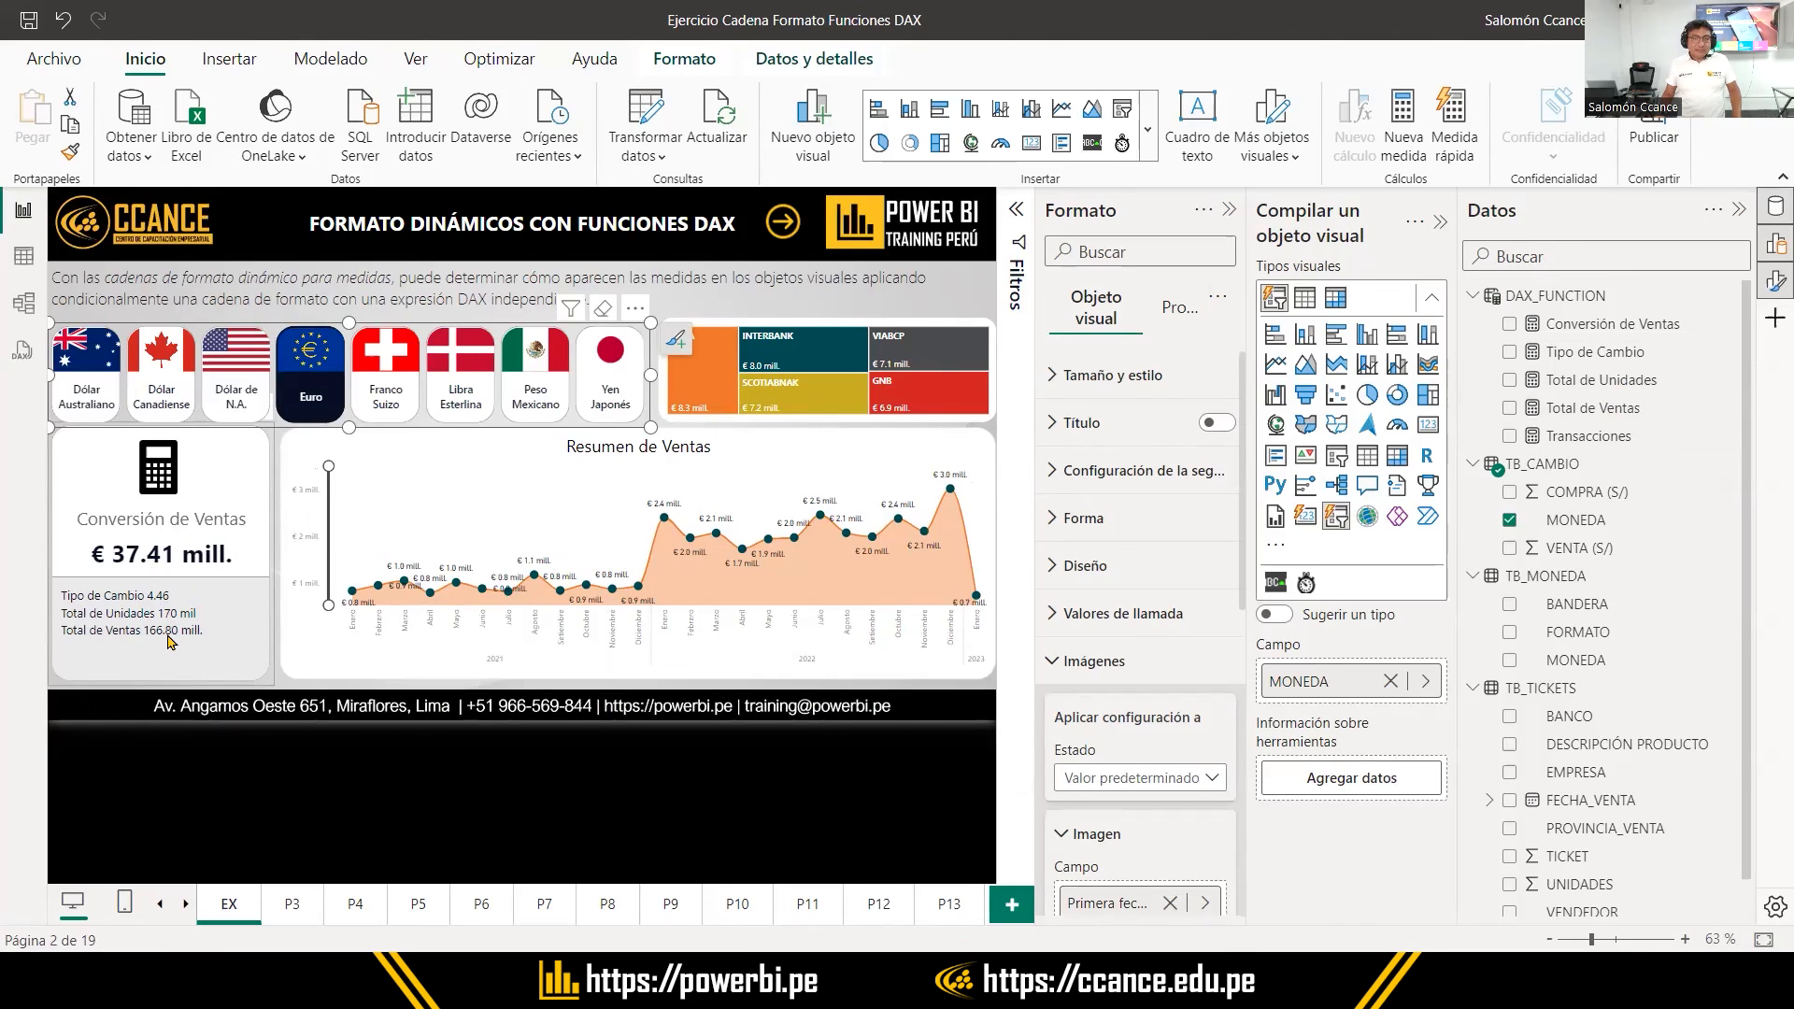
click(385, 383)
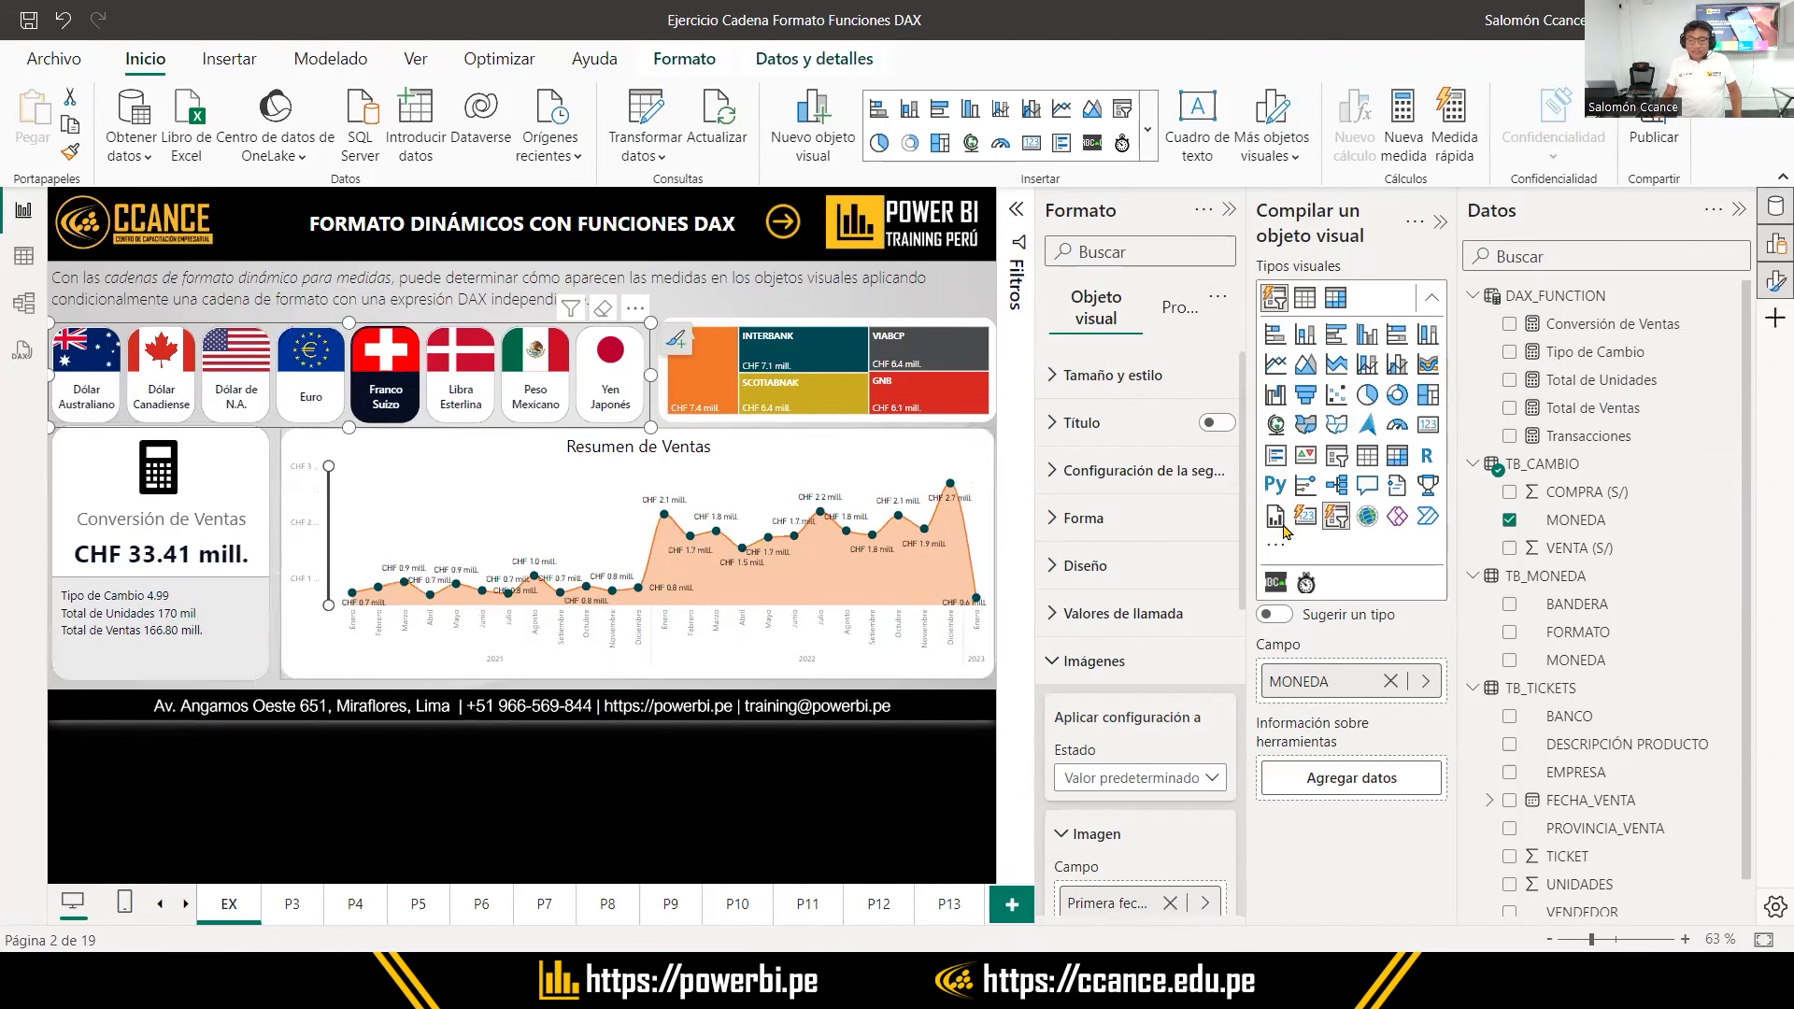
Add Transacciones as a reference label on the Conversión de Ventas card and set its value's display units to Ninguno
click(159, 477)
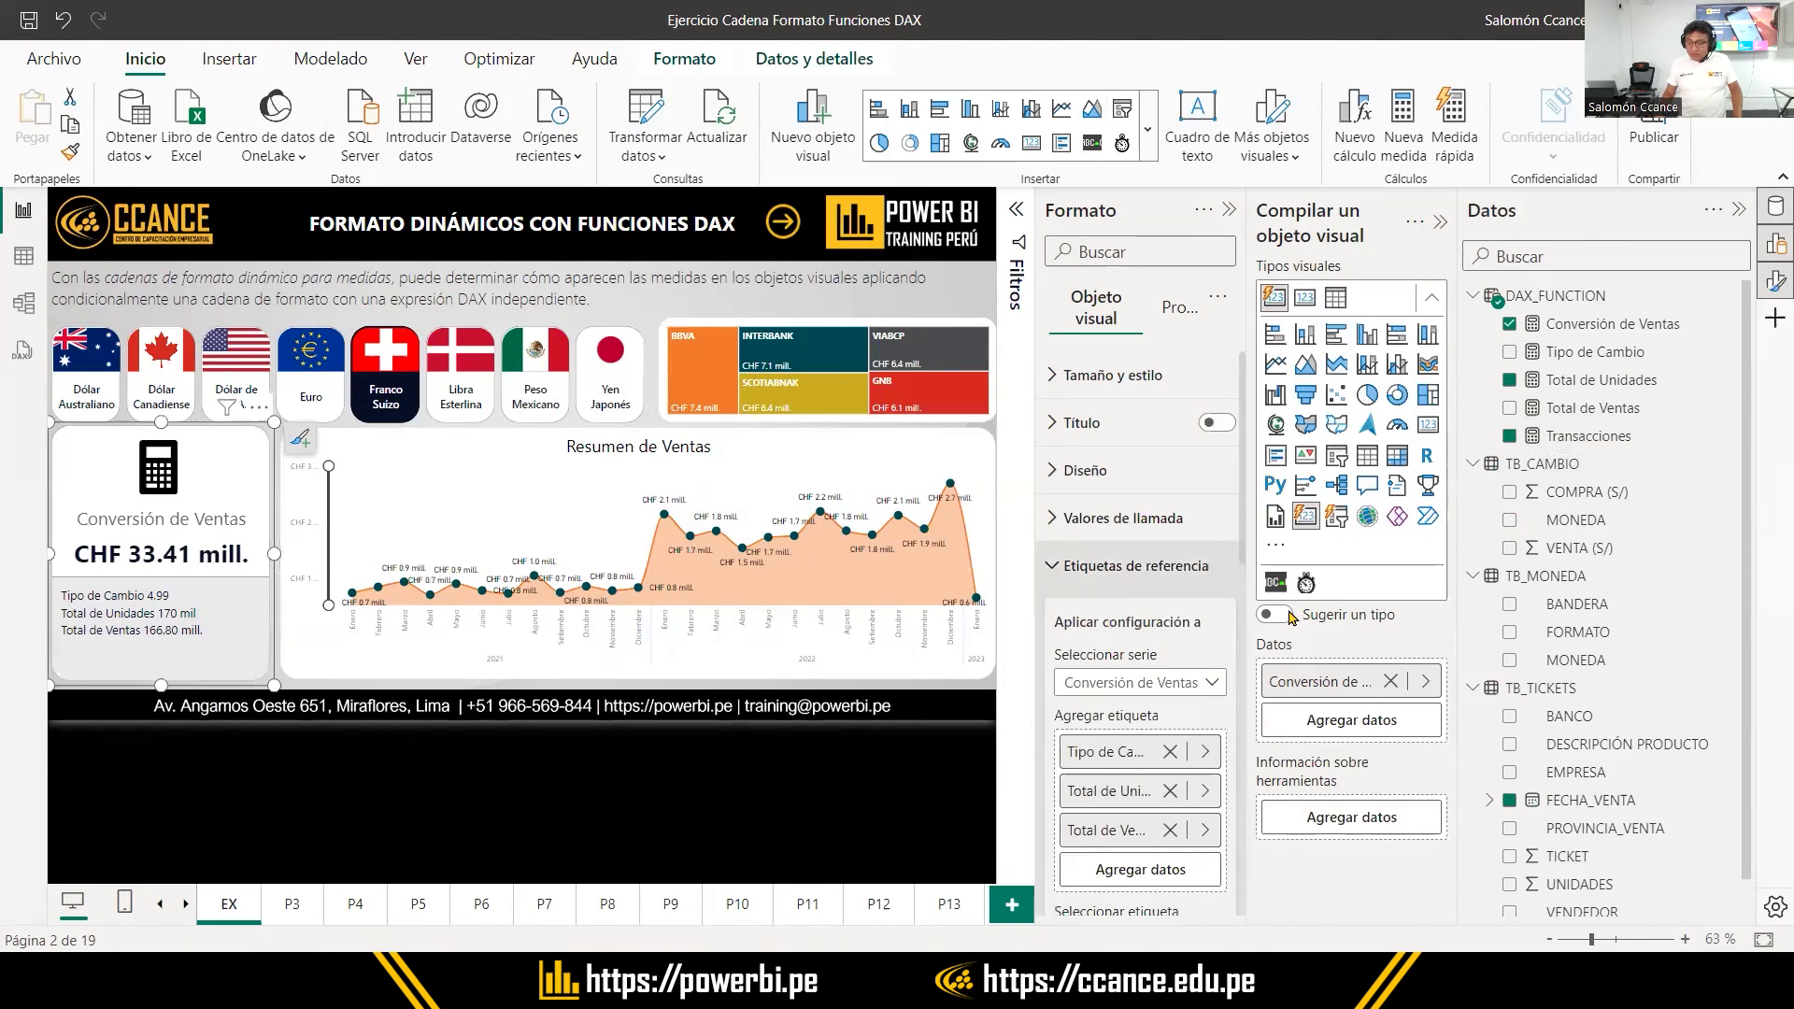
drag(1588, 435, 1140, 869)
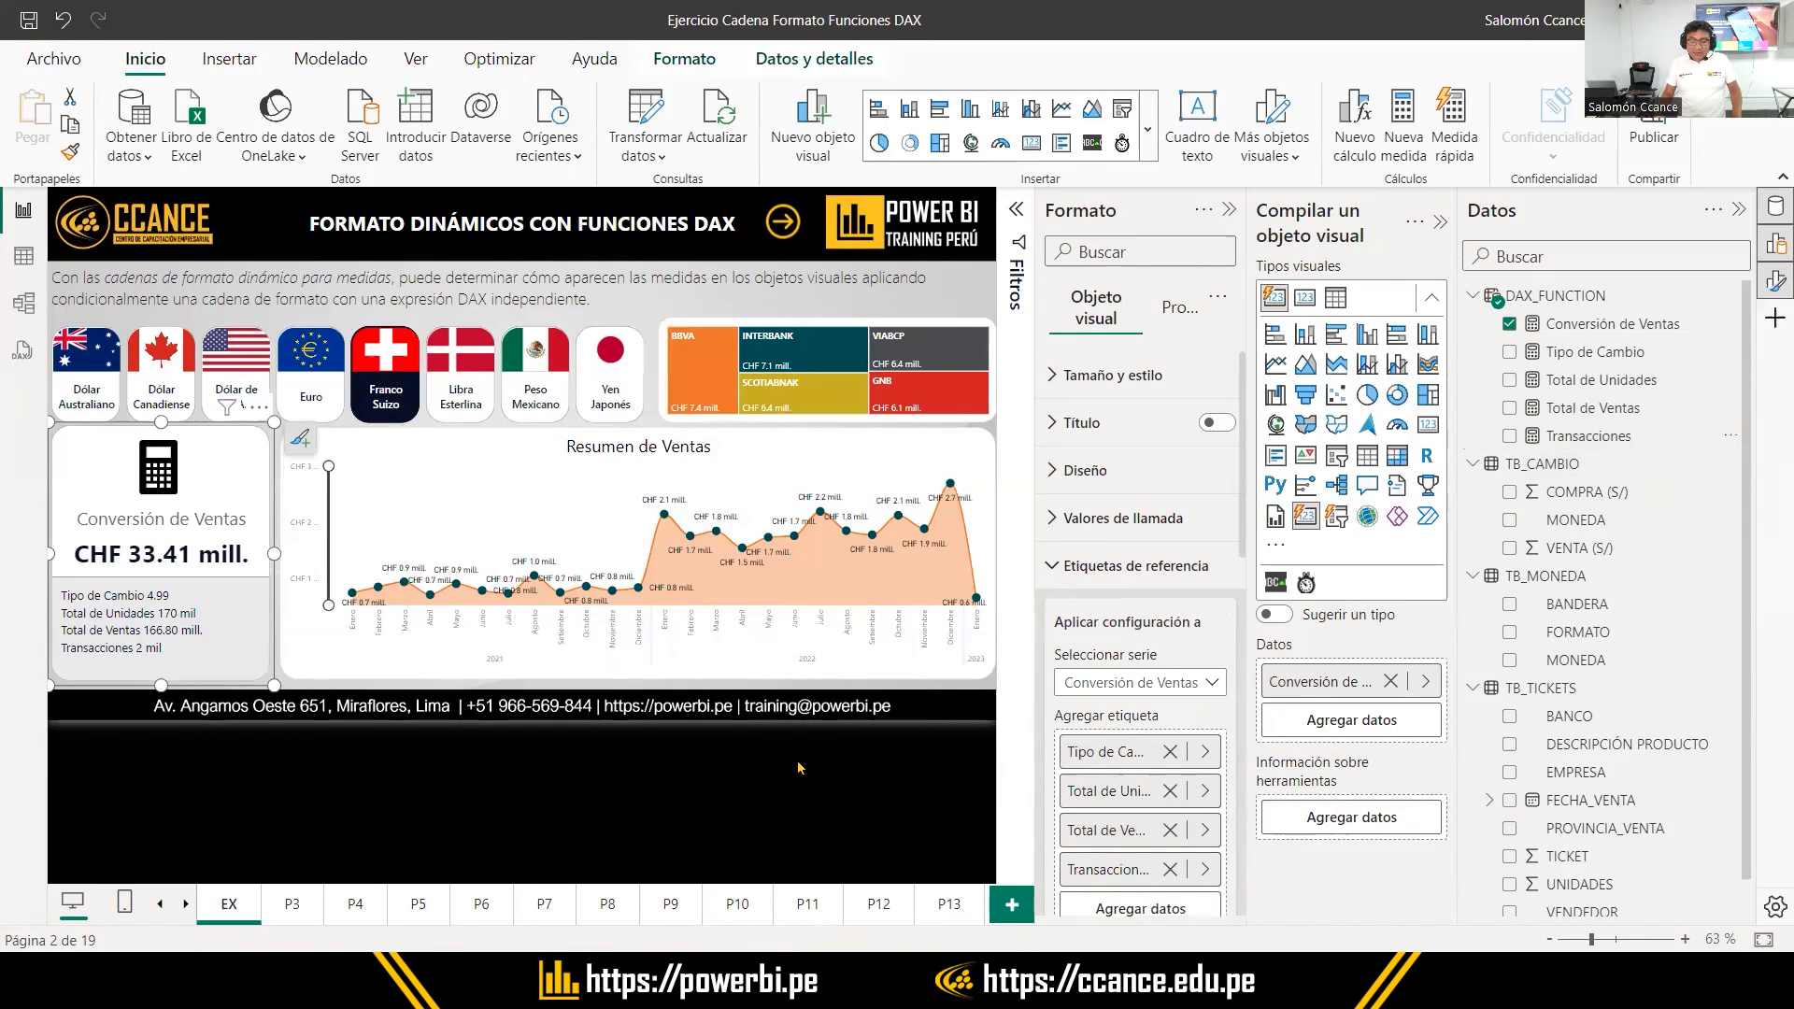
scroll(1177, 710, down, 4)
scroll(1177, 705, down, 1)
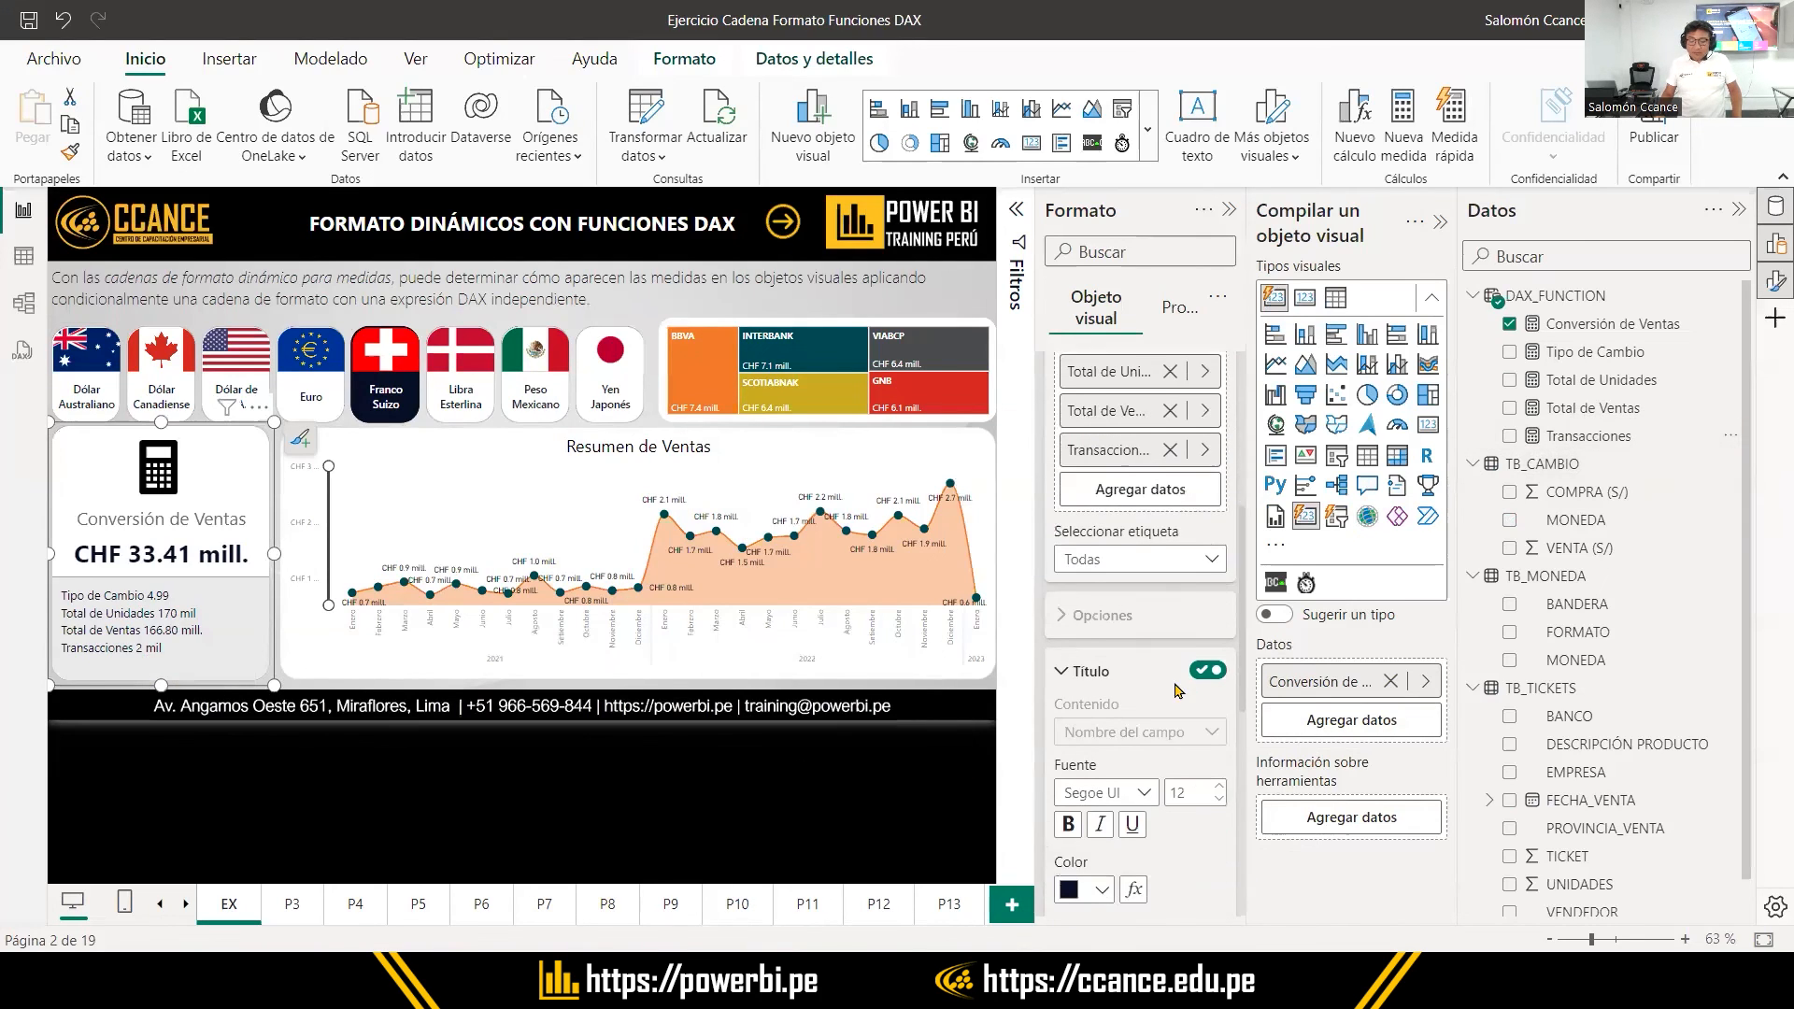
click(1187, 558)
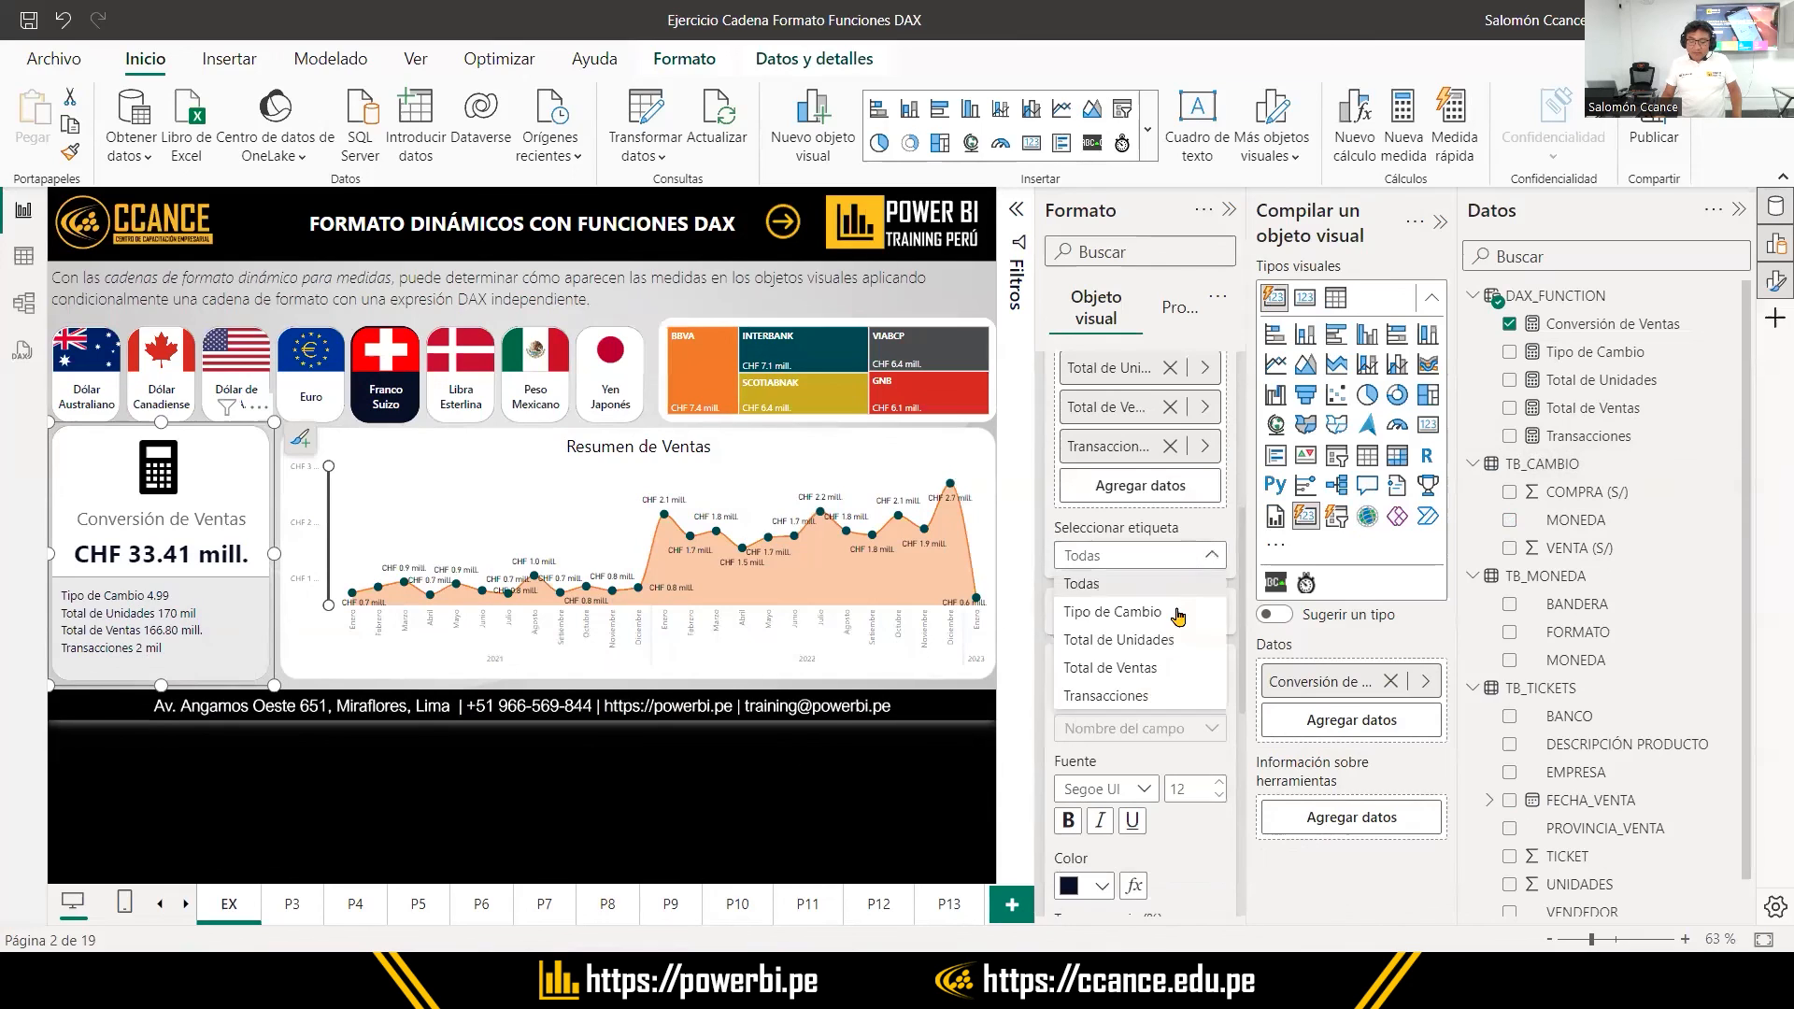
click(1154, 697)
click(1206, 667)
scroll(1182, 710, down, 7)
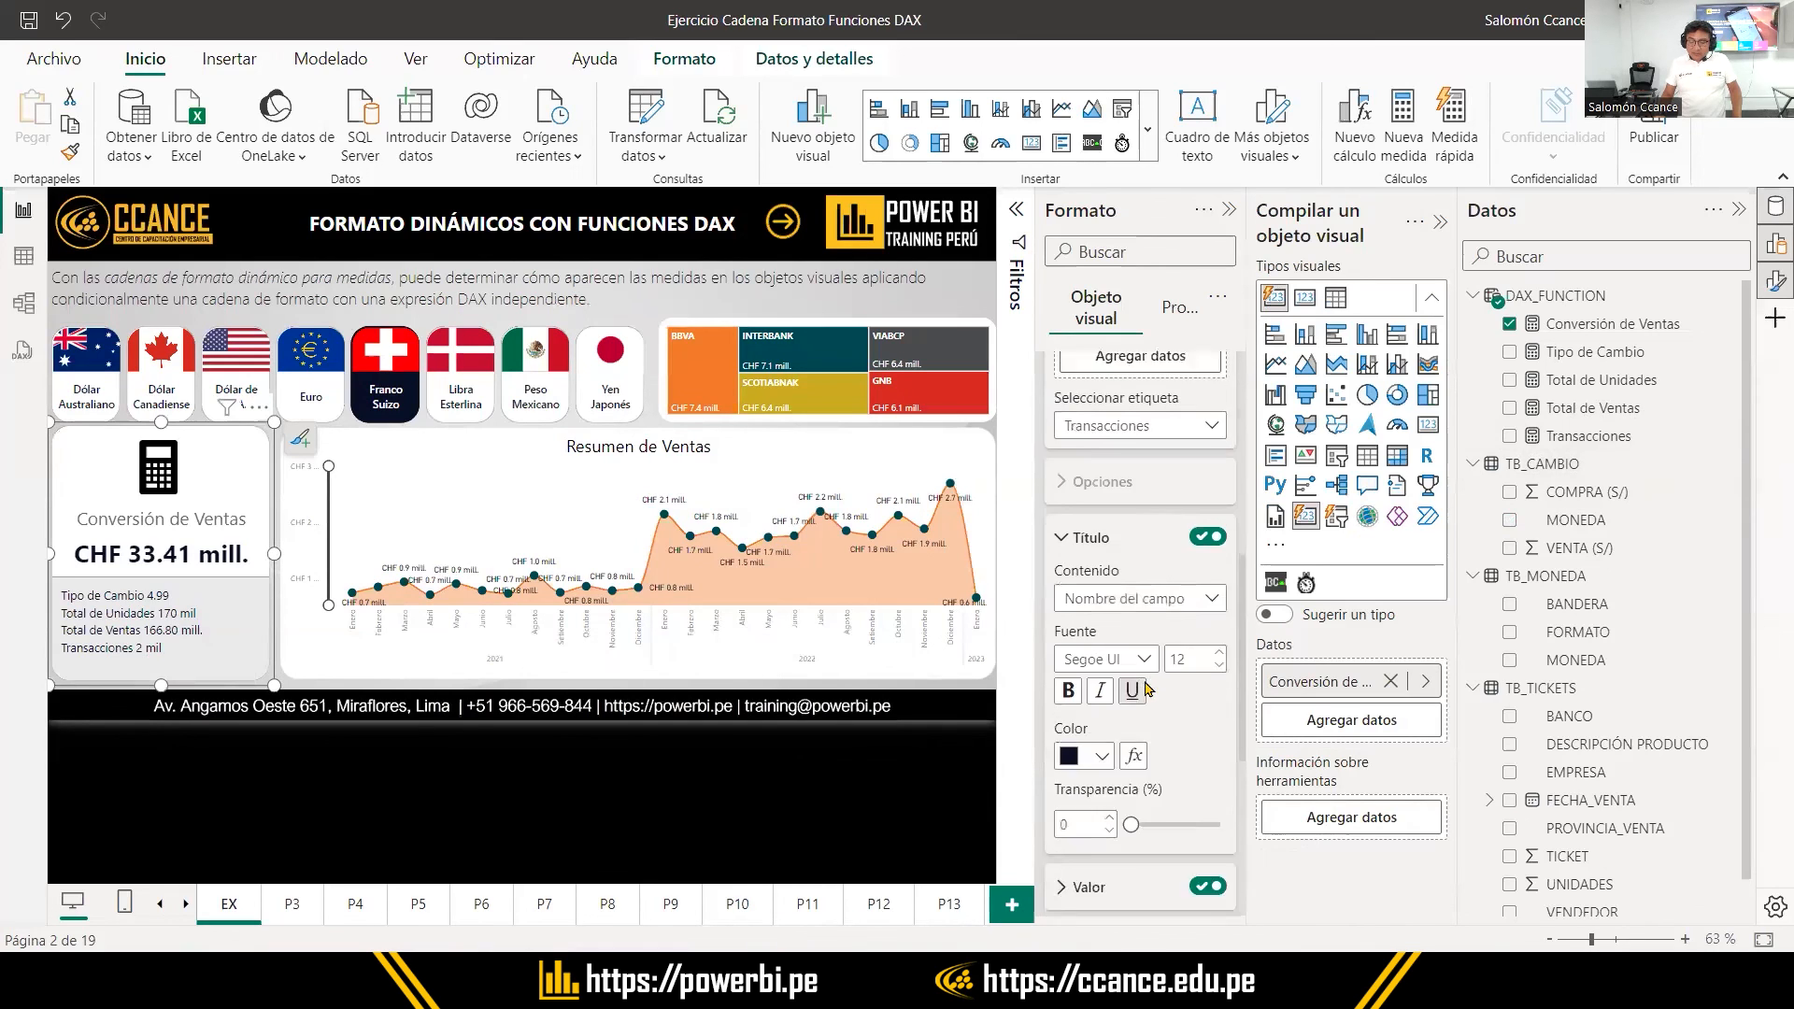
click(1182, 726)
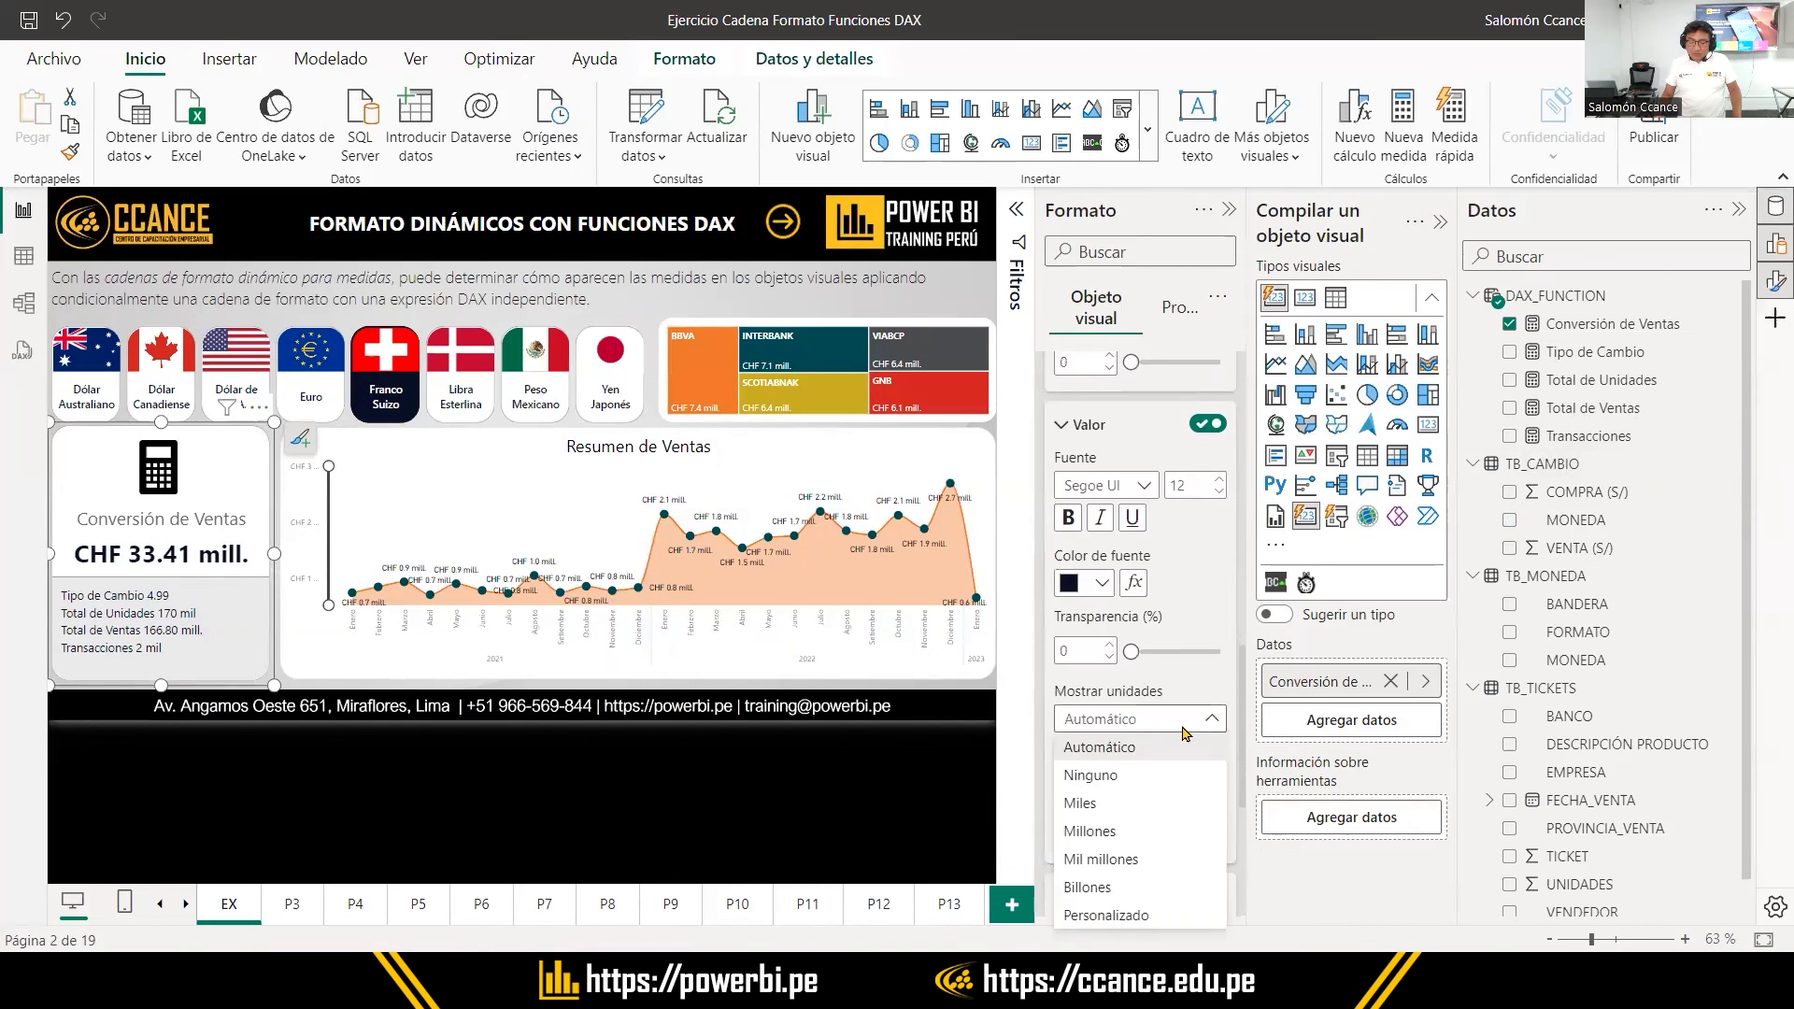
click(1154, 775)
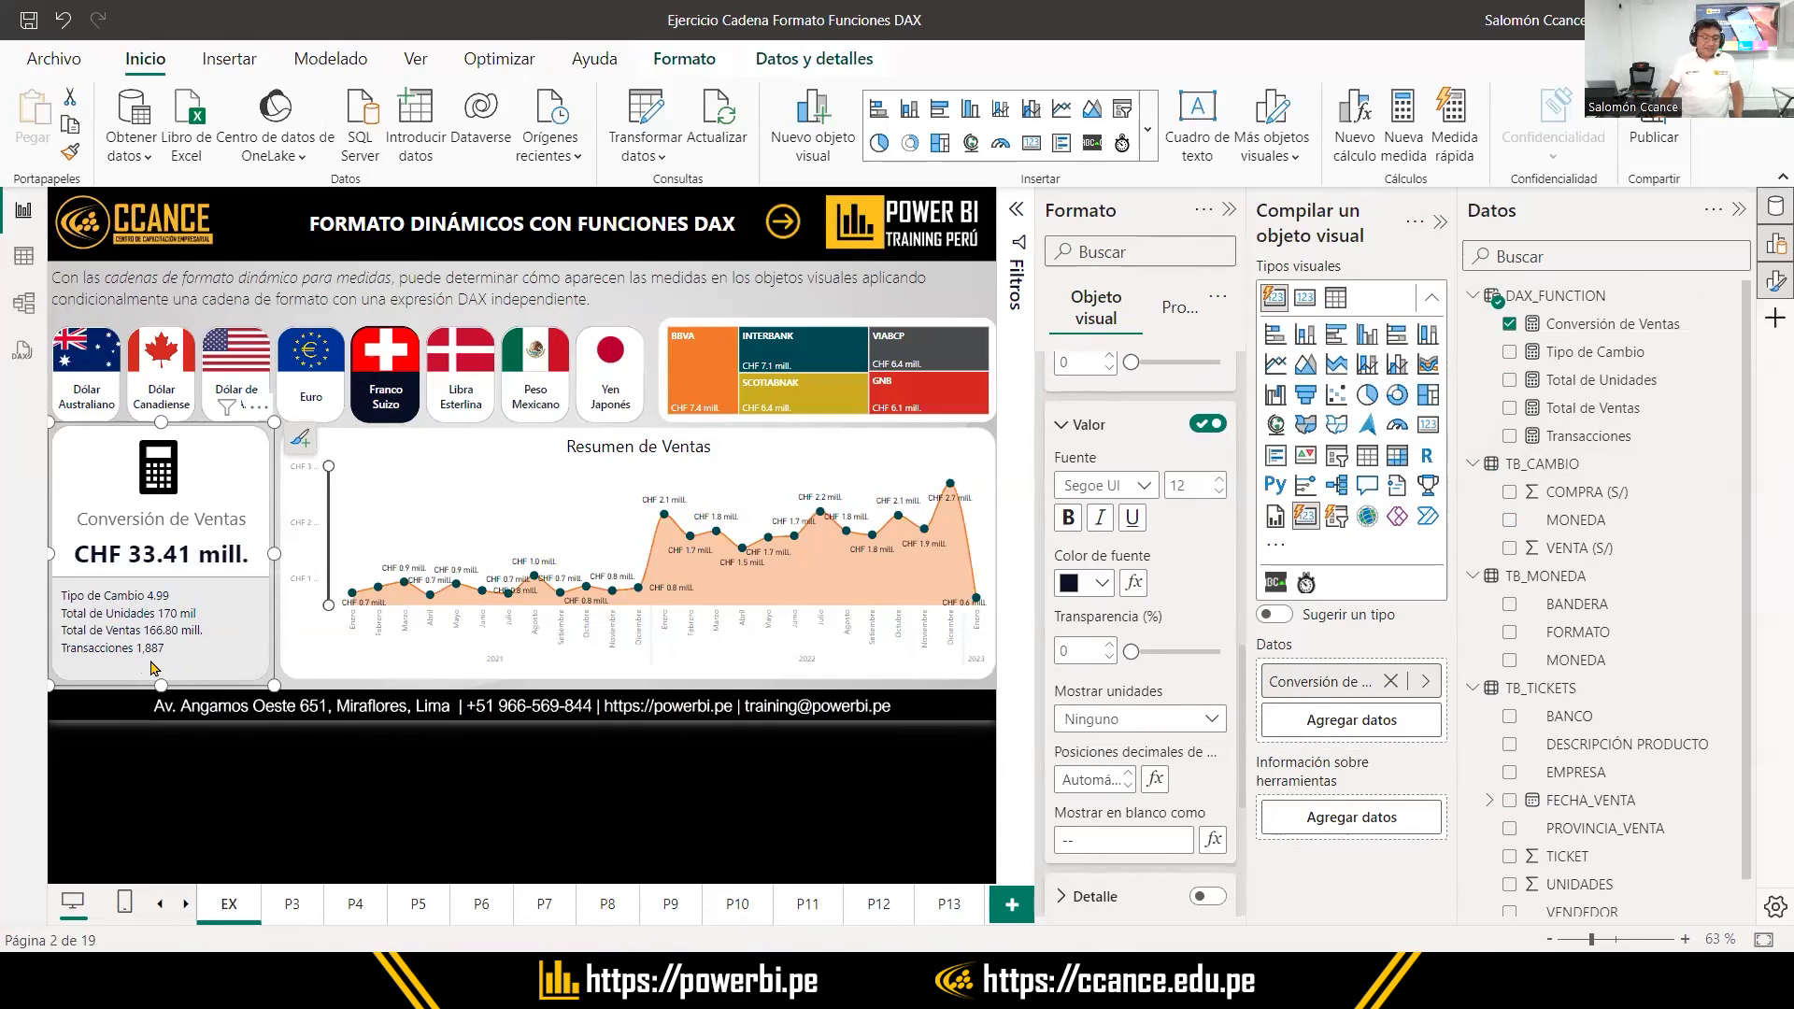
Set the display units of the Tipo de Cambio reference label's value to Ninguno
scroll(1140, 607, up, 5)
click(1149, 470)
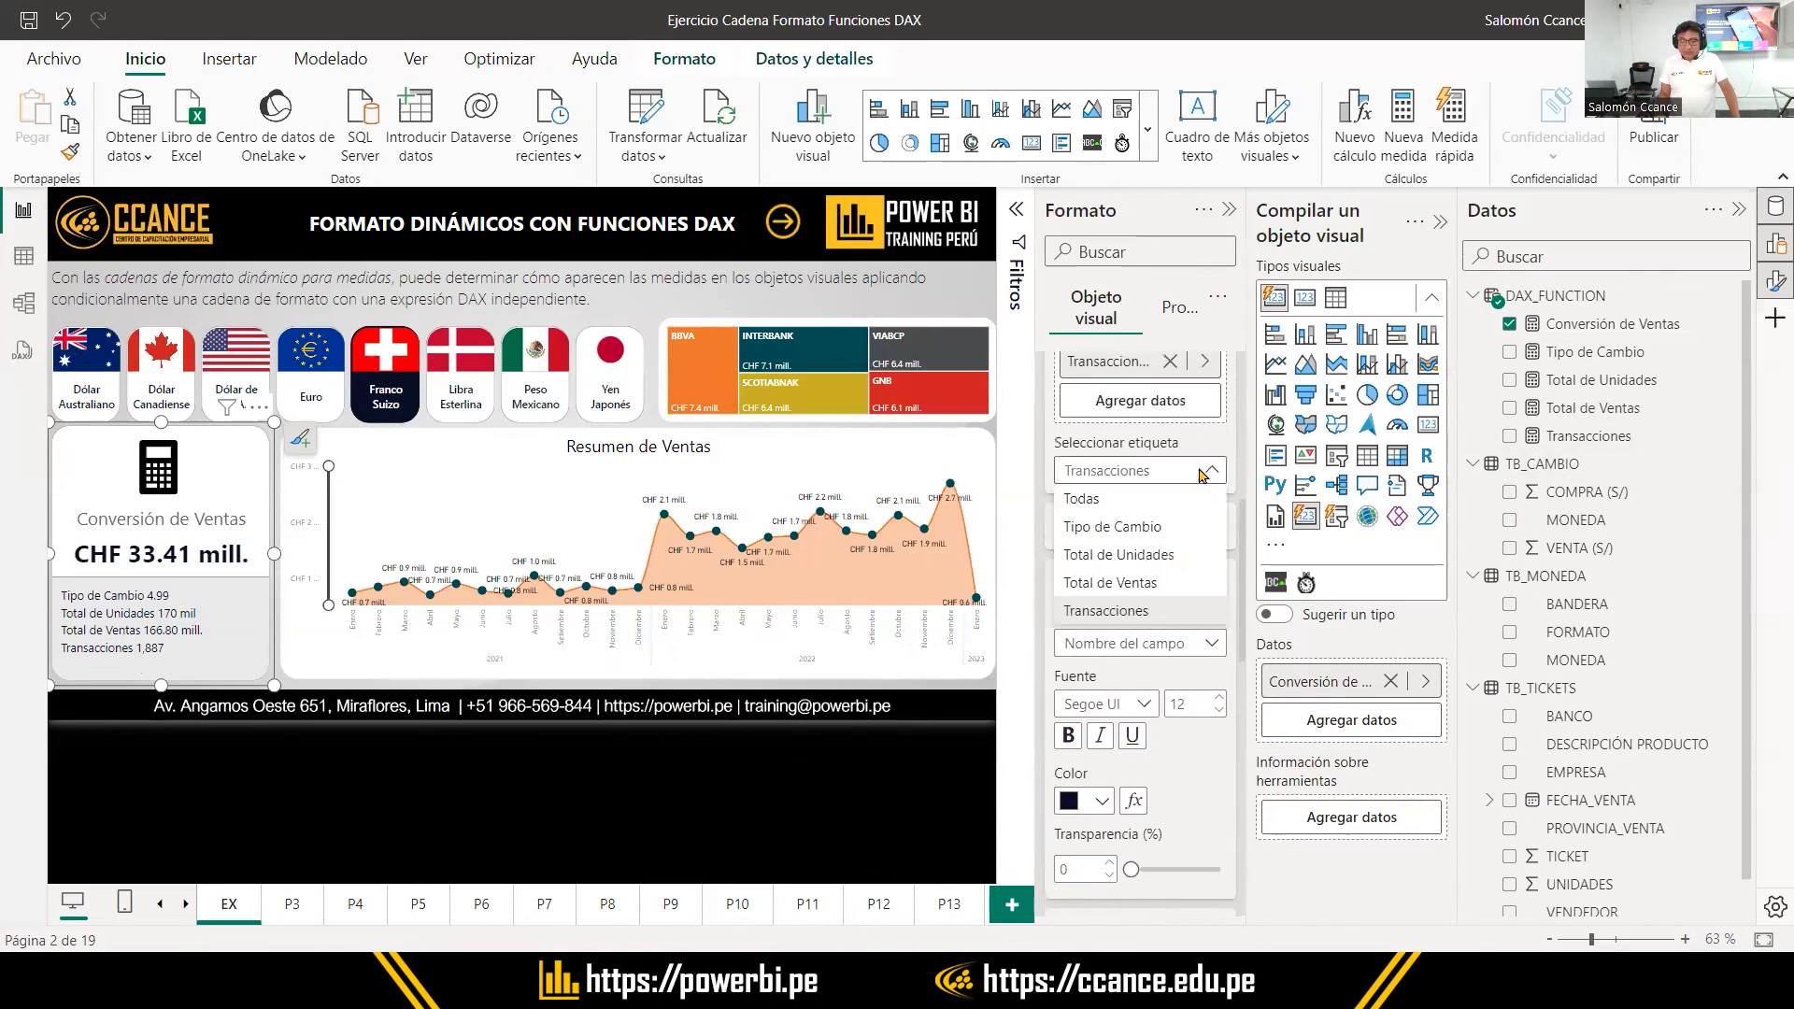
click(1163, 526)
scroll(1153, 756, down, 1)
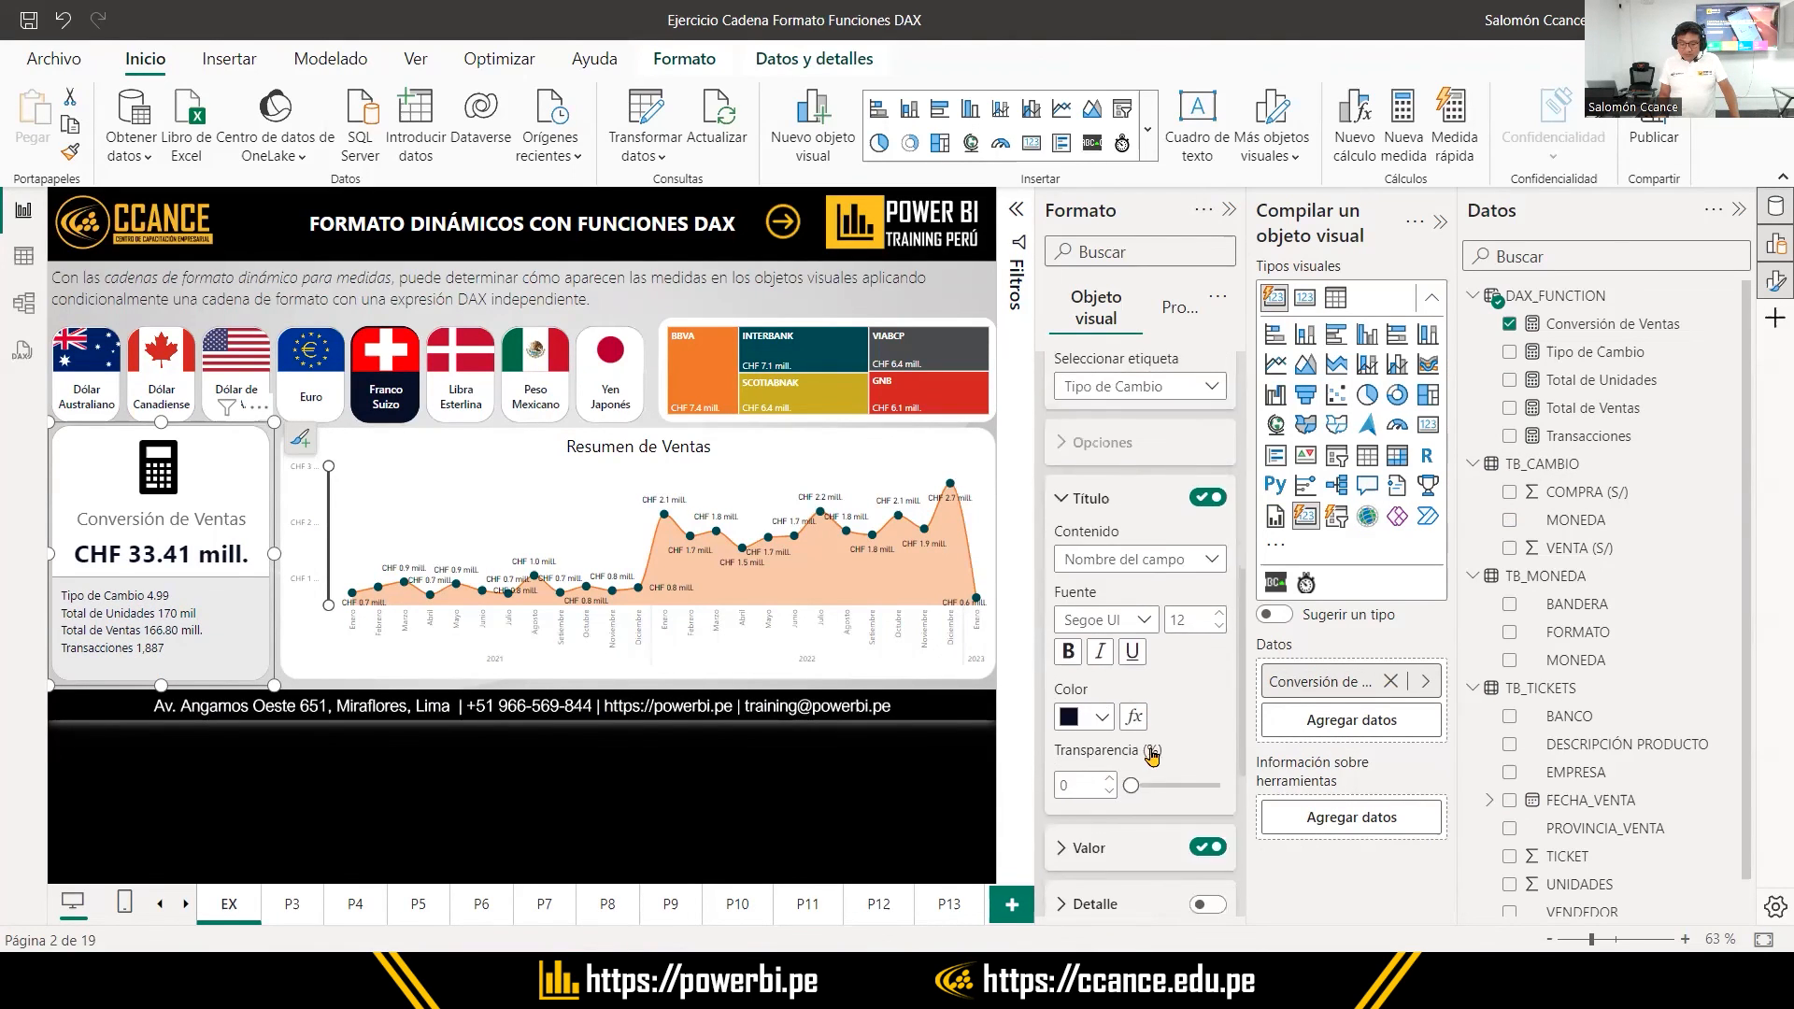
scroll(1152, 757, down, 2)
click(1117, 682)
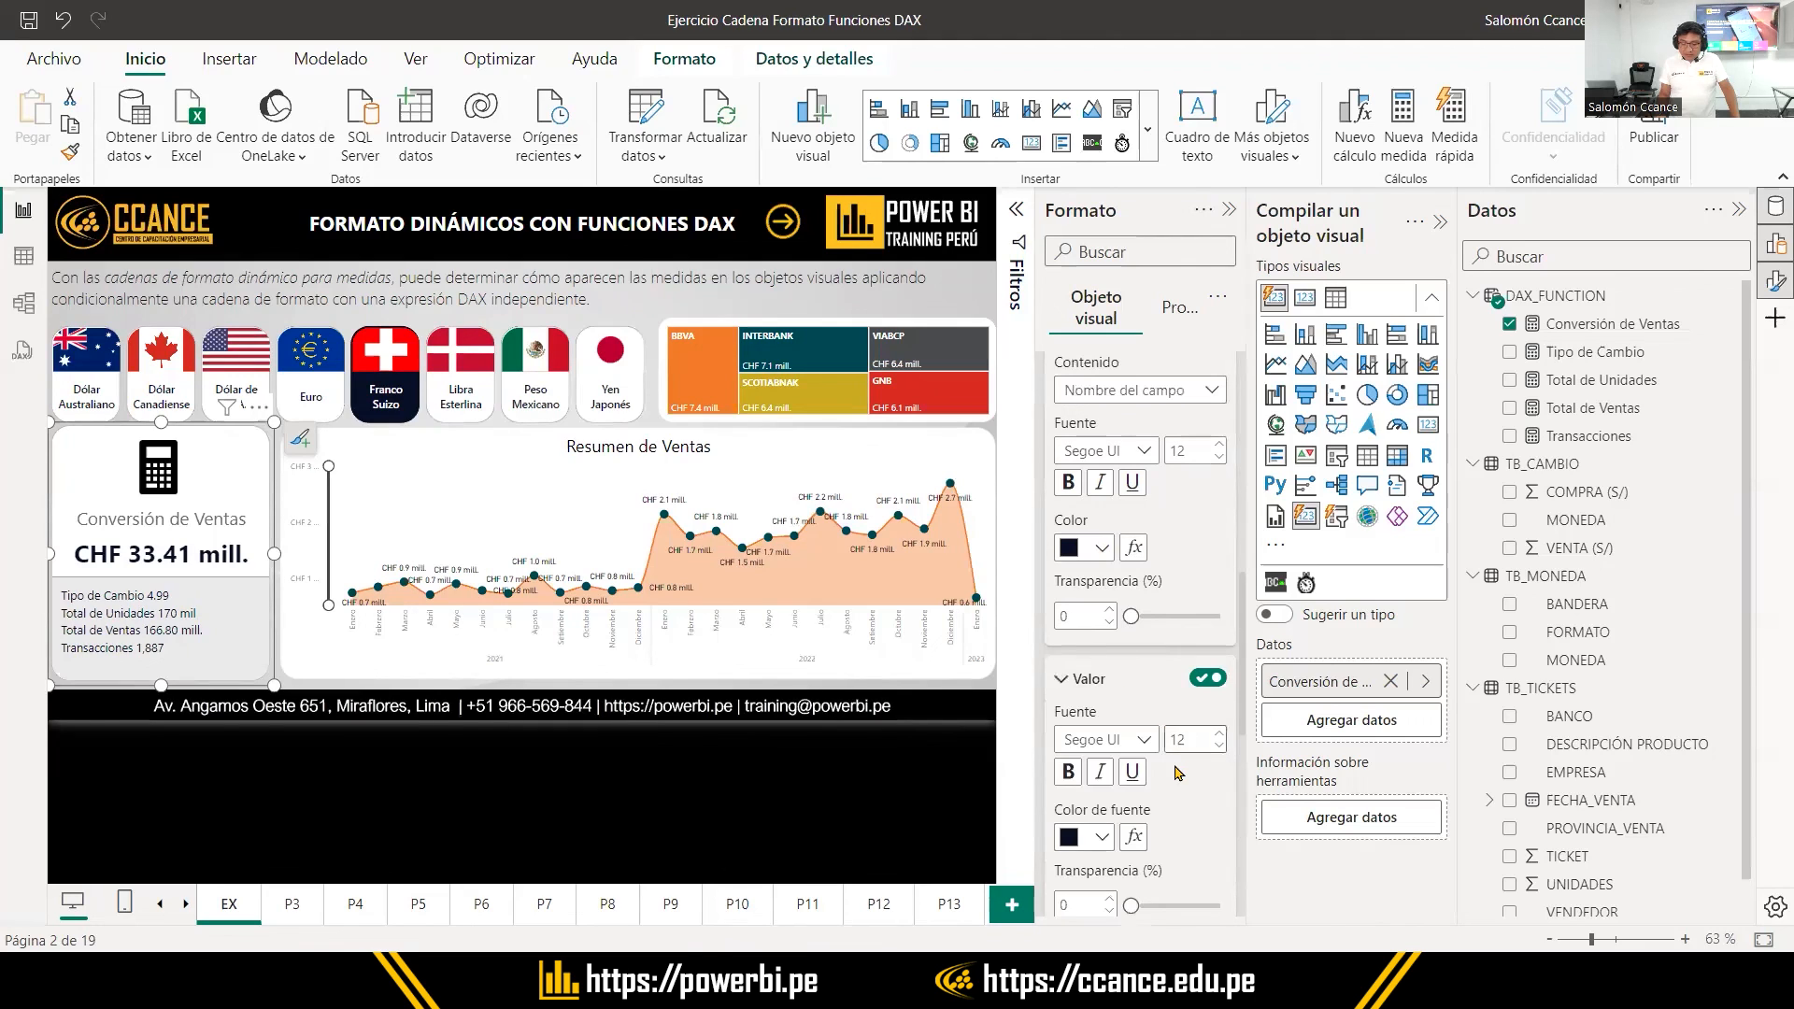
scroll(1178, 772, down, 3)
click(1169, 720)
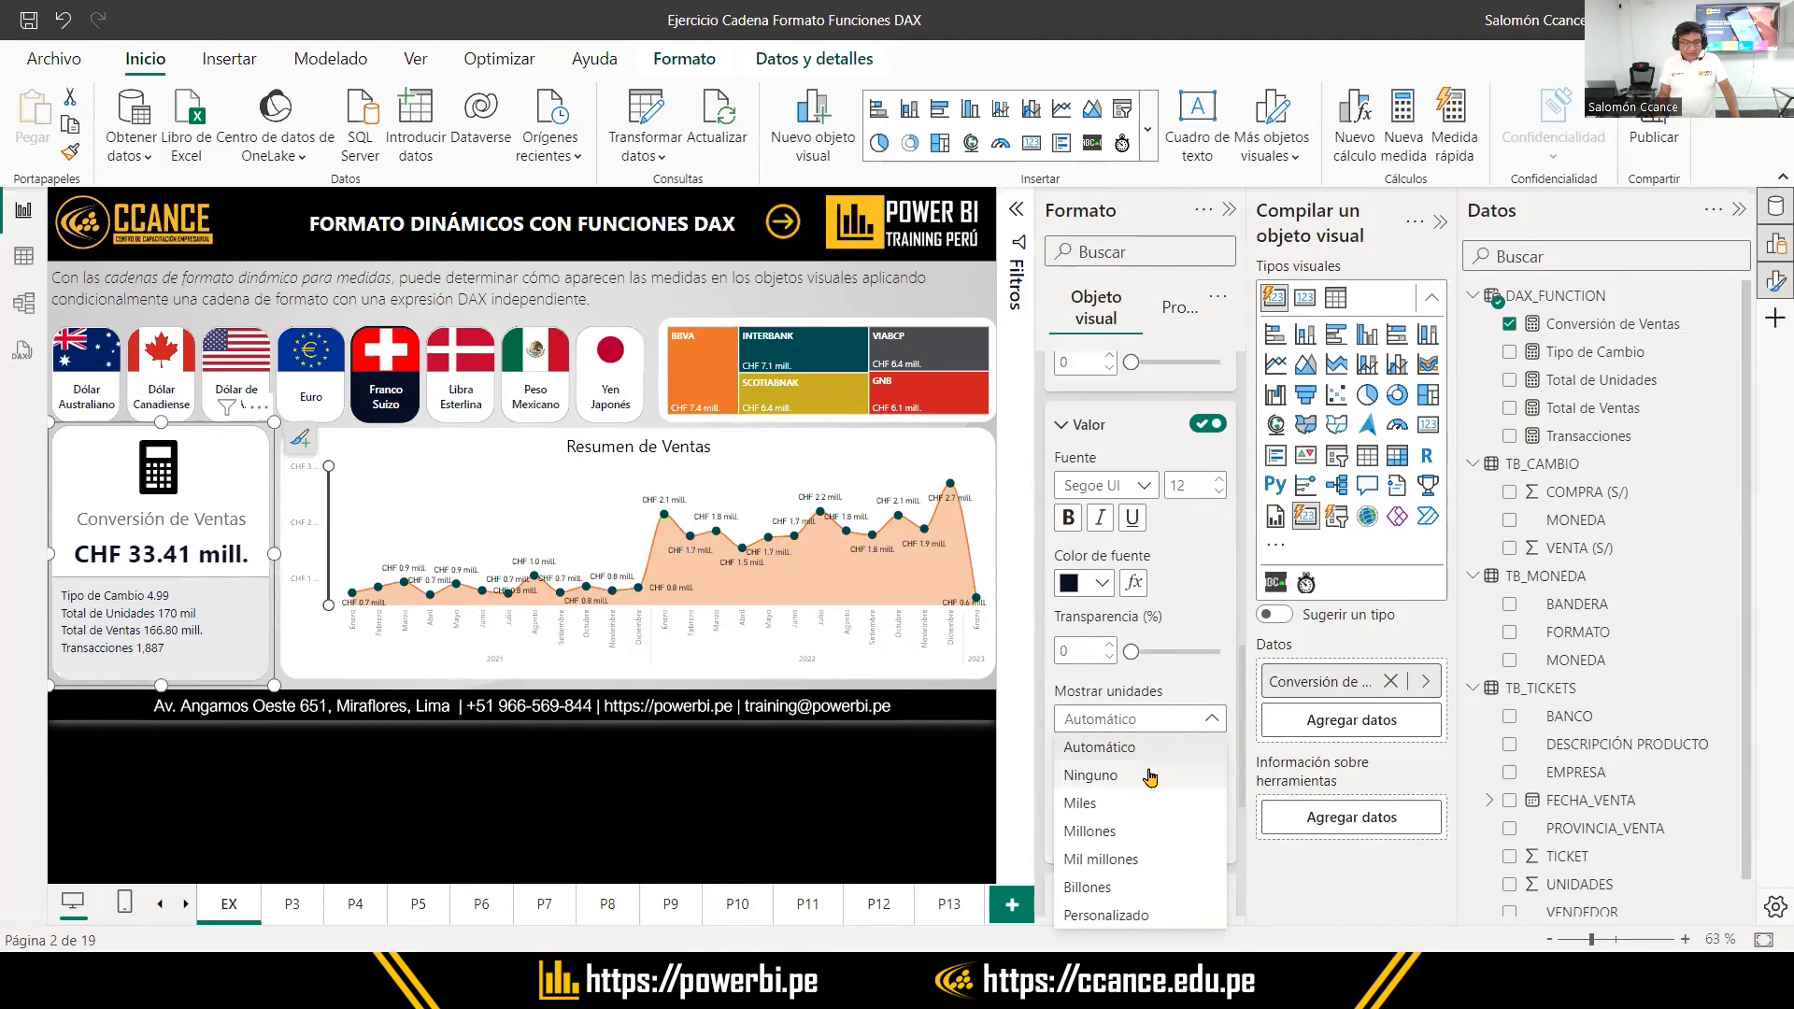
click(1150, 776)
scroll(1144, 794, down, 1)
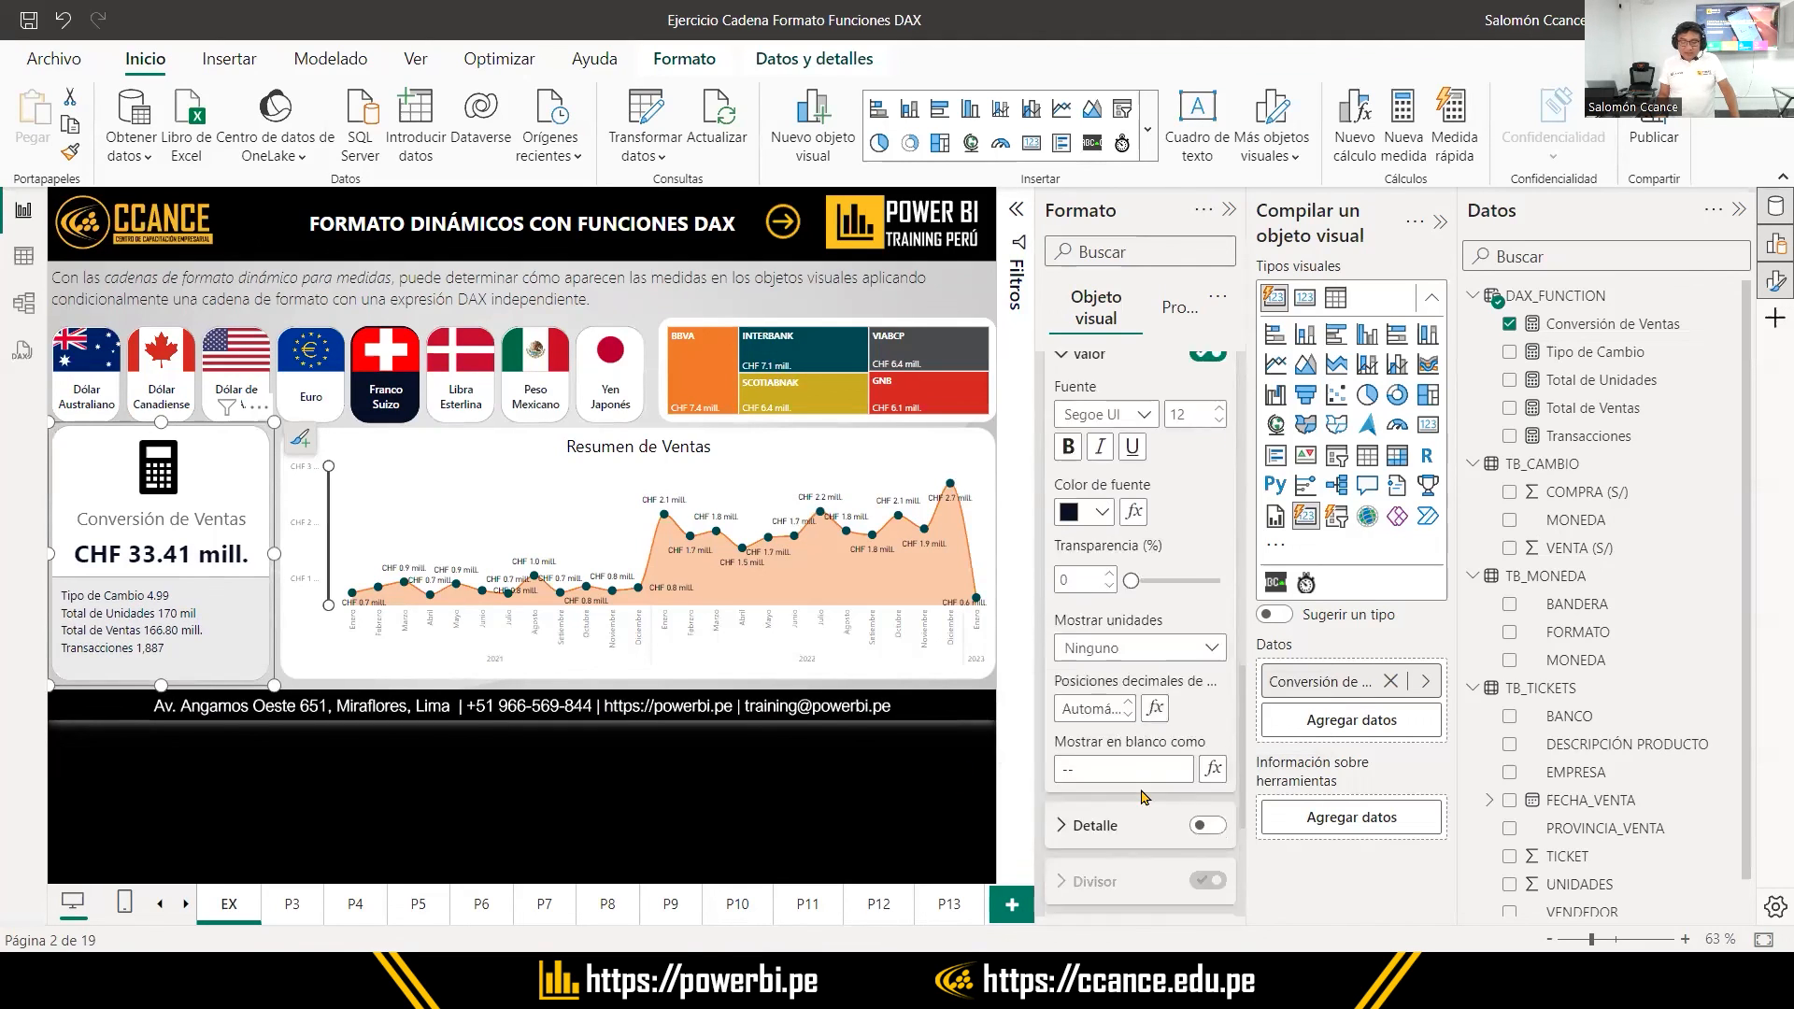
Set the Tipo de Cambio reference label's value to 3 decimal places
scroll(1140, 789, up, 2)
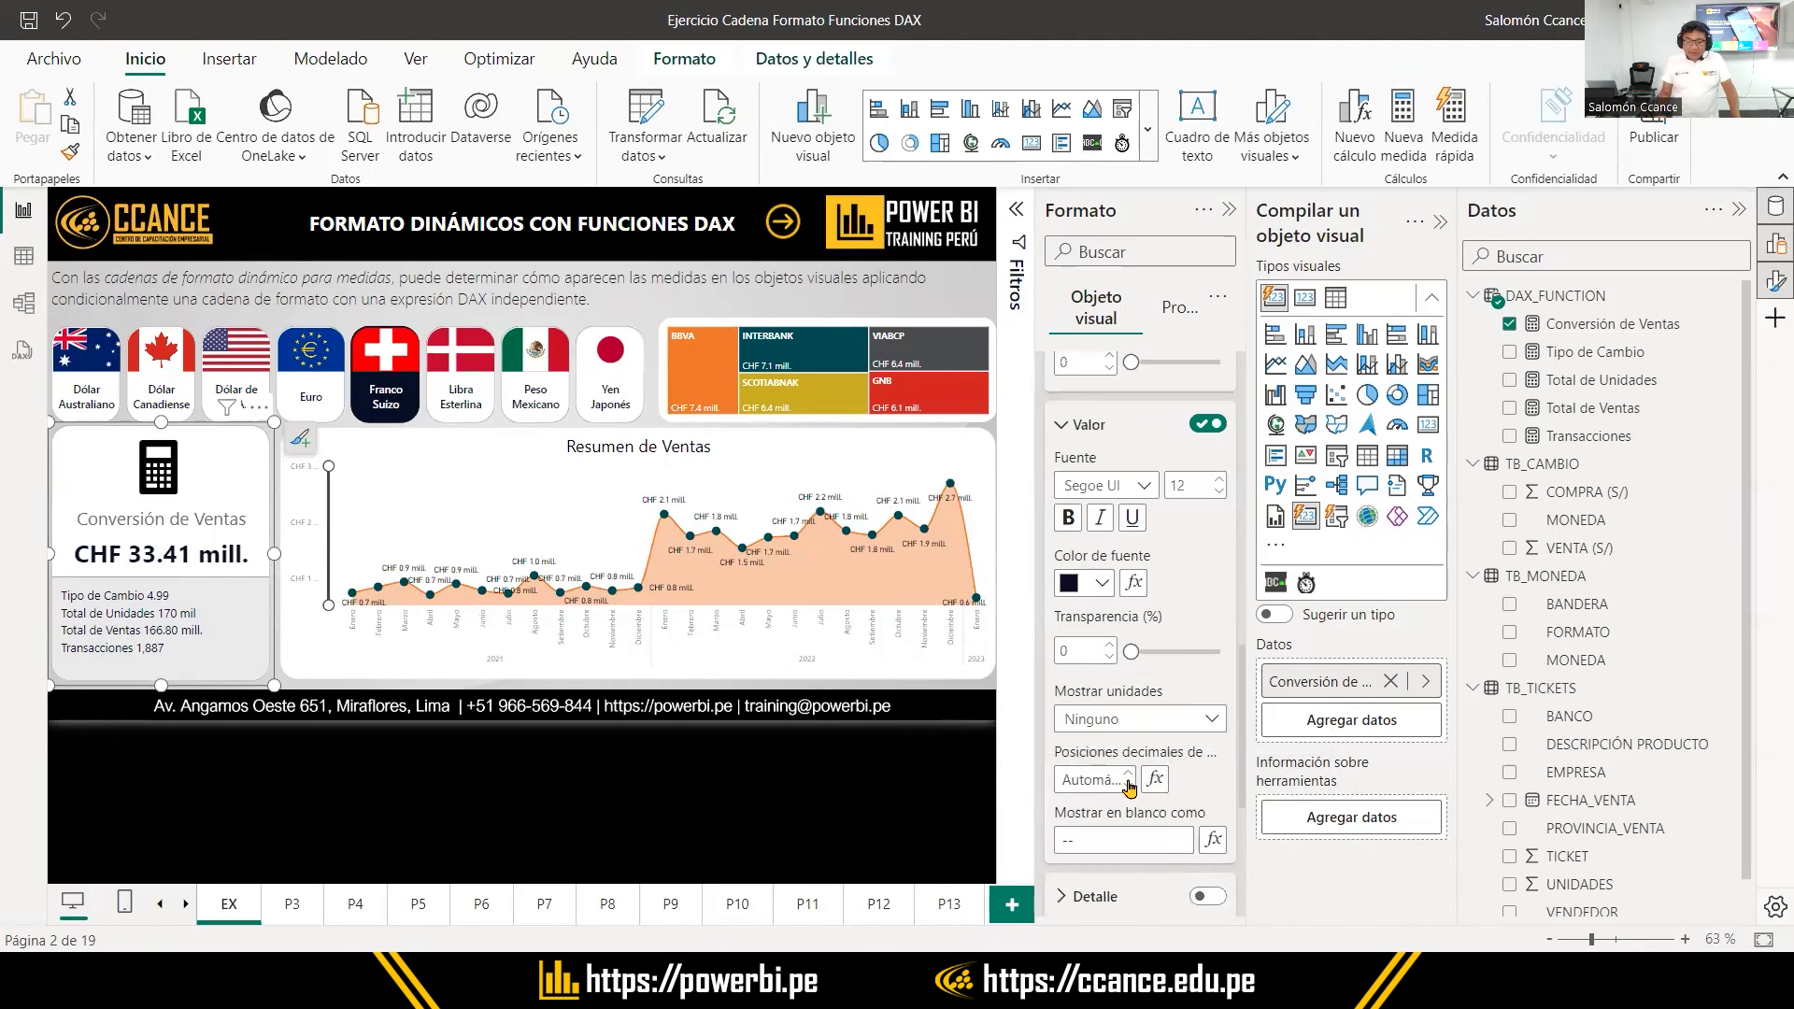
click(1130, 788)
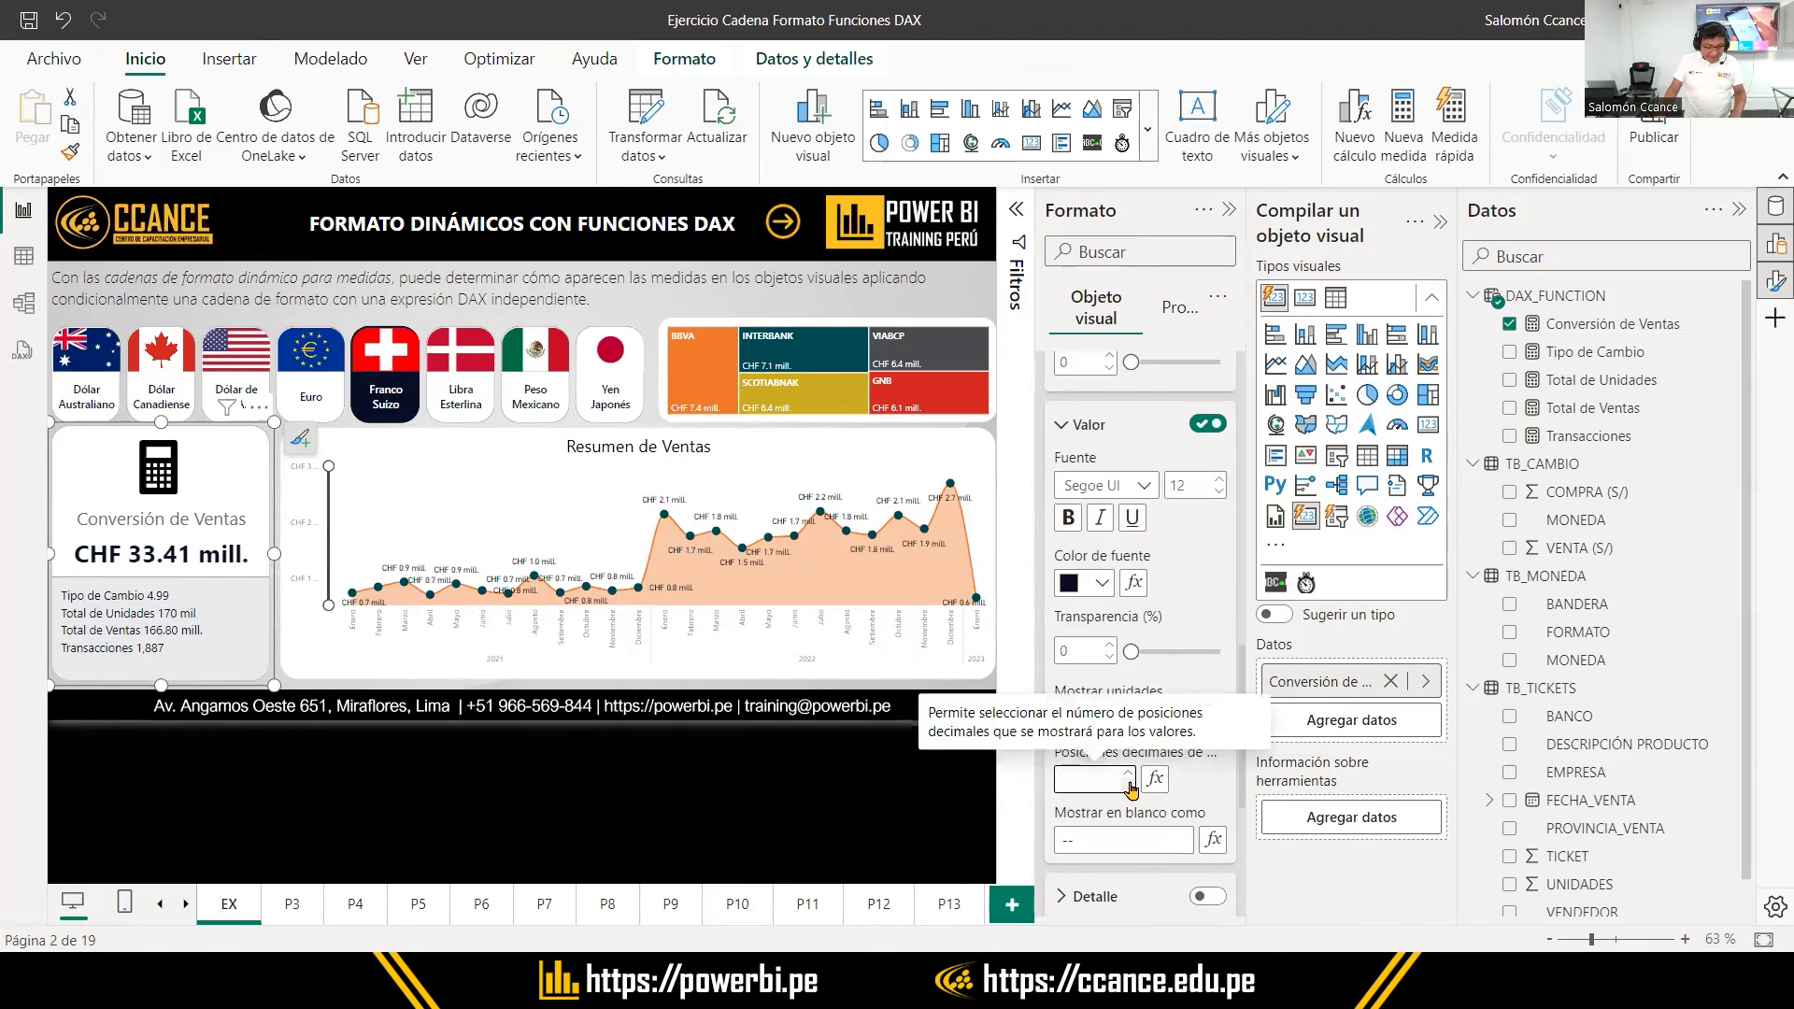
text(3)
key(Return)
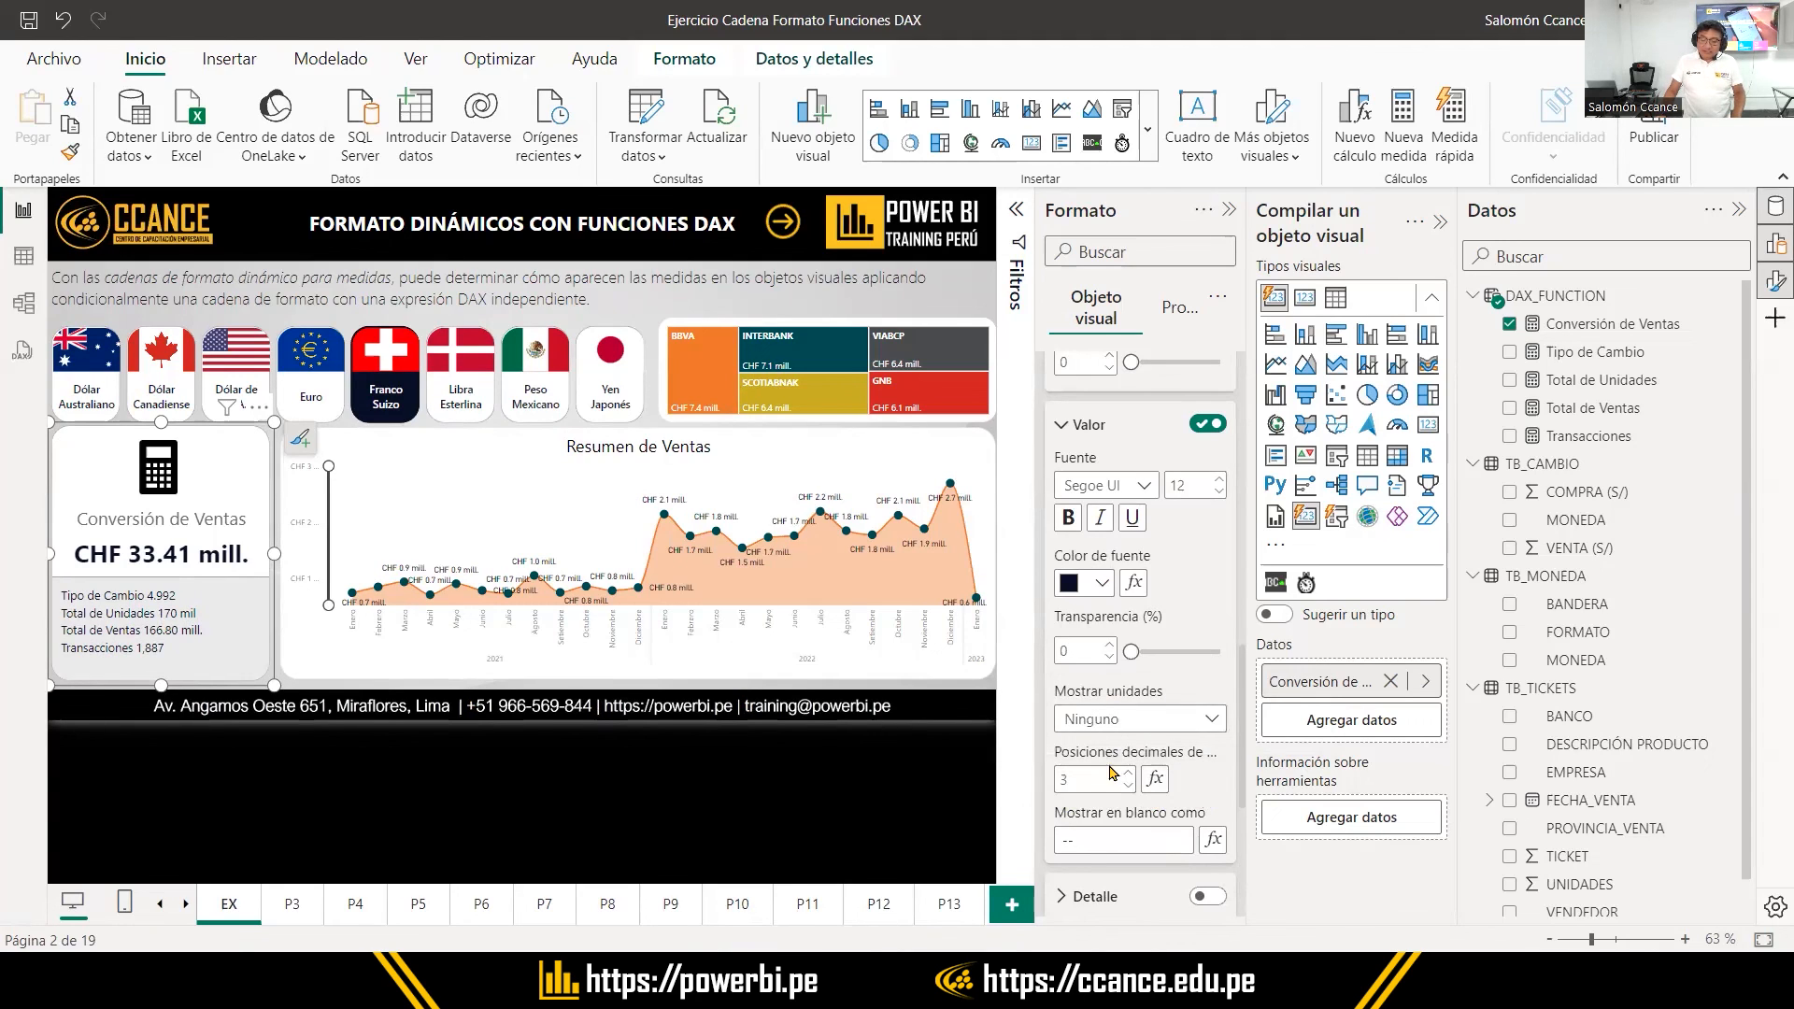
click(155, 604)
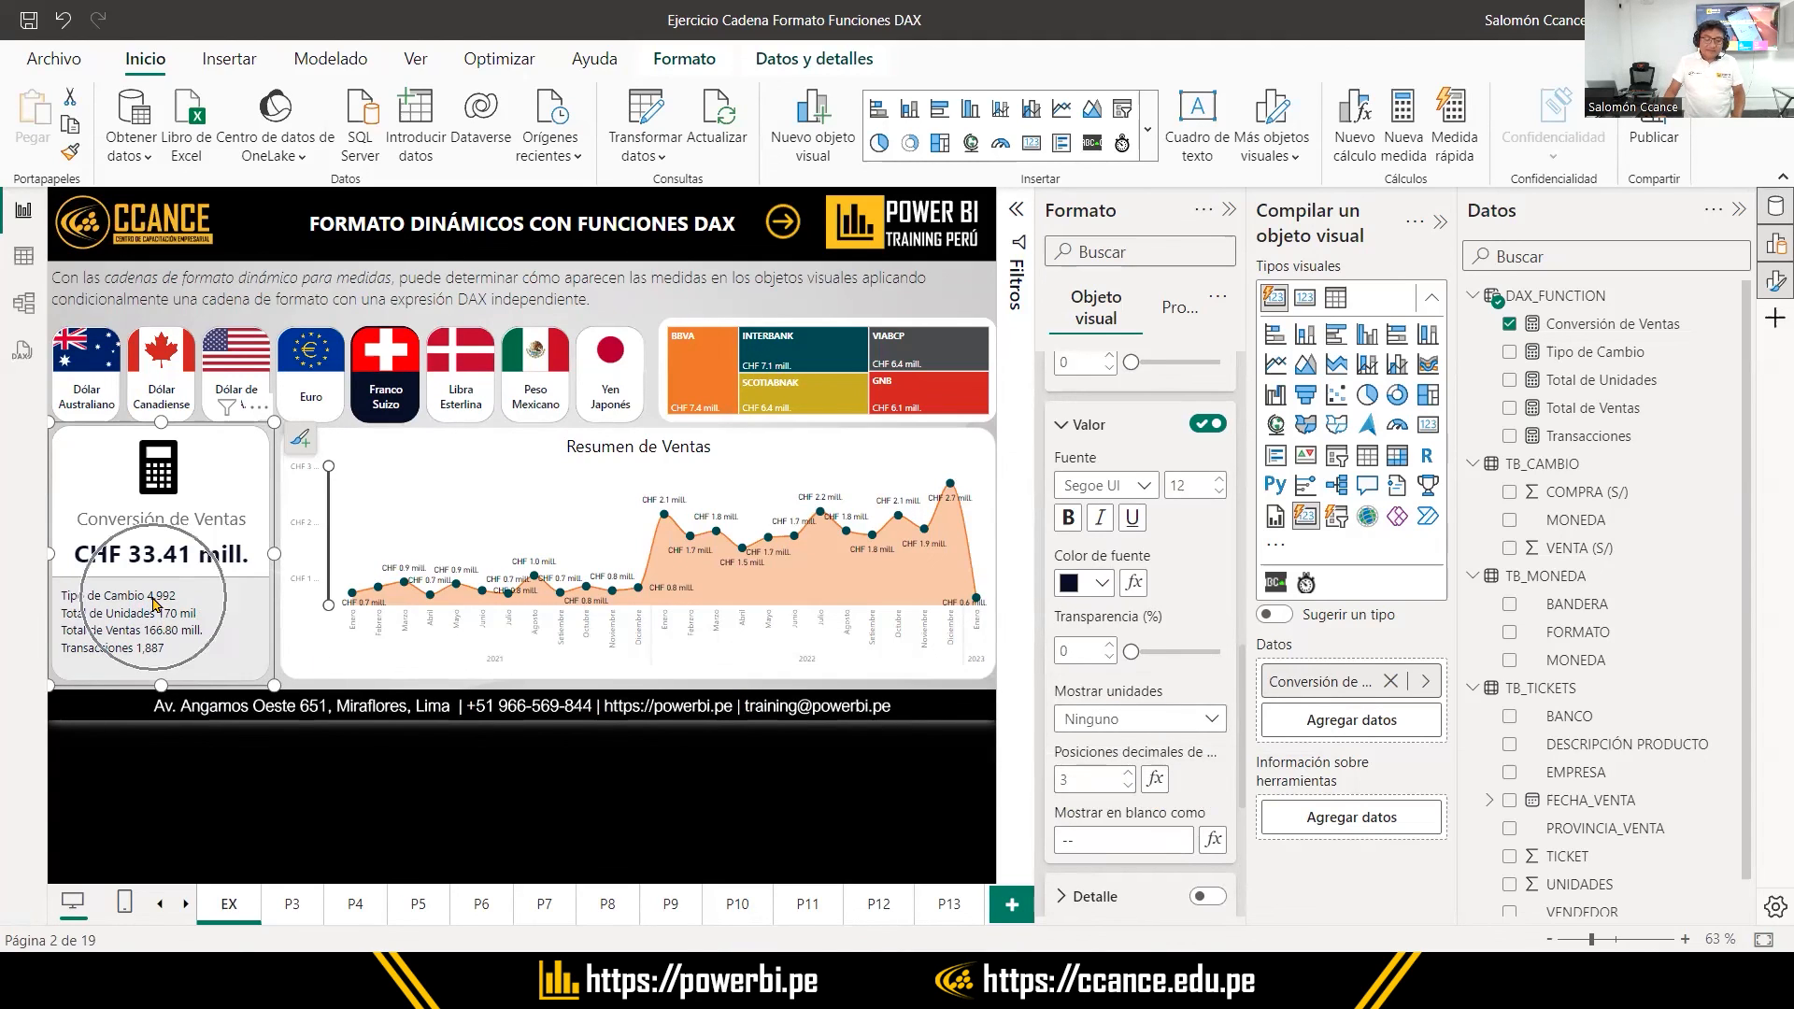
Review the Conversión de Ventas card's reference label options, including the list of labels, and its image settings
scroll(1165, 629, up, 8)
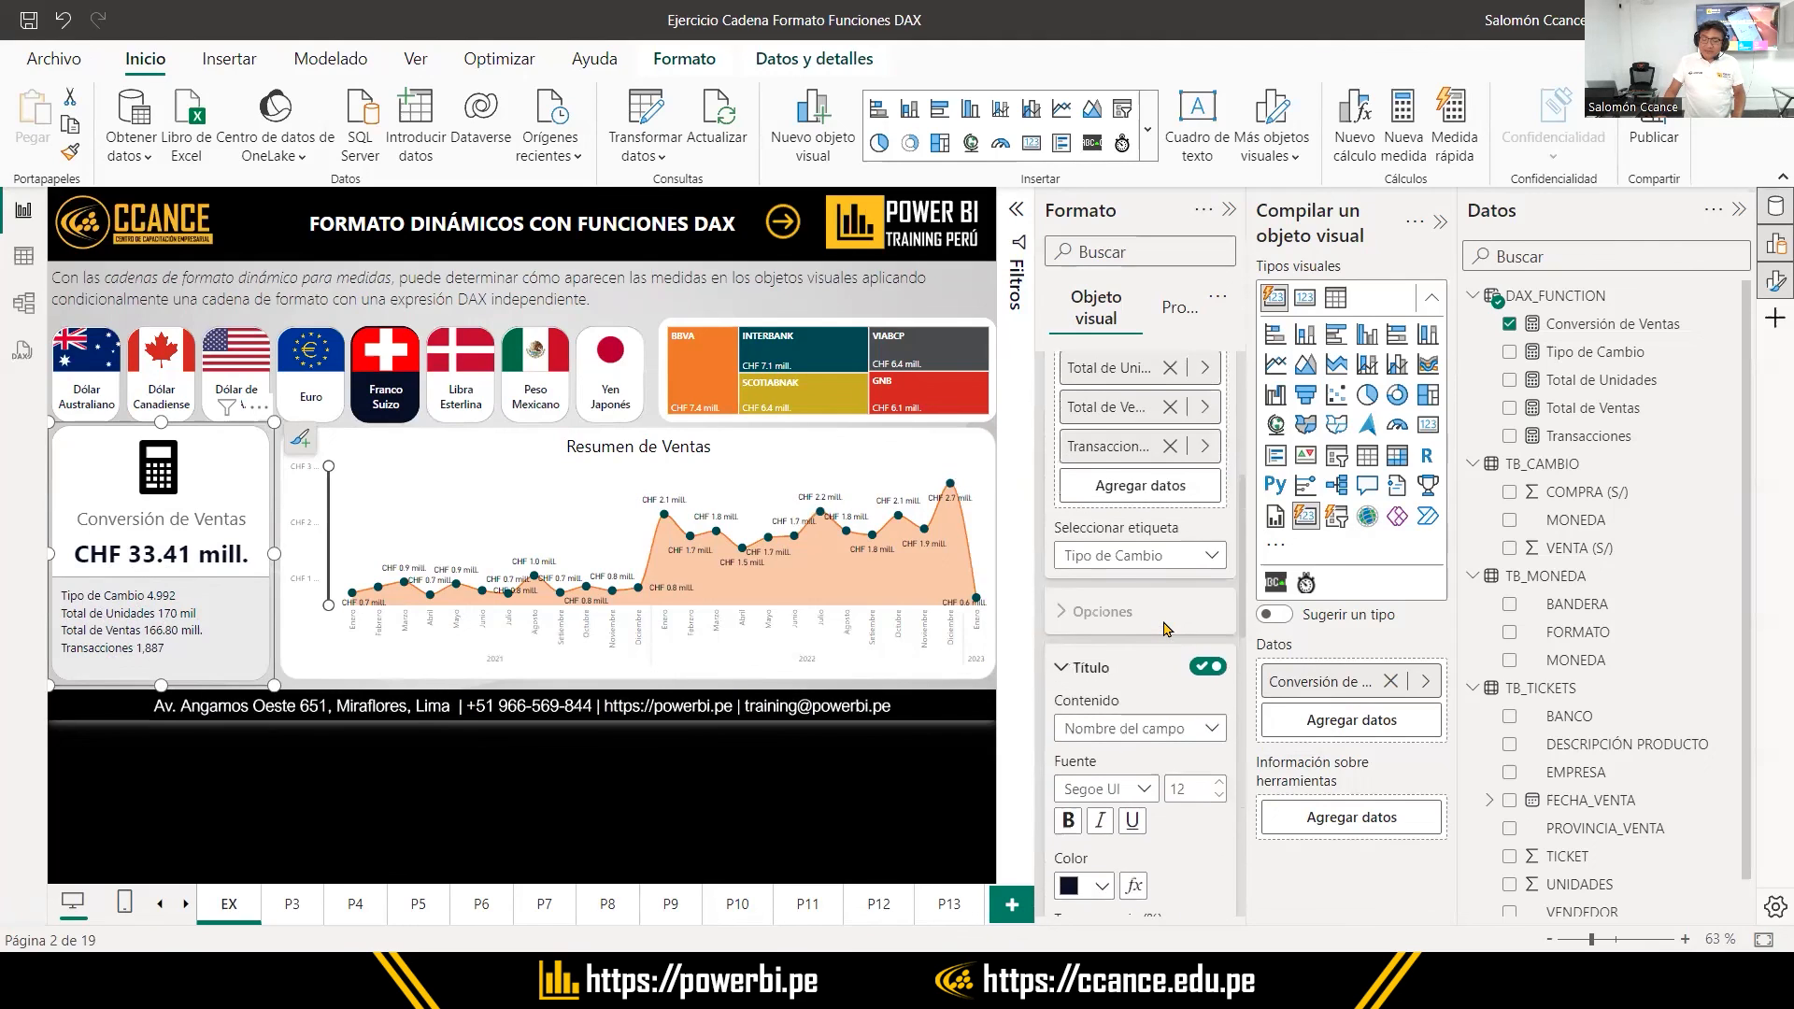
scroll(1168, 644, up, 4)
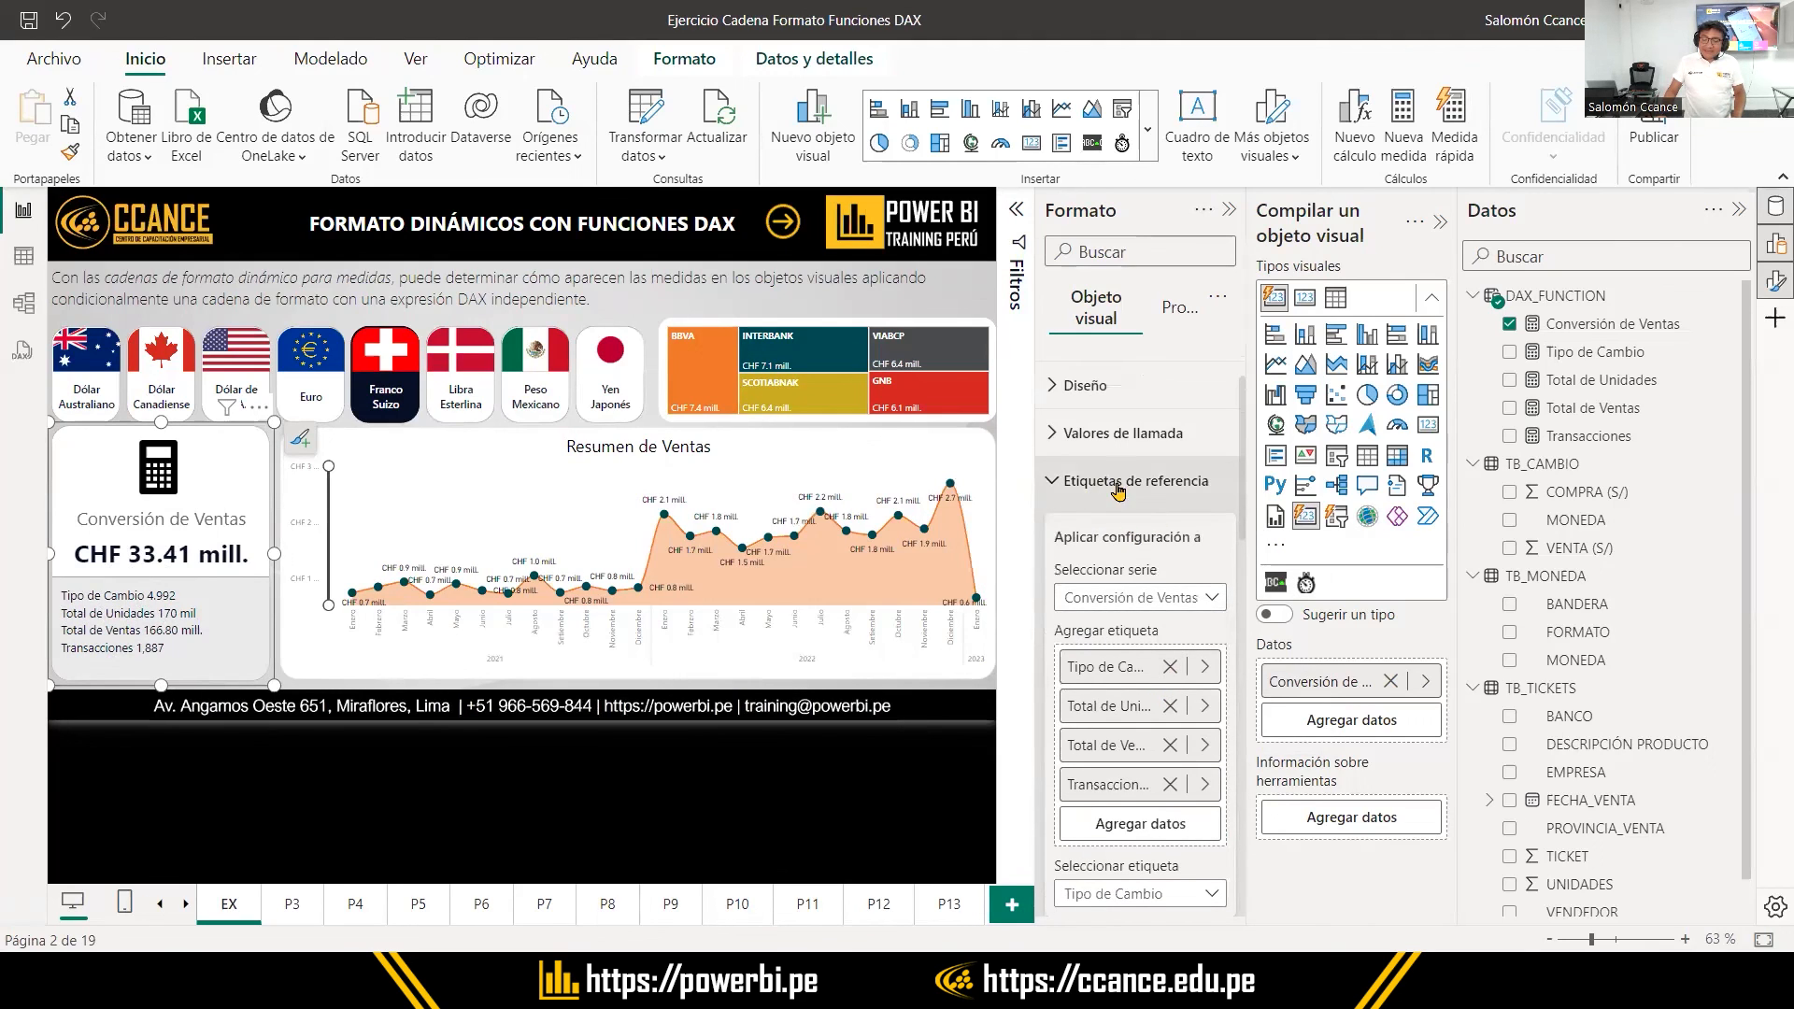
scroll(1159, 827, down, 3)
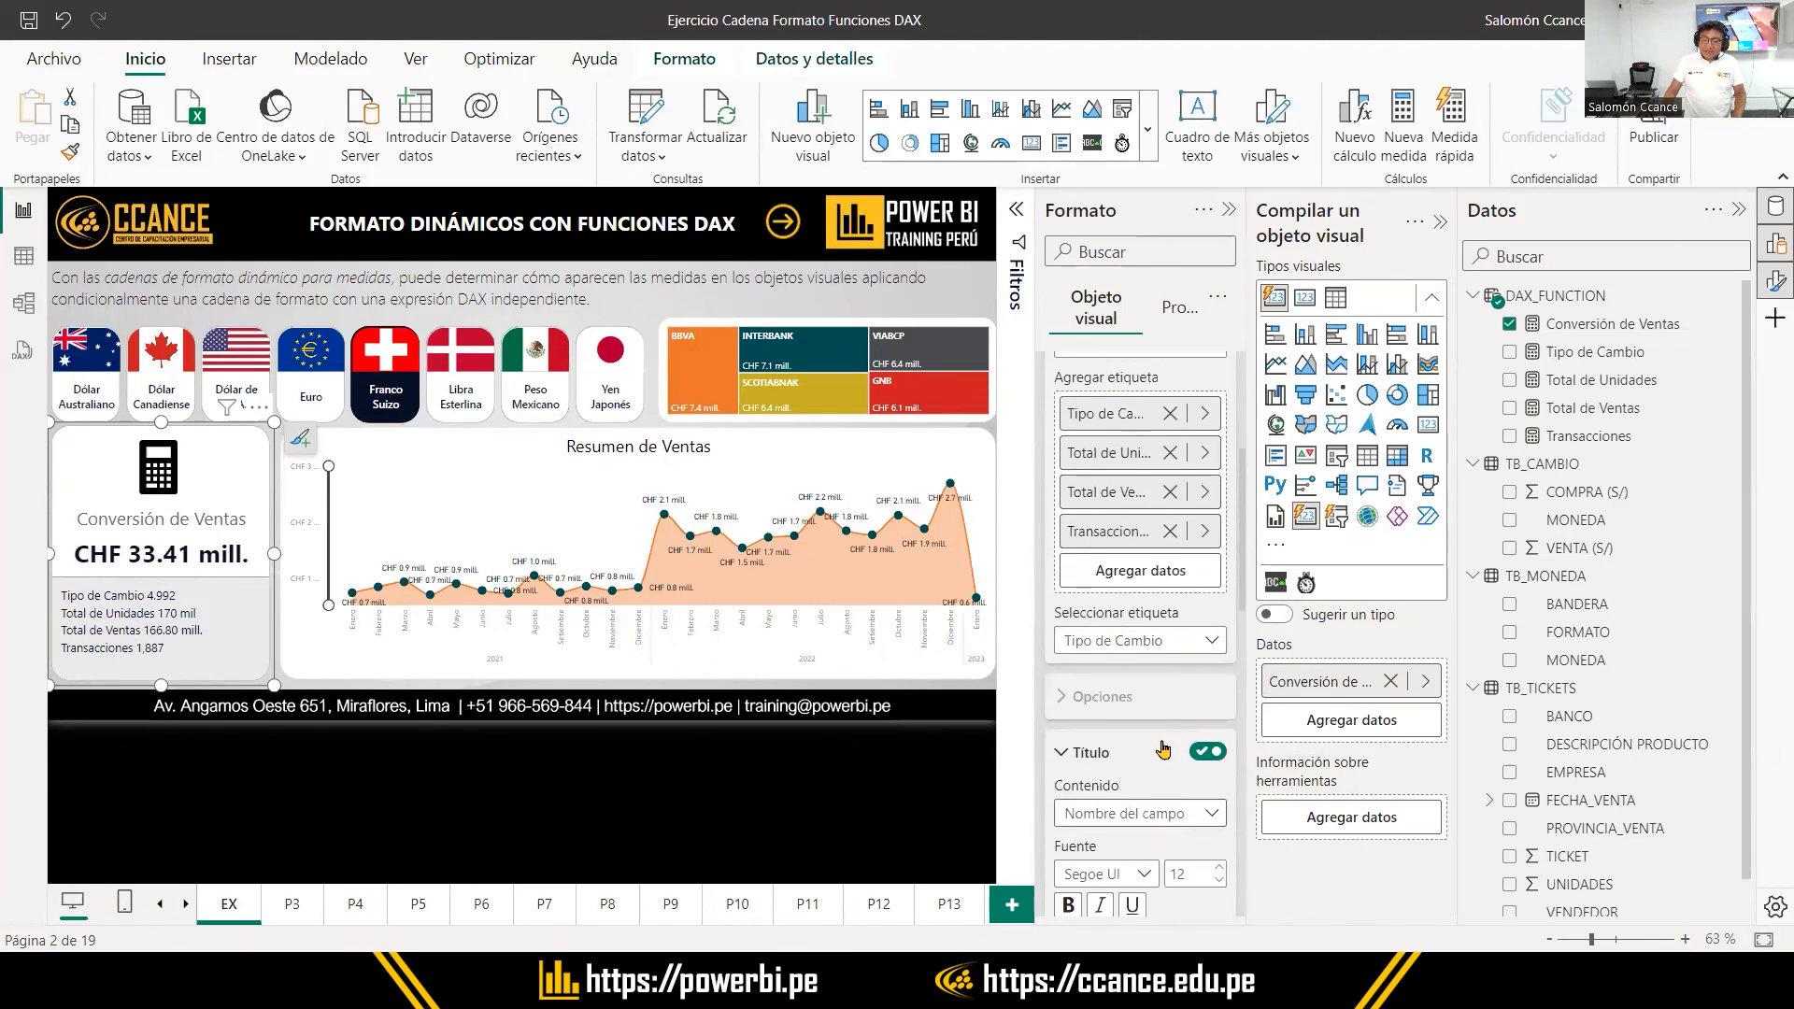
click(1171, 644)
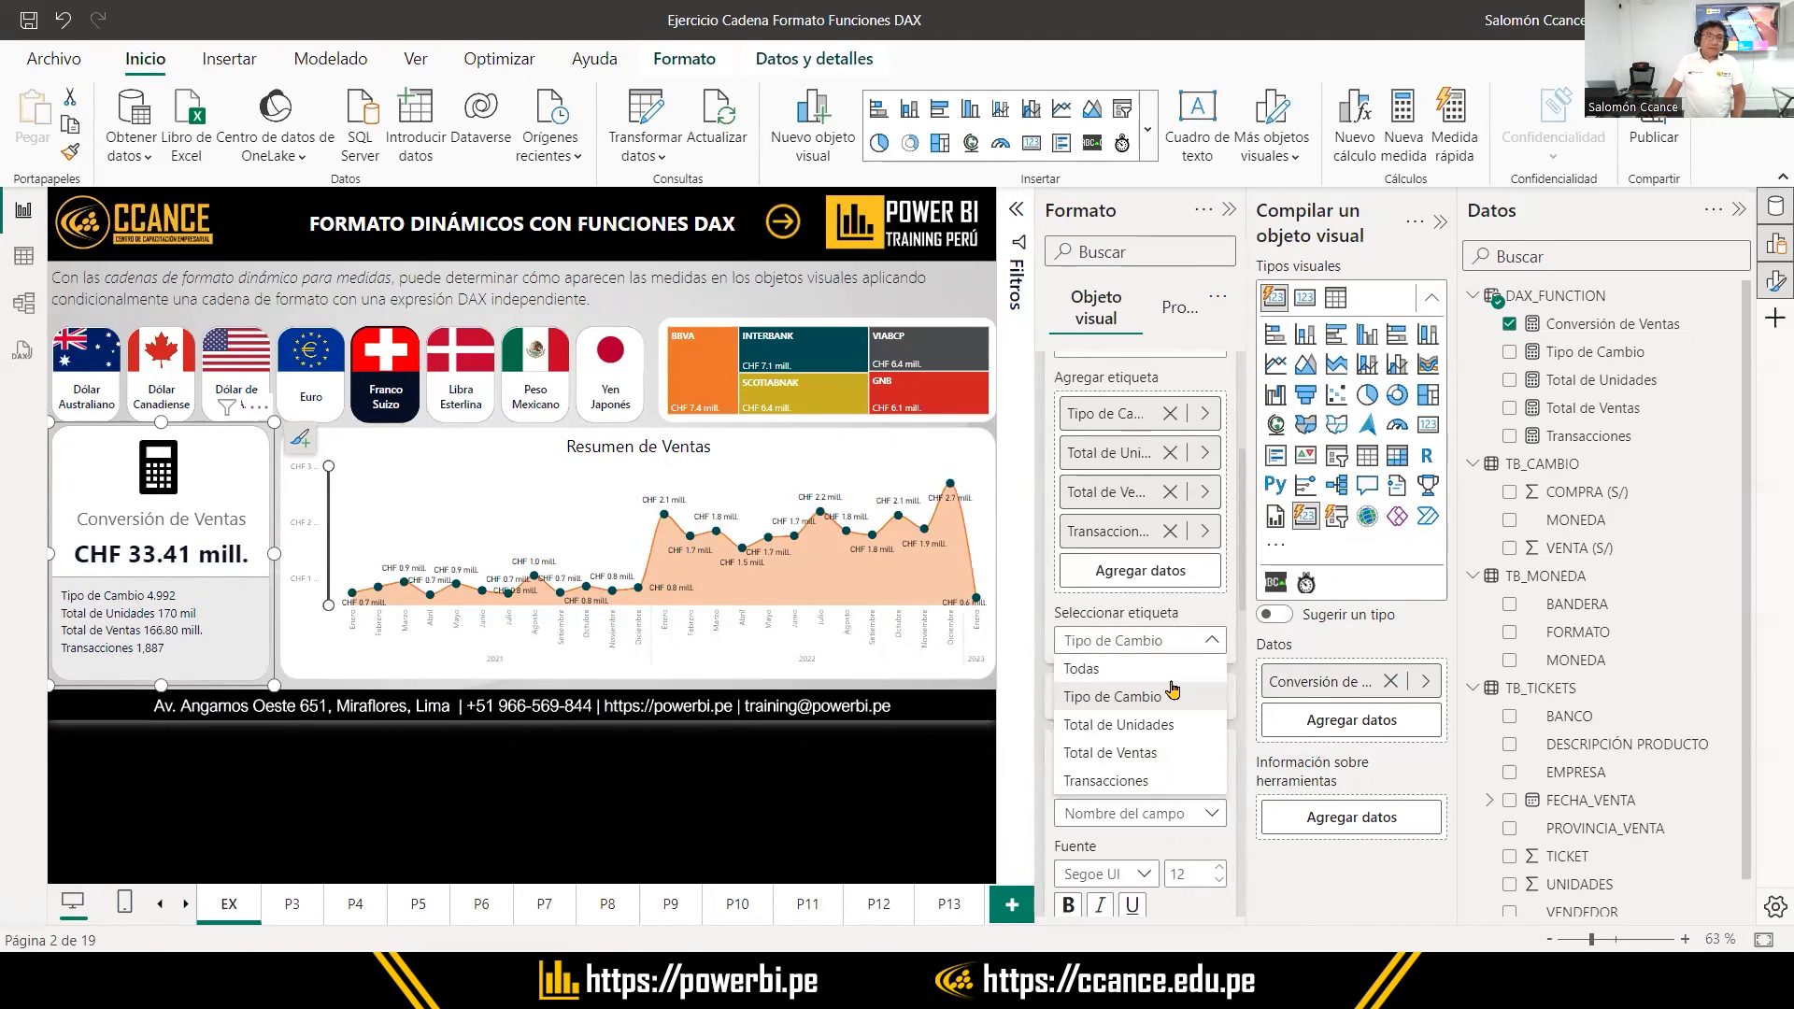
click(1248, 614)
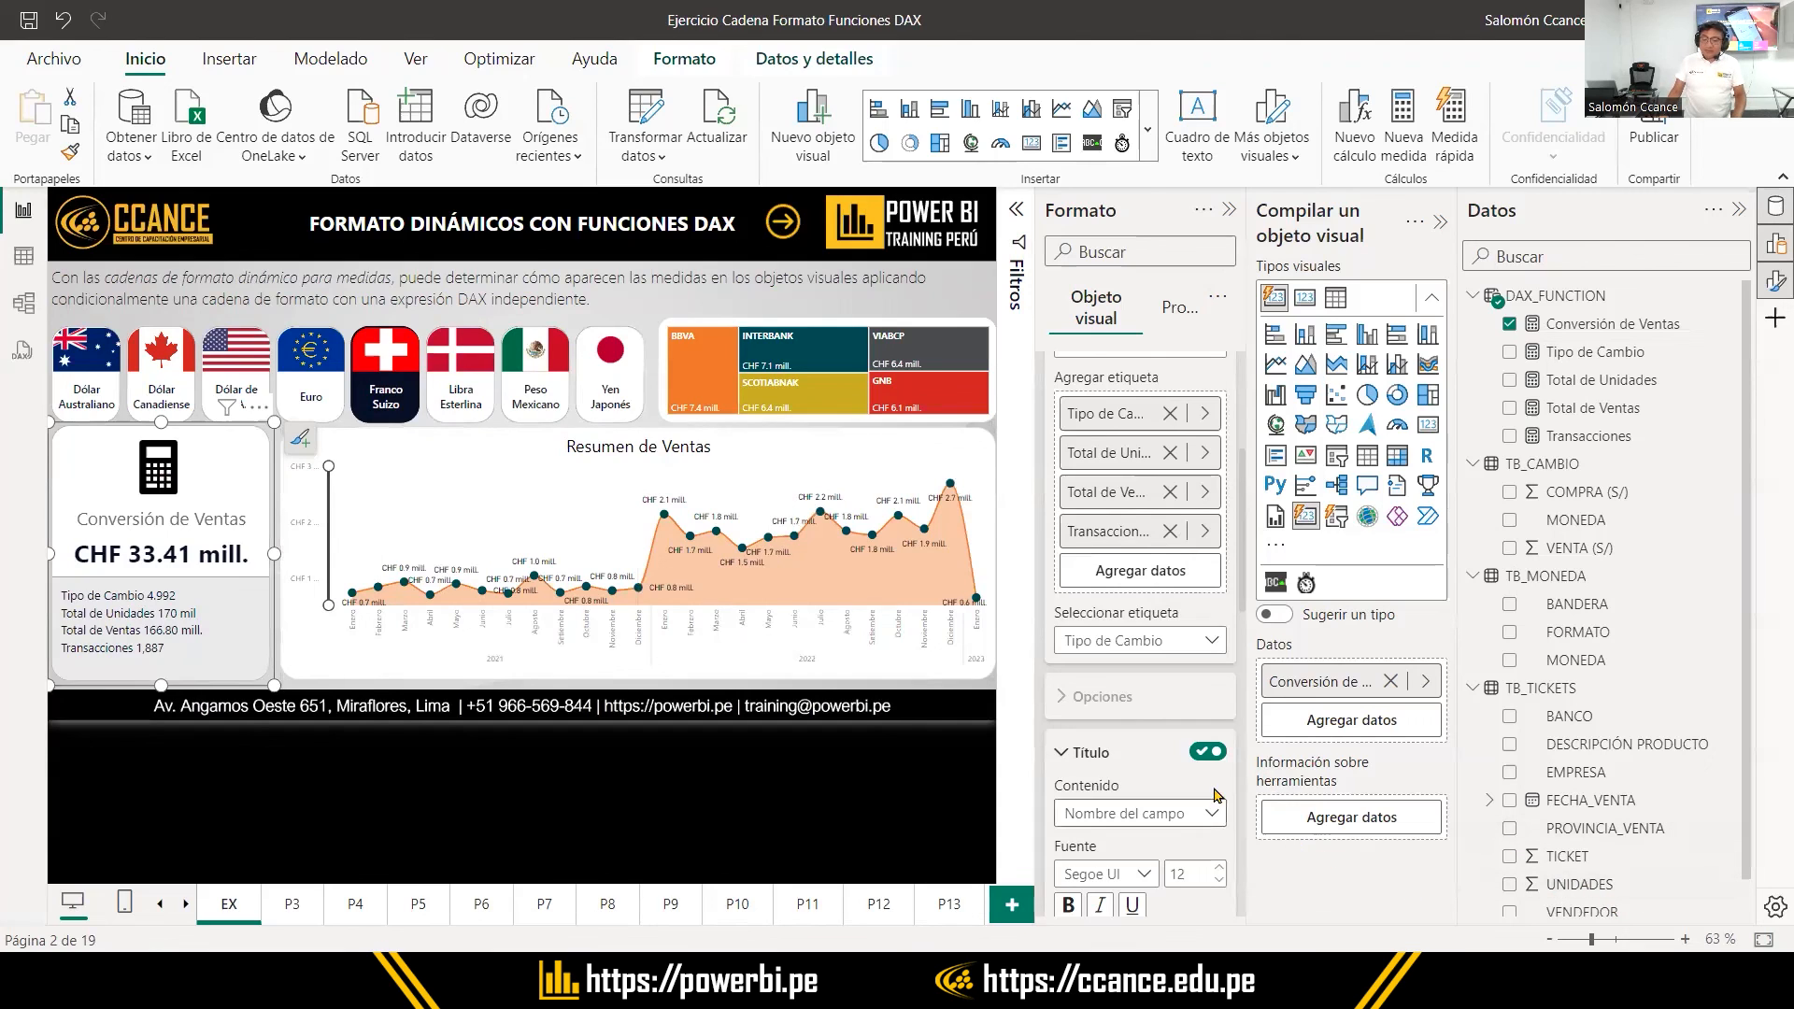
scroll(1190, 615, up, 4)
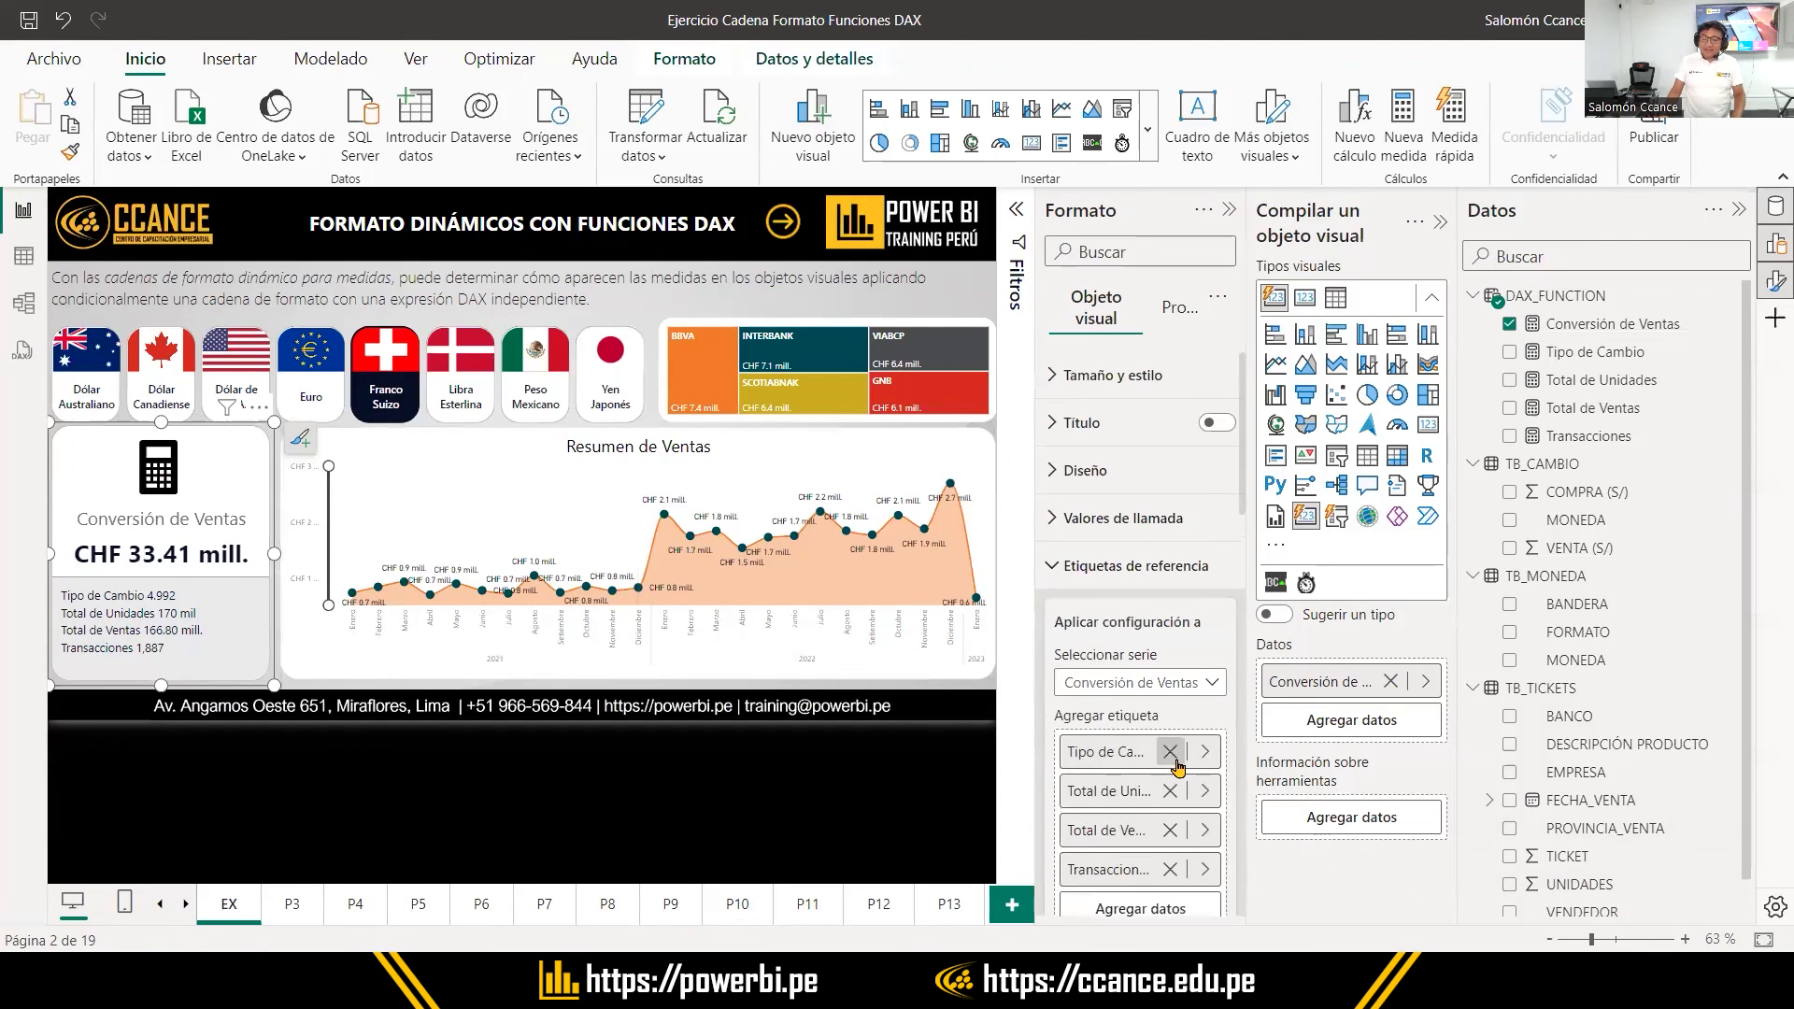
click(1056, 566)
click(1075, 615)
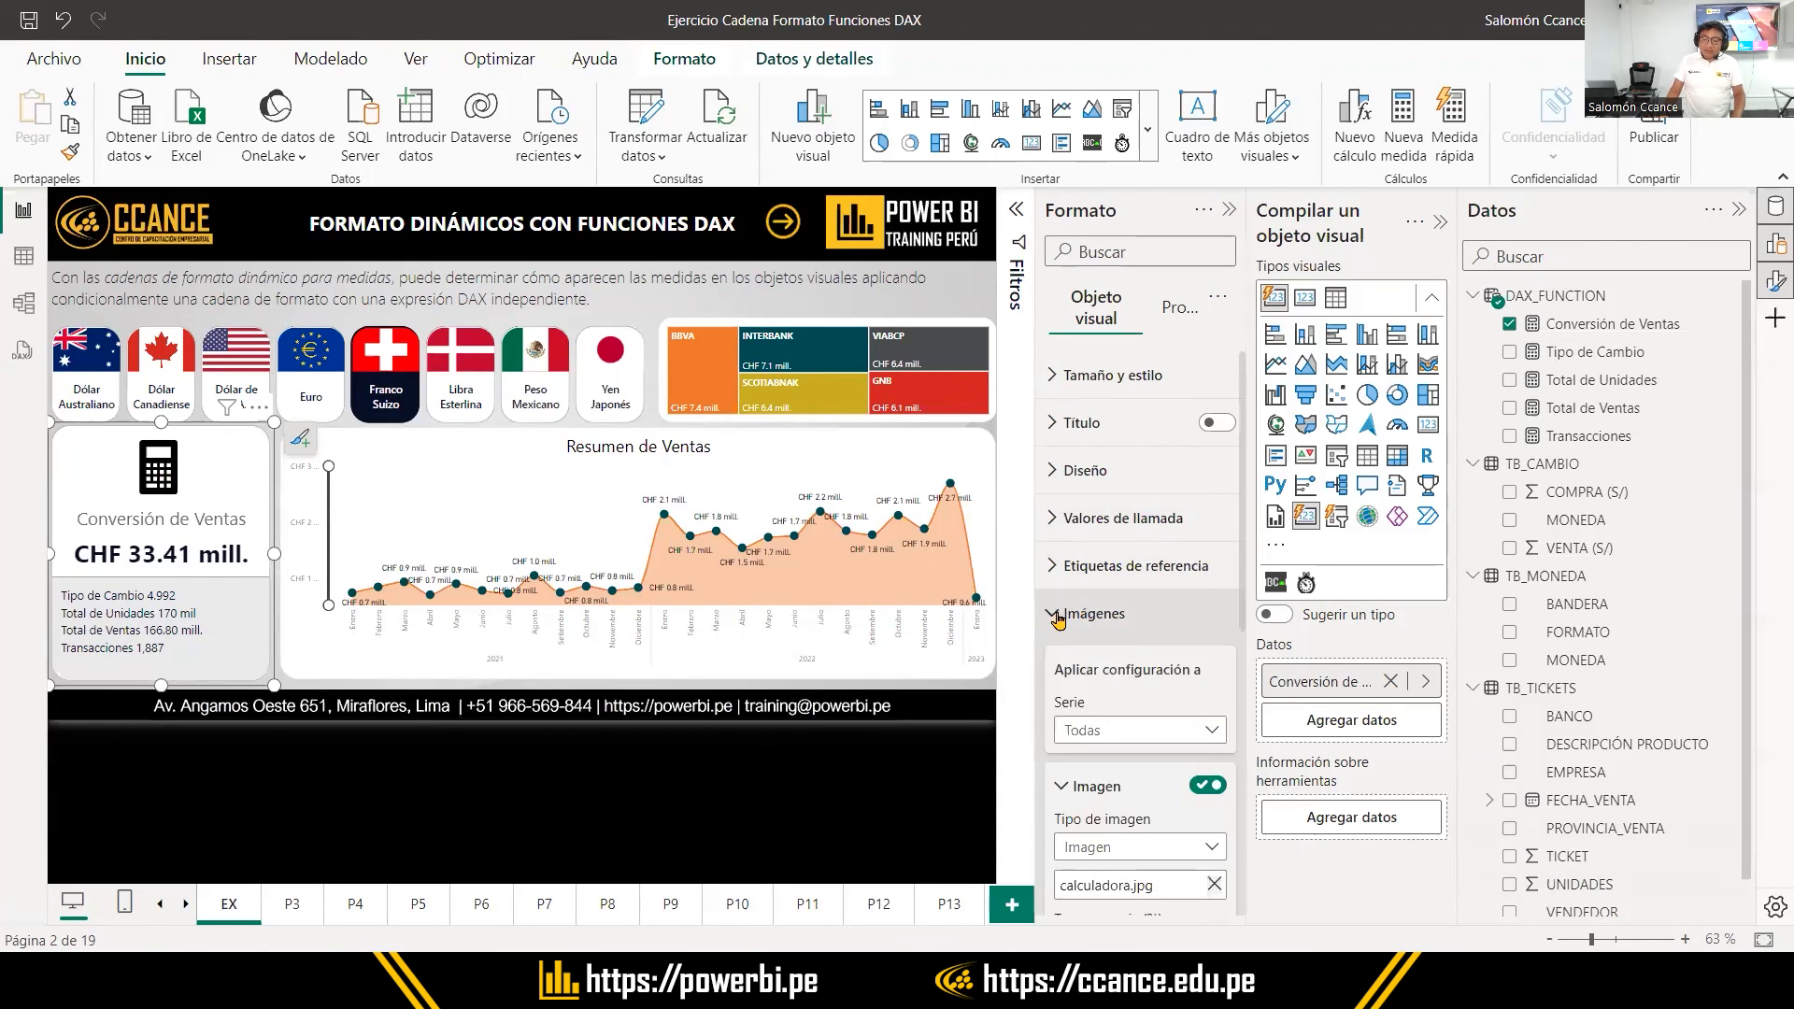
scroll(1126, 752, down, 1)
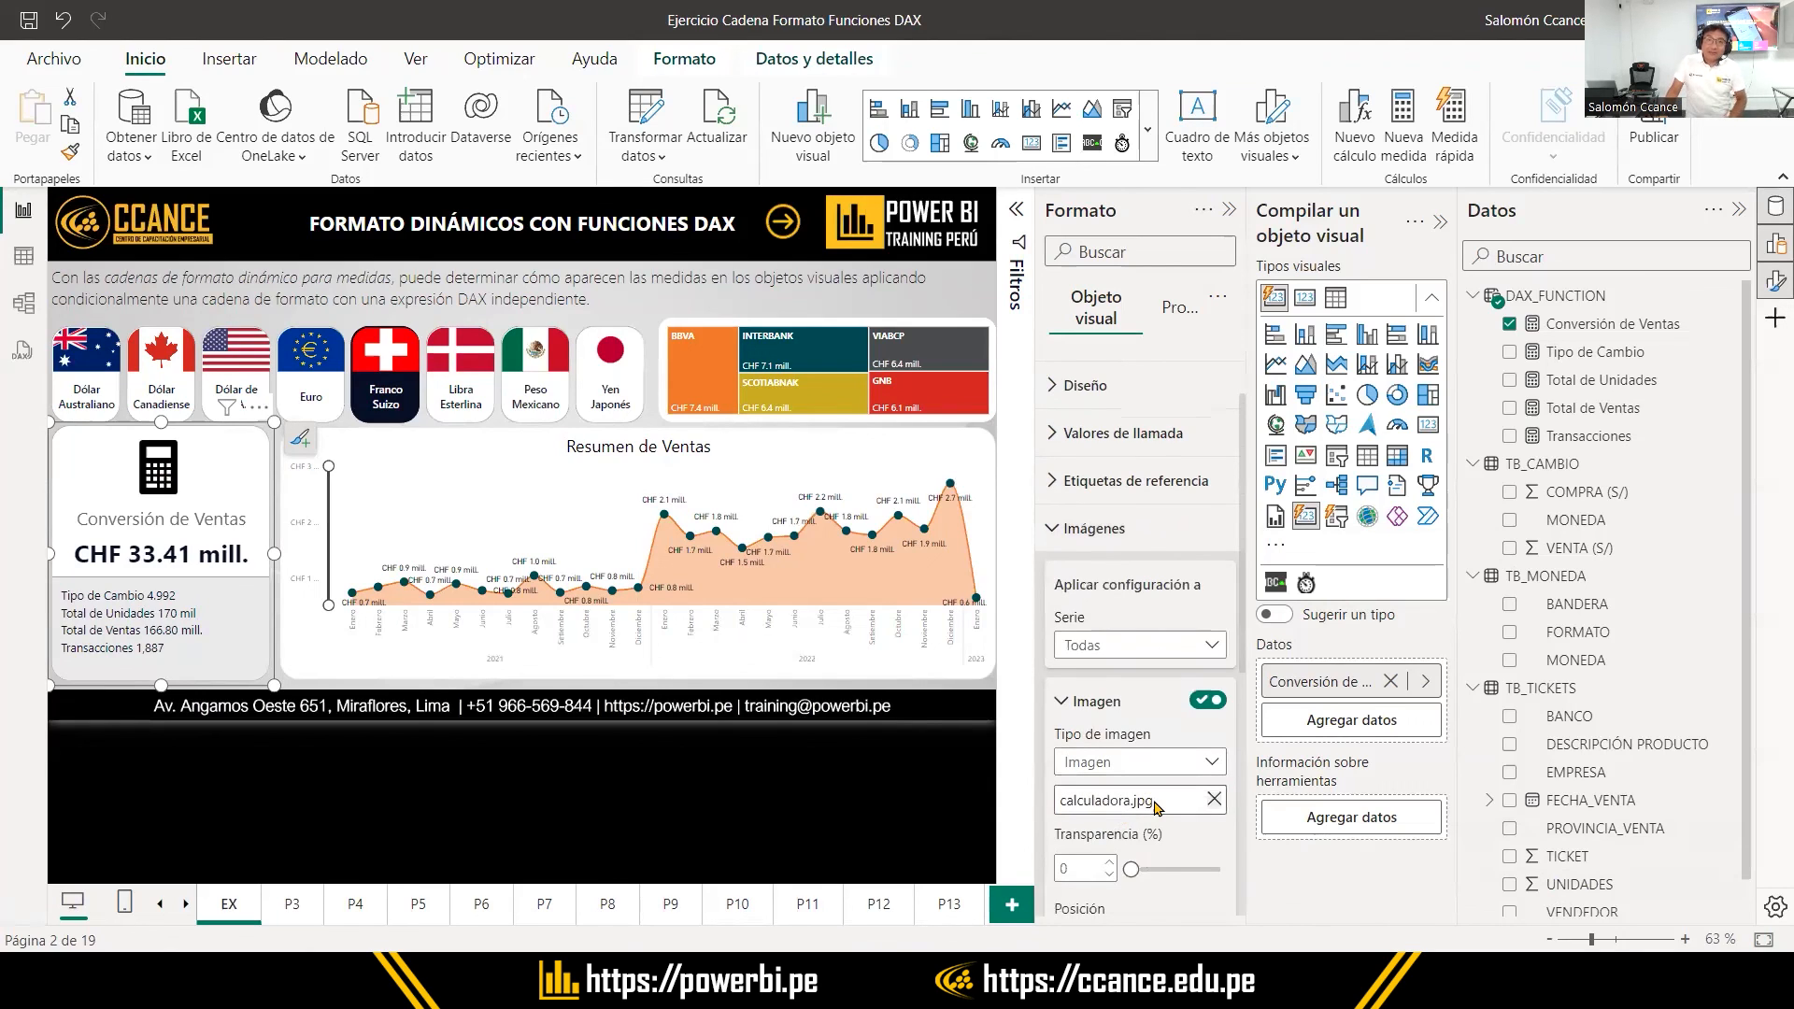